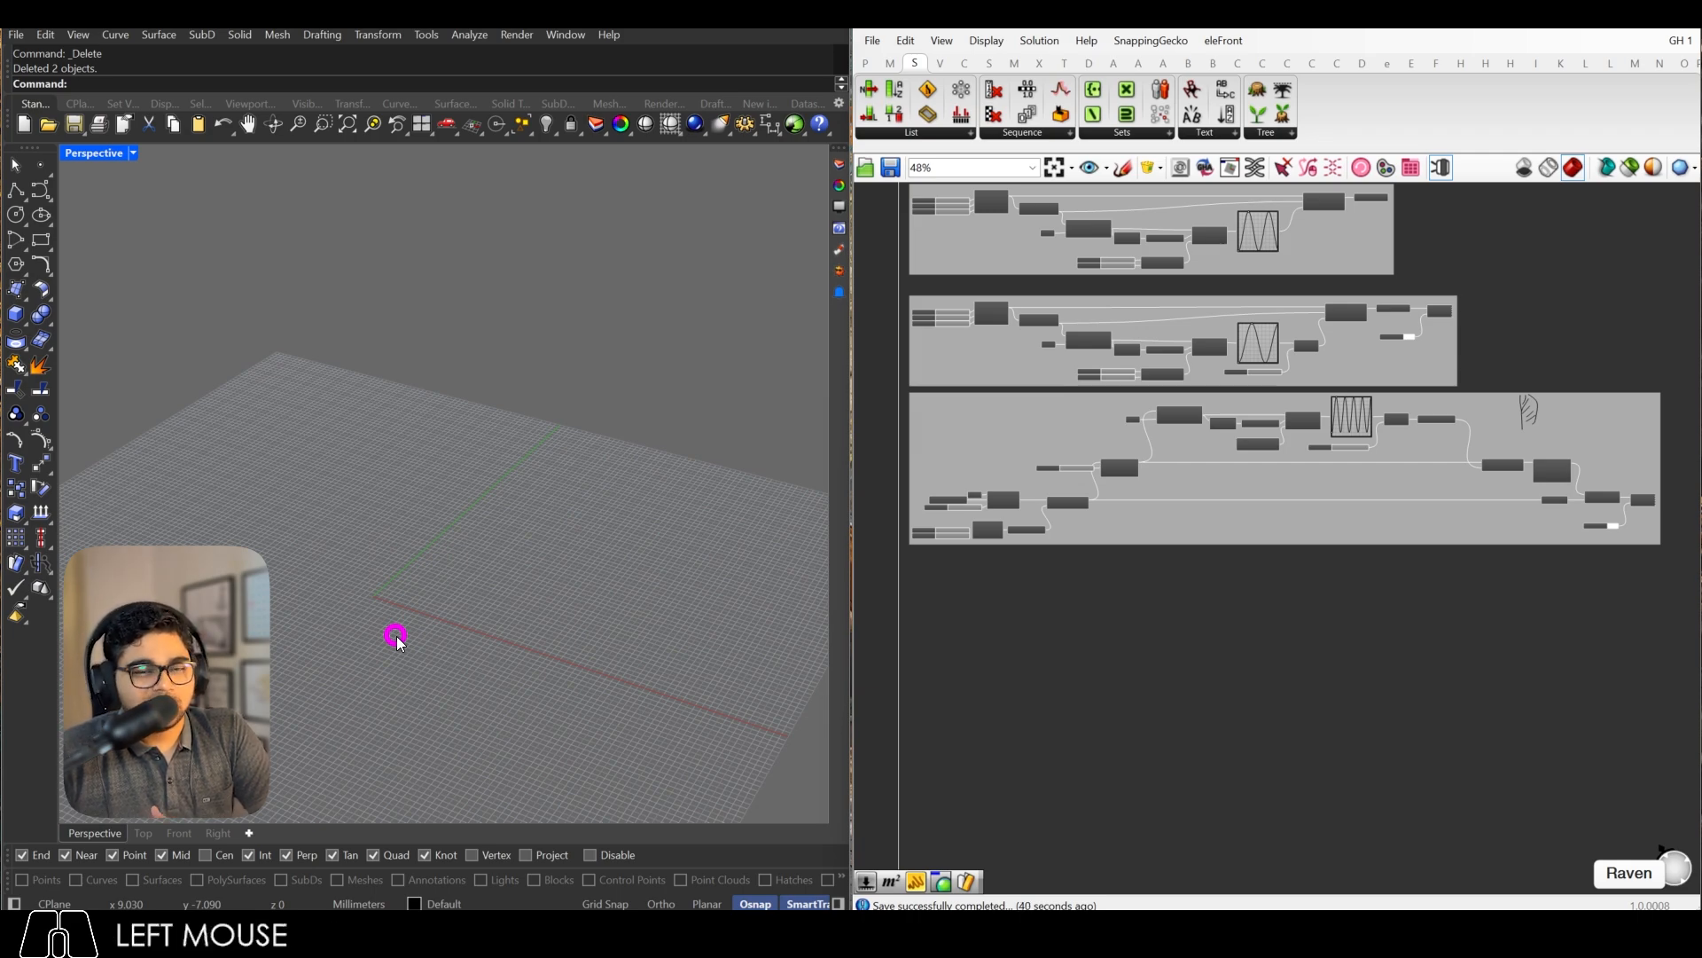
# Step: Draw a corner-to-corner rectangular plane starting at the origin, 1000 mm long and 1300 mm wide, over the triangle pattern
pyautogui.scroll(-2, 1162, 650)
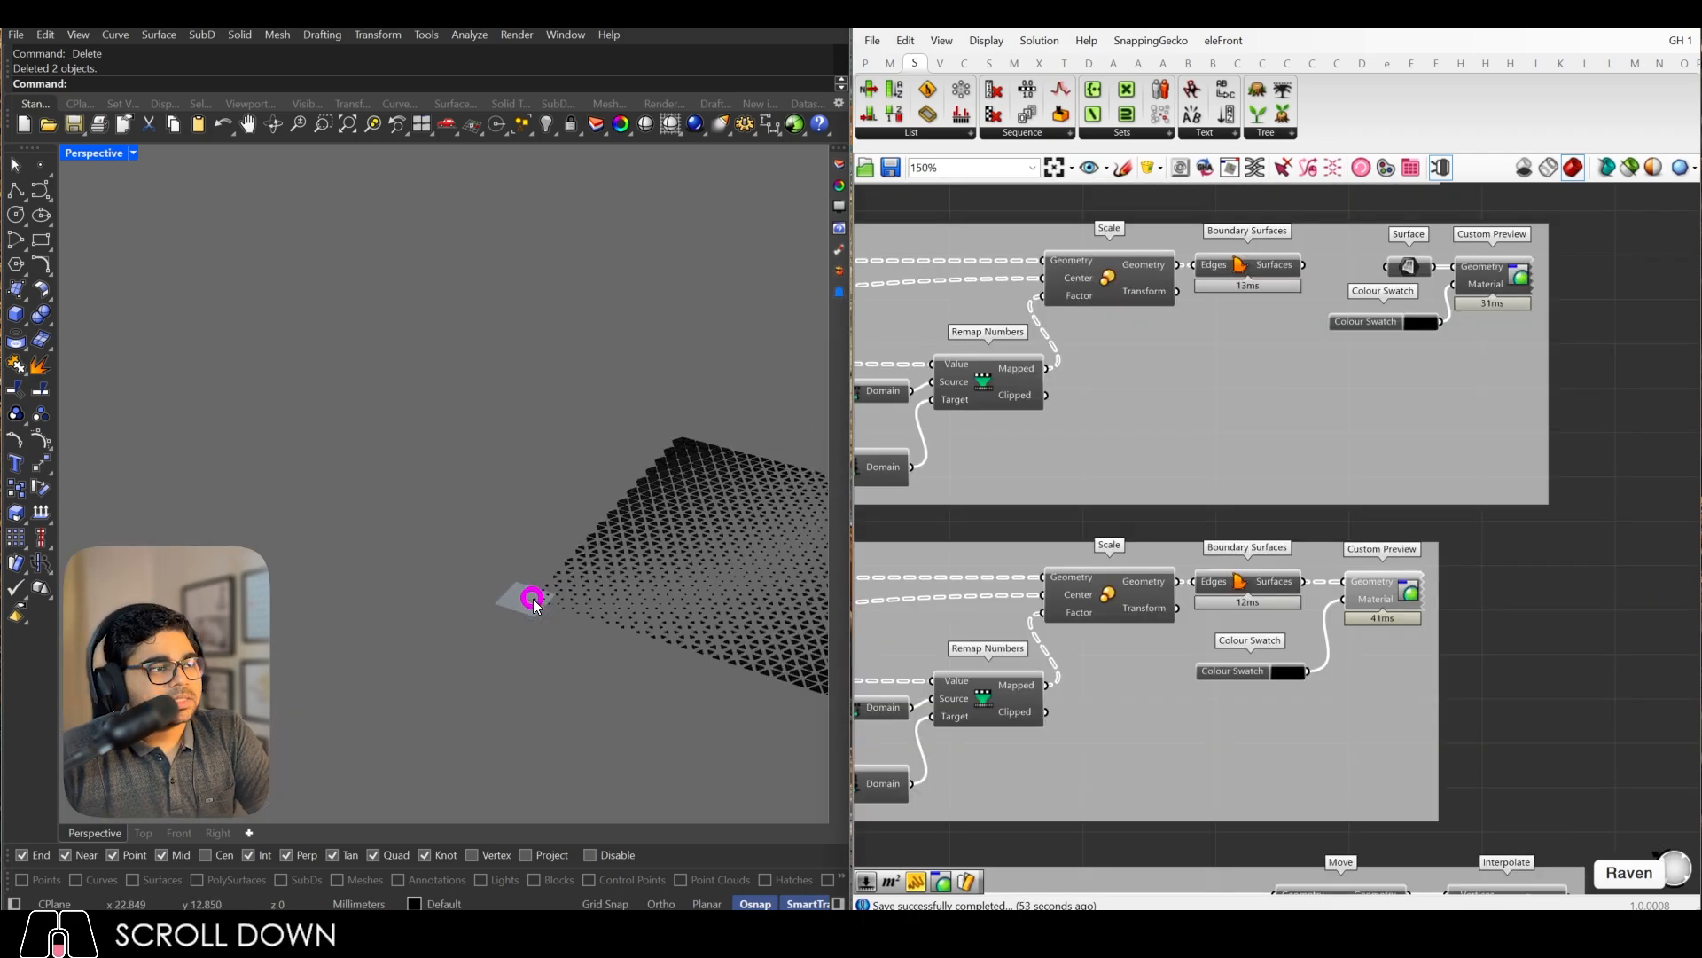
pyautogui.moveTo(533, 605); pyautogui.dragTo(438, 596, button='right')
pyautogui.scroll(-2, 528, 559)
pyautogui.moveTo(528, 558); pyautogui.dragTo(532, 574, button='right')
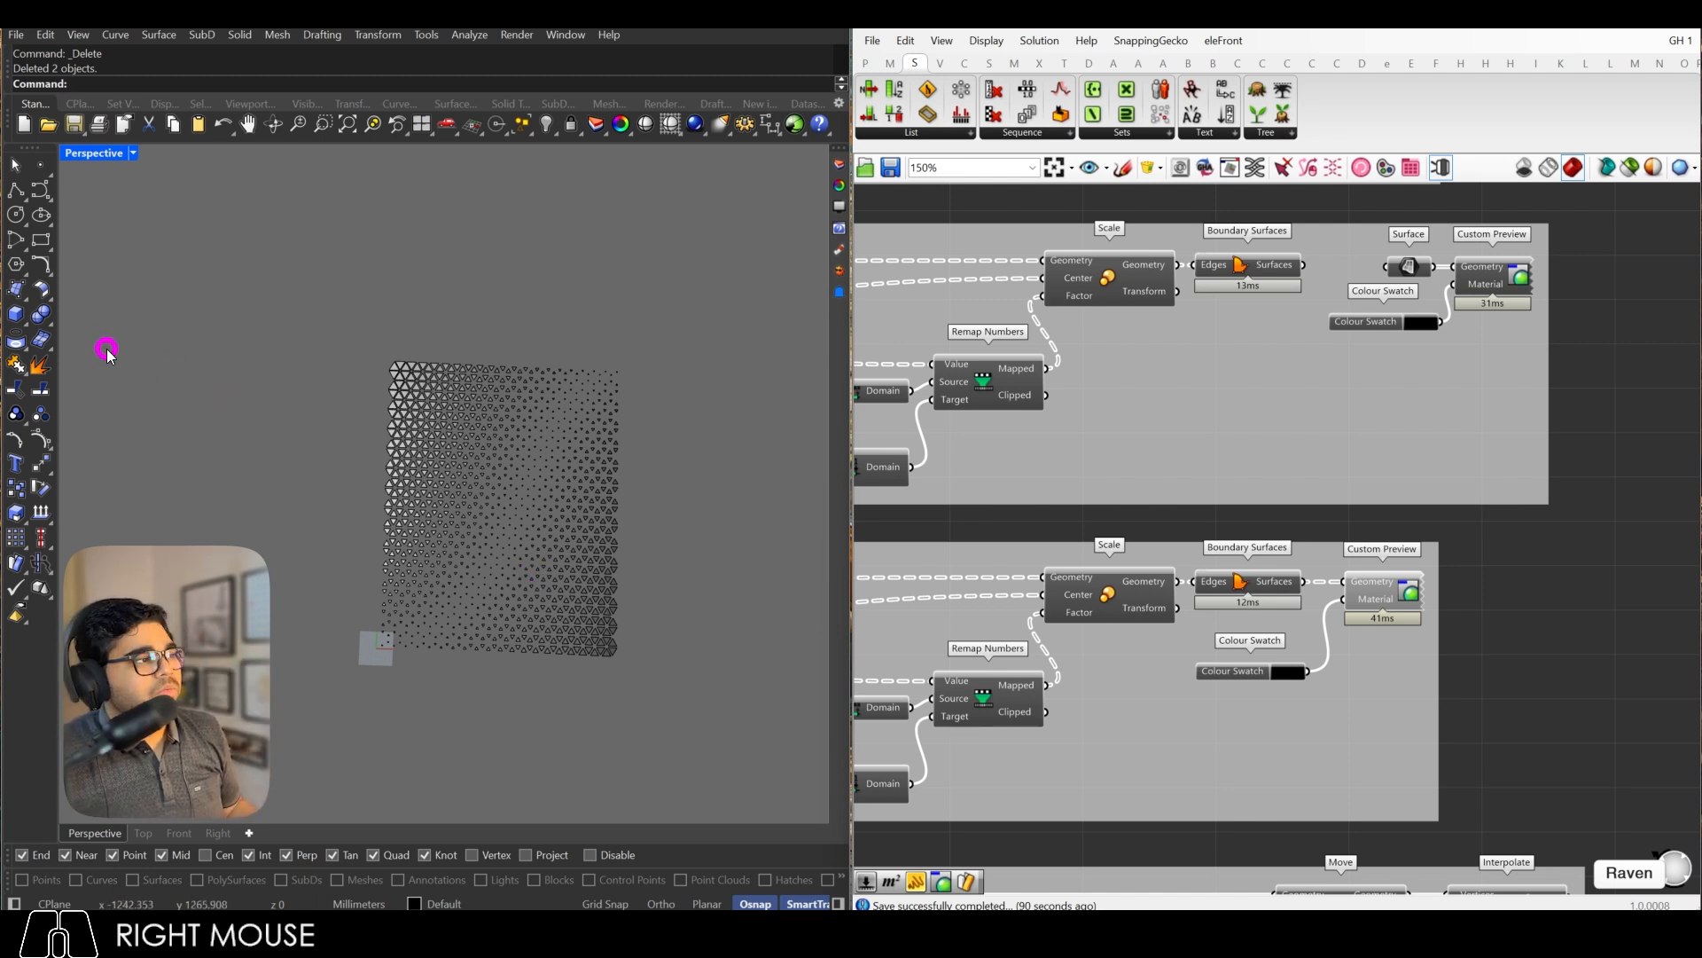
pyautogui.click(17, 293)
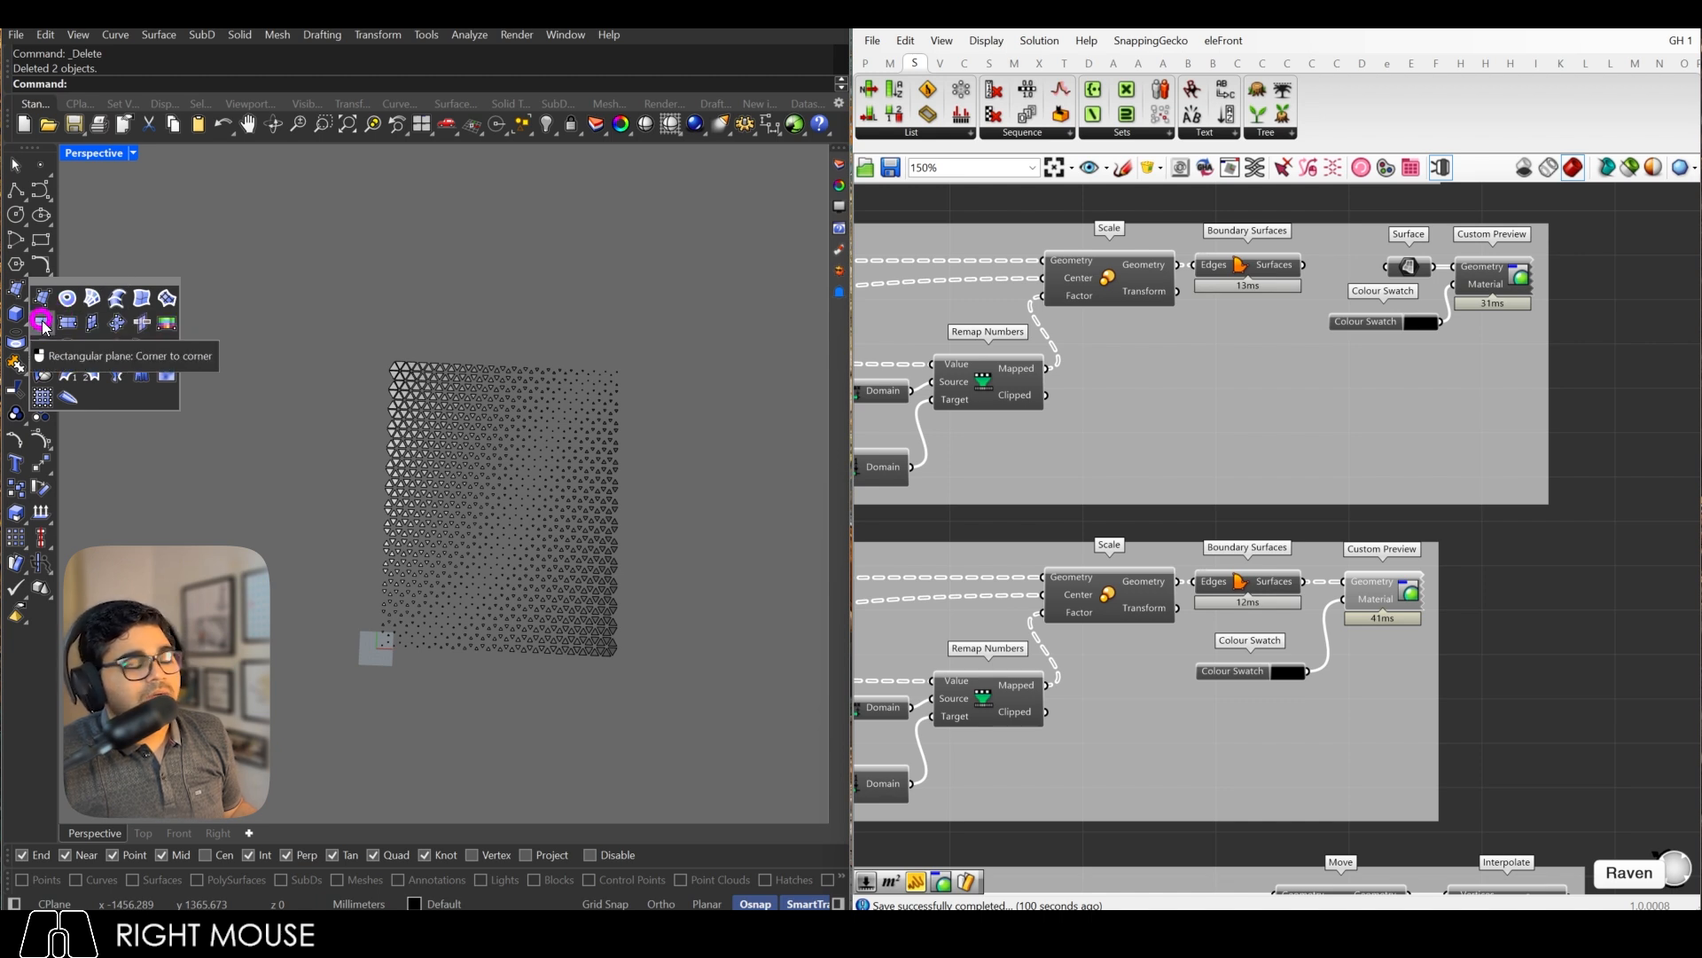
pyautogui.click(42, 323)
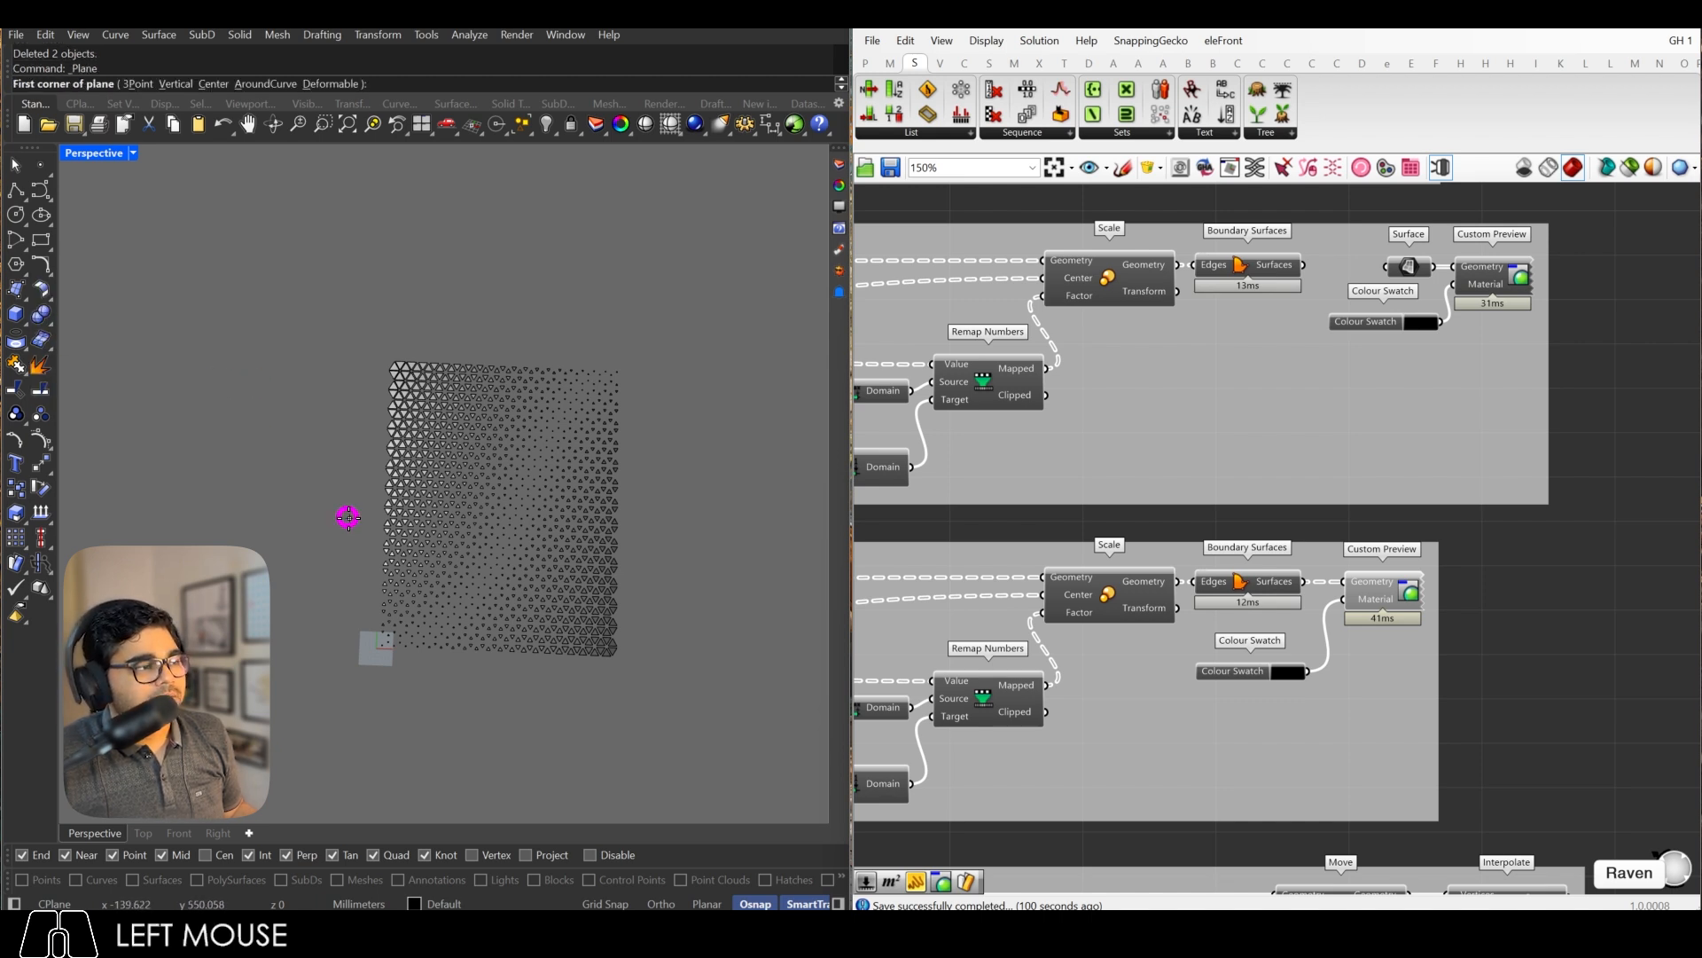
pyautogui.write('0')
pyautogui.press('Return')
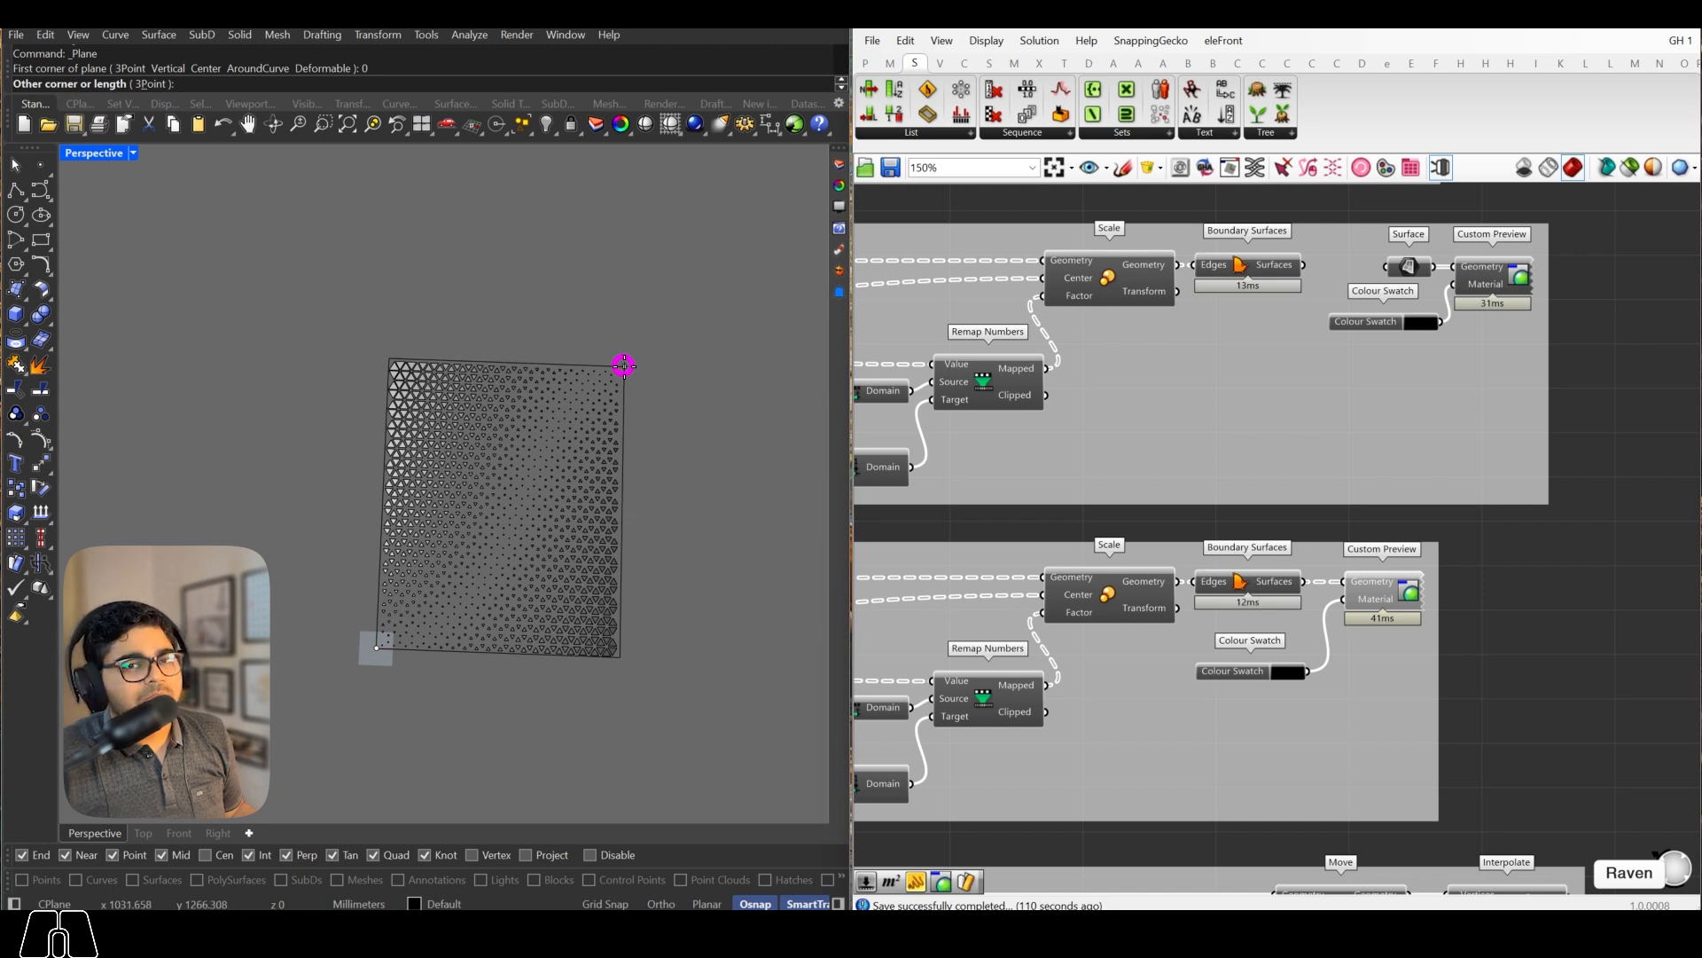
pyautogui.write('1000')
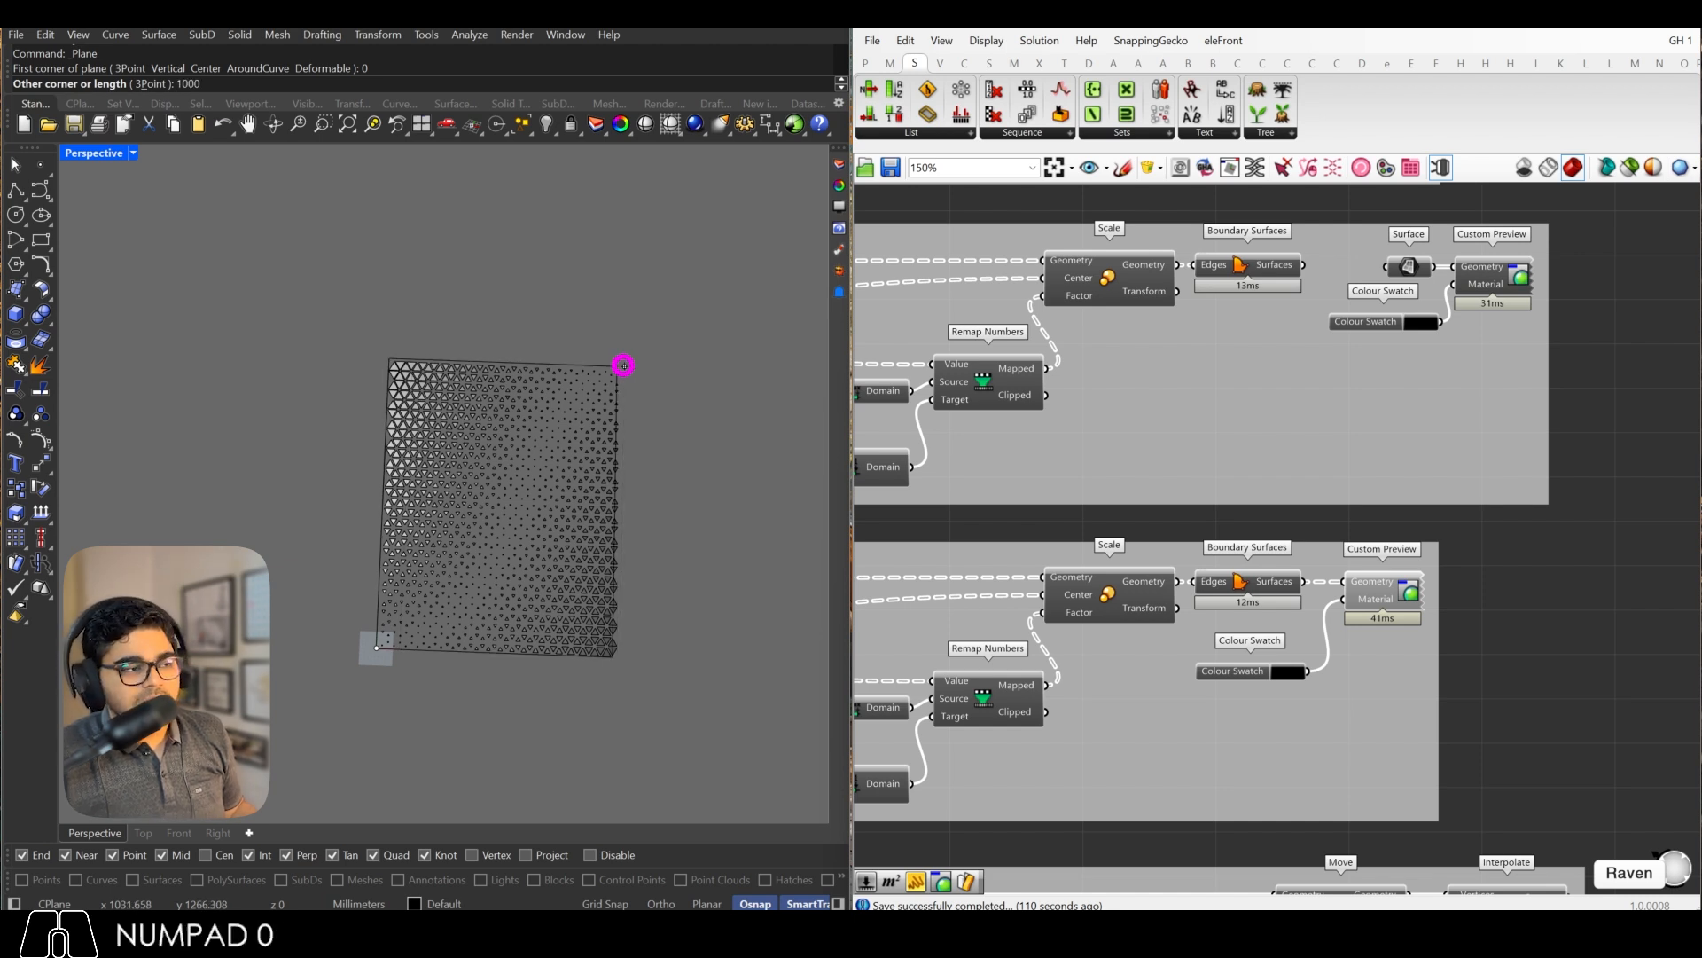
pyautogui.press('Return')
pyautogui.write('1200')
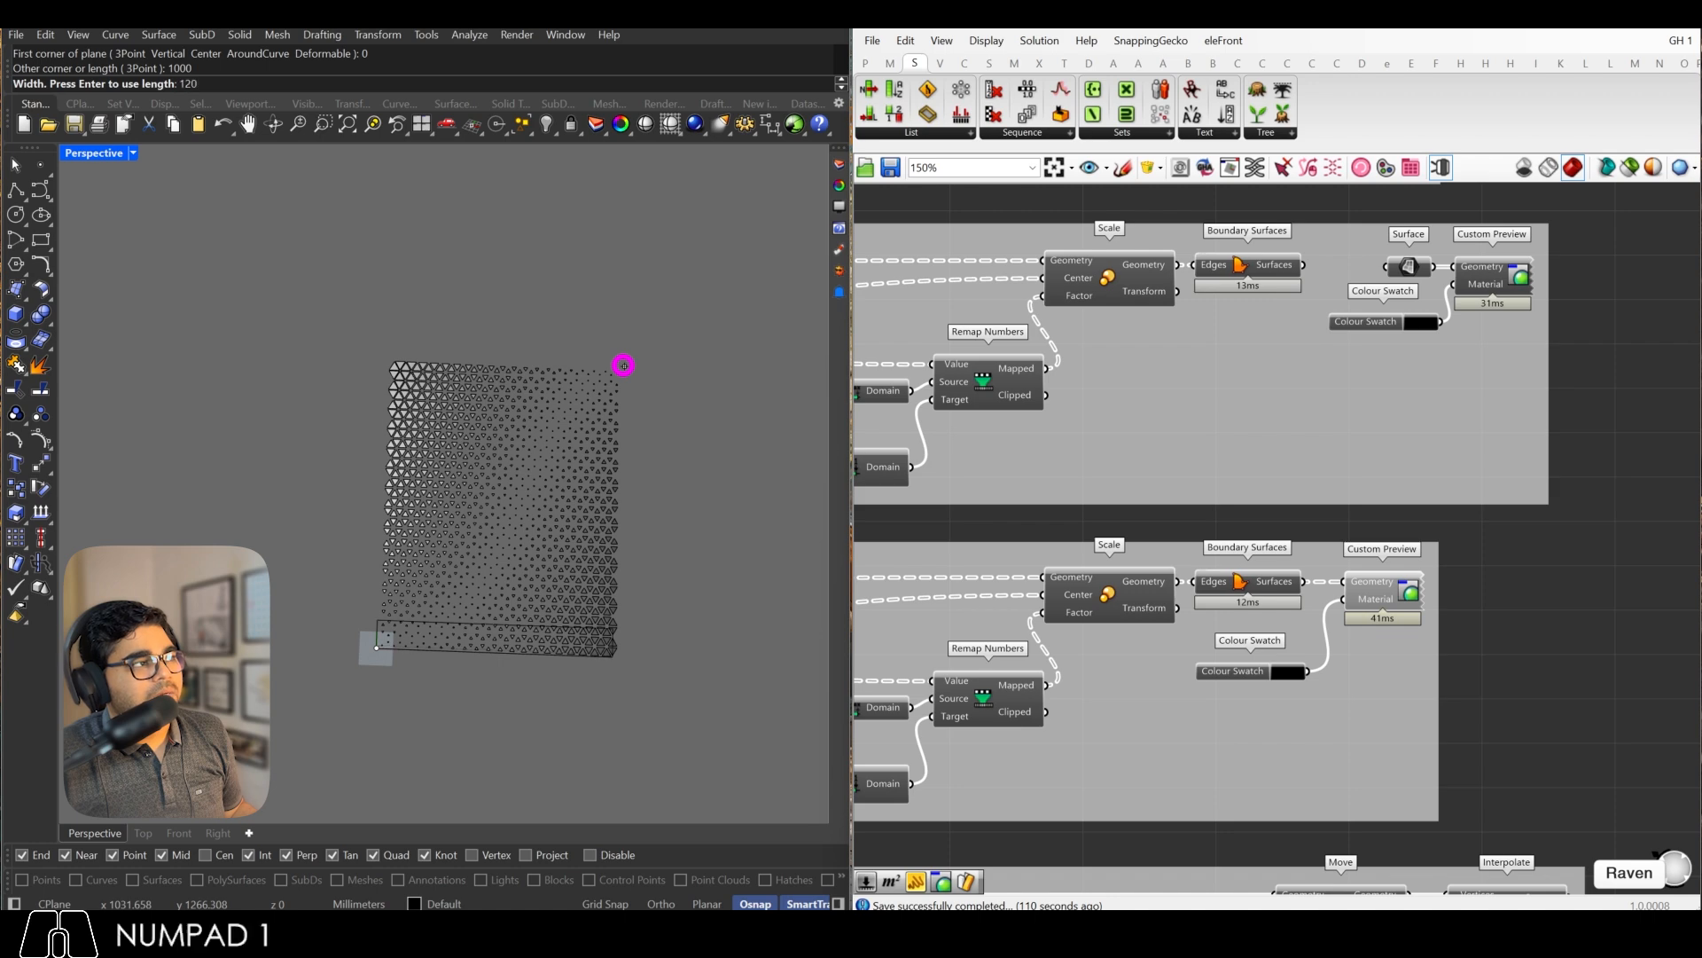
pyautogui.press('BackSpace')
pyautogui.press('BackSpace')
pyautogui.press('BackSpace')
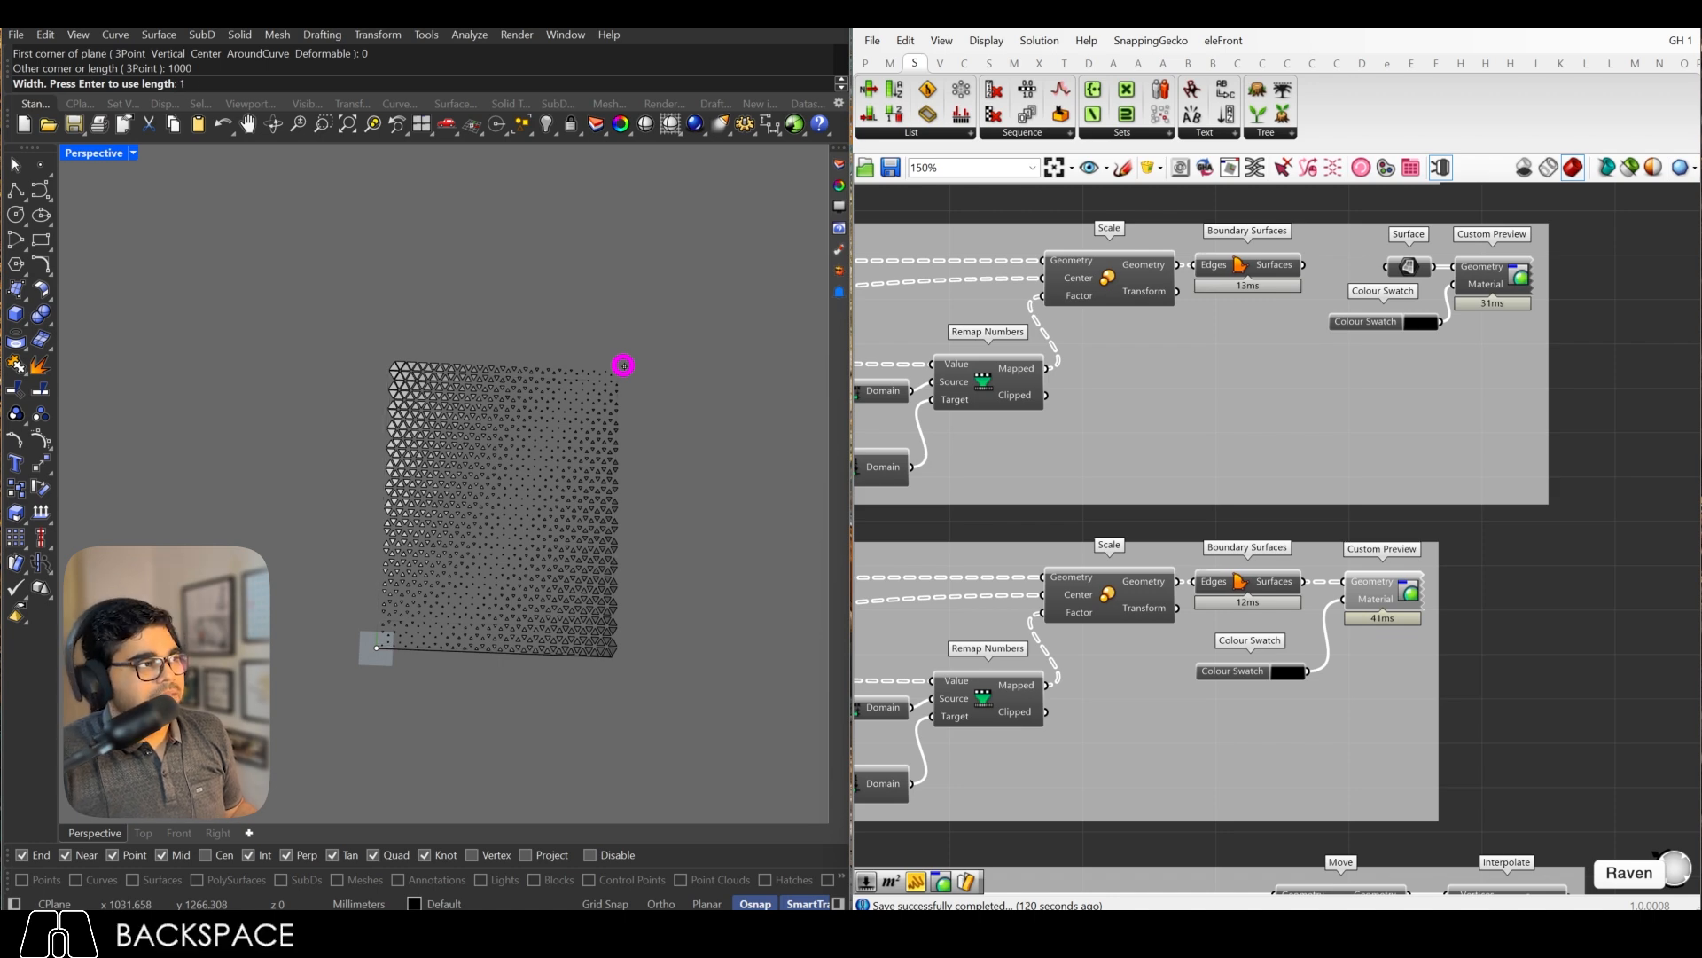
pyautogui.write('300')
pyautogui.press('Return')
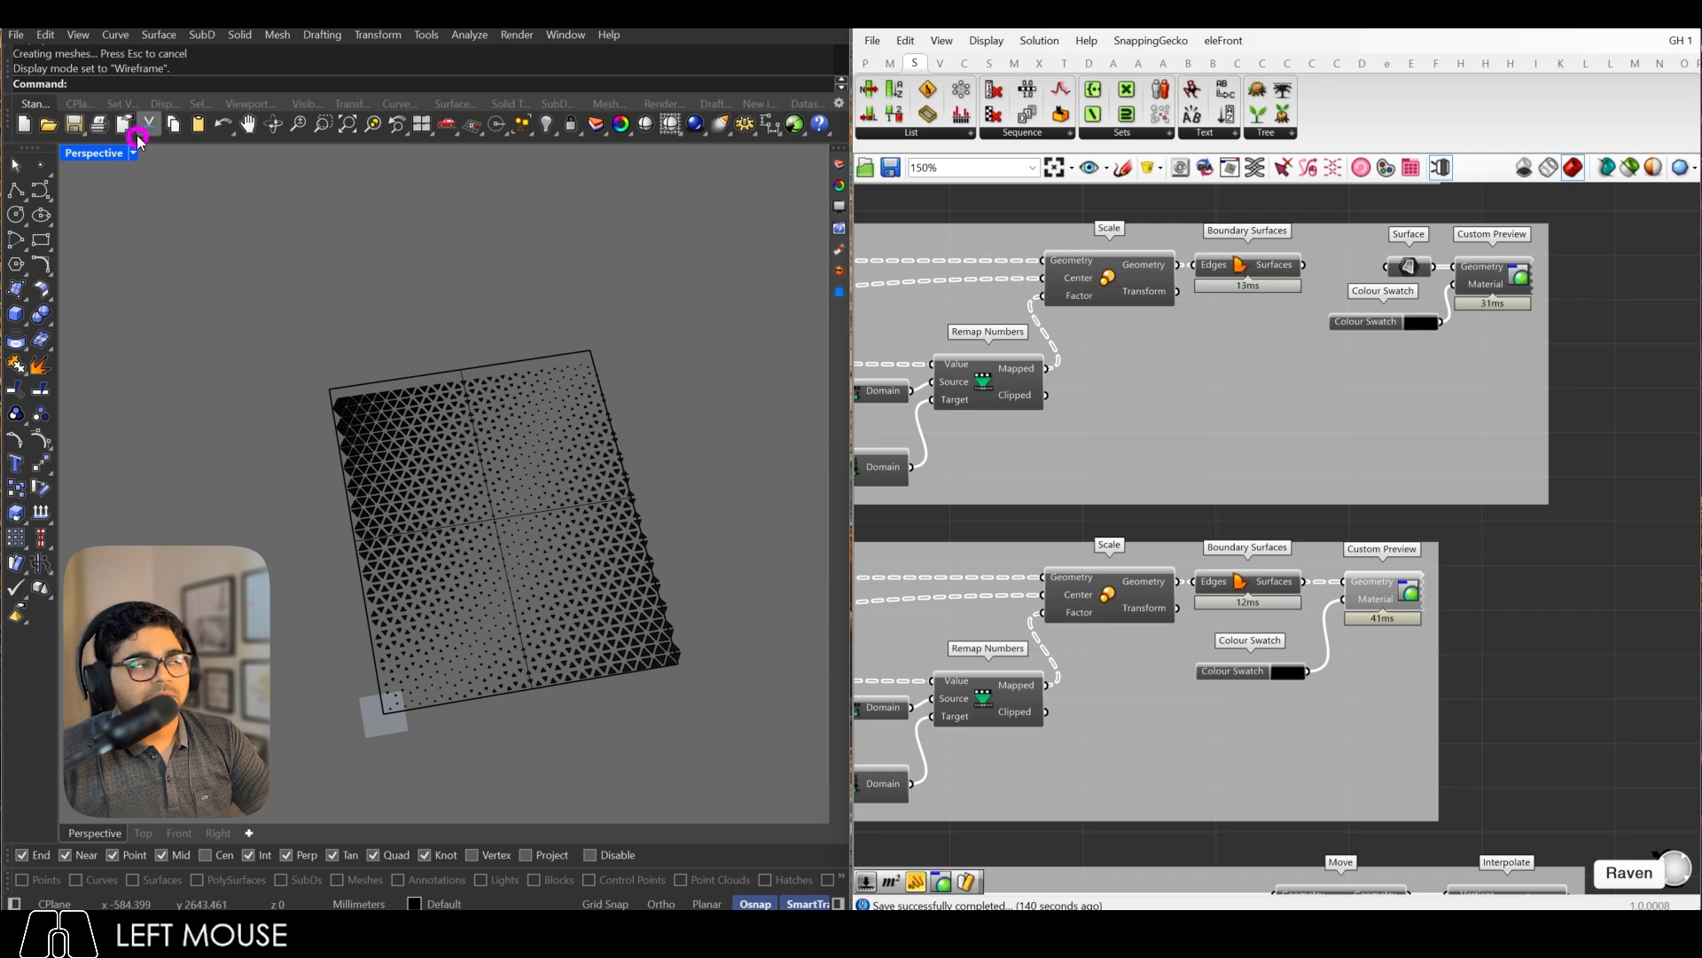
# Step: Switch the Perspective viewport to Shaded display mode and hide the Custom Preview of the triangle pattern
pyautogui.click(132, 152)
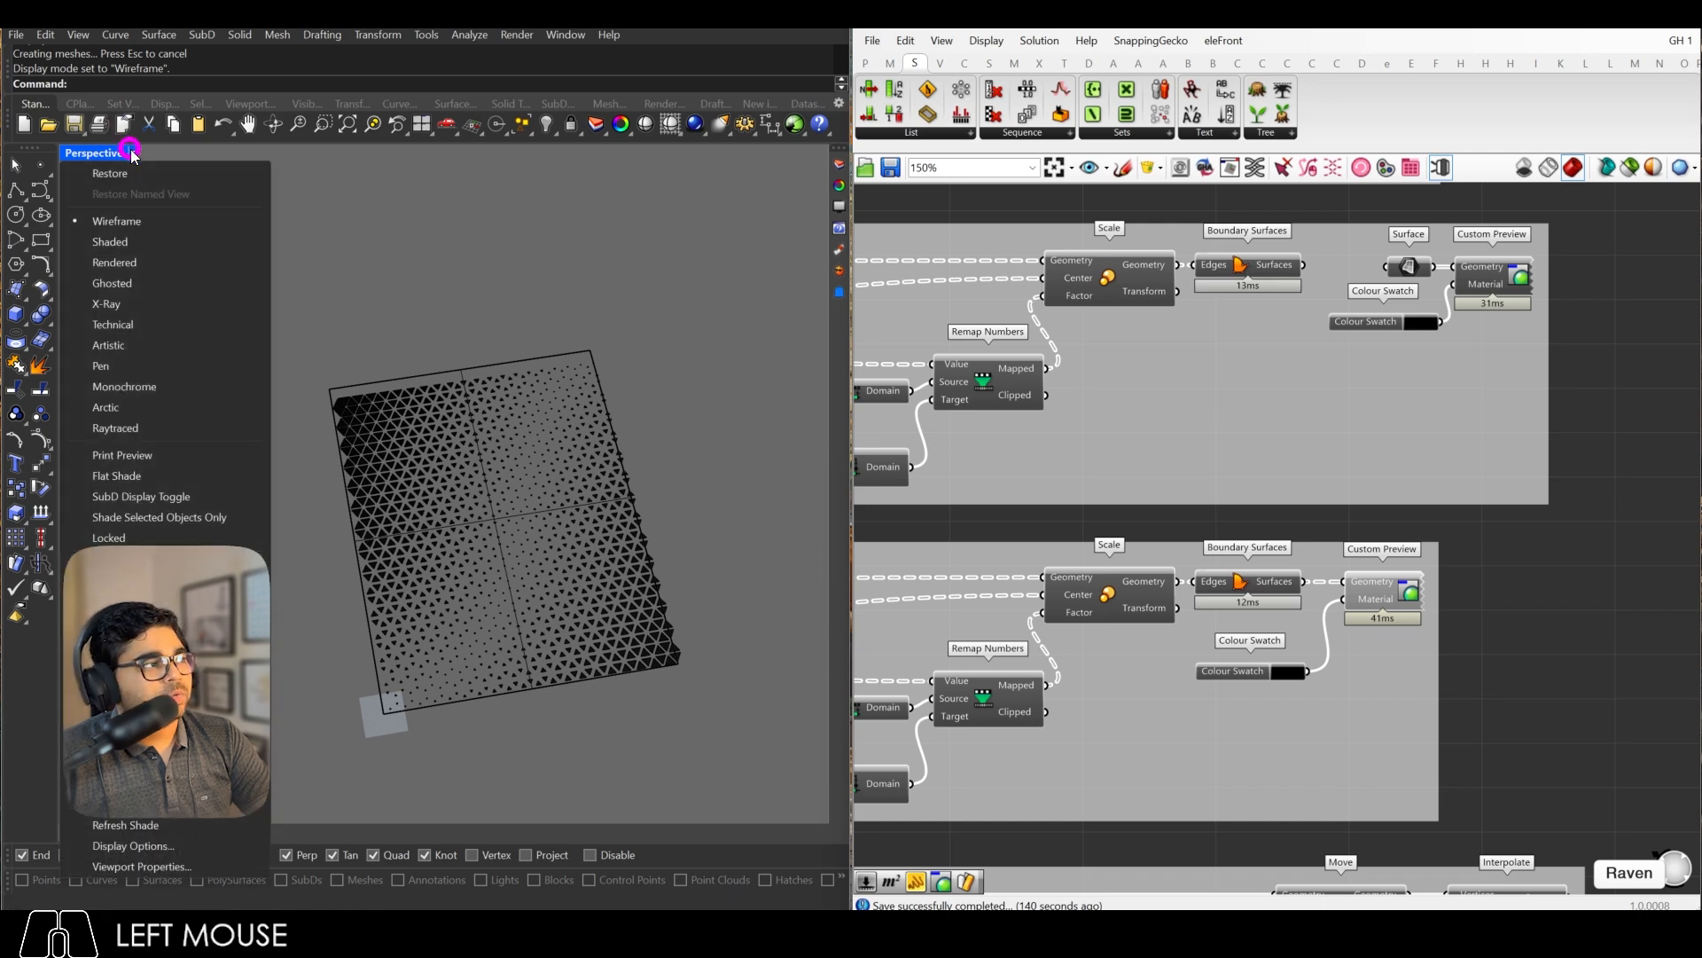
pyautogui.click(142, 249)
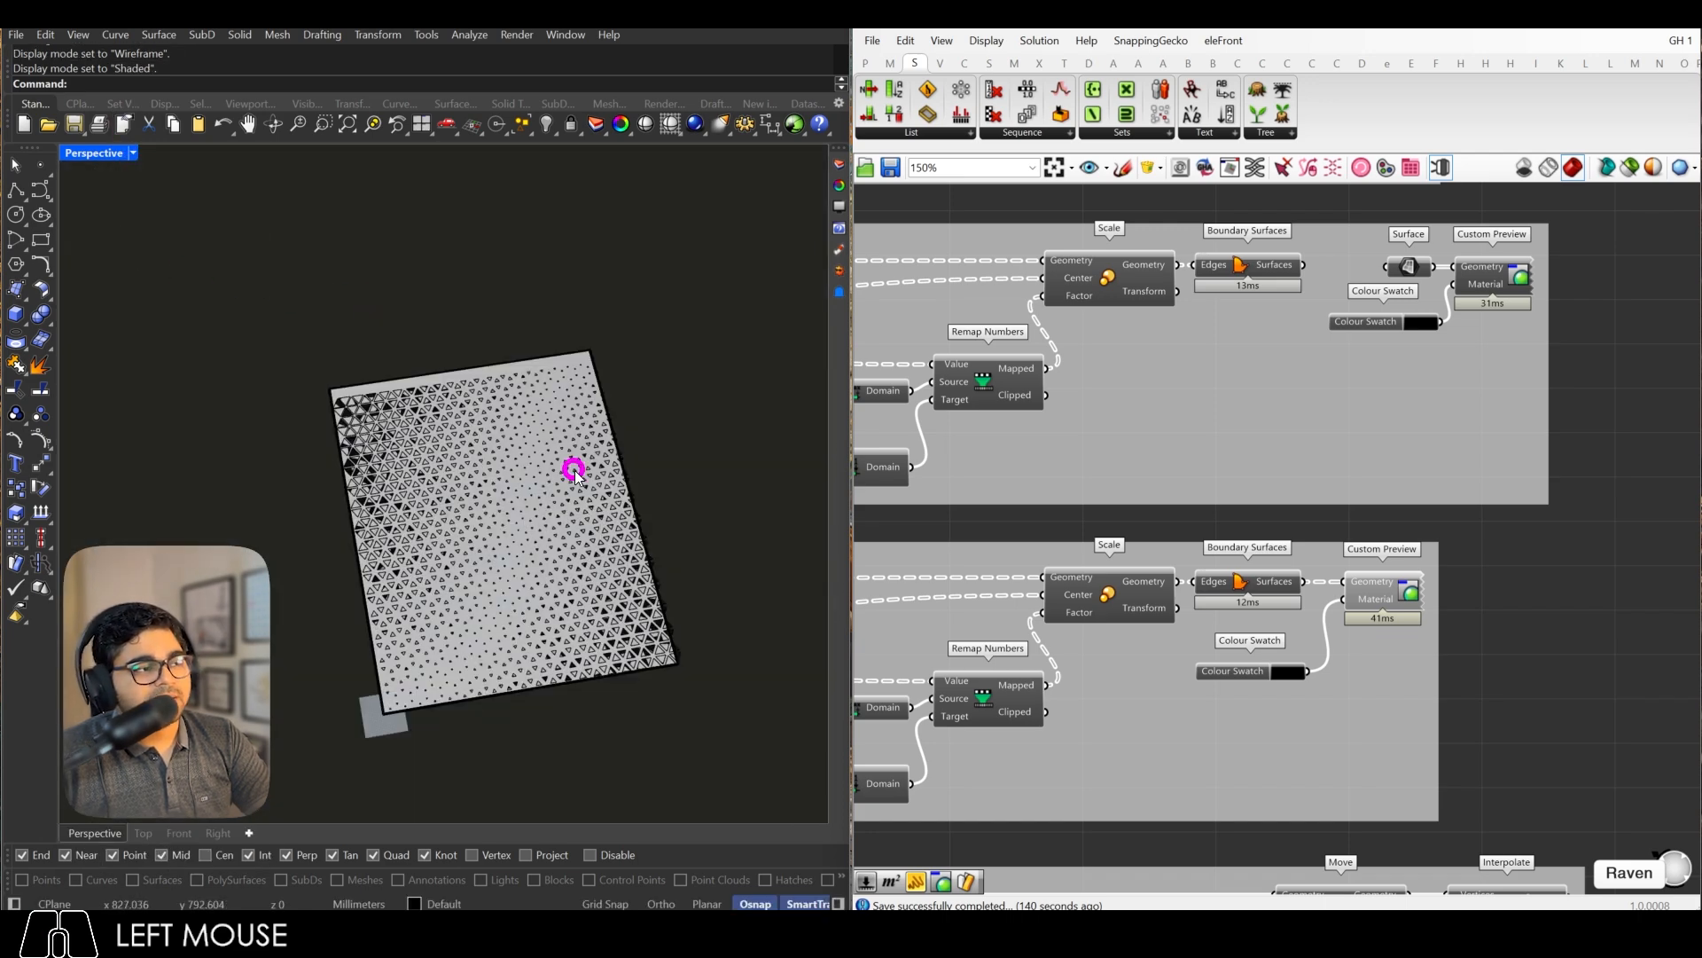
pyautogui.scroll(2, 591, 608)
pyautogui.scroll(3, 590, 608)
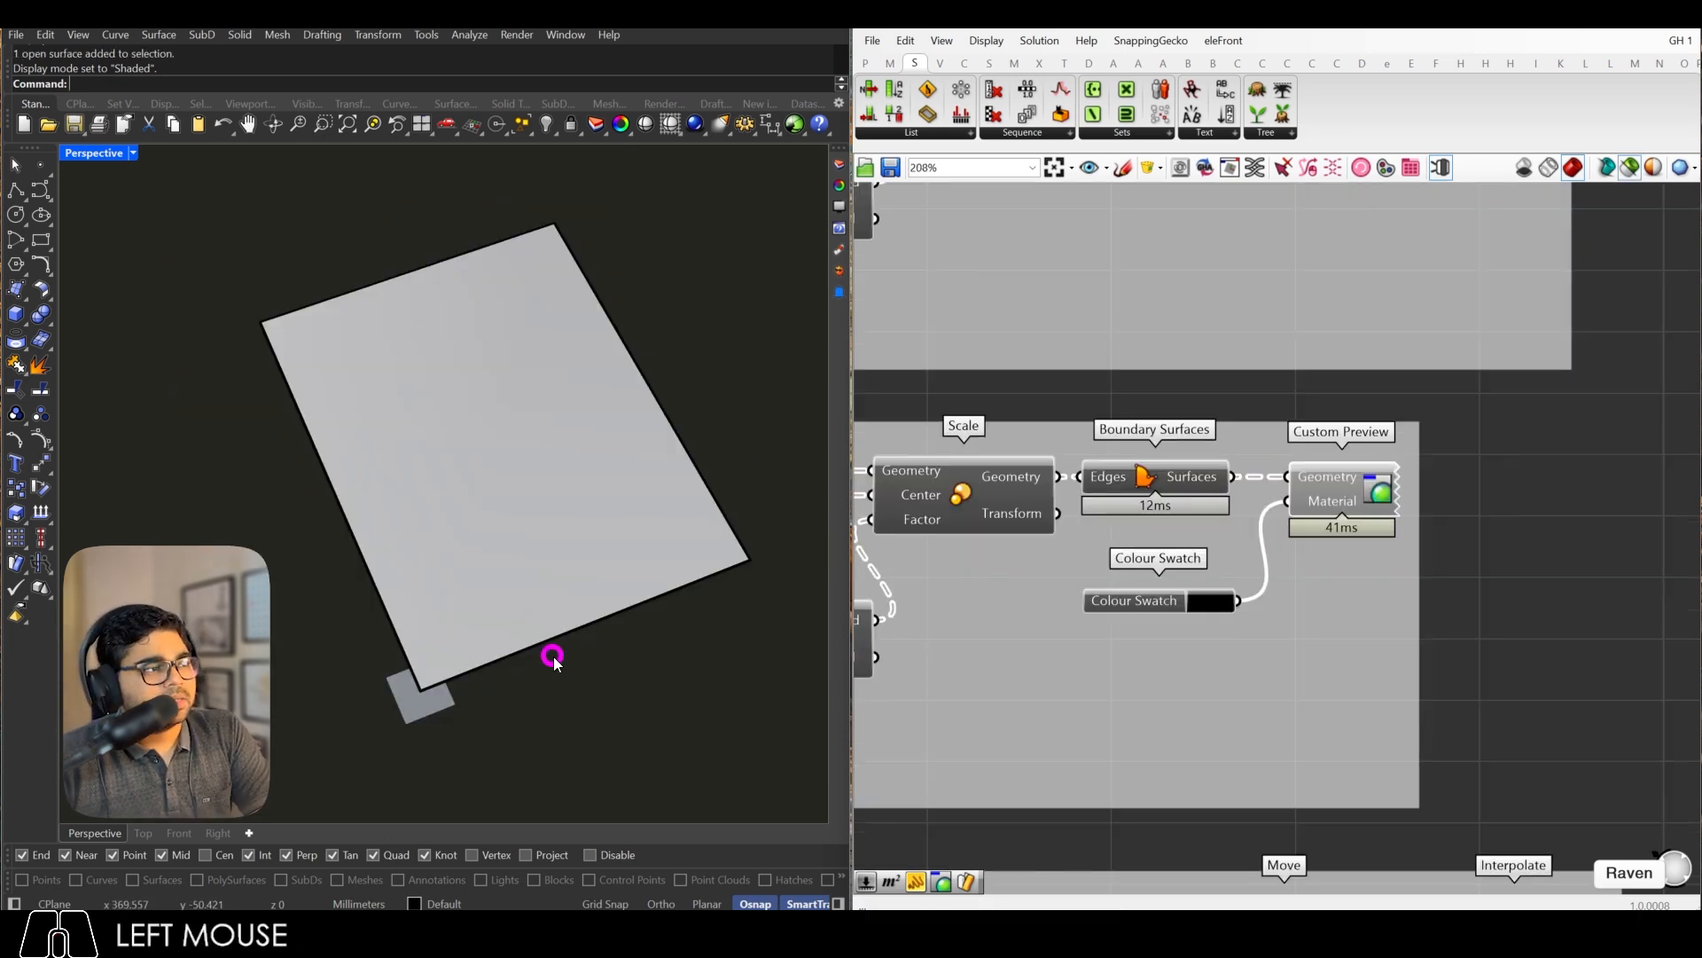
# Step: Select the plane and toggle Surface Isocurves off and back on in the Shaded display settings
pyautogui.click(543, 564)
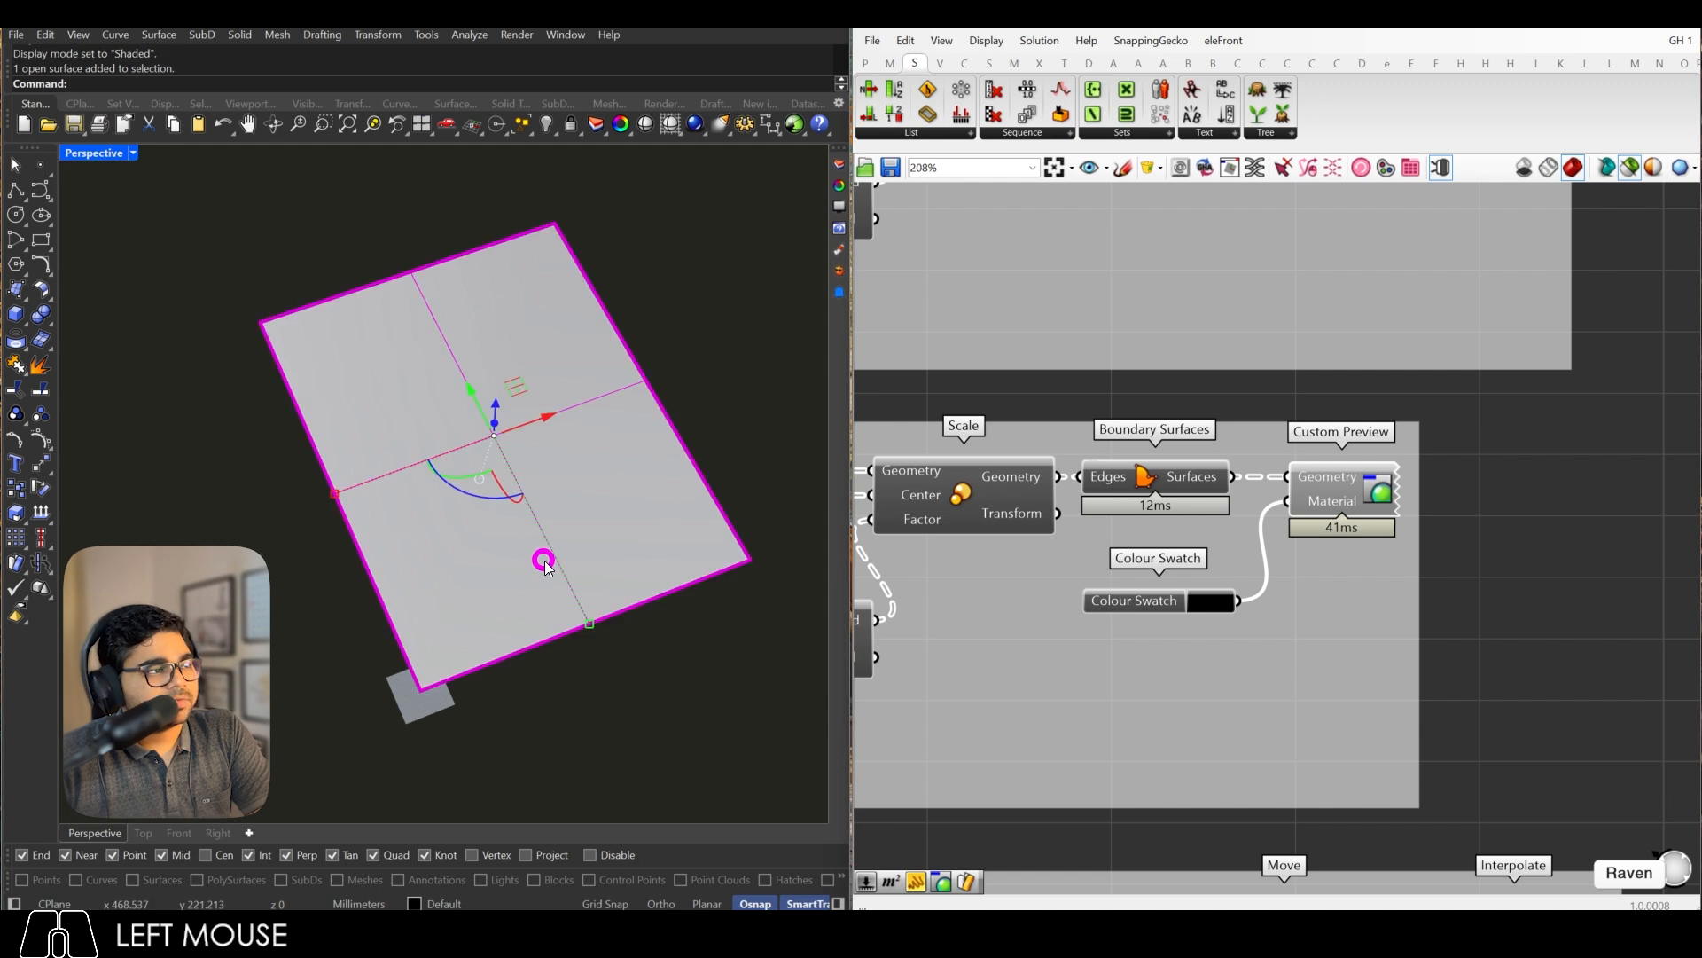
pyautogui.click(839, 902)
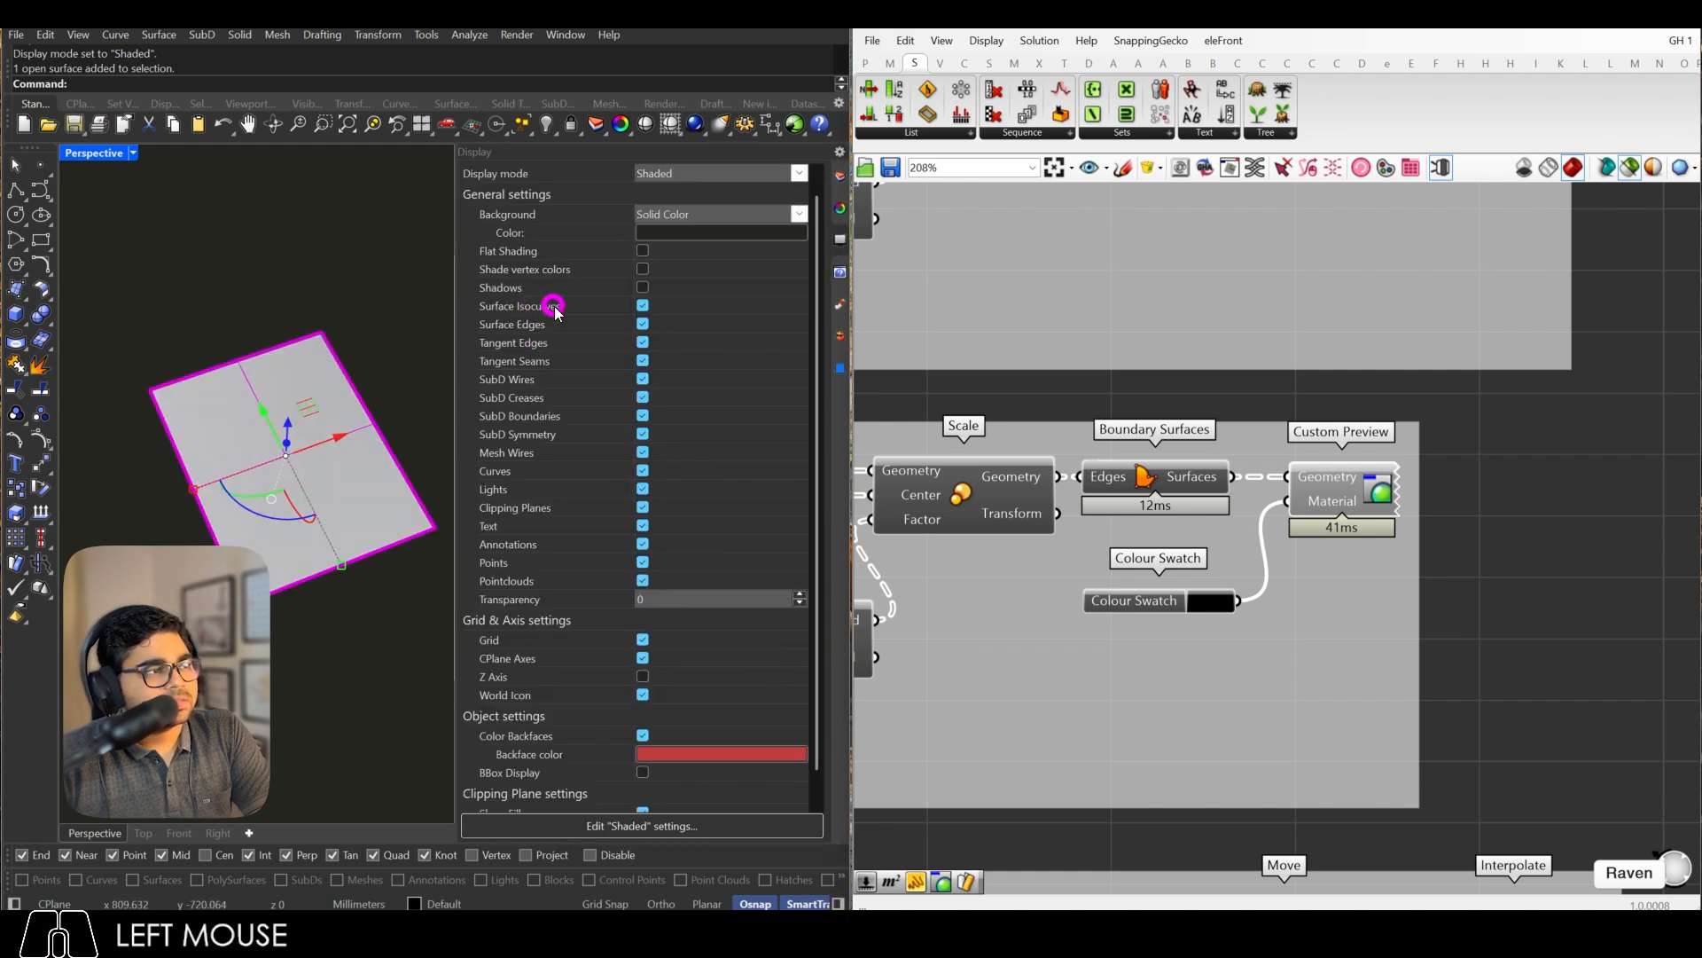
pyautogui.click(640, 305)
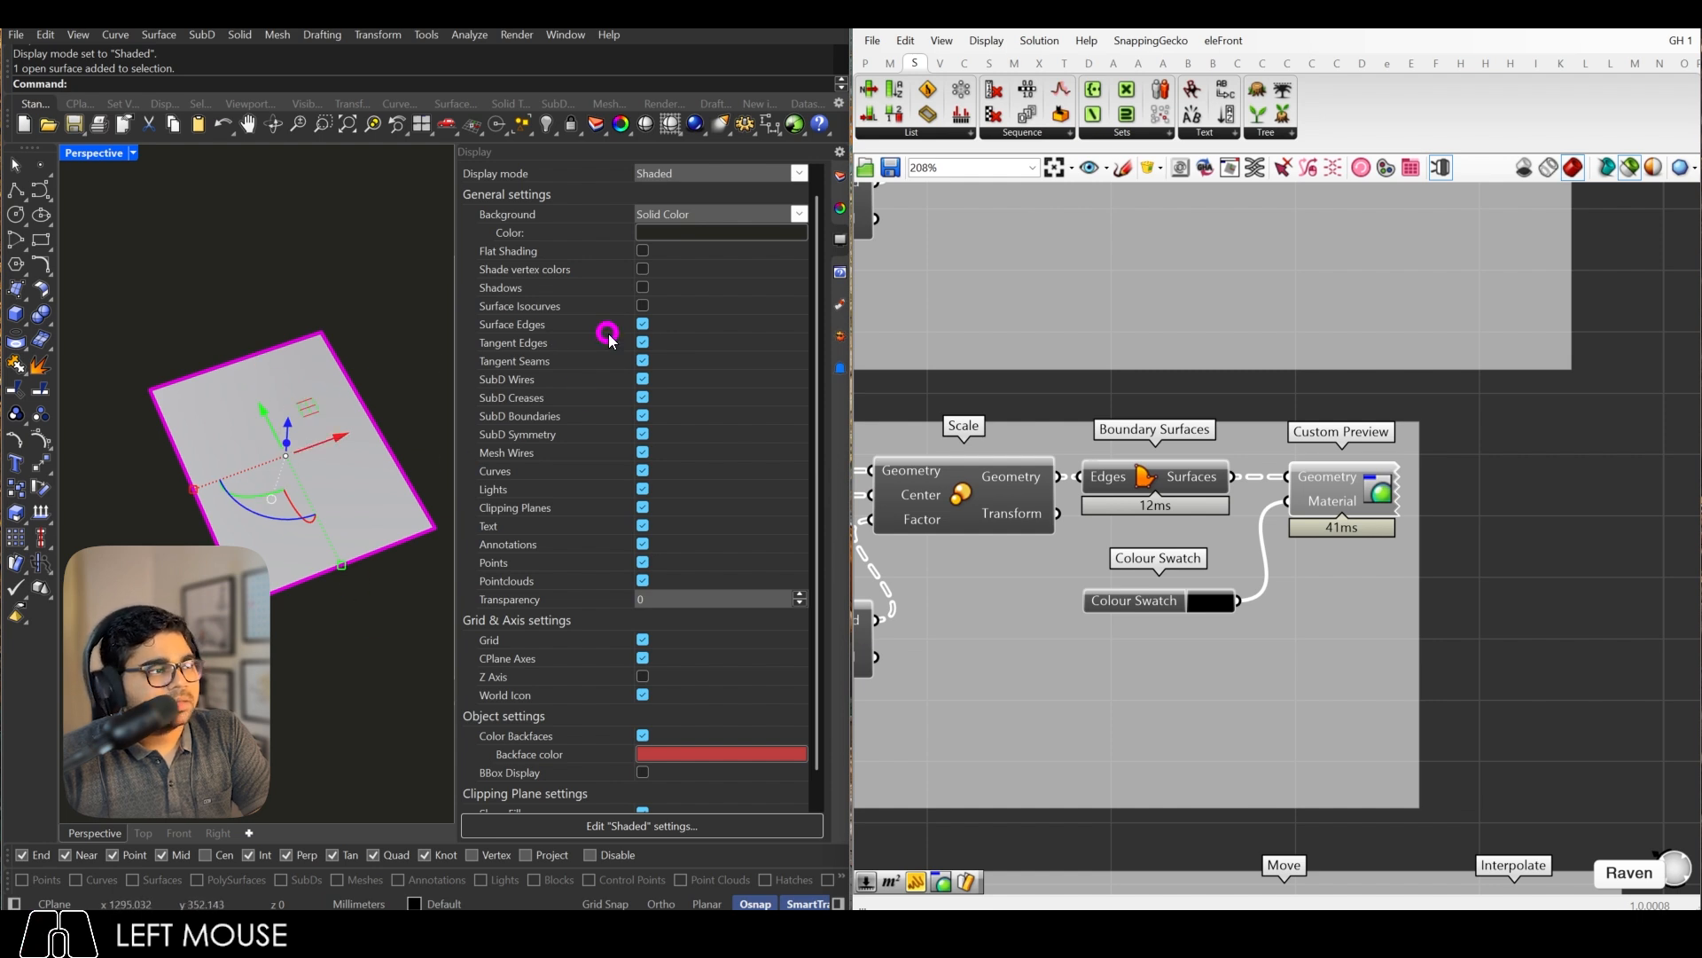
pyautogui.click(643, 305)
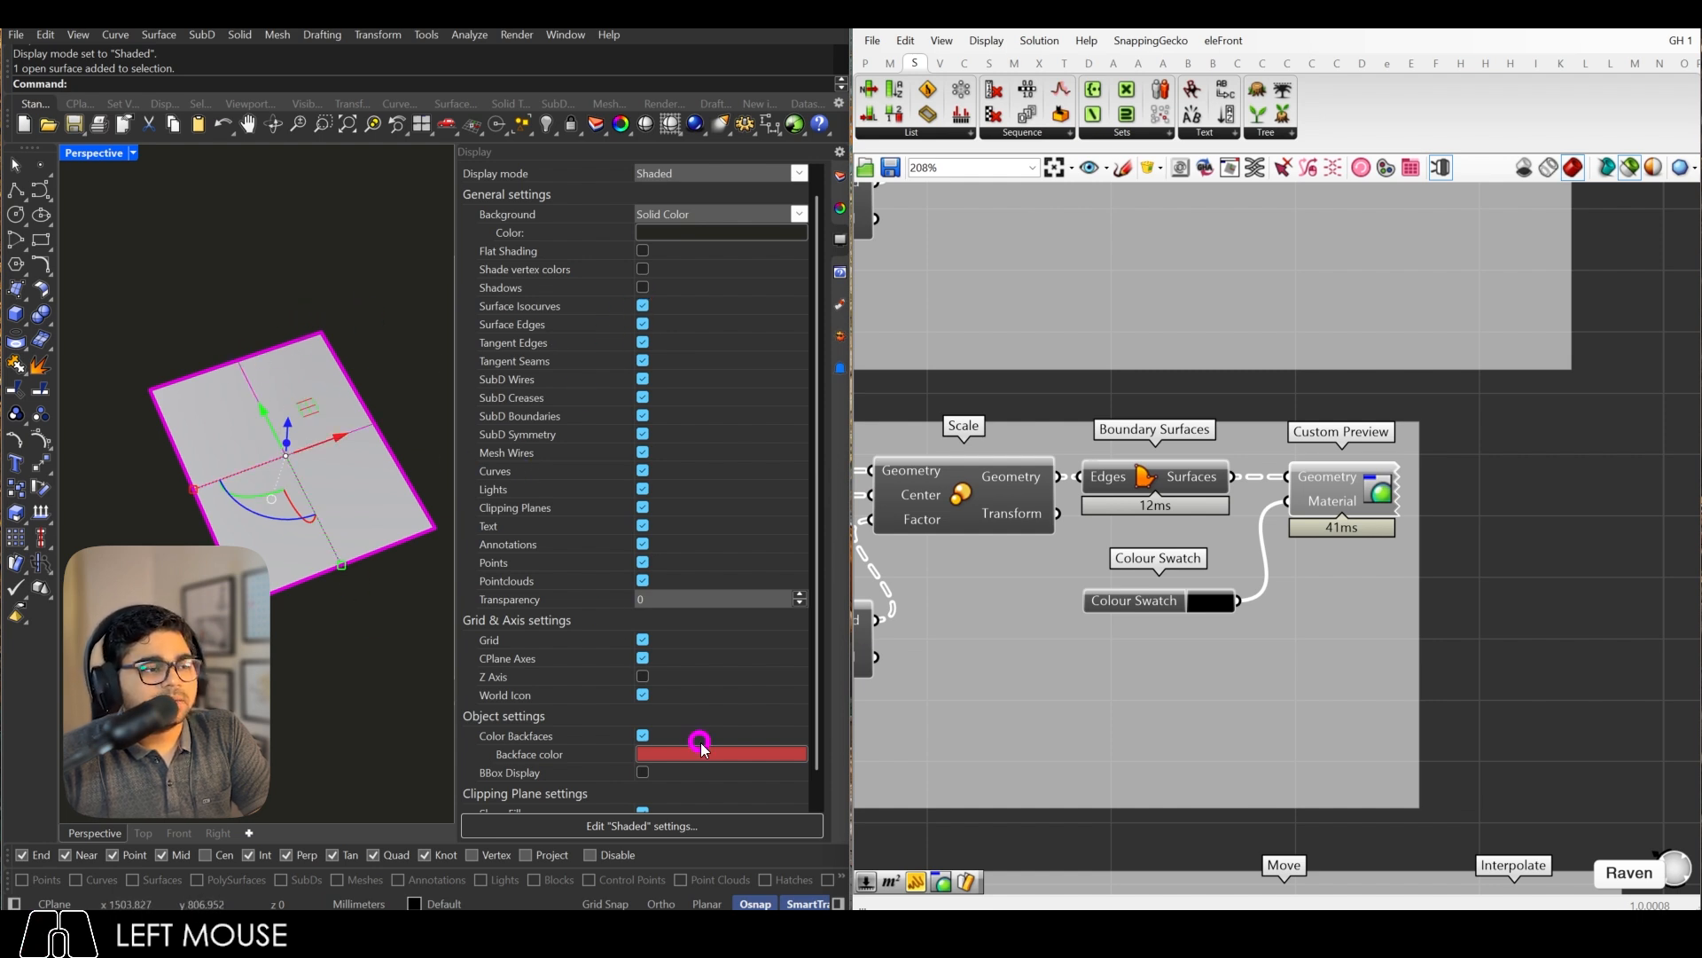
pyautogui.click(839, 902)
pyautogui.click(691, 673)
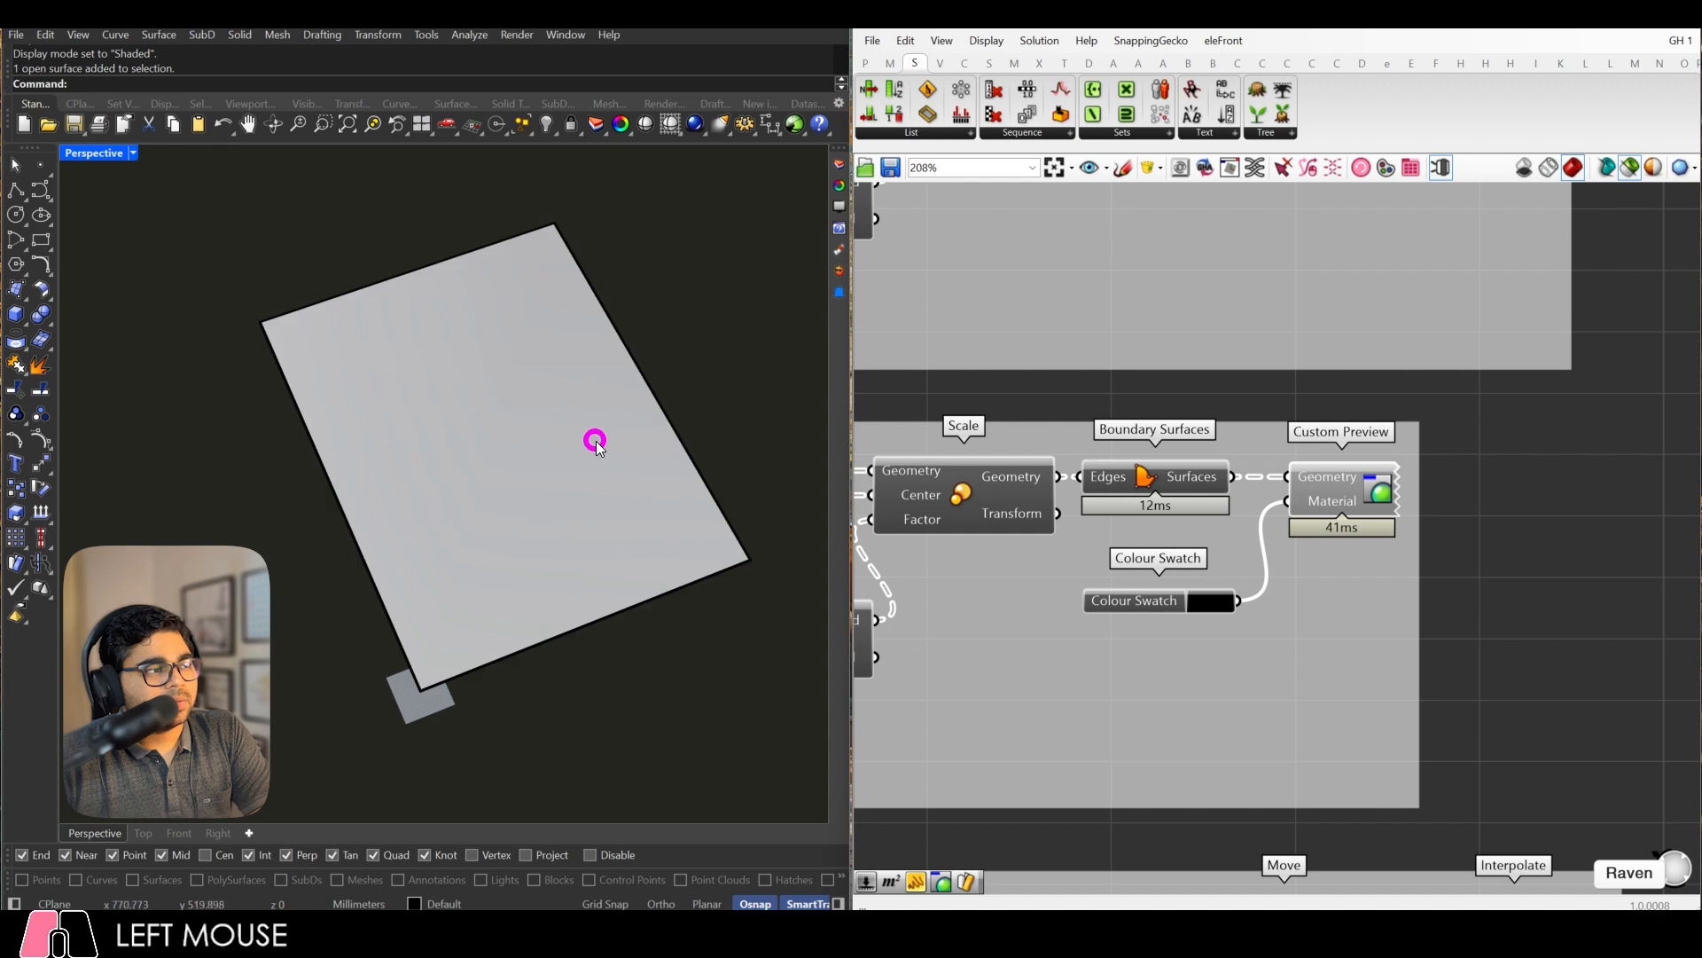
# Step: Show the plane's control points with the PointsOn command, inspect them and dismiss them again
pyautogui.click(594, 441)
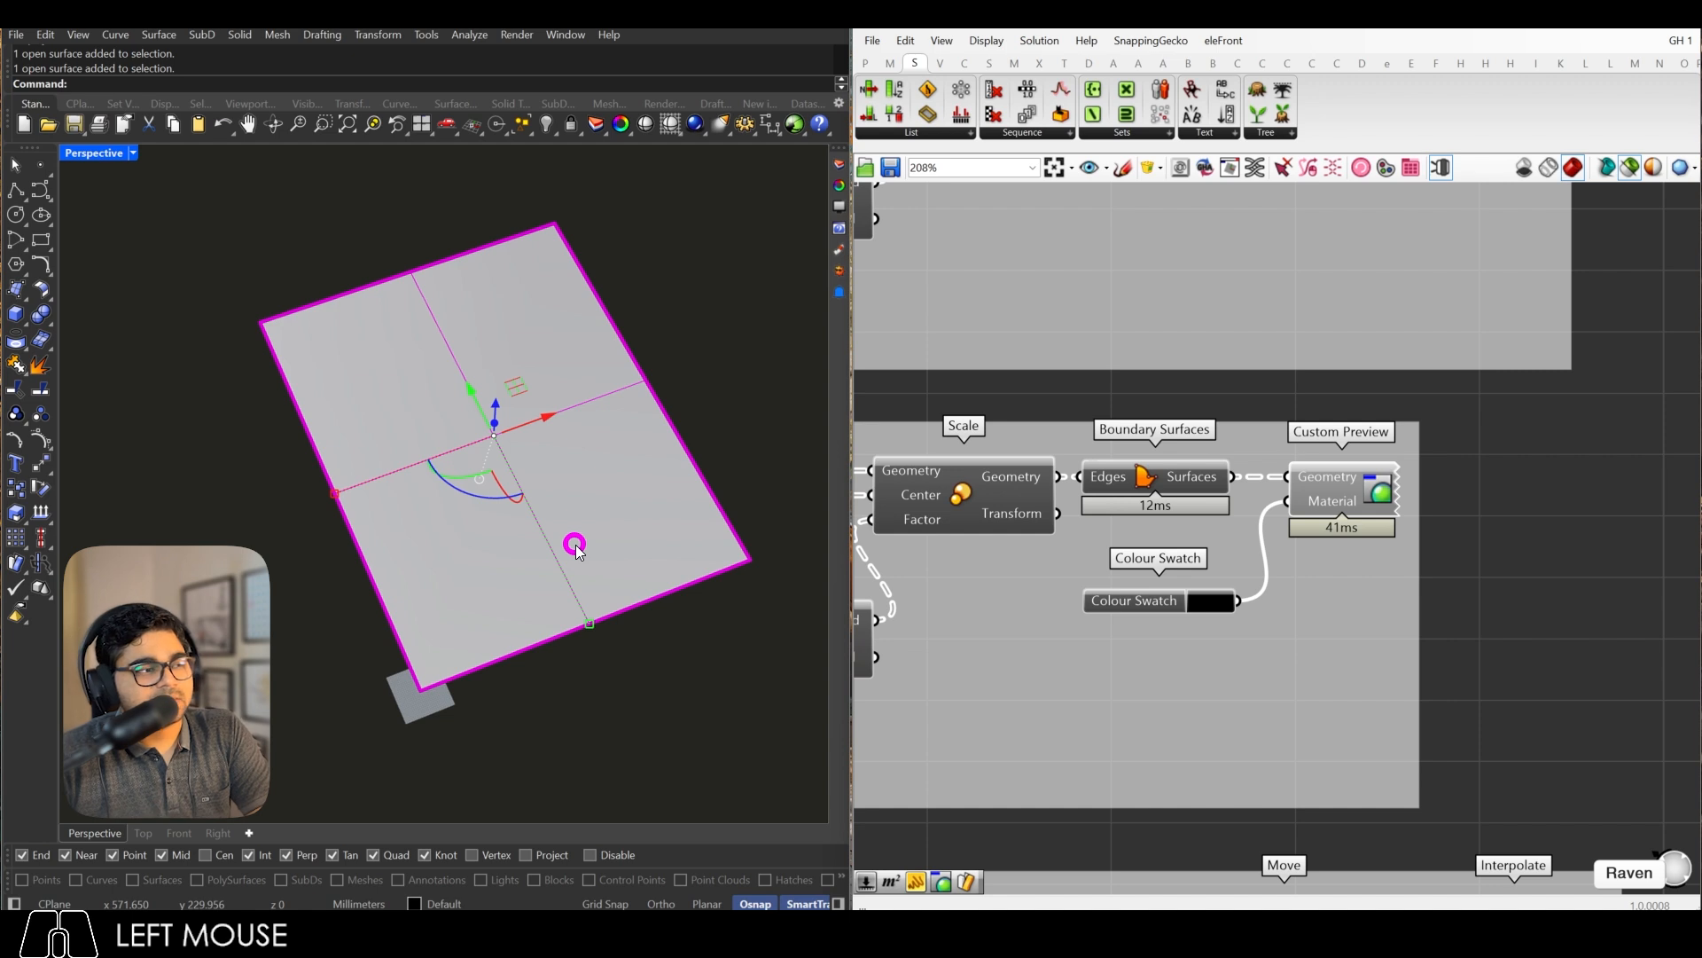
pyautogui.click(625, 686)
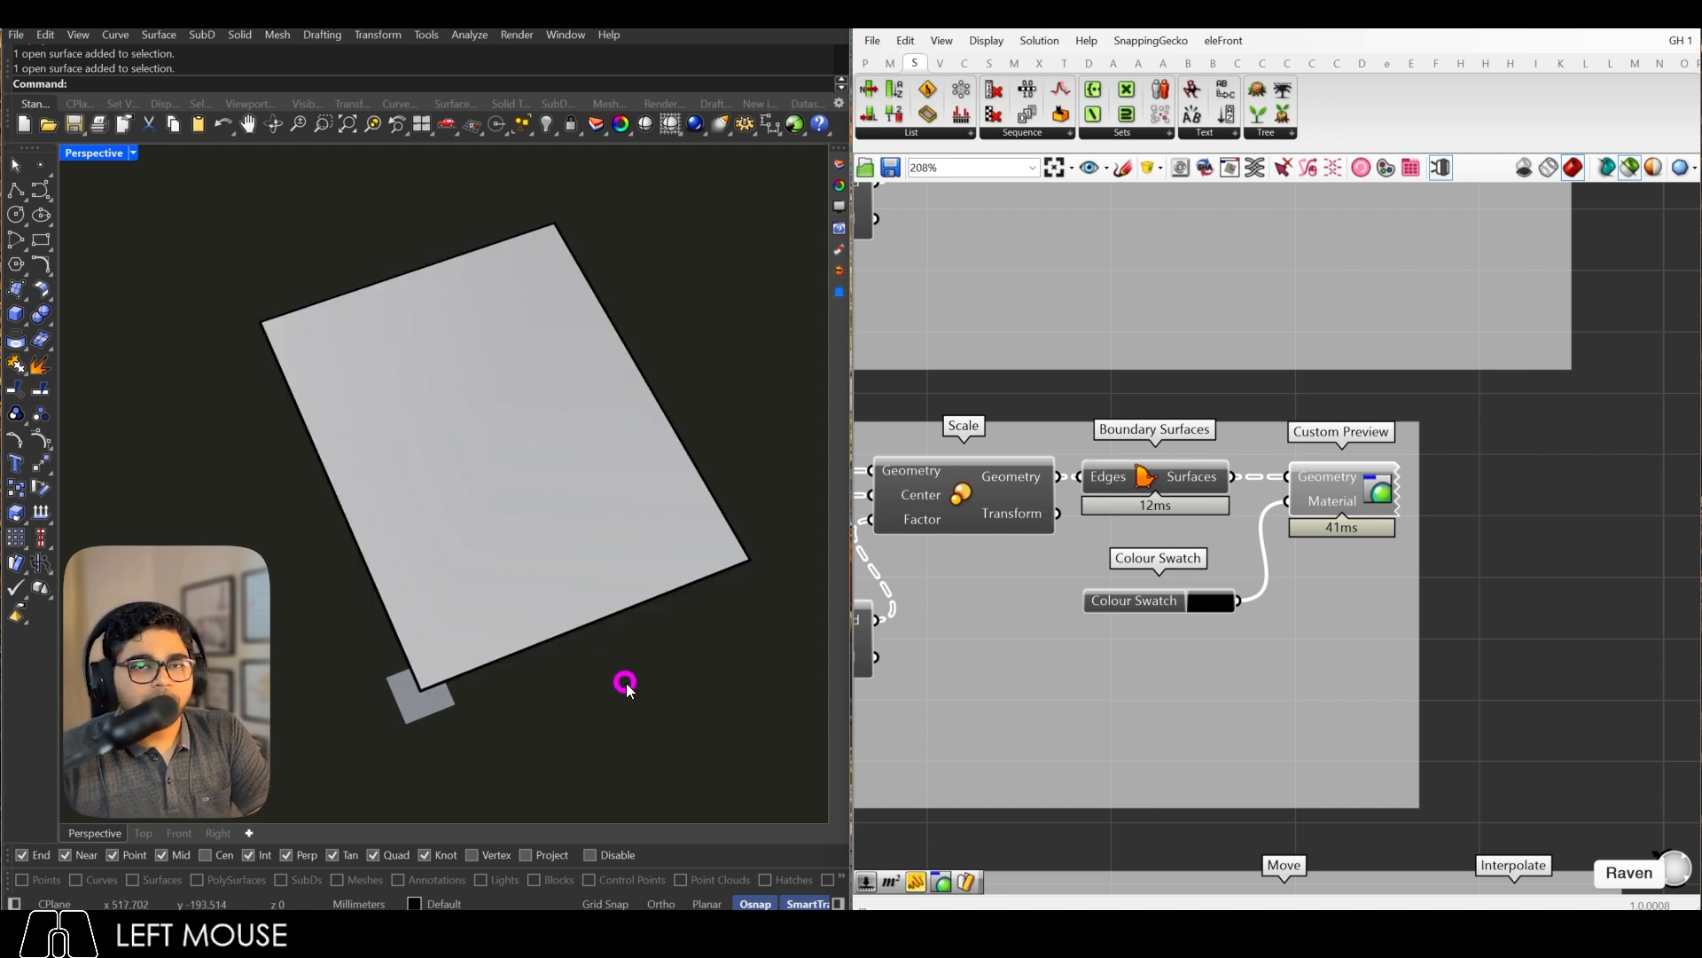
pyautogui.click(596, 579)
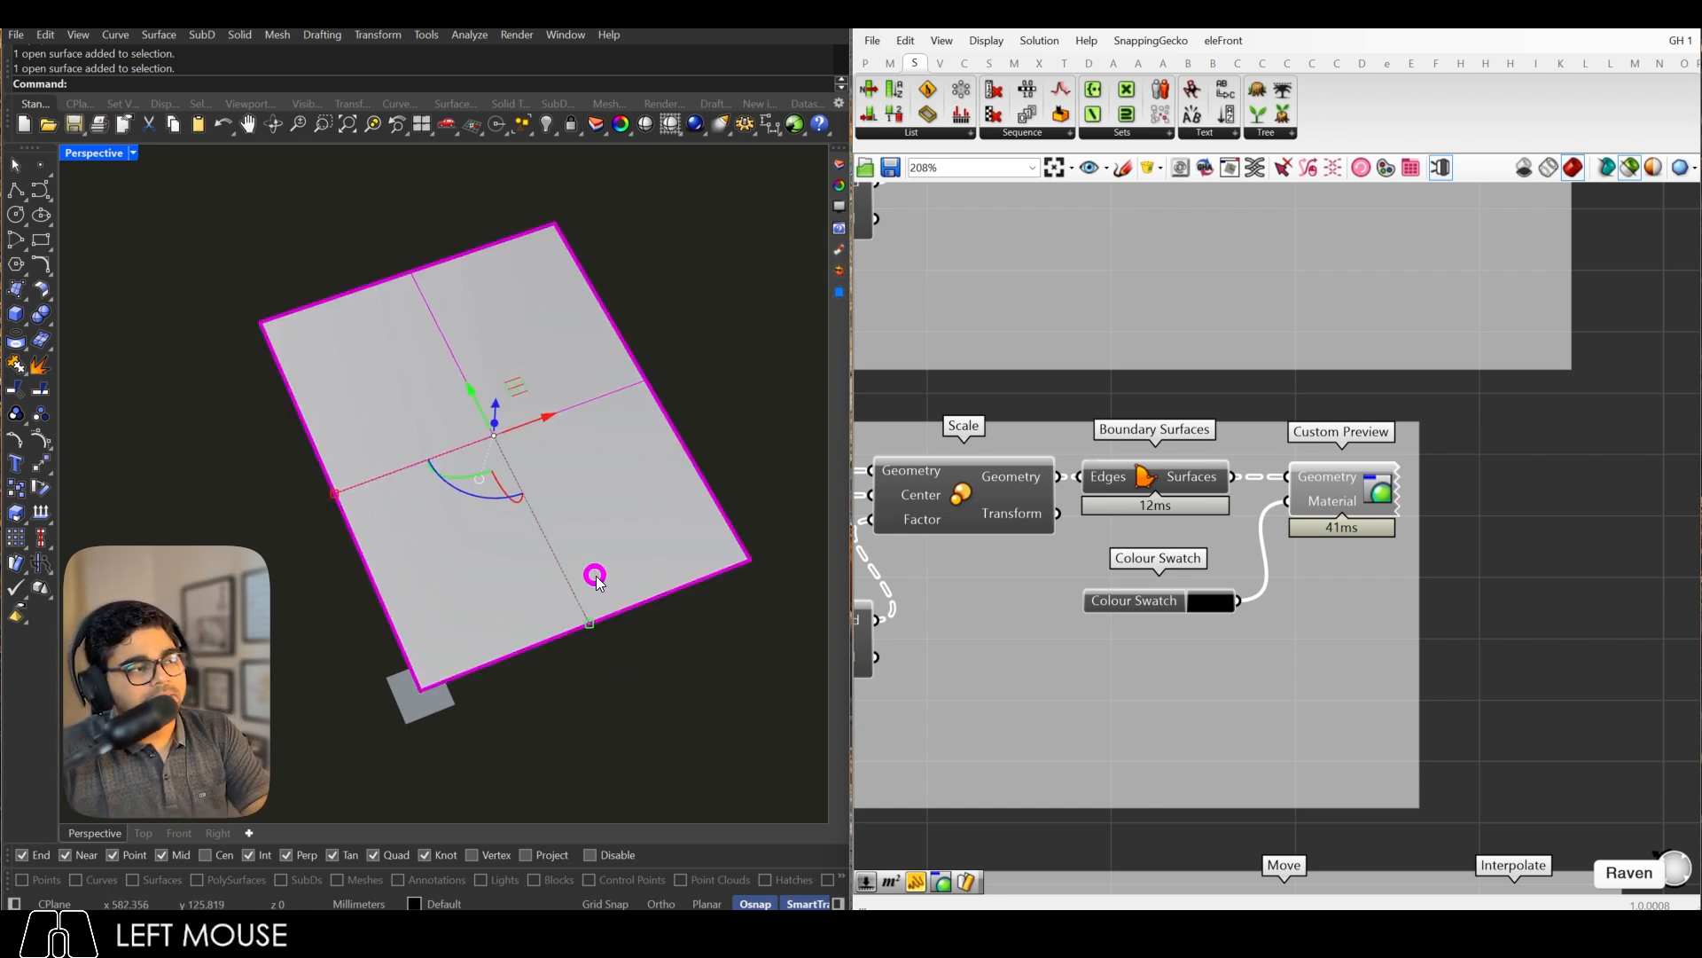
pyautogui.write('P')
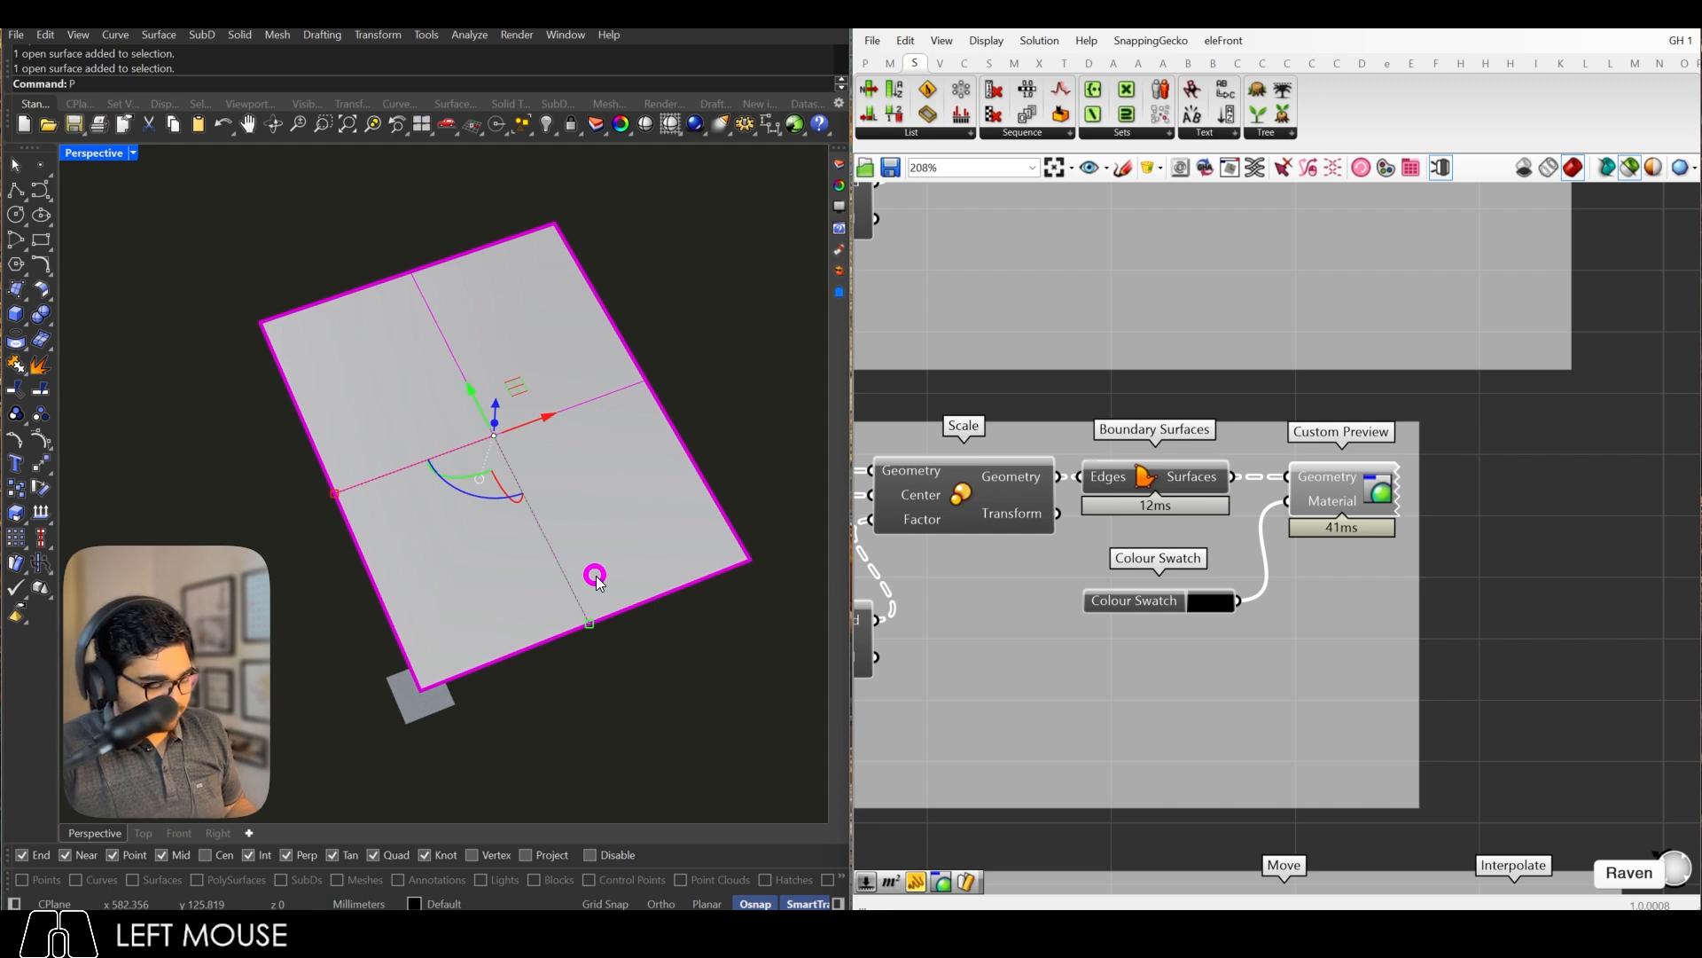
pyautogui.write('ointsOn')
pyautogui.press('space')
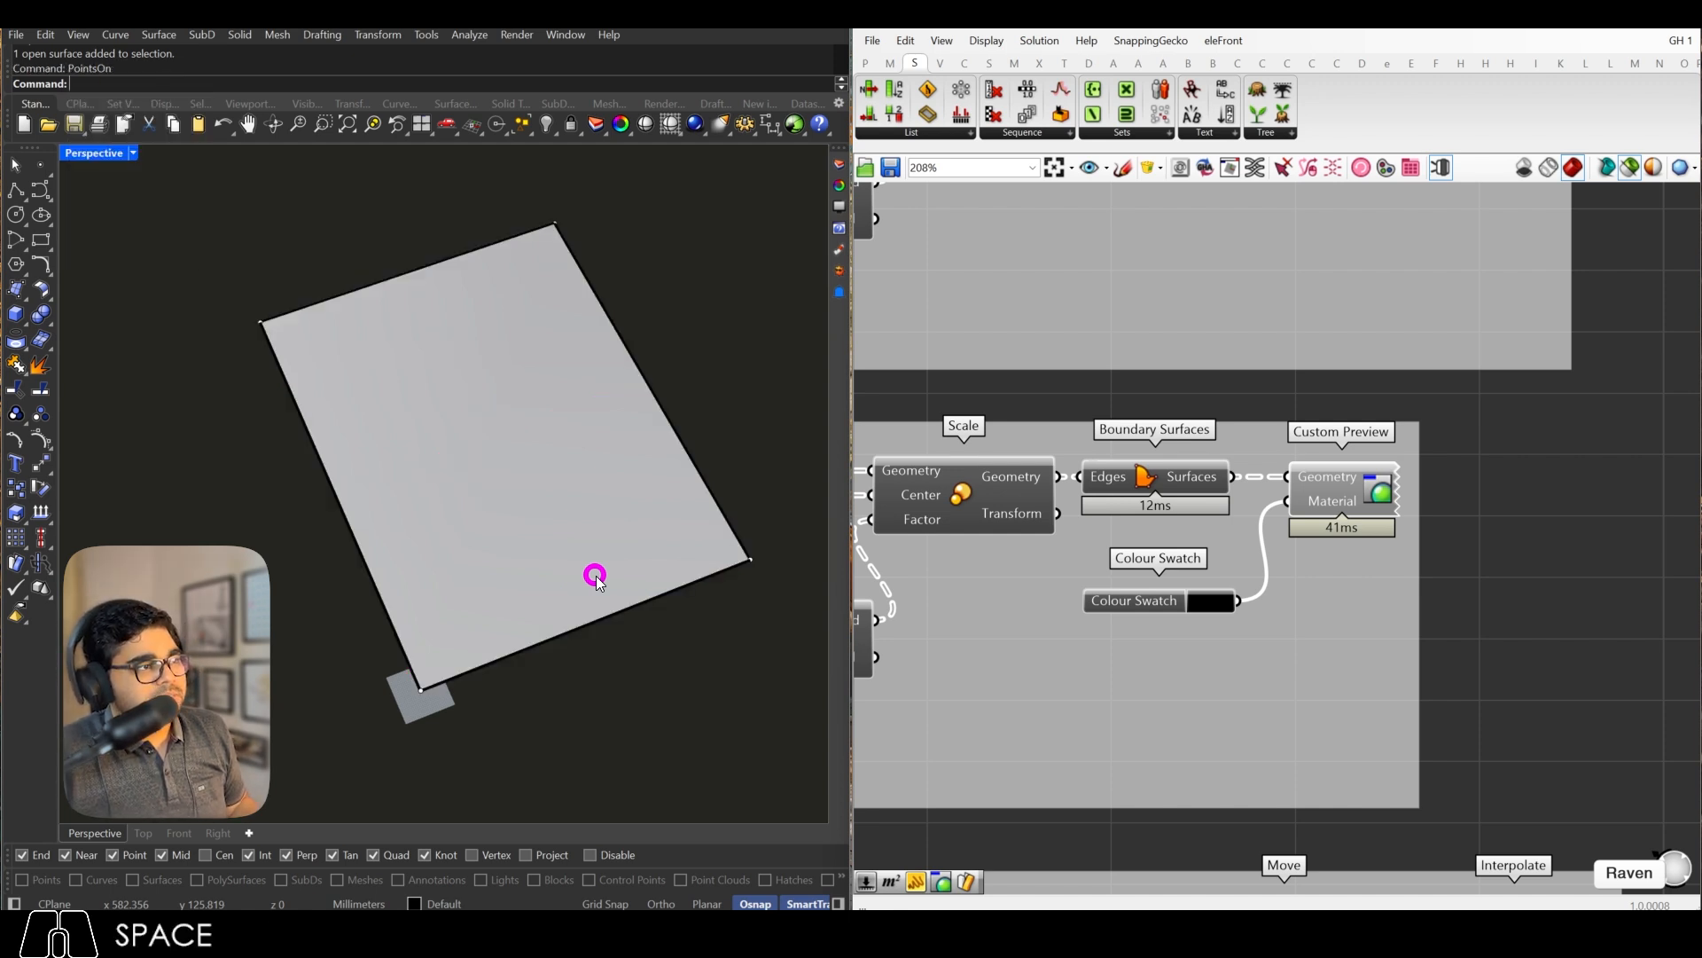
pyautogui.moveTo(589, 578); pyautogui.dragTo(604, 544, button='right')
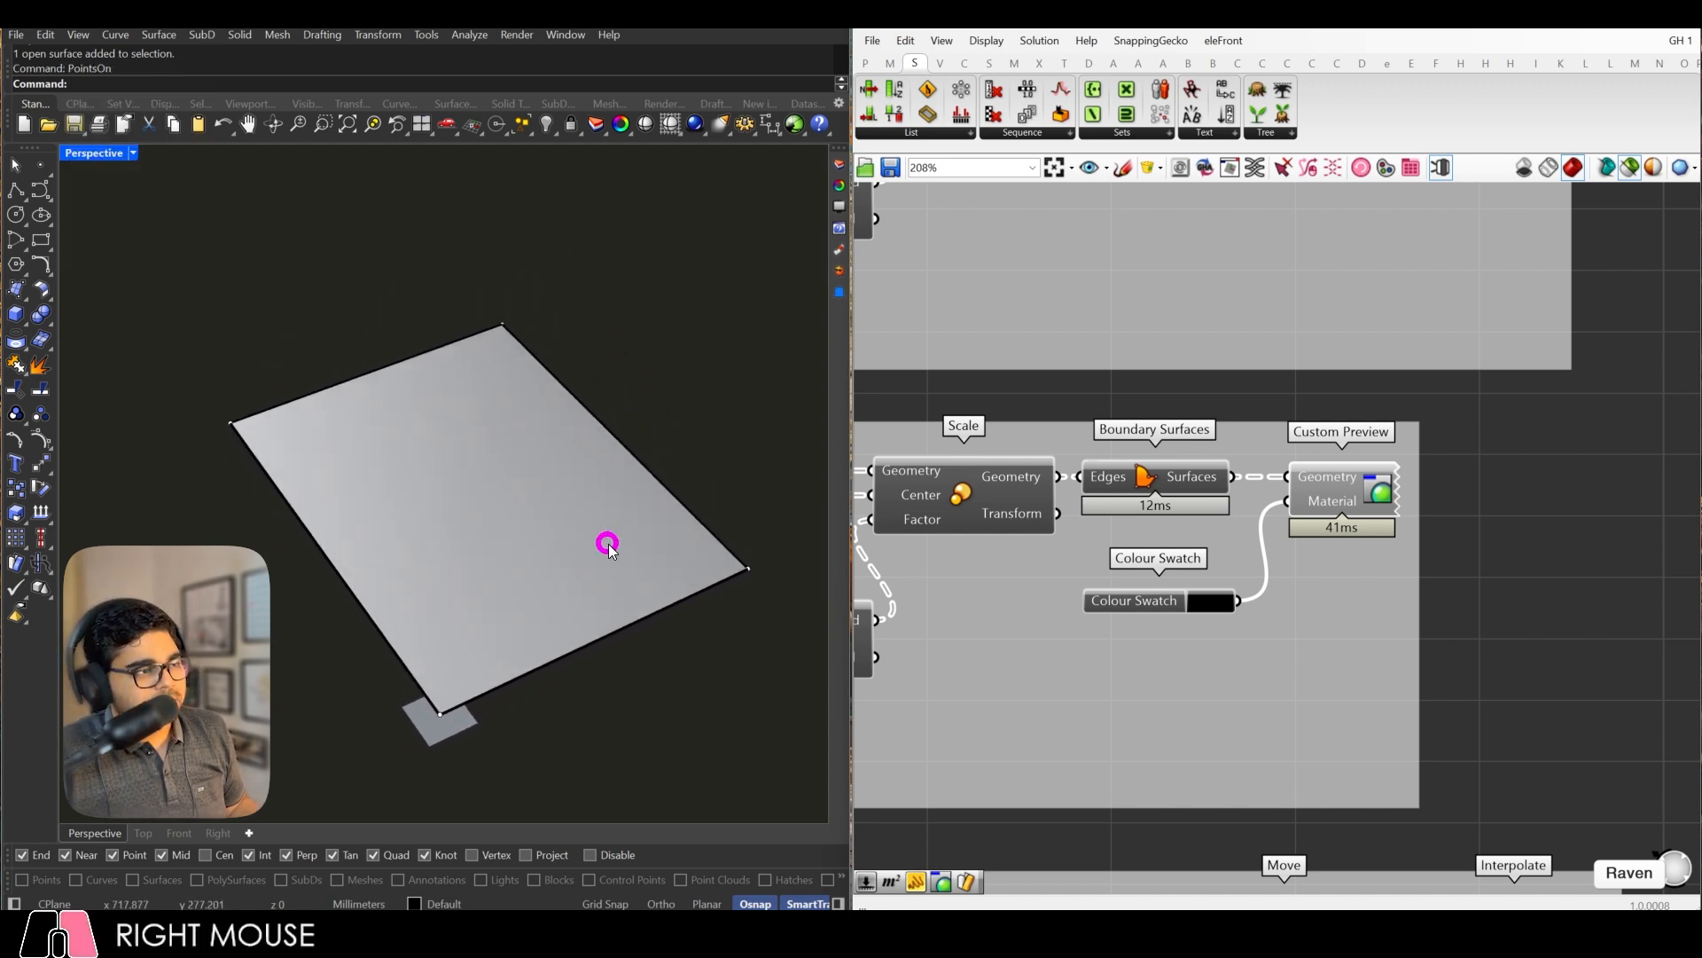
pyautogui.press('Escape')
# Step: Turn on the plane's control points and raise two diagonally opposite corner points vertically to warp the surface
pyautogui.click(606, 542)
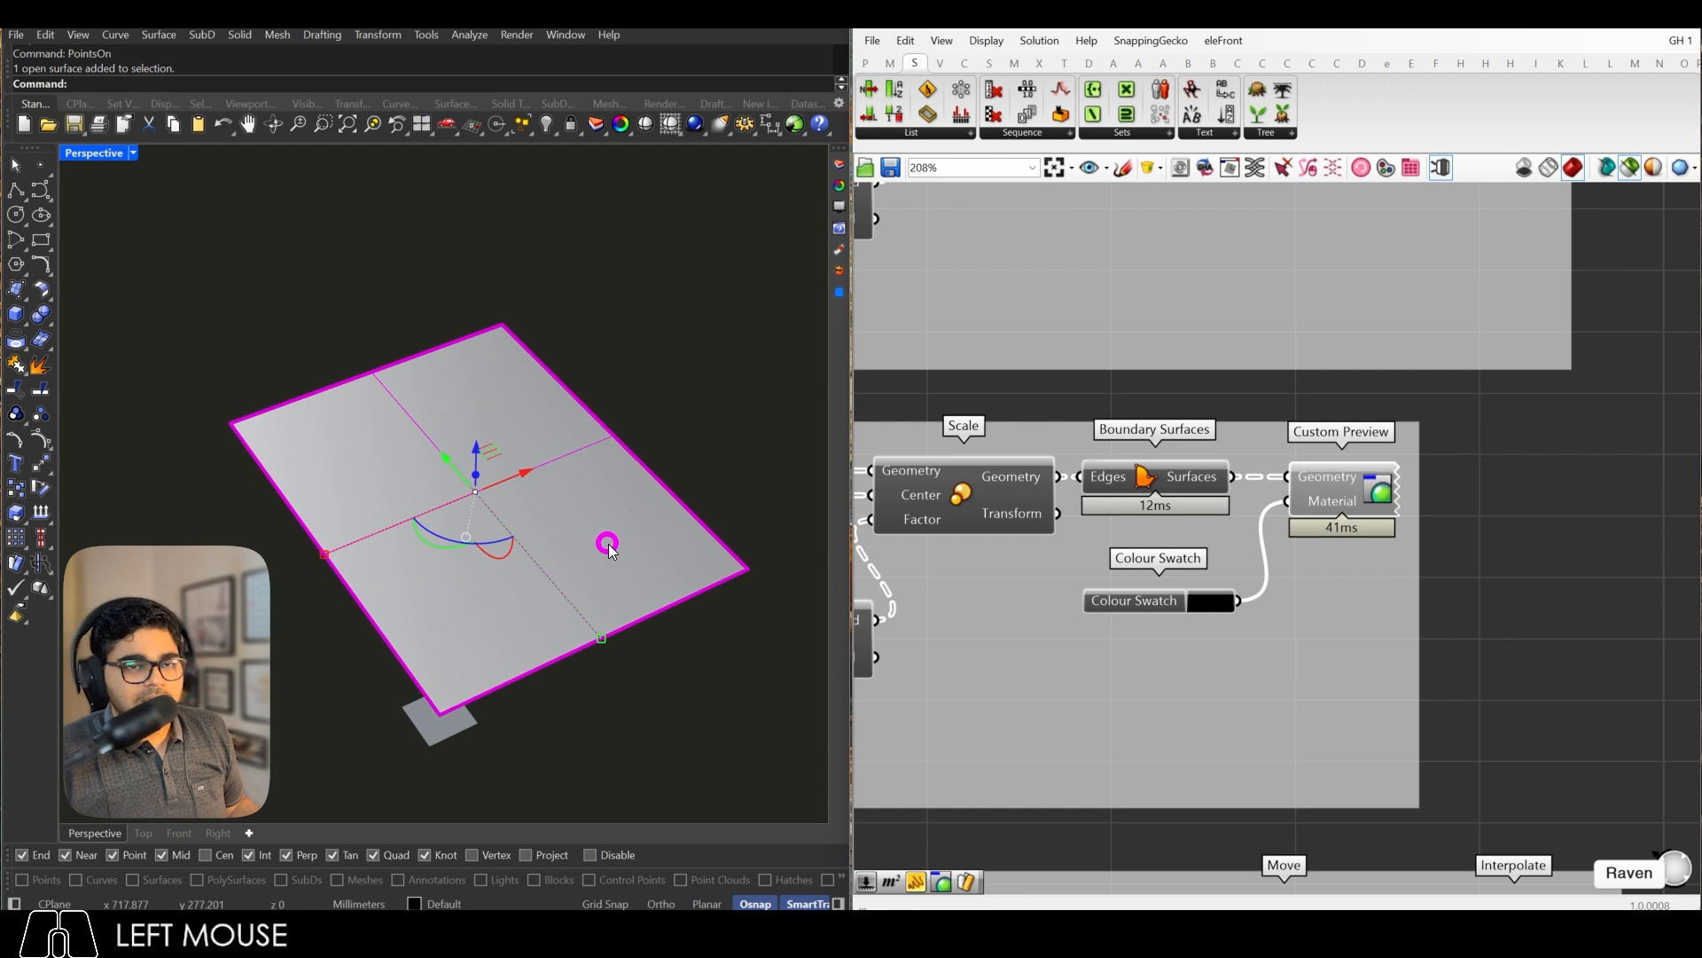
pyautogui.press('F10')
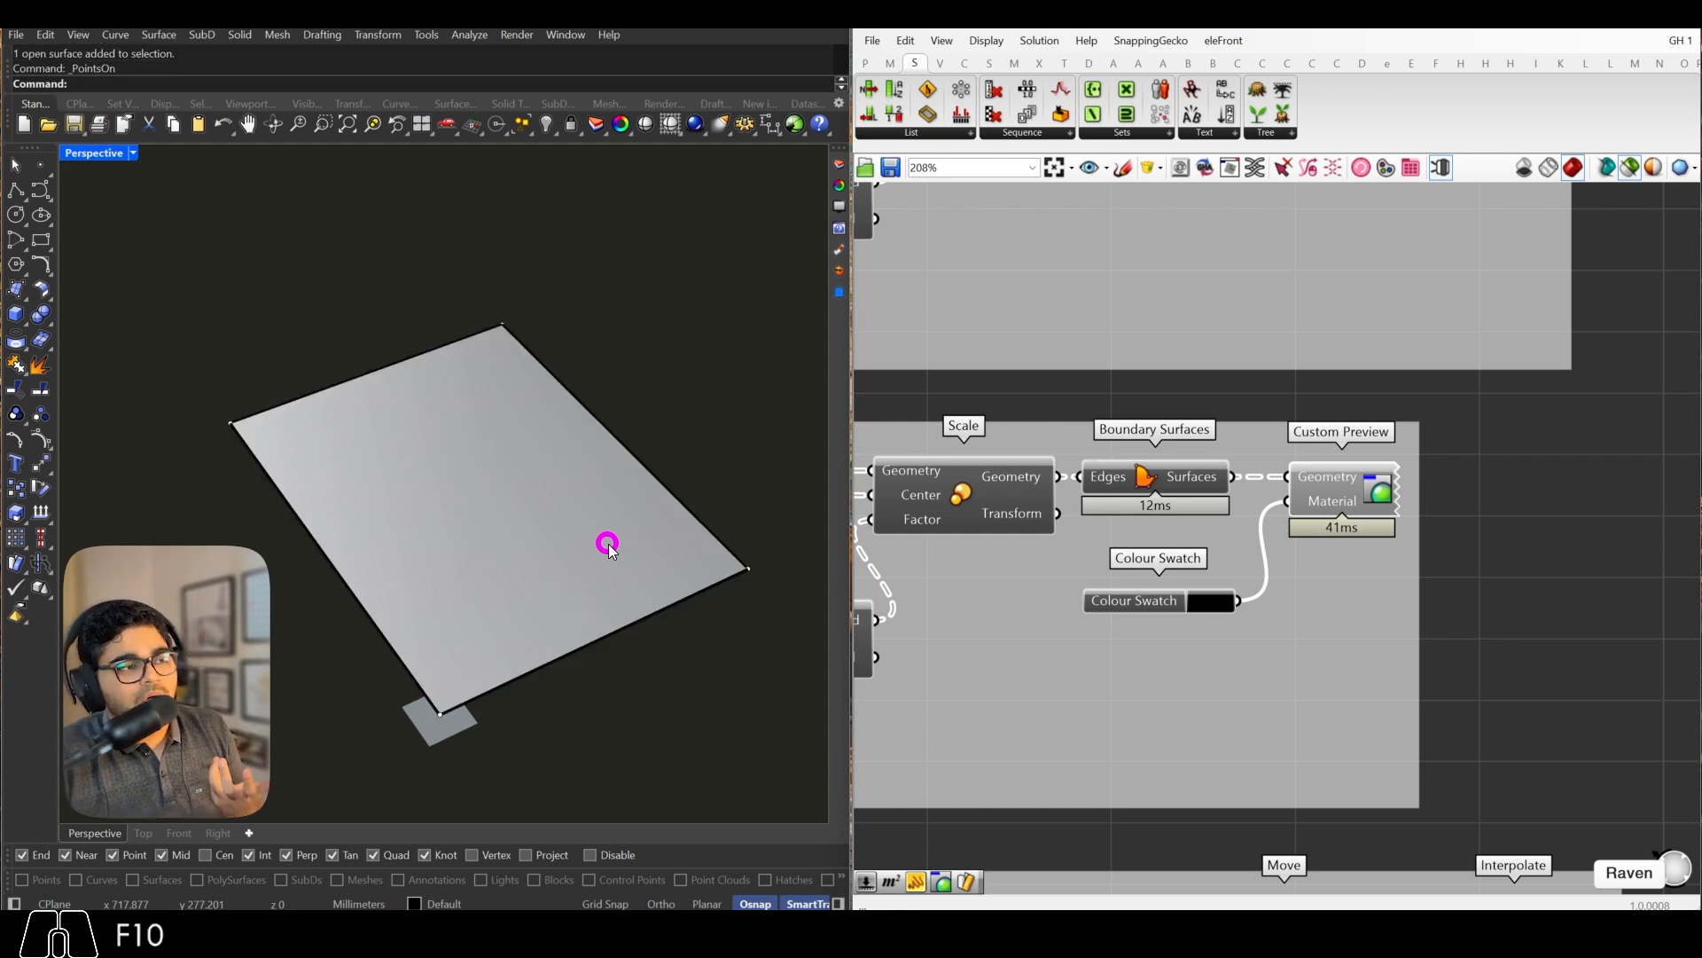
pyautogui.click(236, 430)
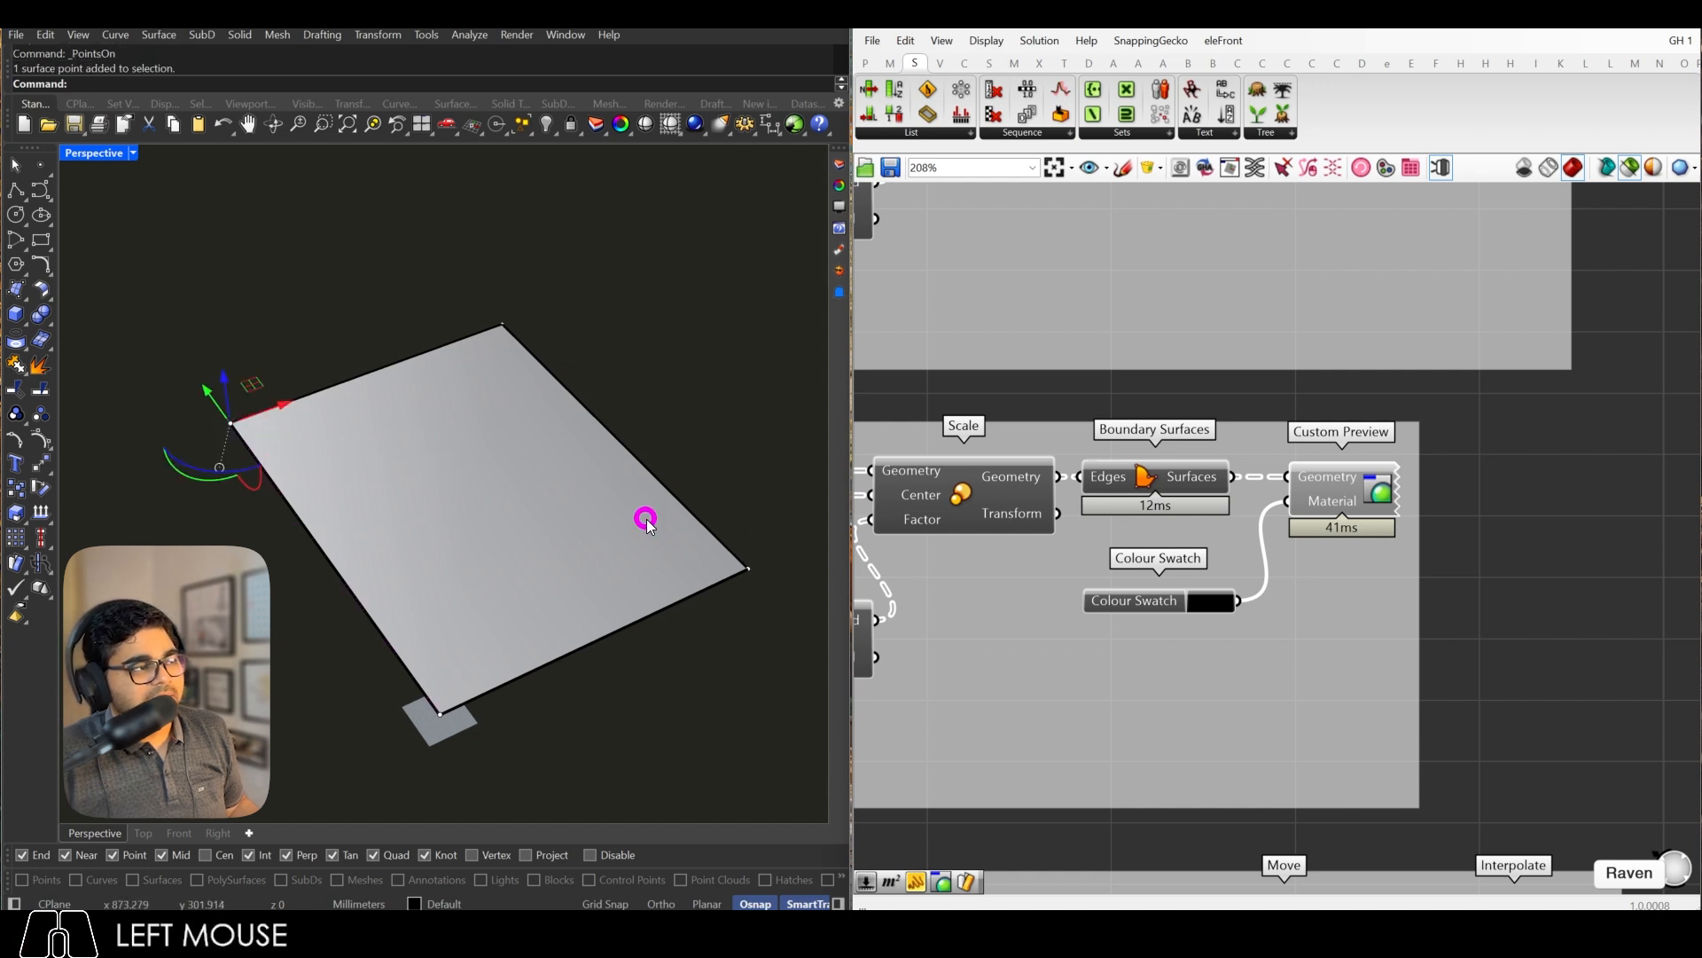
pyautogui.moveTo(733, 516); pyautogui.dragTo(765, 590)
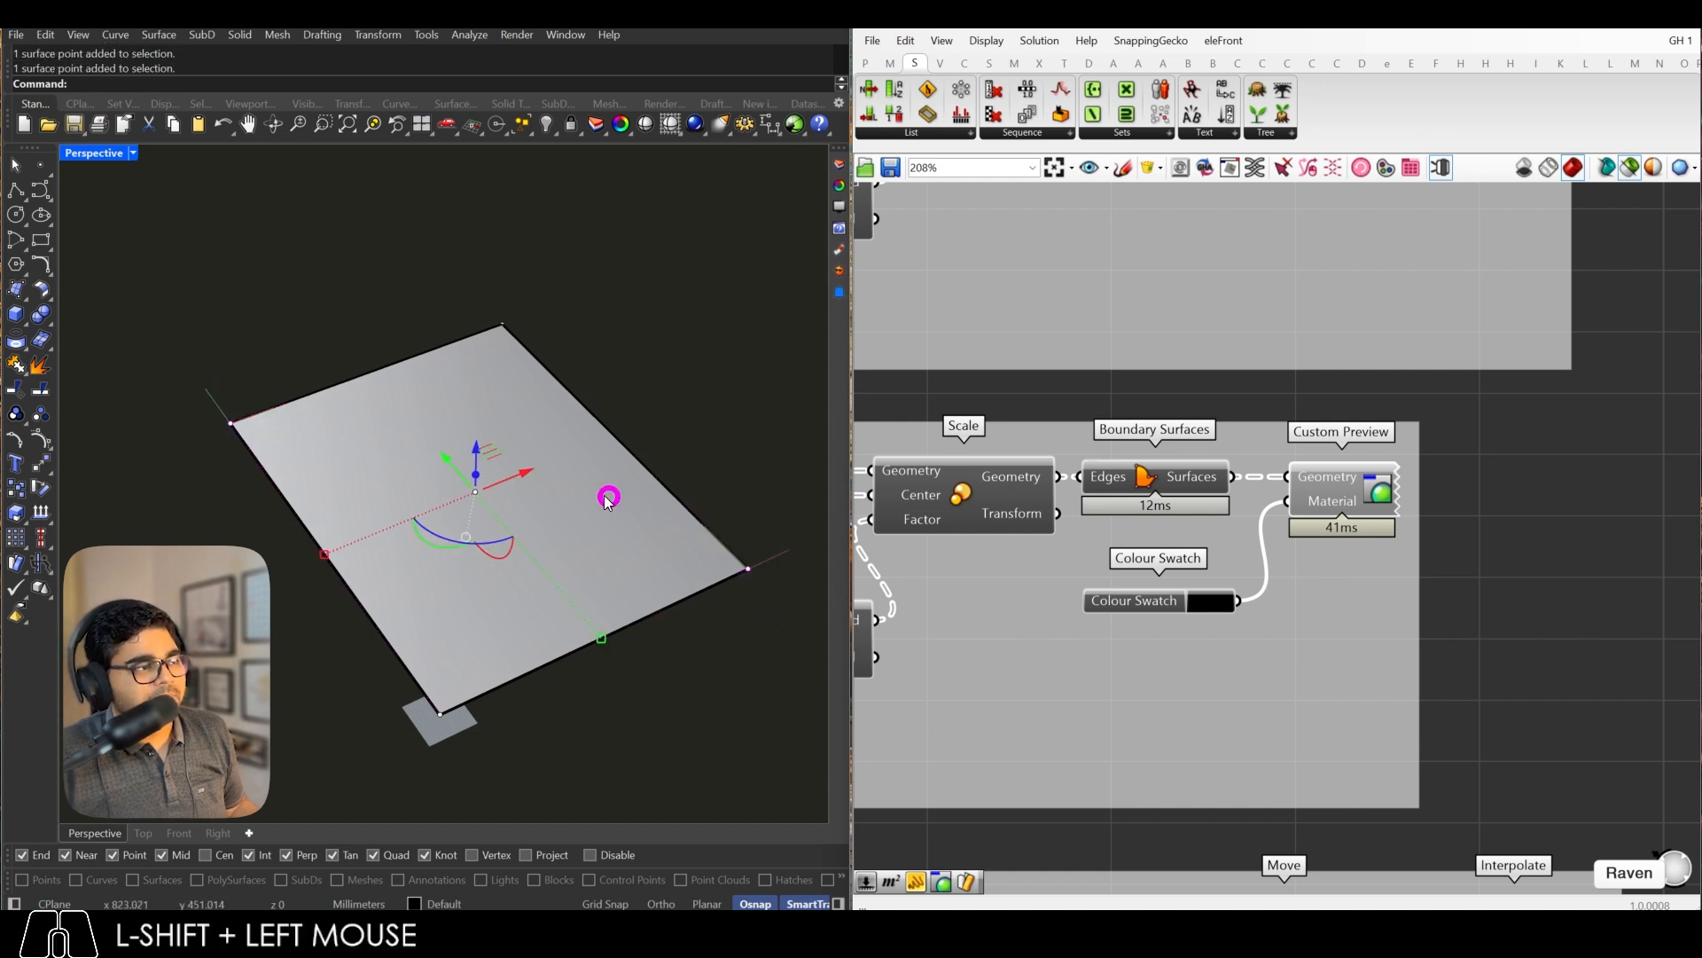
pyautogui.click(472, 450)
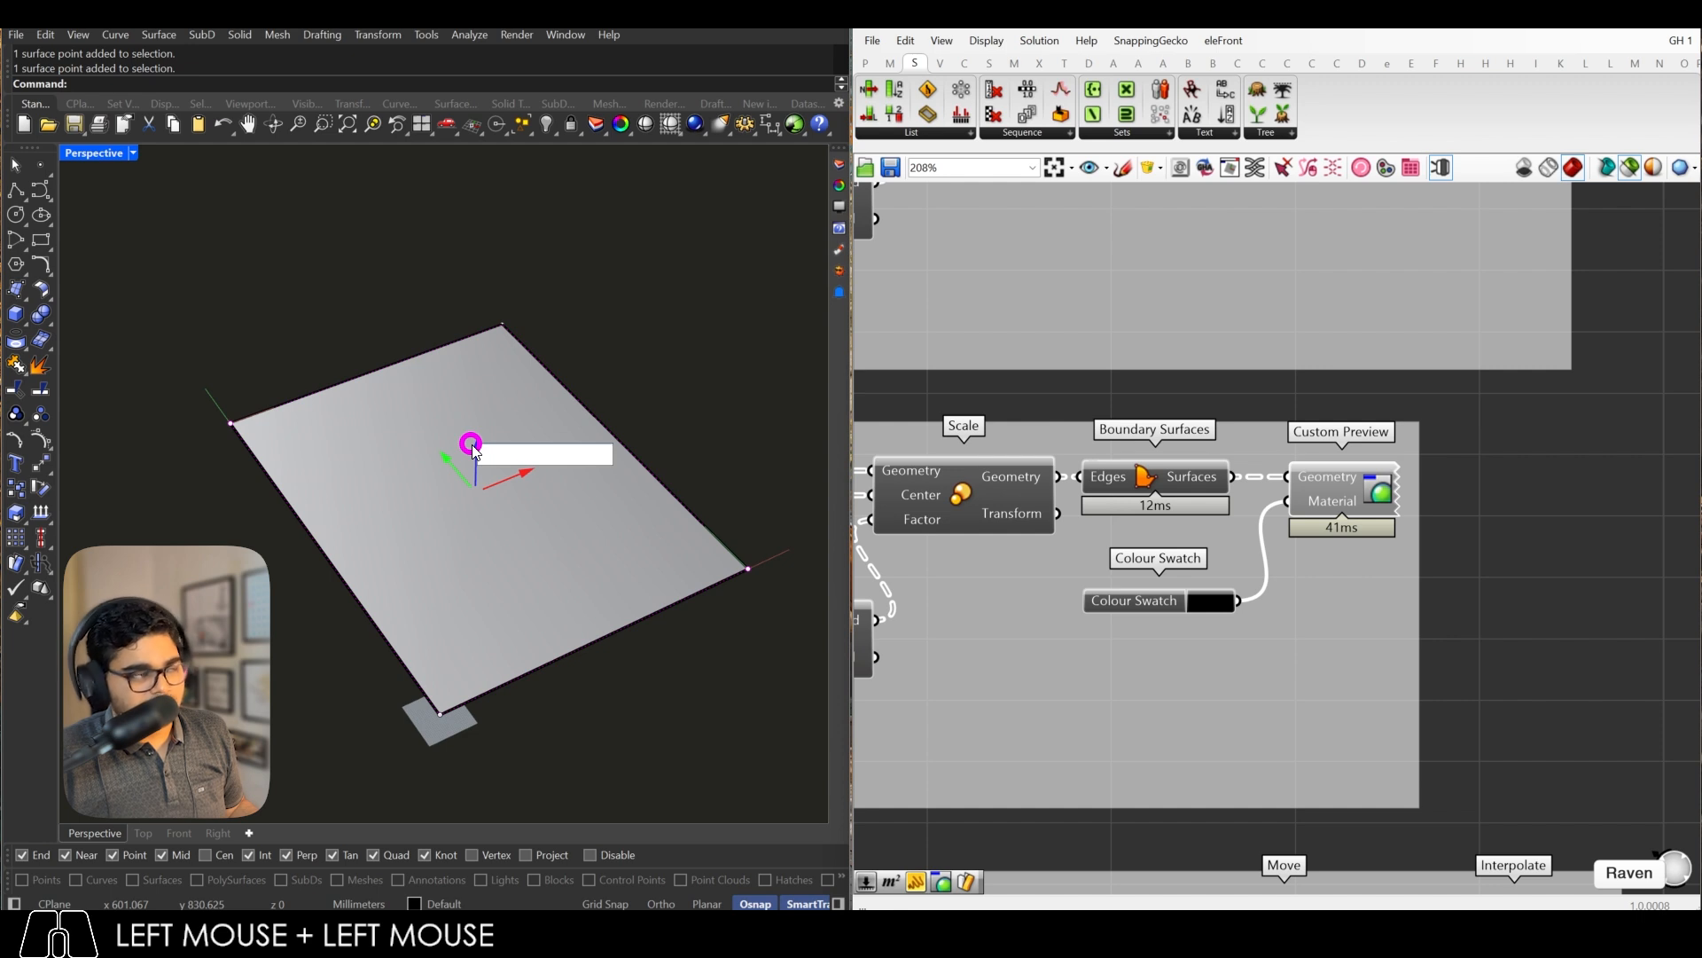
pyautogui.press('Return')
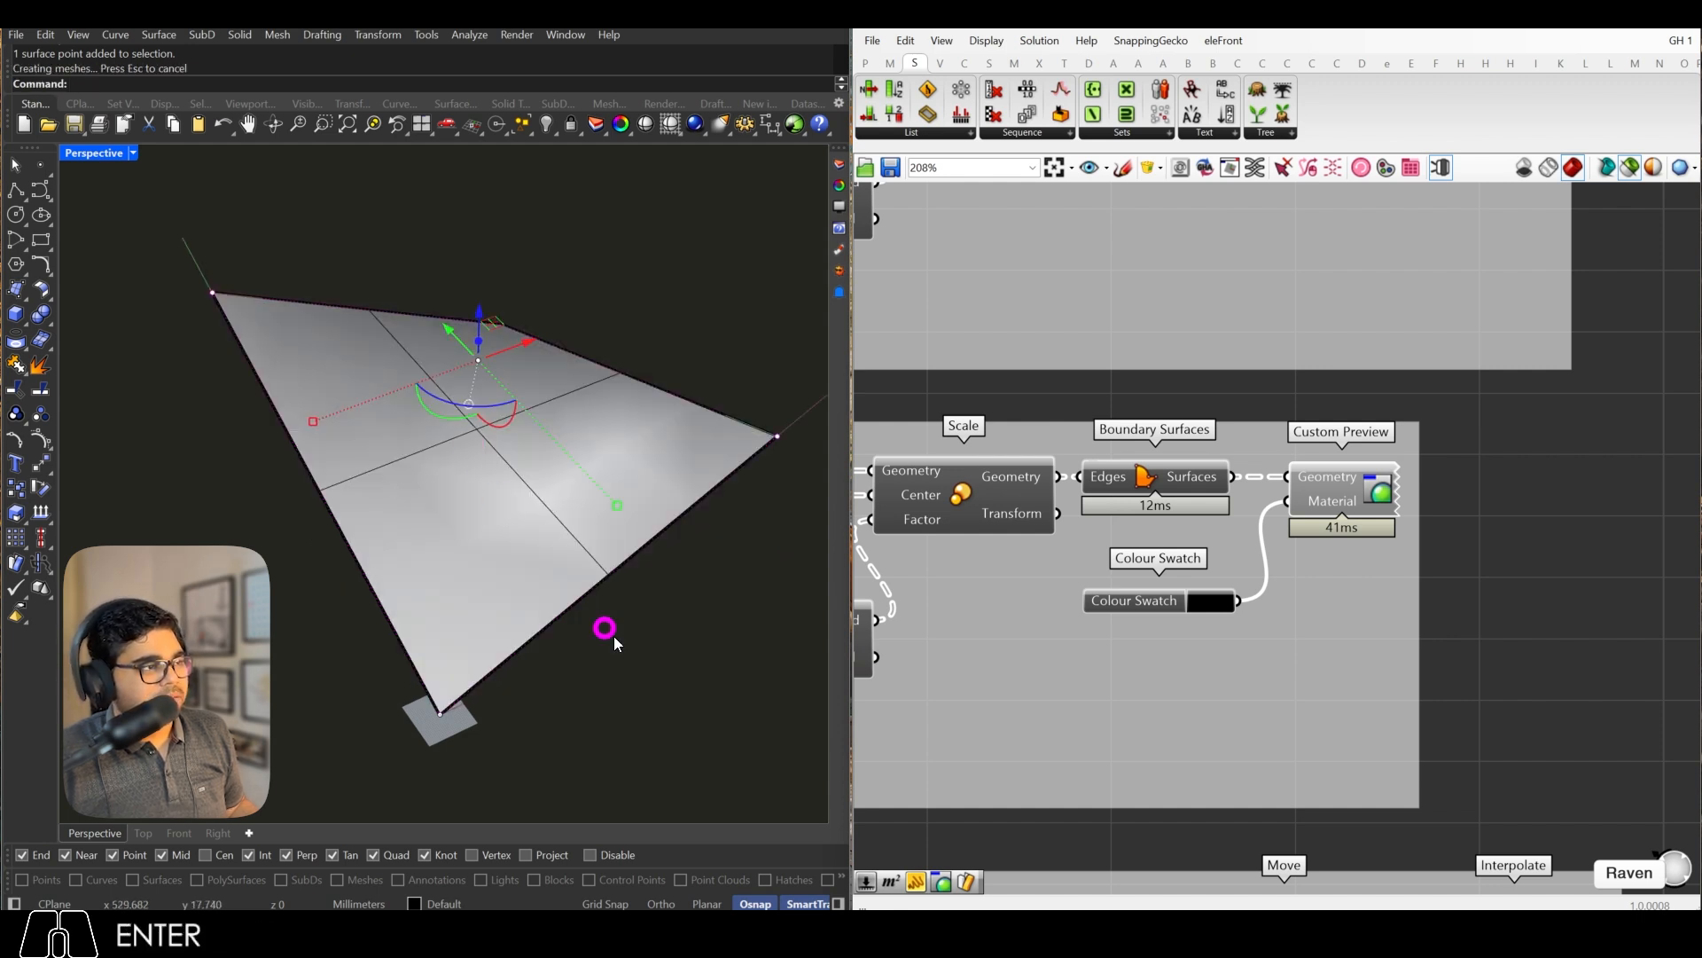
pyautogui.moveTo(646, 676); pyautogui.dragTo(720, 622, button='right')
pyautogui.scroll(-4, 507, 578)
pyautogui.scroll(2, 514, 576)
pyautogui.click(722, 630)
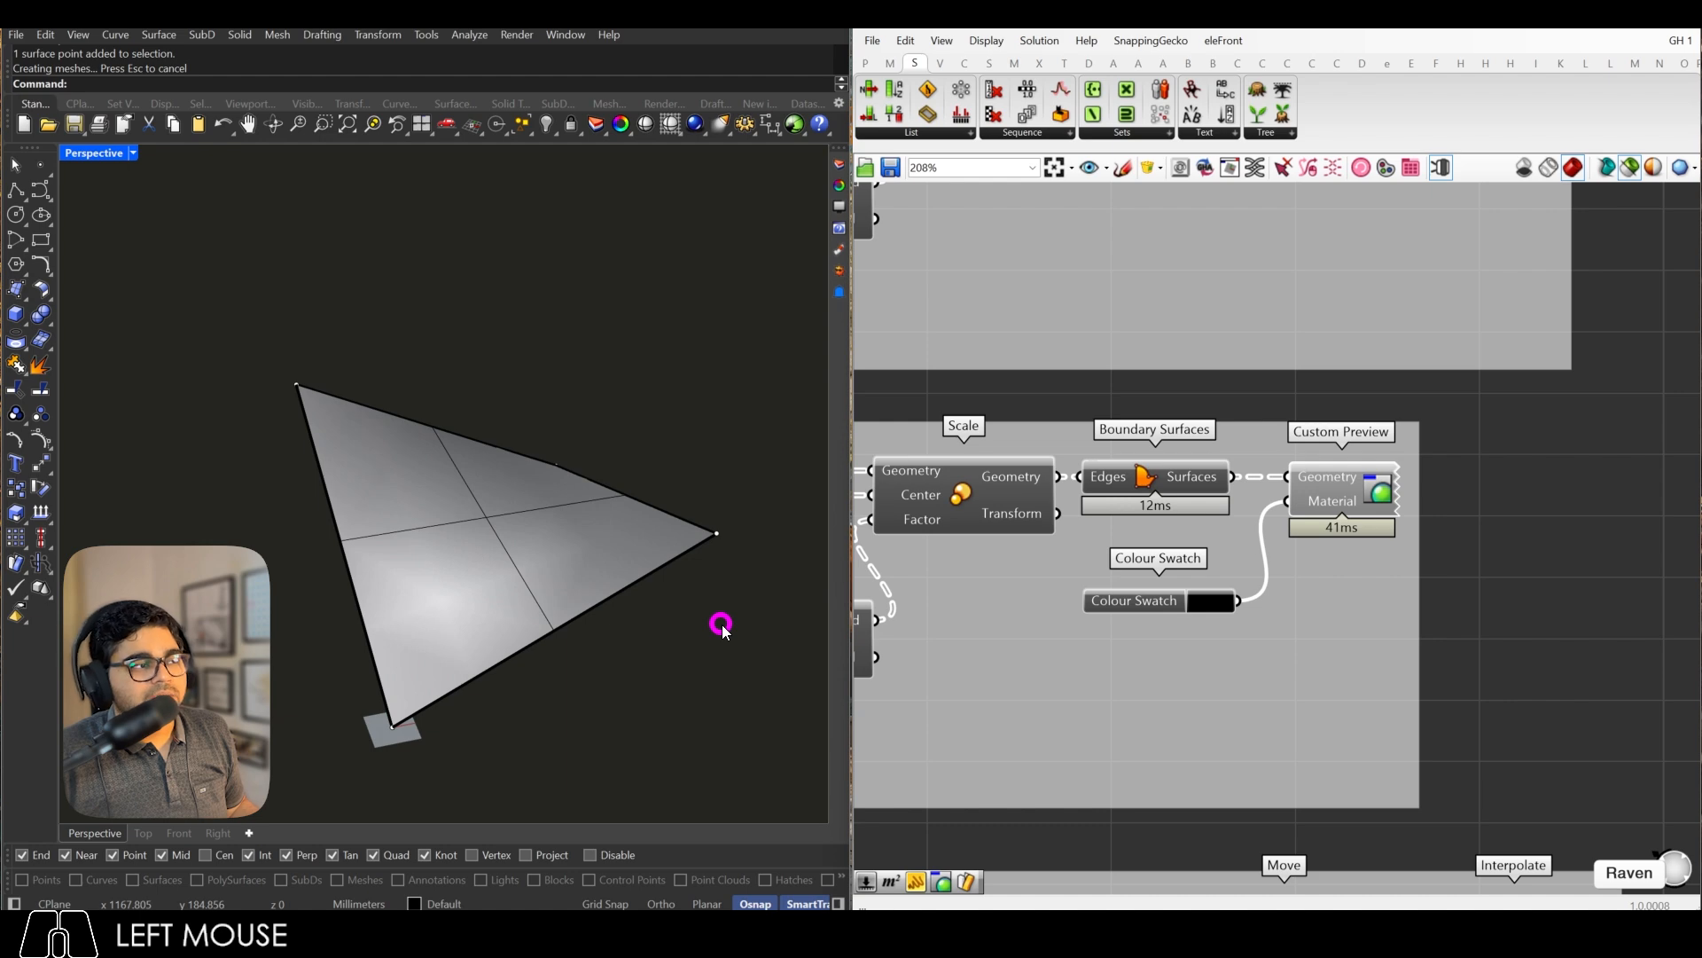
# Step: Add a Surface Morph component to the Grasshopper canvas beside the hidden Custom Preview component
pyautogui.scroll(-3, 1301, 543)
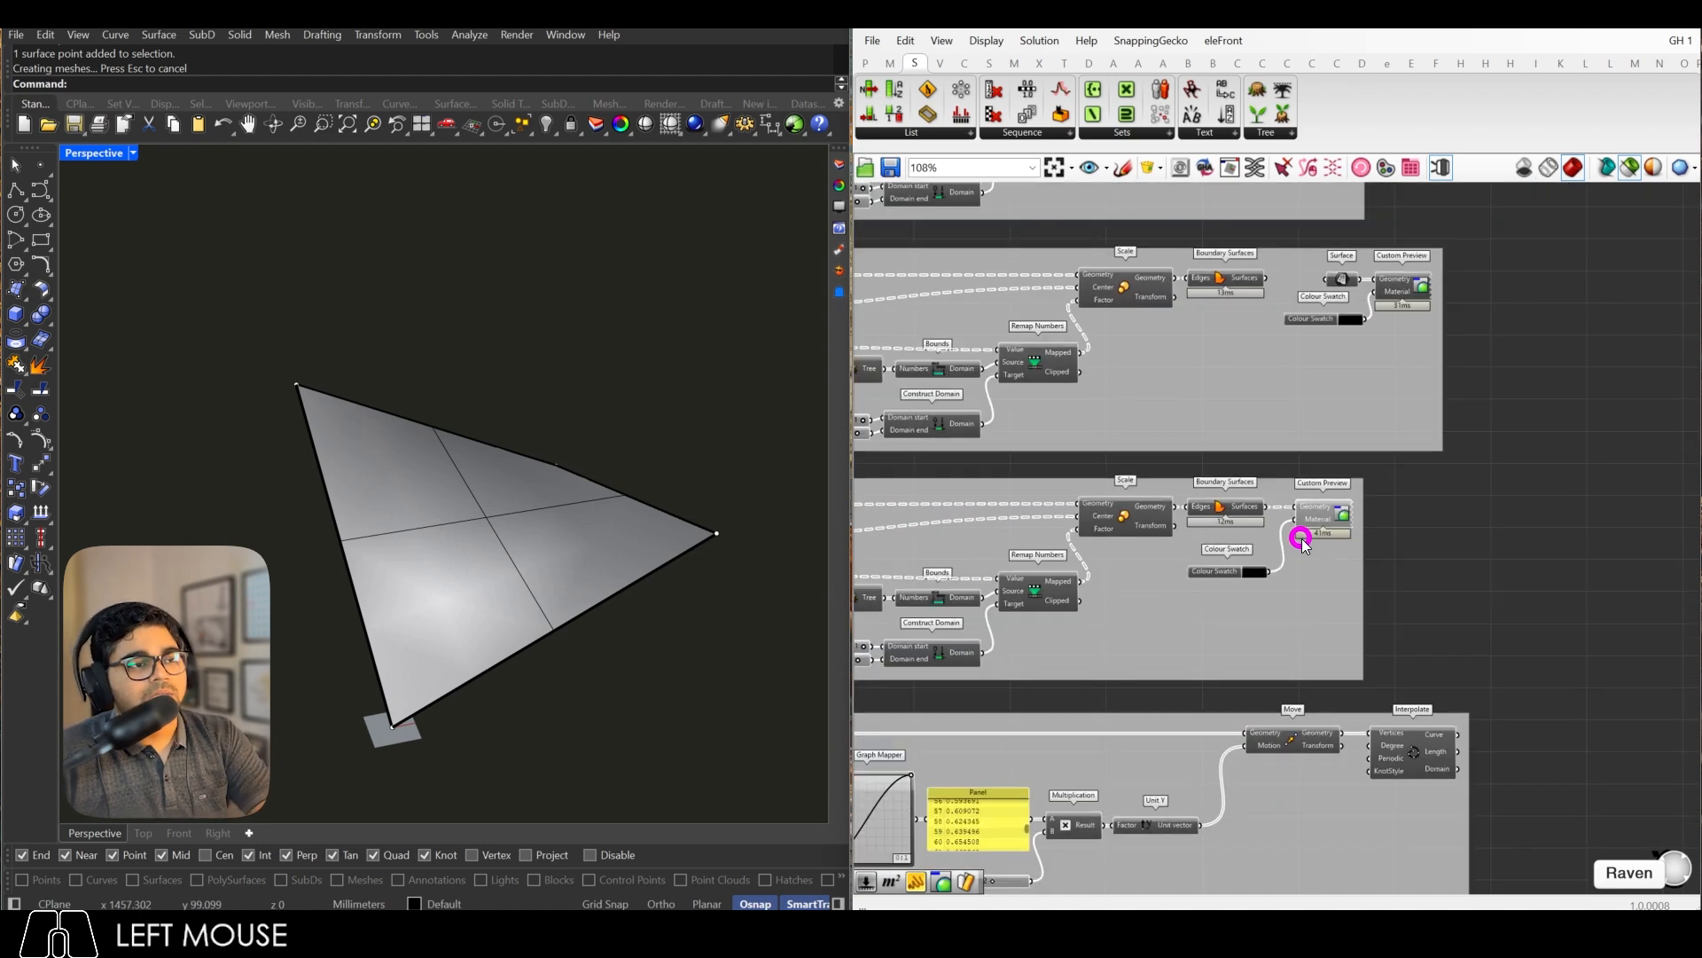
pyautogui.scroll(3, 1495, 552)
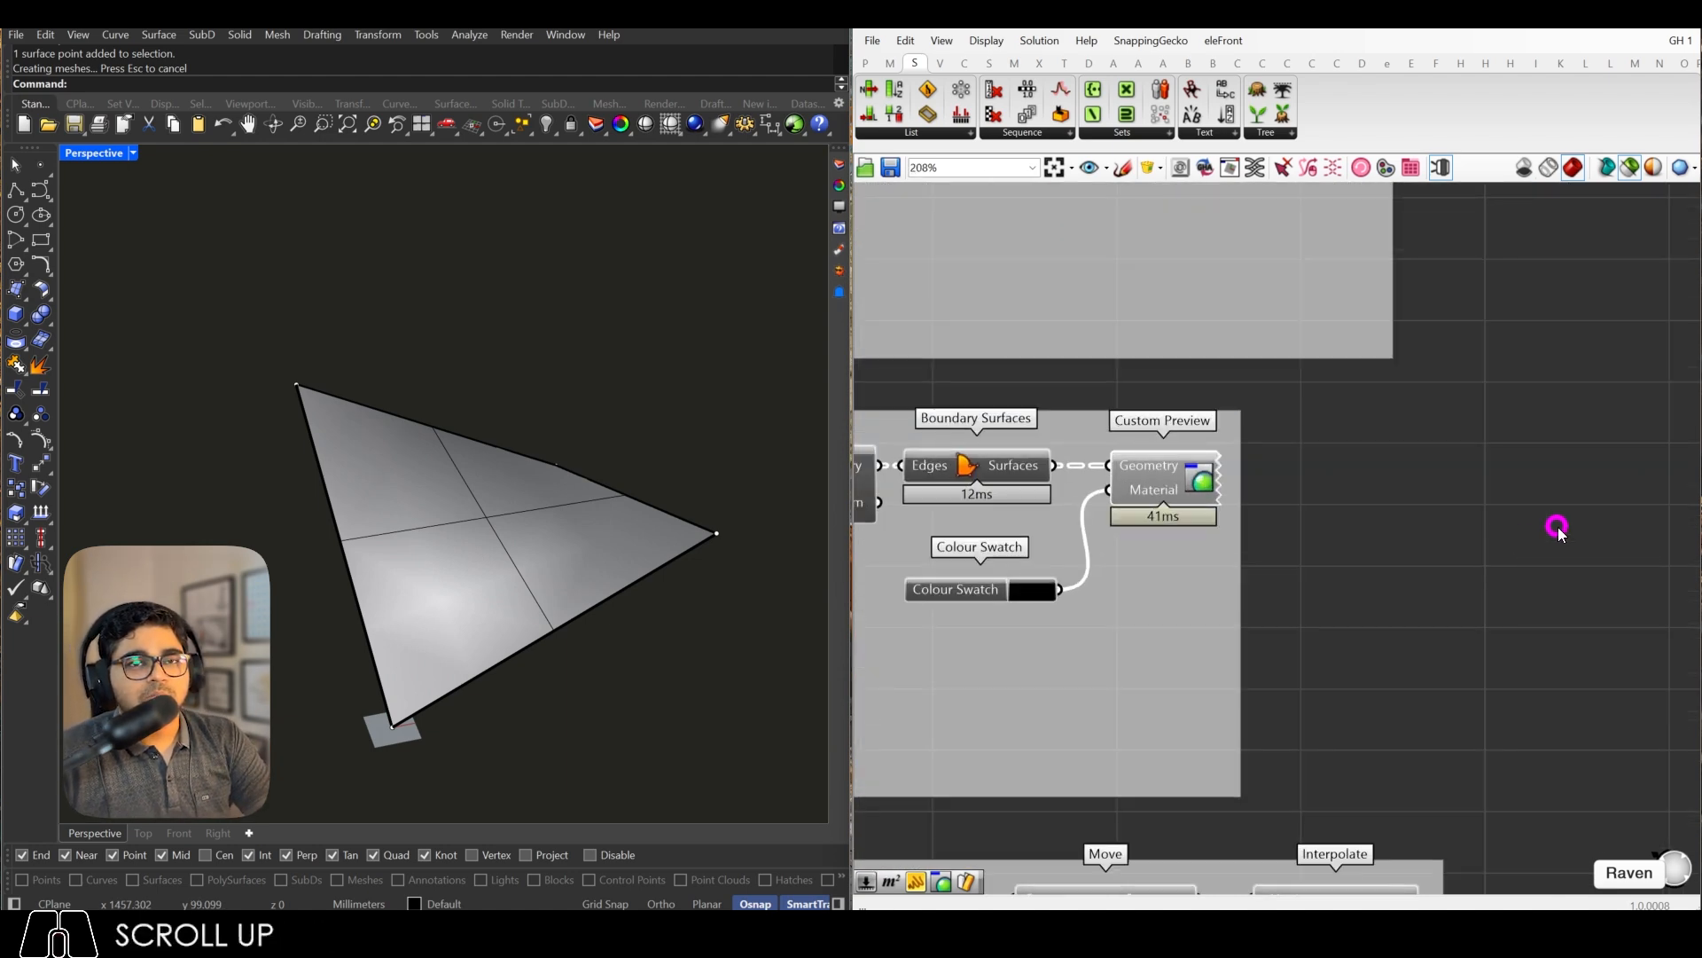
pyautogui.click(1055, 63)
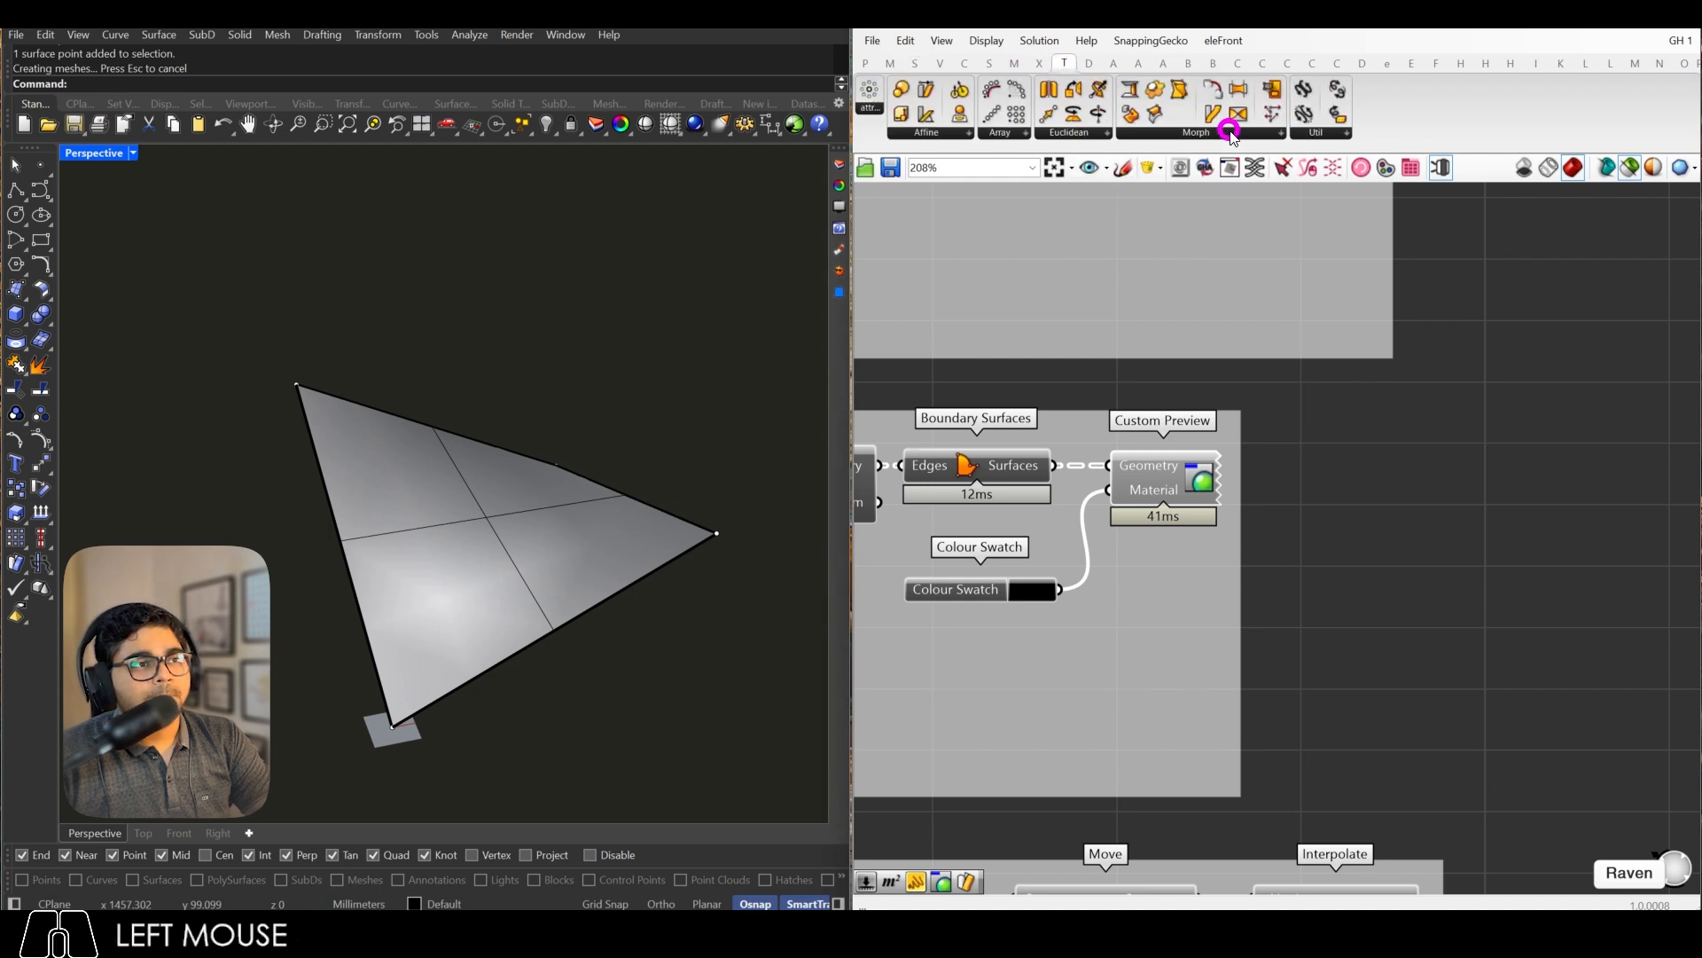
pyautogui.click(1225, 132)
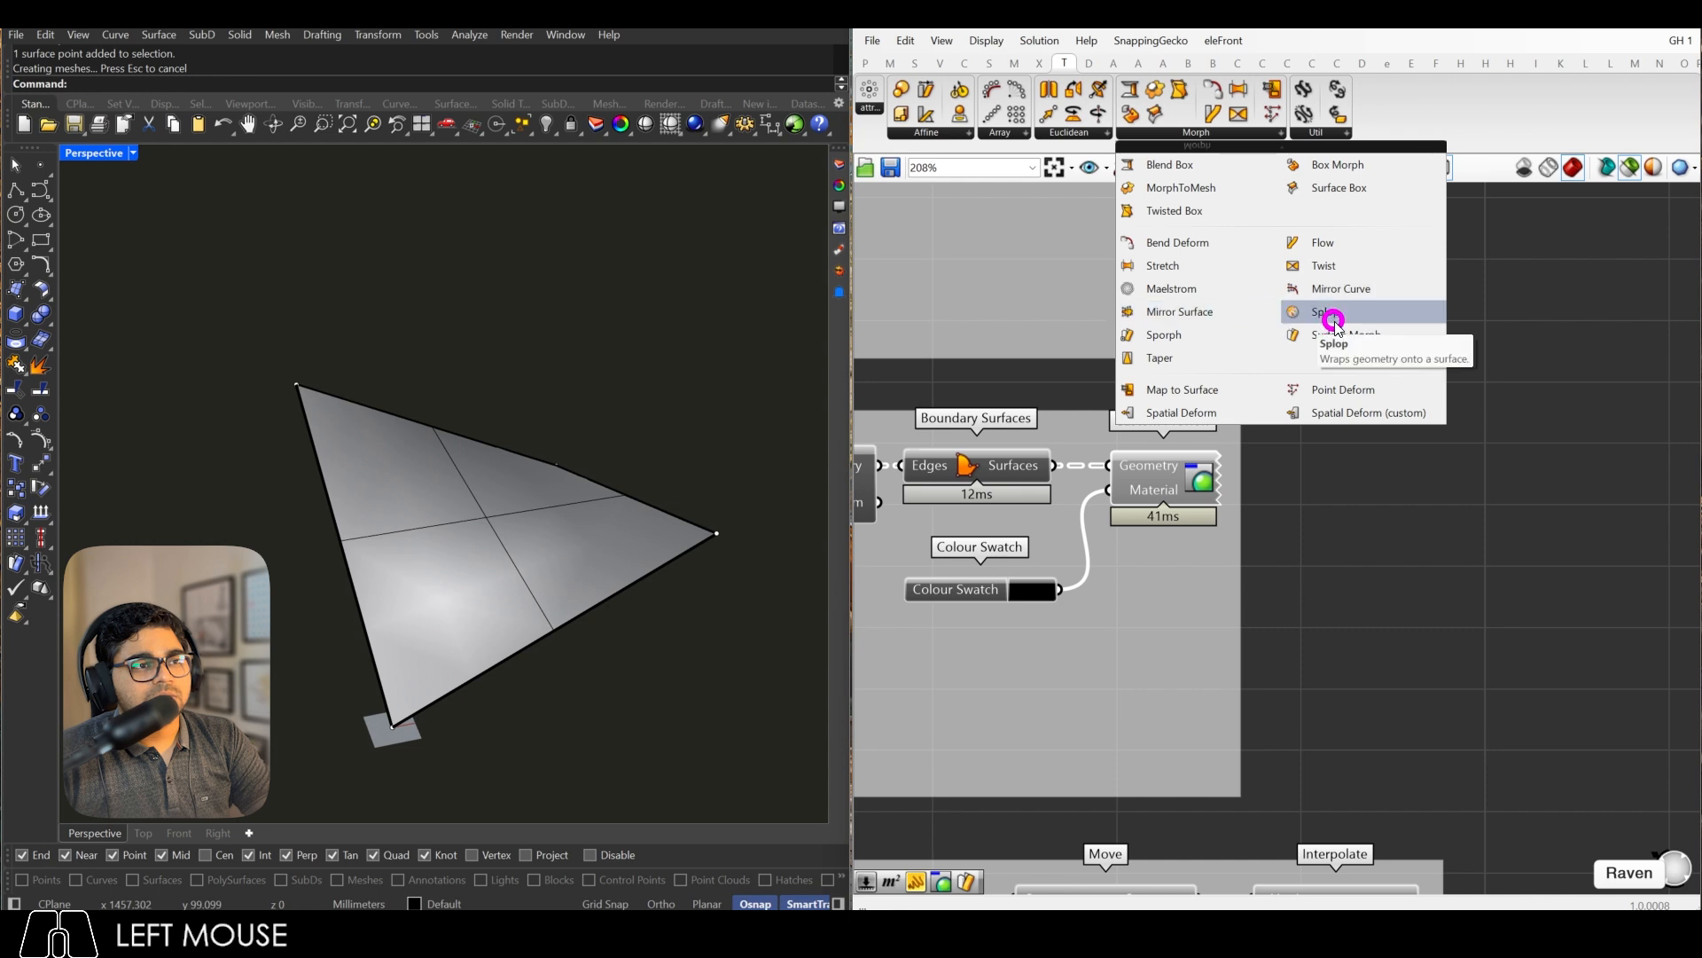
pyautogui.moveTo(1330, 334); pyautogui.dragTo(1585, 506)
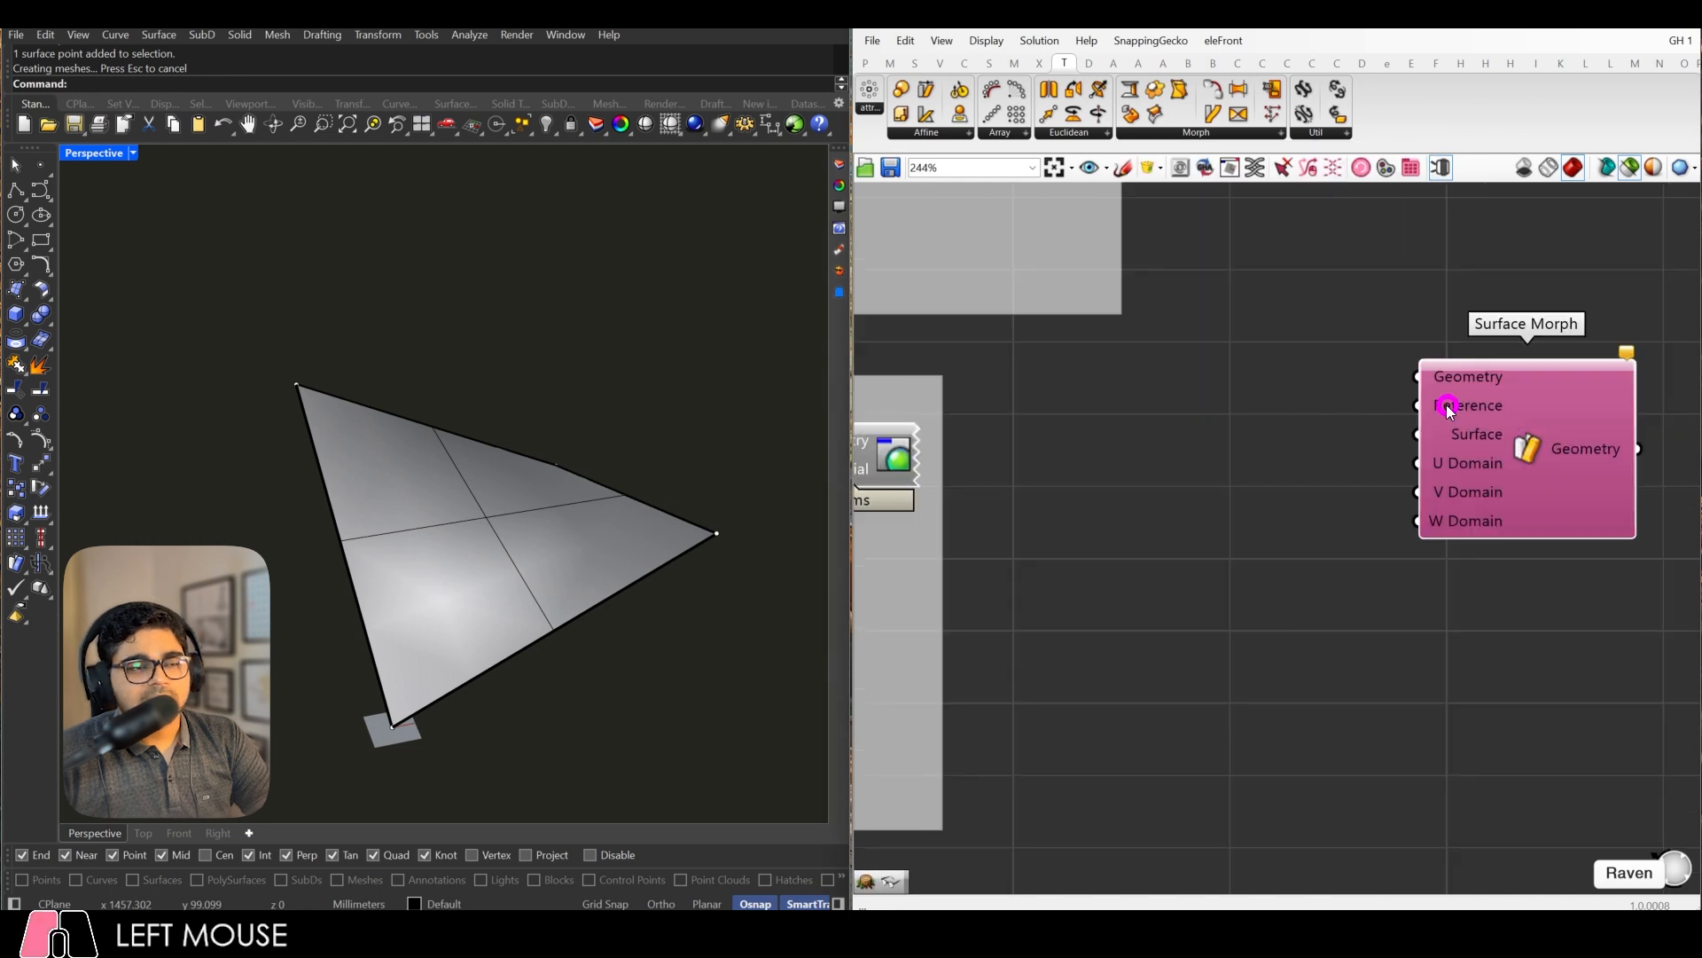
# Step: Add a Surface parameter to the Grasshopper canvas and reference the warped Rhino surface in it
pyautogui.click(1360, 357)
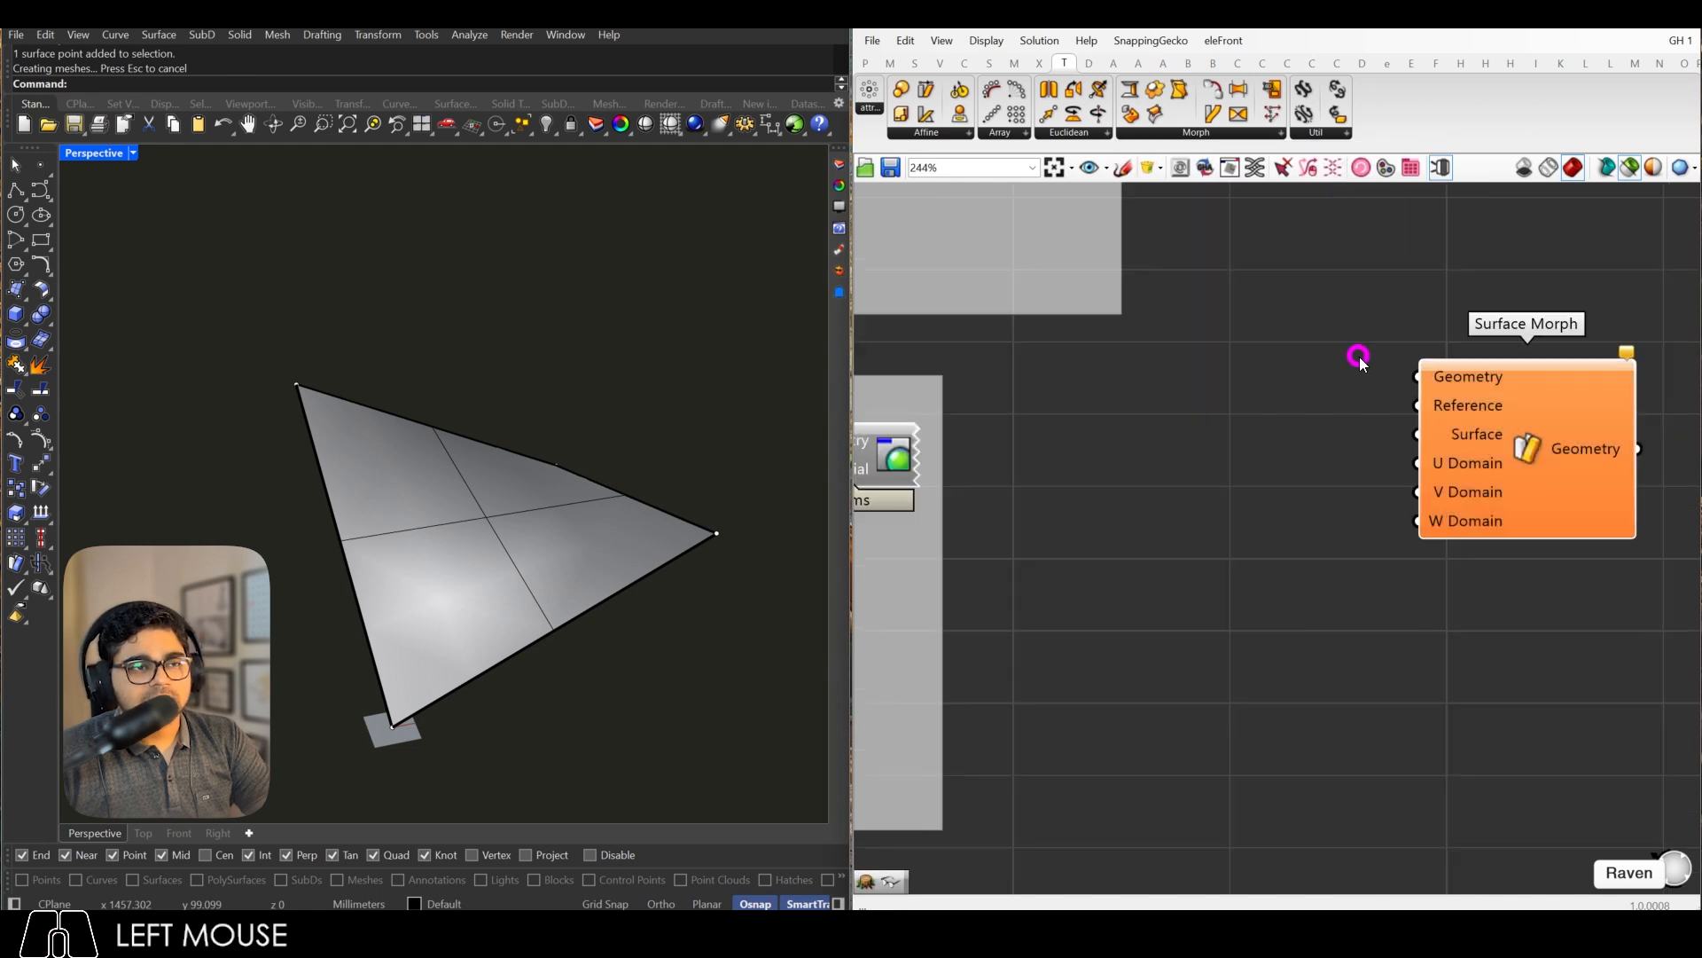
pyautogui.moveTo(1470, 378)
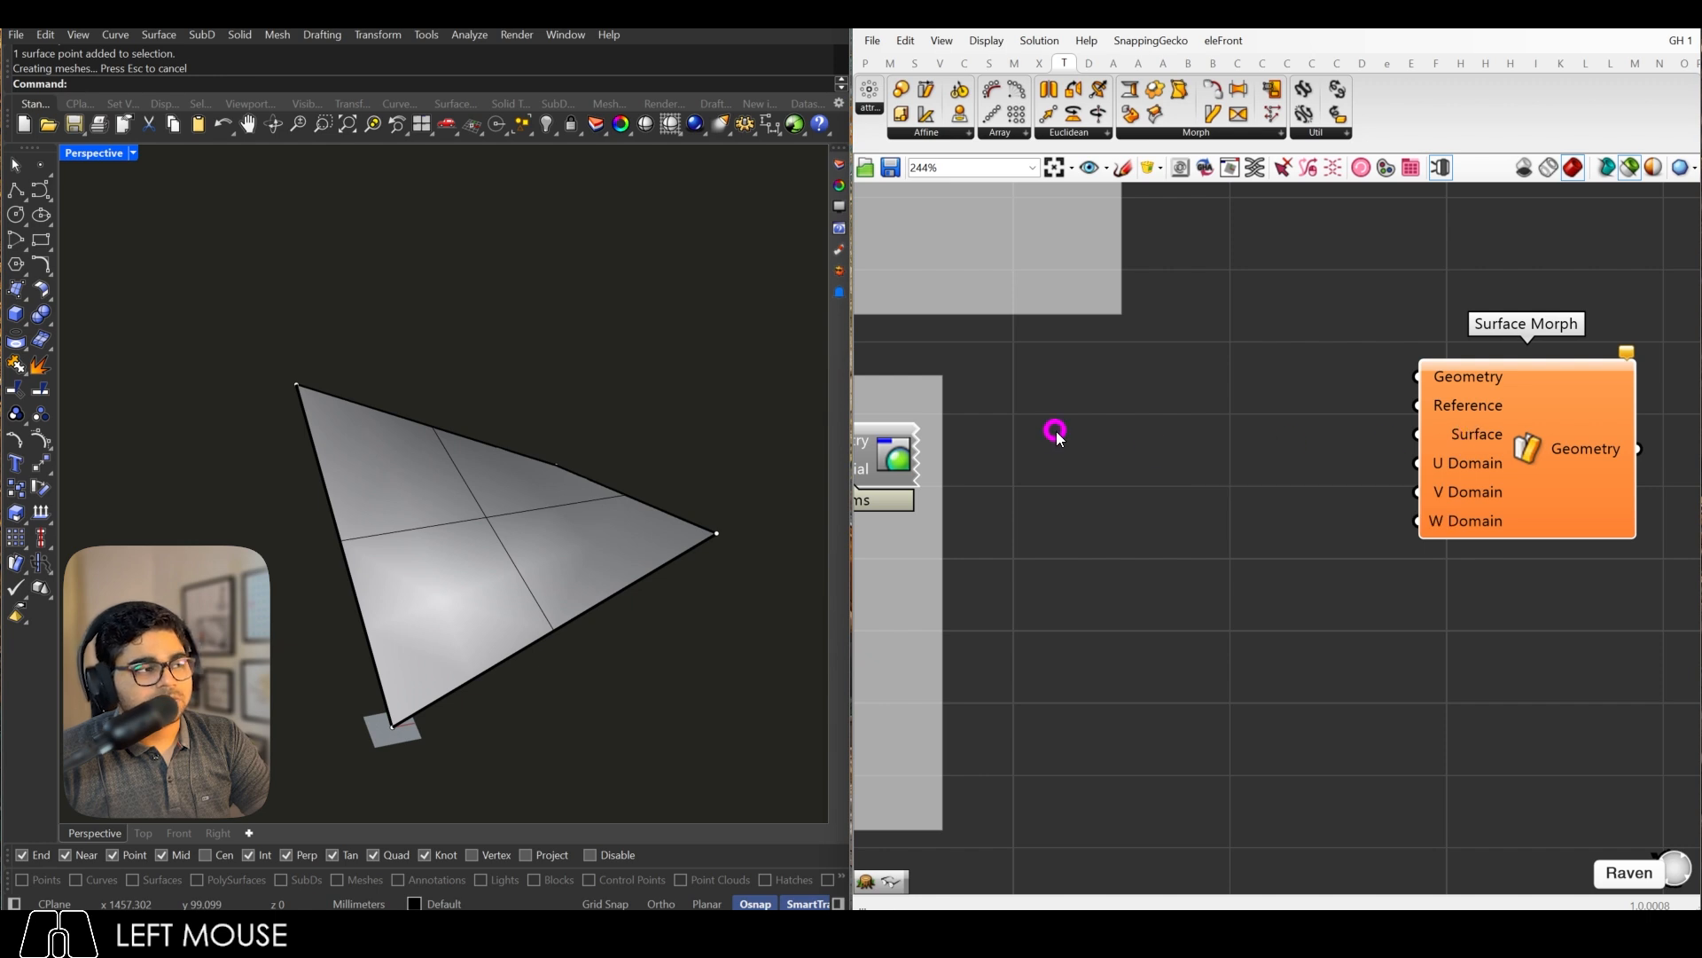
pyautogui.moveTo(578, 532); pyautogui.dragTo(583, 519, button='right')
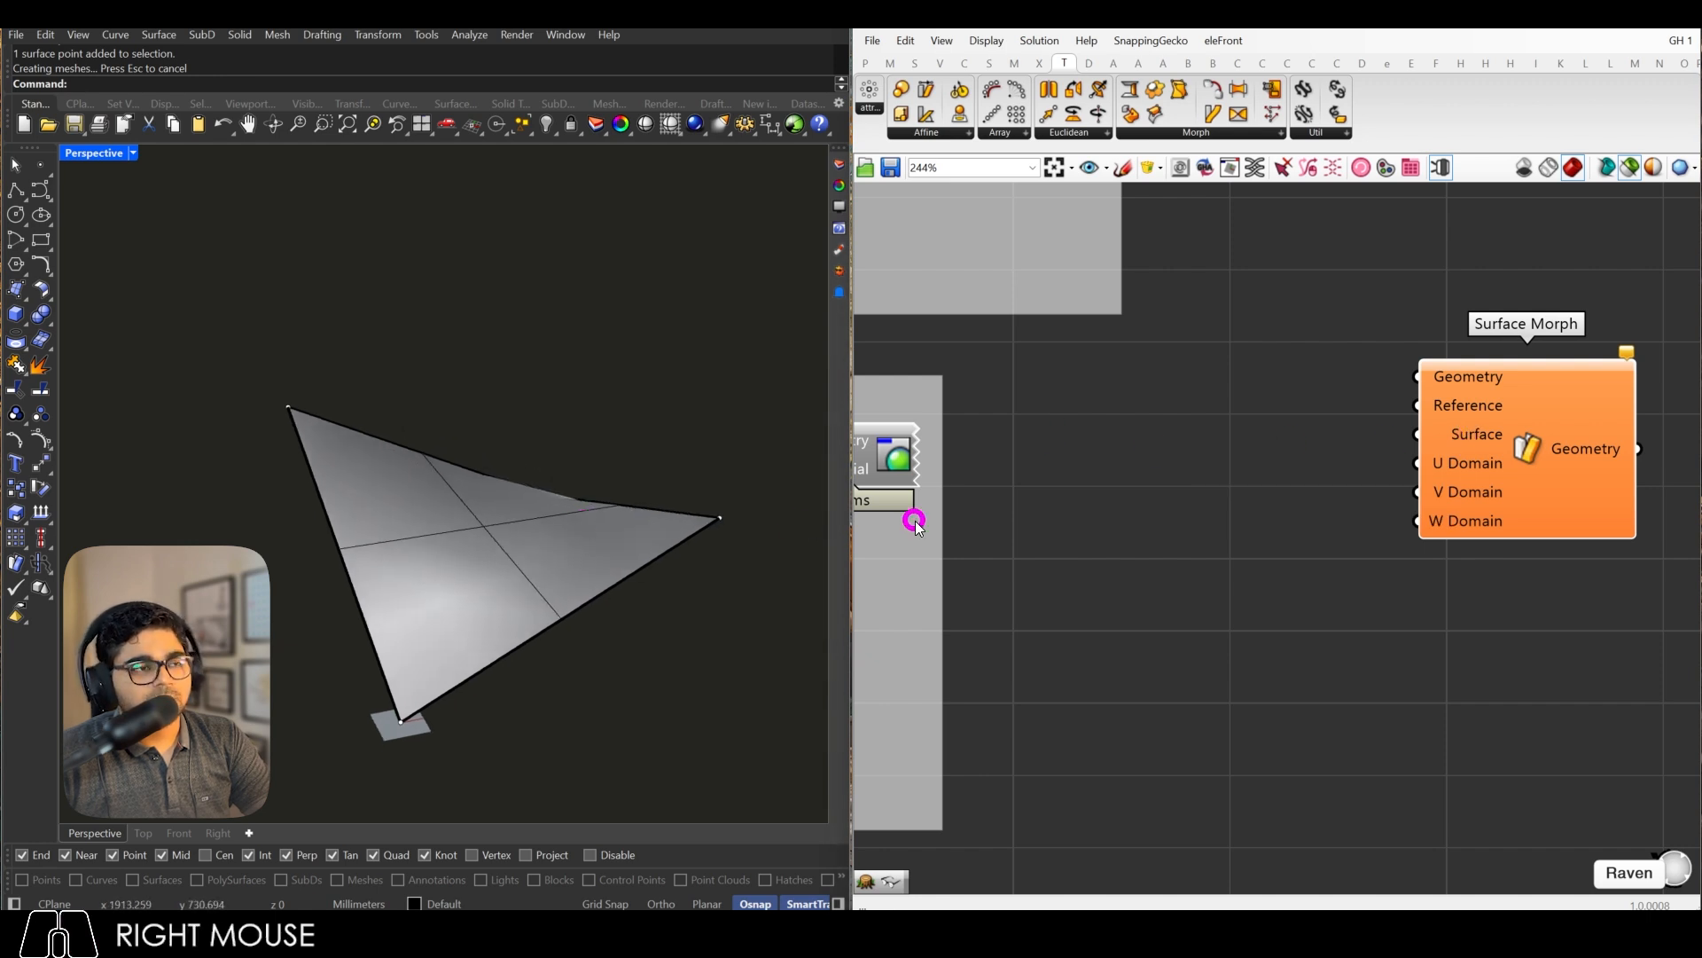
pyautogui.click(867, 63)
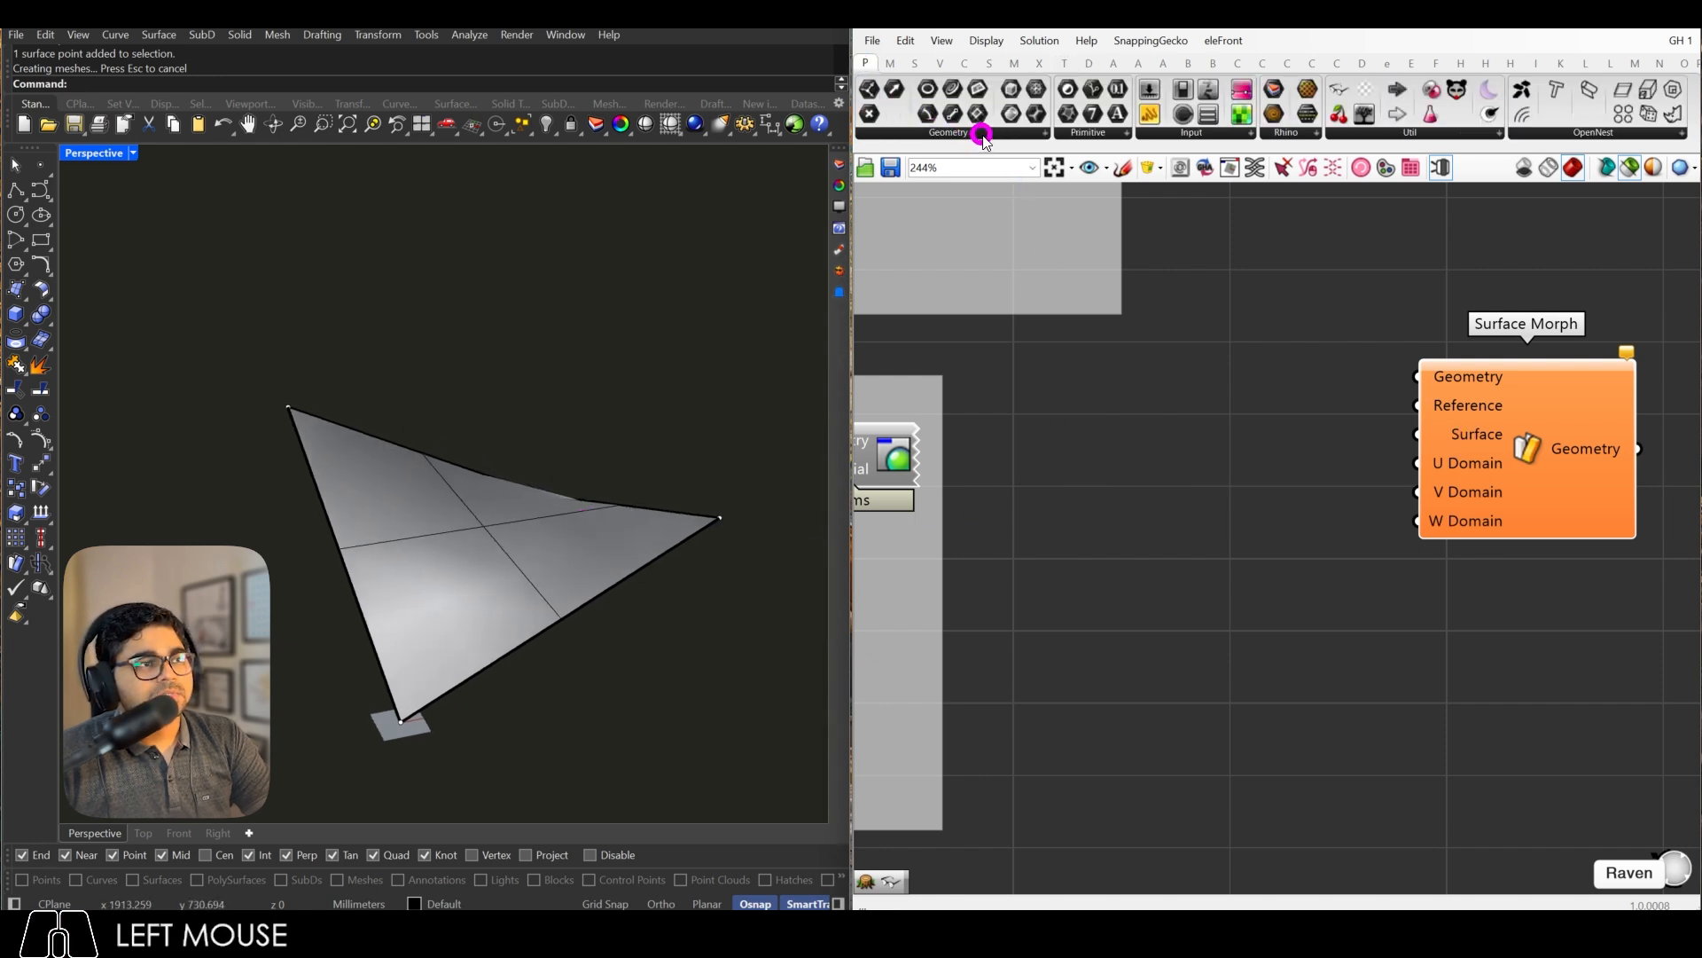
pyautogui.click(981, 133)
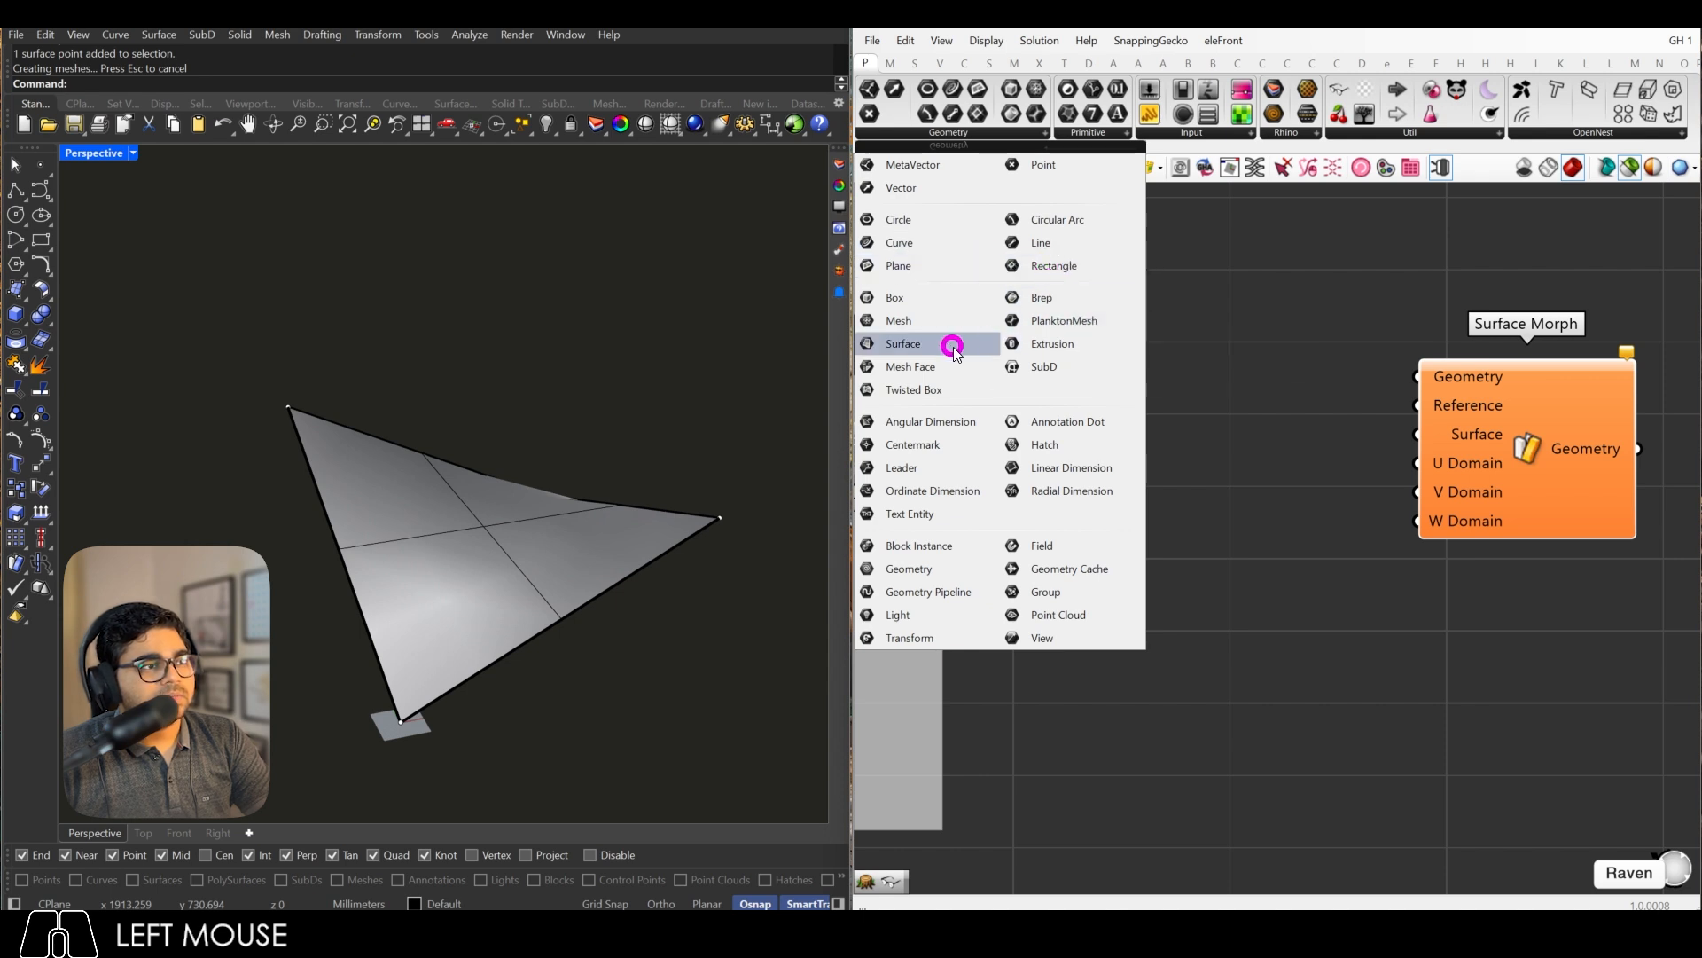
pyautogui.moveTo(954, 343); pyautogui.dragTo(1203, 512)
pyautogui.rightClick(1203, 513)
pyautogui.click(1276, 743)
pyautogui.click(562, 570)
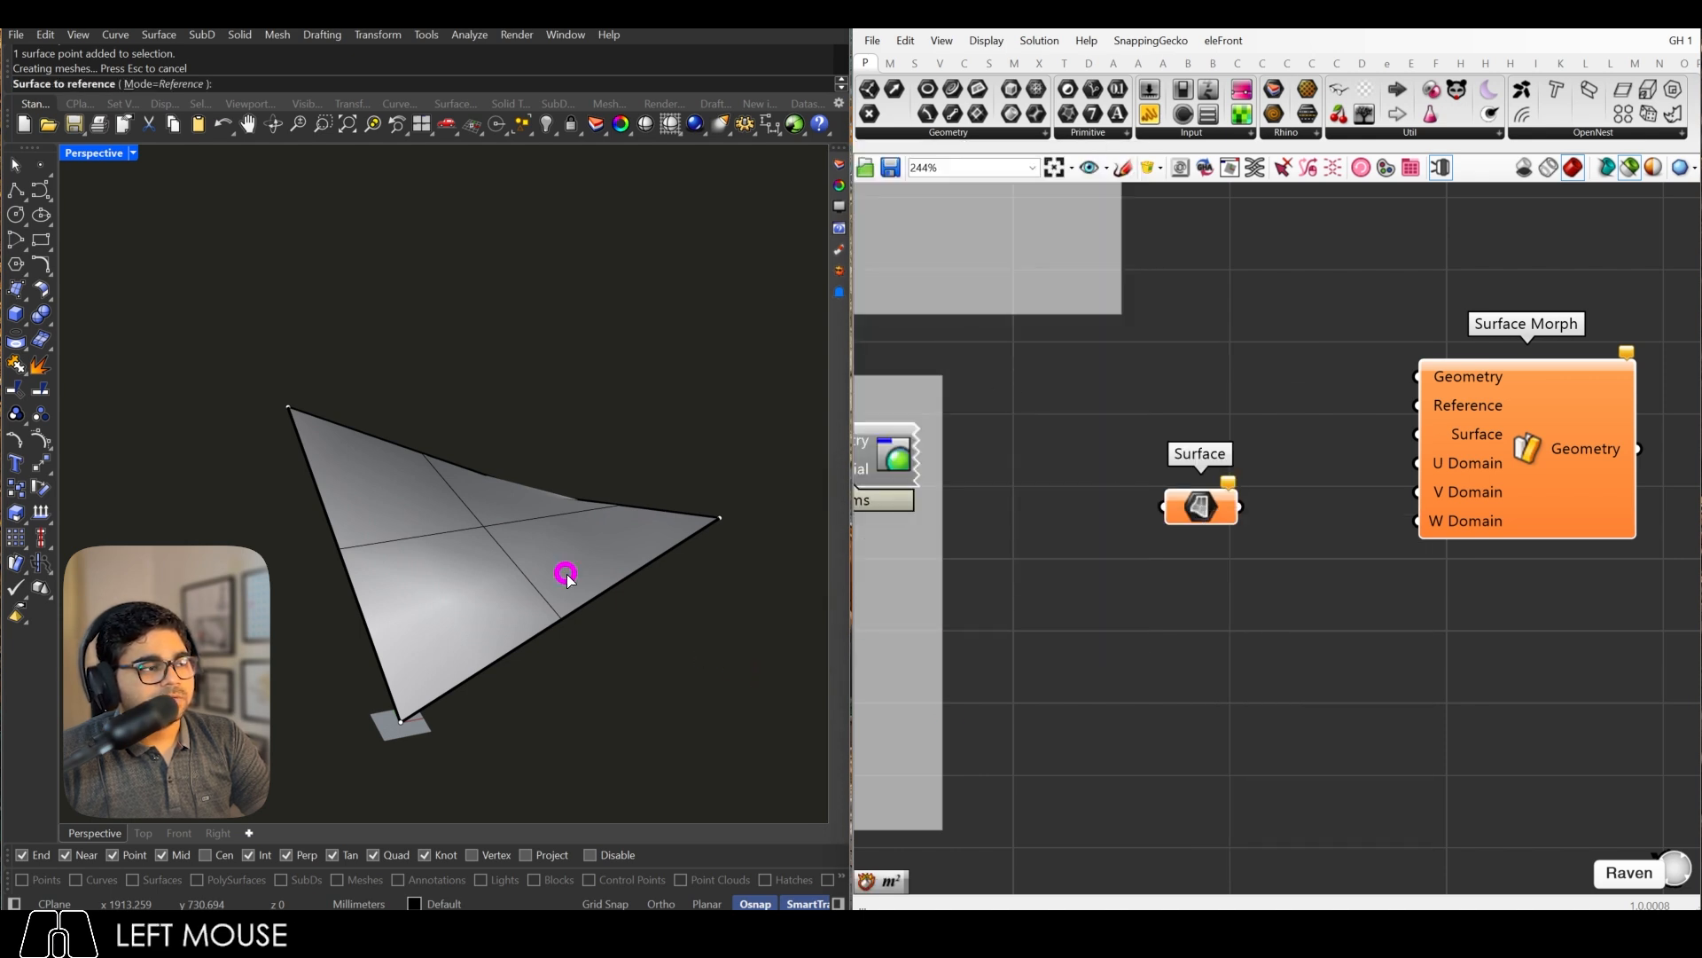
# Step: Connect the Surface parameter to the Surface input of Surface Morph and space the two components apart
pyautogui.moveTo(1455, 484); pyautogui.dragTo(1539, 539)
pyautogui.moveTo(1241, 506); pyautogui.dragTo(1549, 517)
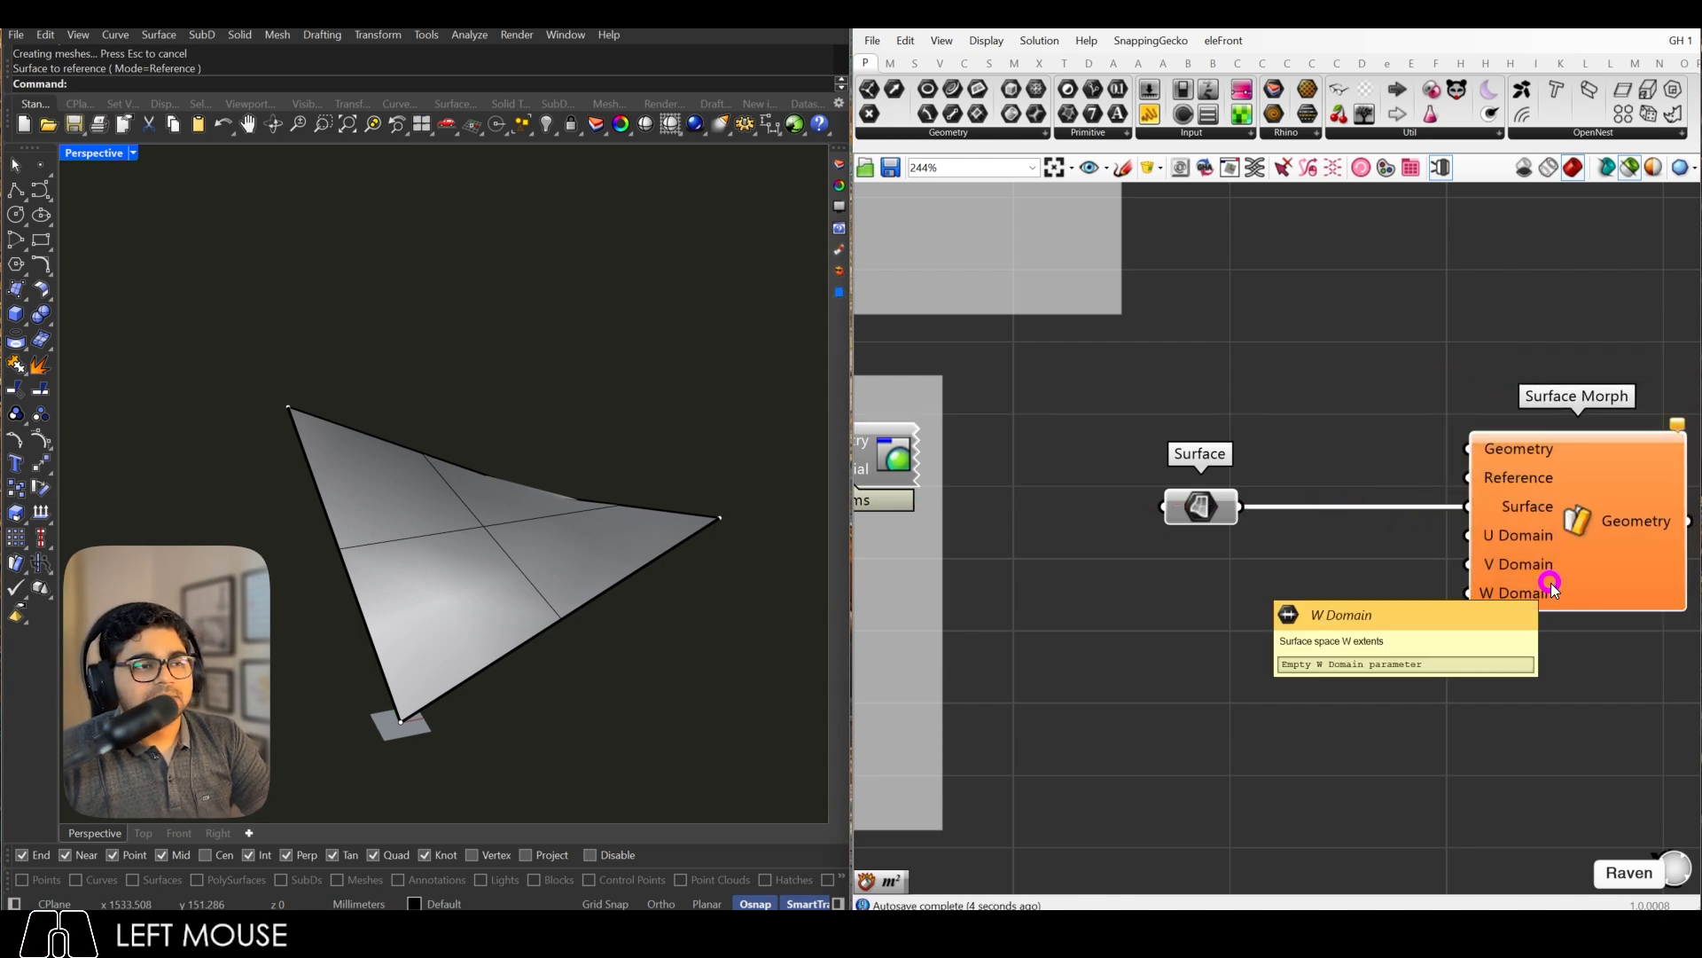
pyautogui.moveTo(1203, 508); pyautogui.dragTo(1128, 506)
pyautogui.click(890, 63)
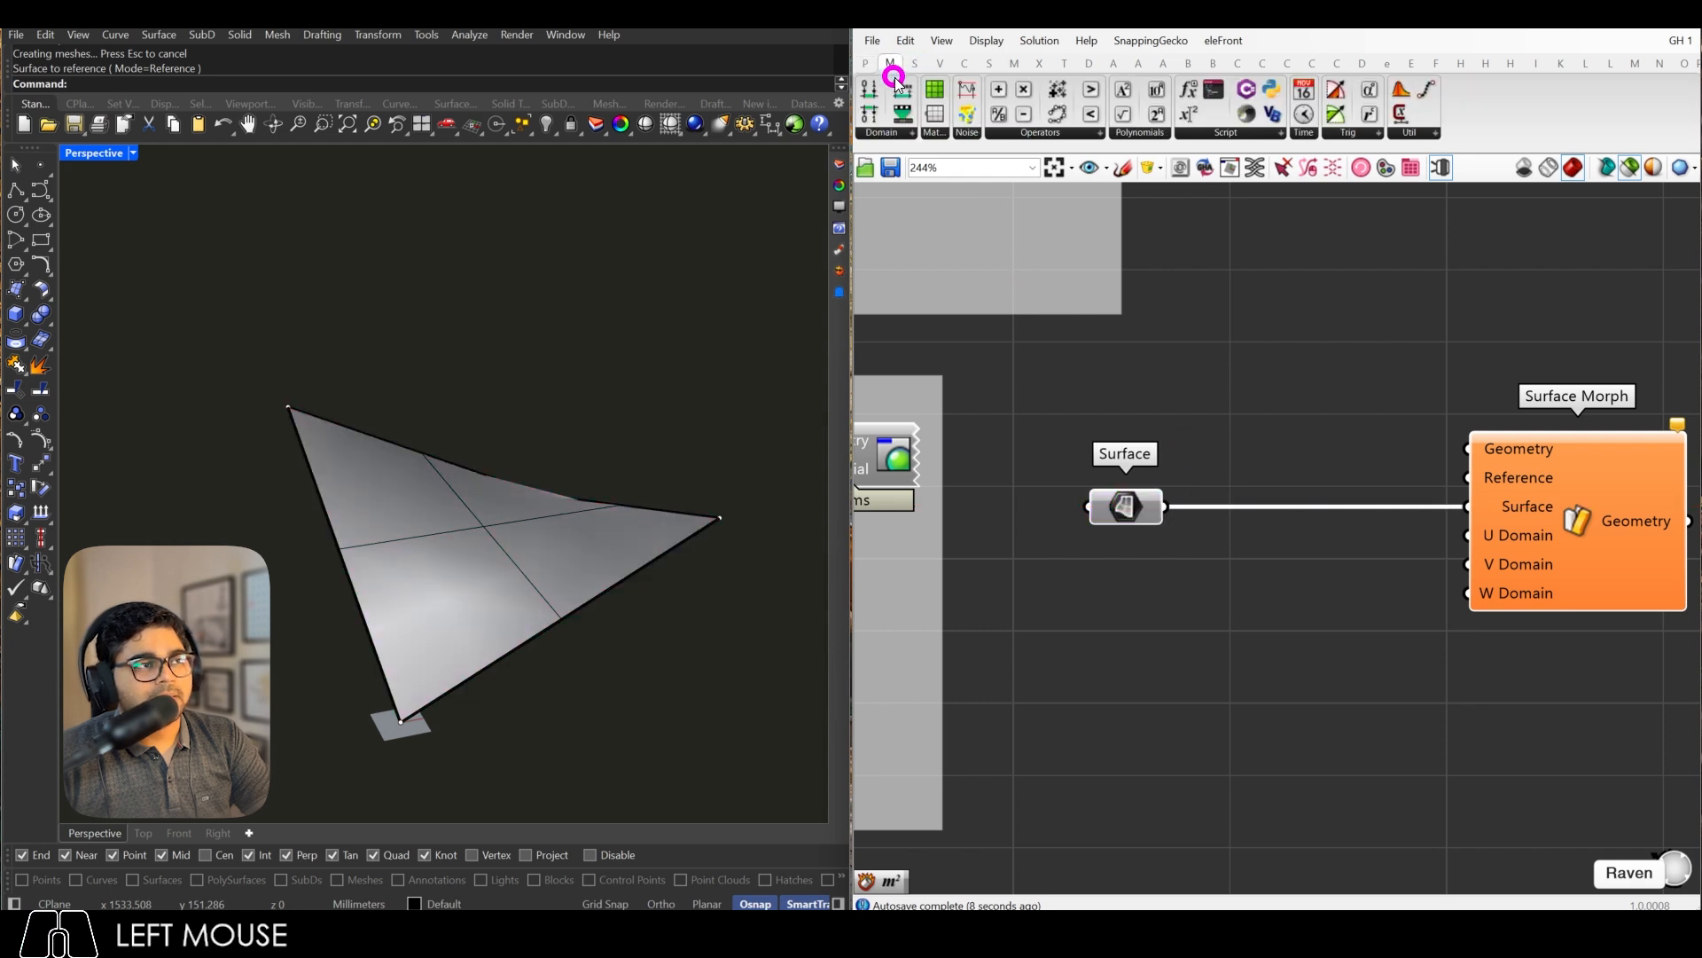
pyautogui.click(887, 132)
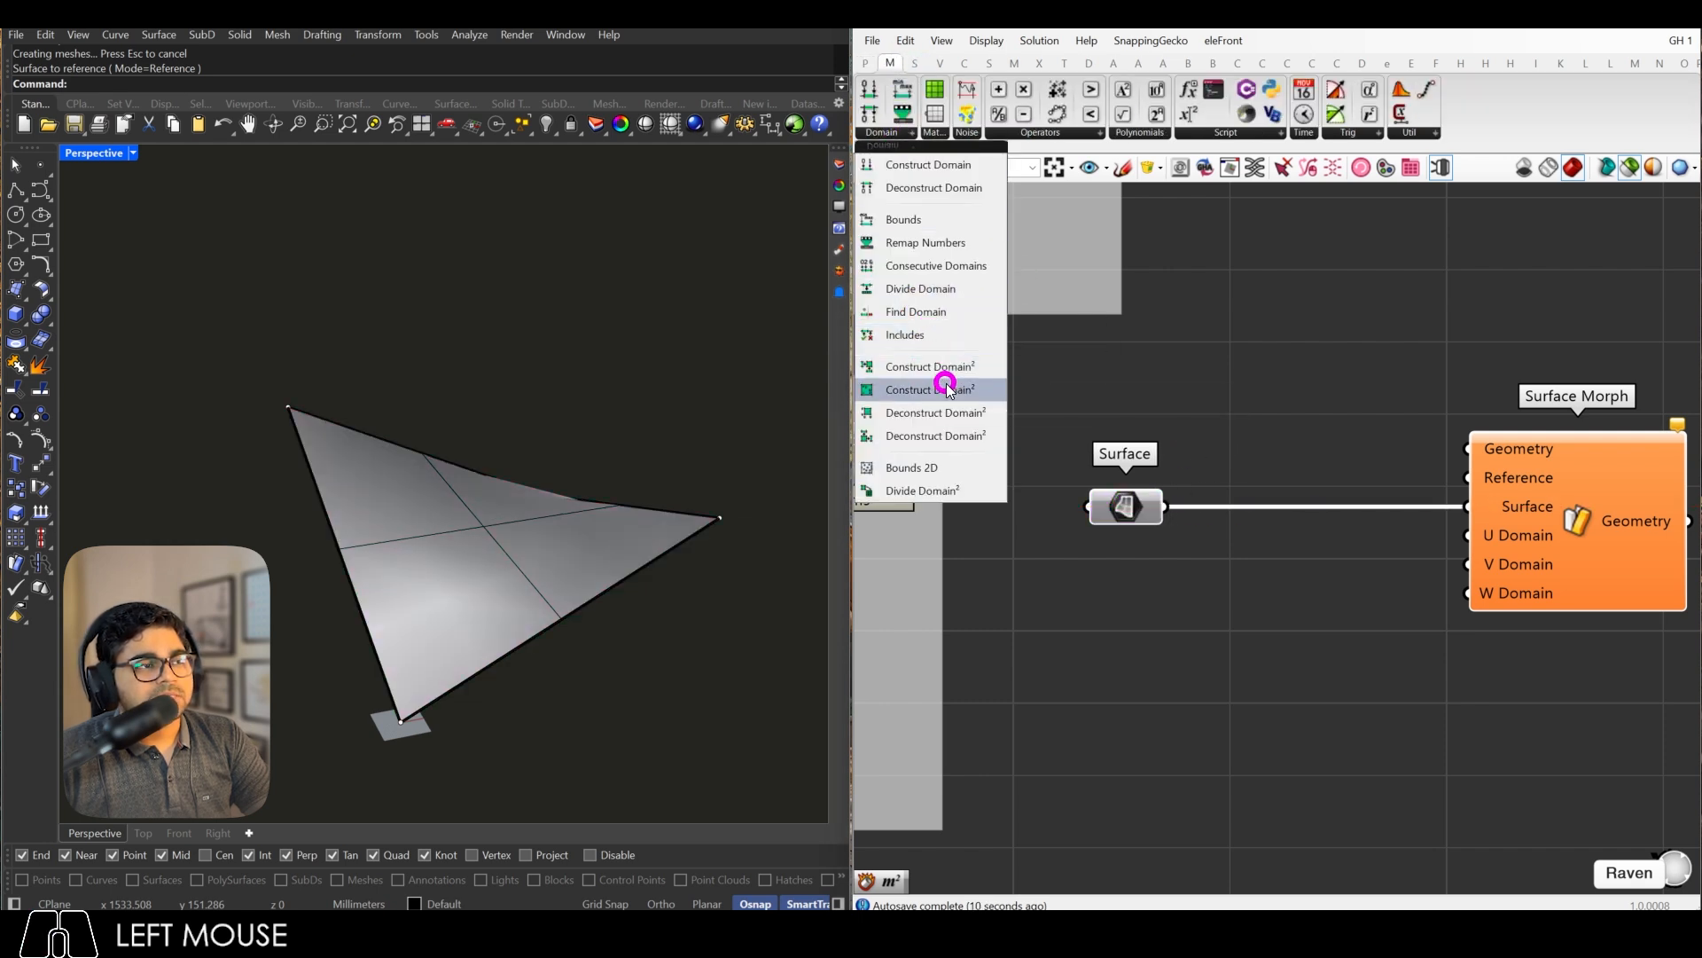
pyautogui.click(947, 416)
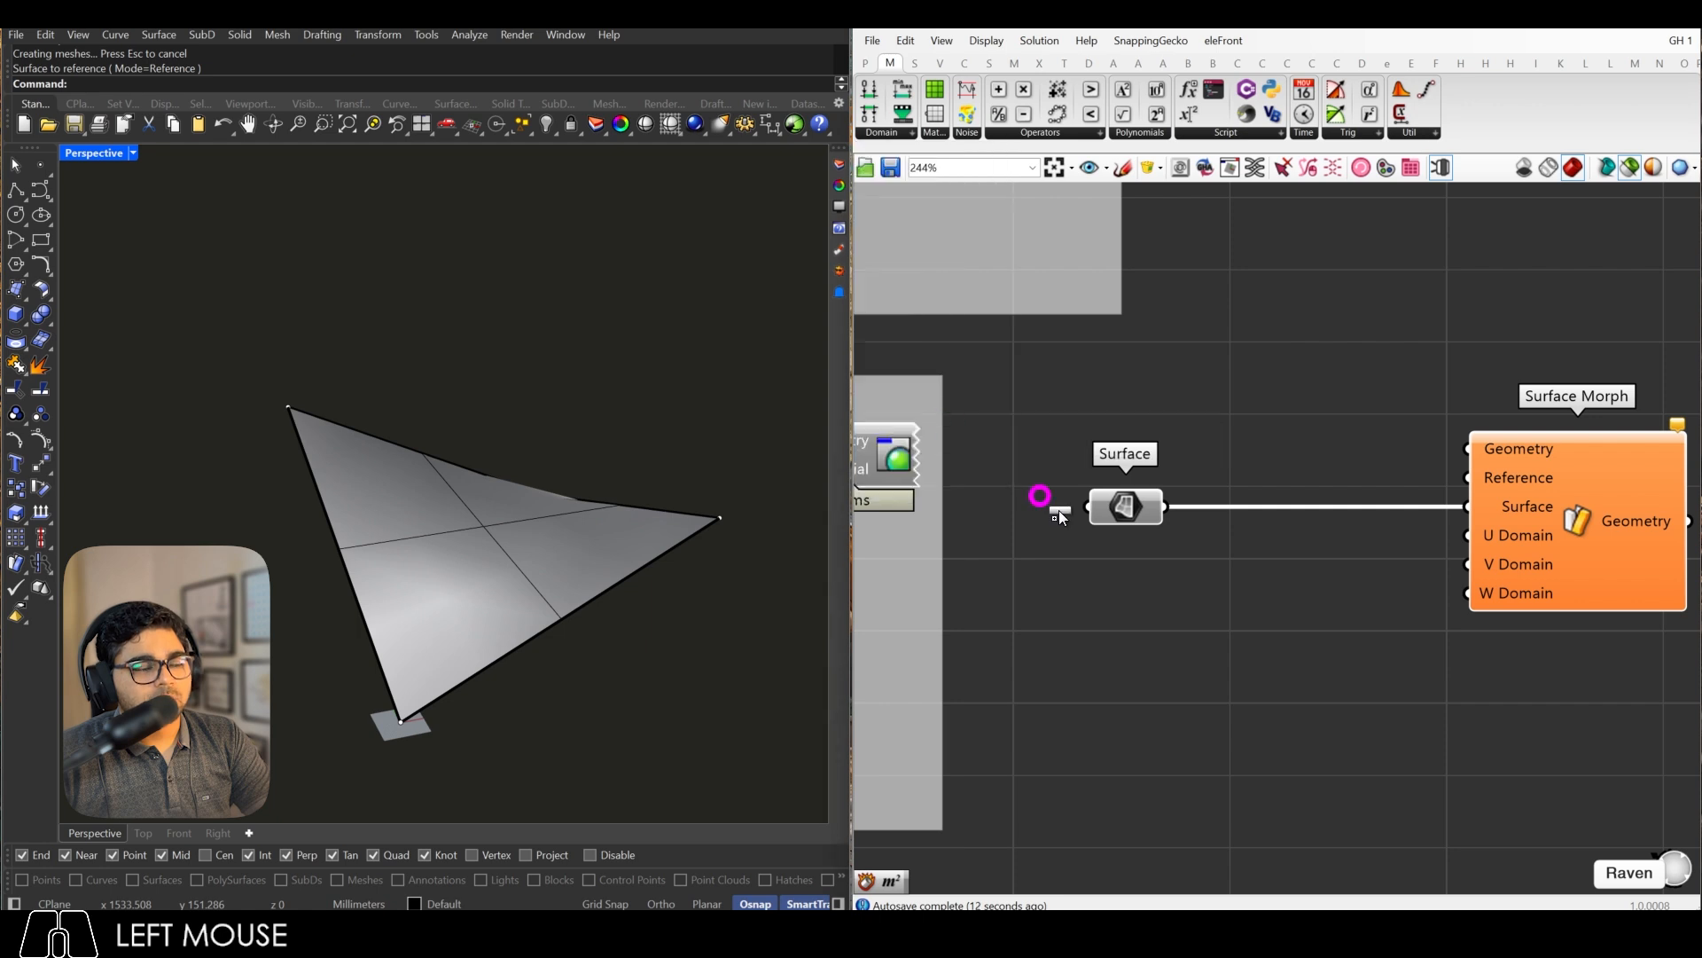
pyautogui.click(1247, 622)
pyautogui.hotkey('ctrl', 'z')
pyautogui.click(904, 133)
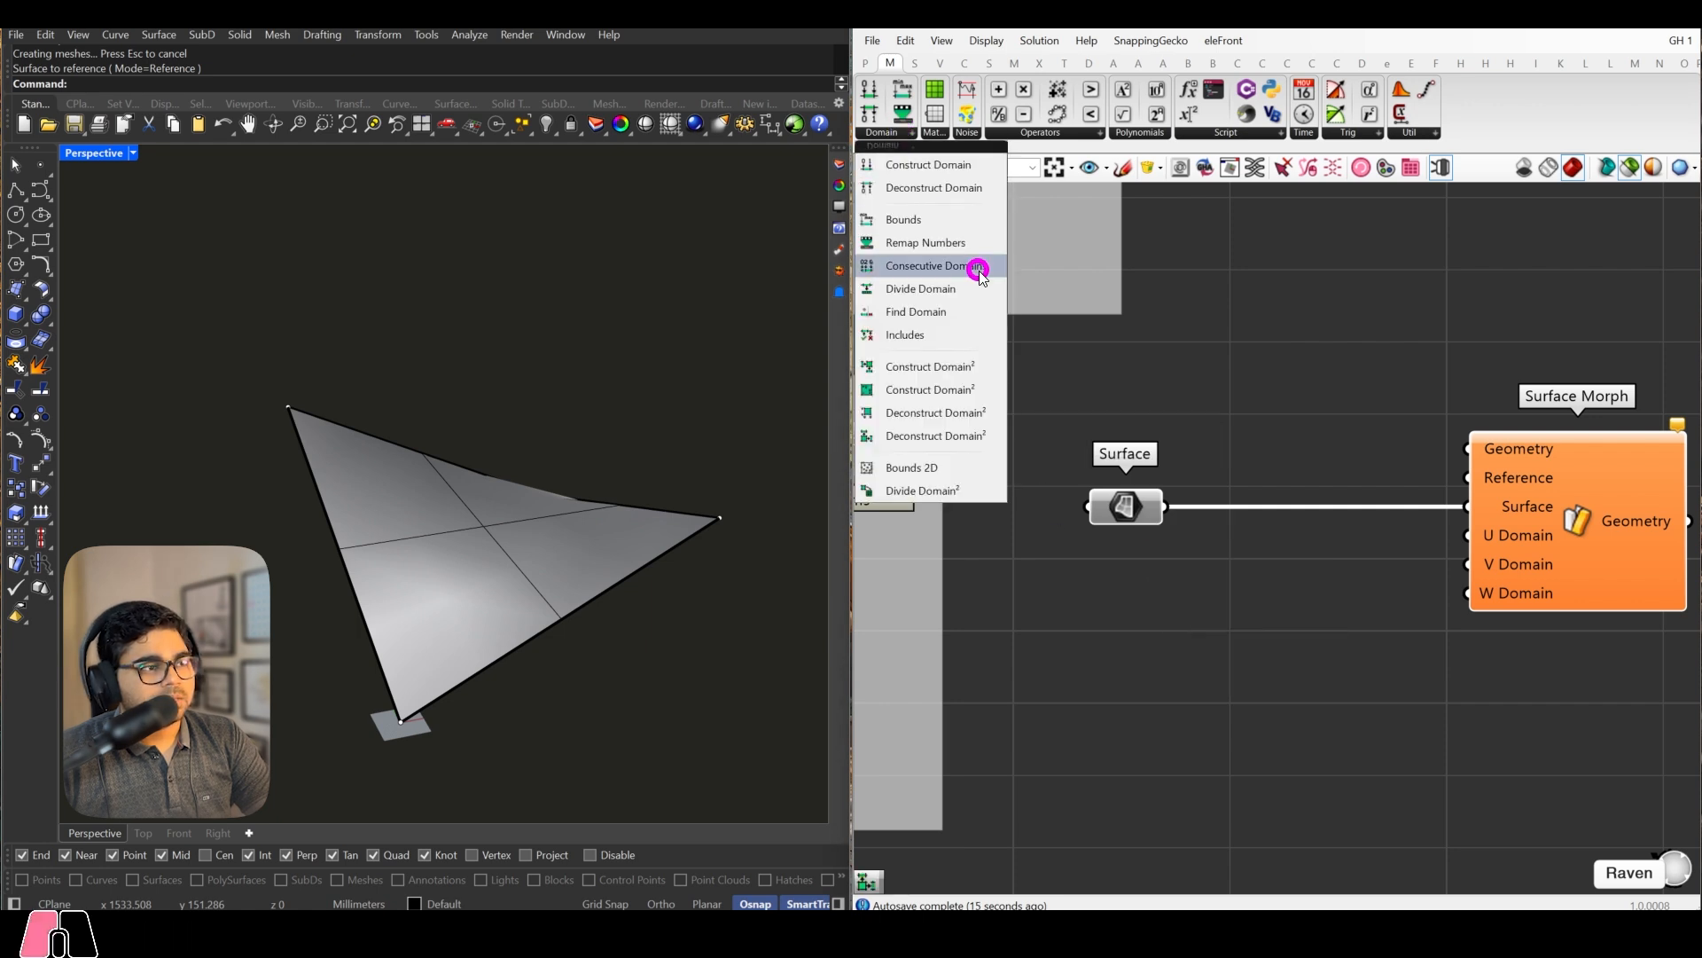
pyautogui.click(965, 417)
pyautogui.click(1199, 399)
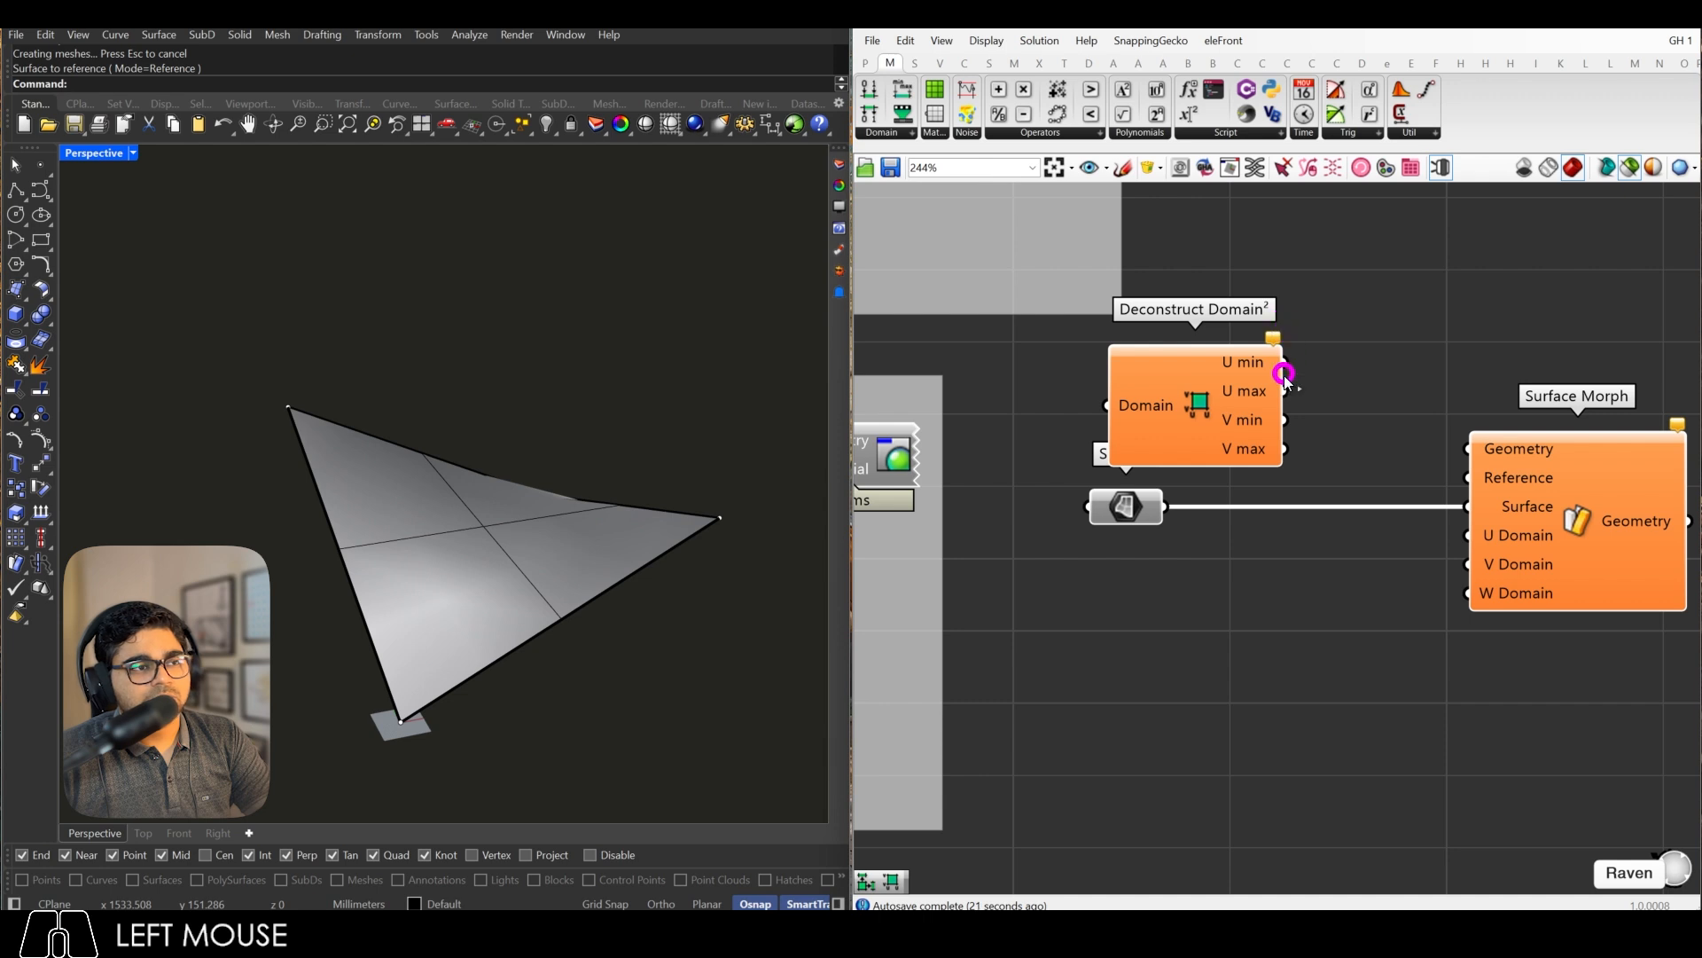
pyautogui.click(1223, 439)
pyautogui.press('Delete')
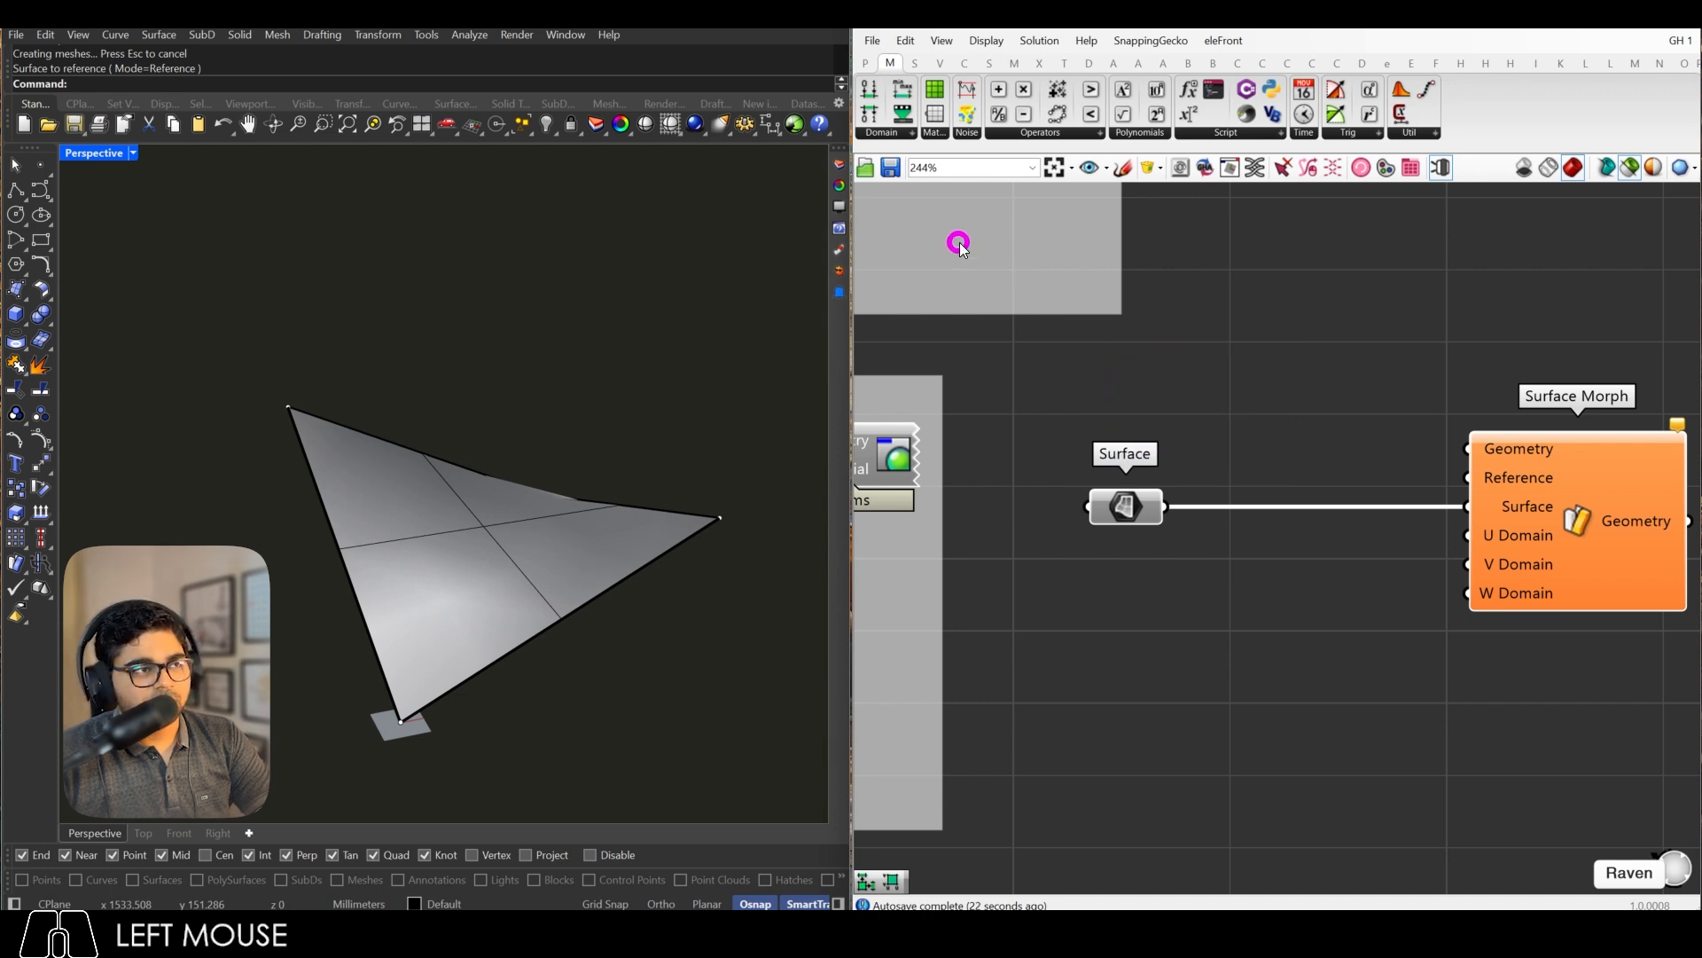
# Step: Add the Deconstruct Domain² component with U and V component outputs and feed the Surface parameter into its Domain input
pyautogui.click(887, 130)
pyautogui.click(919, 431)
pyautogui.click(1215, 589)
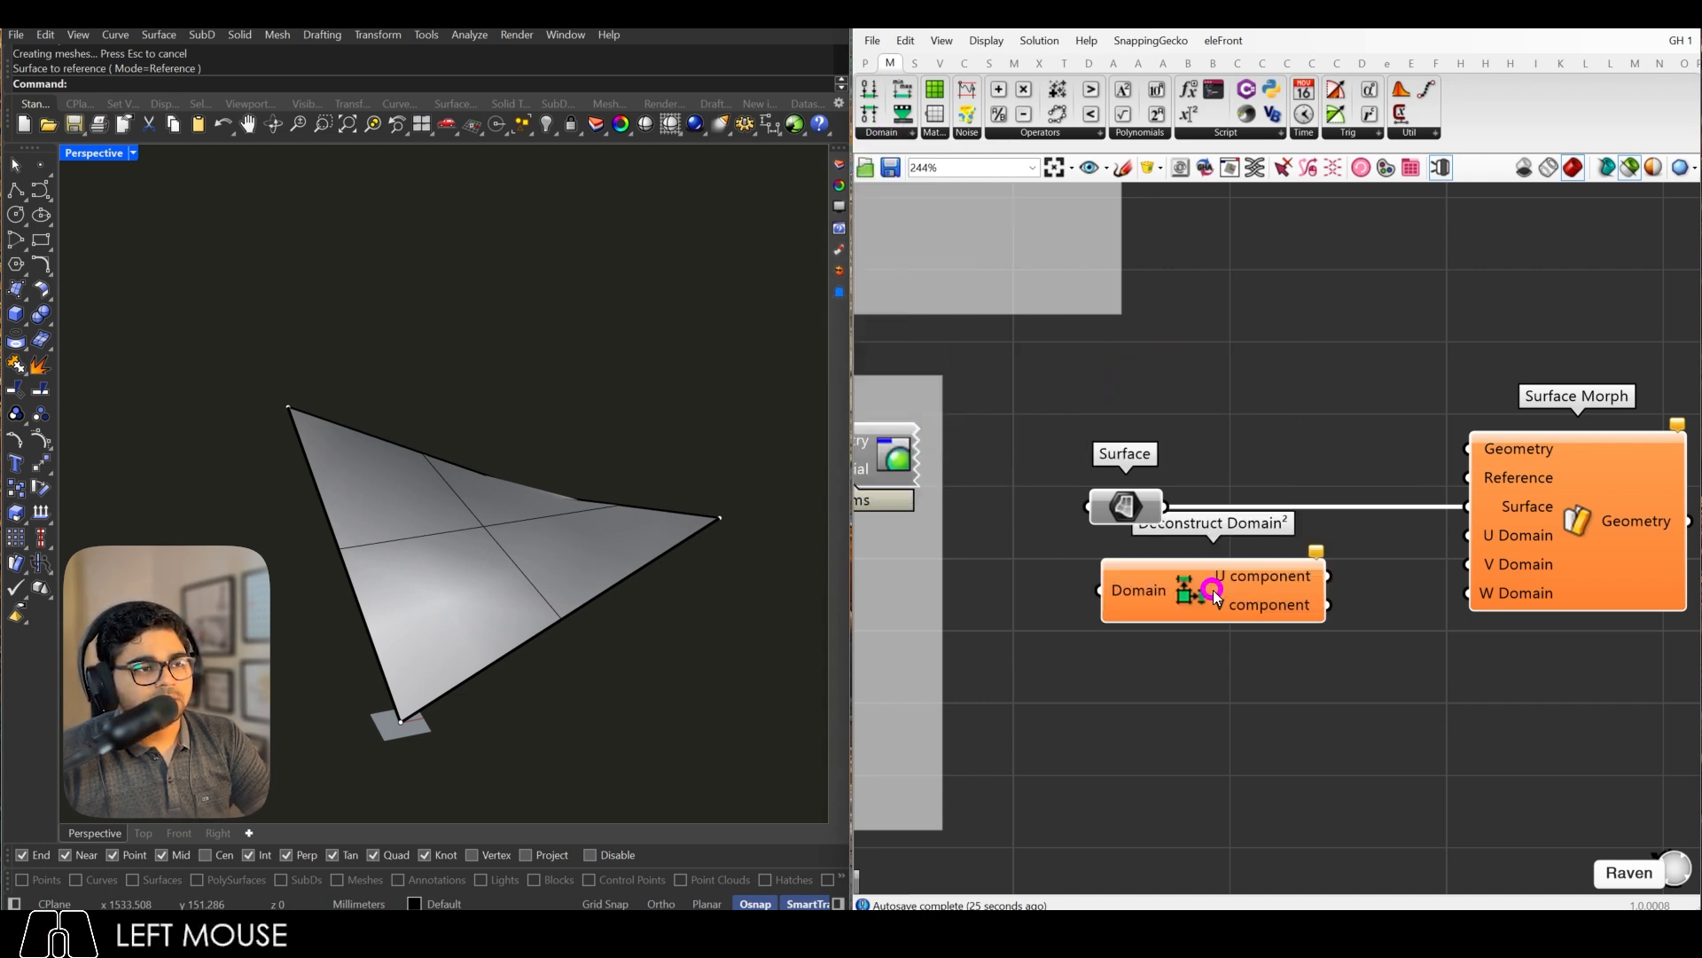
pyautogui.moveTo(1164, 507); pyautogui.dragTo(1161, 583)
pyautogui.moveTo(1126, 505); pyautogui.dragTo(1082, 505)
pyautogui.click(1202, 465)
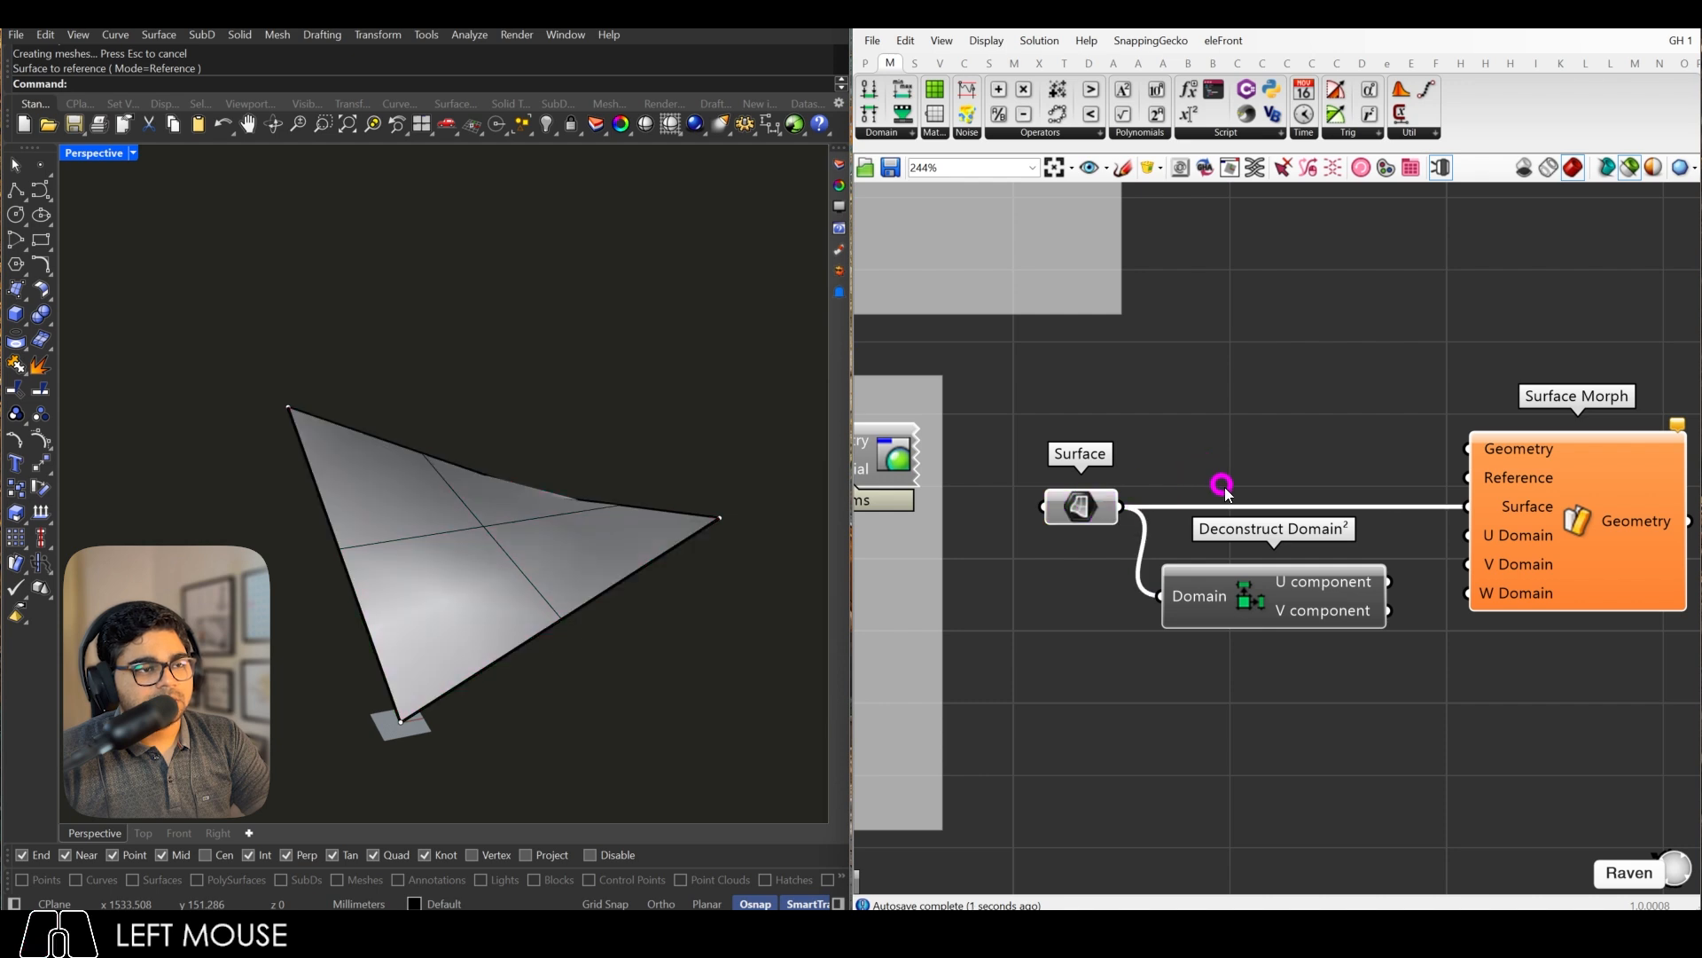
pyautogui.moveTo(1287, 618); pyautogui.dragTo(1280, 607)
pyautogui.click(1297, 636)
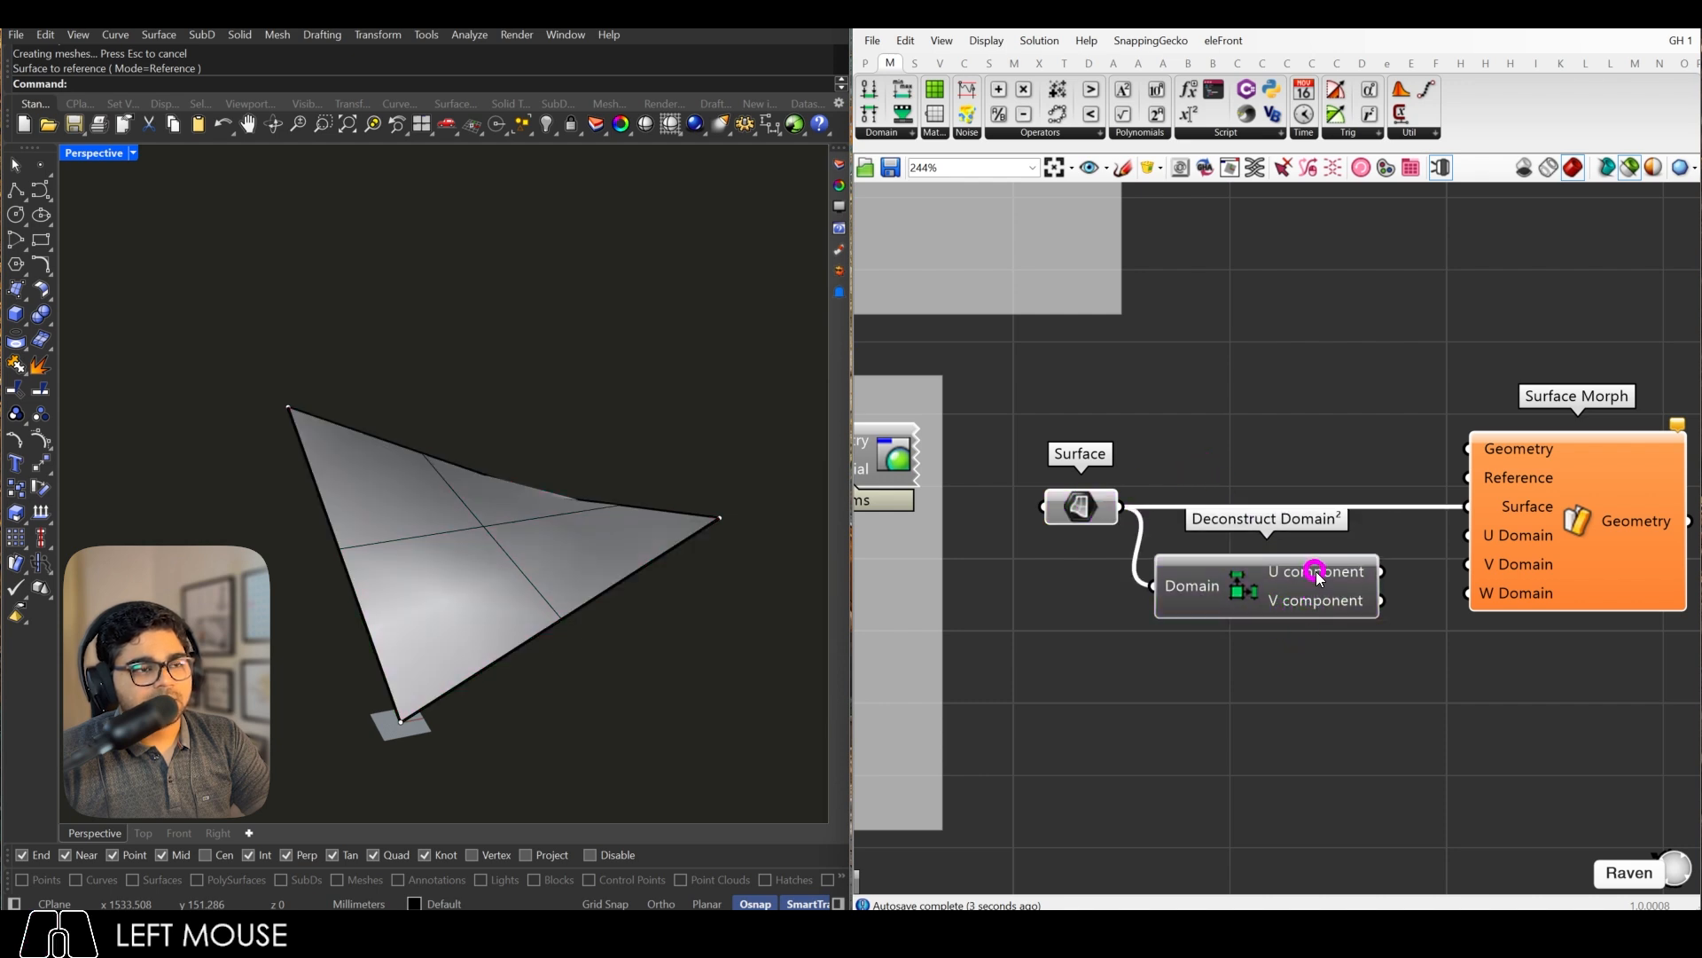
# Step: Connect the U component and V component outputs to the U Domain and V Domain inputs of Surface Morph
pyautogui.moveTo(1316, 572)
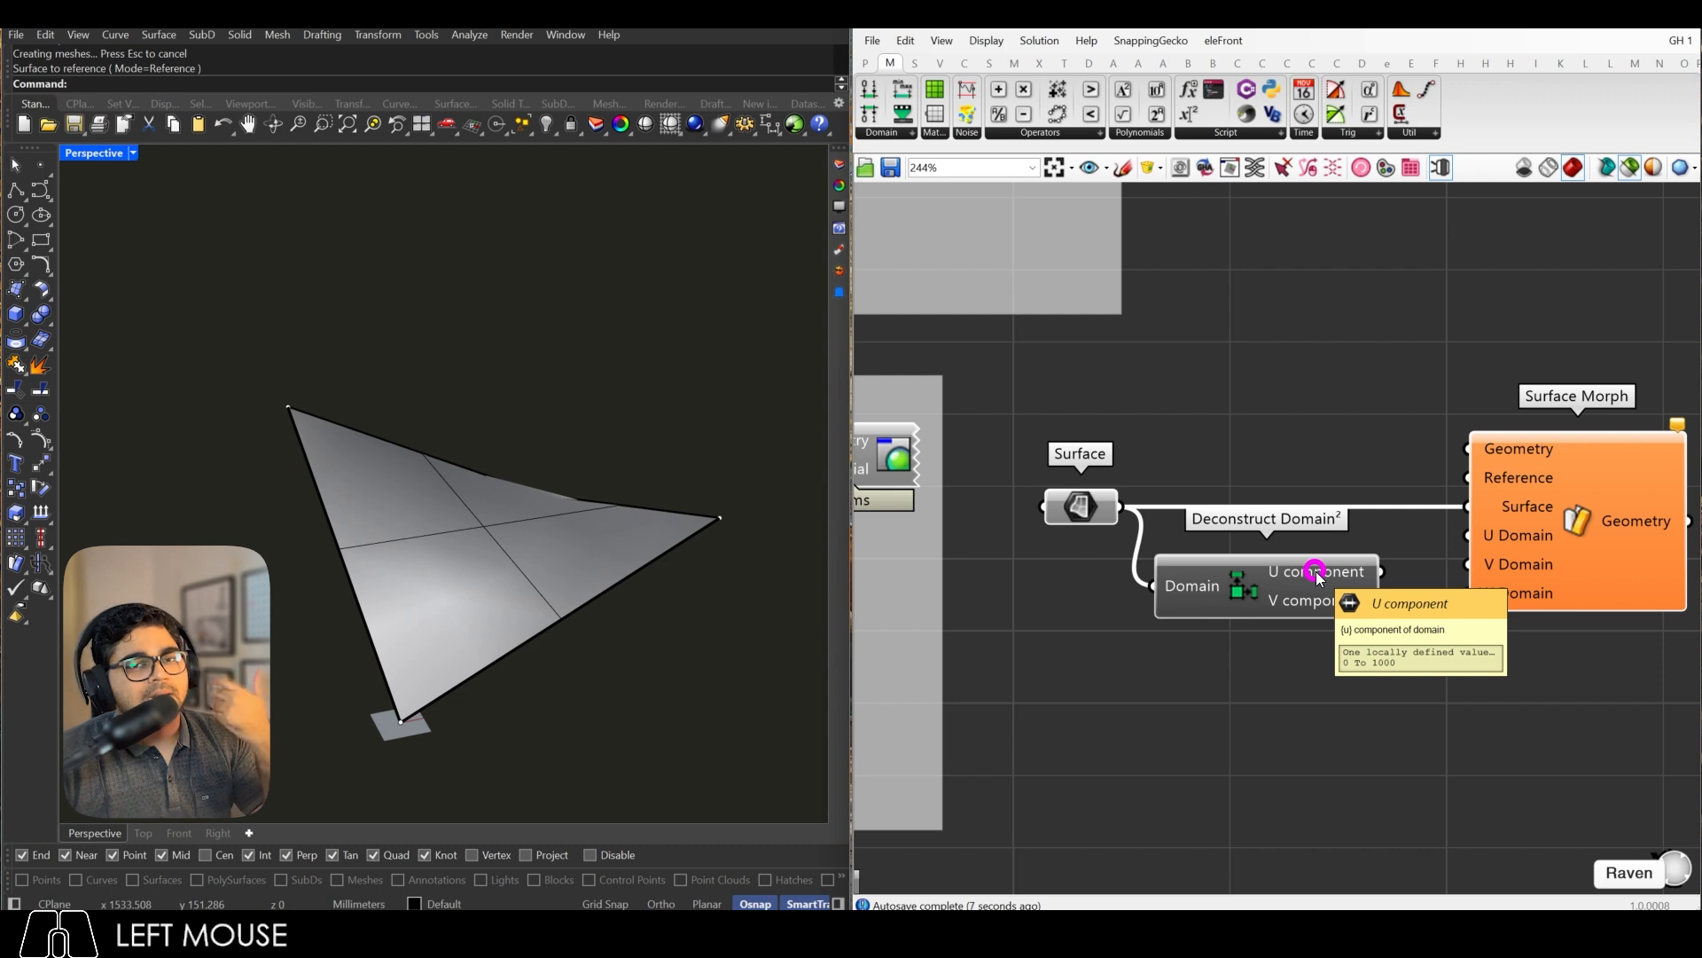
pyautogui.moveTo(1316, 602)
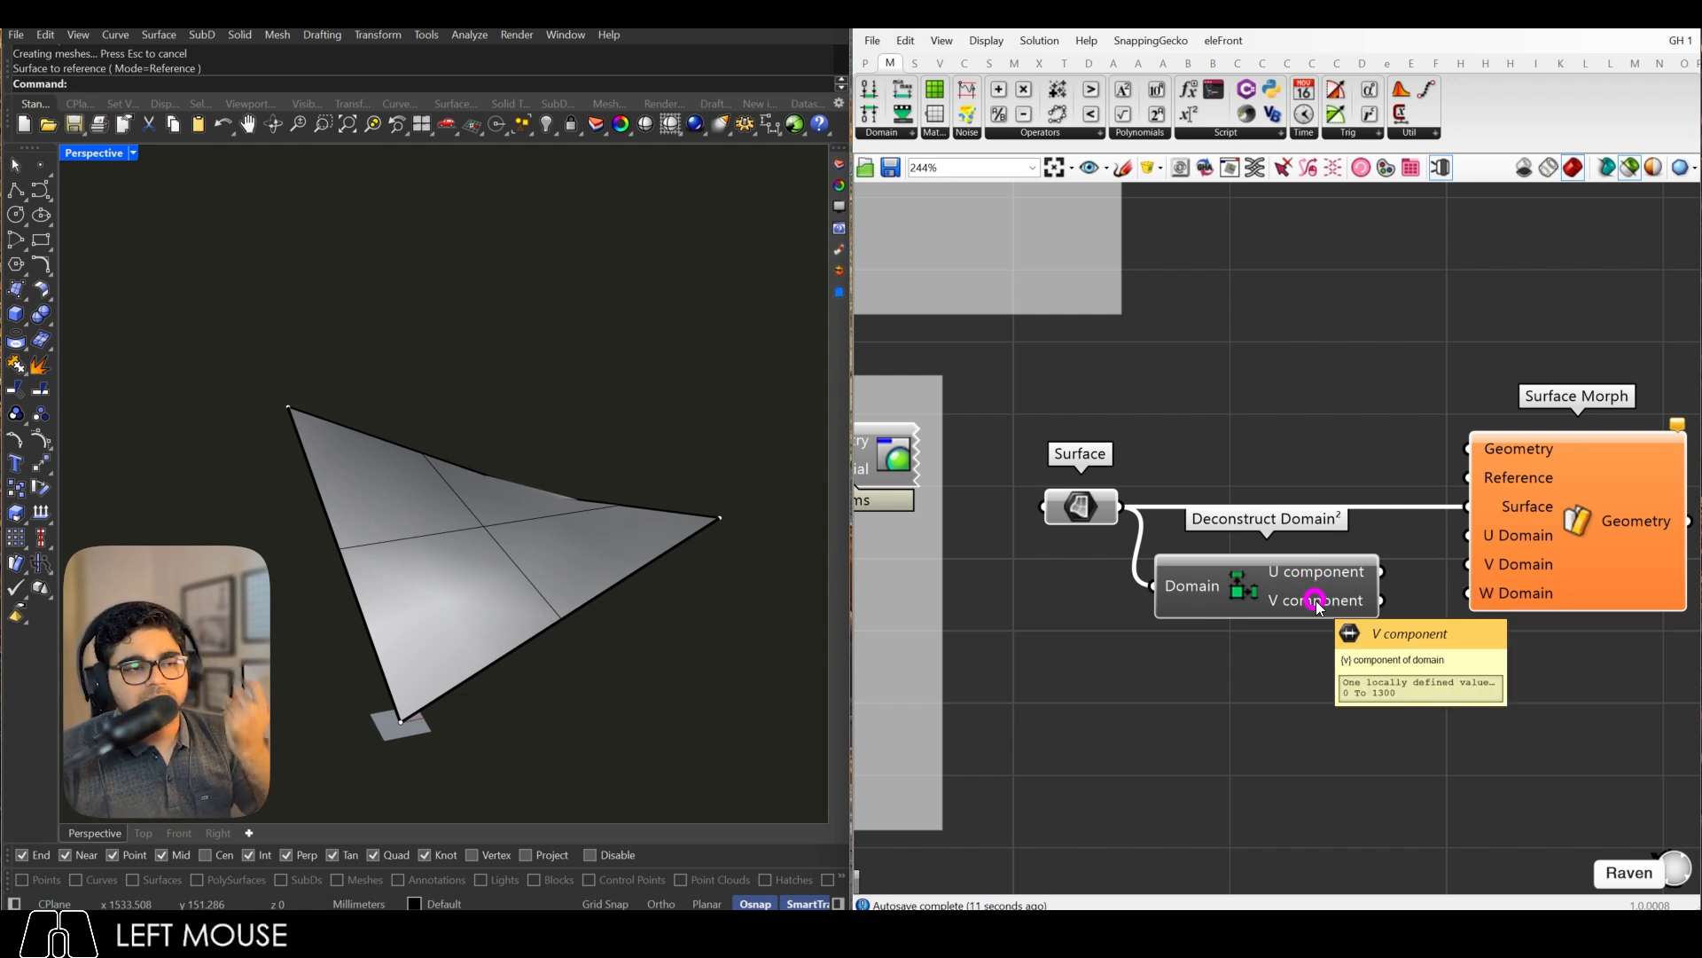
pyautogui.moveTo(1385, 572); pyautogui.dragTo(1309, 567)
pyautogui.moveTo(1552, 566); pyautogui.dragTo(1518, 568)
pyautogui.click(1438, 624)
# Step: Add a number slider set to 10 and connect it to the W Domain input of Surface Morph
pyautogui.doubleClick(1266, 627)
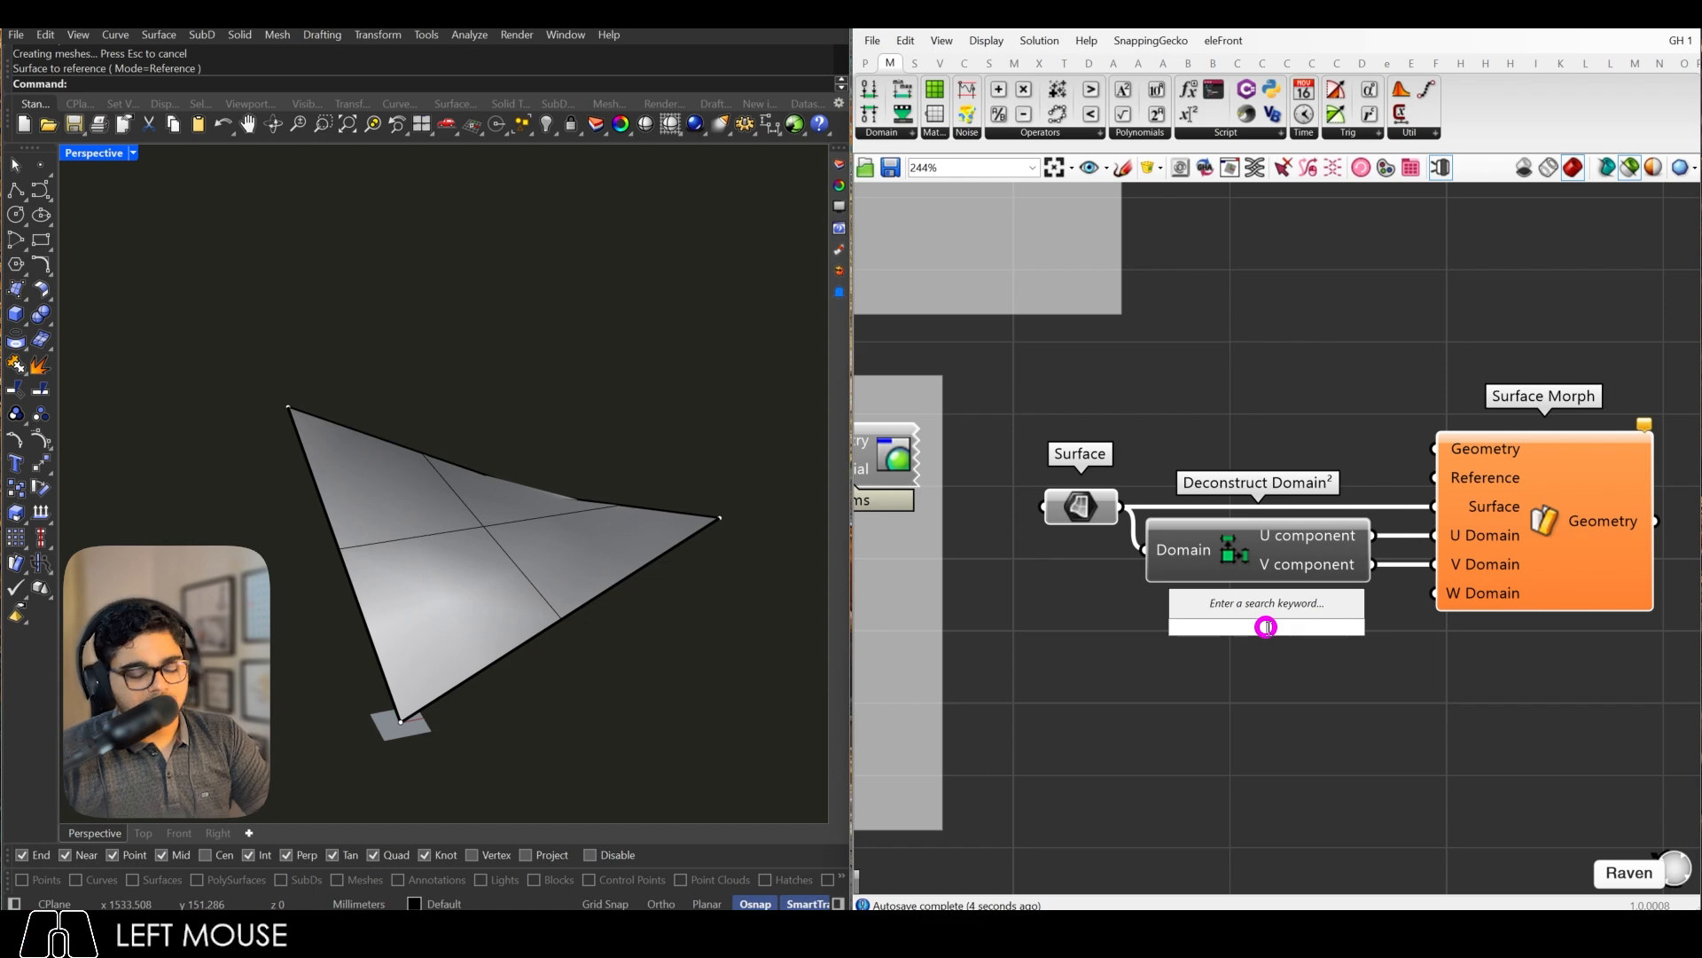
pyautogui.write('10')
pyautogui.press('Return')
pyautogui.moveTo(1418, 628); pyautogui.dragTo(1438, 593)
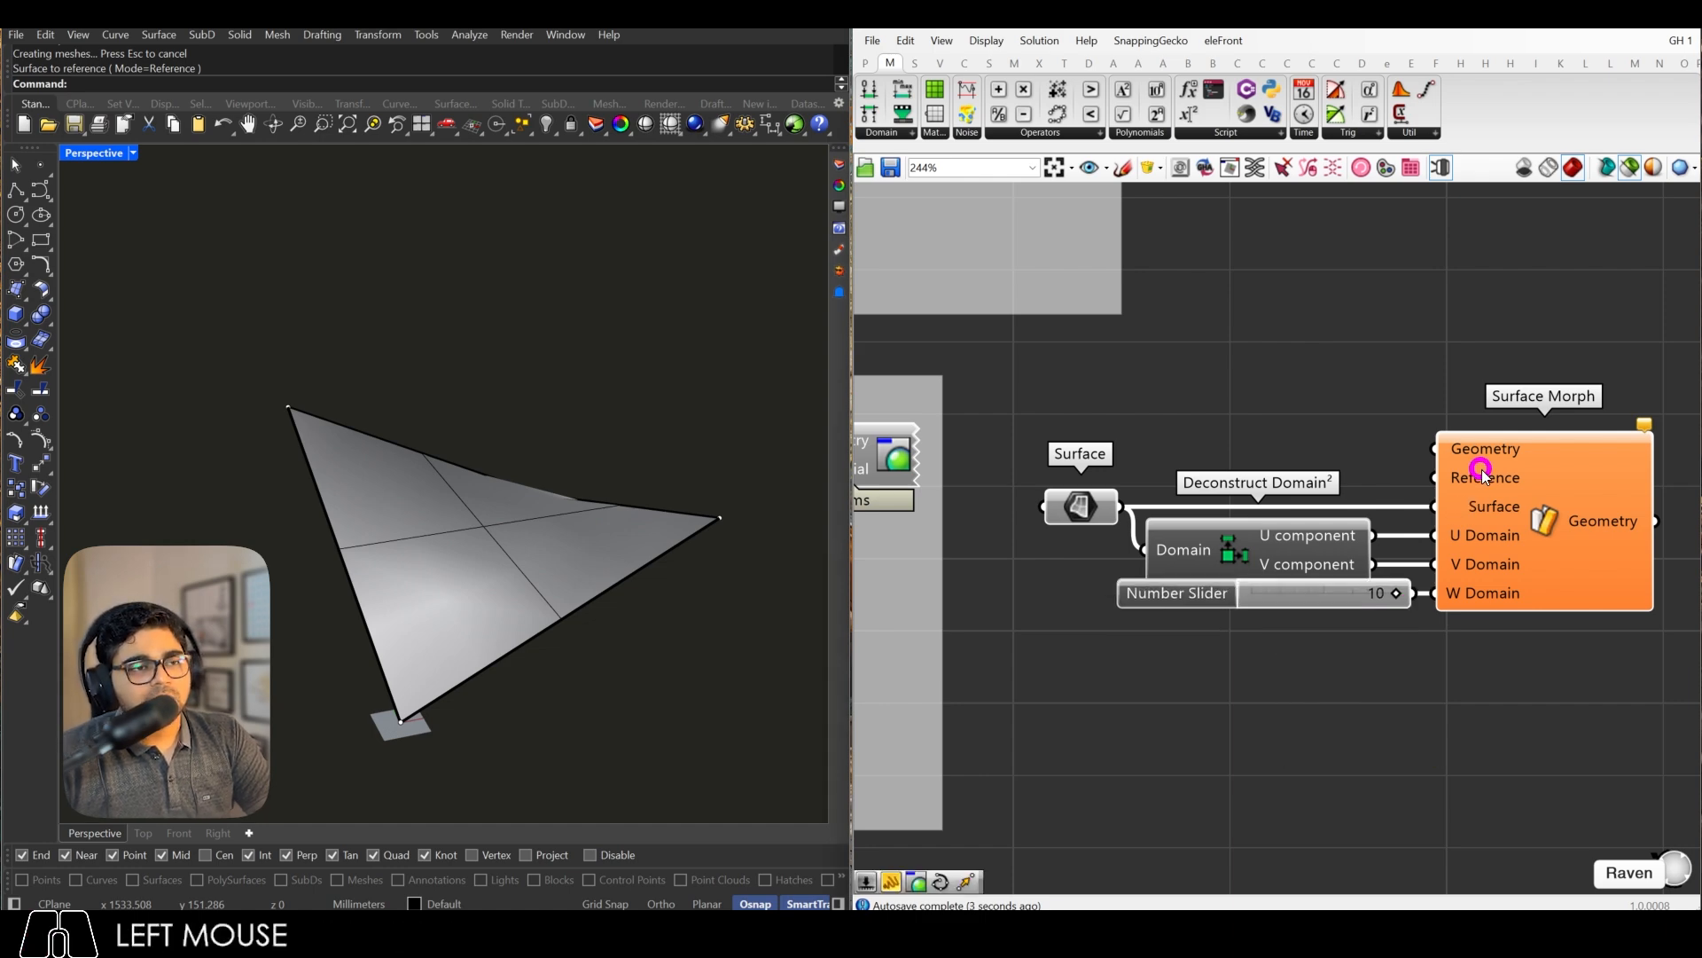
# Step: Add a Flatten Tree component and connect the Surfaces output of Boundary Surfaces to its Tree input
pyautogui.scroll(-2, 1463, 390)
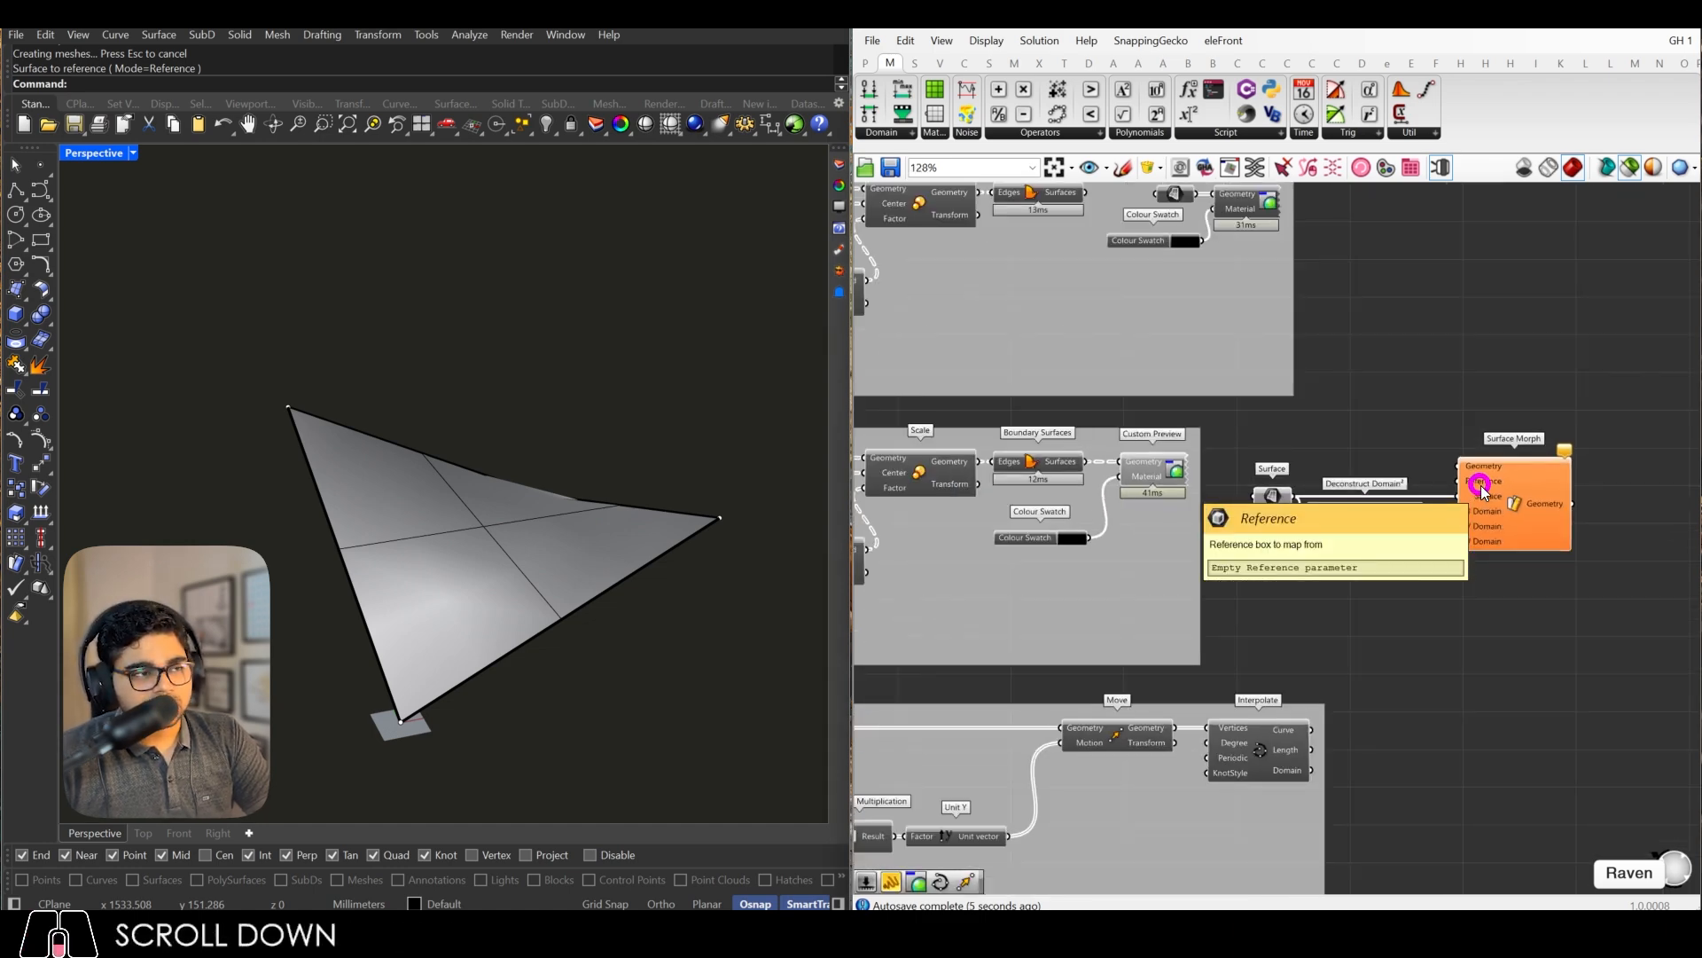
pyautogui.scroll(-2, 1260, 410)
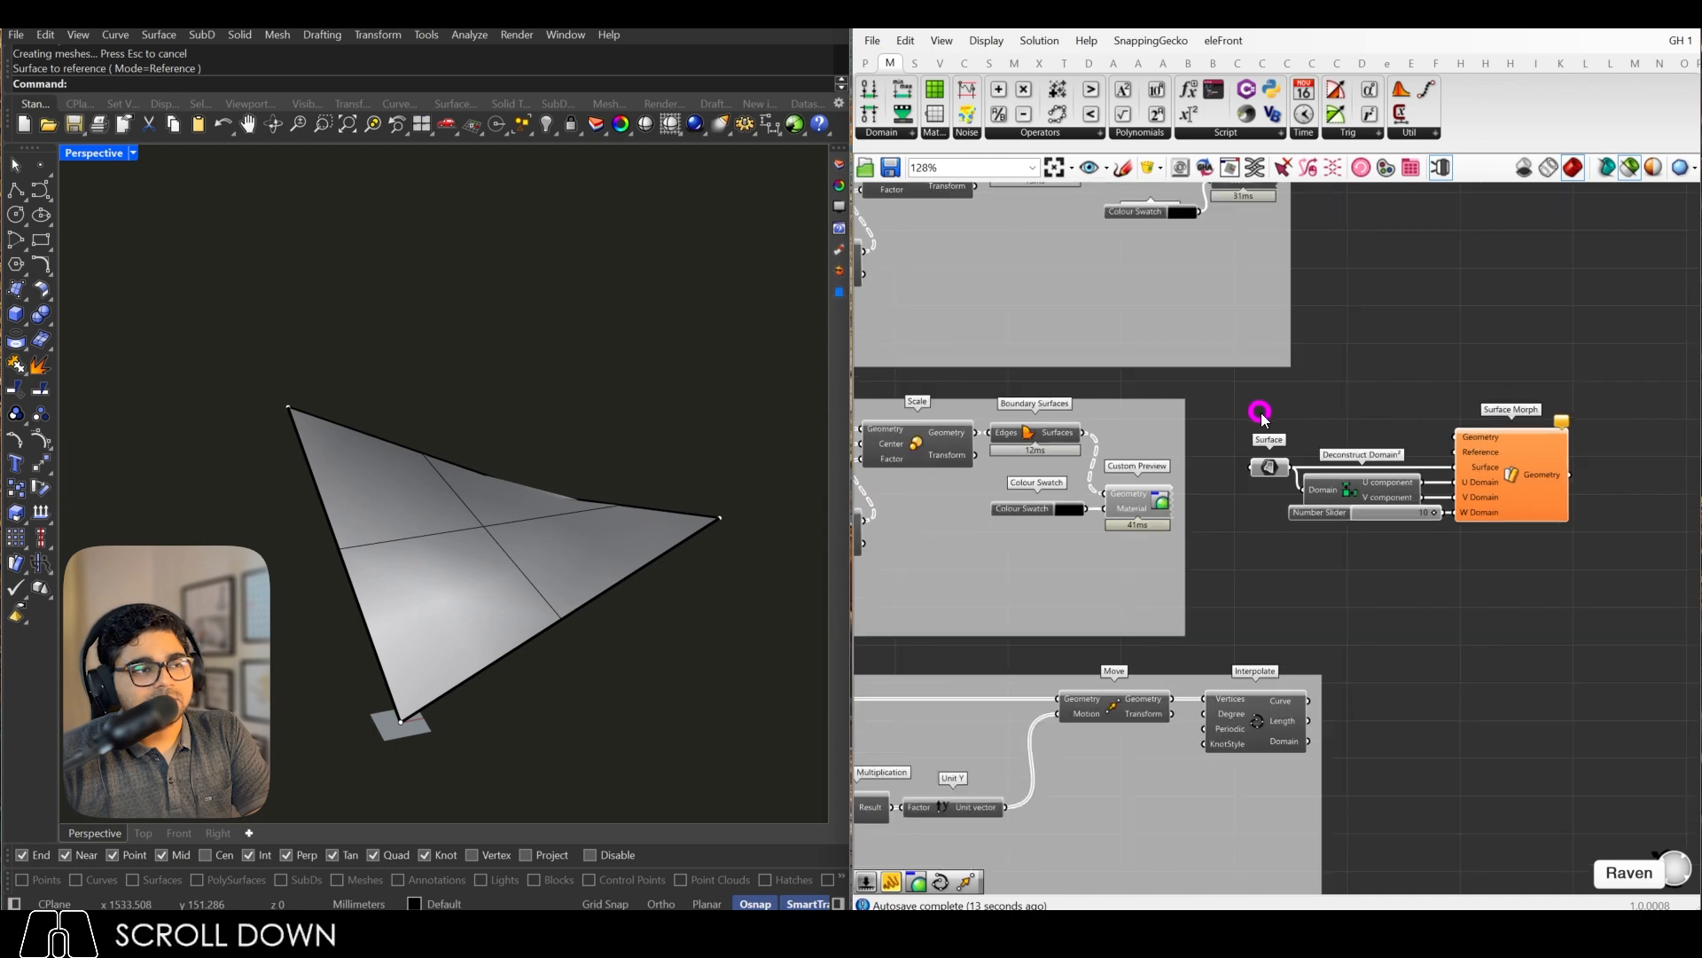
pyautogui.scroll(2, 1252, 410)
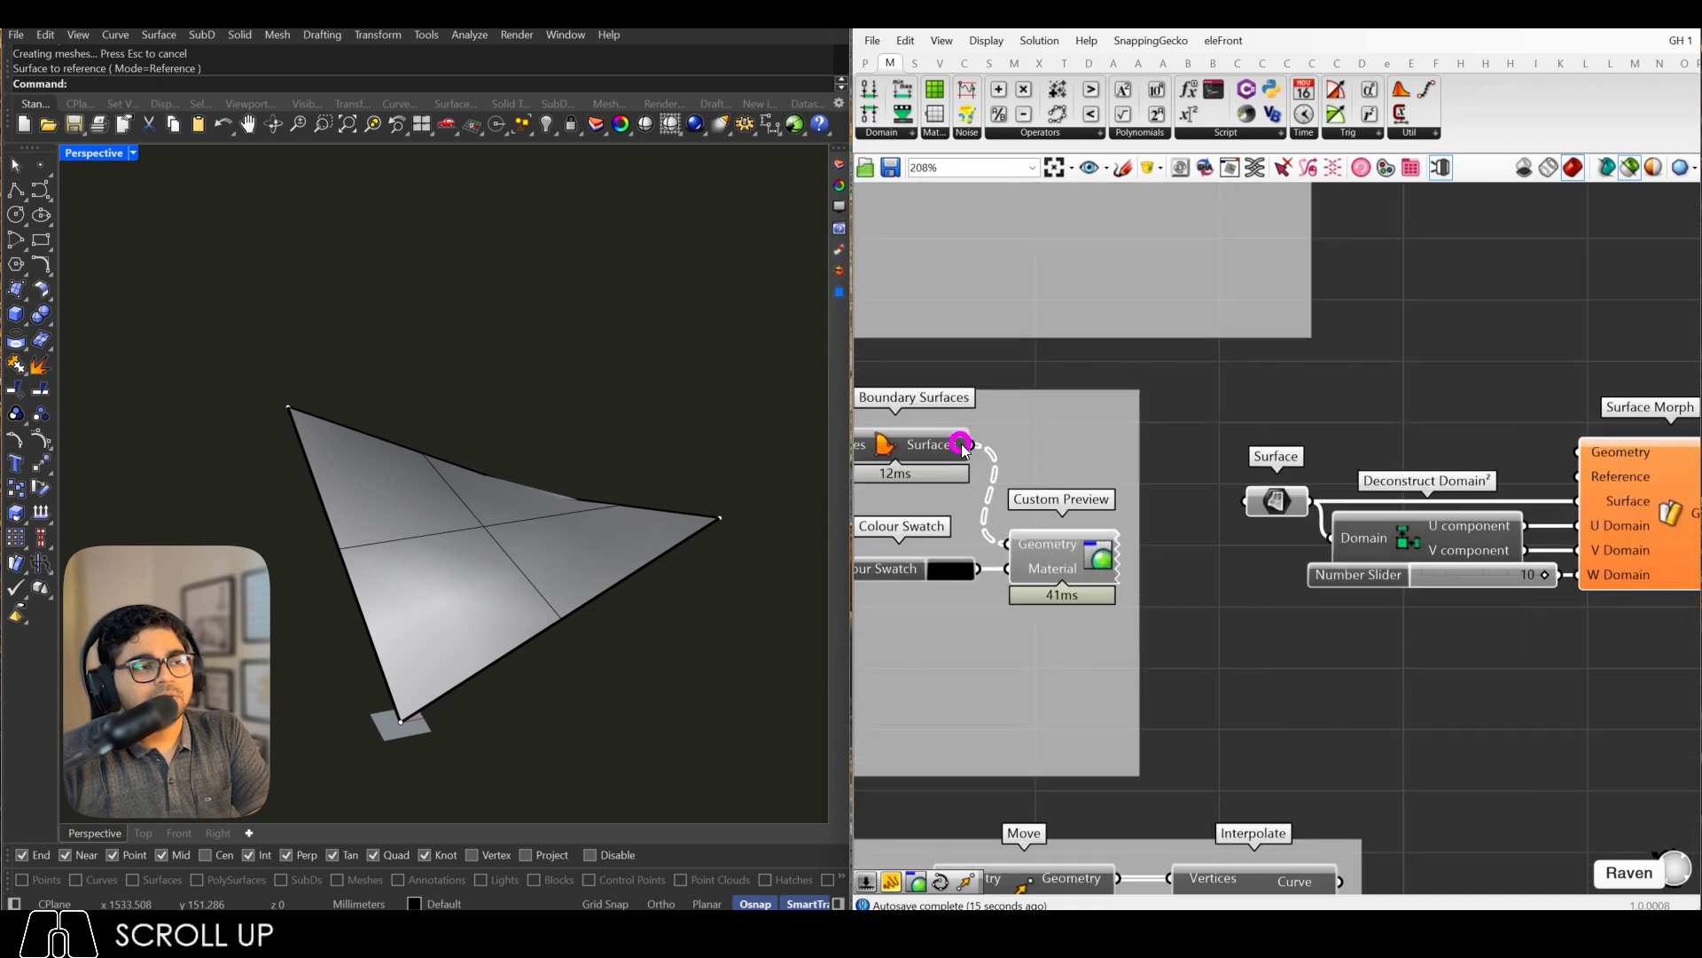
pyautogui.moveTo(965, 449)
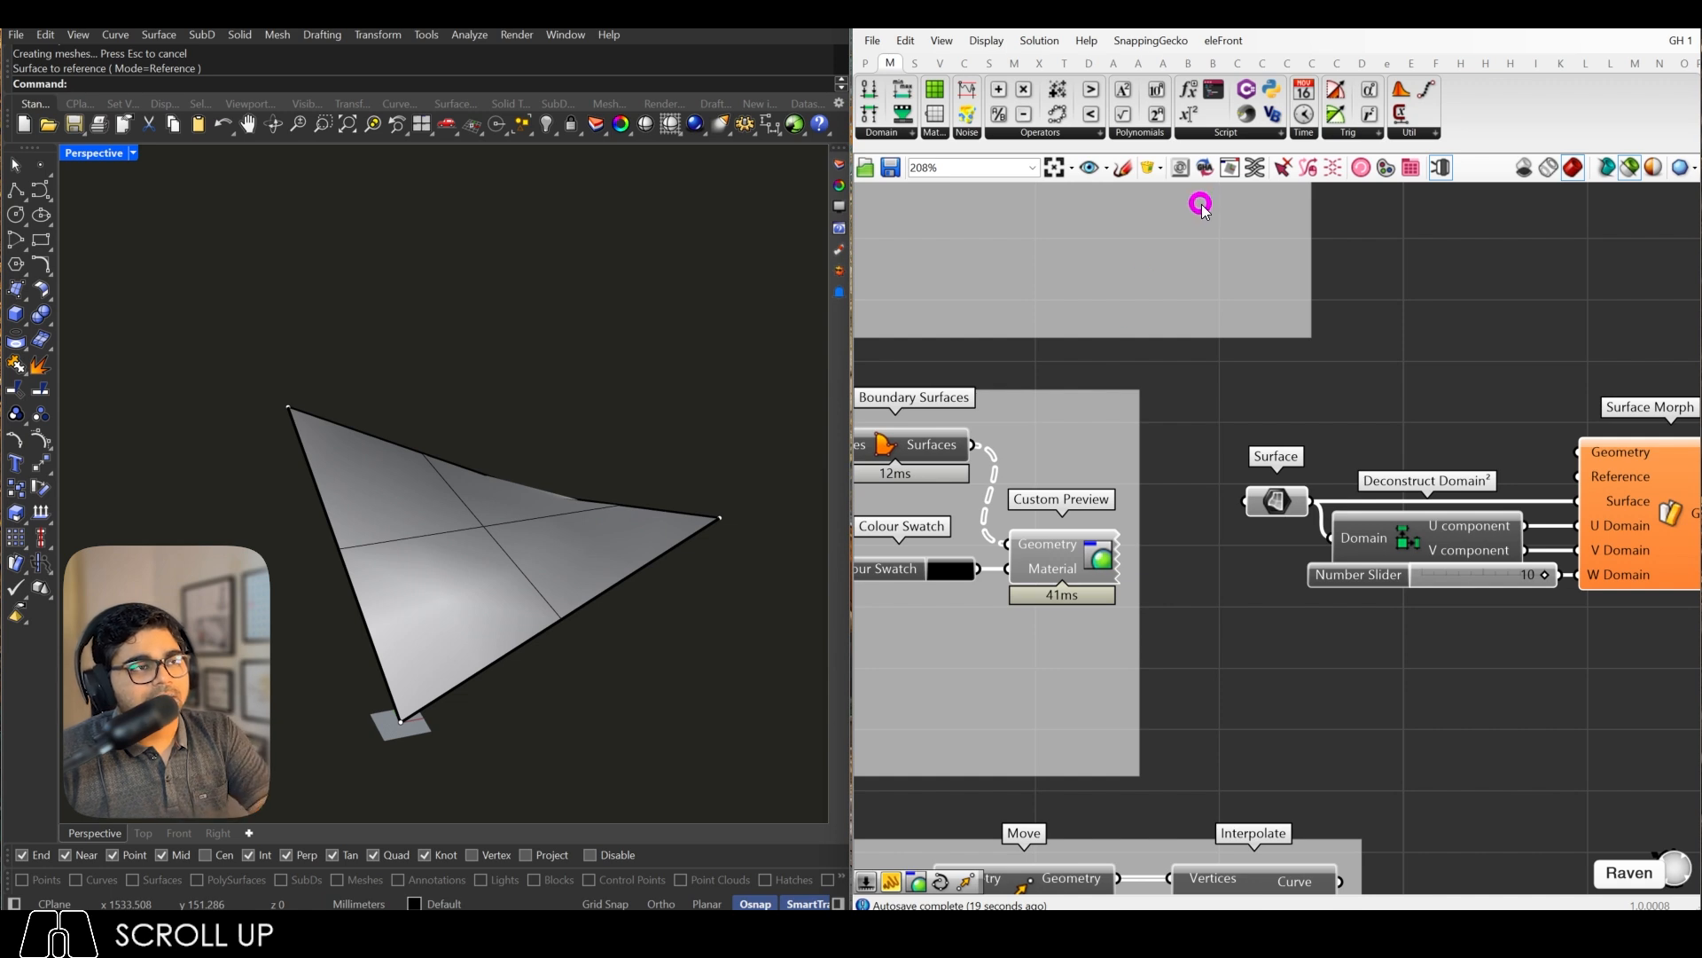
pyautogui.click(916, 64)
pyautogui.moveTo(1256, 89); pyautogui.dragTo(1245, 387)
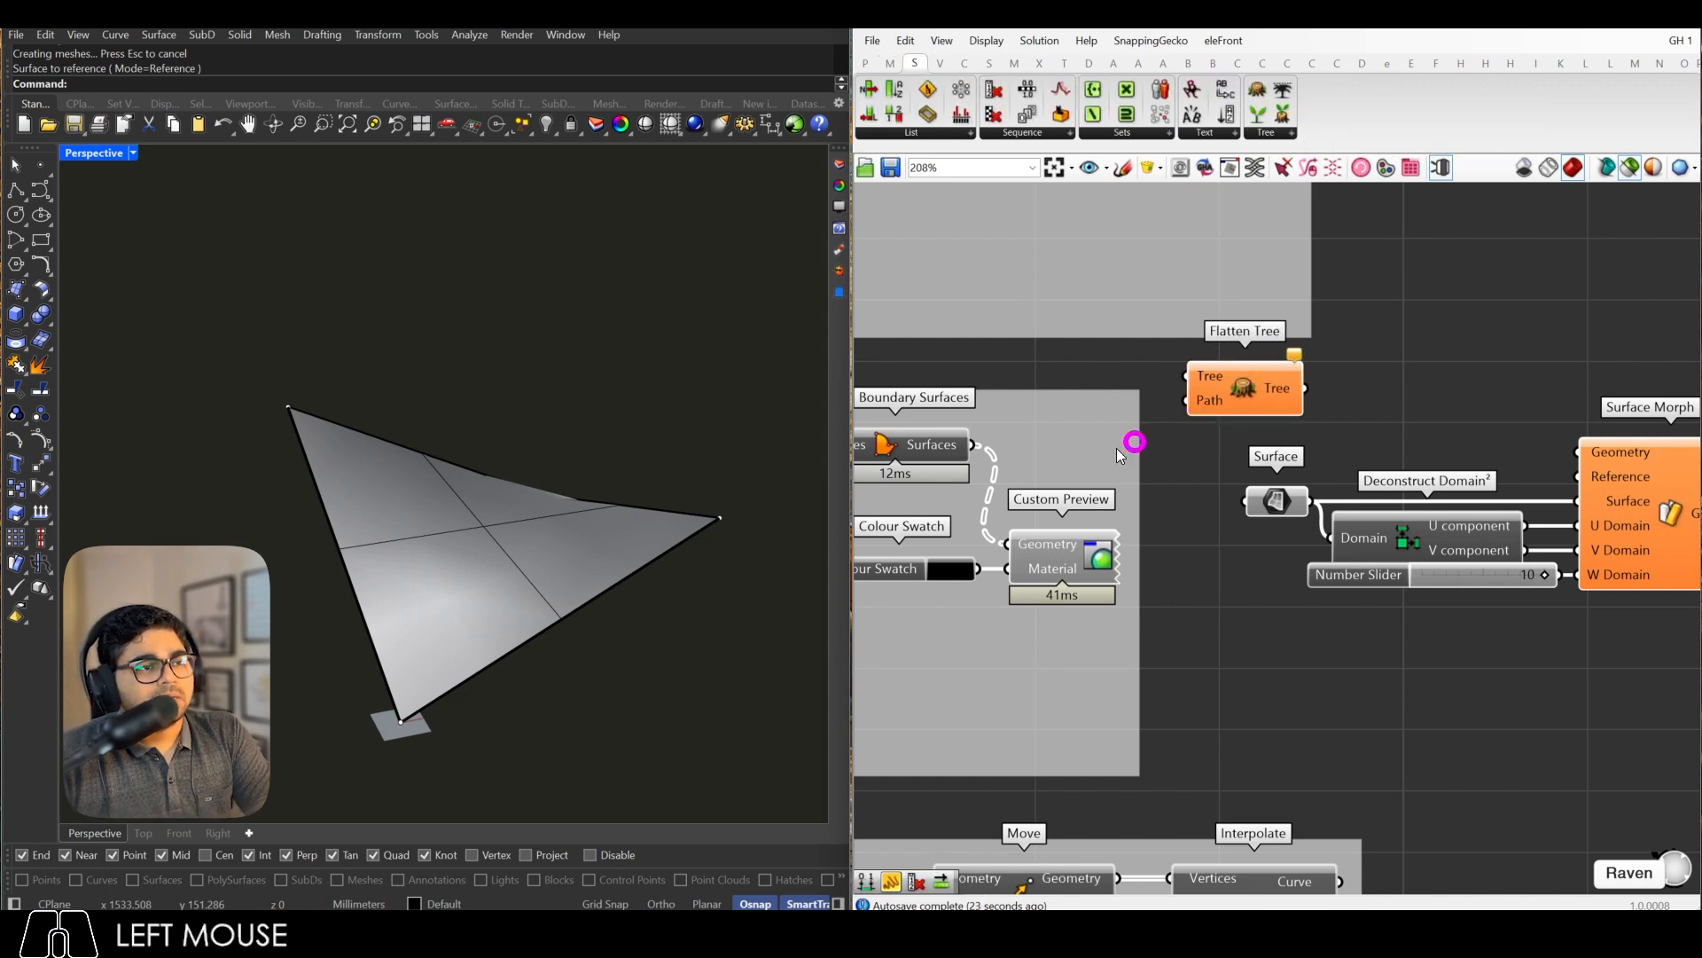
pyautogui.moveTo(973, 444); pyautogui.dragTo(1398, 441)
pyautogui.scroll(-5, 1274, 429)
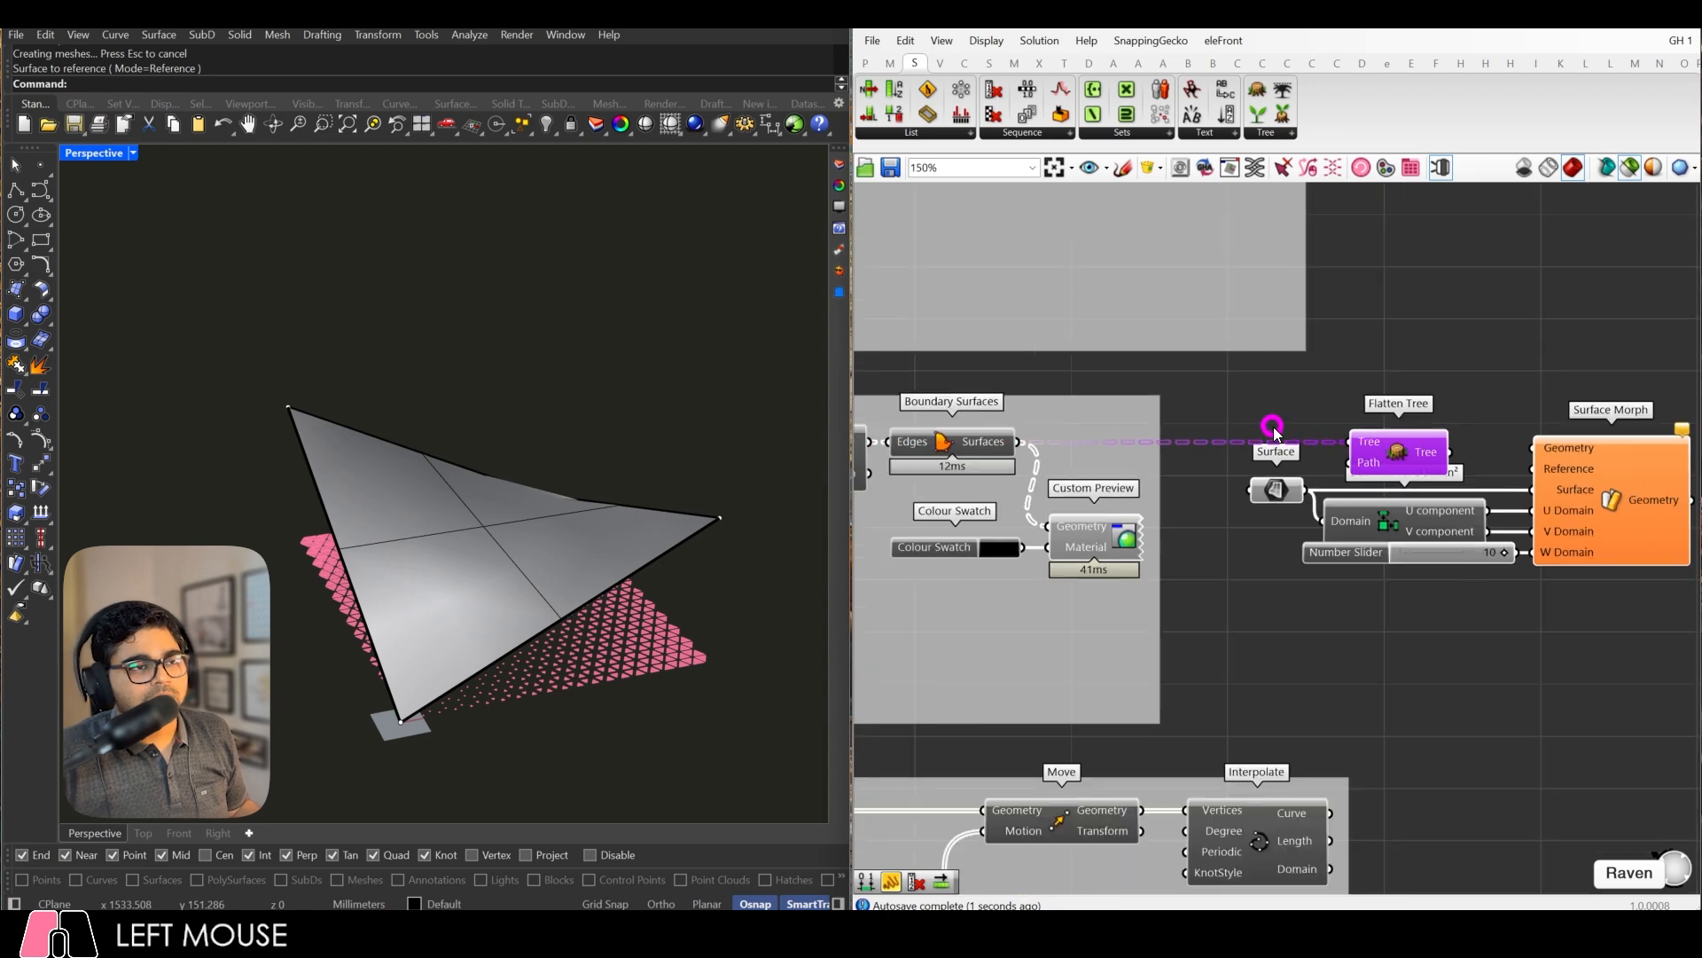
# Step: Move the new morph components clear of the existing groups and connect Flatten Tree's output to Surface Morph's Geometry input
pyautogui.scroll(4, 1527, 530)
pyautogui.moveTo(1456, 538); pyautogui.dragTo(1024, 306)
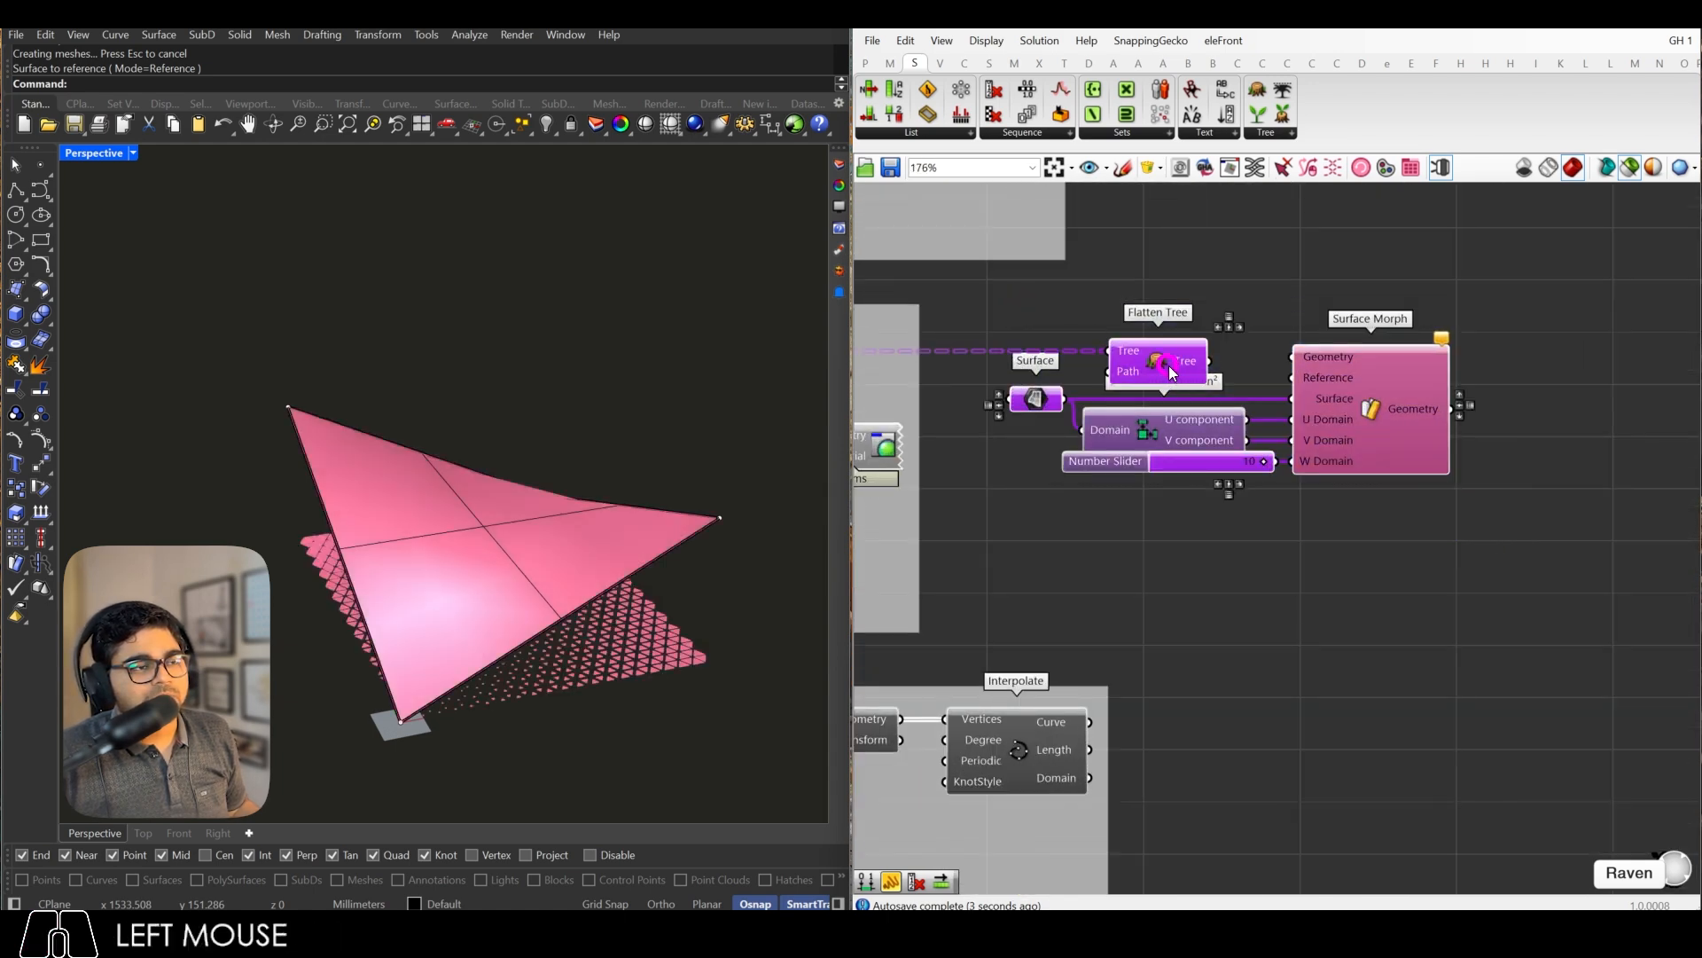
pyautogui.keyDown('shift'); pyautogui.moveTo(1172, 369); pyautogui.dragTo(1559, 386); pyautogui.keyUp('shift')
pyautogui.click(1282, 333)
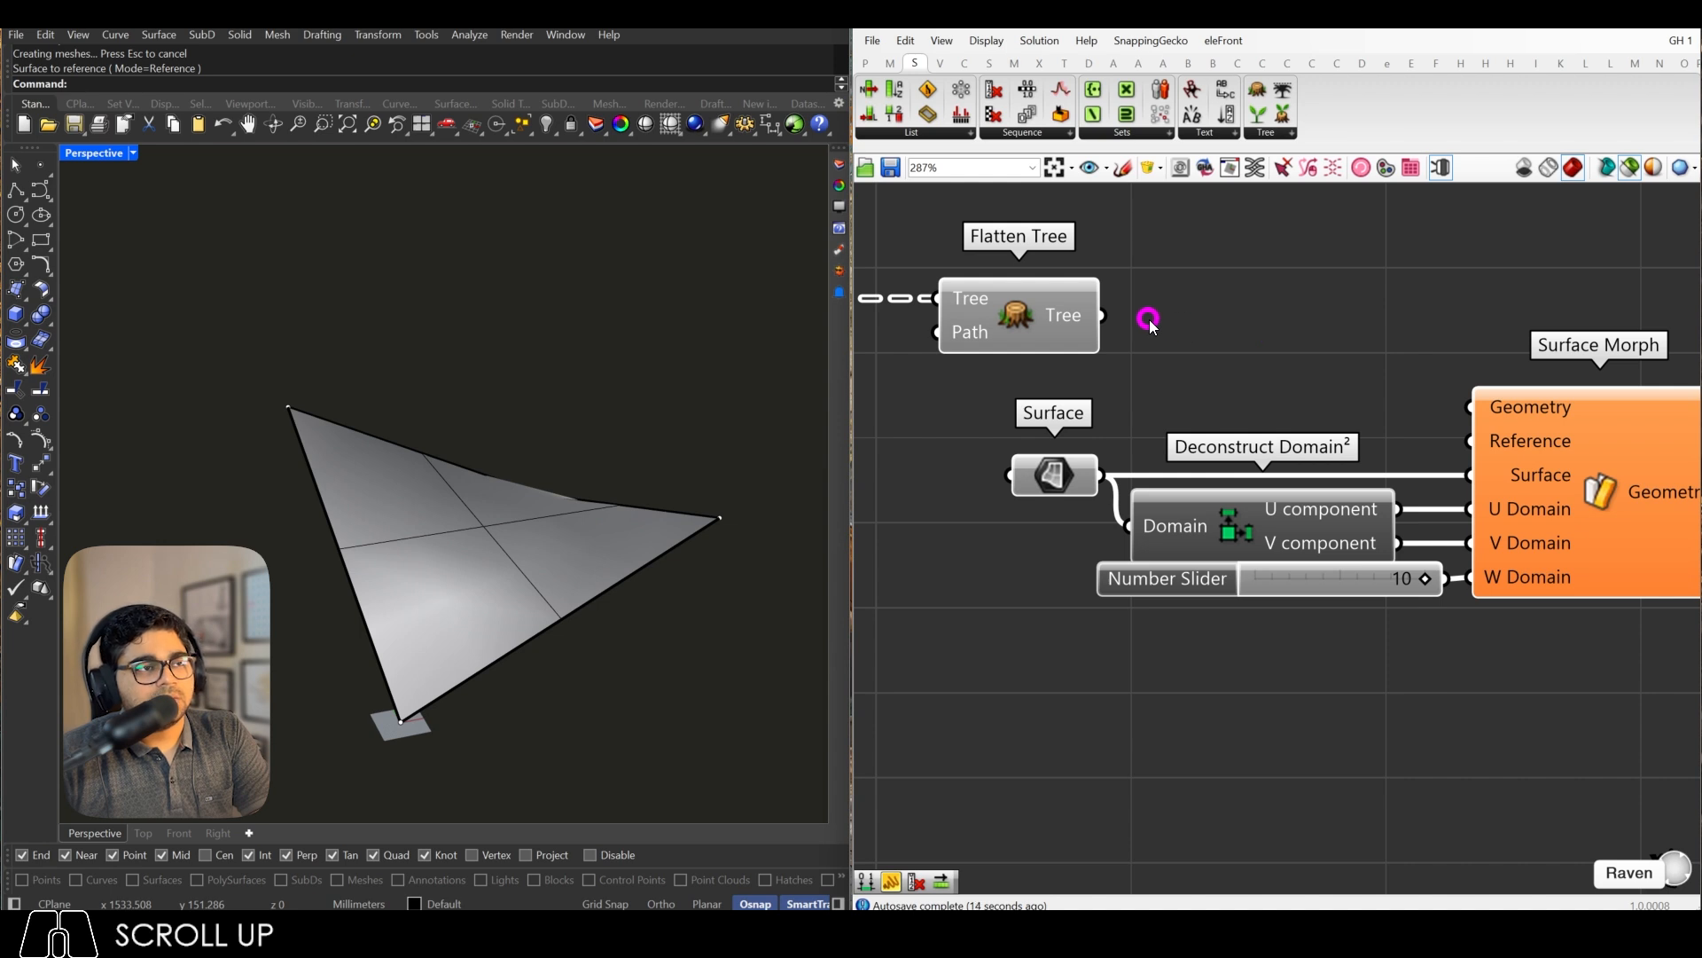
pyautogui.moveTo(1102, 315); pyautogui.dragTo(1487, 364)
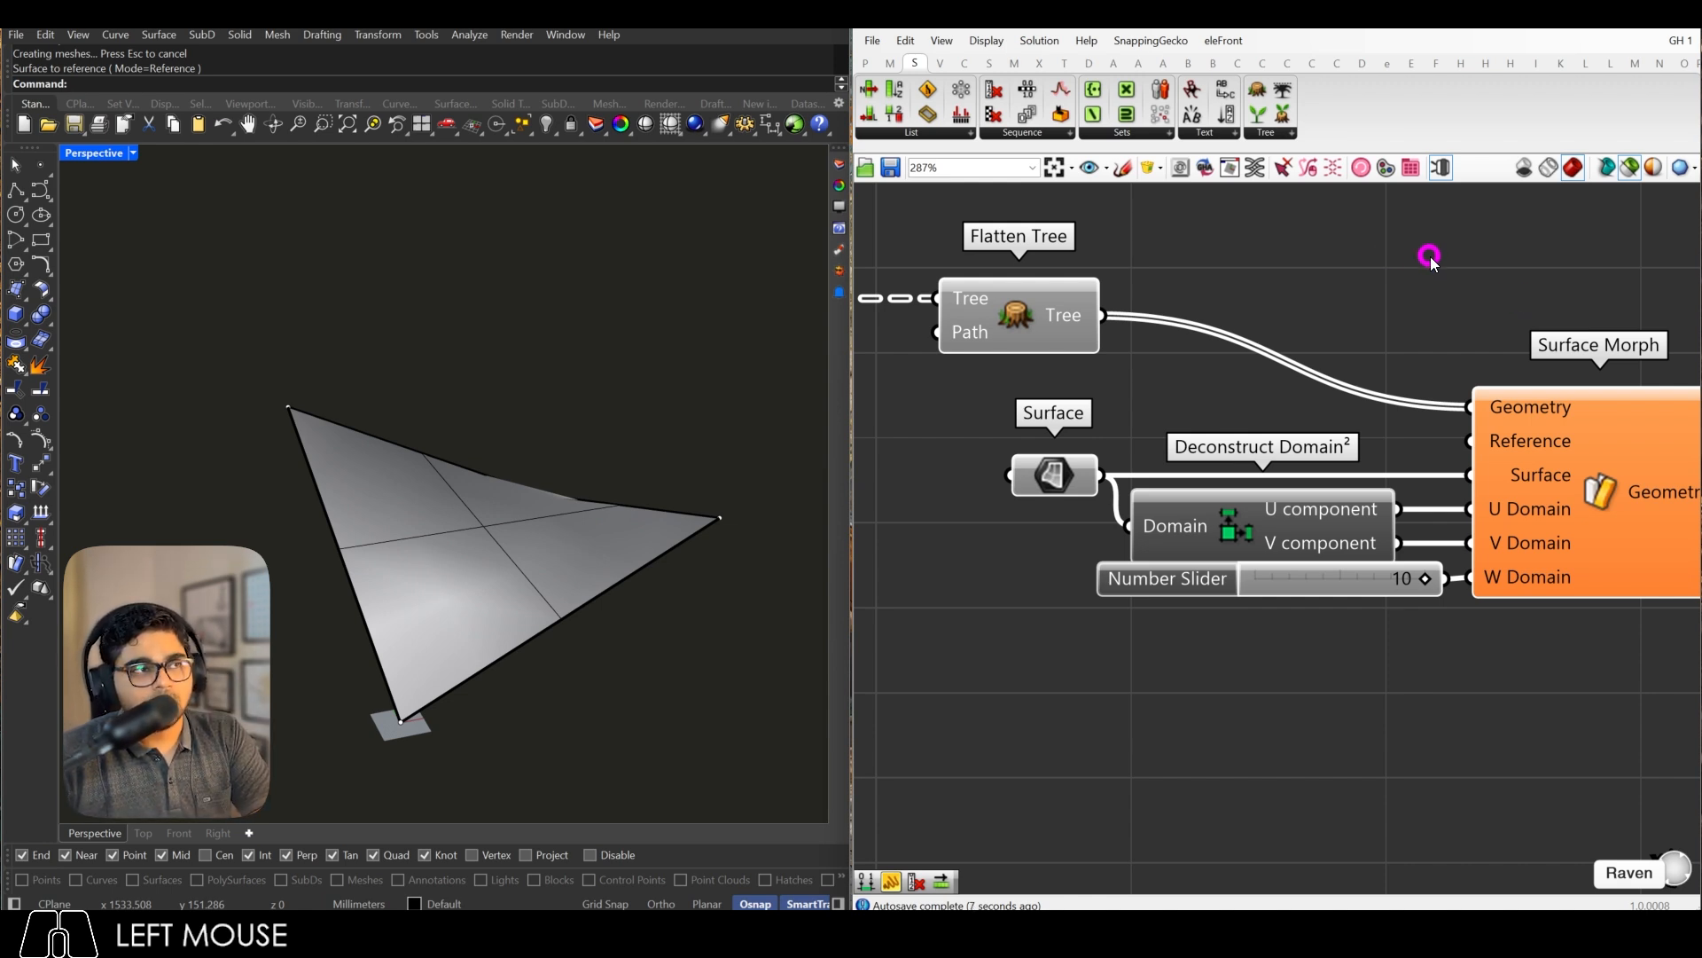
# Step: Add a Bounding Box component between Flatten Tree and Surface Morph, above the Geometry wire
pyautogui.click(989, 63)
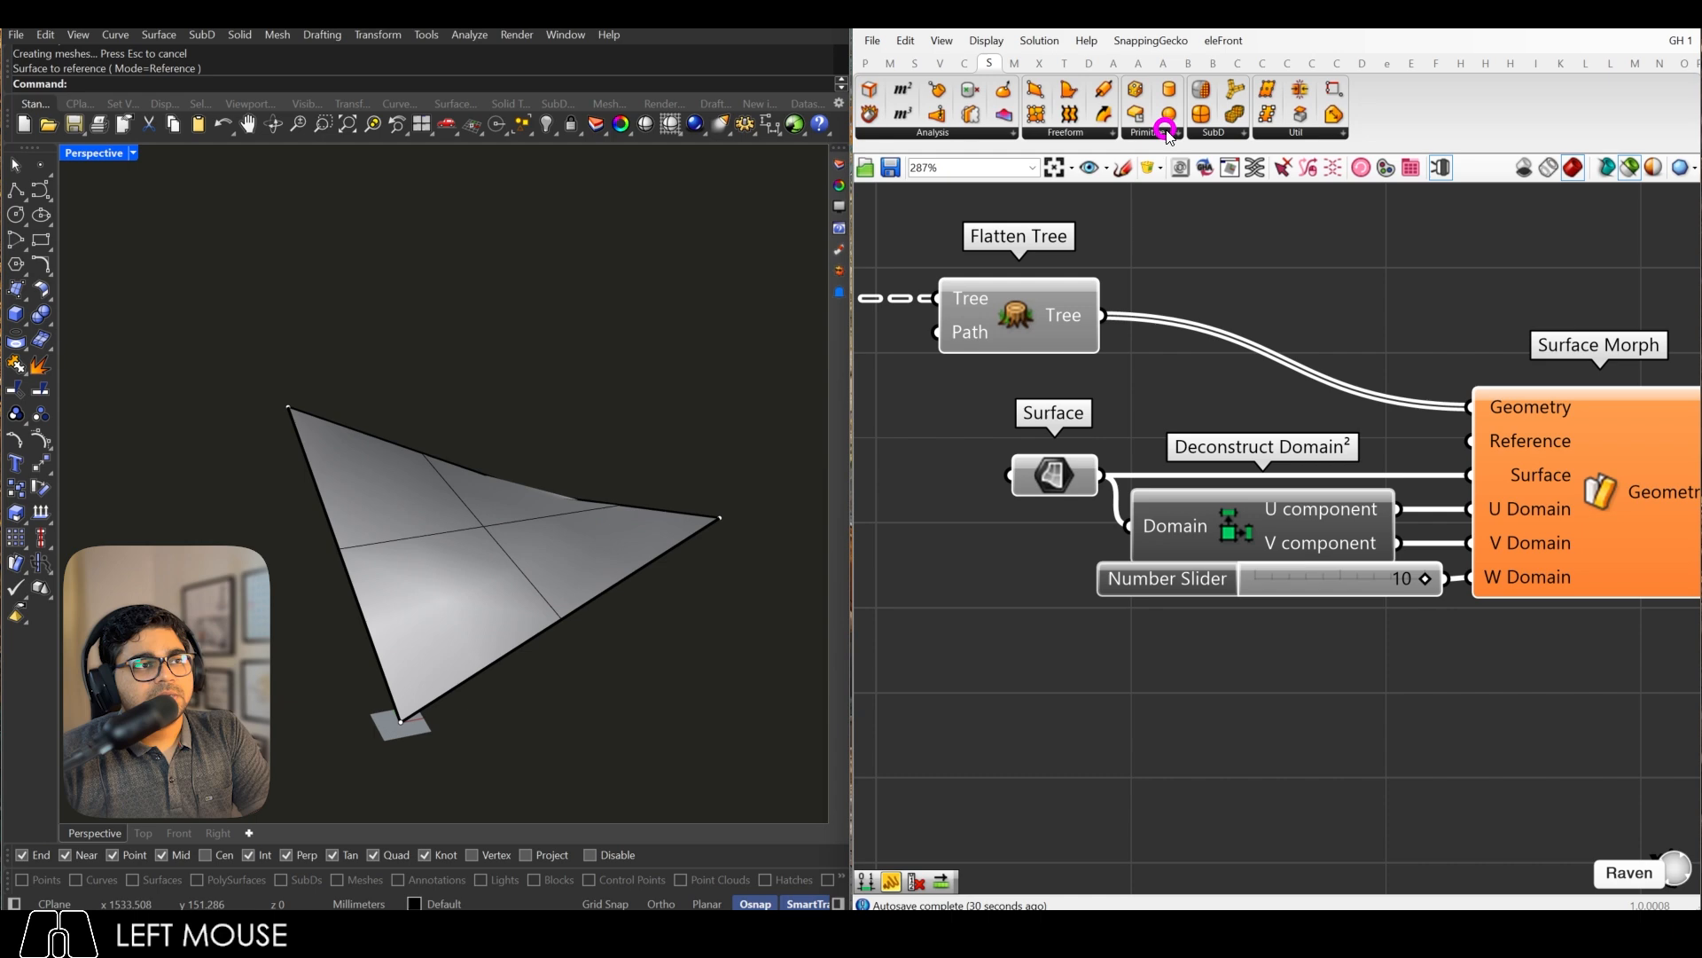
pyautogui.click(1169, 133)
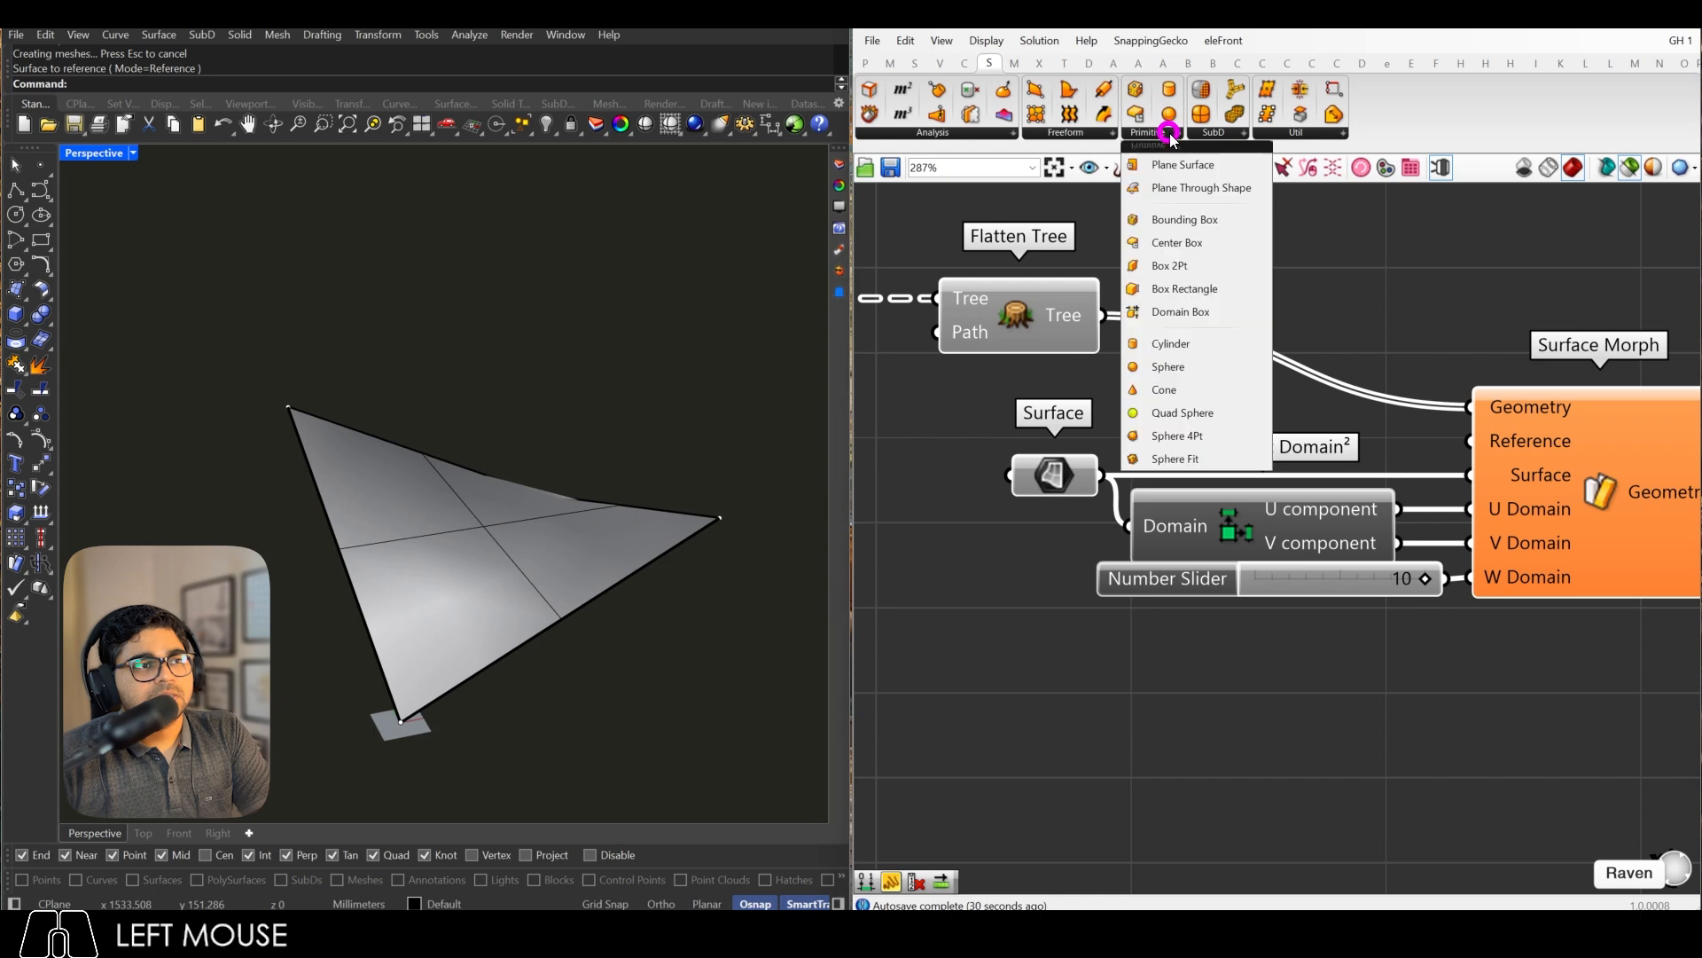
pyautogui.click(1184, 219)
pyautogui.click(1308, 266)
# Step: Connect Flatten Tree to the Bounding Box Content input and its first Box output to Surface Morph's Reference input
pyautogui.scroll(-2, 1268, 371)
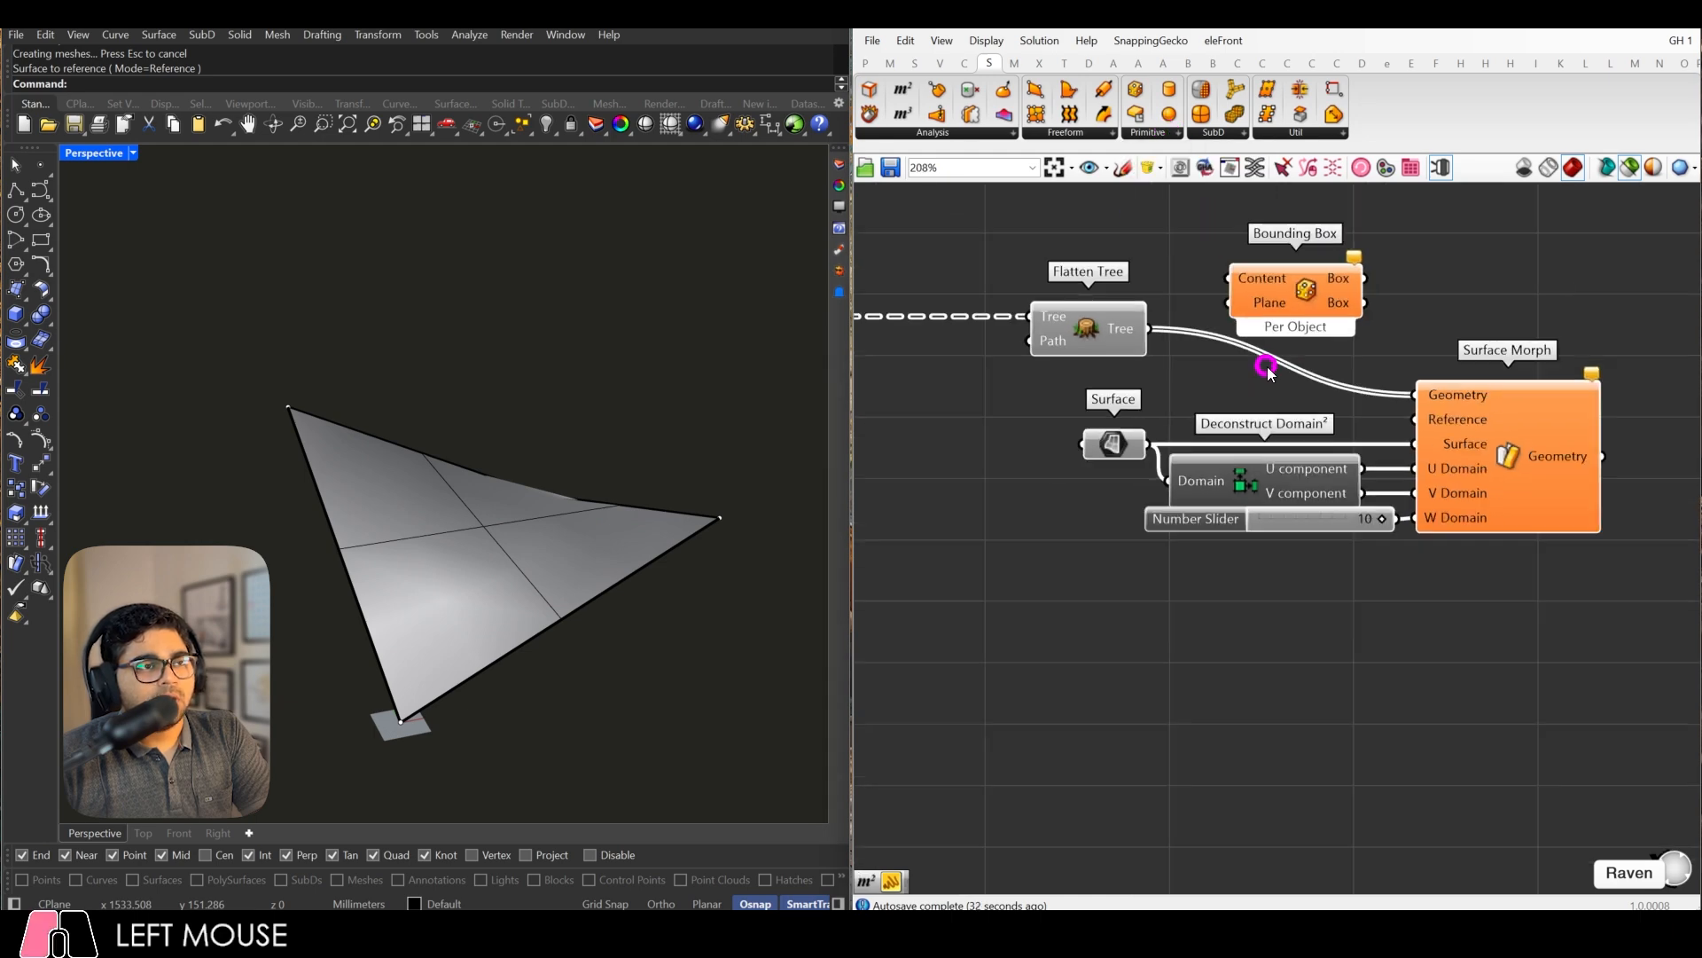
pyautogui.scroll(3, 1182, 274)
pyautogui.moveTo(1159, 364); pyautogui.dragTo(1275, 289)
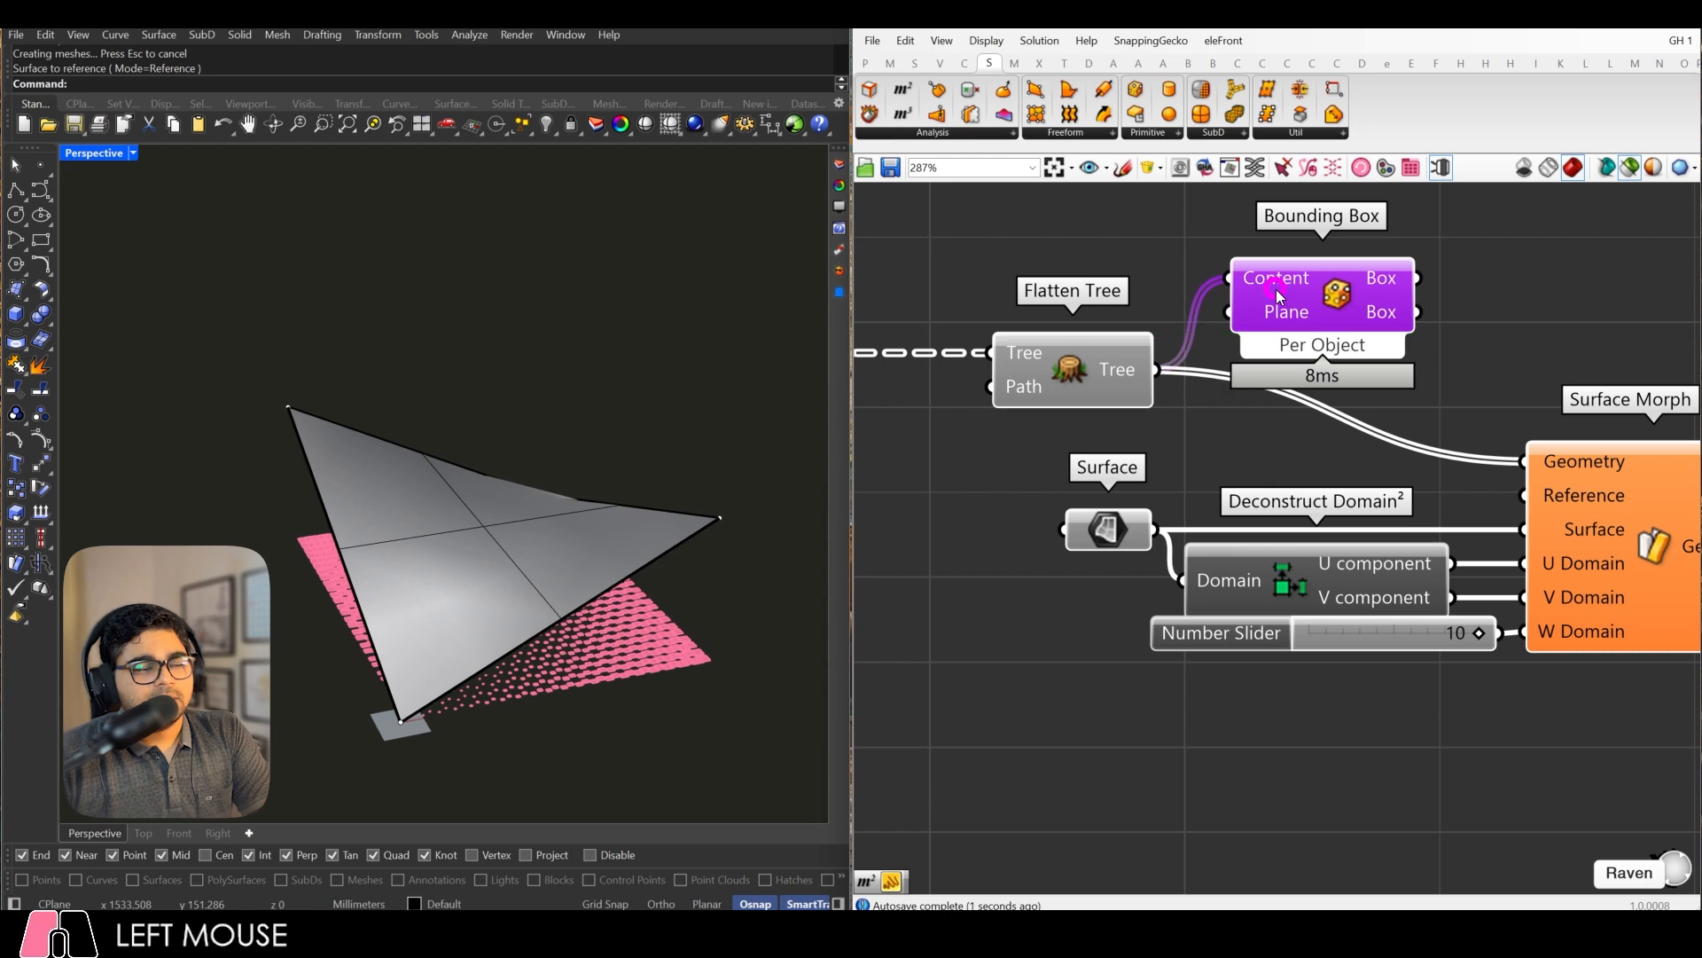
pyautogui.scroll(-2, 1452, 296)
pyautogui.click(1417, 298)
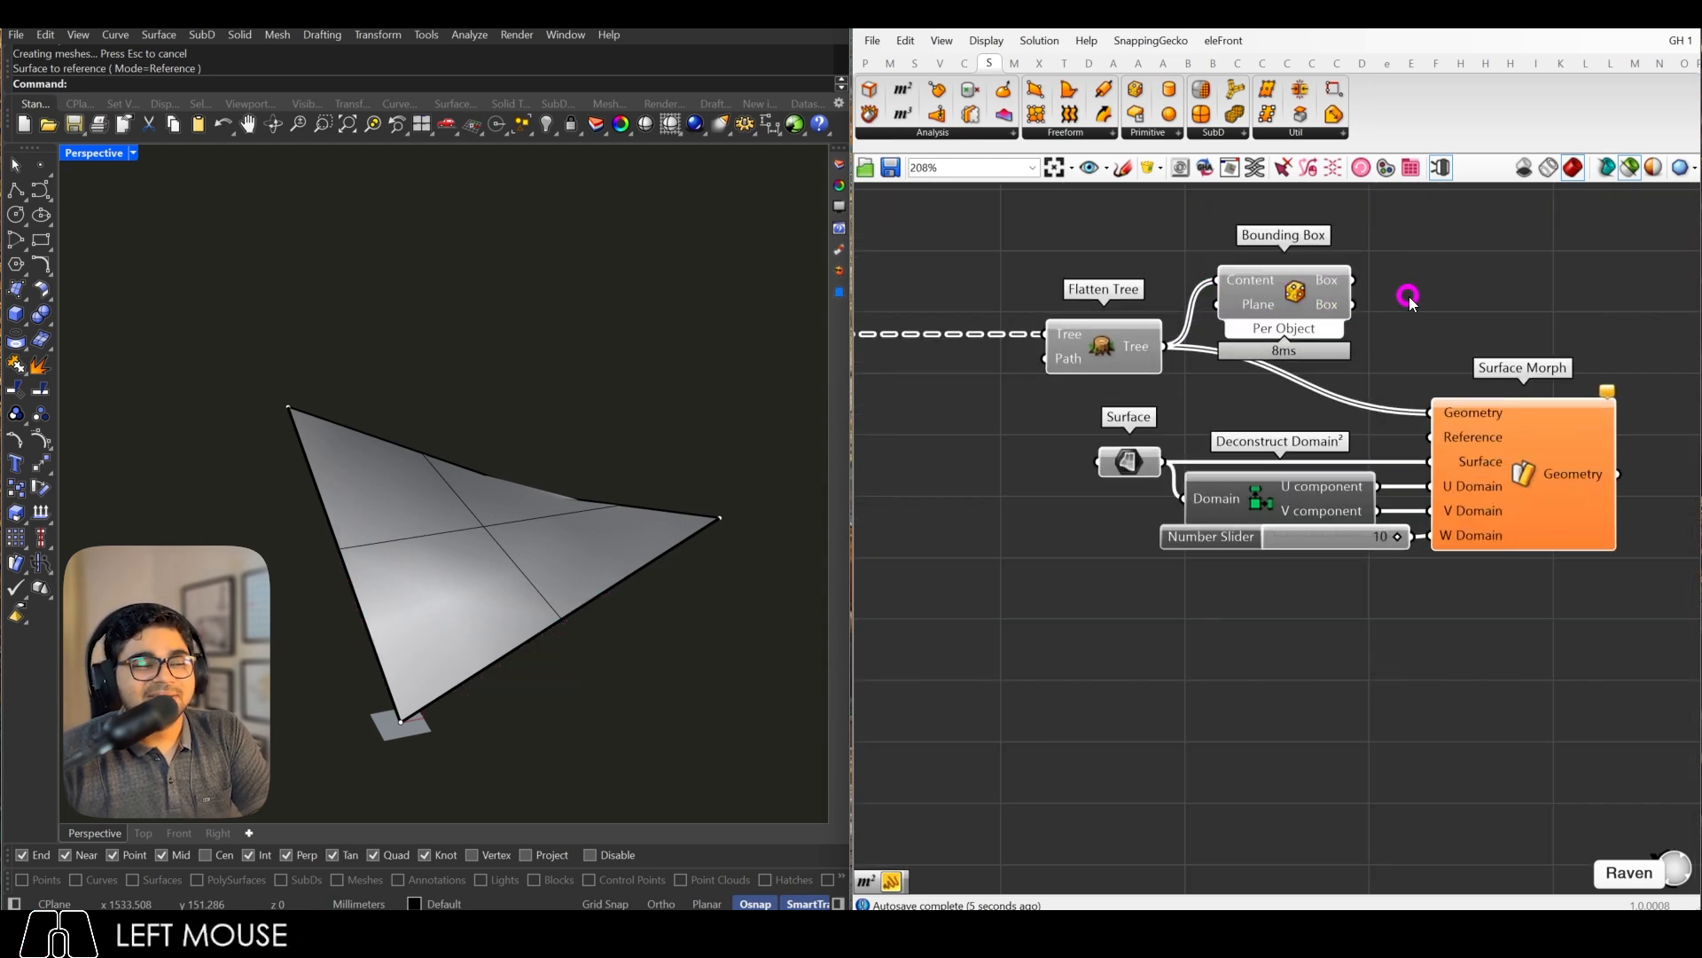
pyautogui.moveTo(1360, 283); pyautogui.dragTo(1430, 437)
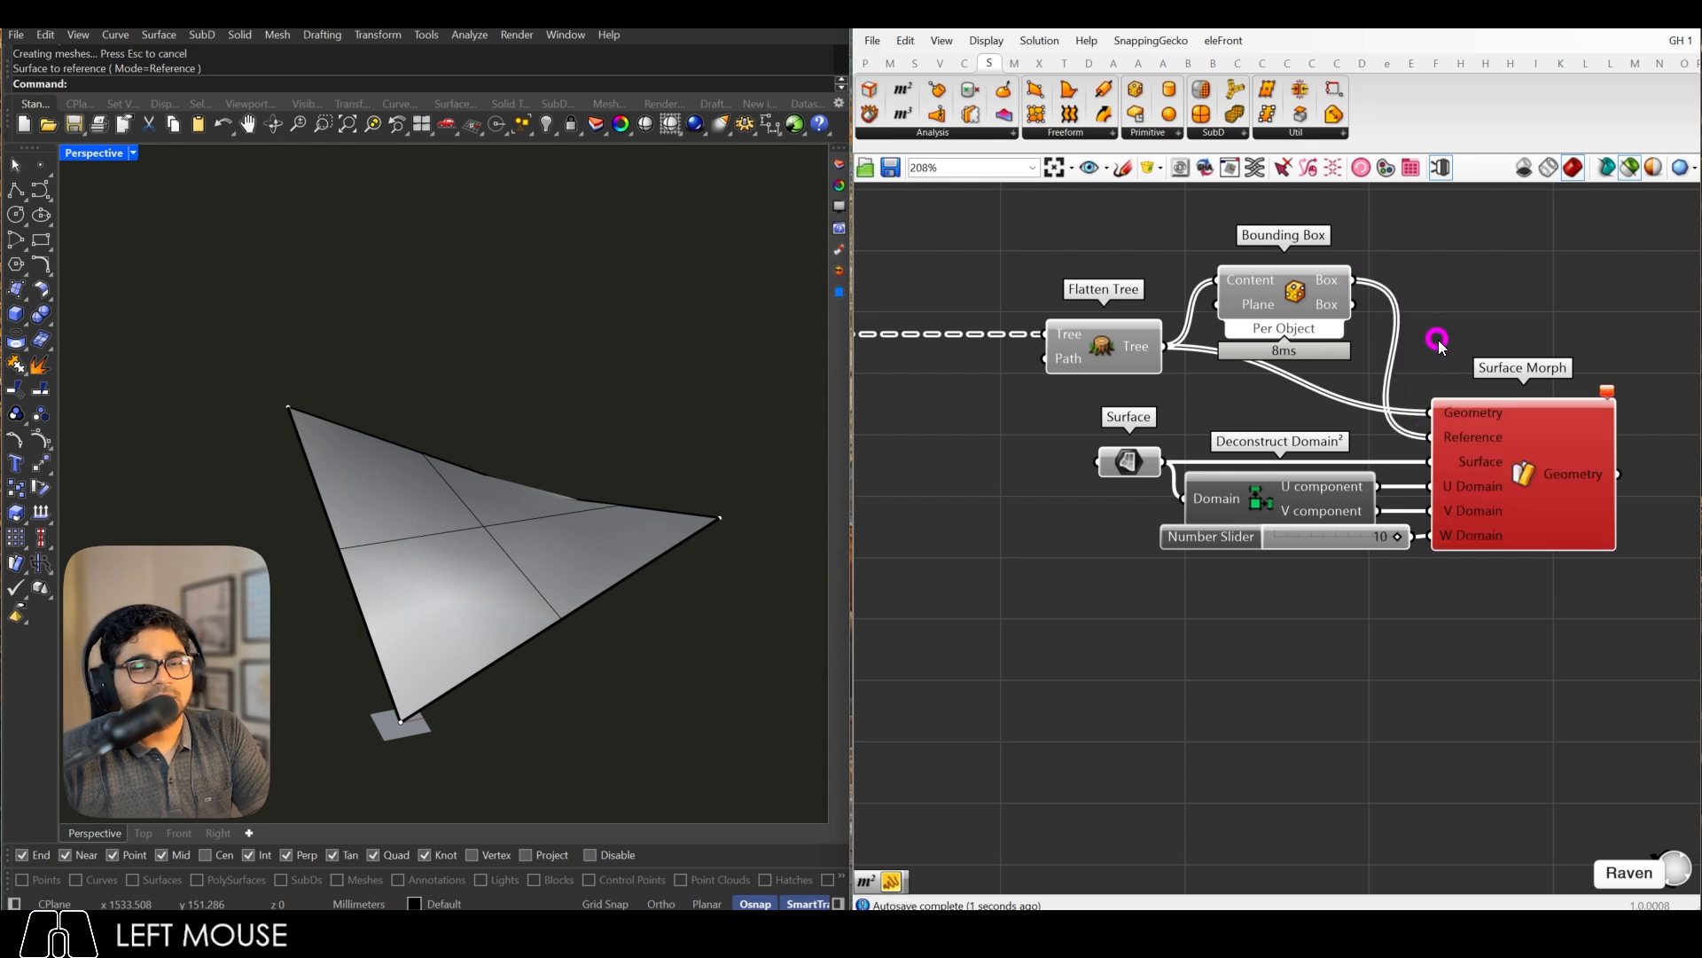
# Step: Check the Surface Morph error and move Flatten Tree away from Bounding Box to make room for new components
pyautogui.scroll(-2, 1490, 391)
pyautogui.scroll(3, 1413, 403)
pyautogui.click(1417, 408)
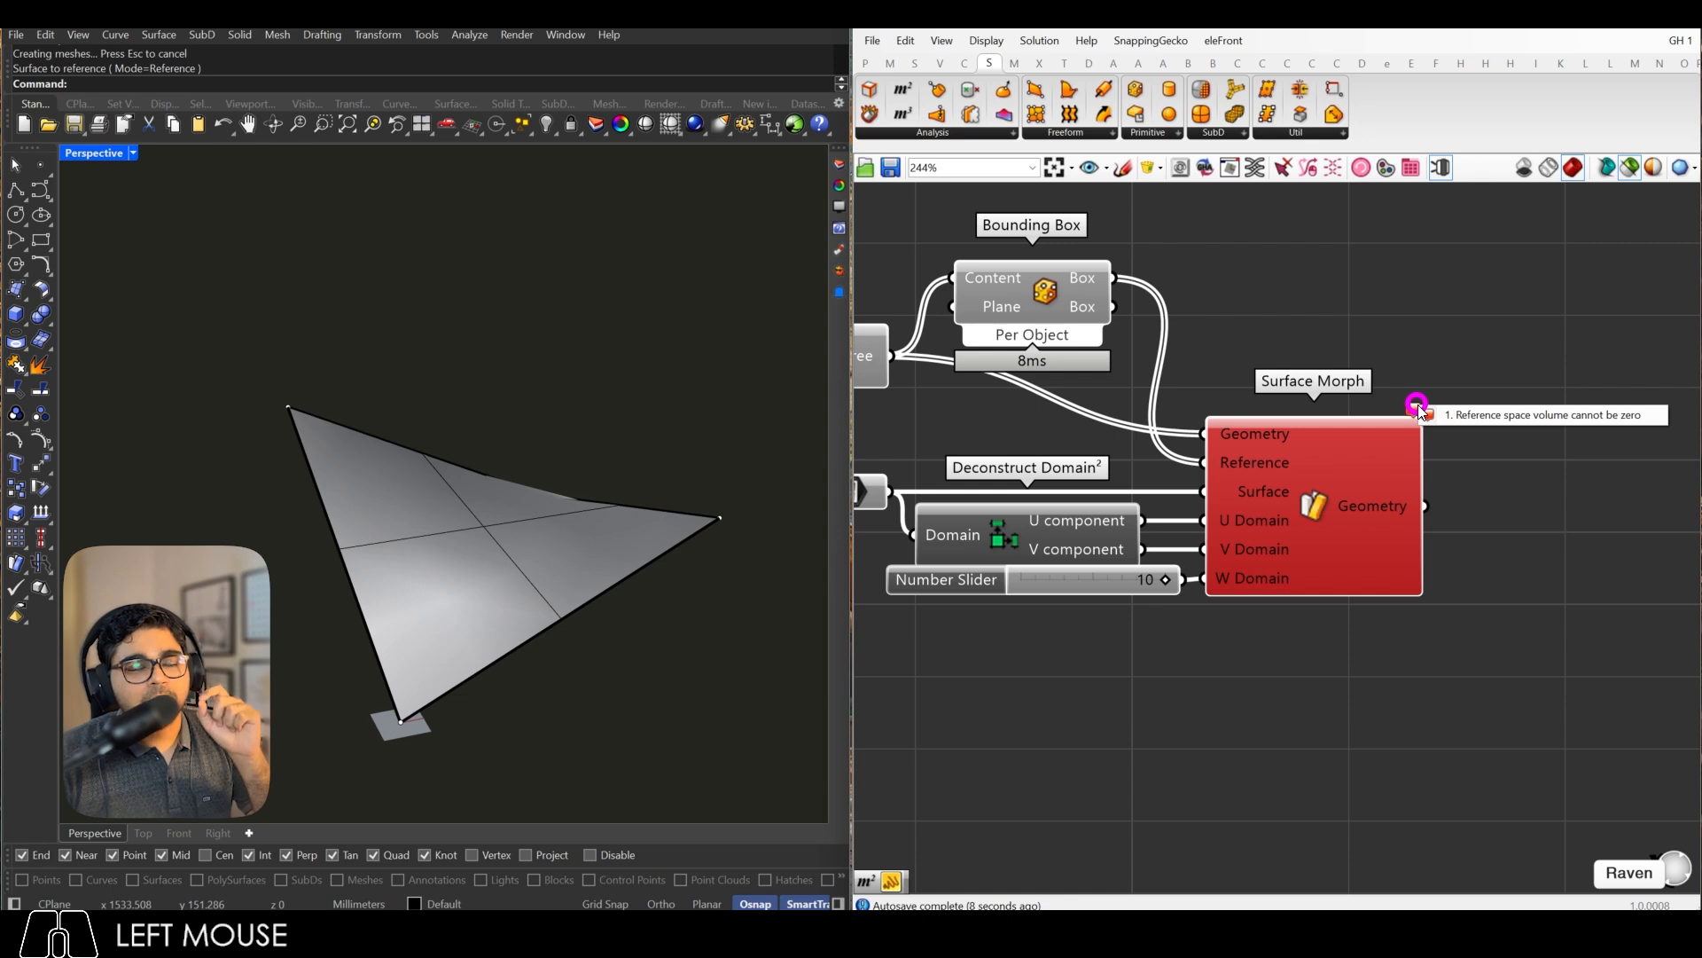
pyautogui.scroll(-3, 1512, 391)
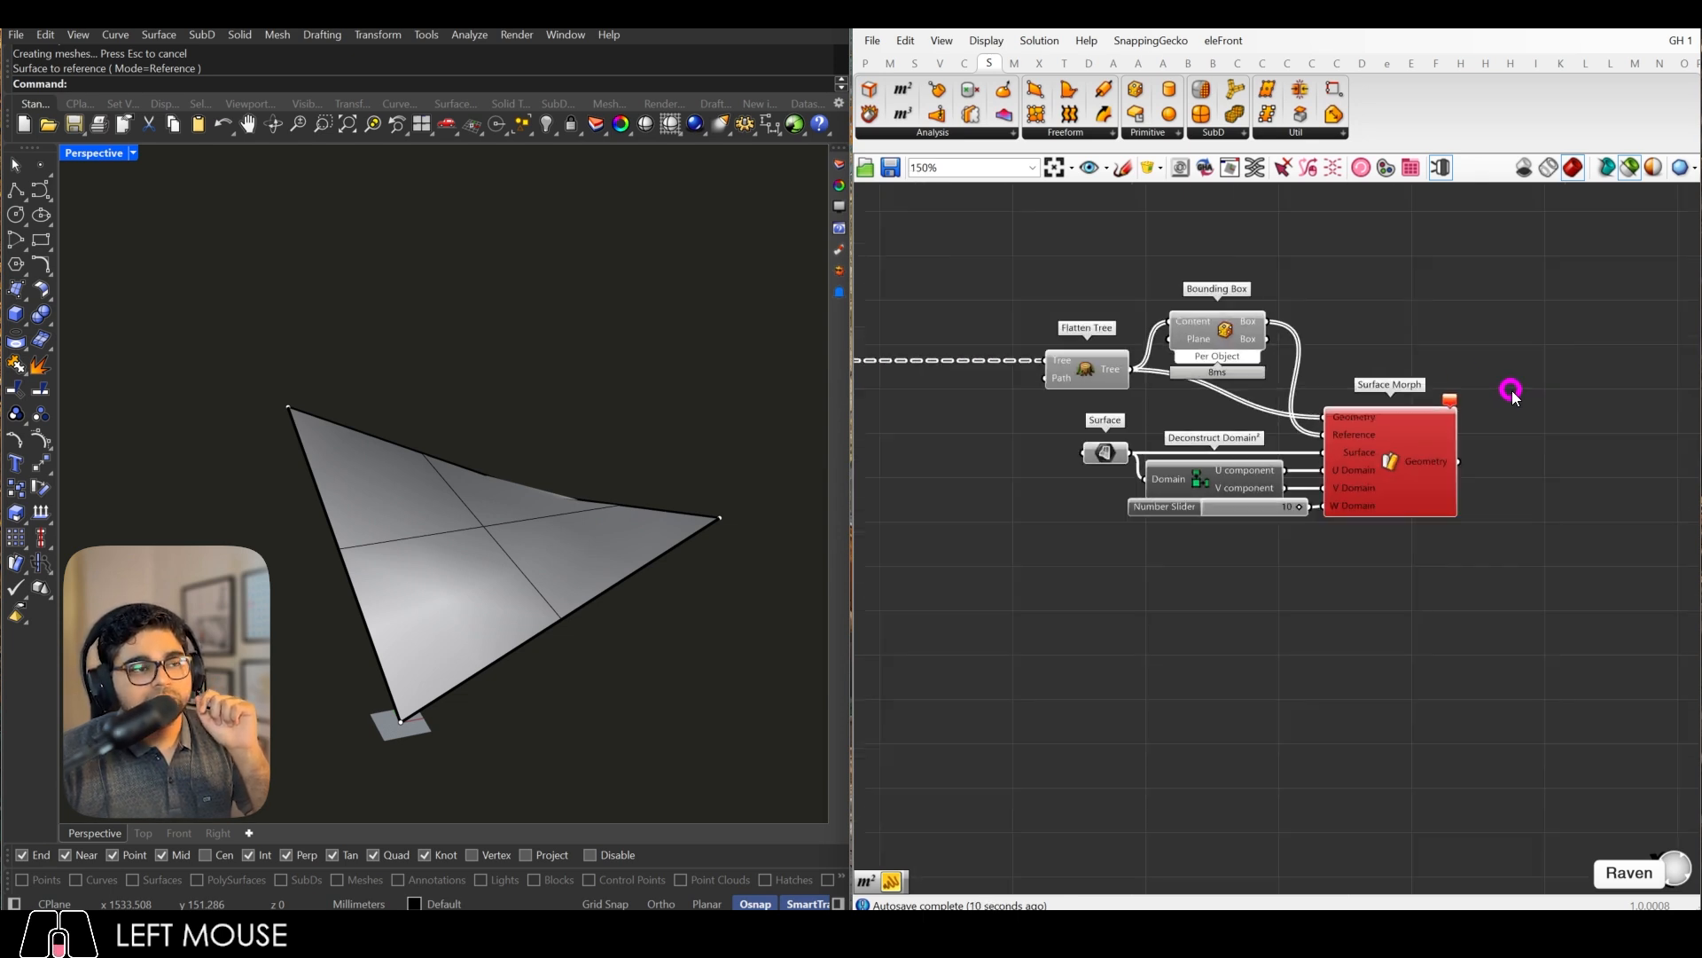
pyautogui.moveTo(1102, 376)
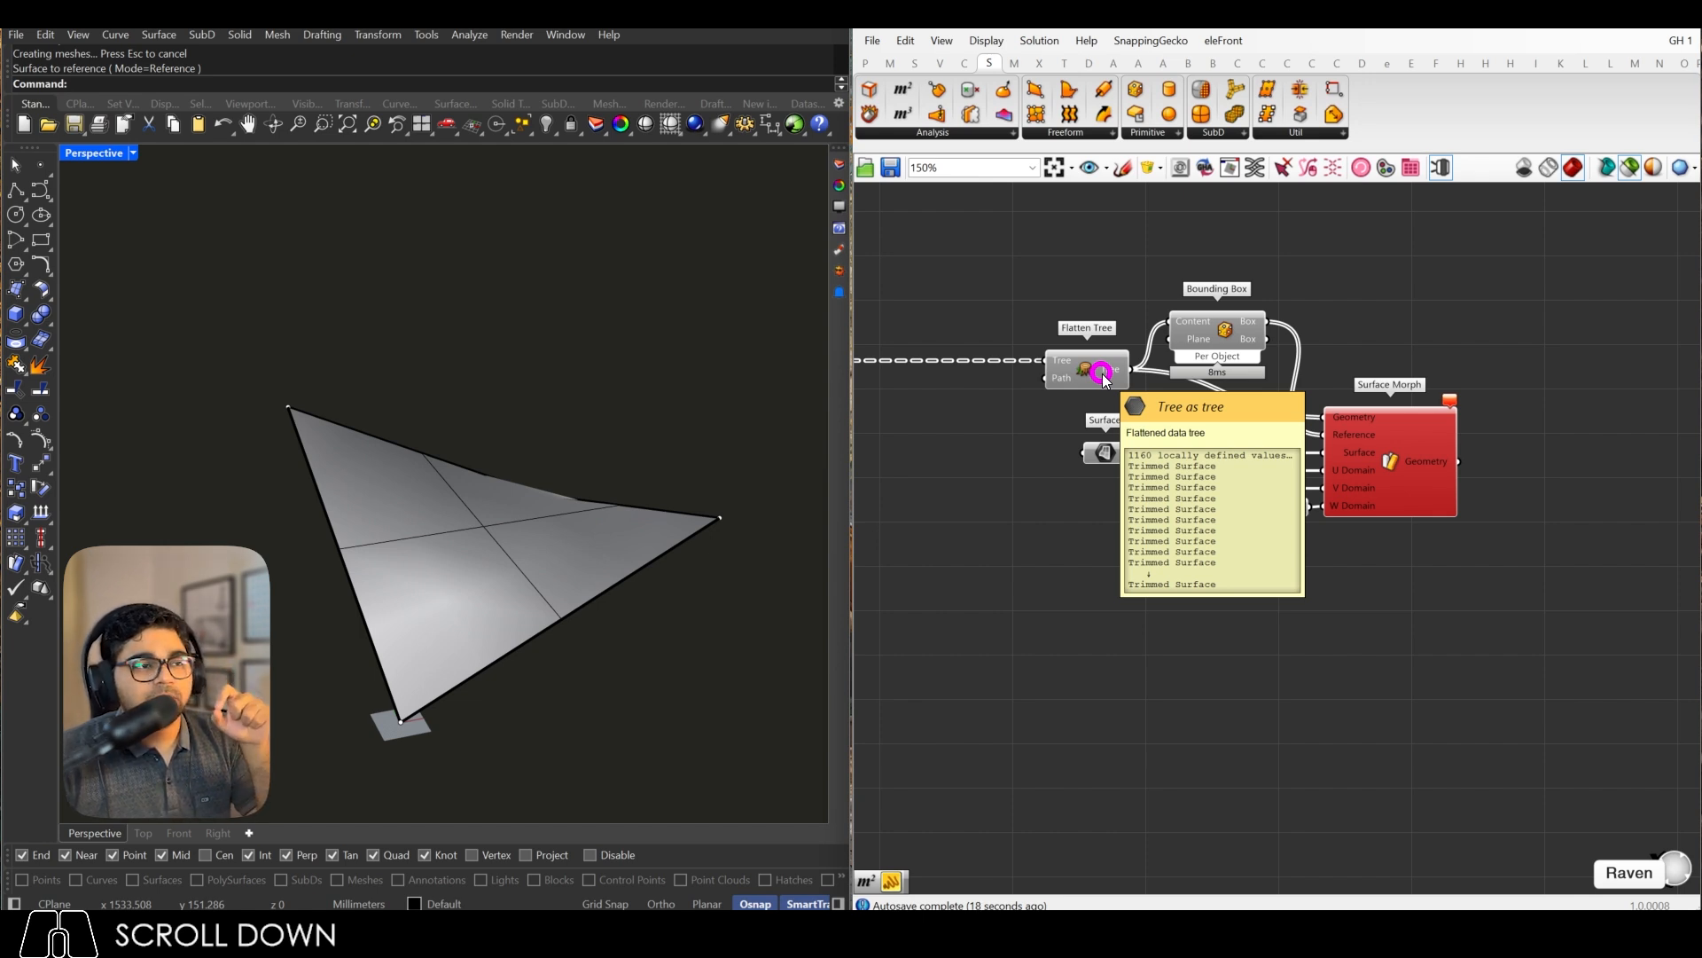
pyautogui.moveTo(1104, 376); pyautogui.dragTo(949, 419)
pyautogui.click(1027, 352)
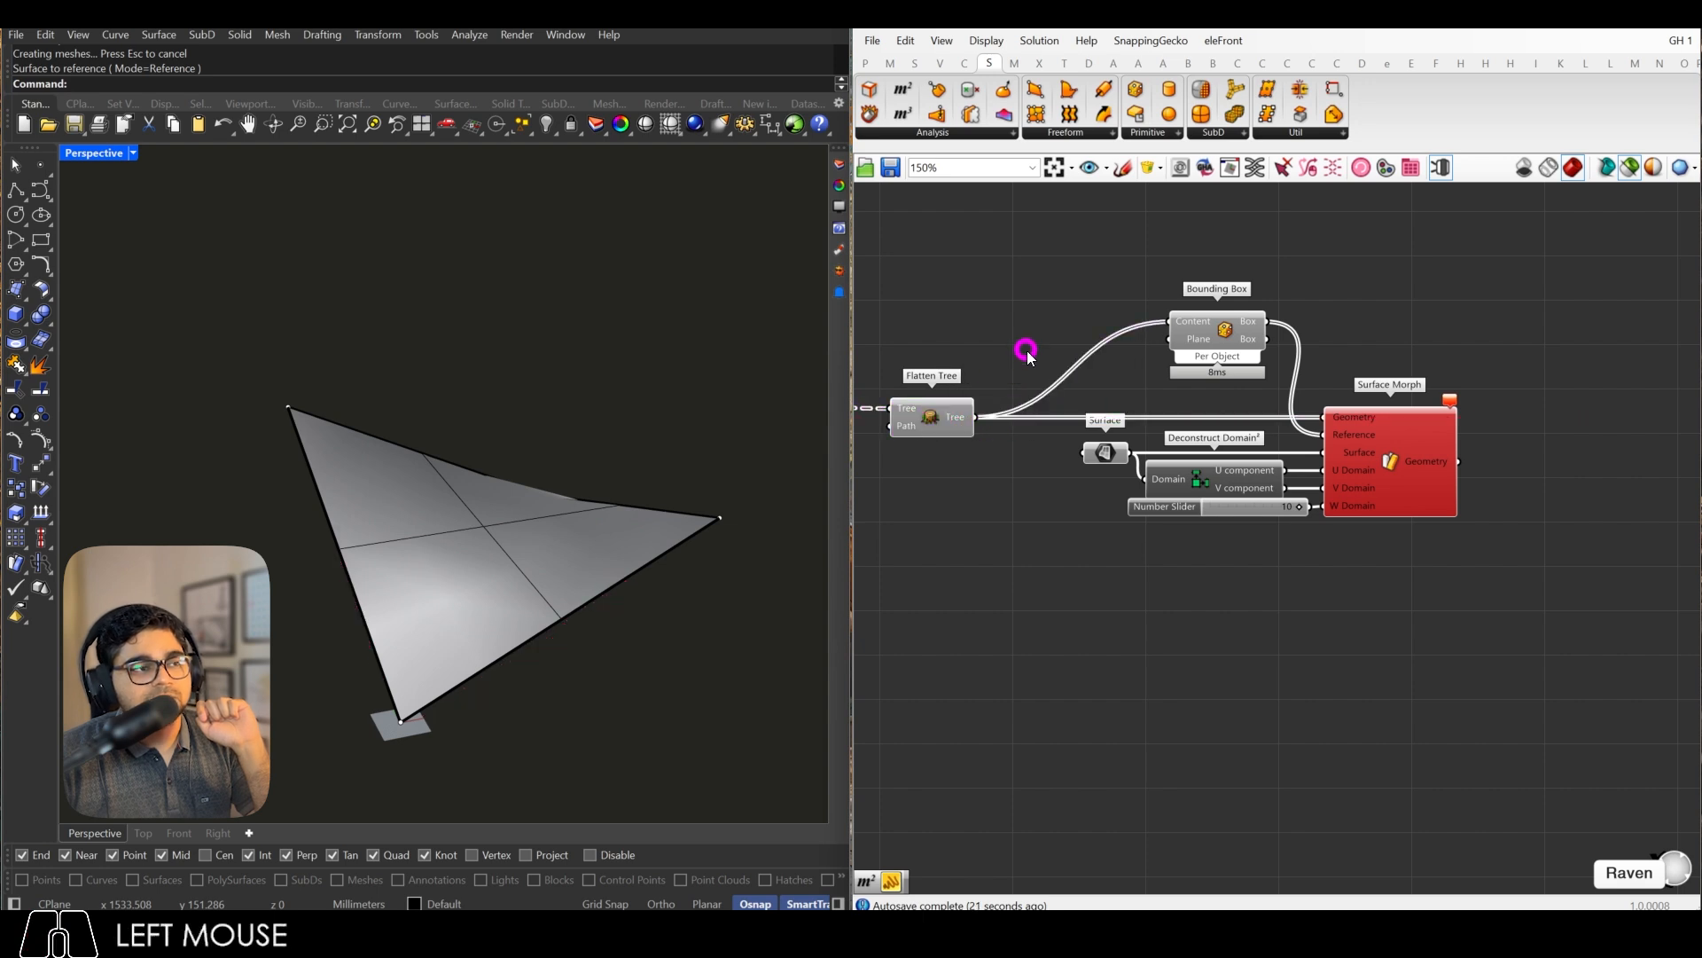
# Step: Add an Extrude component above the wires between Flatten Tree and Bounding Box, with a Unit Z vector component beside it
pyautogui.click(1087, 133)
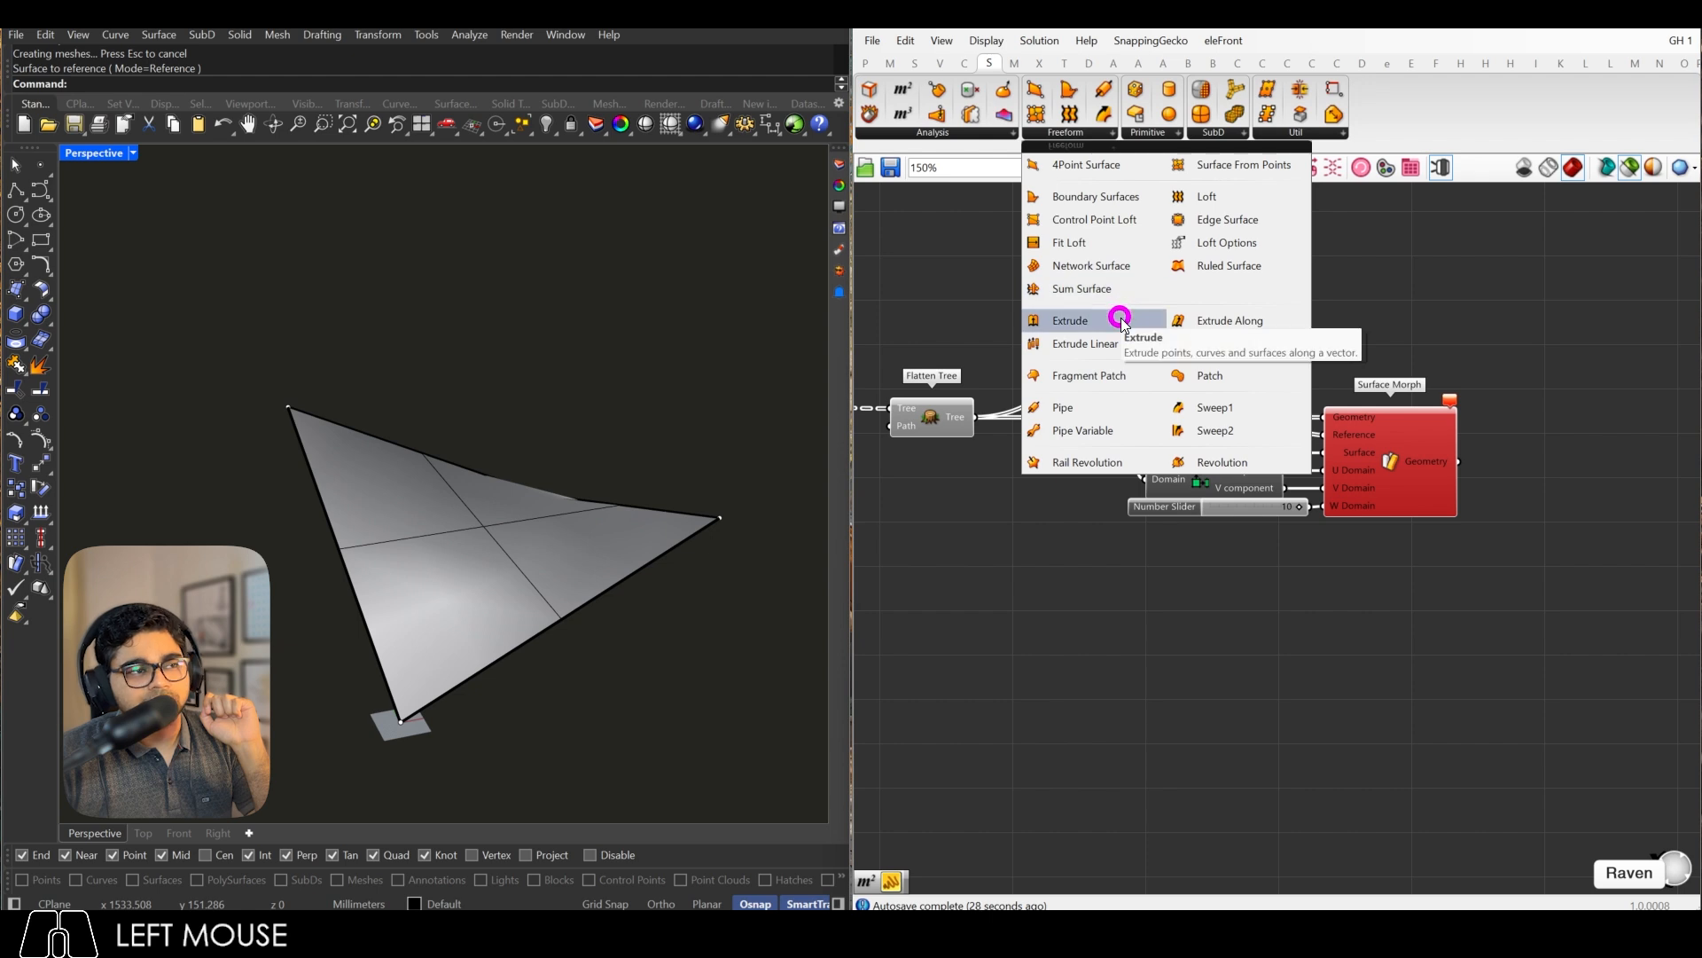
pyautogui.moveTo(1121, 320); pyautogui.dragTo(1058, 309)
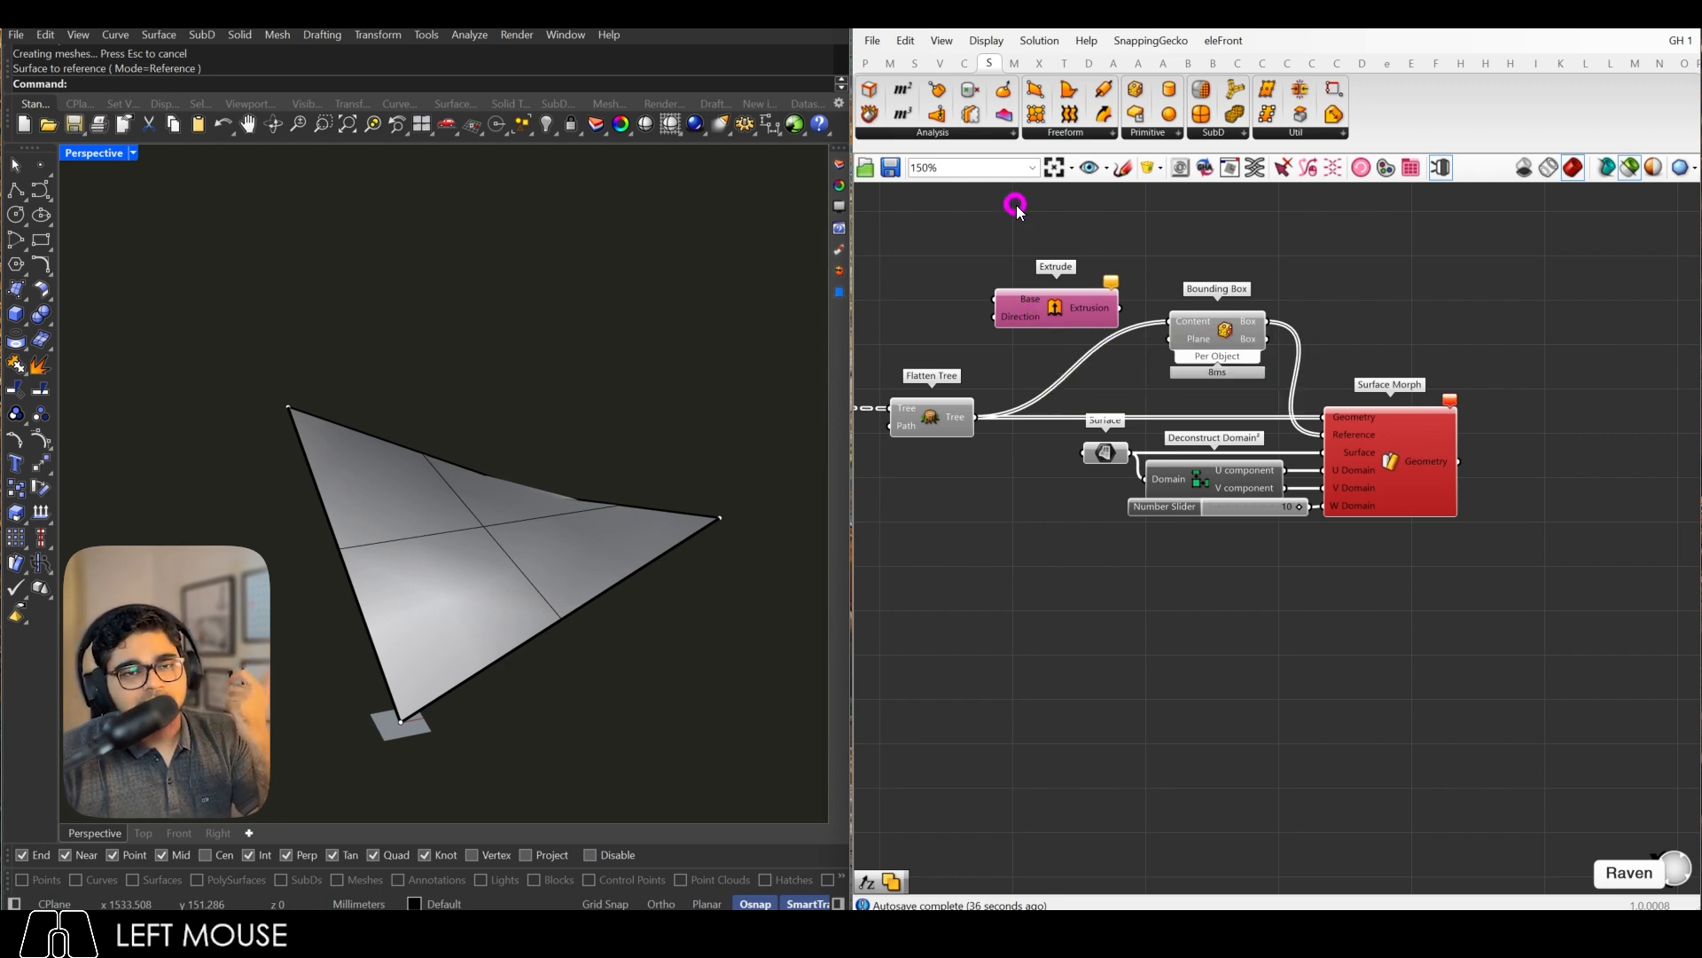
pyautogui.click(945, 66)
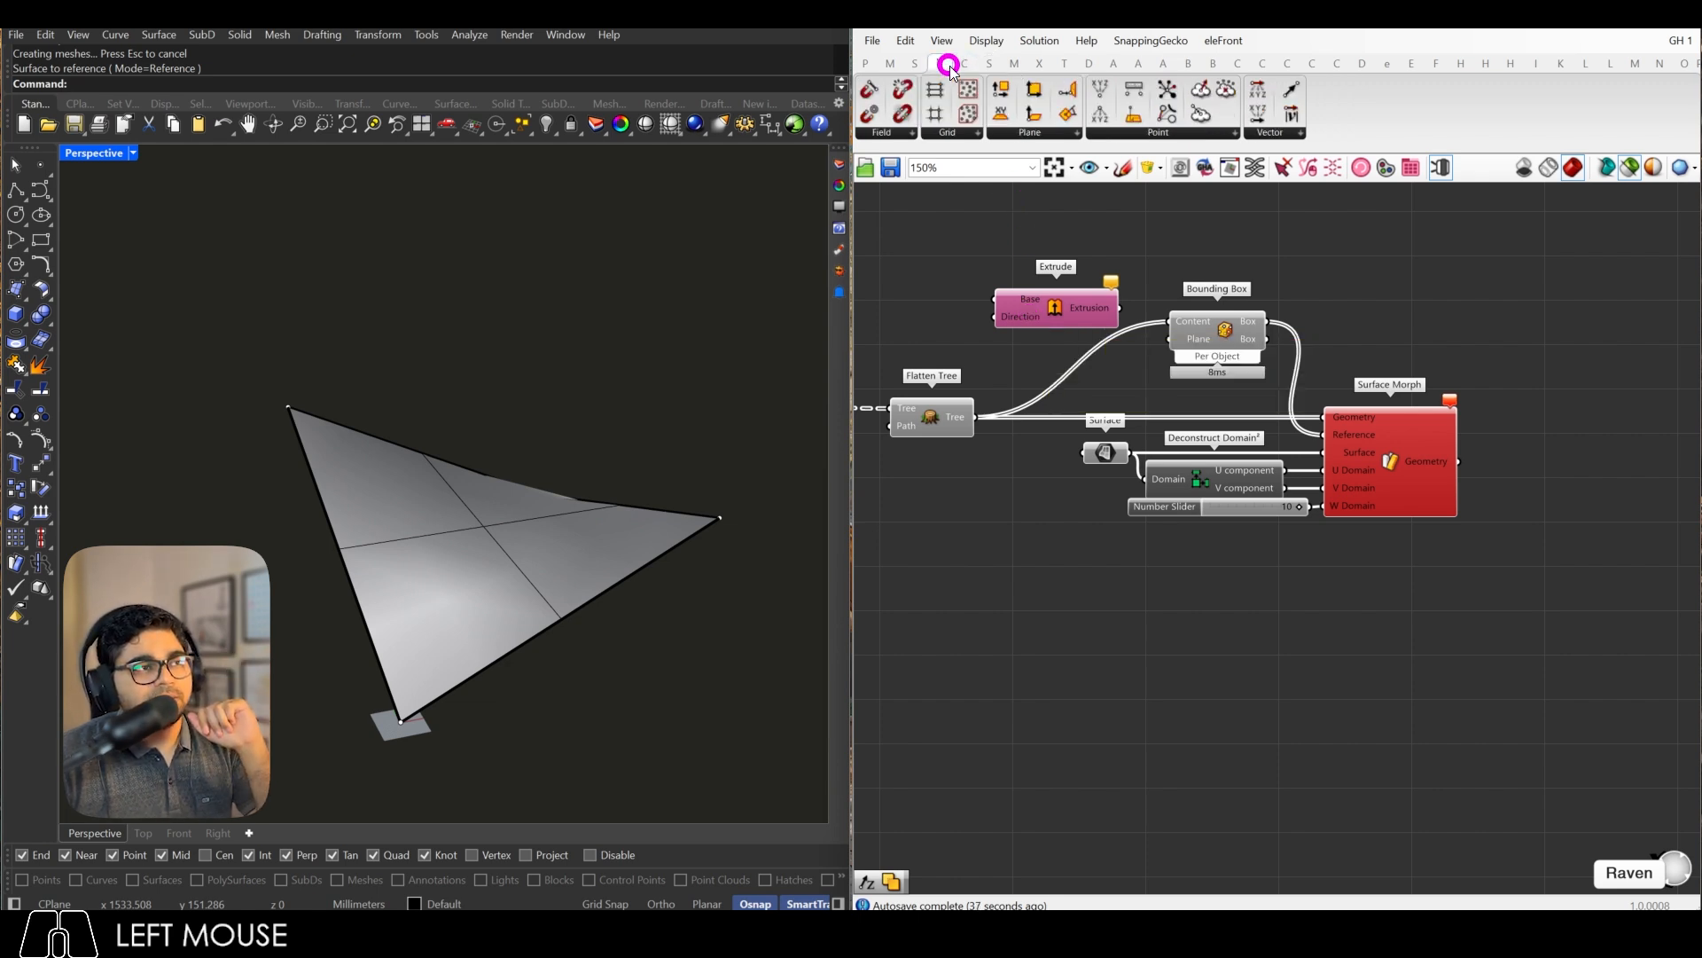
pyautogui.click(1270, 133)
pyautogui.moveTo(1307, 258); pyautogui.dragTo(1288, 305)
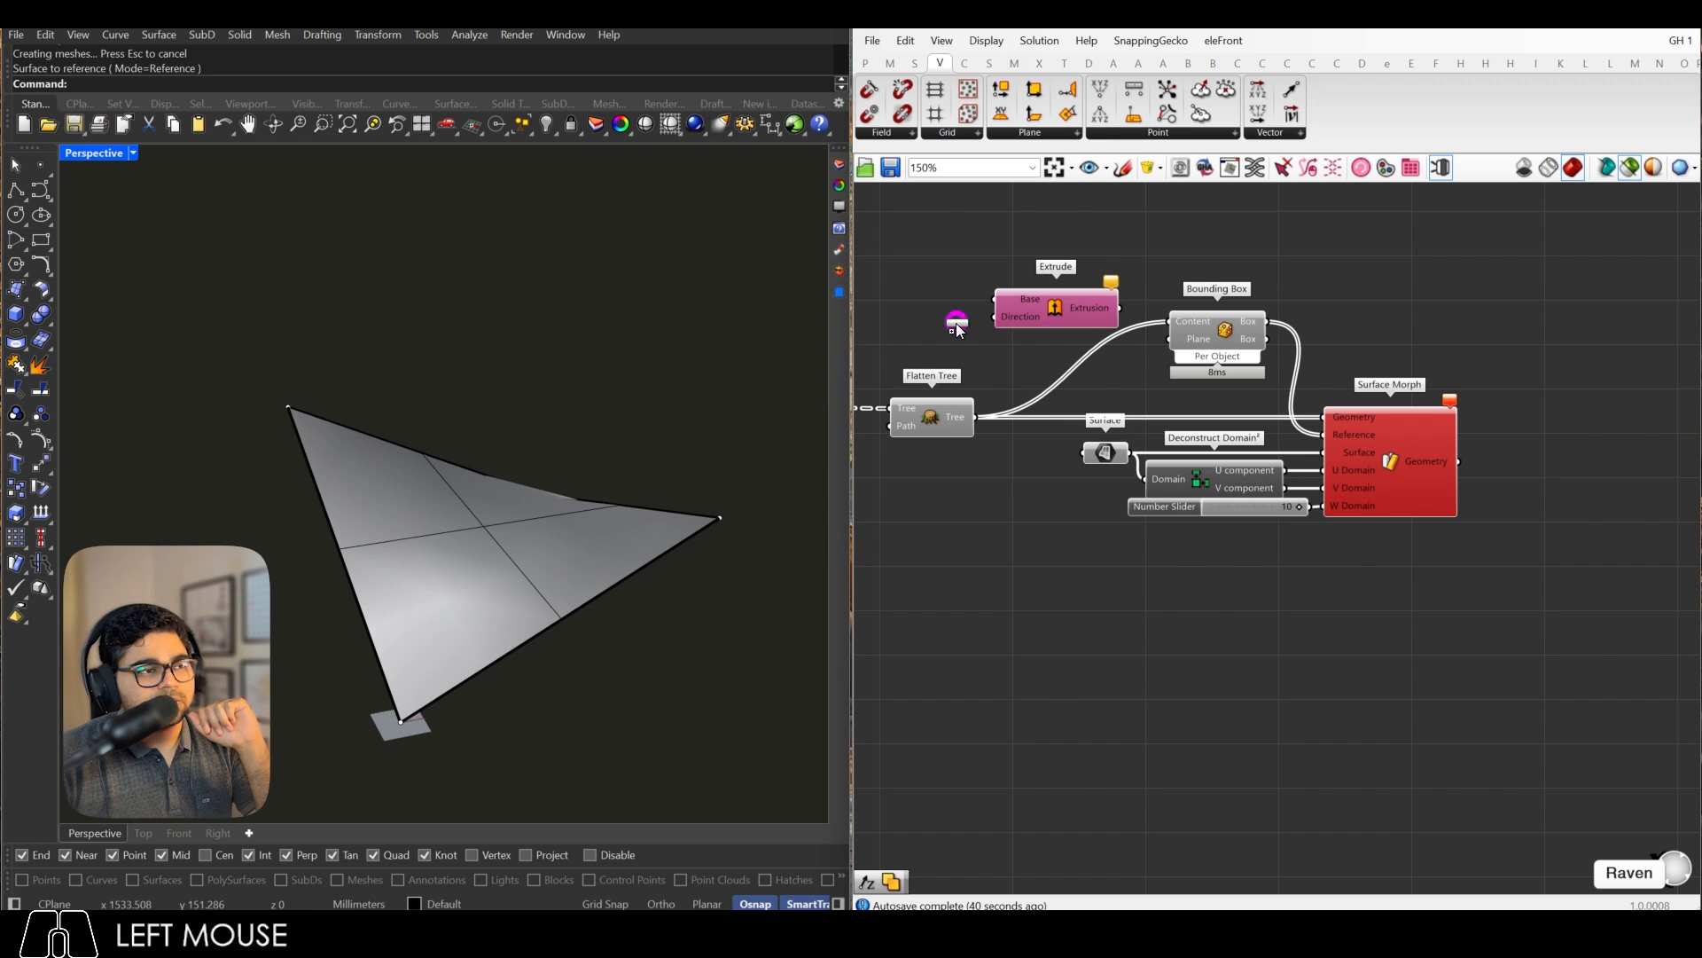
pyautogui.click(936, 321)
# Step: Connect Unit Z to Extrude's Direction input and Flatten Tree's output to its Base input
pyautogui.moveTo(1051, 309); pyautogui.dragTo(1067, 317)
pyautogui.moveTo(976, 417); pyautogui.dragTo(960, 330)
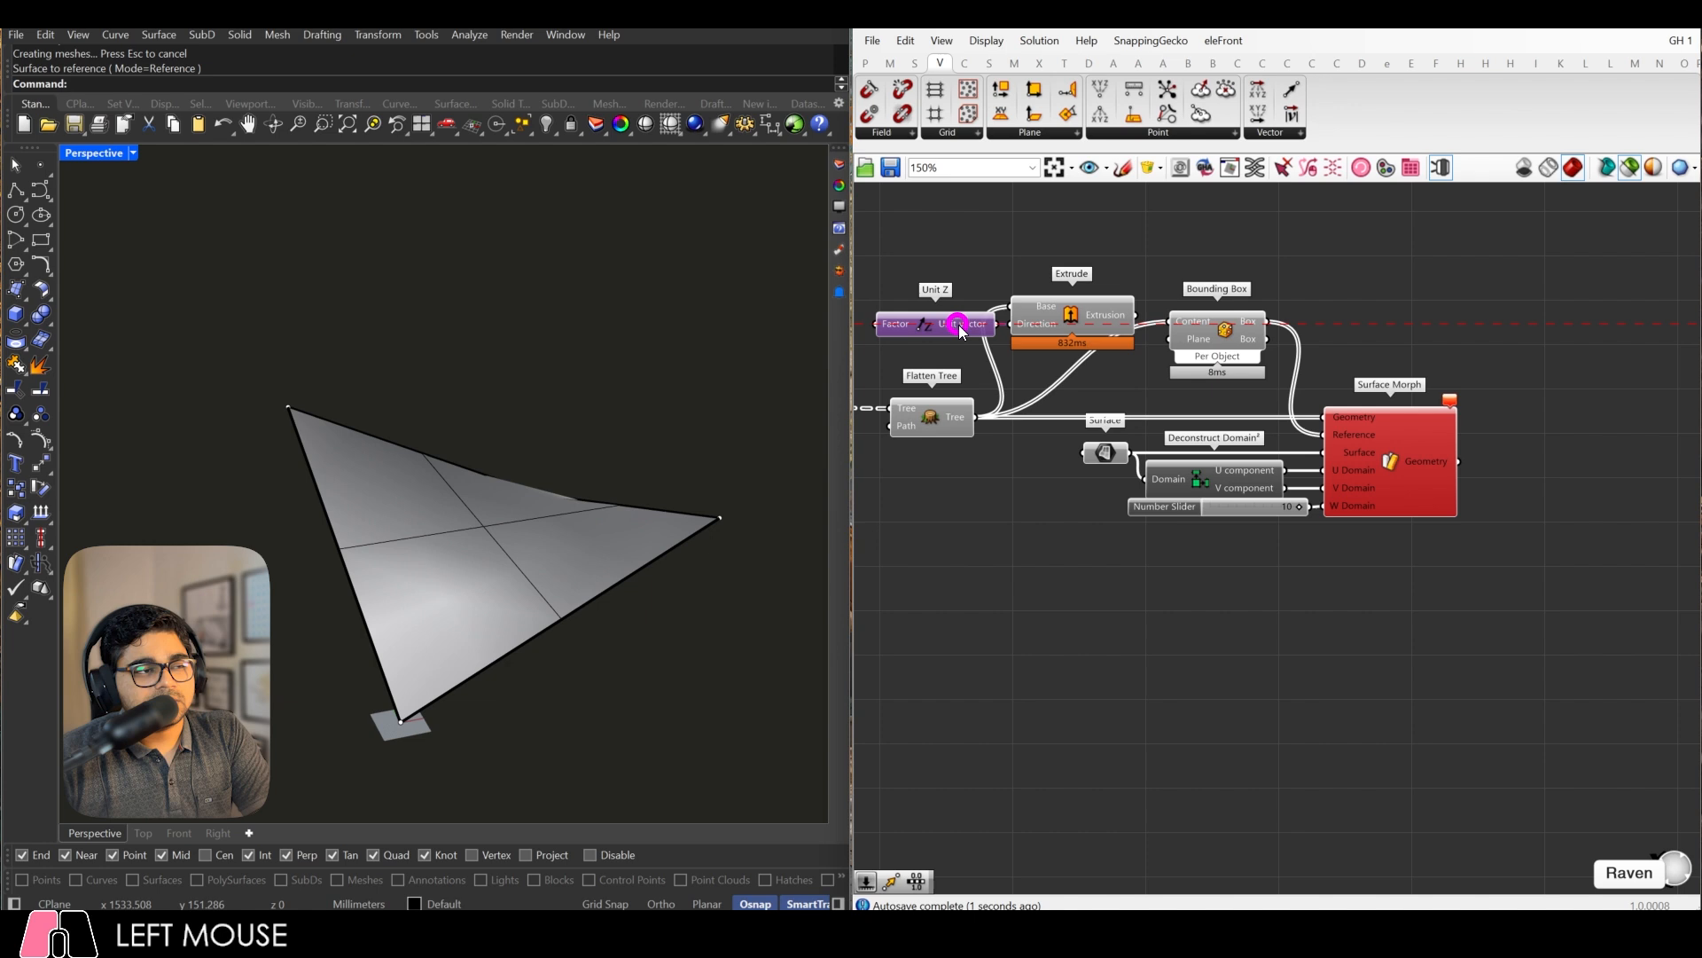
pyautogui.click(979, 279)
pyautogui.scroll(-1, 1064, 312)
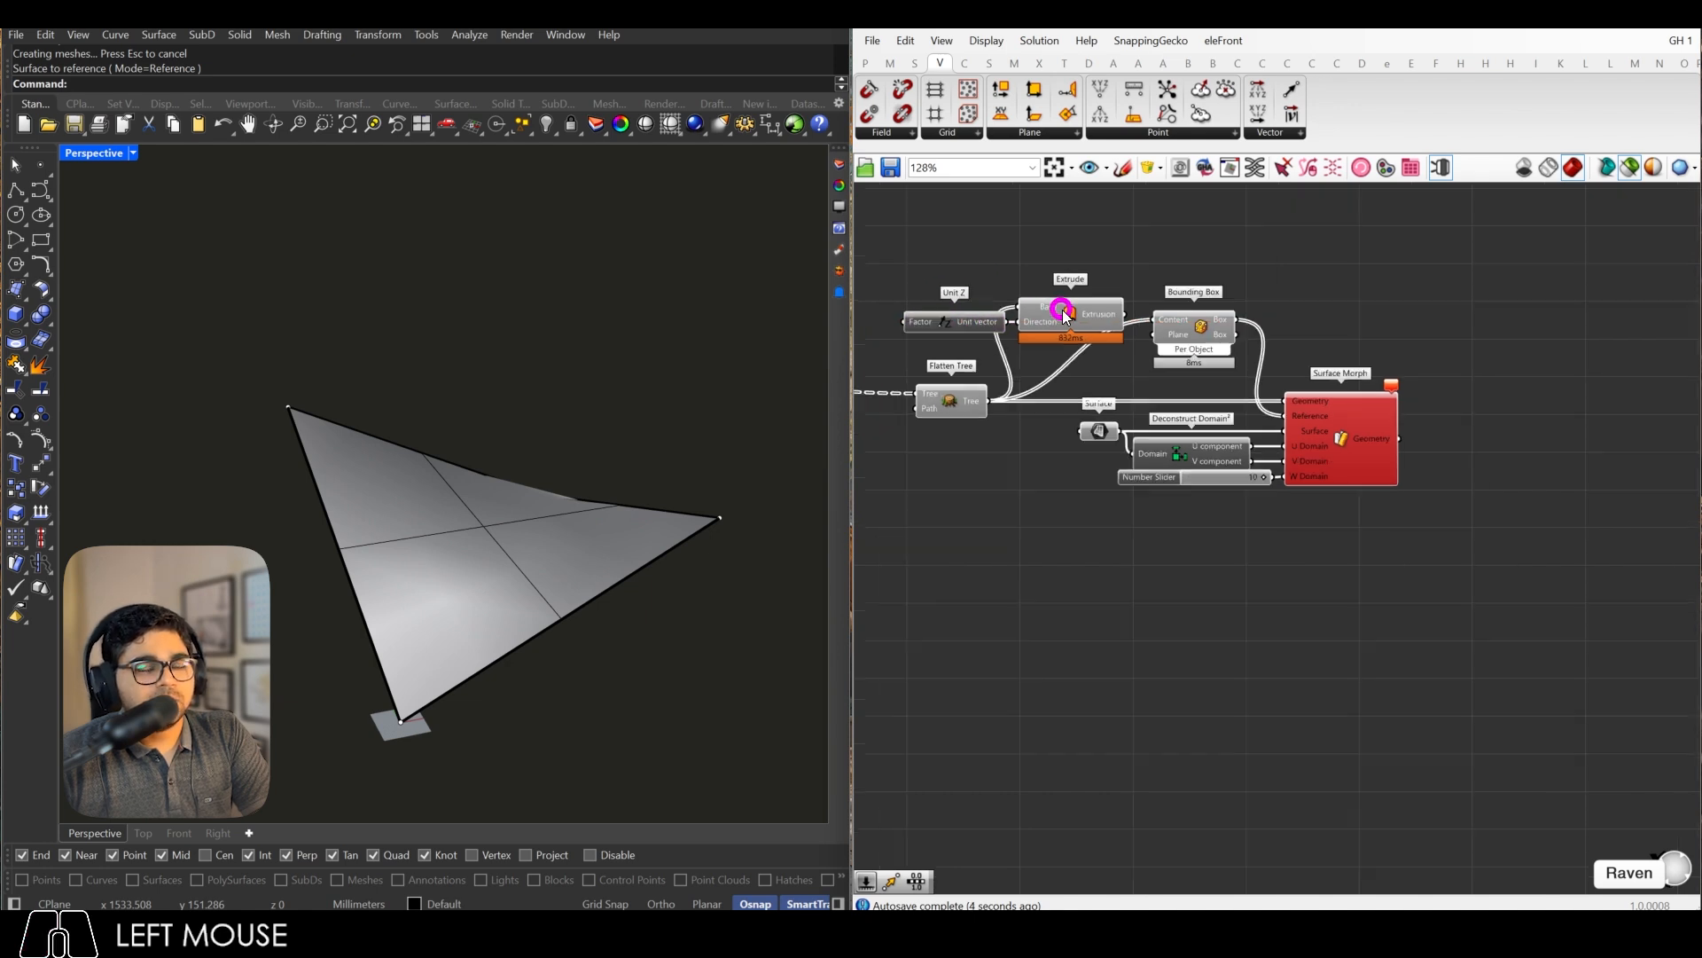
# Step: Replace the Flatten Tree wires by connecting Extrude's output to Bounding Box's Content and Surface Morph's Geometry inputs
pyautogui.scroll(-3, 962, 319)
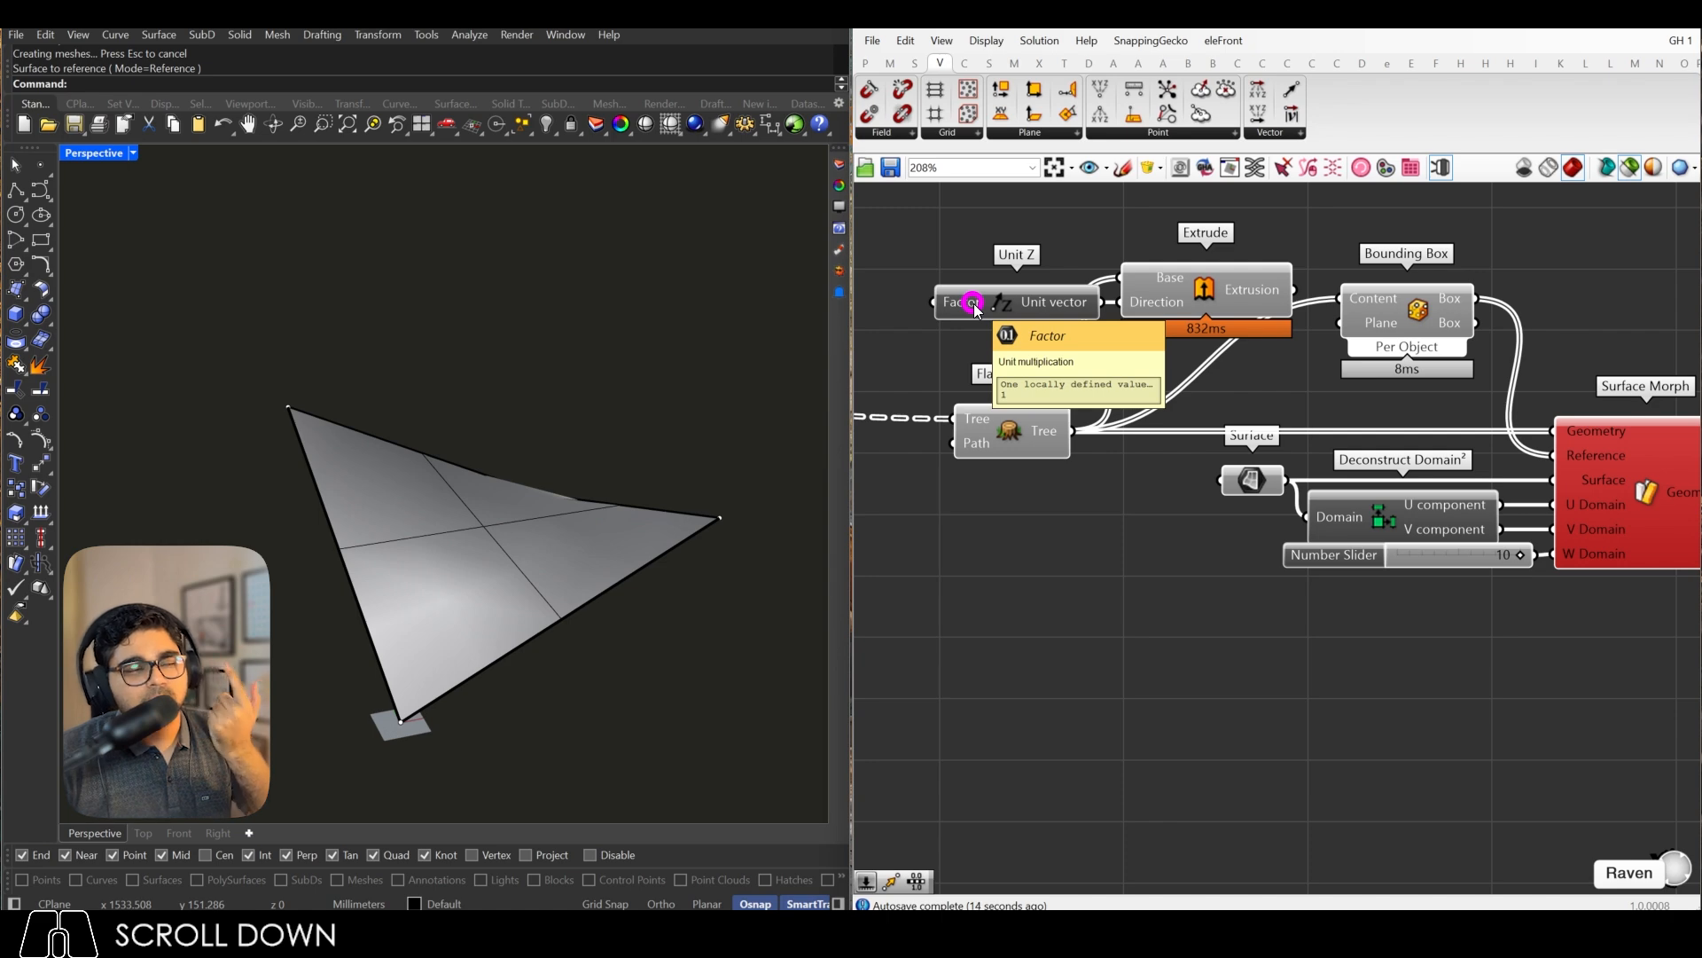
pyautogui.scroll(-3, 976, 311)
pyautogui.scroll(3, 1142, 299)
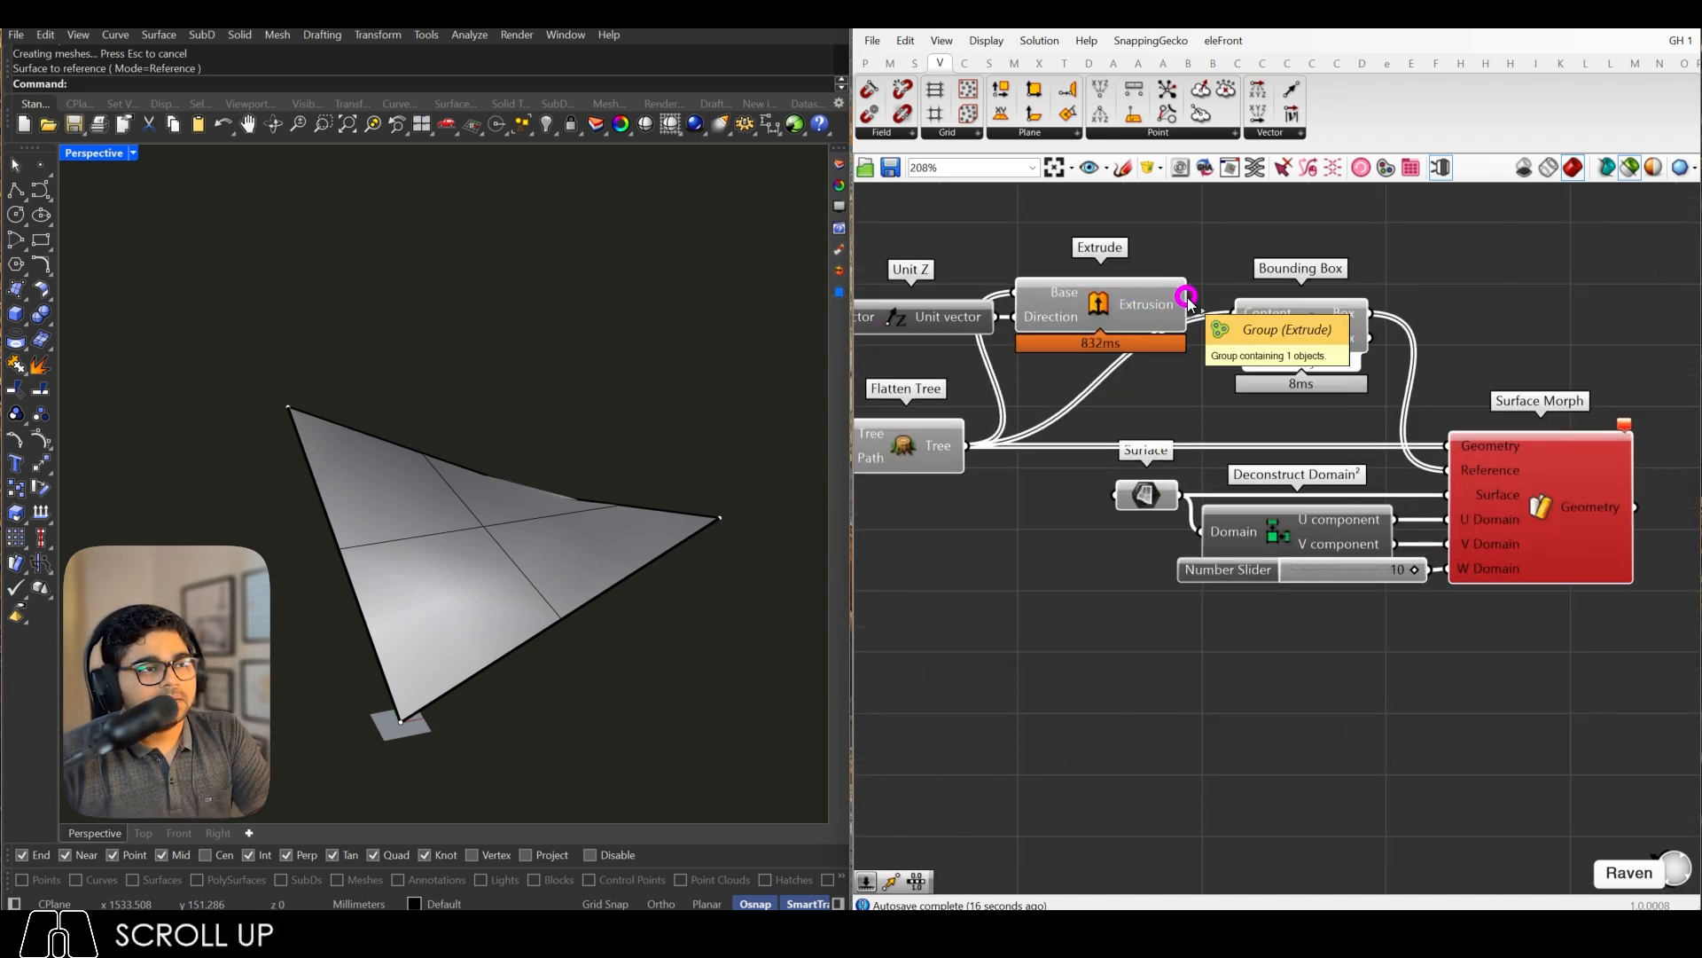
pyautogui.moveTo(1186, 302); pyautogui.dragTo(1442, 439)
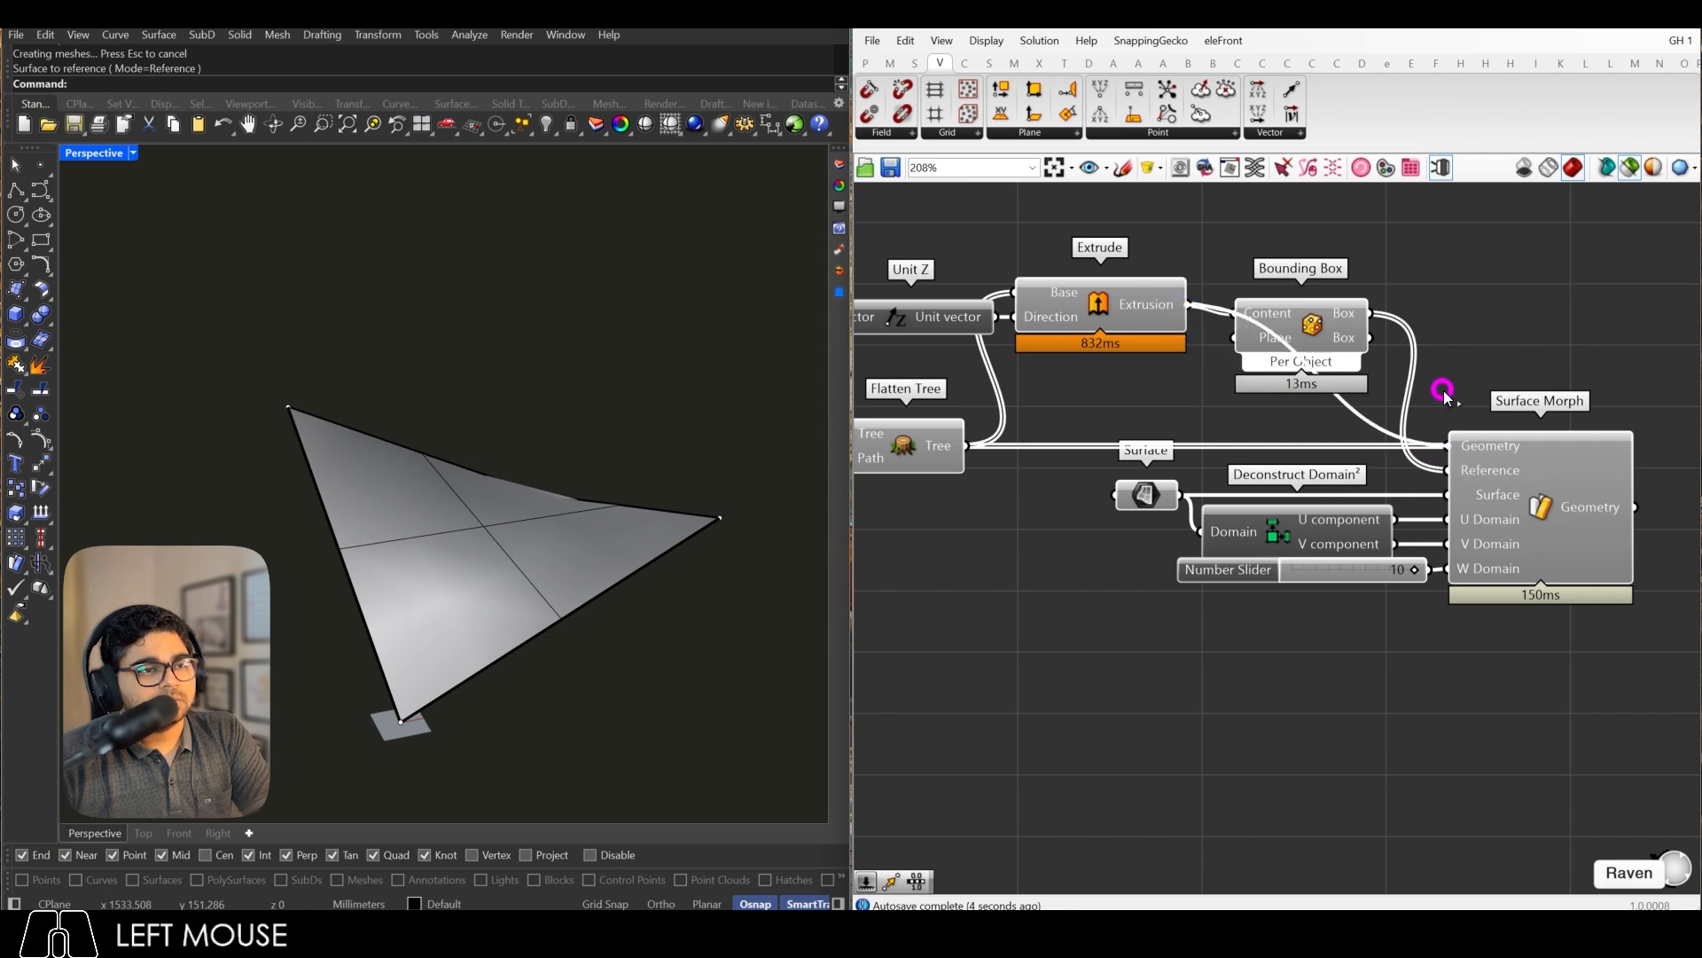
# Step: Enable Union Box on the Bounding Box component and inspect the morphed pattern on the Rhino surface
pyautogui.rightClick(1320, 324)
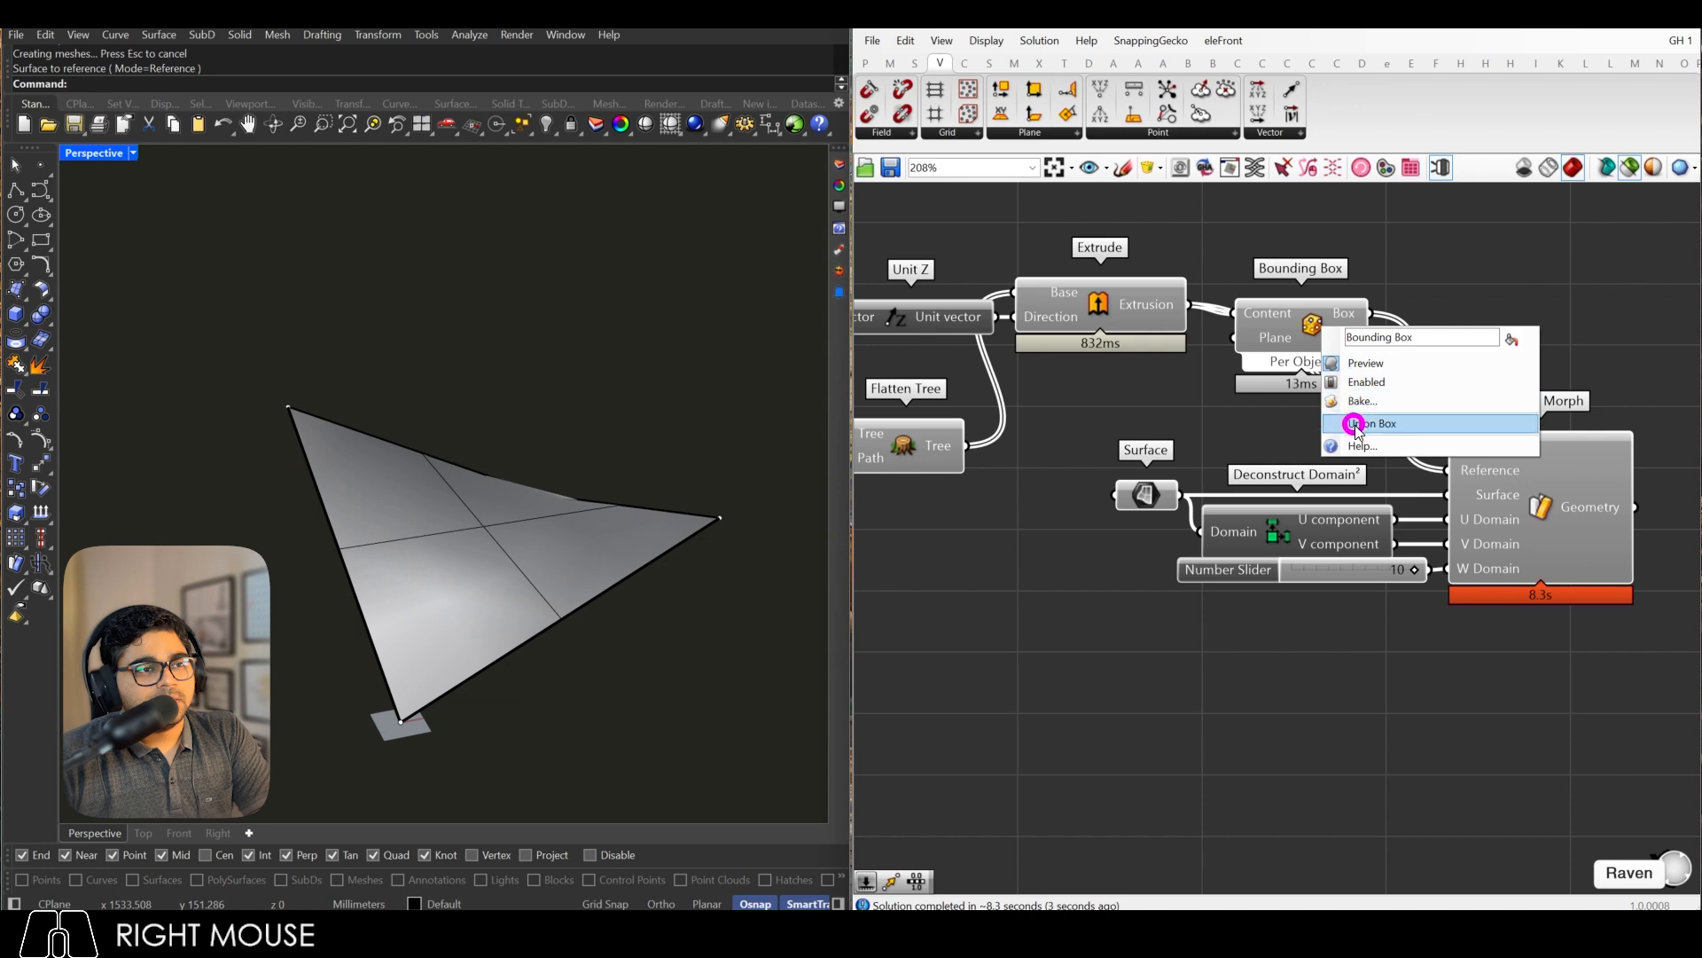
pyautogui.click(1354, 422)
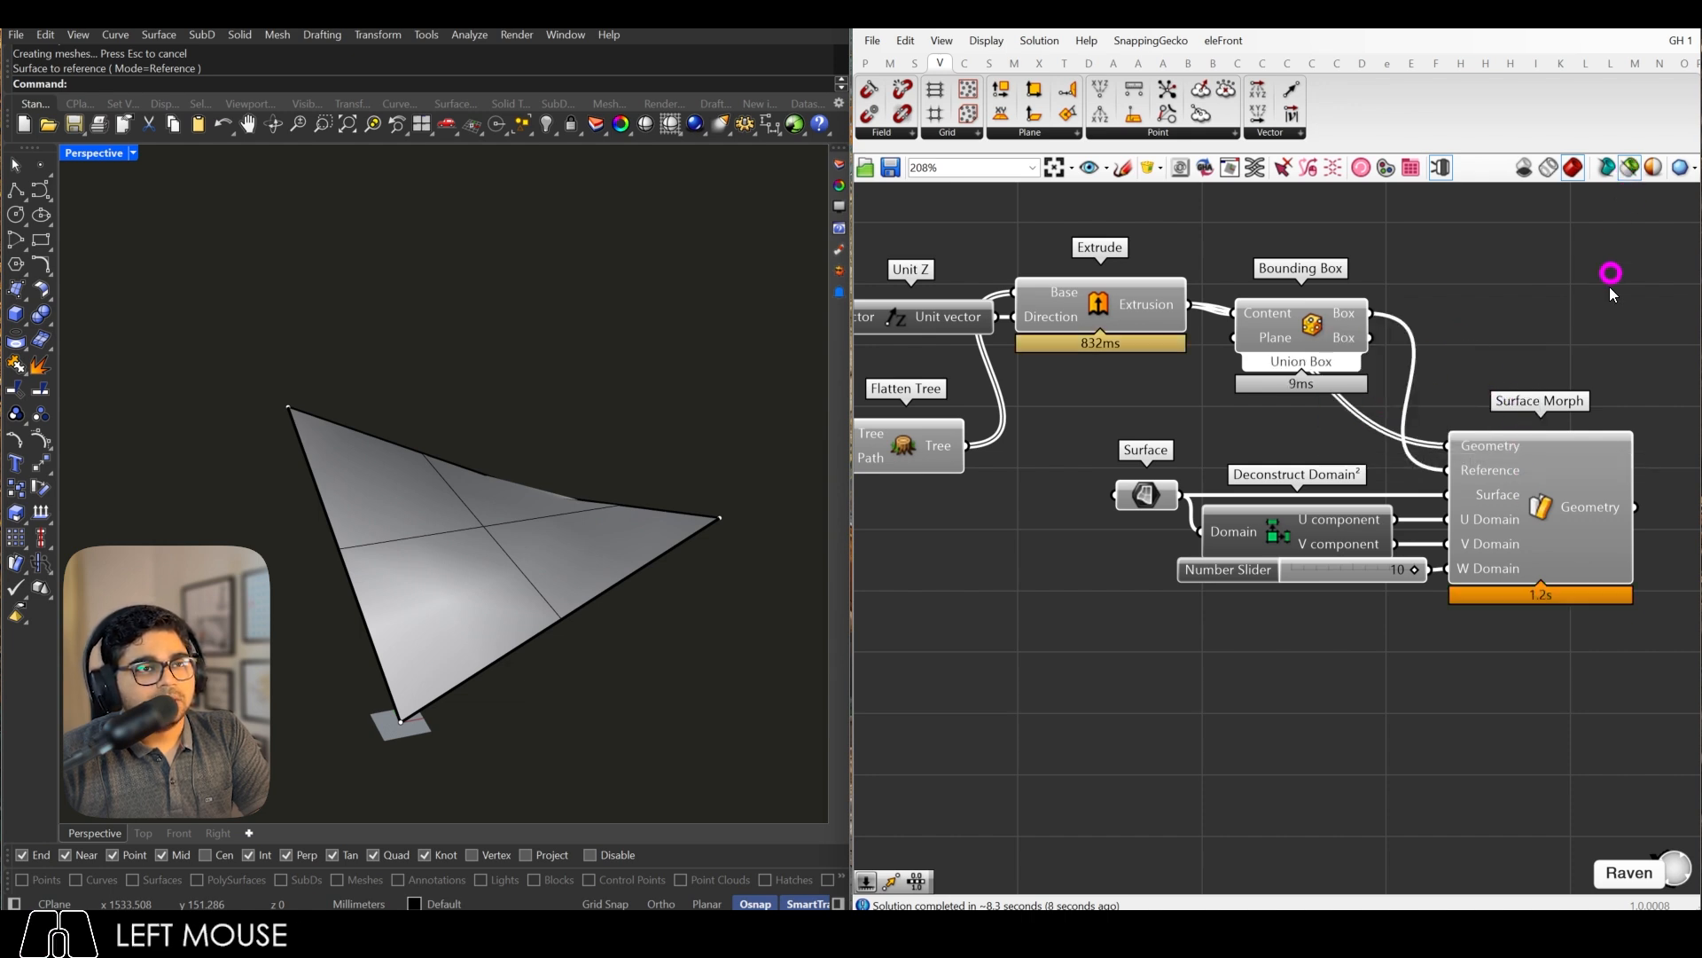
pyautogui.click(1465, 498)
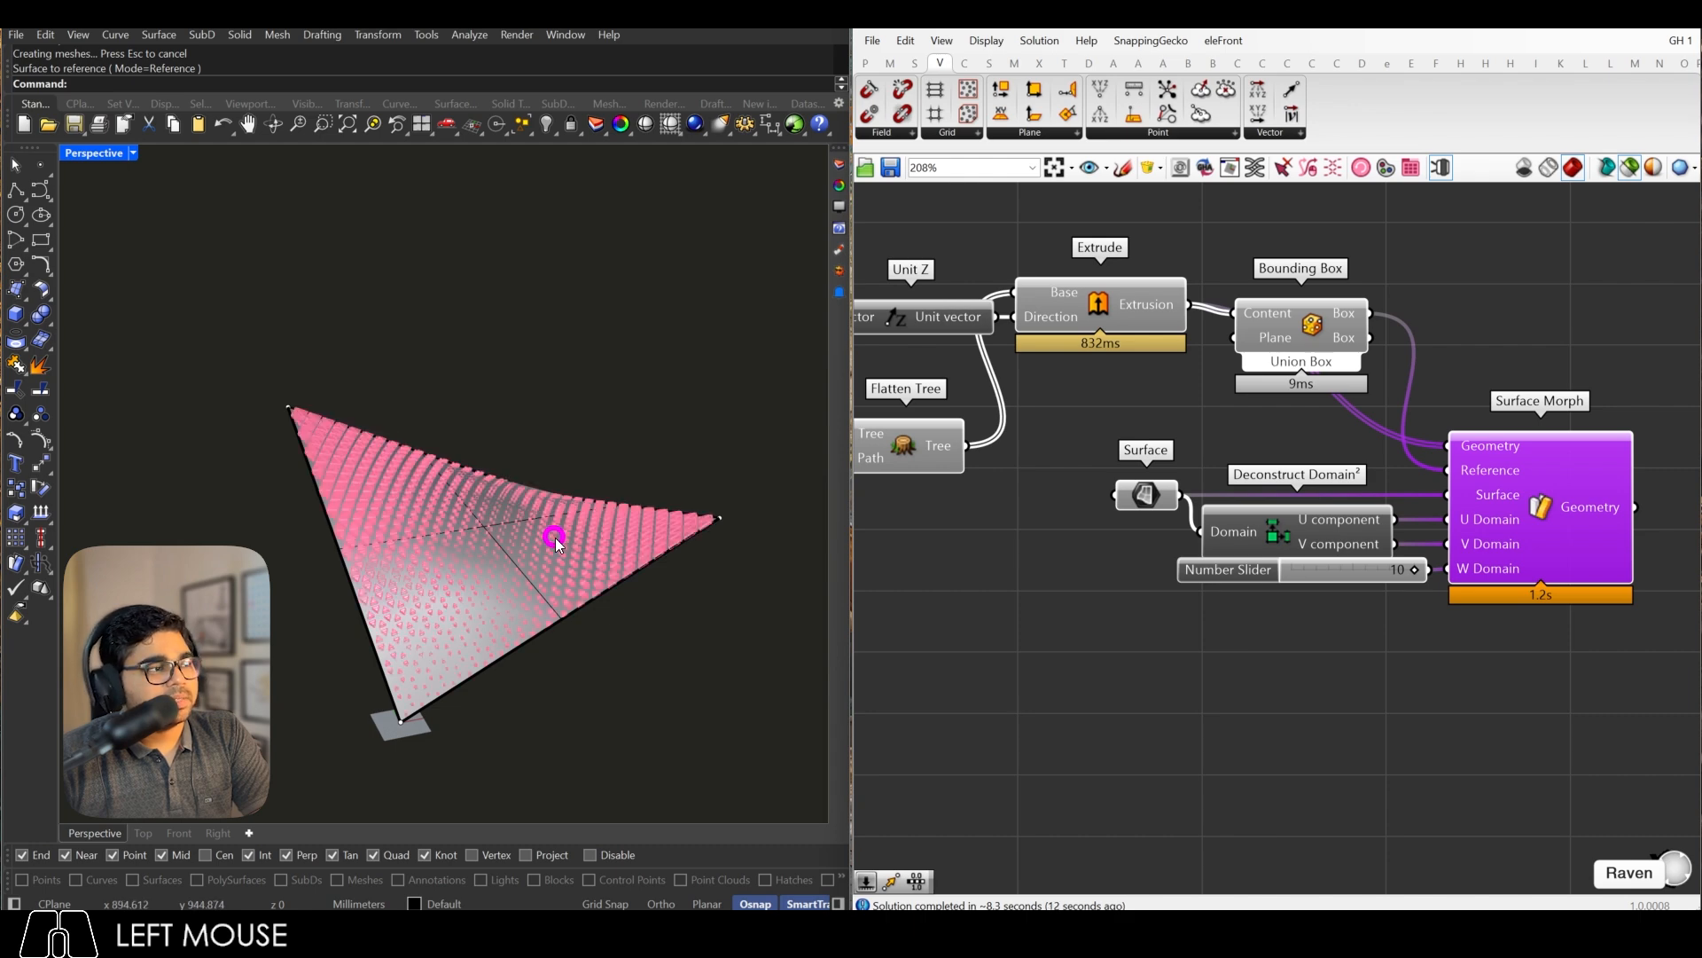
pyautogui.moveTo(574, 505); pyautogui.dragTo(507, 534, button='right')
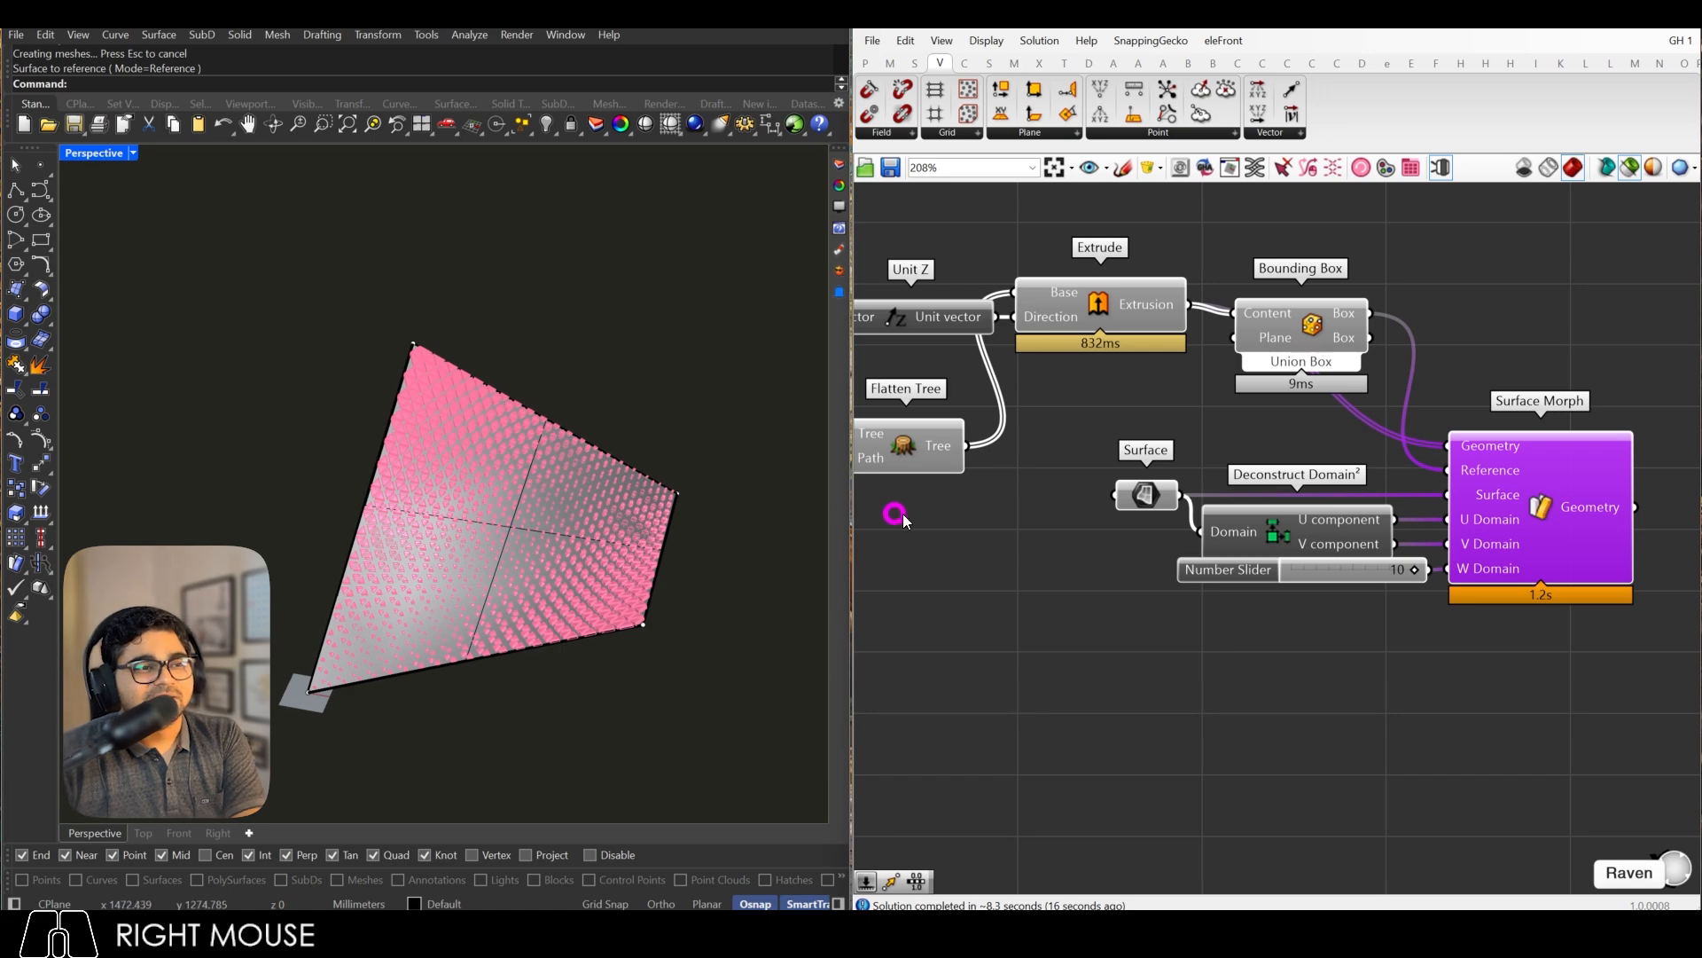
# Step: Examine the referenced target Surface and review the chain from Flatten Tree through Extrude and Bounding Box to Surface Morph
pyautogui.click(1144, 494)
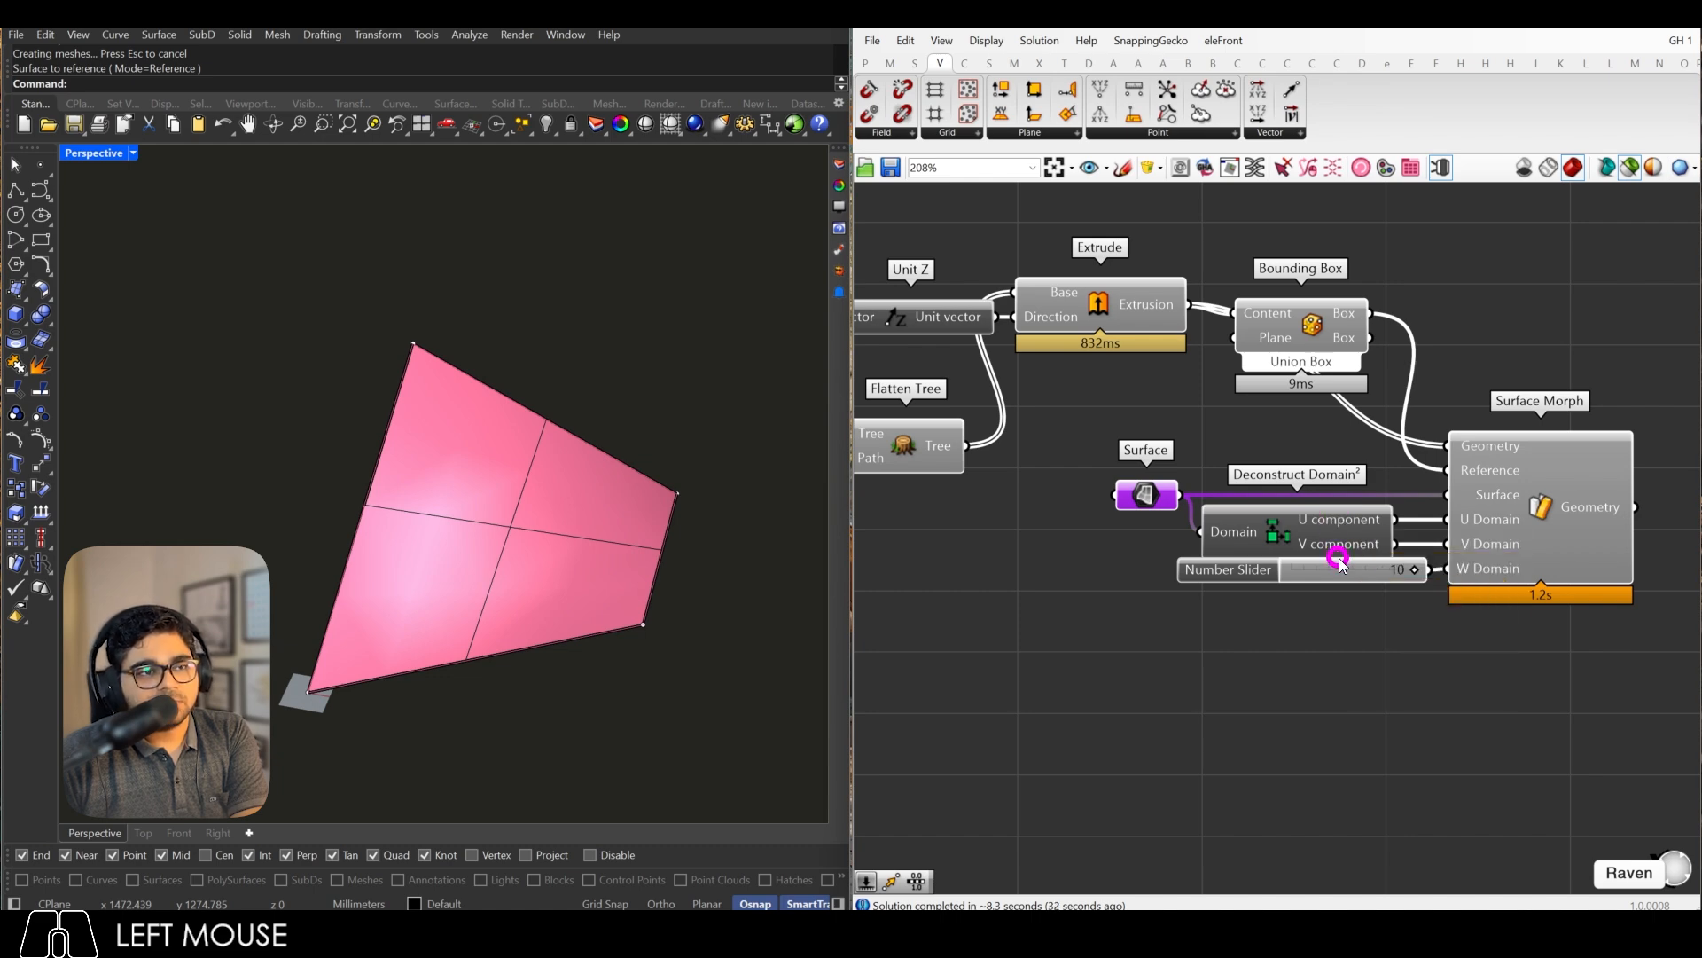
pyautogui.scroll(-3, 1424, 484)
pyautogui.scroll(3, 1178, 439)
pyautogui.scroll(-1, 1163, 447)
pyautogui.moveTo(1098, 473)
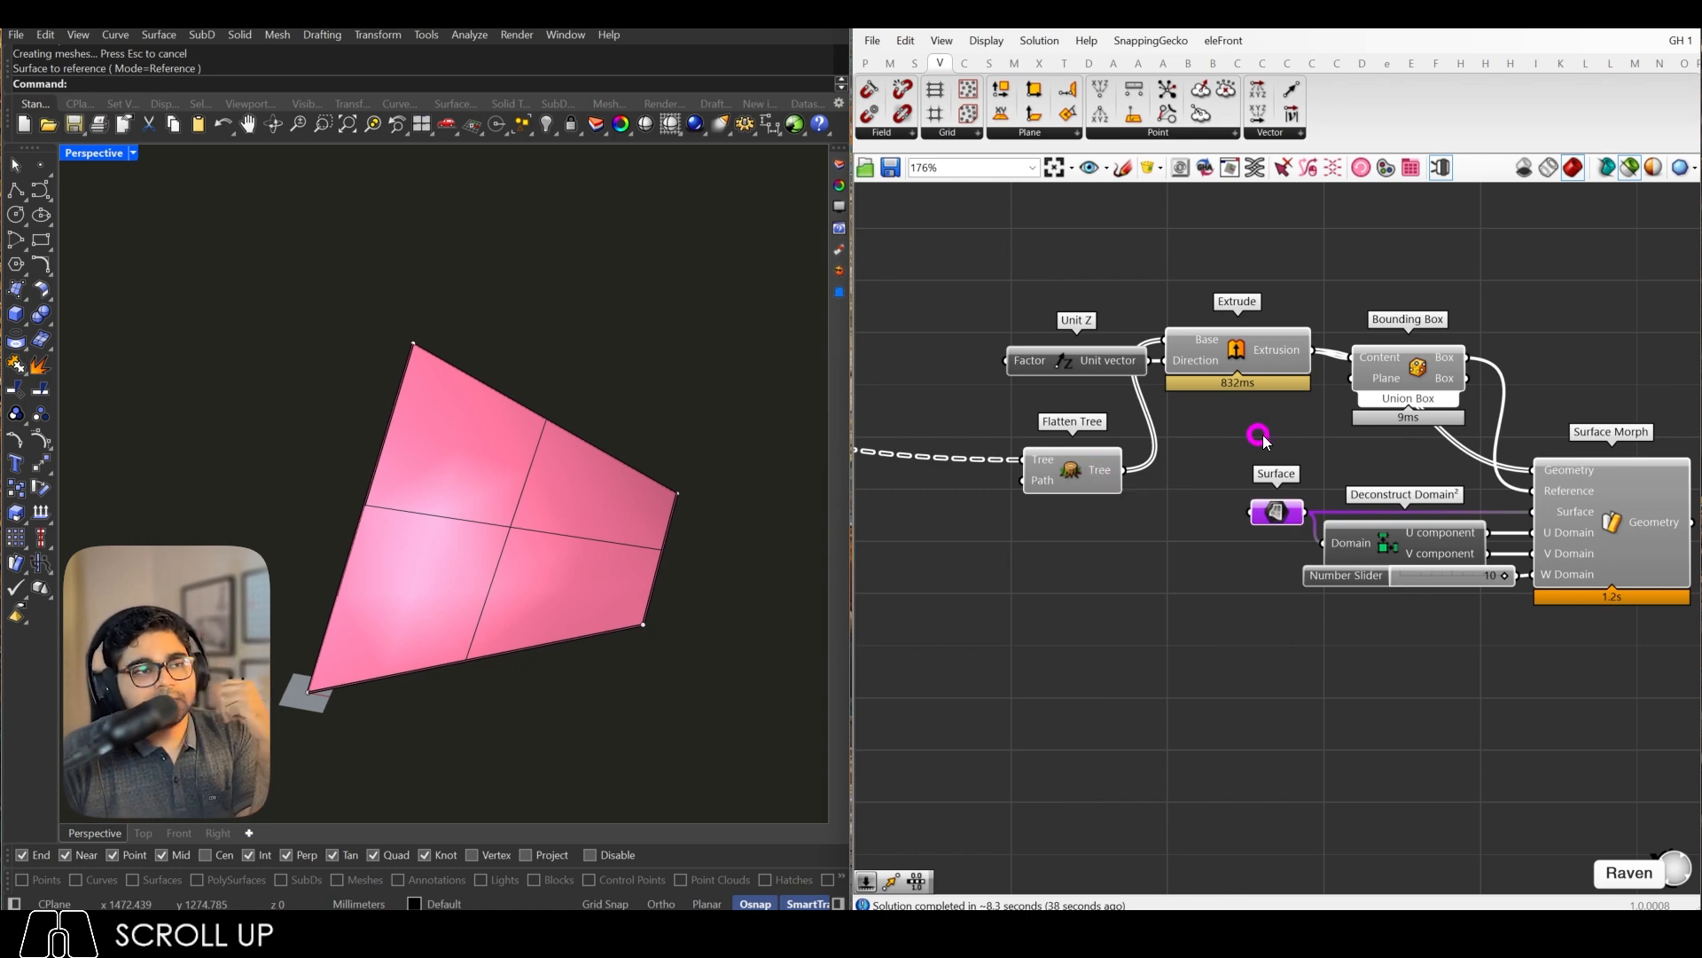
pyautogui.moveTo(1397, 376)
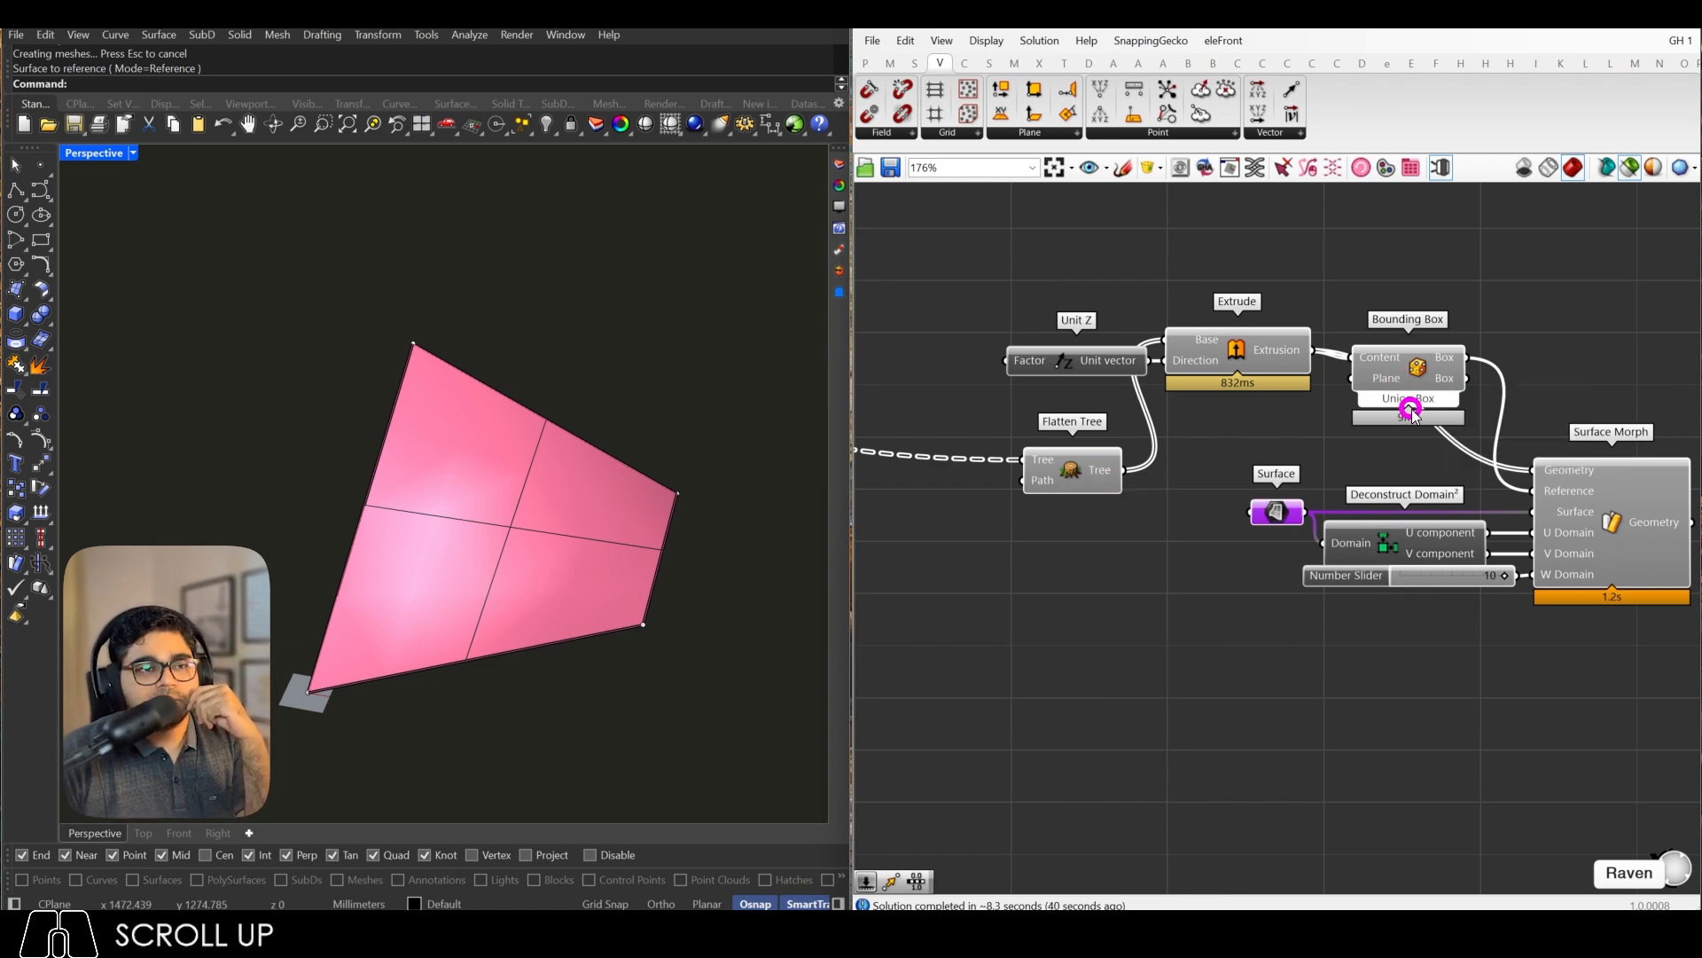
pyautogui.scroll(3, 1410, 395)
pyautogui.scroll(-2, 1493, 387)
pyautogui.scroll(1, 1497, 391)
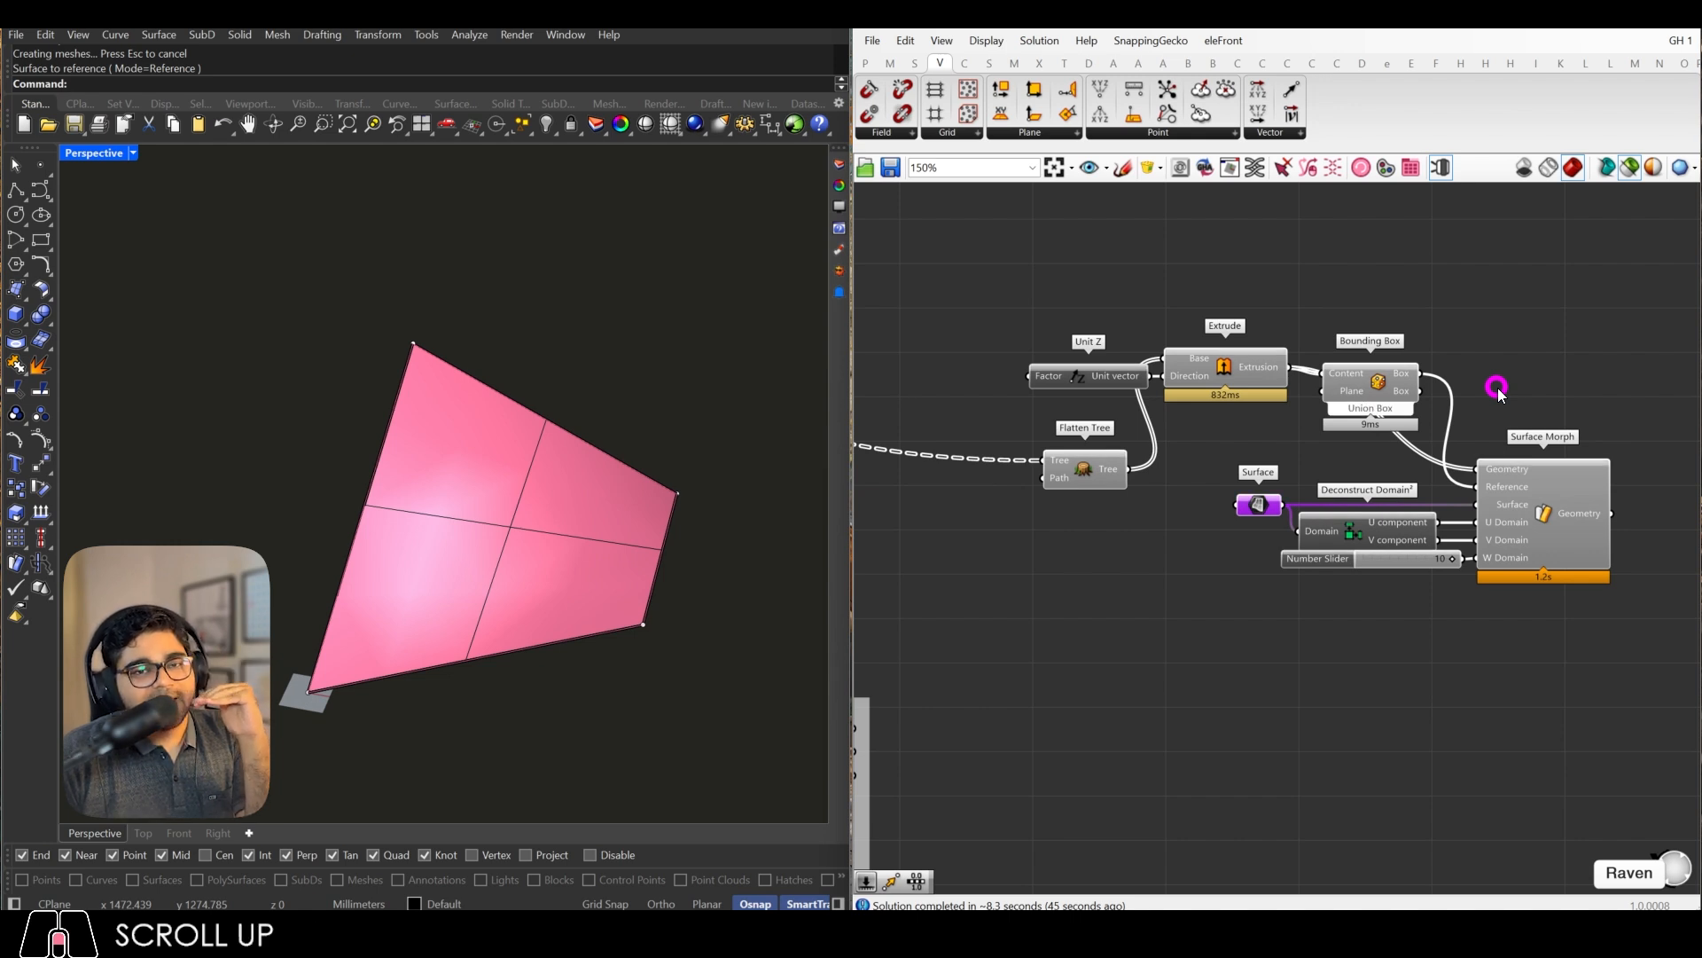
# Step: Align Extrude and its inputs with Surface Morph's Geometry input and place Bounding Box just above the wire
pyautogui.scroll(1, 1219, 397)
pyautogui.moveTo(1221, 368); pyautogui.dragTo(1233, 485)
pyautogui.scroll(1, 1277, 487)
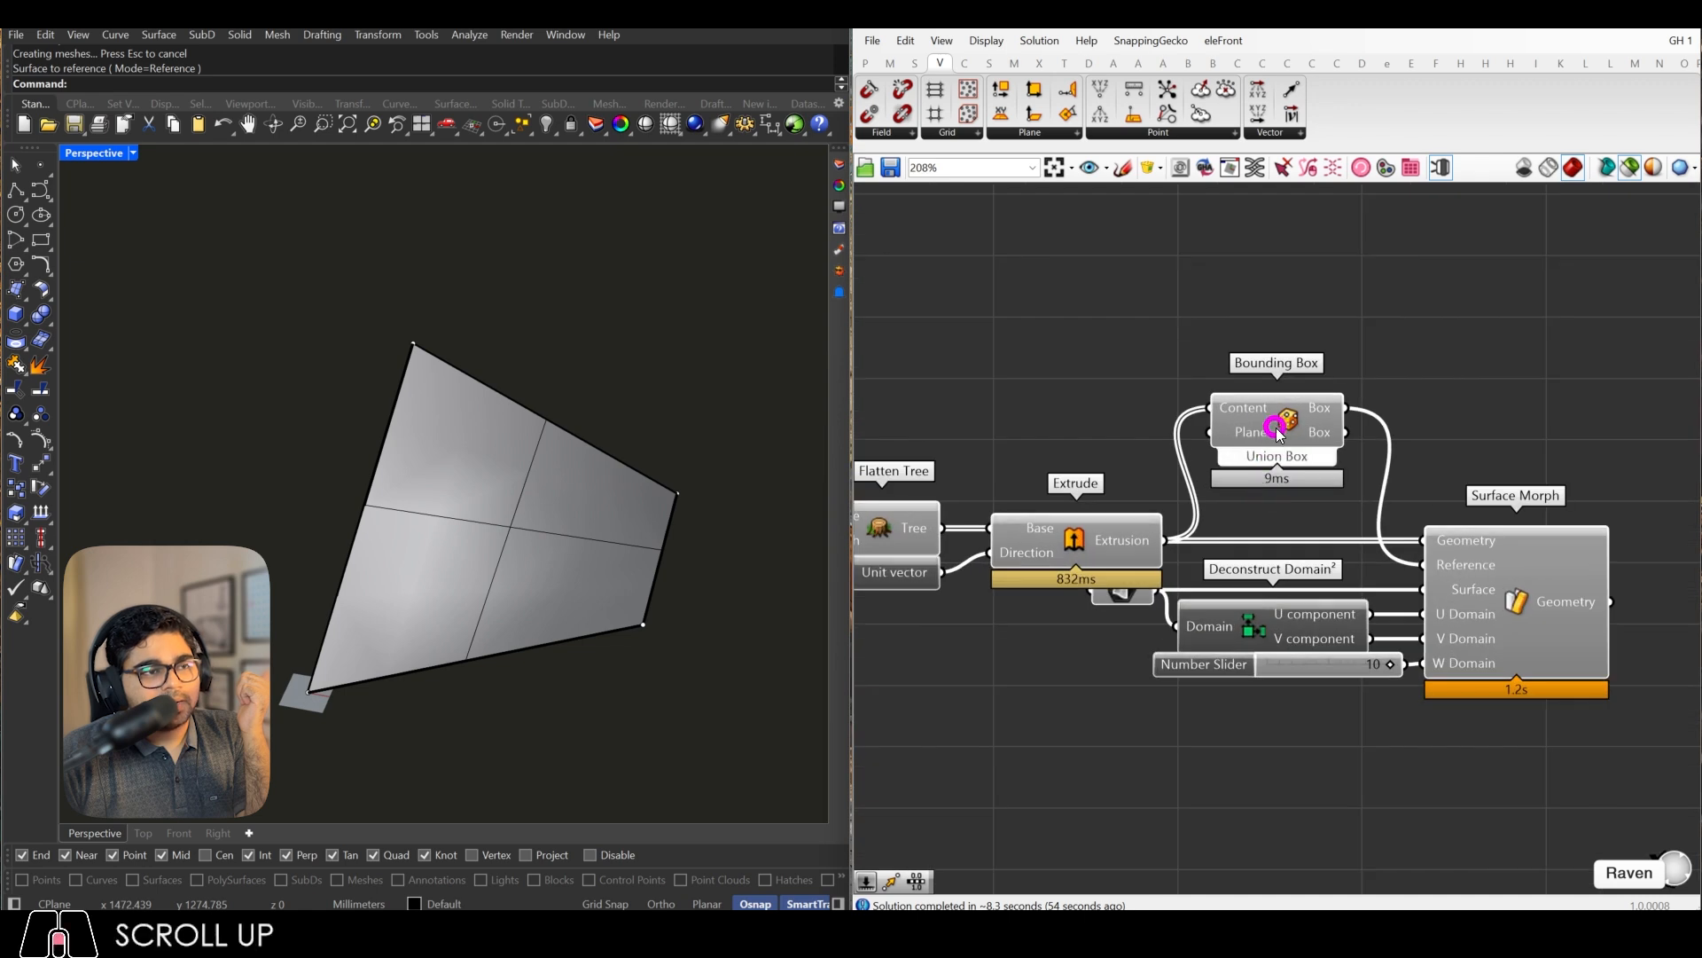
pyautogui.click(1279, 488)
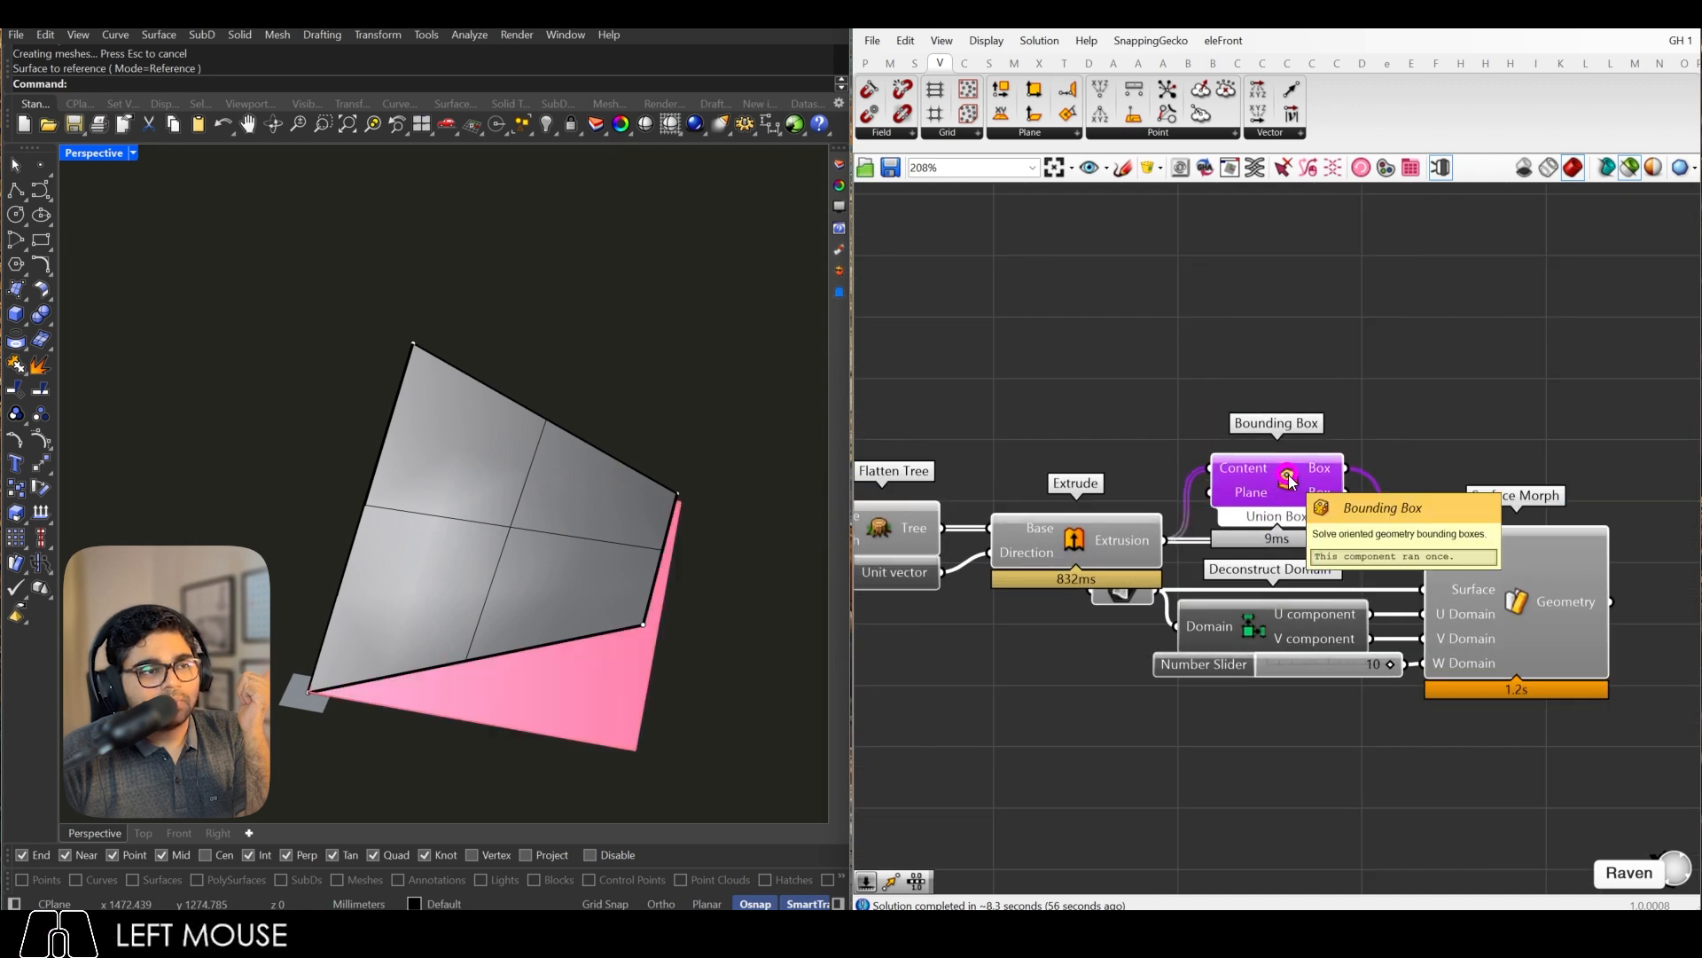
# Step: Try Bounding Box with Union Box disabled, inspect the per-object boxes and resulting morph, and restore Union Box
pyautogui.rightClick(1285, 481)
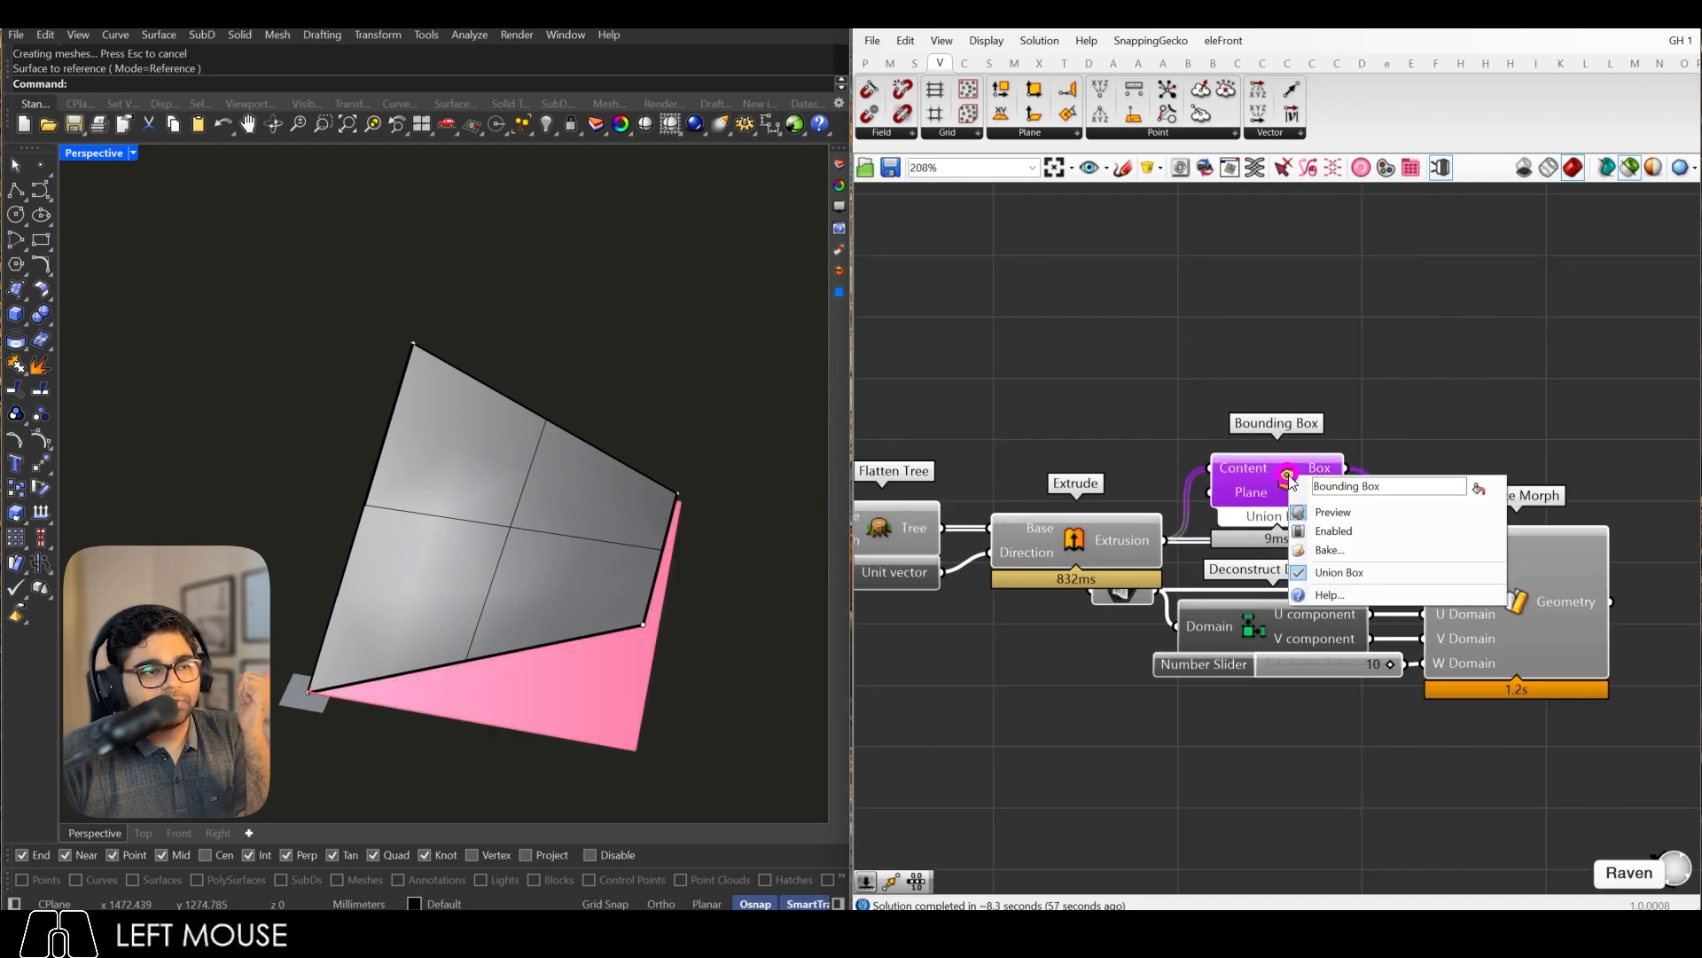
pyautogui.click(1305, 571)
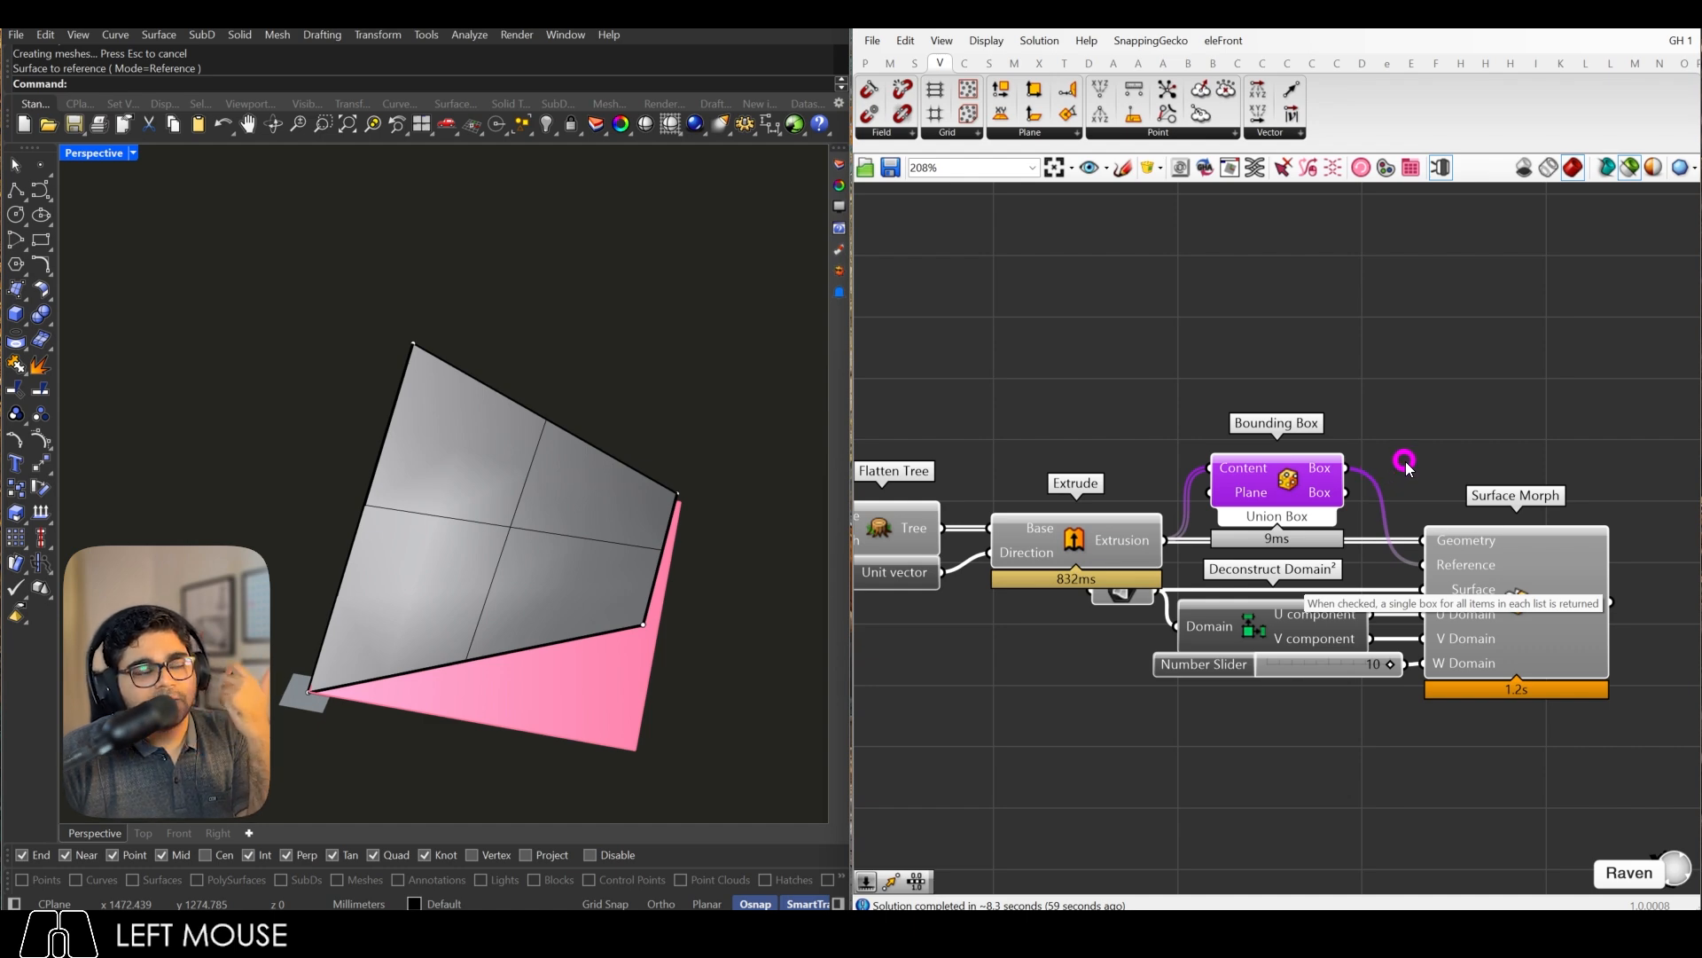
pyautogui.scroll(1, 1408, 441)
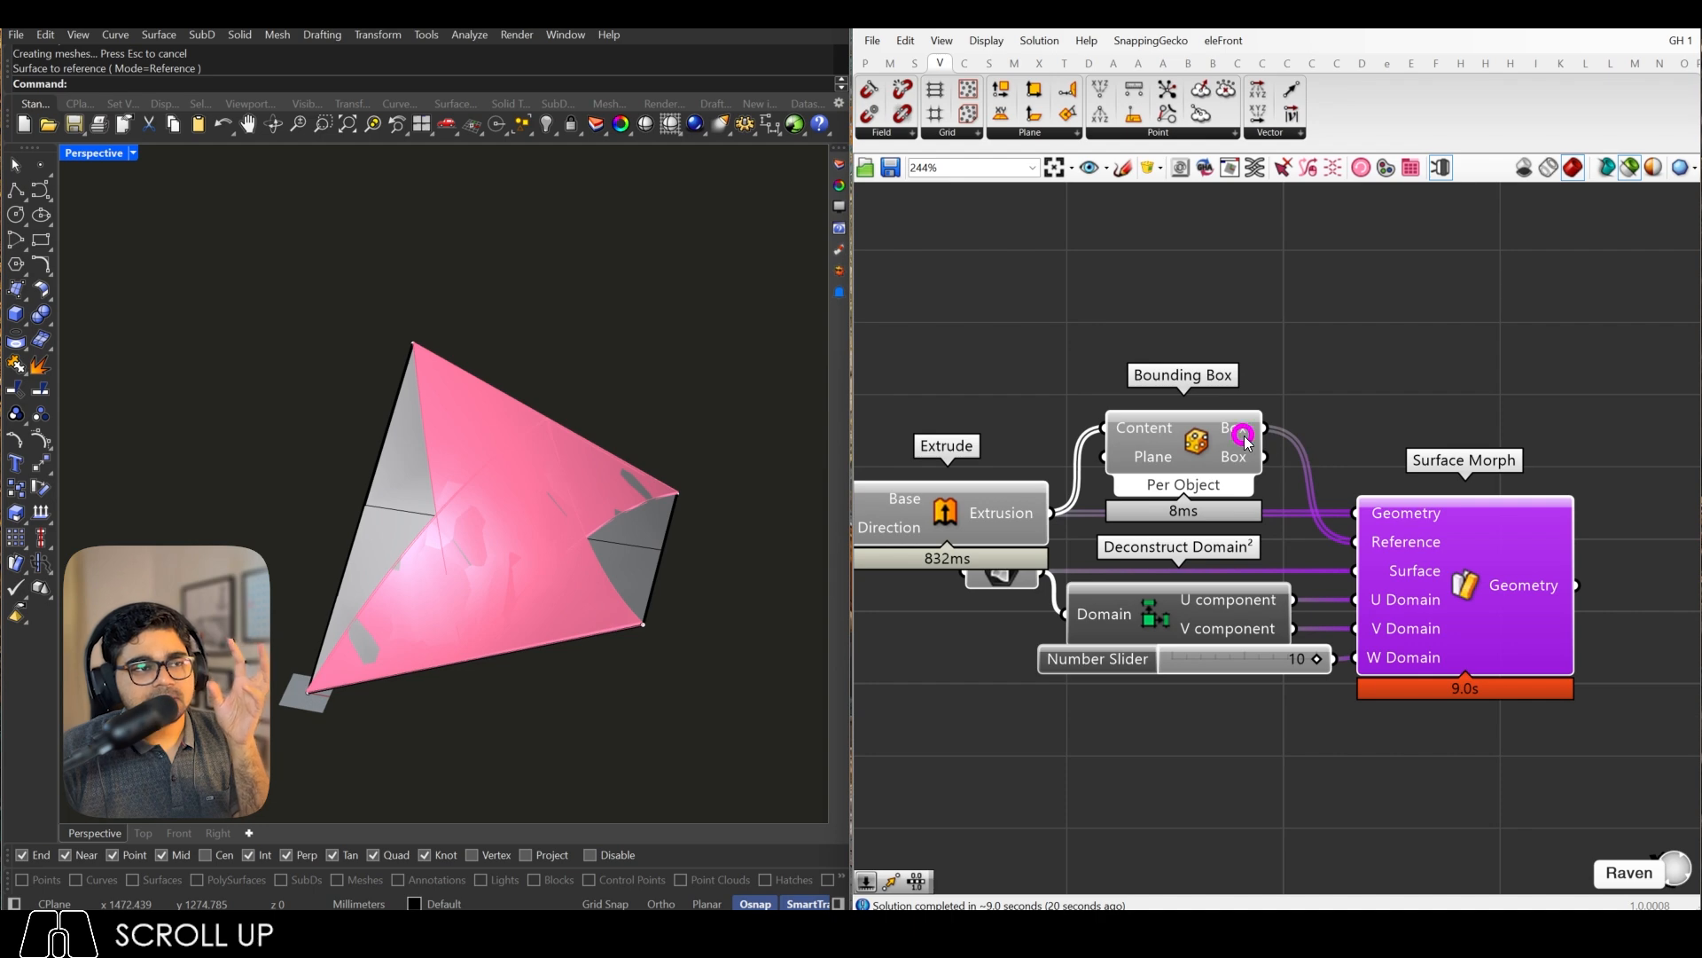
pyautogui.moveTo(1244, 436)
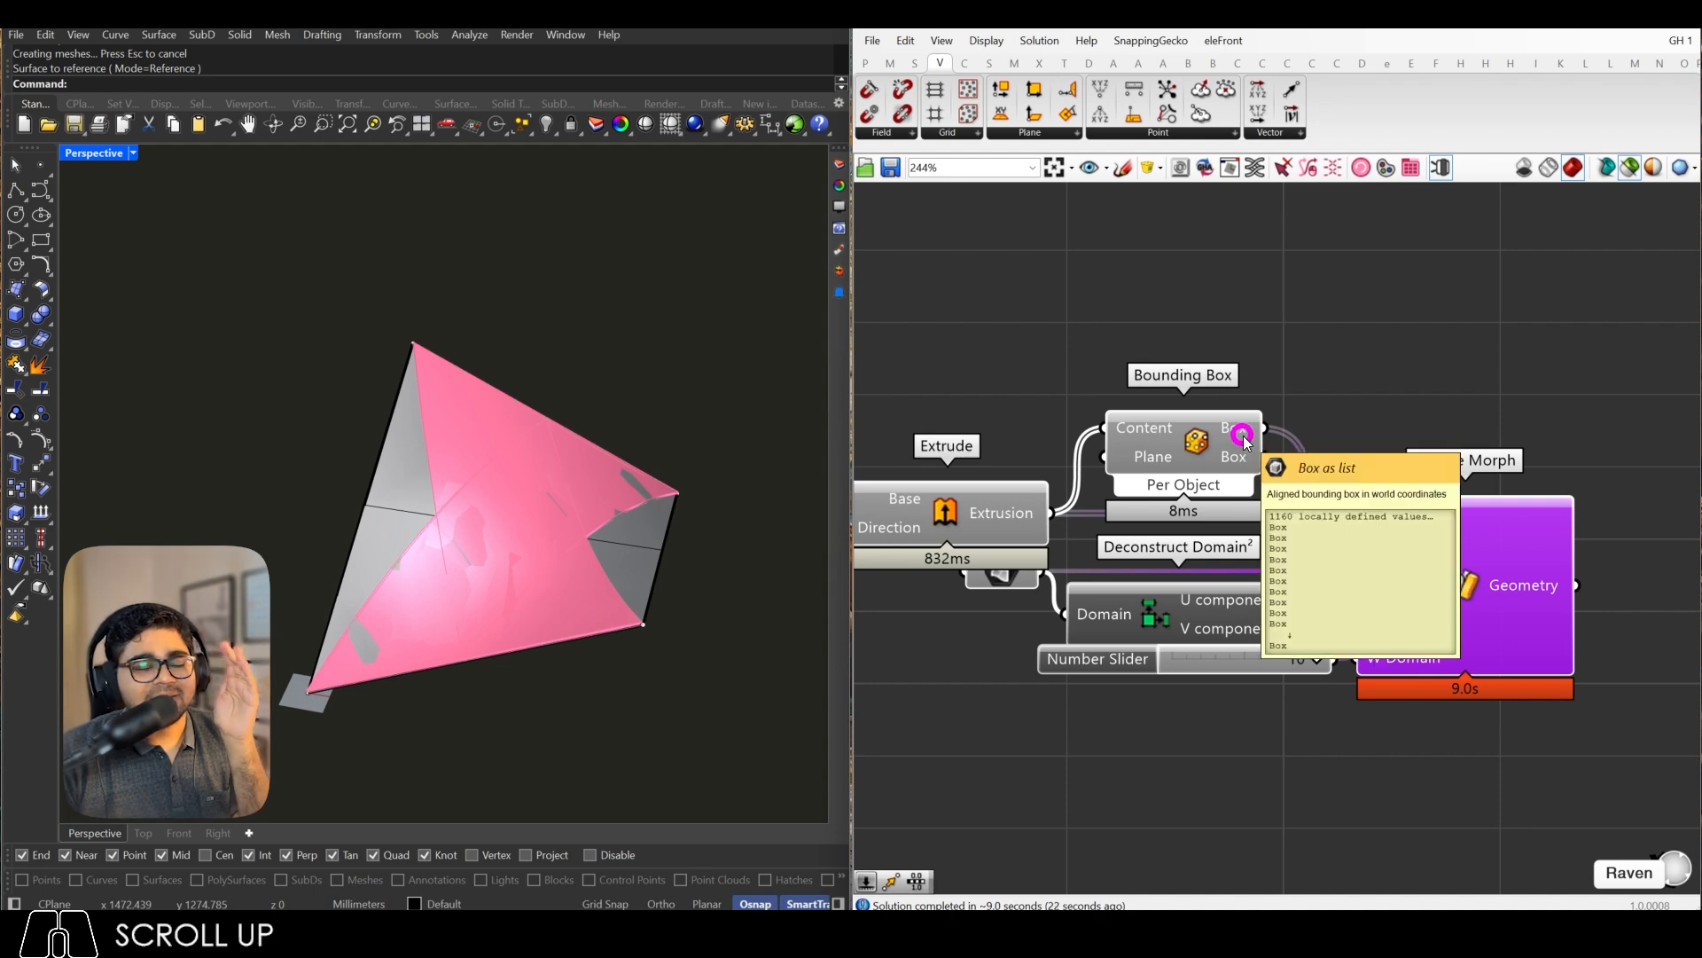
pyautogui.moveTo(505, 551); pyautogui.dragTo(730, 506, button='right')
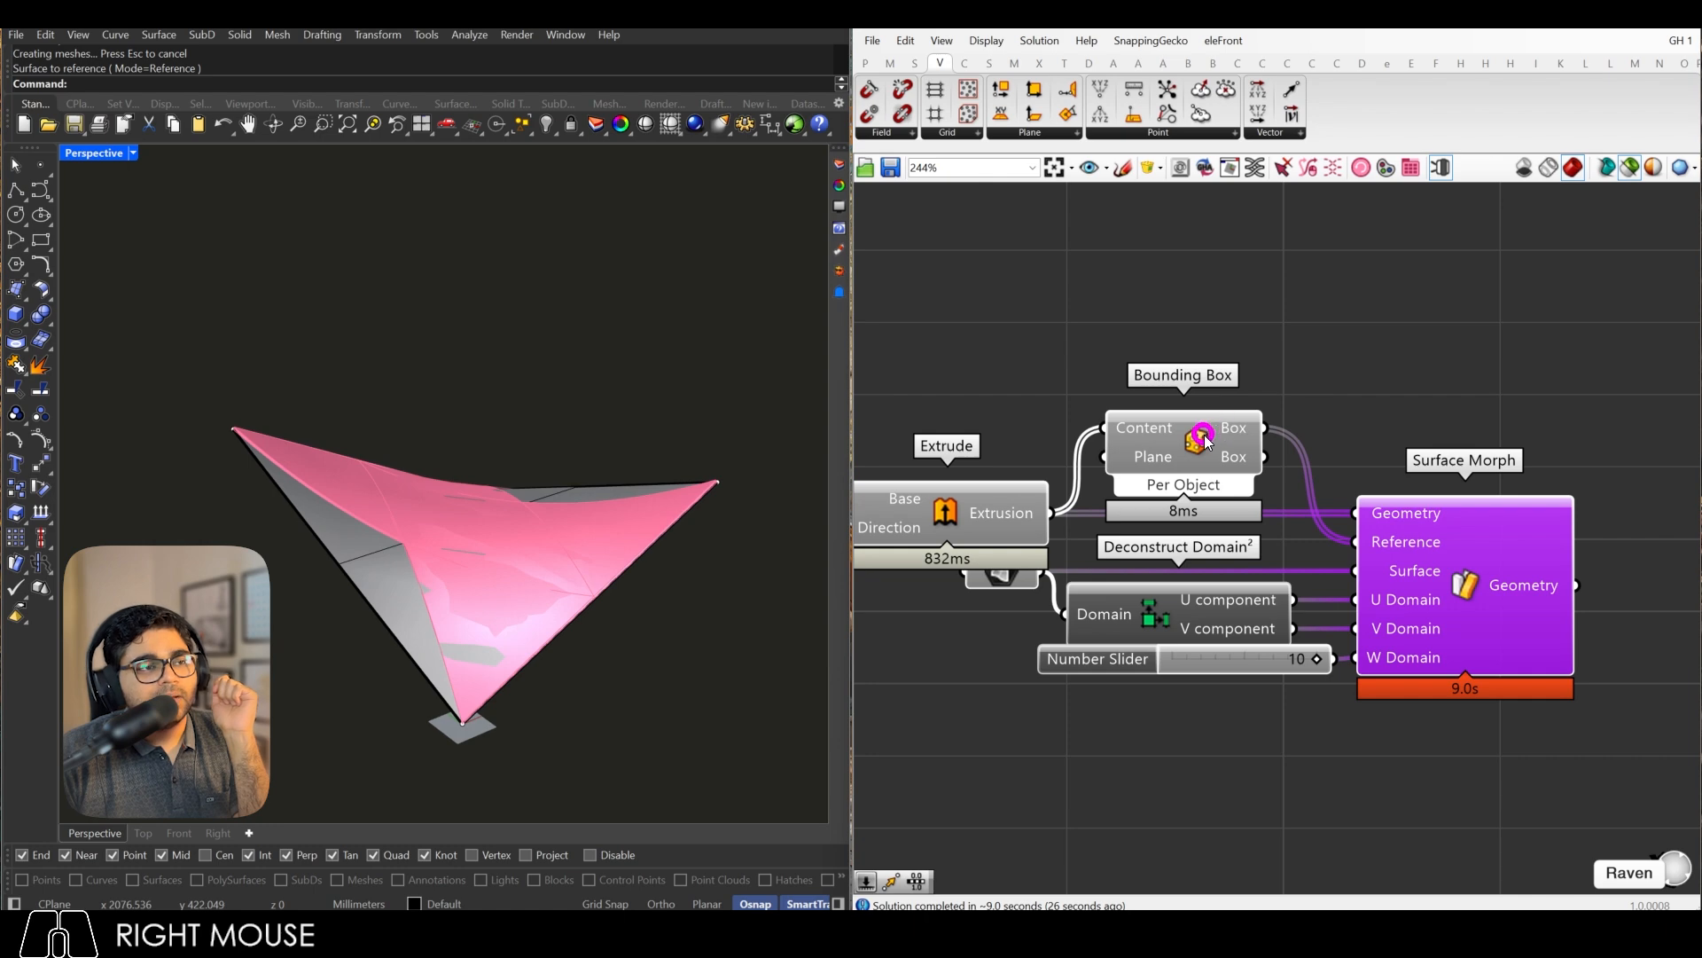
pyautogui.rightClick(1203, 435)
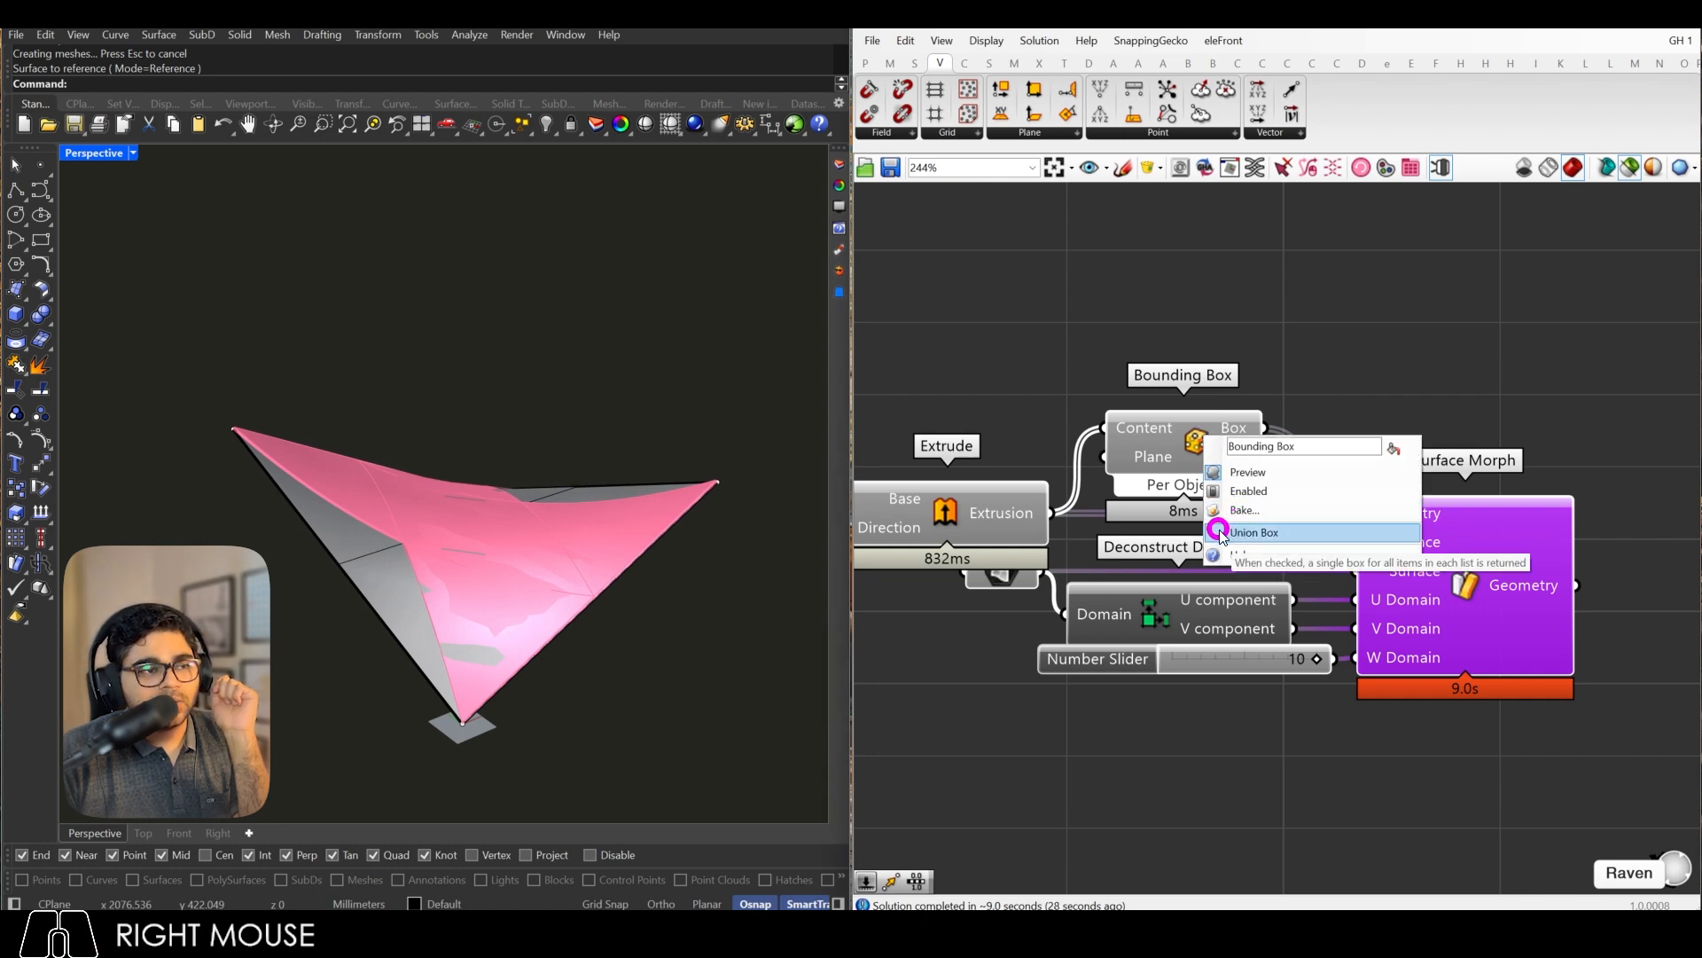
pyautogui.click(1254, 532)
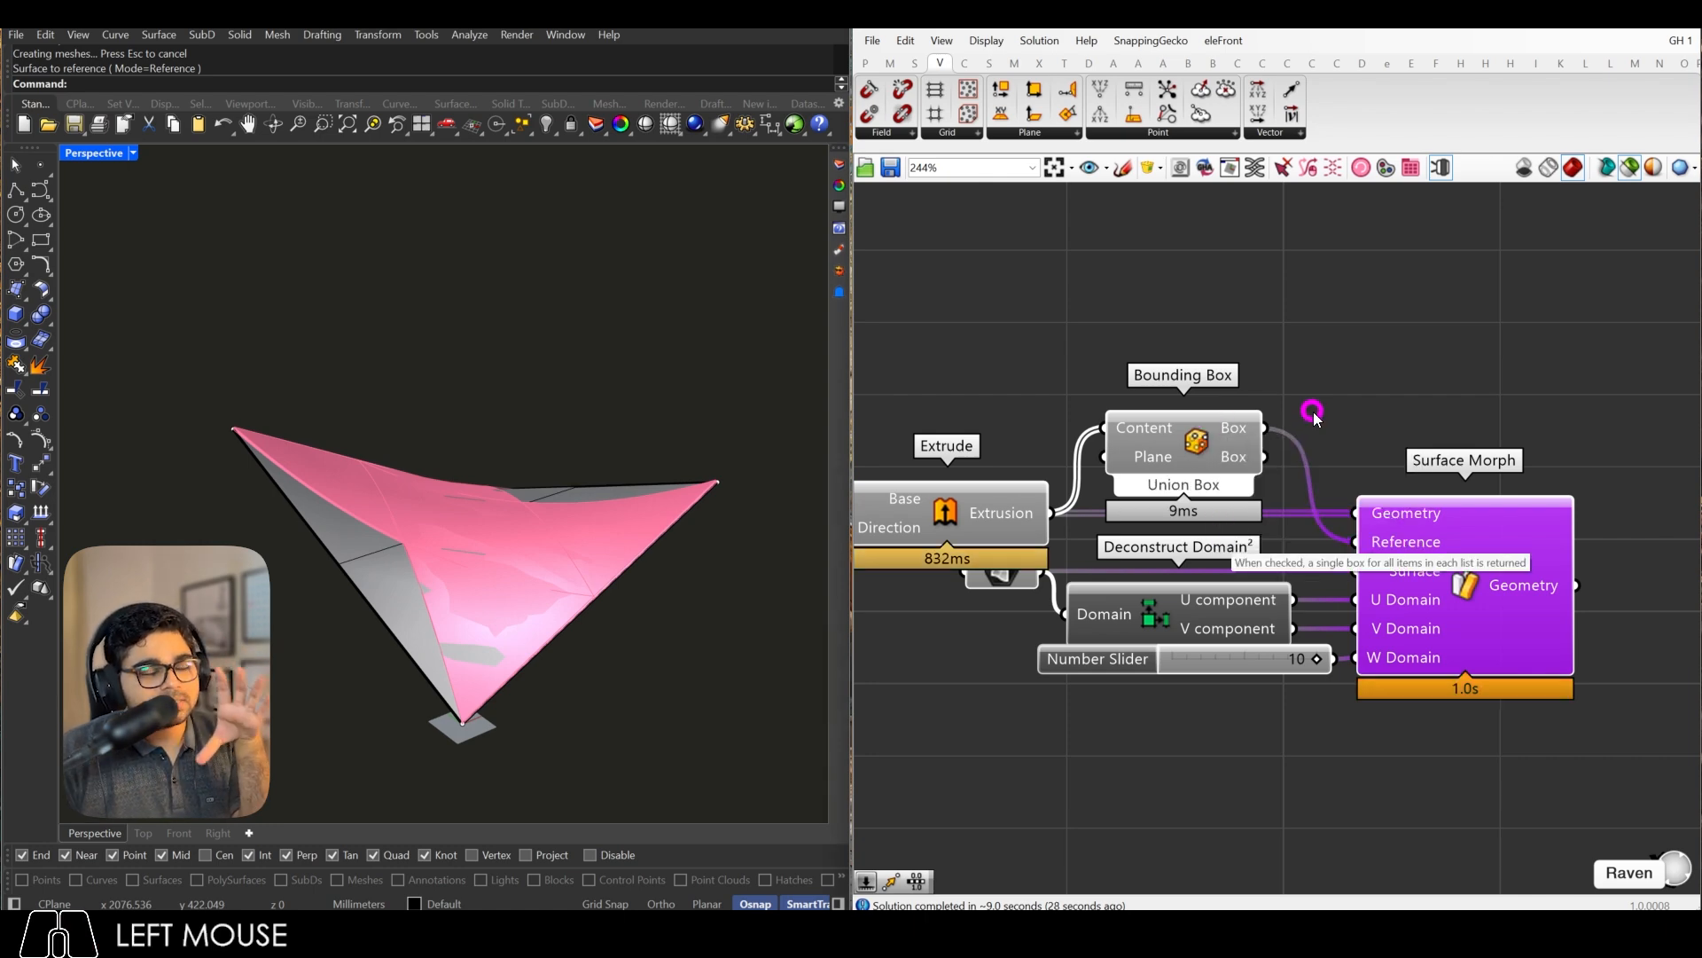
# Step: Inspect the single union bounding box and the morphed triangle pattern from several angles in the perspective view
pyautogui.click(1249, 441)
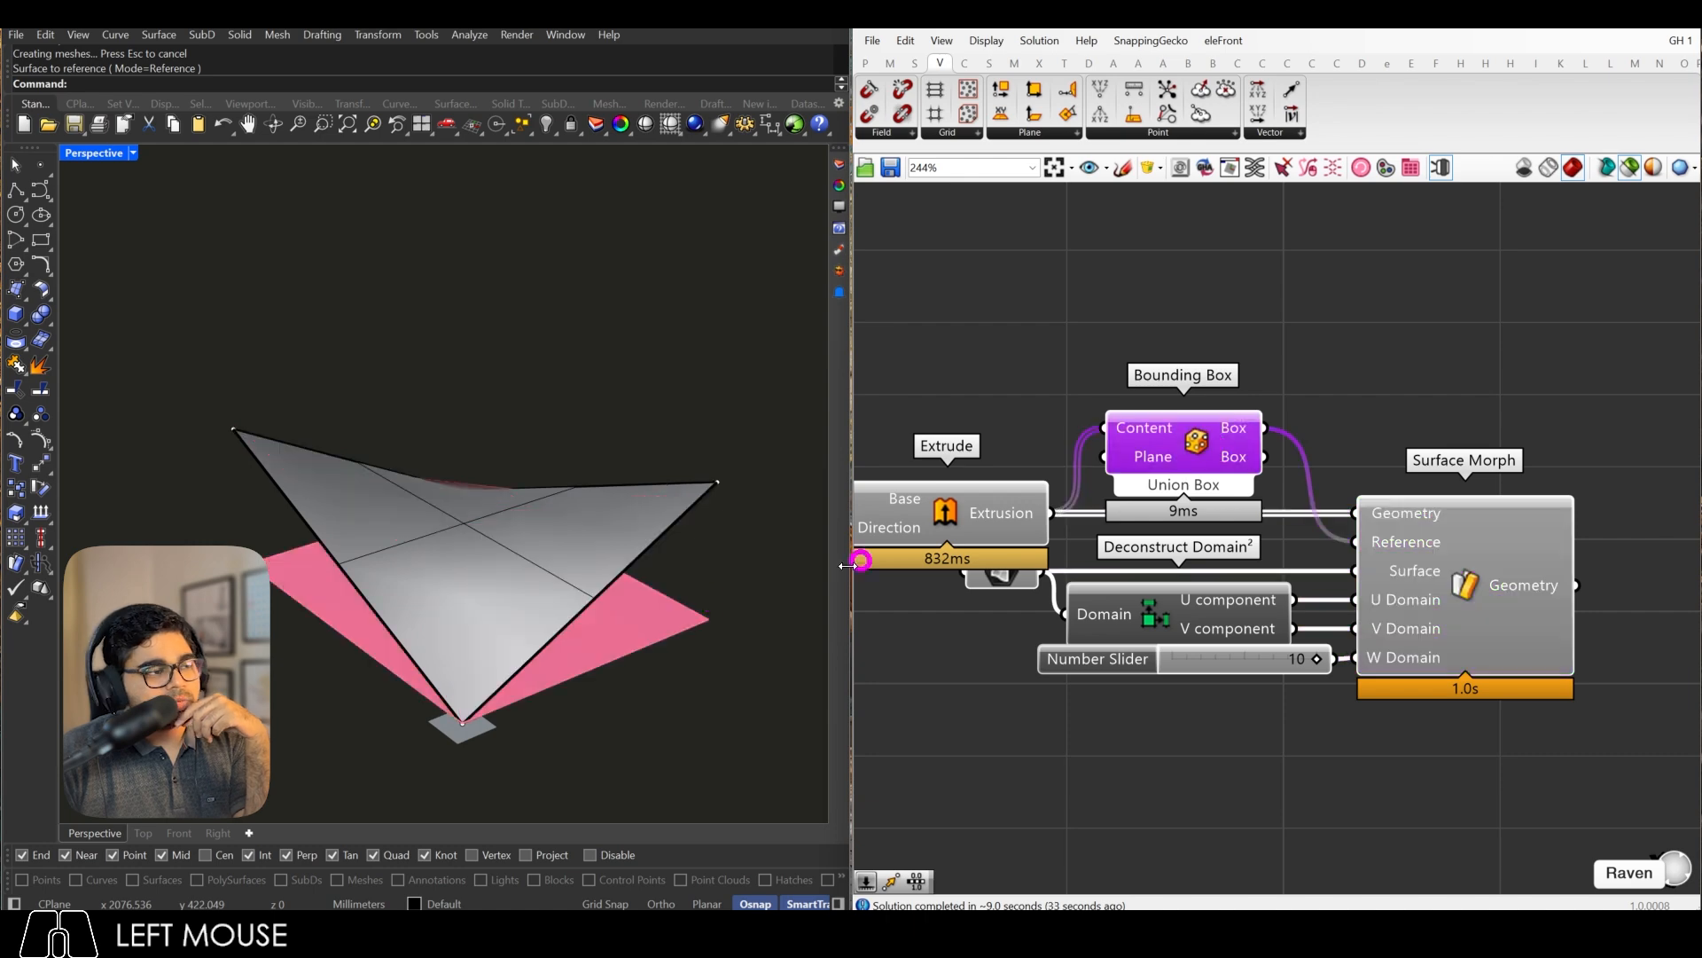
pyautogui.moveTo(709, 604); pyautogui.dragTo(612, 620, button='right')
pyautogui.click(1414, 545)
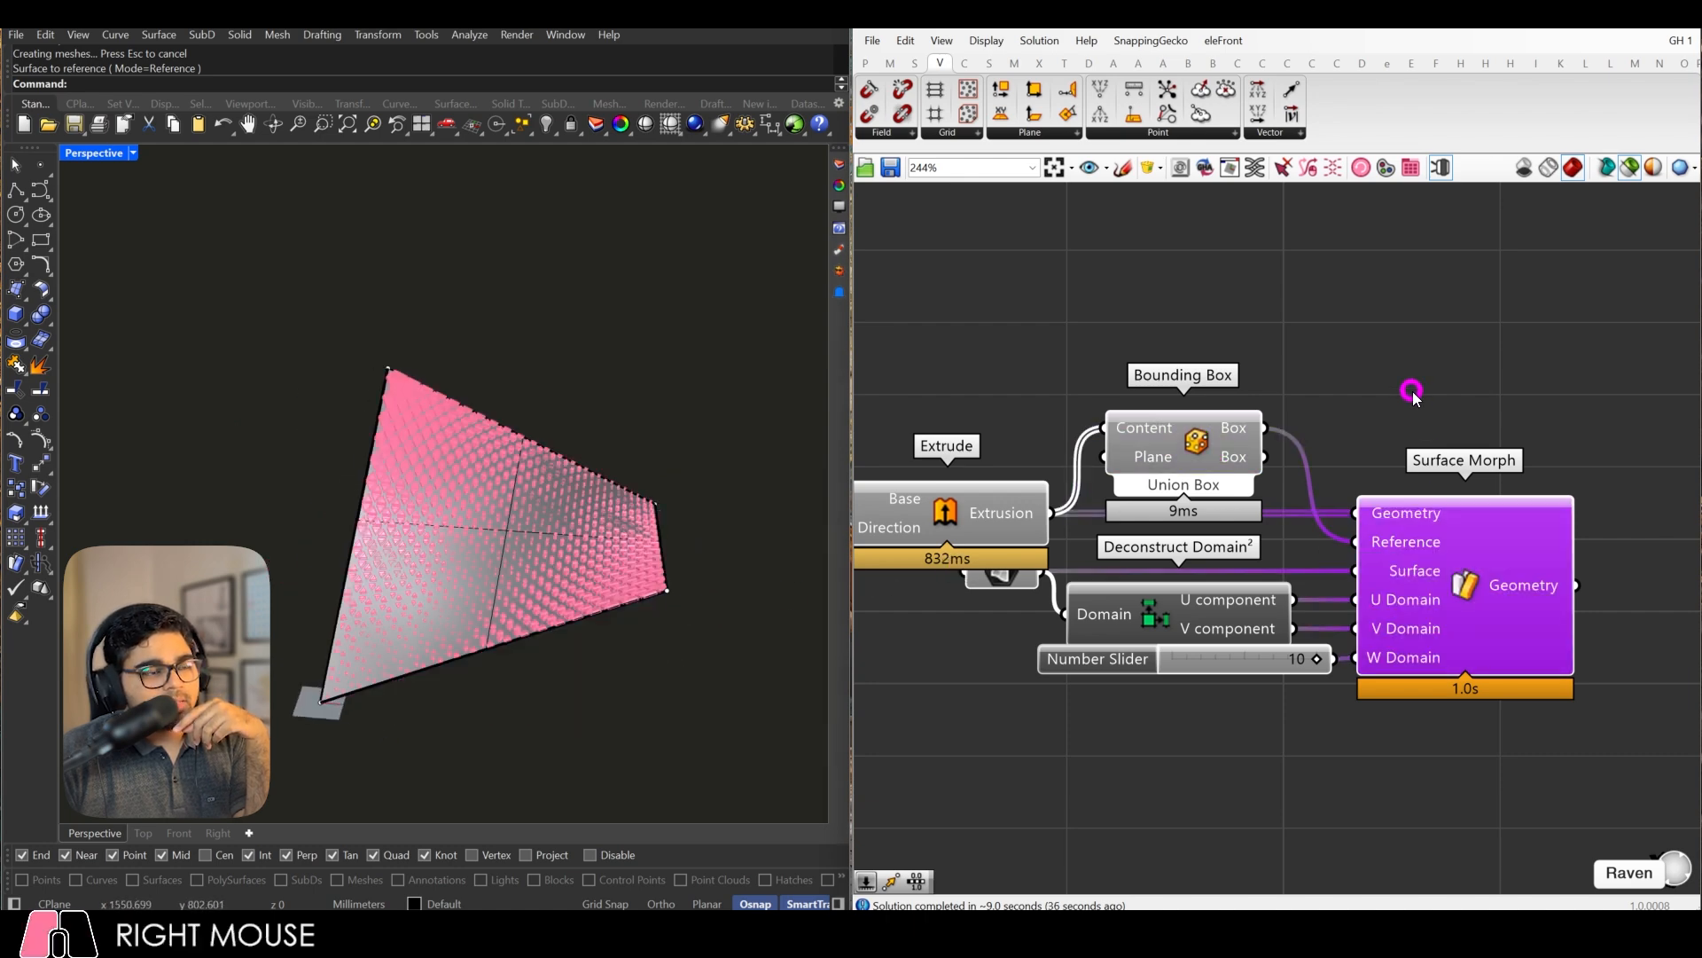
pyautogui.moveTo(436, 572); pyautogui.dragTo(532, 540, button='right')
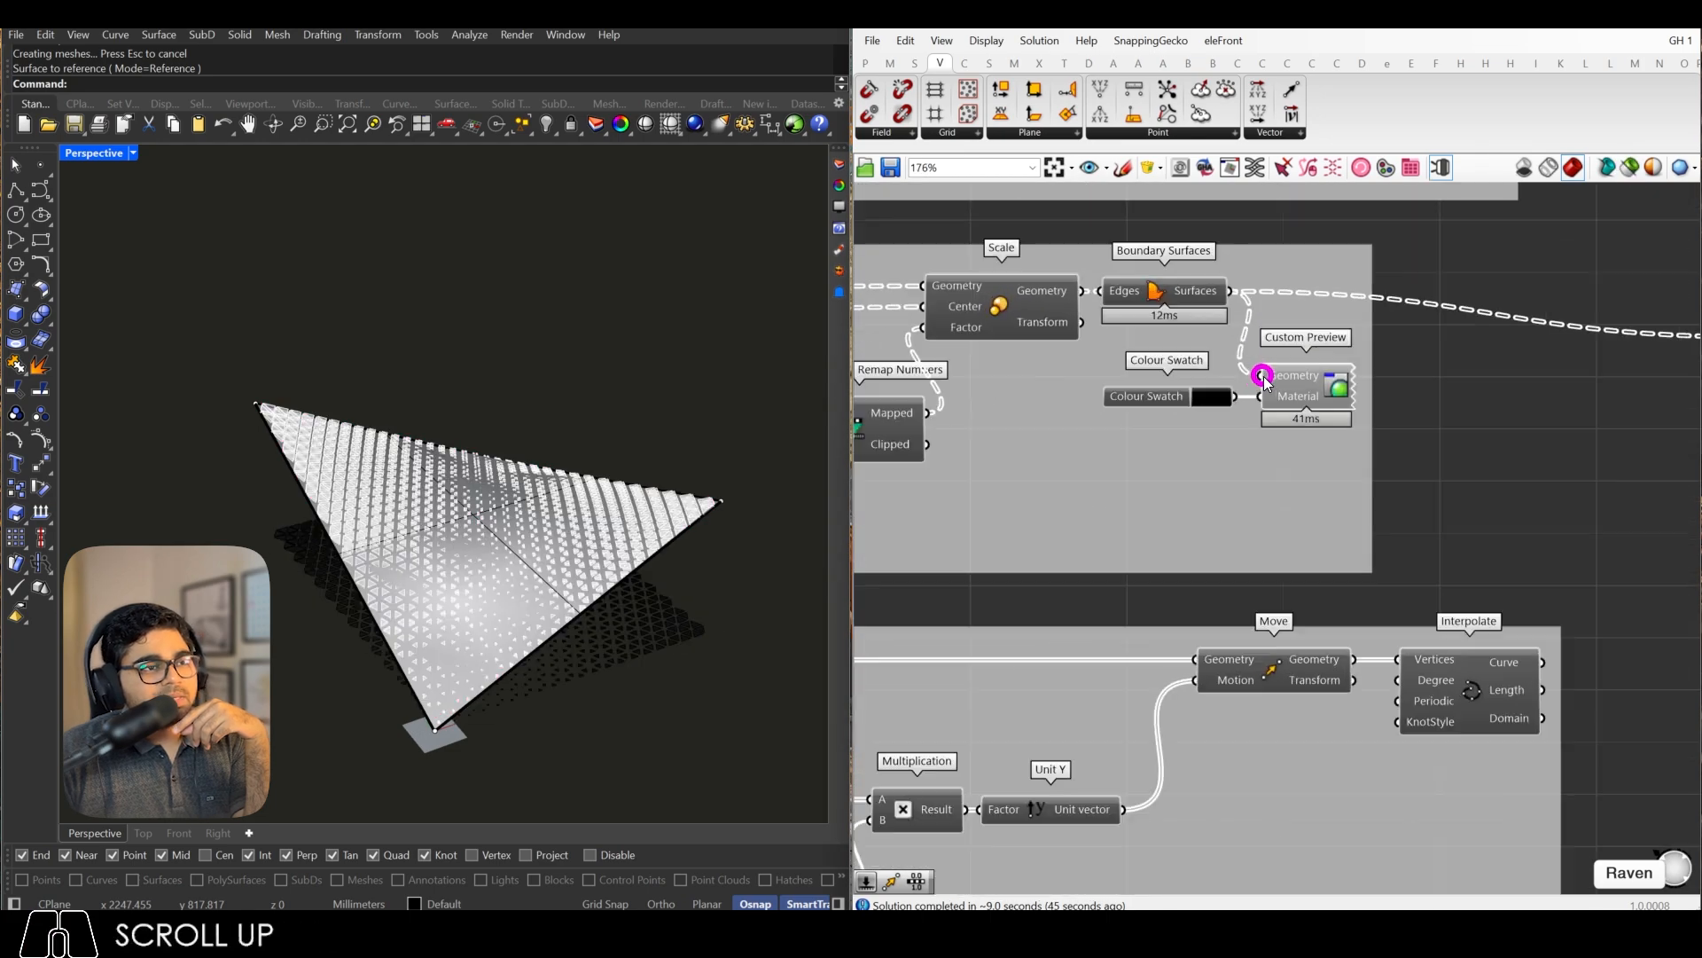
# Step: Copy the Custom Preview with its black Colour Swatch onto Surface Morph's Geometry output and hide the warped Rhino surface
pyautogui.click(1288, 395)
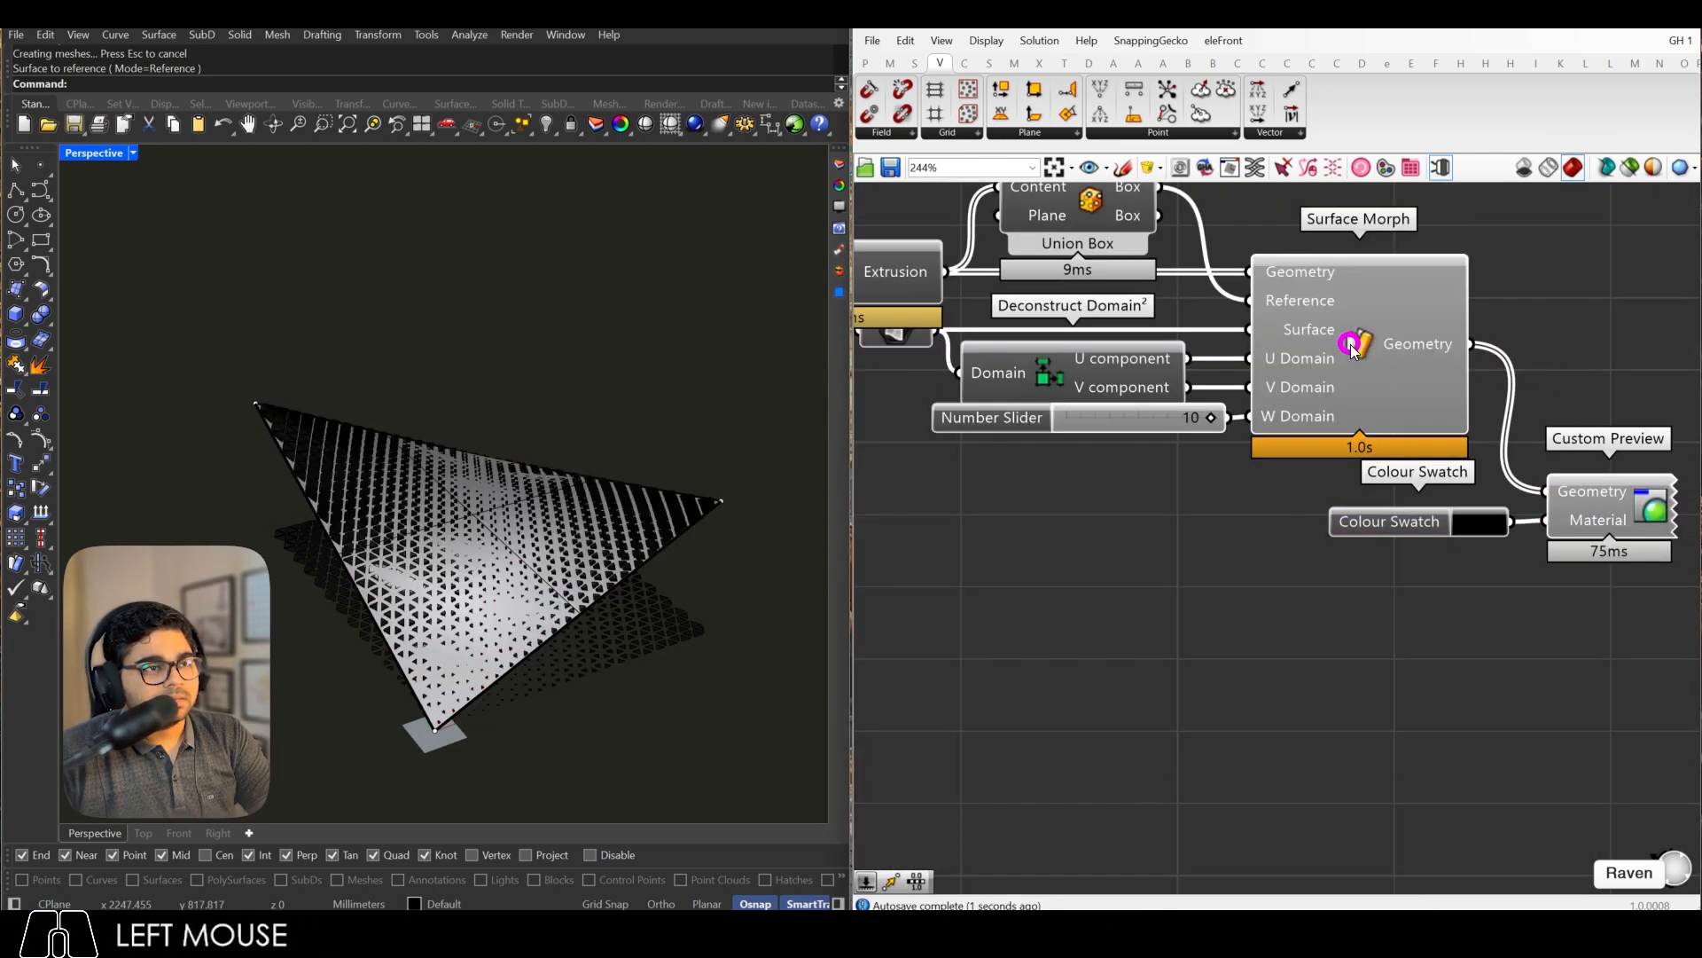
pyautogui.press('space')
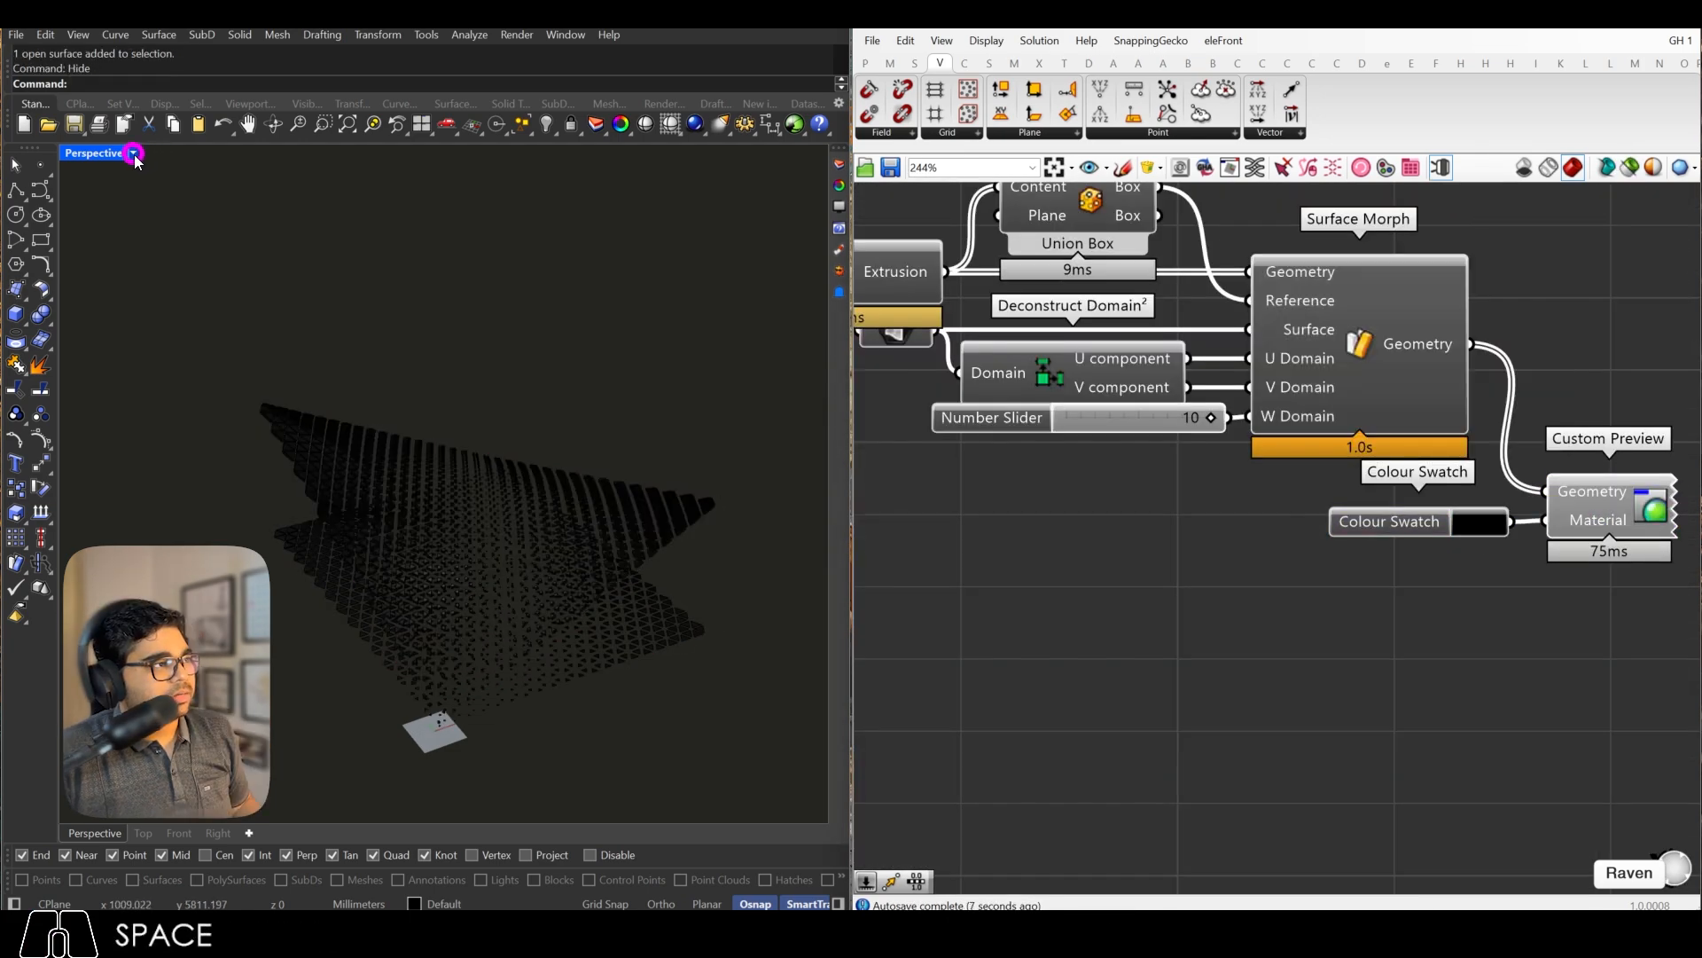
# Step: Set the perspective viewport to Rendered display and inspect the black morphed triangle pattern up close and from several angles
pyautogui.click(133, 153)
pyautogui.click(119, 237)
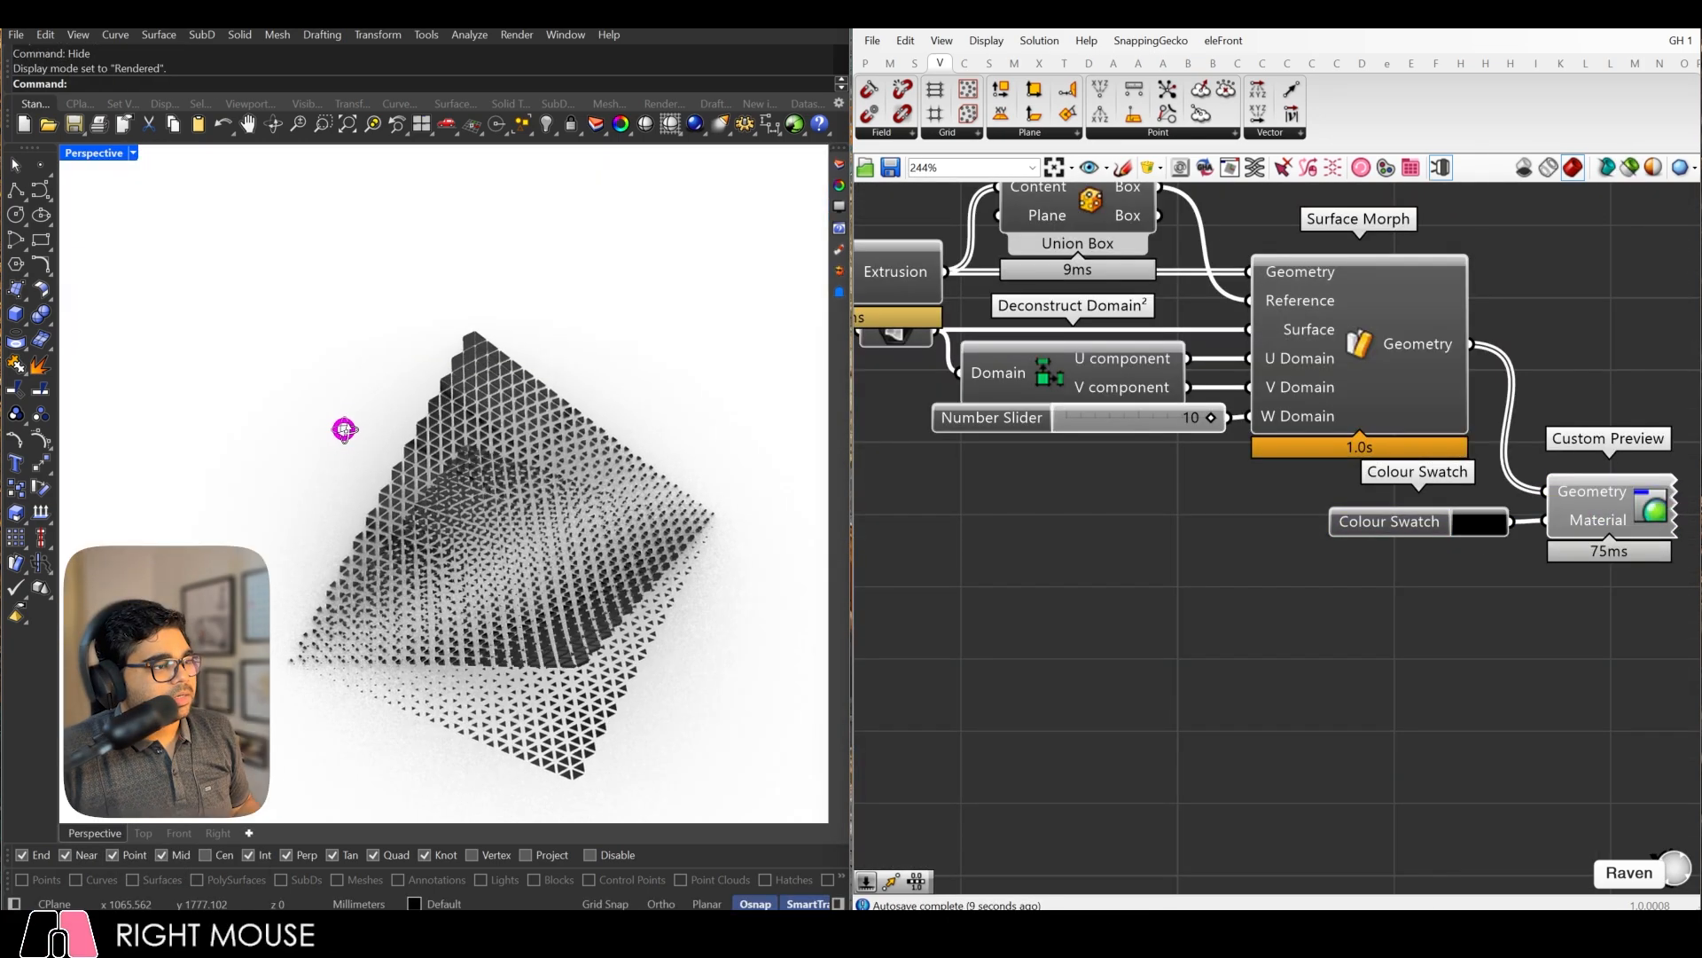
pyautogui.moveTo(343, 430); pyautogui.dragTo(456, 448, button='right')
pyautogui.scroll(6, 615, 634)
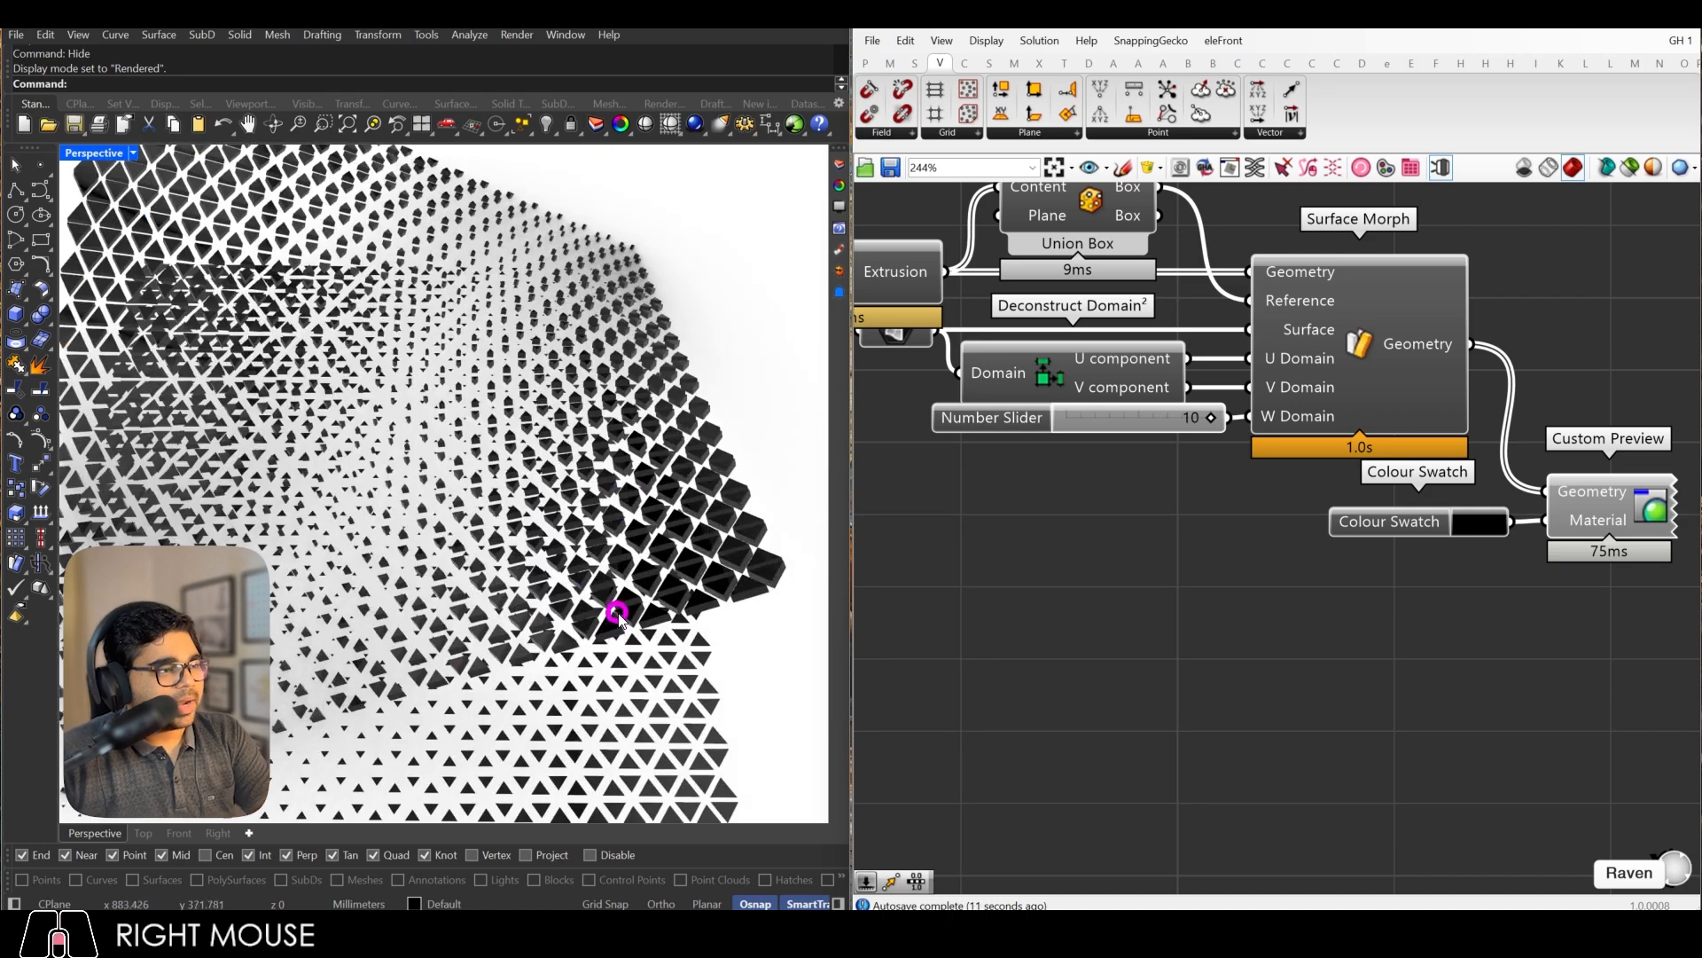
pyautogui.scroll(4, 634, 727)
pyautogui.scroll(-3, 645, 667)
pyautogui.scroll(-3, 647, 671)
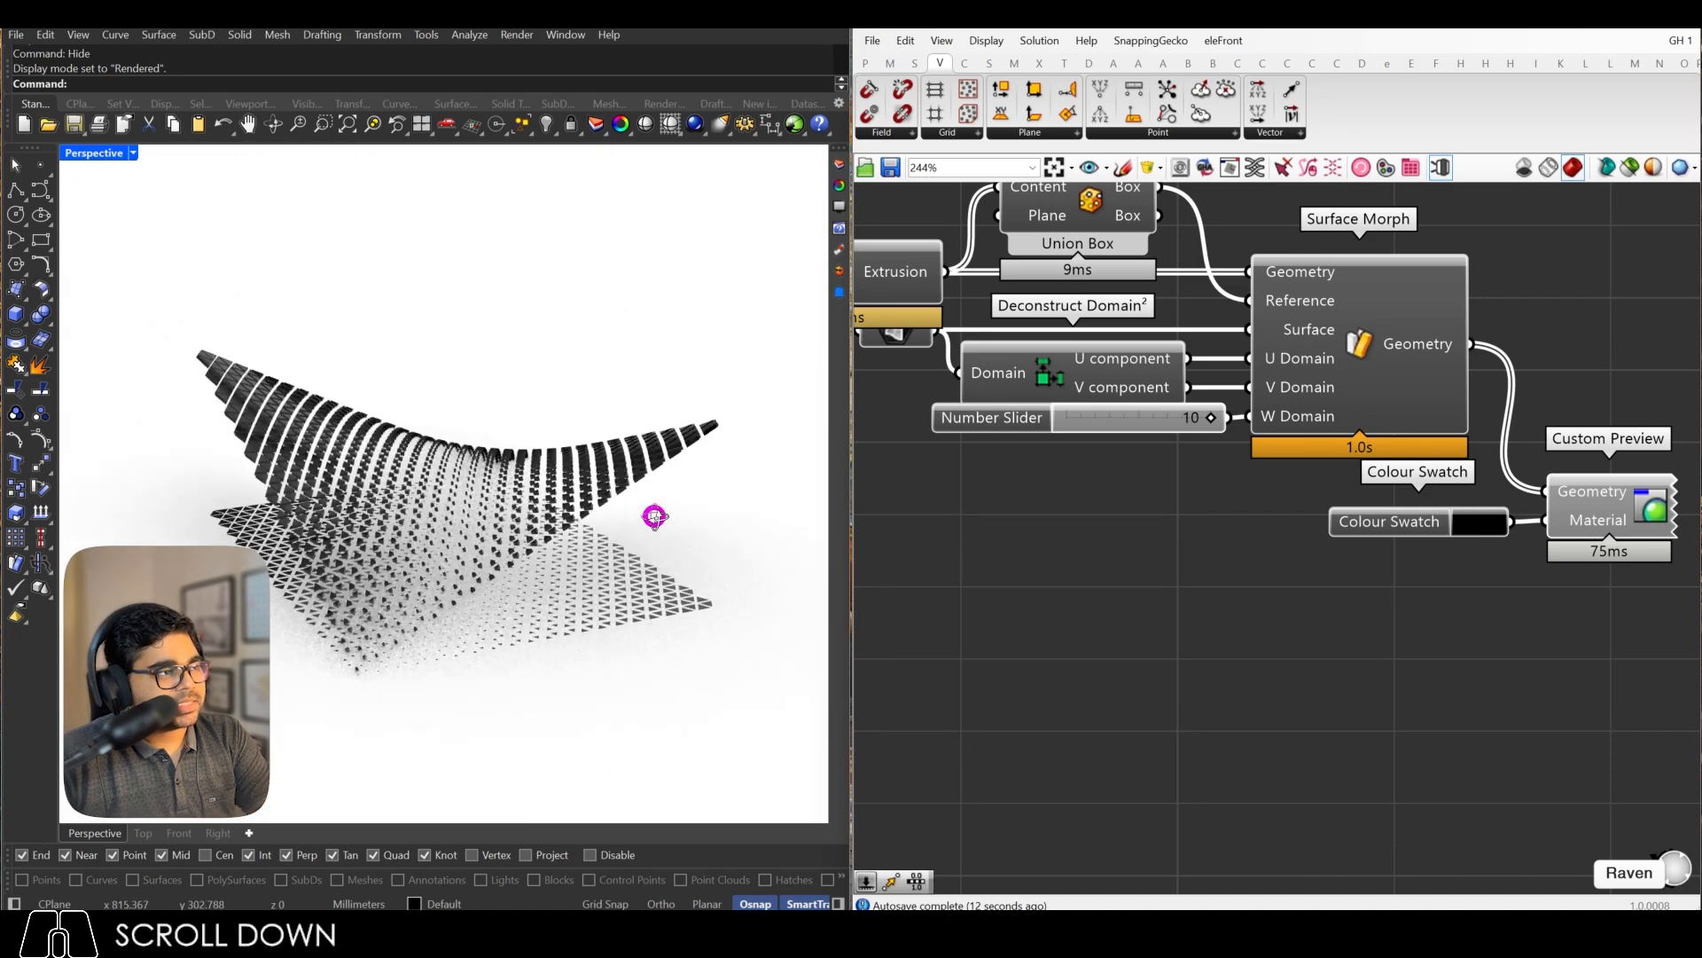
pyautogui.moveTo(653, 513); pyautogui.dragTo(618, 529, button='right')
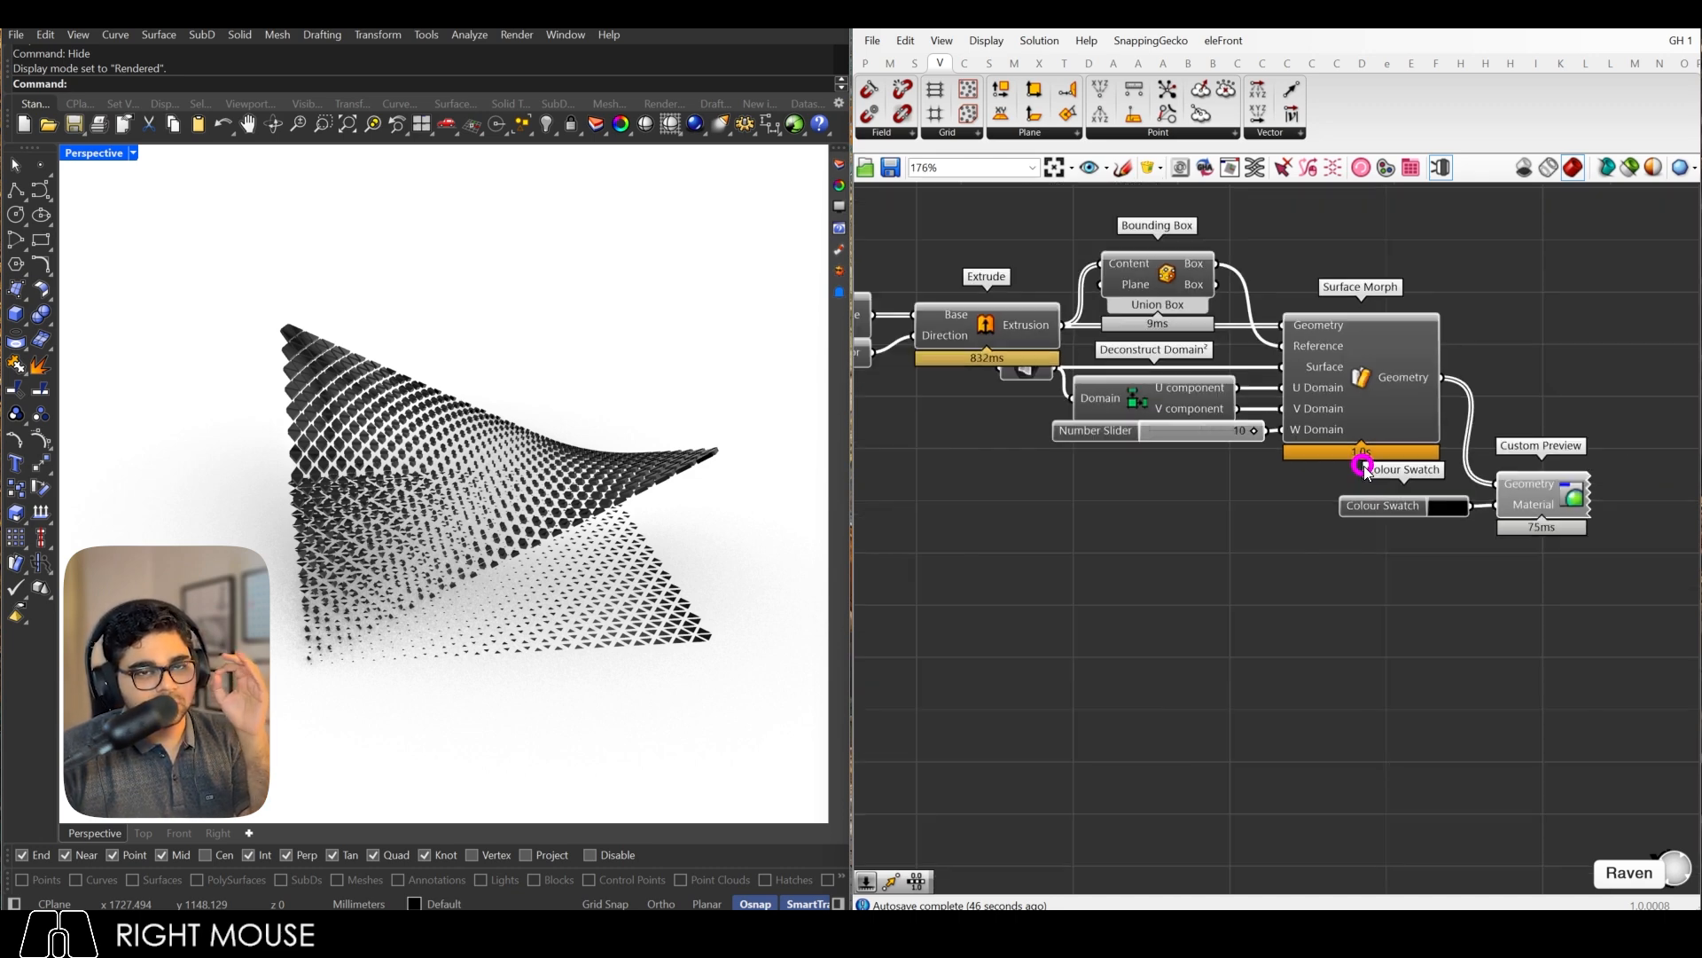
# Step: Disconnect the Surface parameter from Surface Morph's Surface input and show the hidden warped surface in Rhino
pyautogui.scroll(-1, 1151, 399)
pyautogui.scroll(1, 1113, 379)
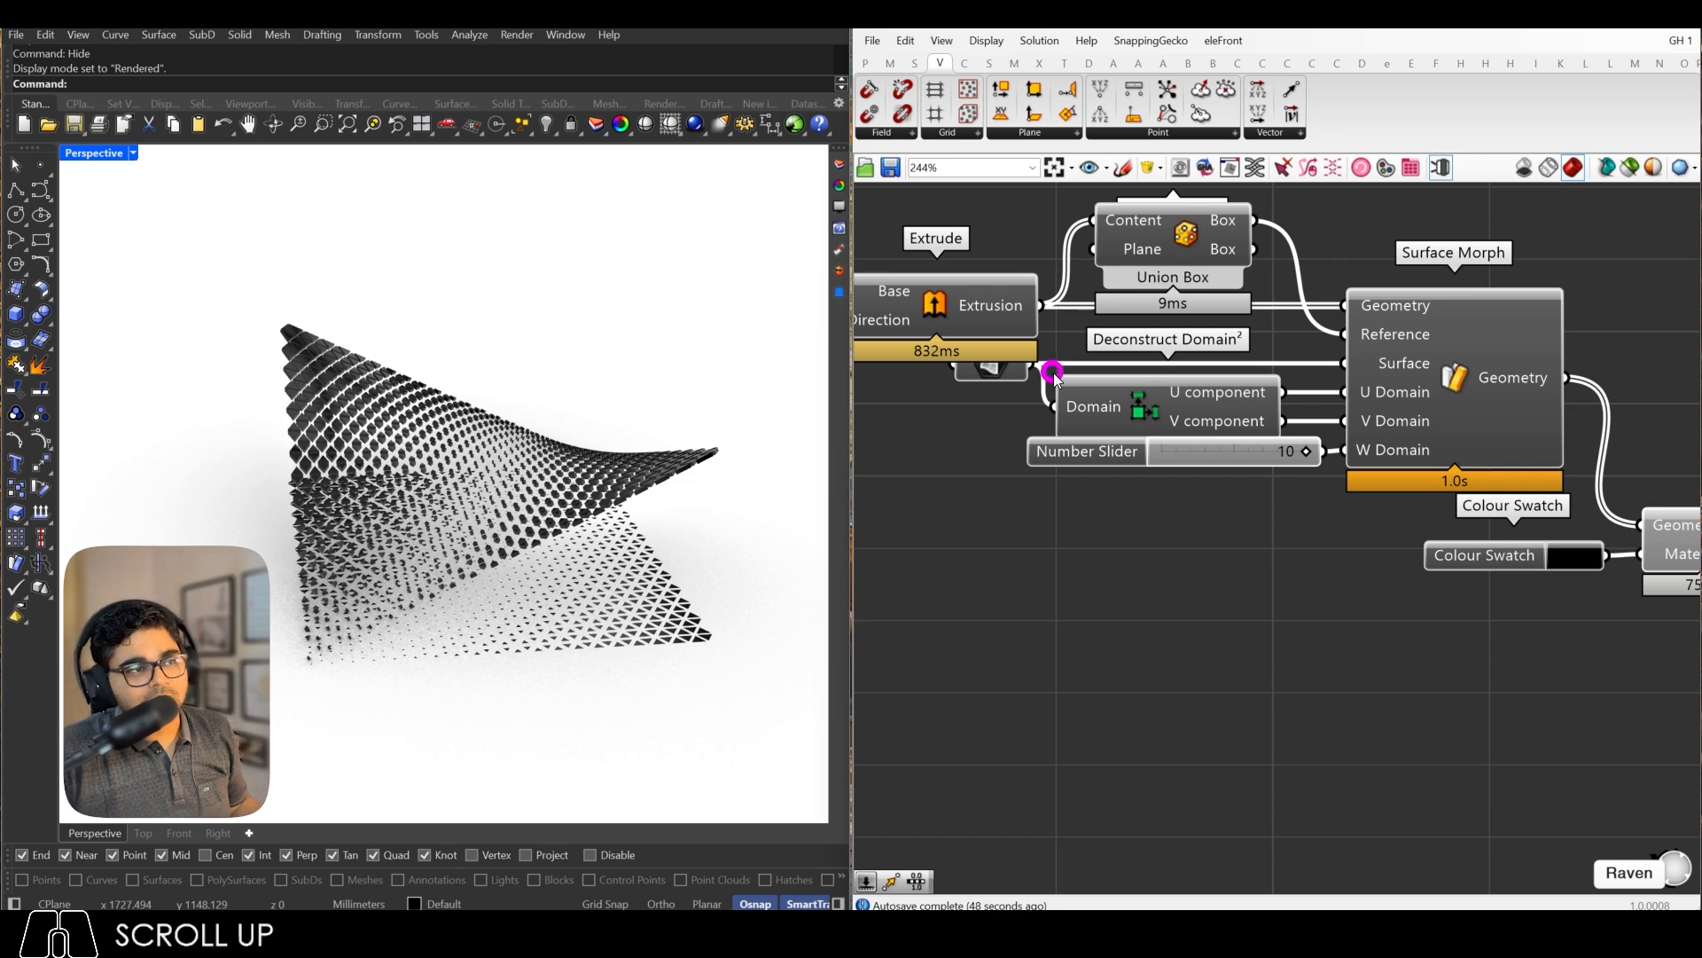
pyautogui.keyDown('ctrl'); pyautogui.moveTo(1036, 365); pyautogui.dragTo(1345, 363); pyautogui.keyUp('ctrl')
pyautogui.write('S')
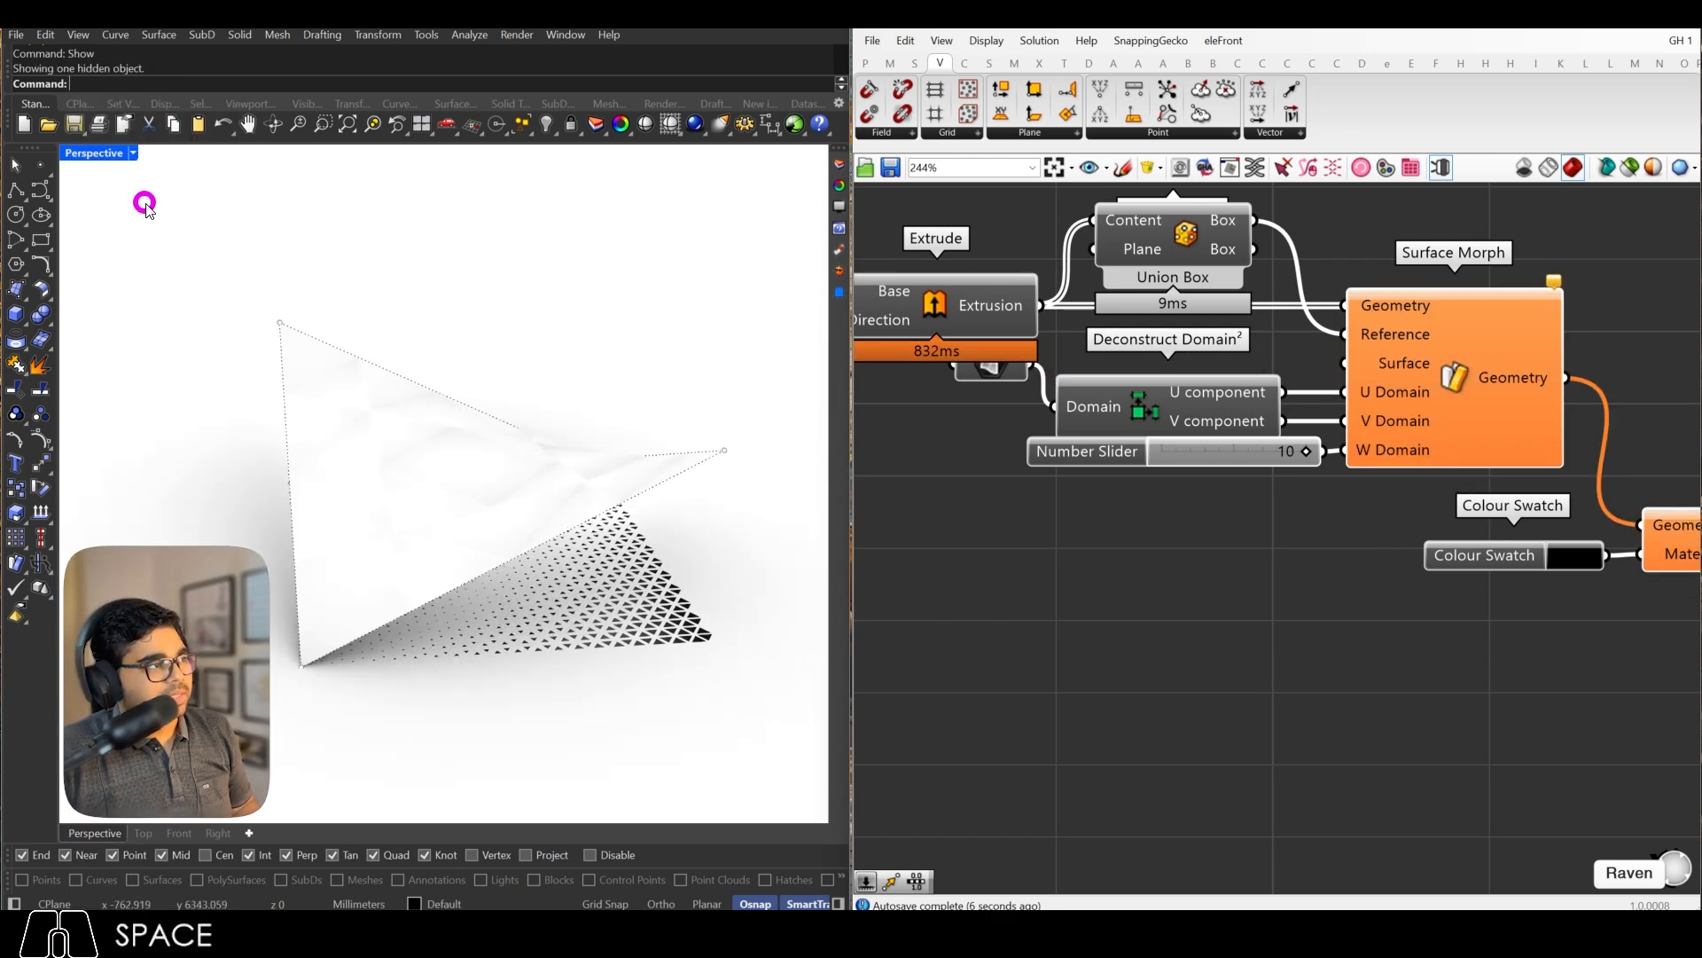
# Step: Set the perspective viewport to Shaded display and select the warped surface
pyautogui.click(133, 152)
pyautogui.click(131, 242)
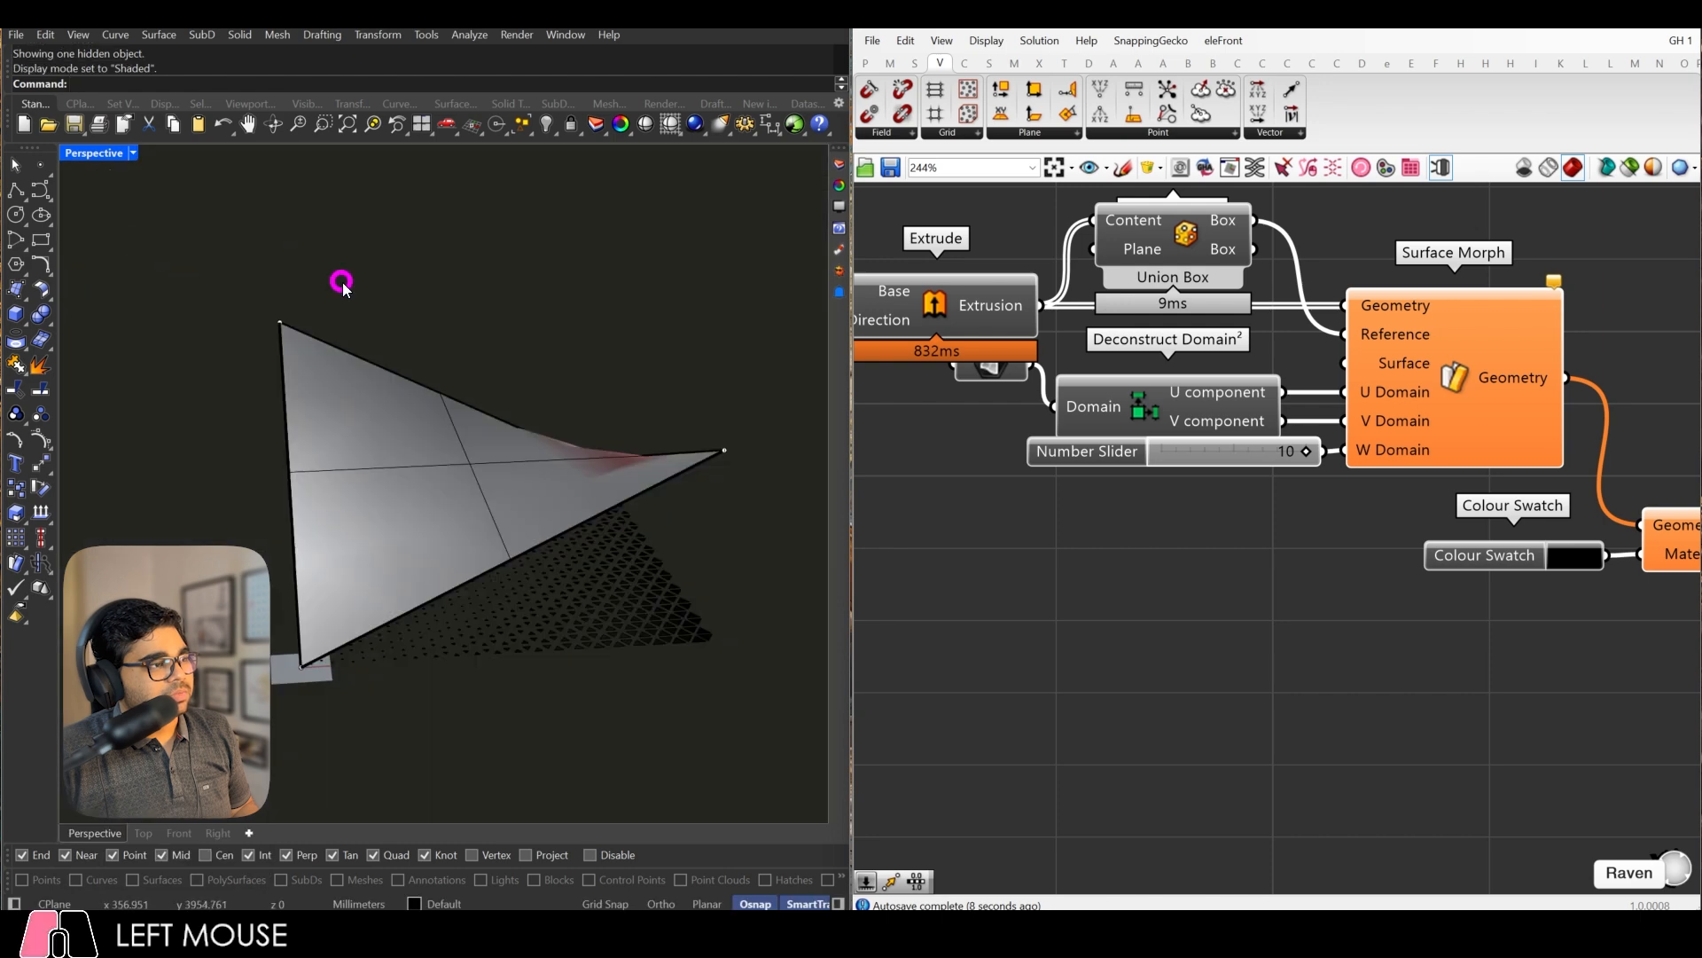
pyautogui.moveTo(343, 277)
pyautogui.mouseDown(button='right')
pyautogui.moveTo(391, 323)
pyautogui.moveTo(437, 304)
pyautogui.mouseUp(button='right')
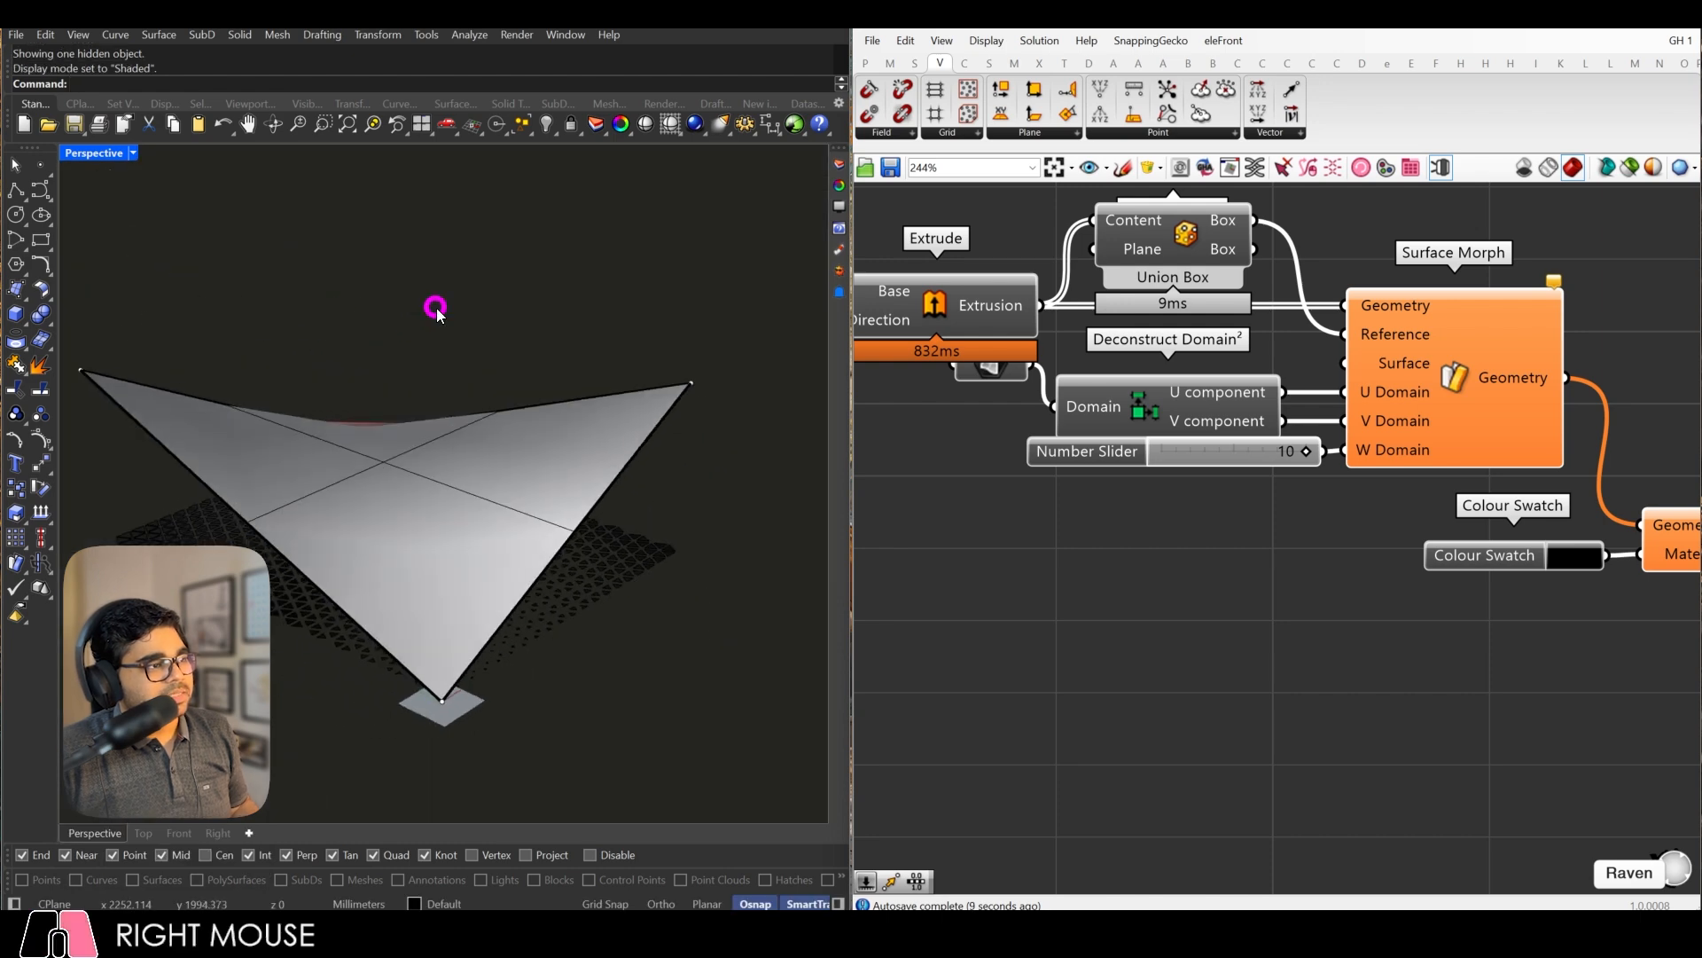
pyautogui.click(512, 333)
pyautogui.press('Escape')
pyautogui.moveTo(498, 337); pyautogui.dragTo(426, 346, button='right')
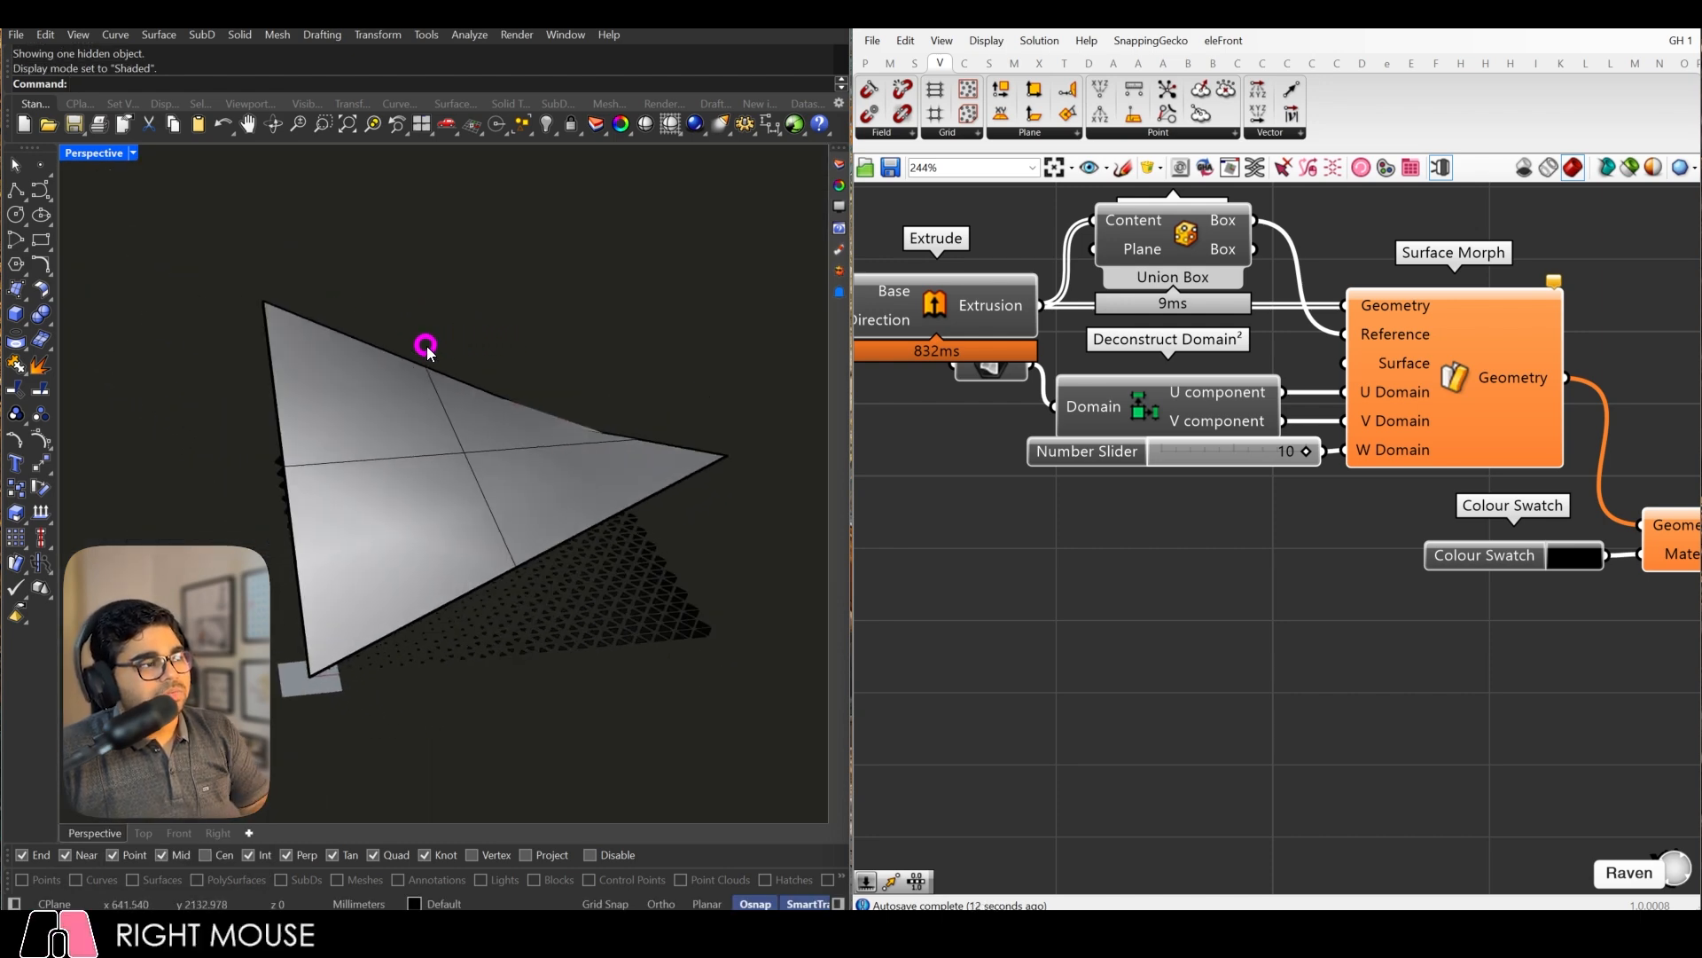
pyautogui.click(449, 421)
pyautogui.click(449, 420)
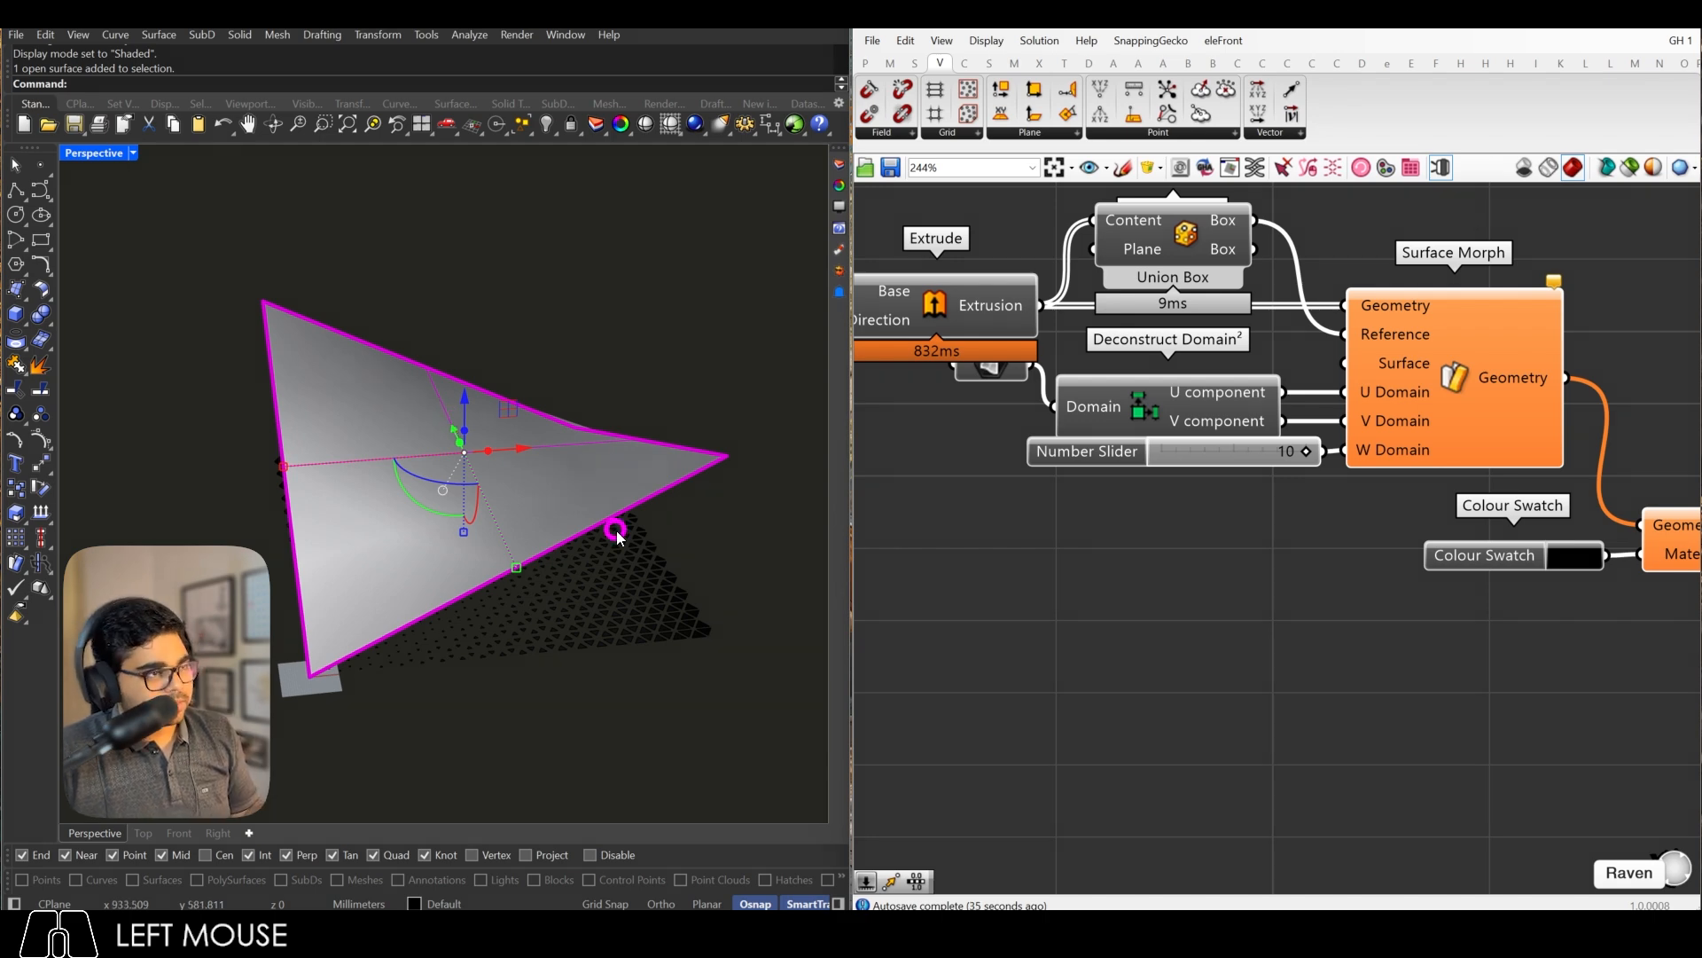
pyautogui.click(729, 455)
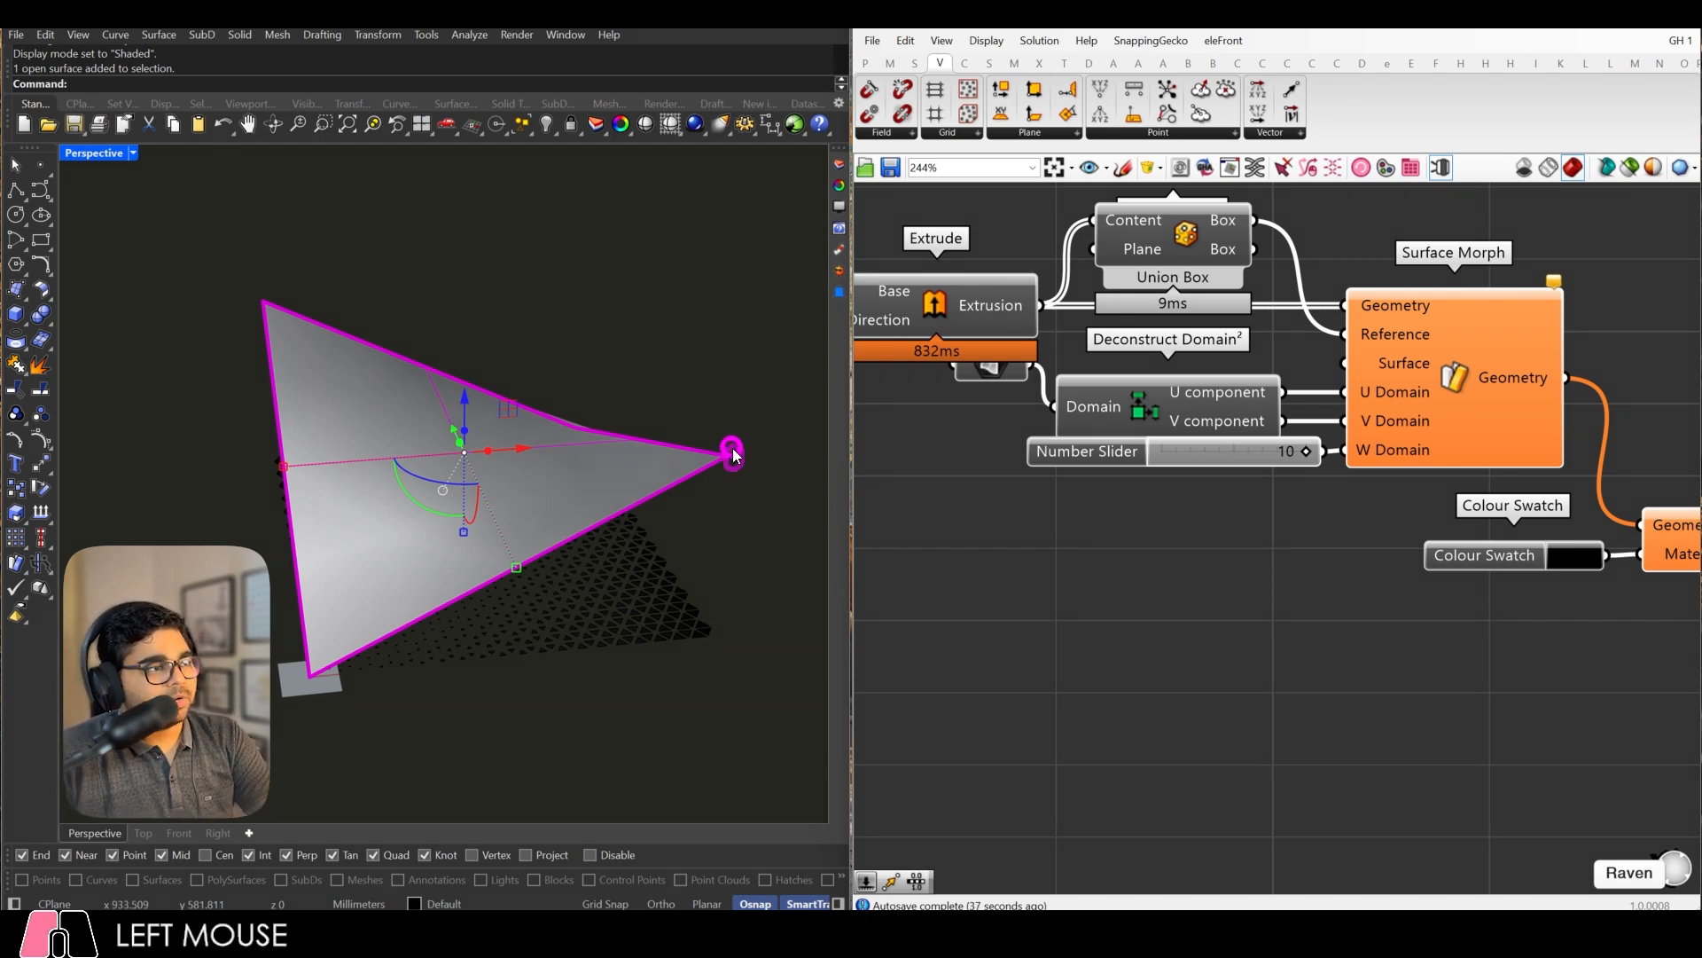
pyautogui.moveTo(263, 296); pyautogui.dragTo(281, 310)
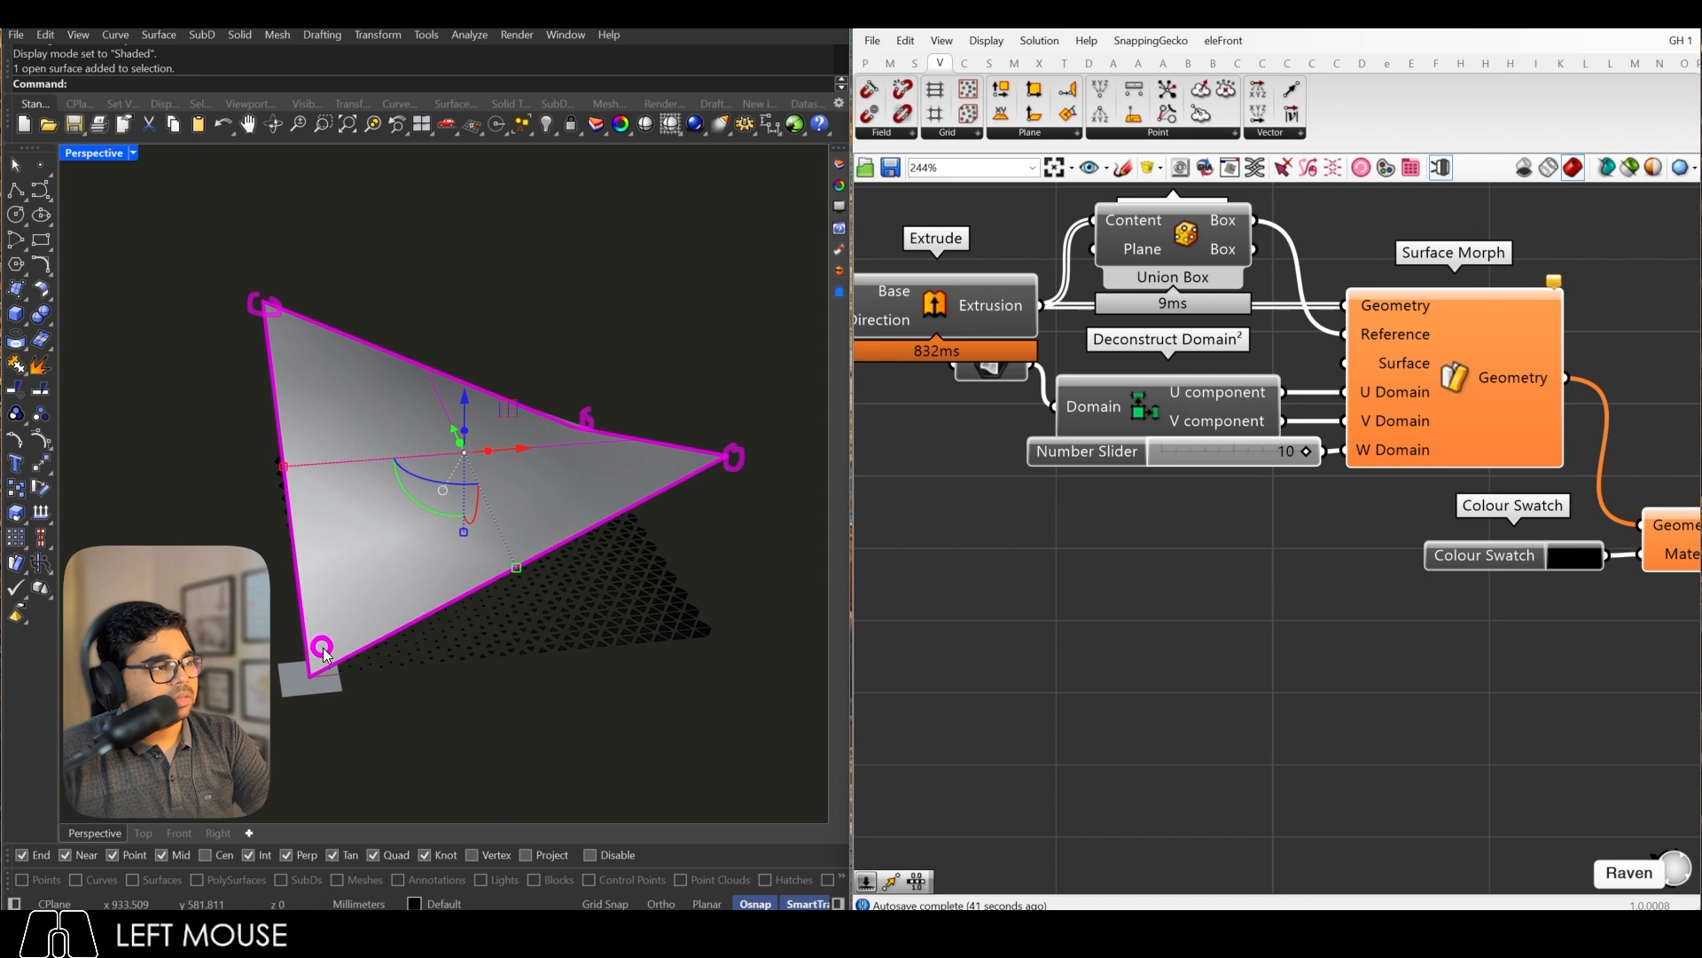
pyautogui.moveTo(301, 657); pyautogui.dragTo(304, 660)
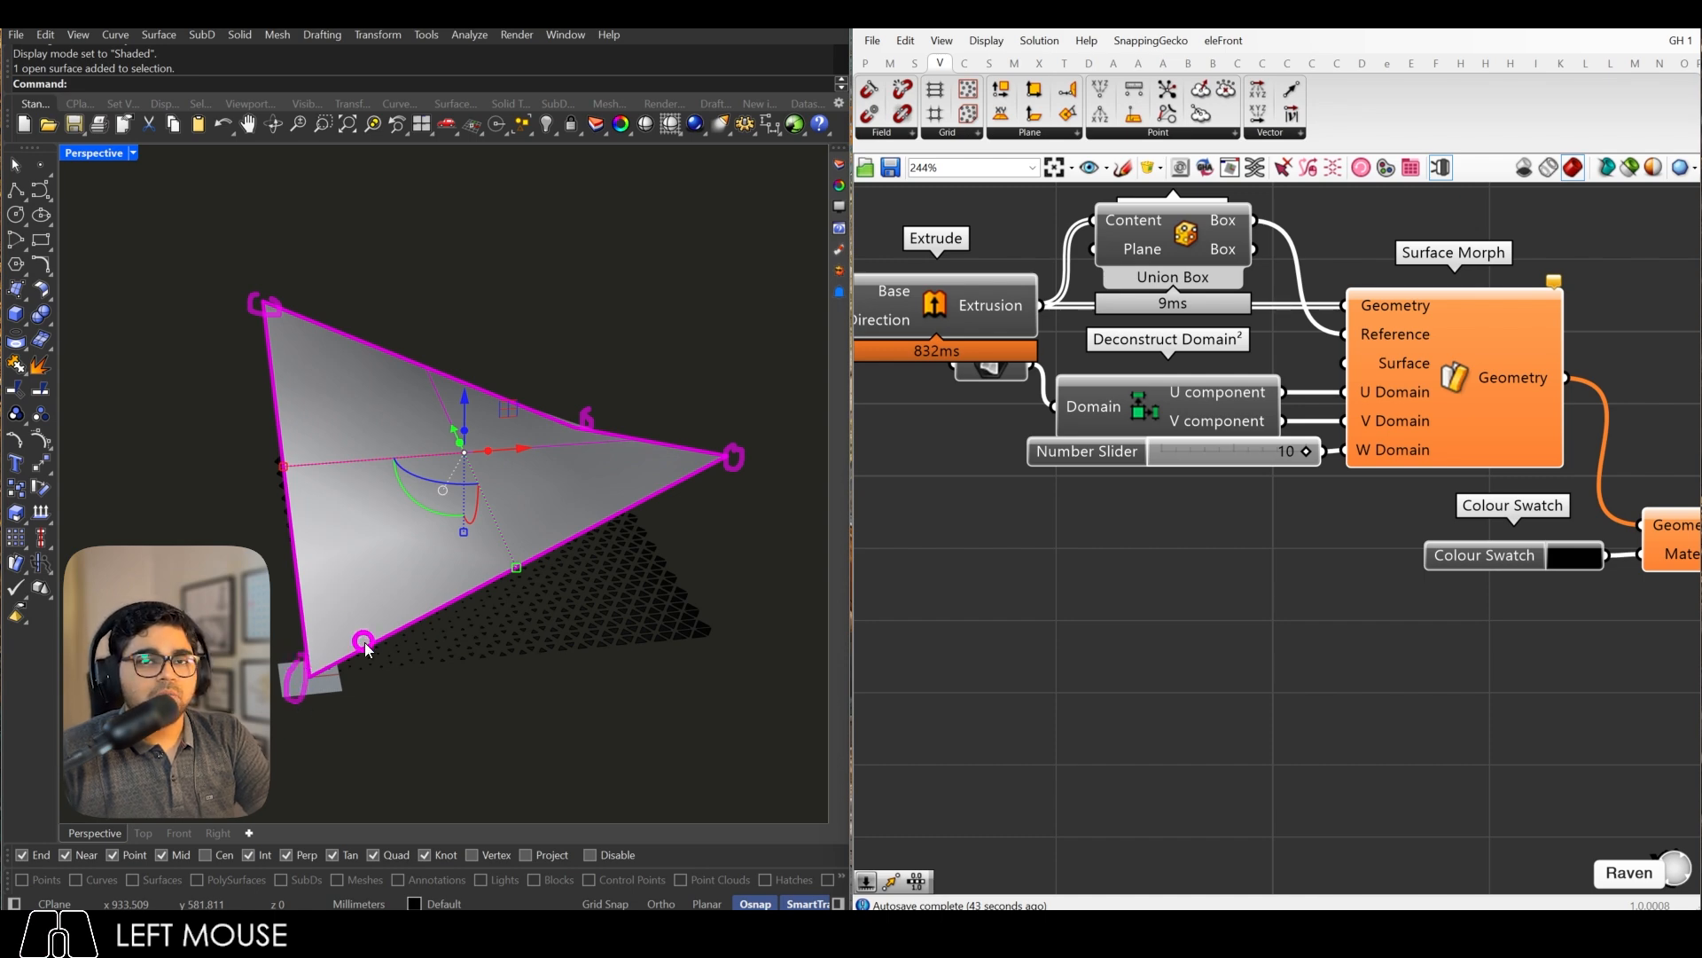
pyautogui.click(352, 402)
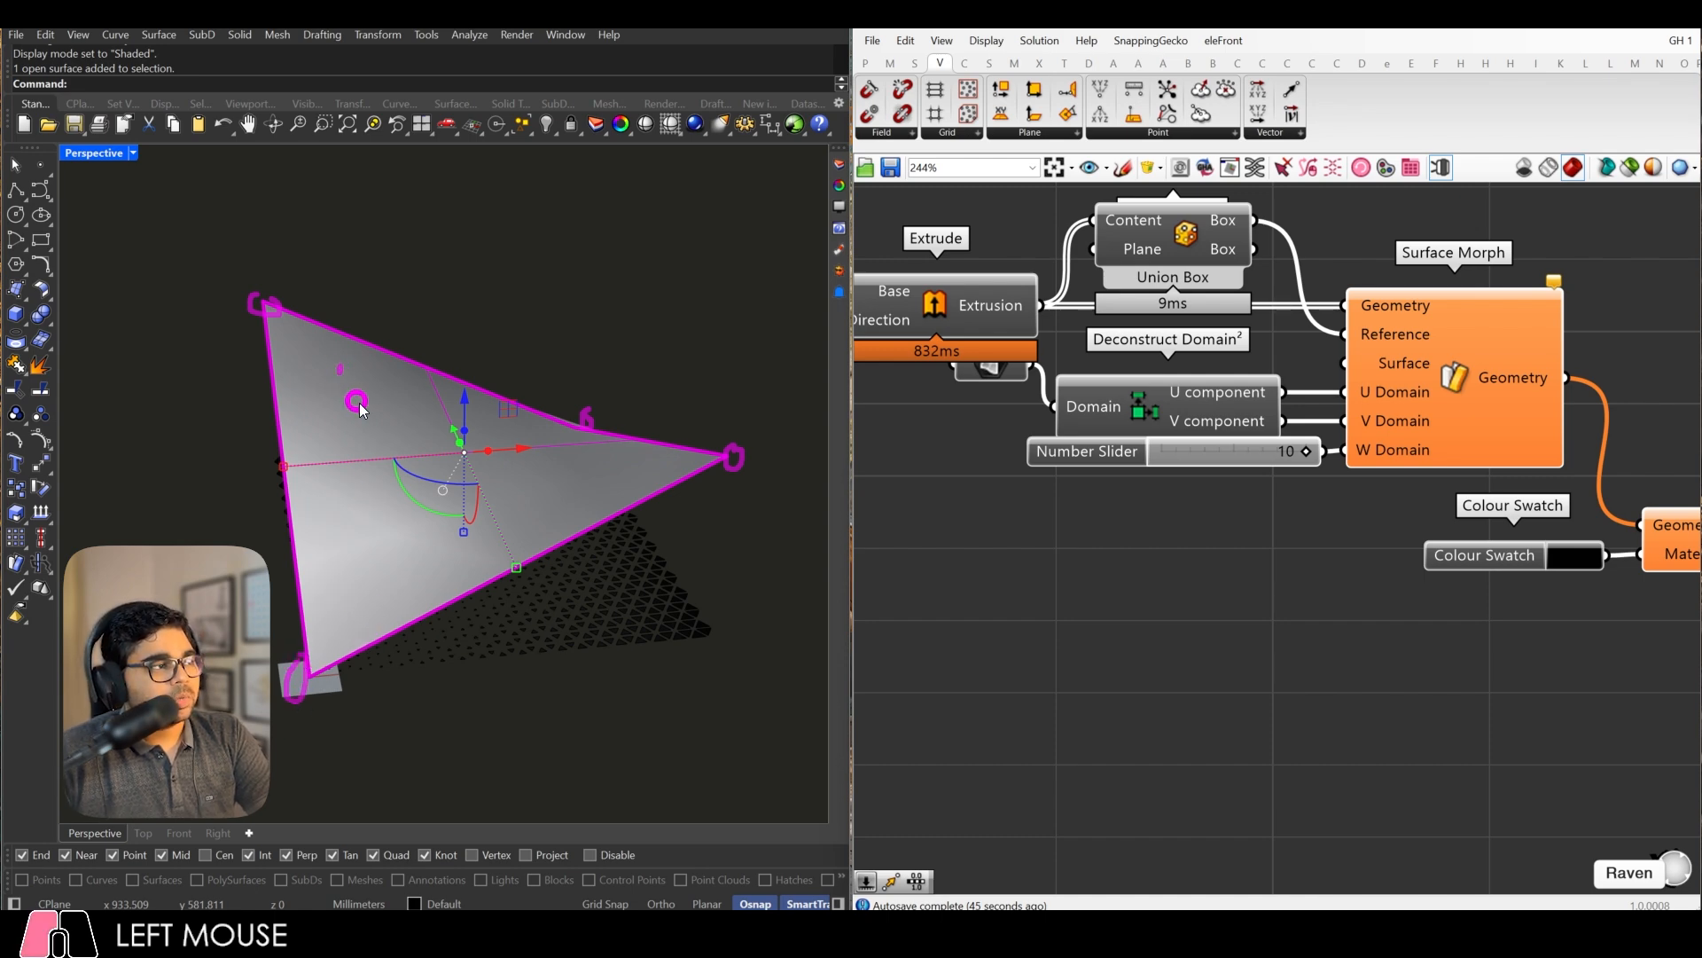
pyautogui.click(382, 488)
pyautogui.click(408, 527)
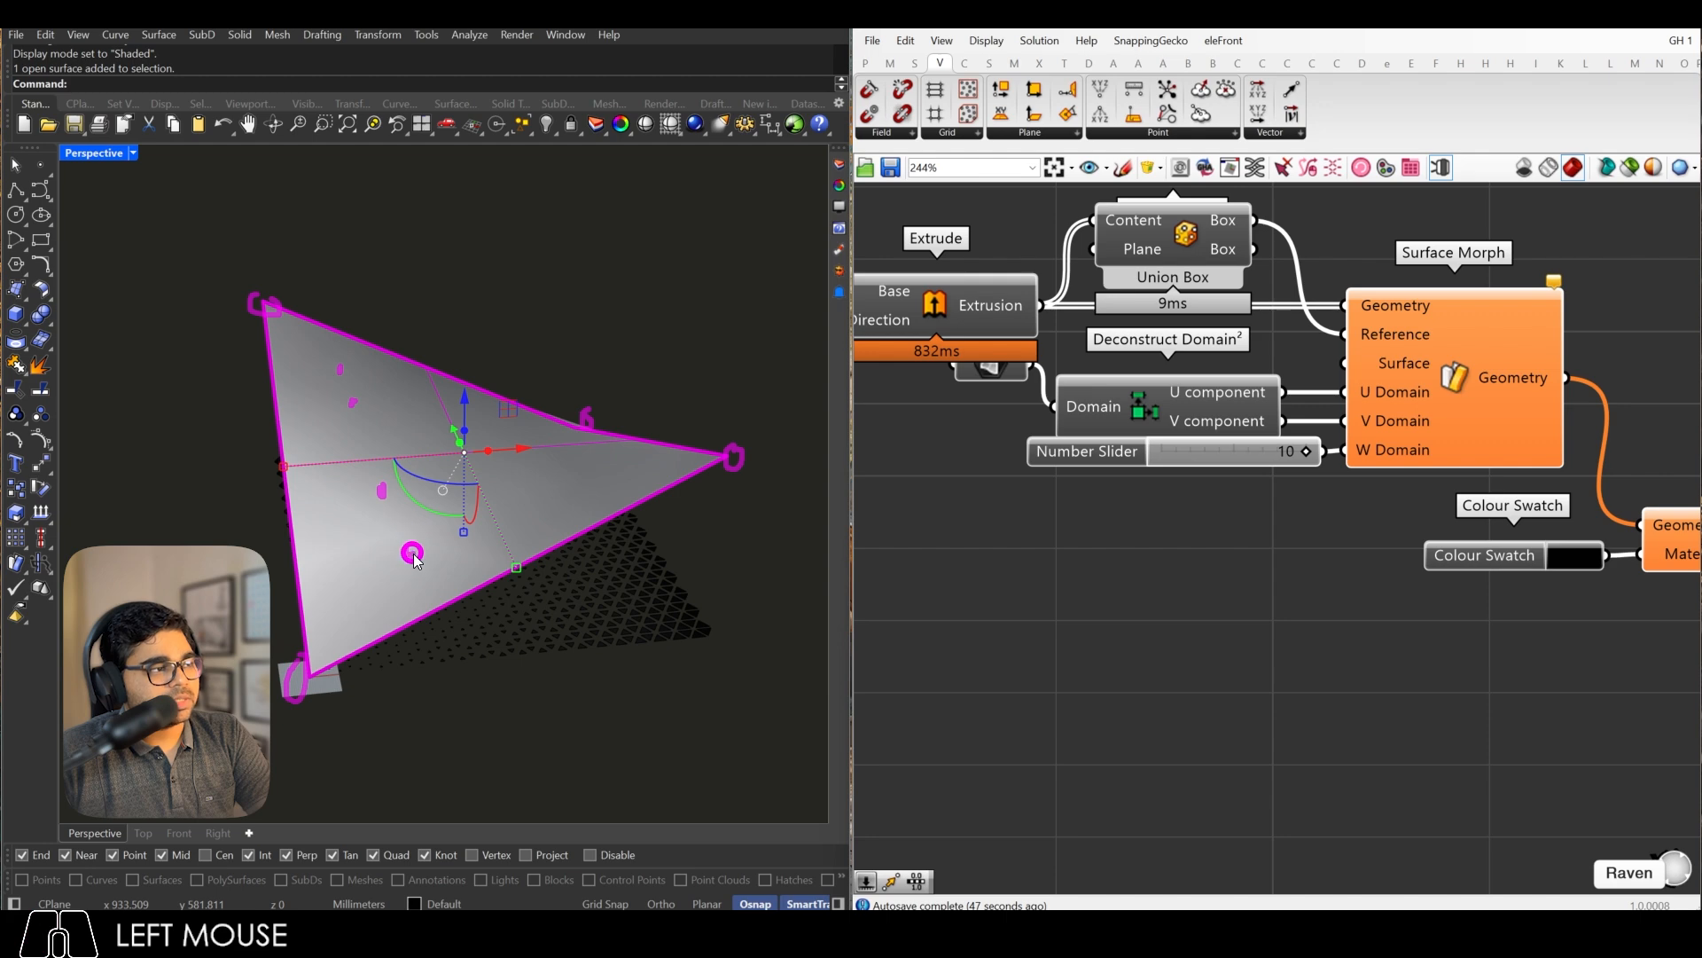
pyautogui.click(410, 552)
pyautogui.hotkey('ctrl', '2')
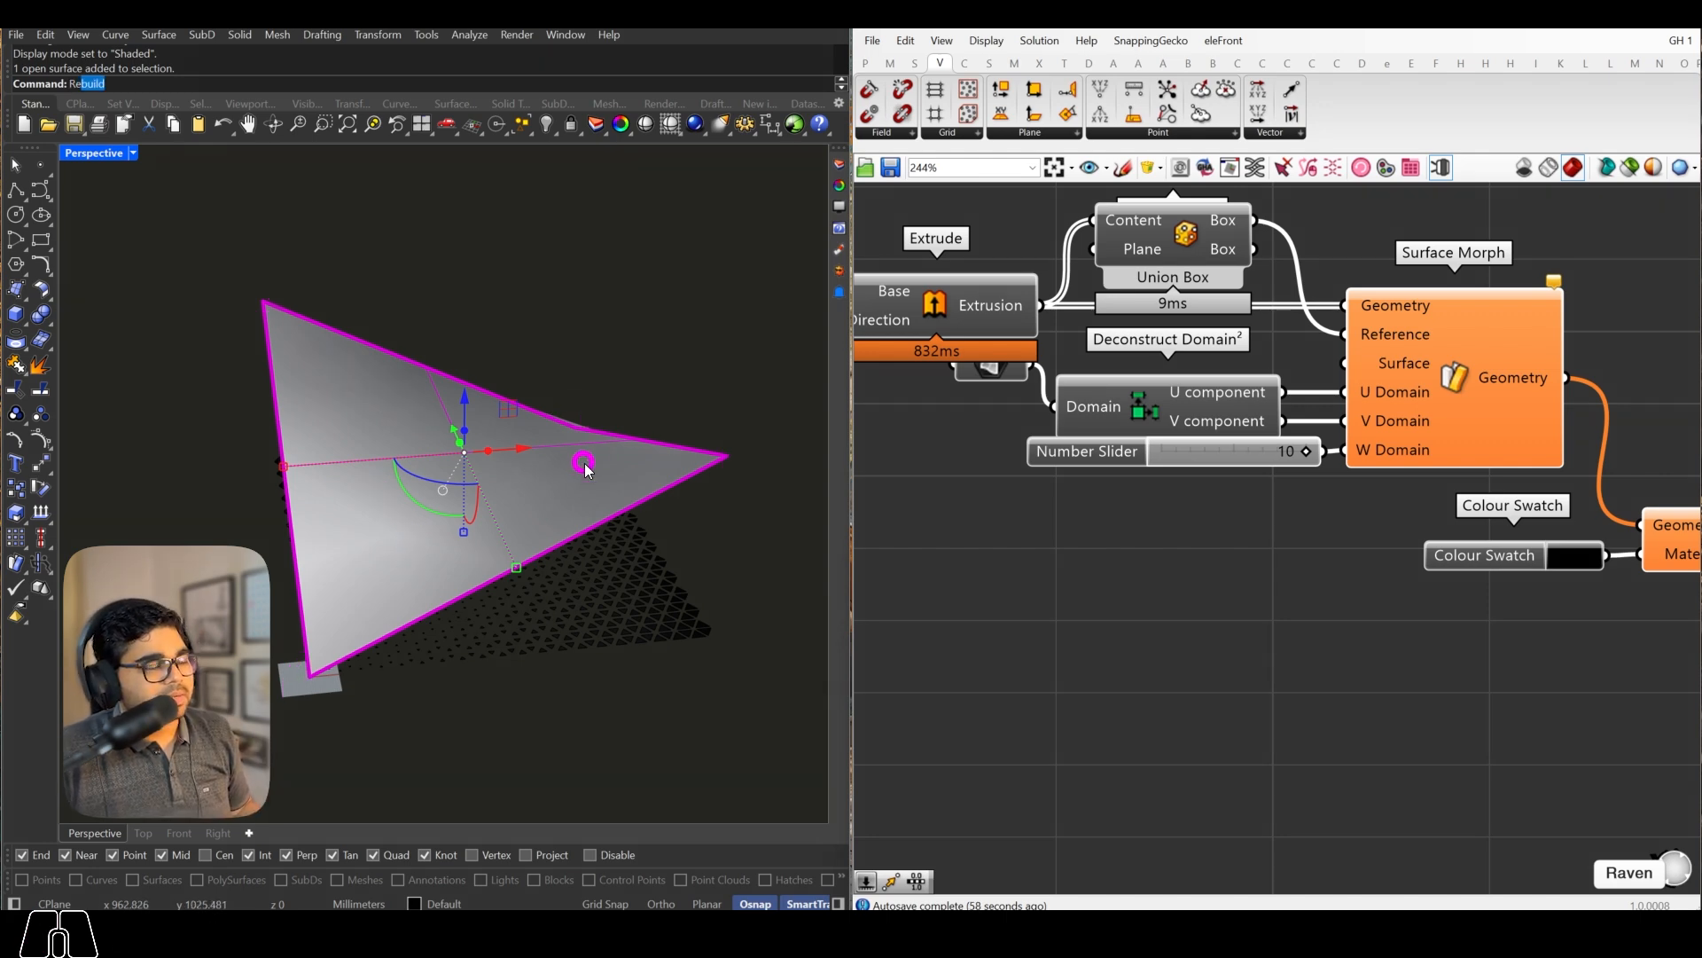
# Step: Rebuild the selected surface with a point count of 5 in U and V and degree 3, deleting the input
pyautogui.press('space')
pyautogui.moveTo(844, 408); pyautogui.dragTo(960, 270)
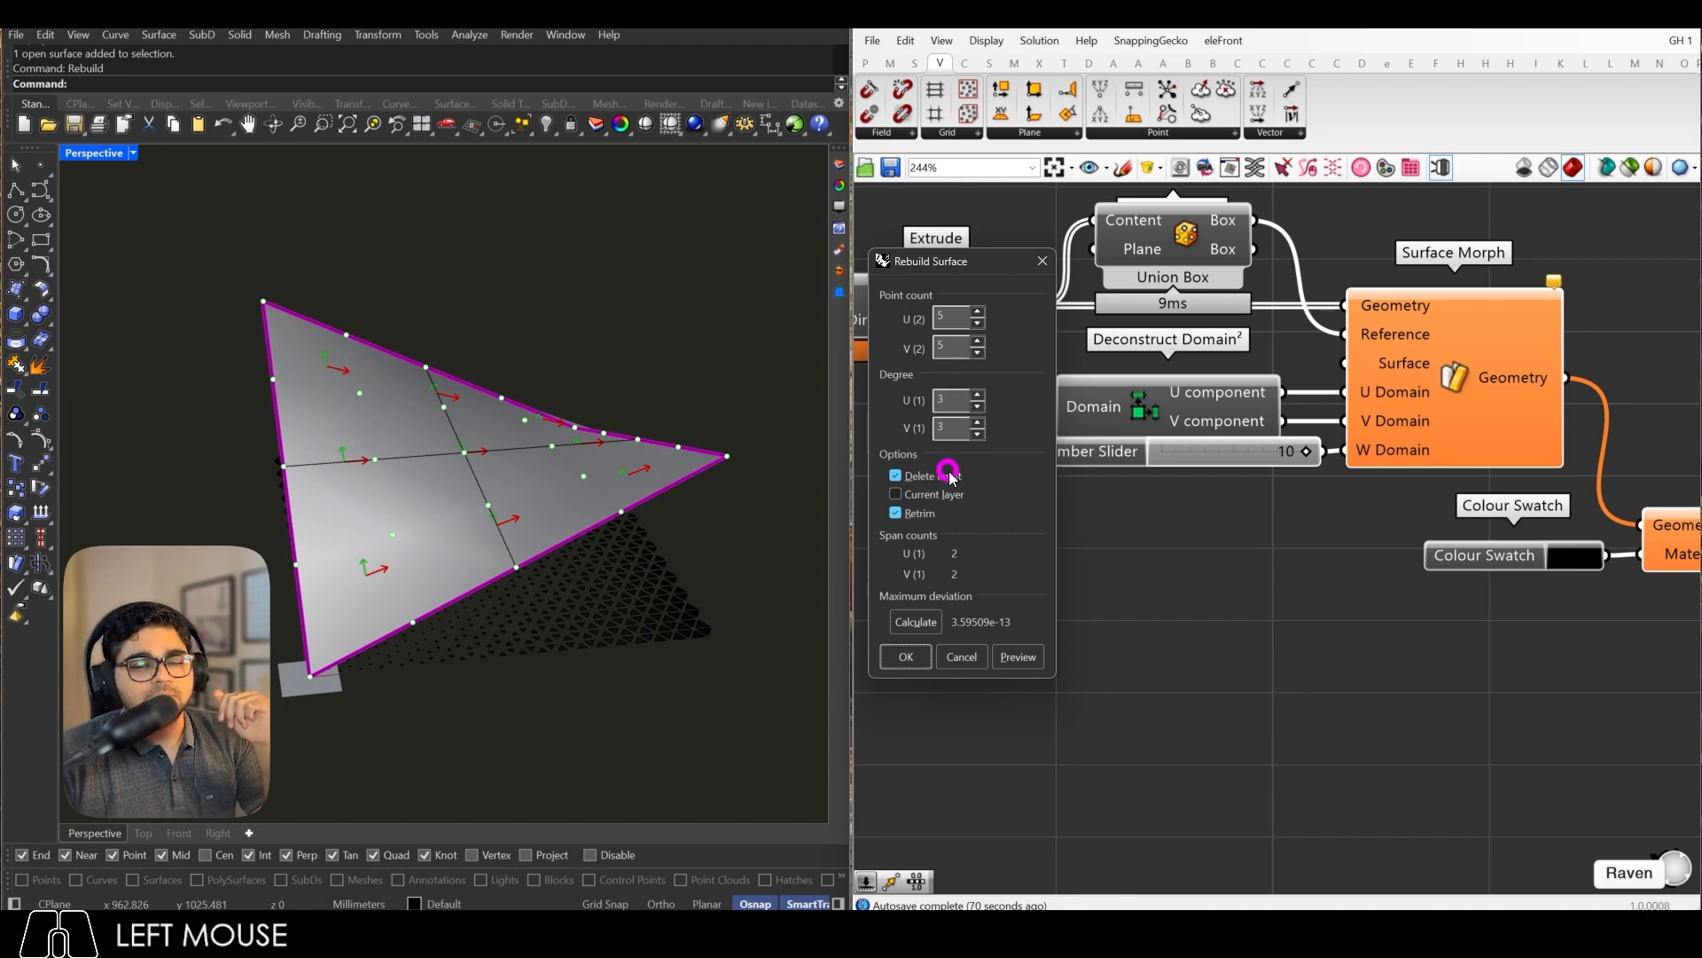
pyautogui.click(905, 656)
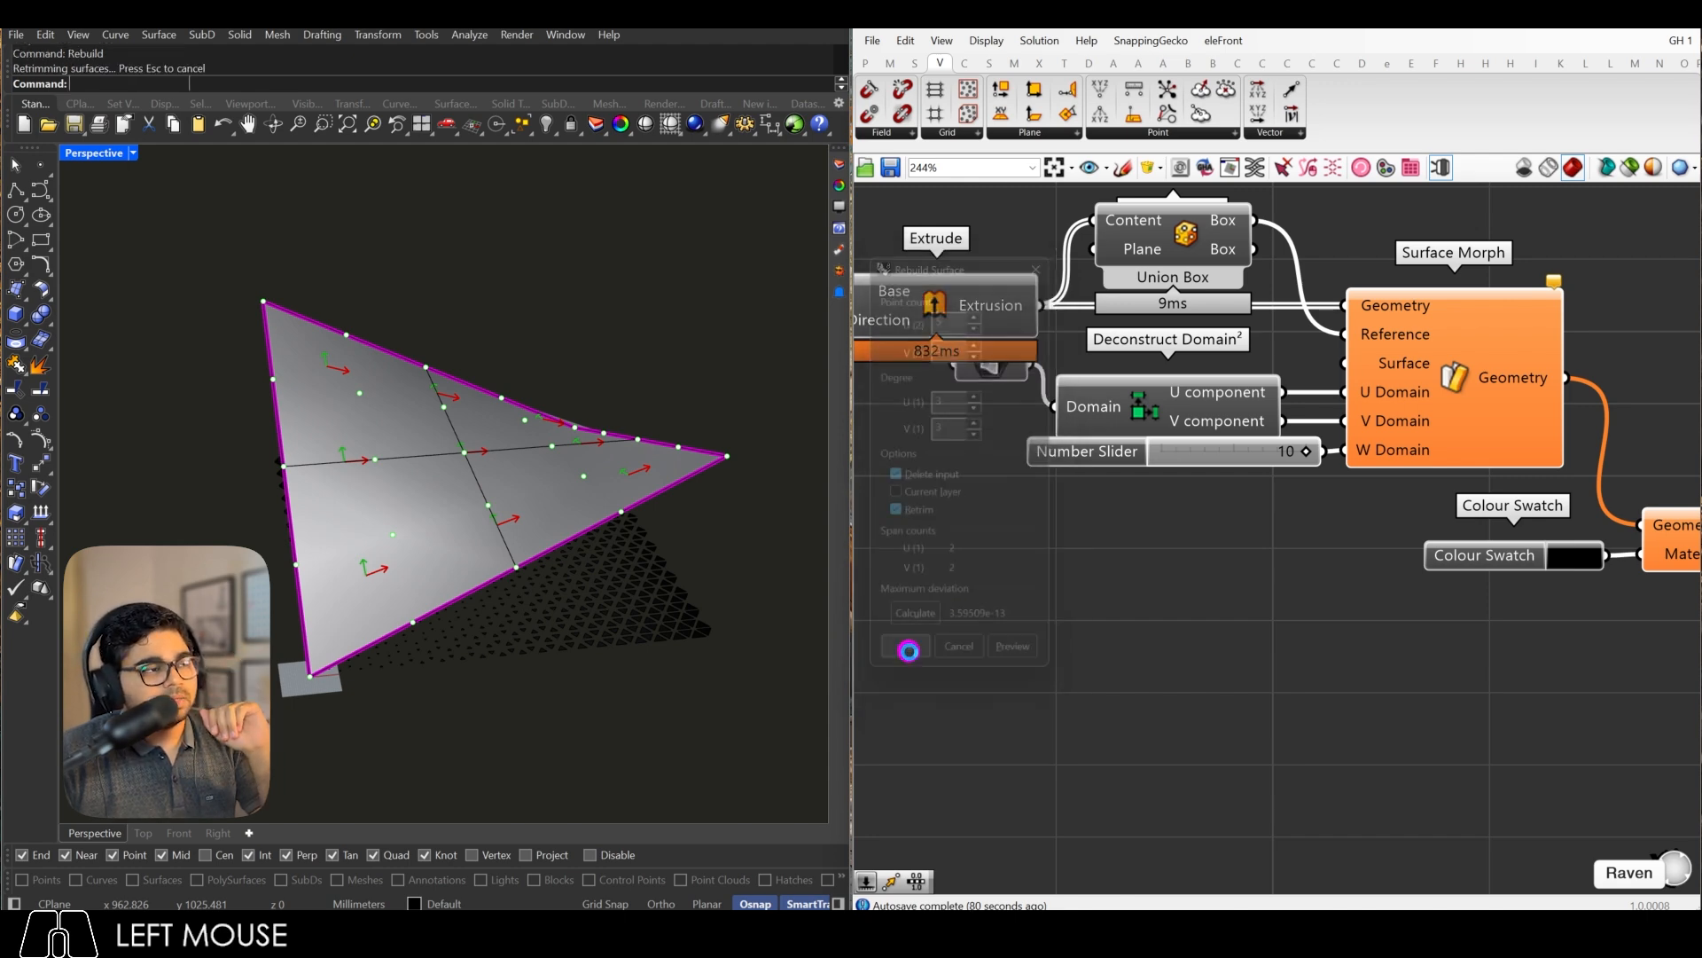
# Step: Turn on the rebuilt surface's control points and raise the groups of four points at two opposite corners vertically
pyautogui.moveTo(639, 530); pyautogui.dragTo(509, 497, button='right')
pyautogui.press('F10')
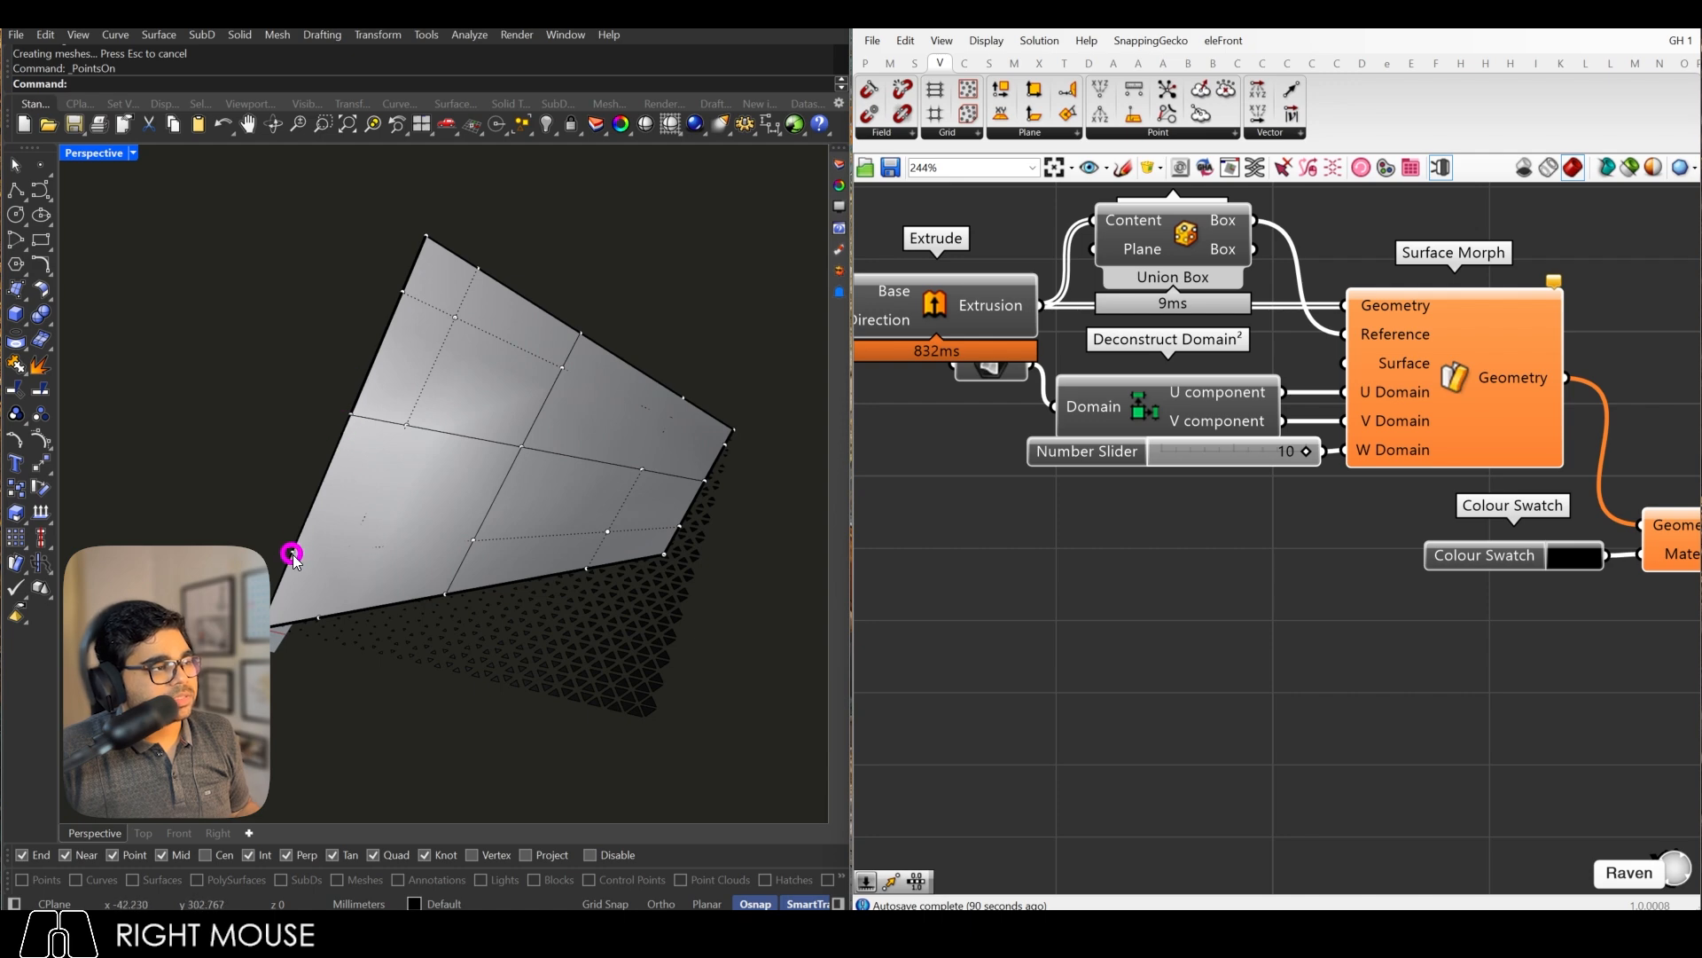
pyautogui.moveTo(262, 519); pyautogui.dragTo(363, 669)
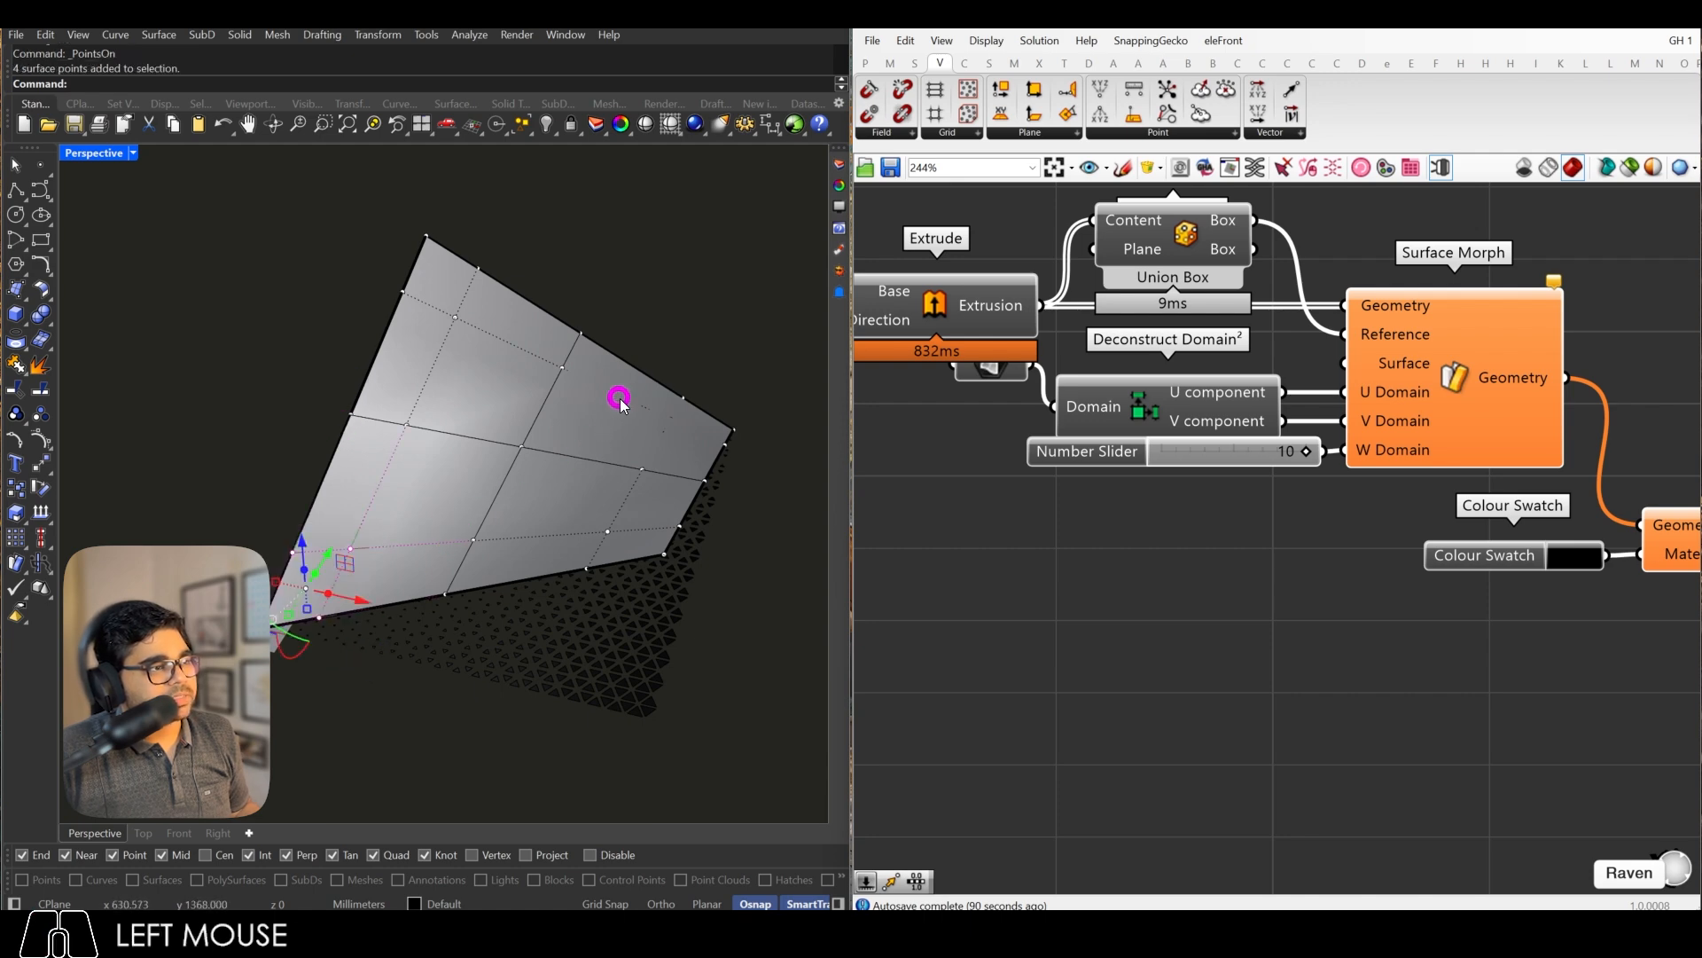
pyautogui.keyDown('shift'); pyautogui.moveTo(666, 349); pyautogui.dragTo(769, 461); pyautogui.keyUp('shift')
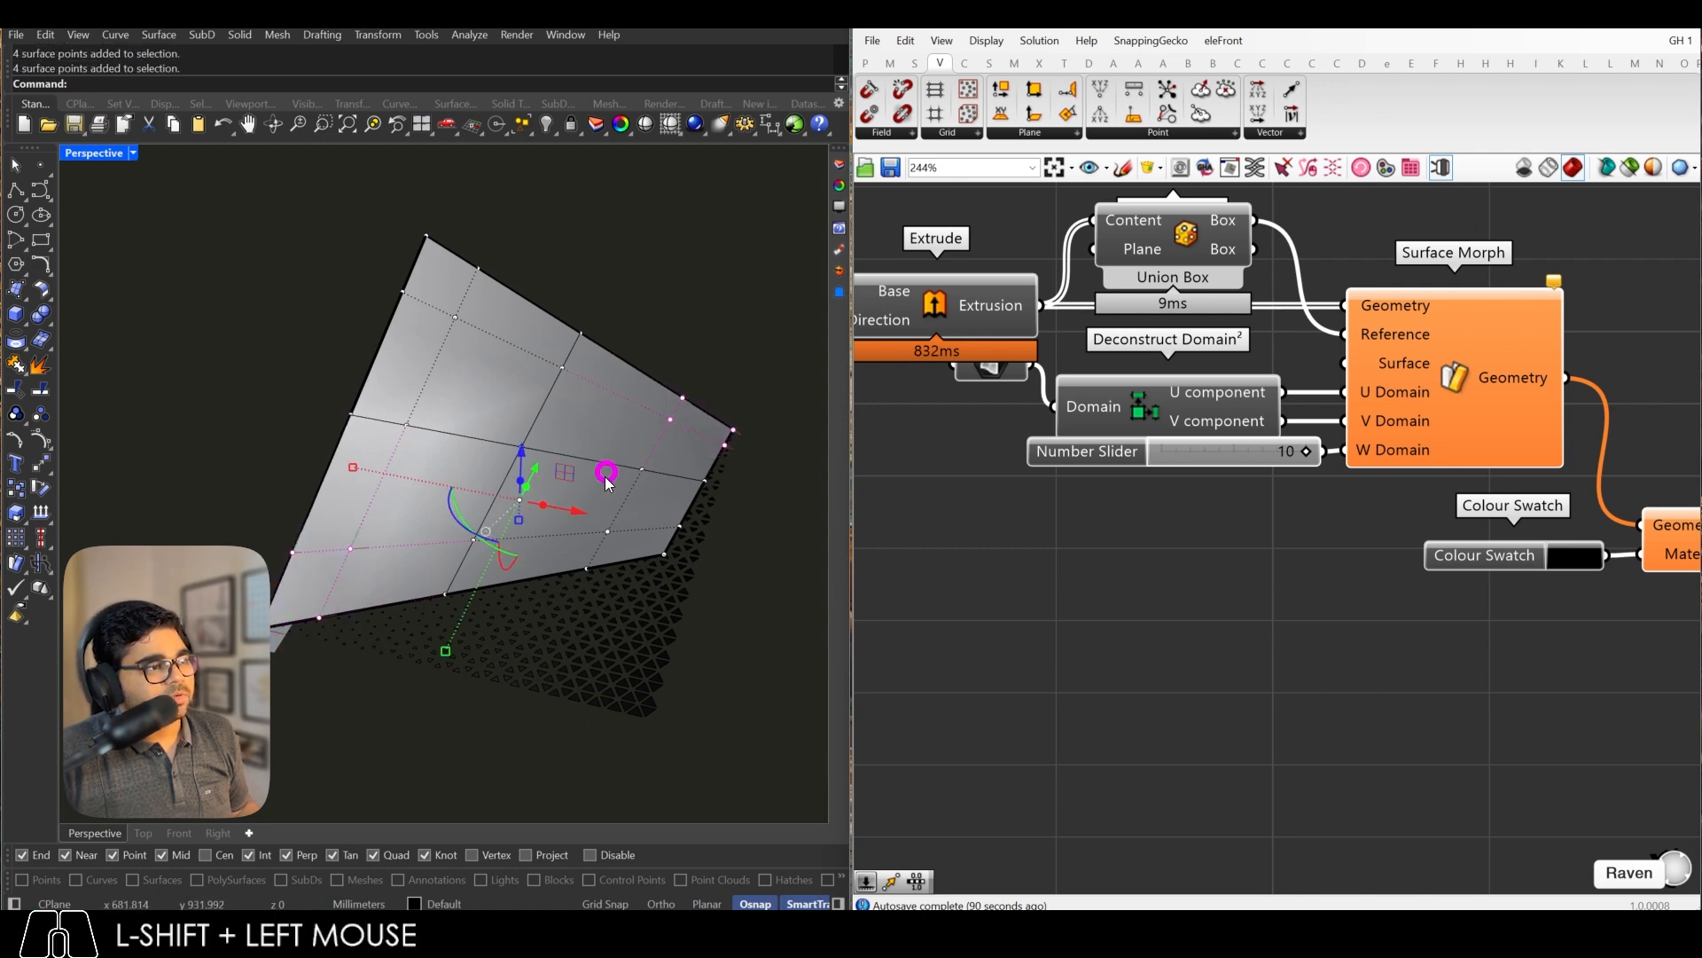
pyautogui.moveTo(606, 475); pyautogui.dragTo(550, 475, button='right')
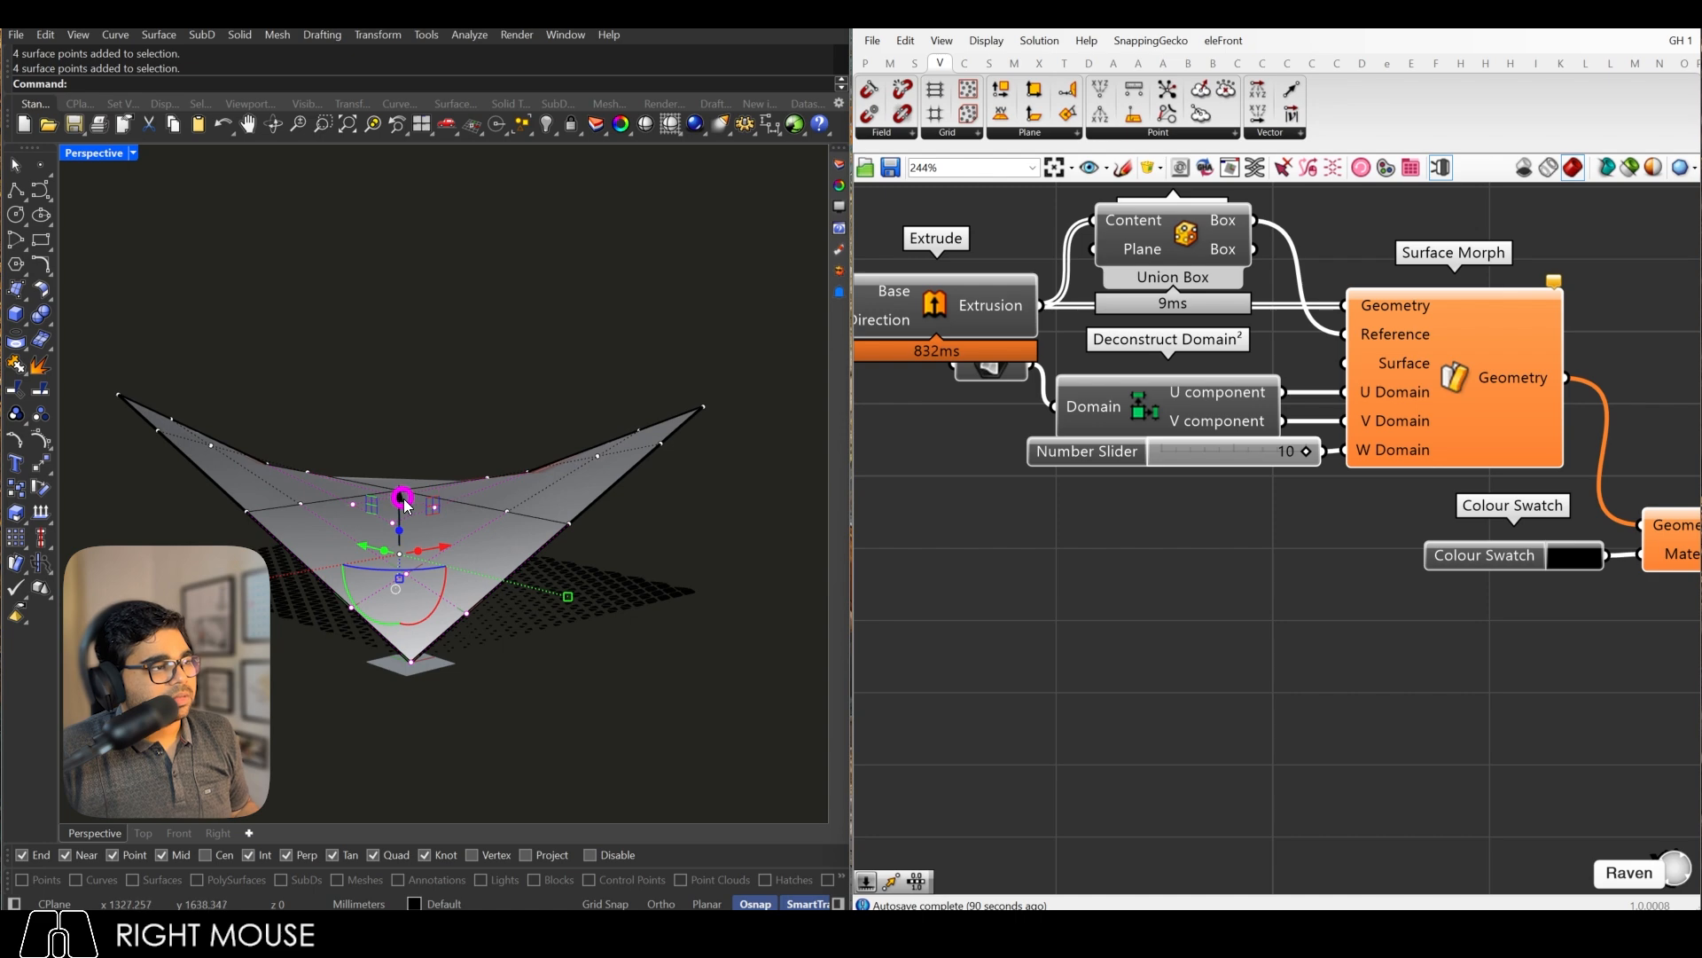
pyautogui.moveTo(404, 505)
pyautogui.mouseDown()
pyautogui.moveTo(418, 369)
pyautogui.moveTo(462, 373)
pyautogui.mouseUp()
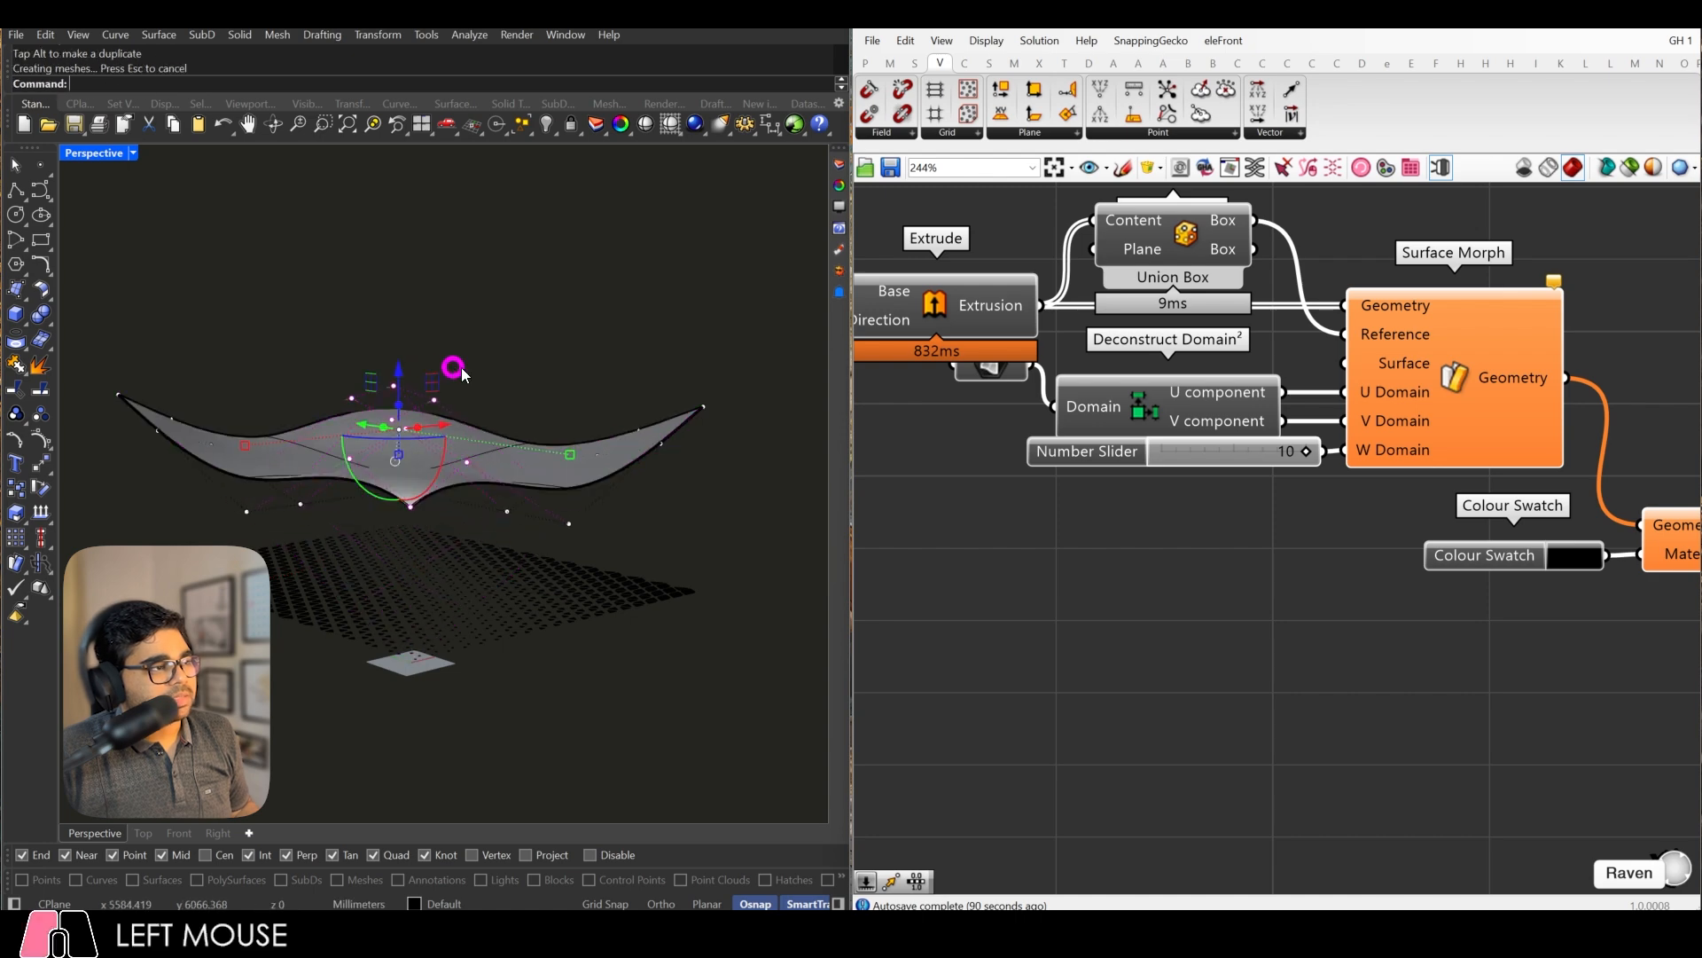
pyautogui.click(563, 349)
# Step: Lower the groups of four control points at the surface's other two opposite corners and turn the control points off
pyautogui.moveTo(562, 350); pyautogui.dragTo(190, 258, button='right')
pyautogui.moveTo(192, 259); pyautogui.dragTo(344, 379)
pyautogui.moveTo(548, 377); pyautogui.dragTo(639, 364, button='right')
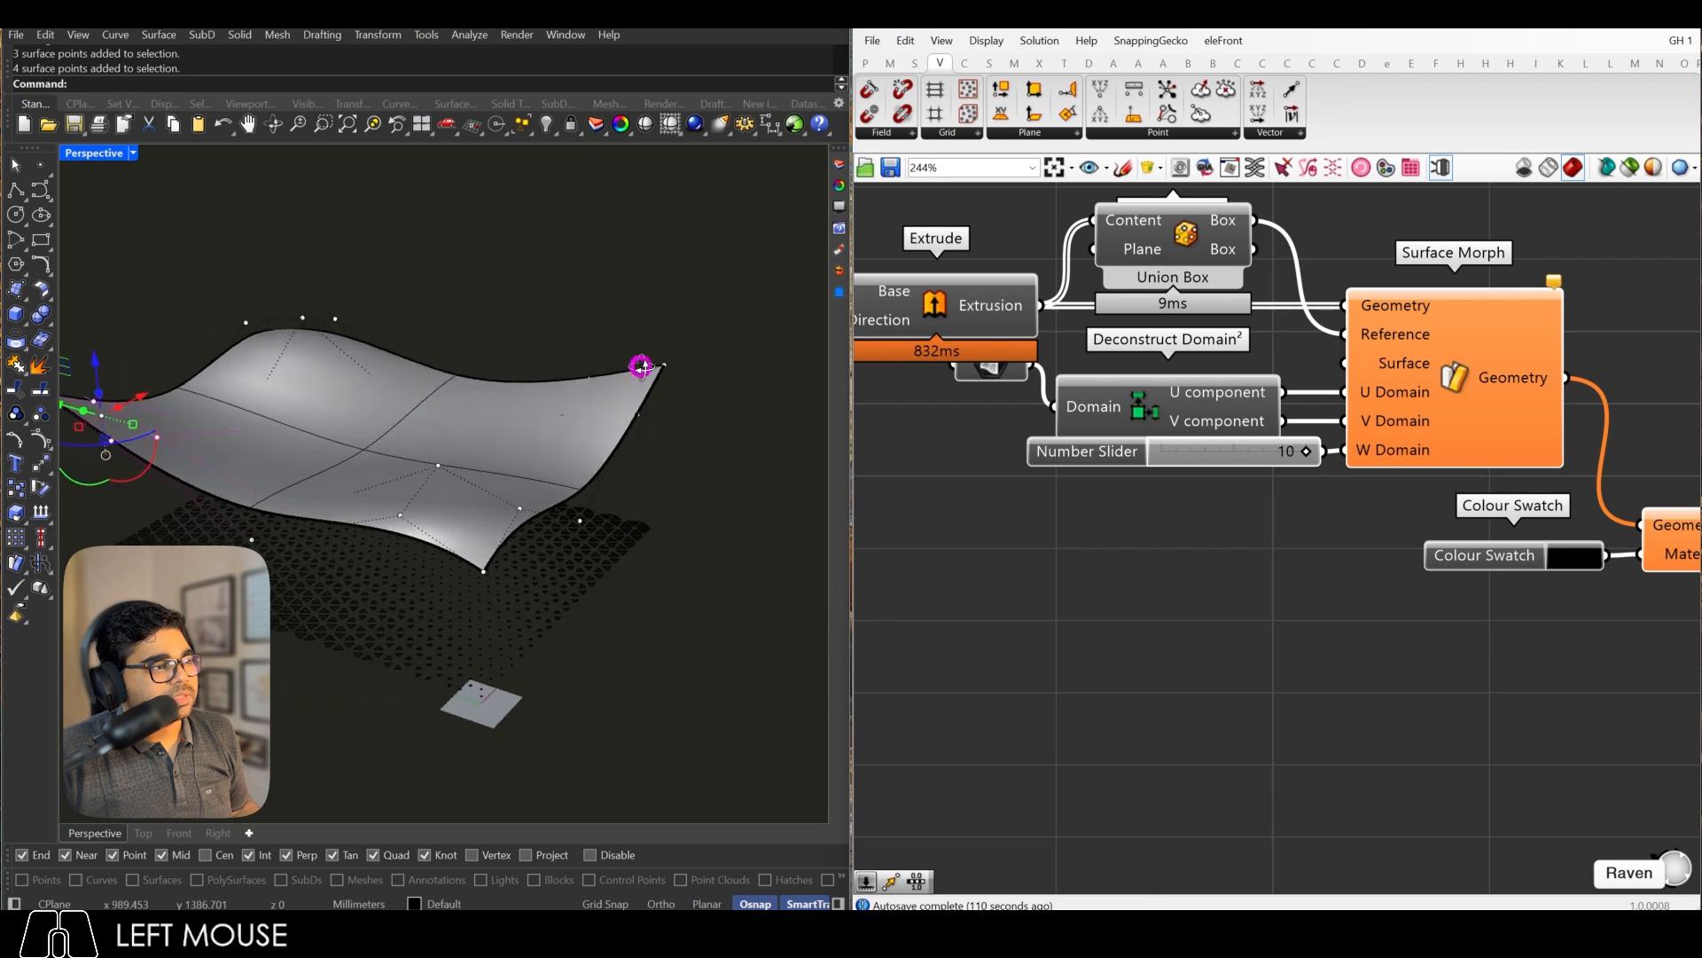
pyautogui.keyDown('shift'); pyautogui.moveTo(547, 344); pyautogui.dragTo(689, 429); pyautogui.keyUp('shift')
pyautogui.moveTo(691, 429); pyautogui.dragTo(529, 376, button='right')
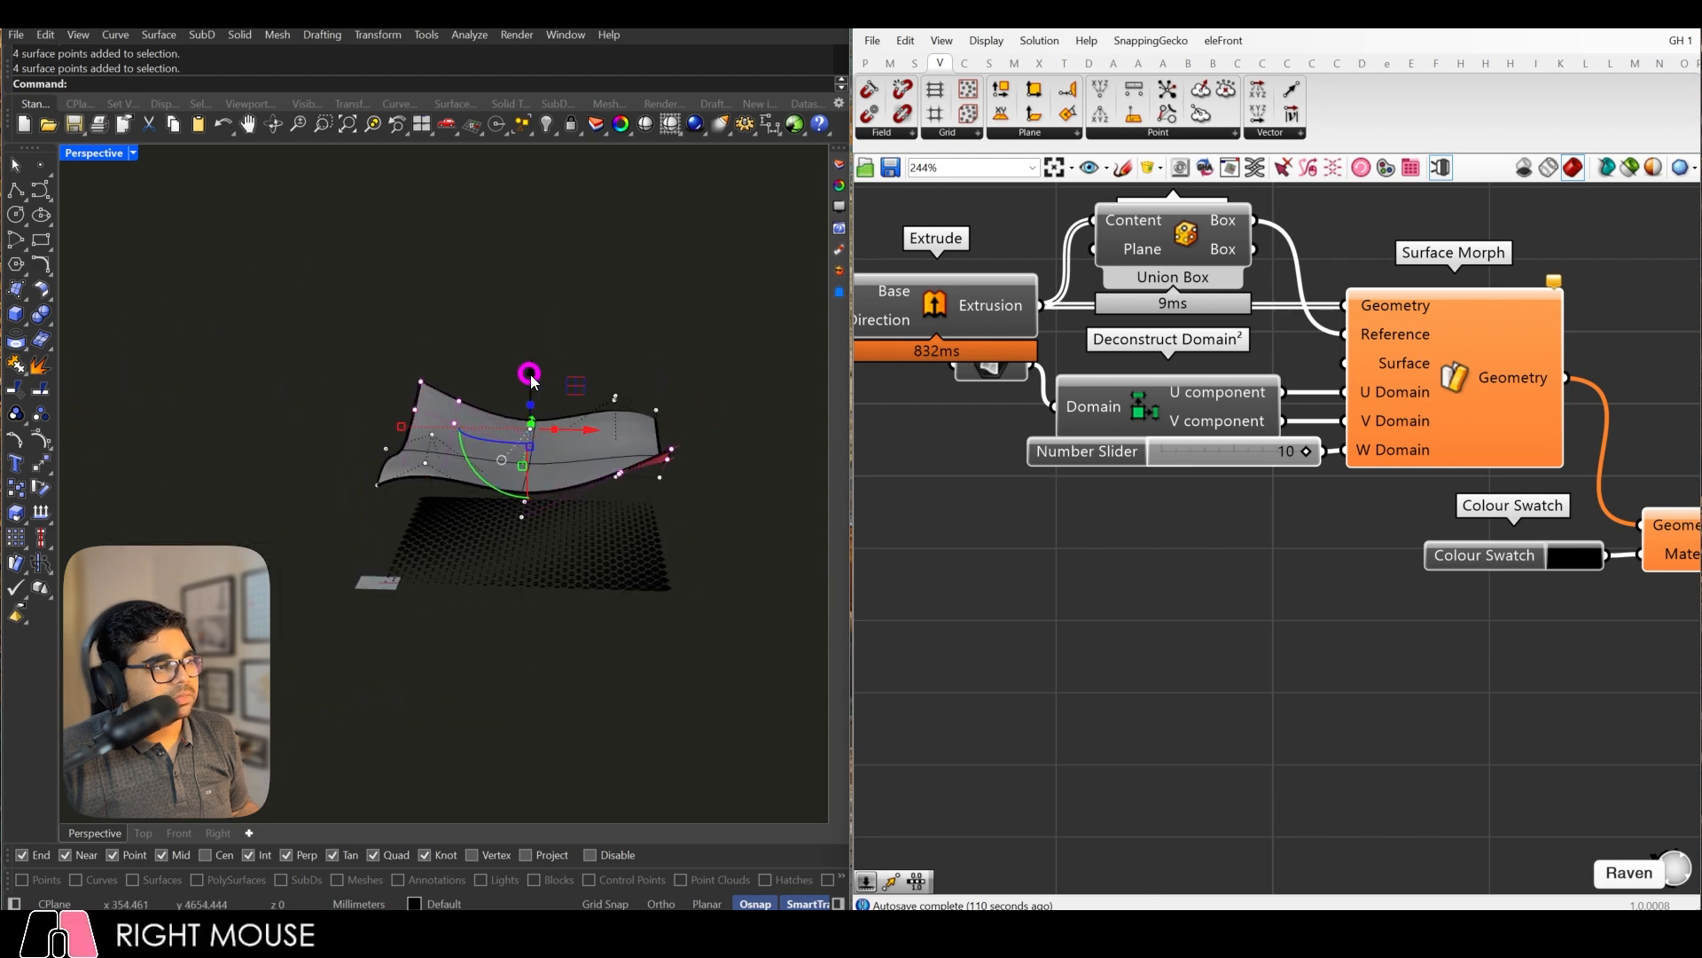
pyautogui.scroll(-2, 550, 497)
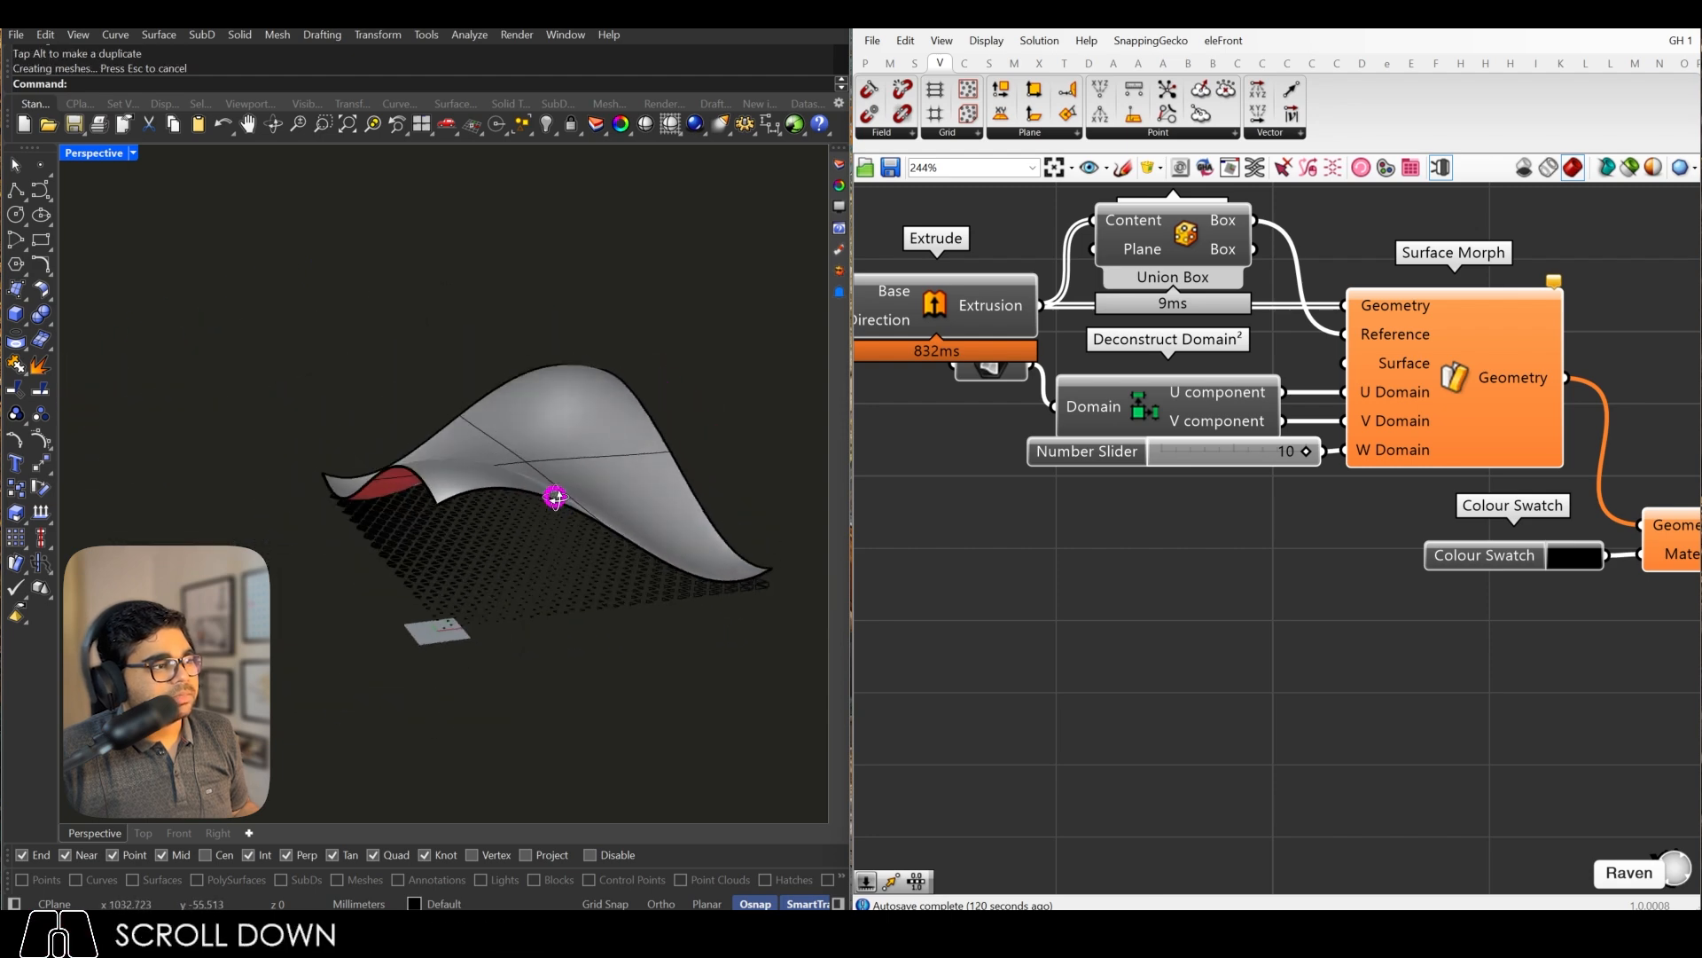
pyautogui.moveTo(551, 498); pyautogui.dragTo(741, 497, button='right')
# Step: Reference the reshaped surface in Grasshopper's Surface parameter and reconnect it to Surface Morph's Surface input
pyautogui.rightClick(989, 367)
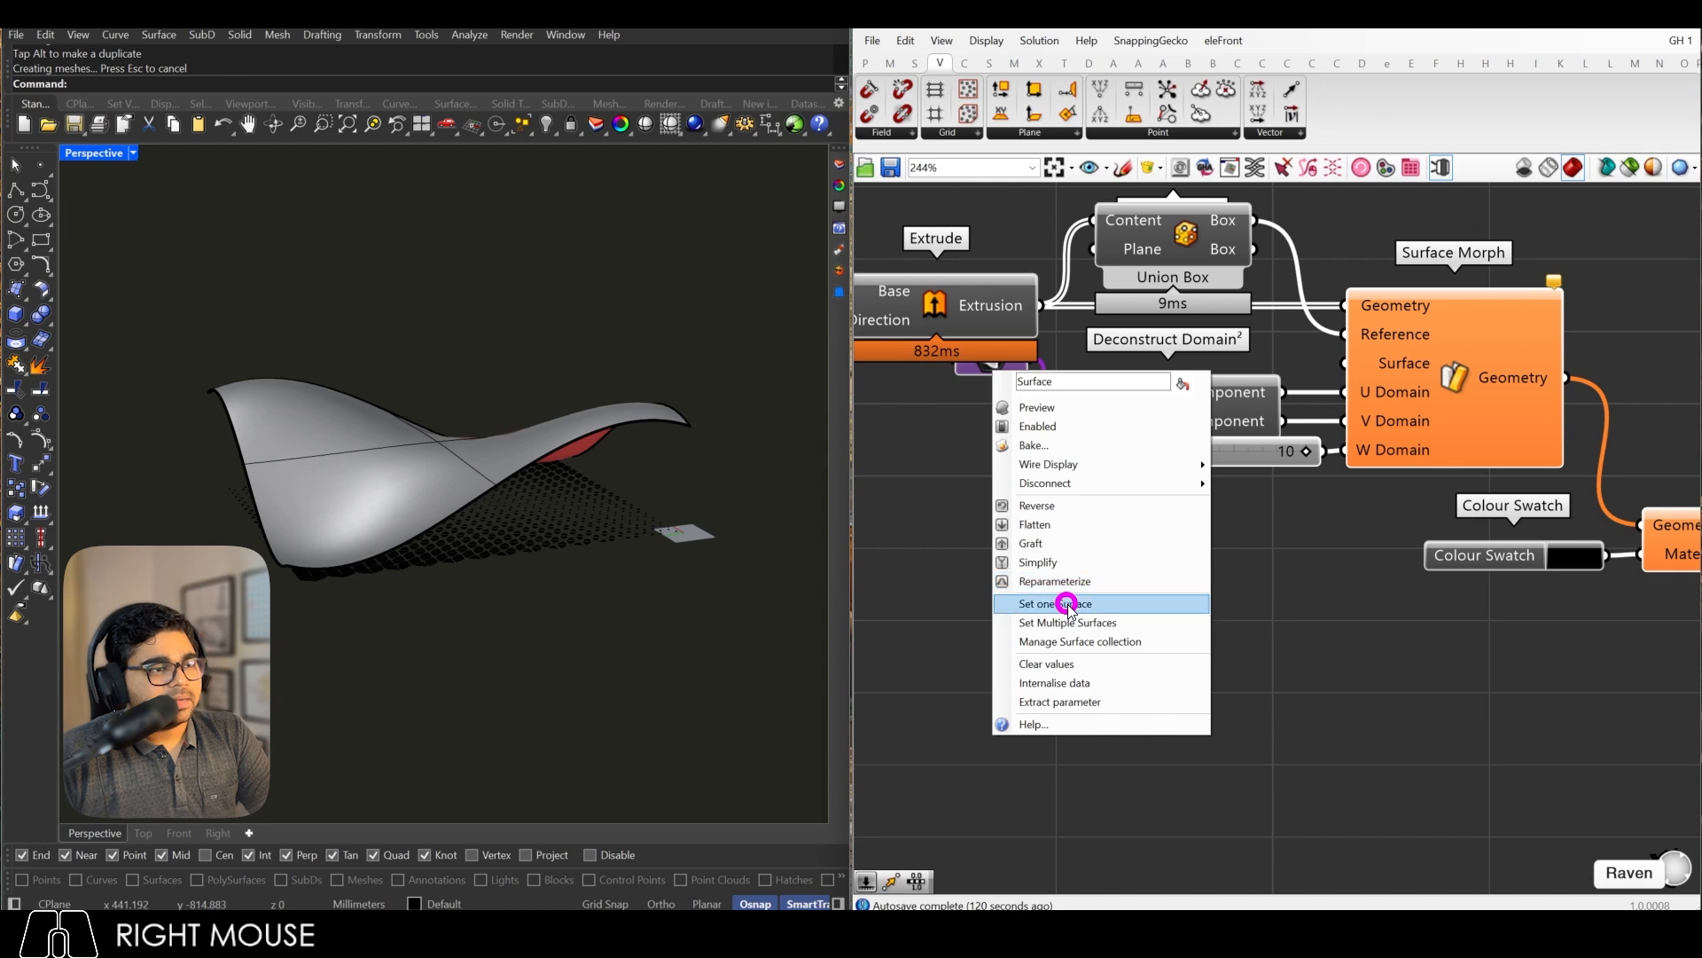
pyautogui.click(1064, 602)
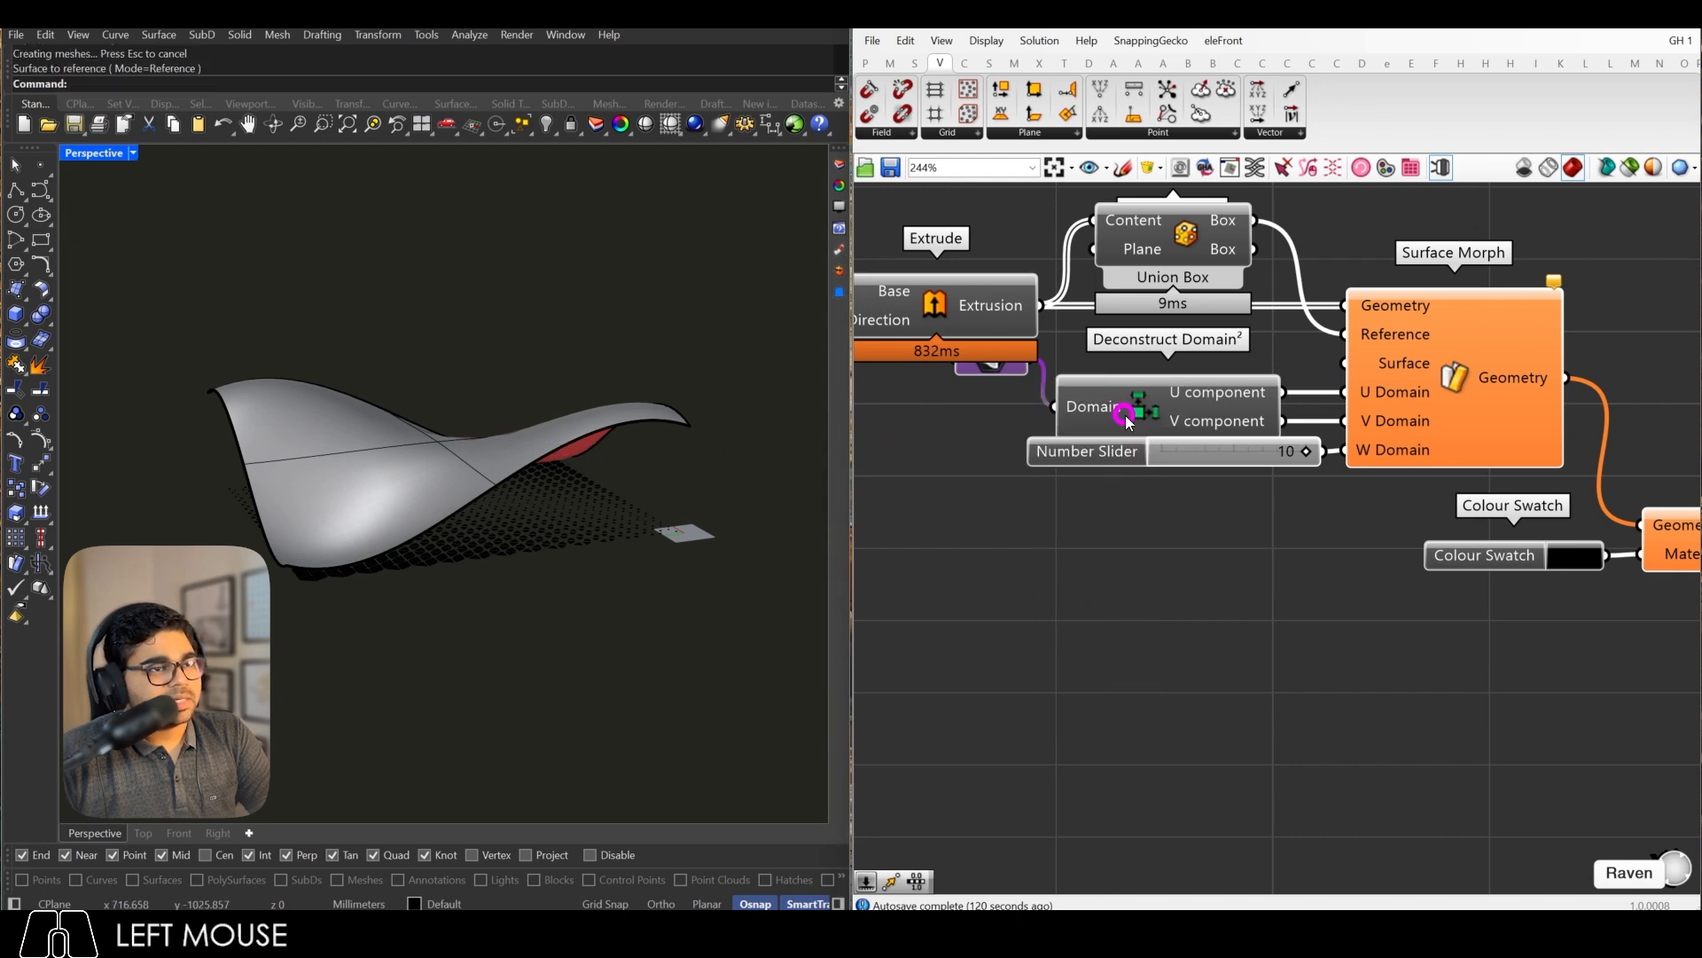
pyautogui.click(1015, 366)
pyautogui.scroll(-2, 1319, 501)
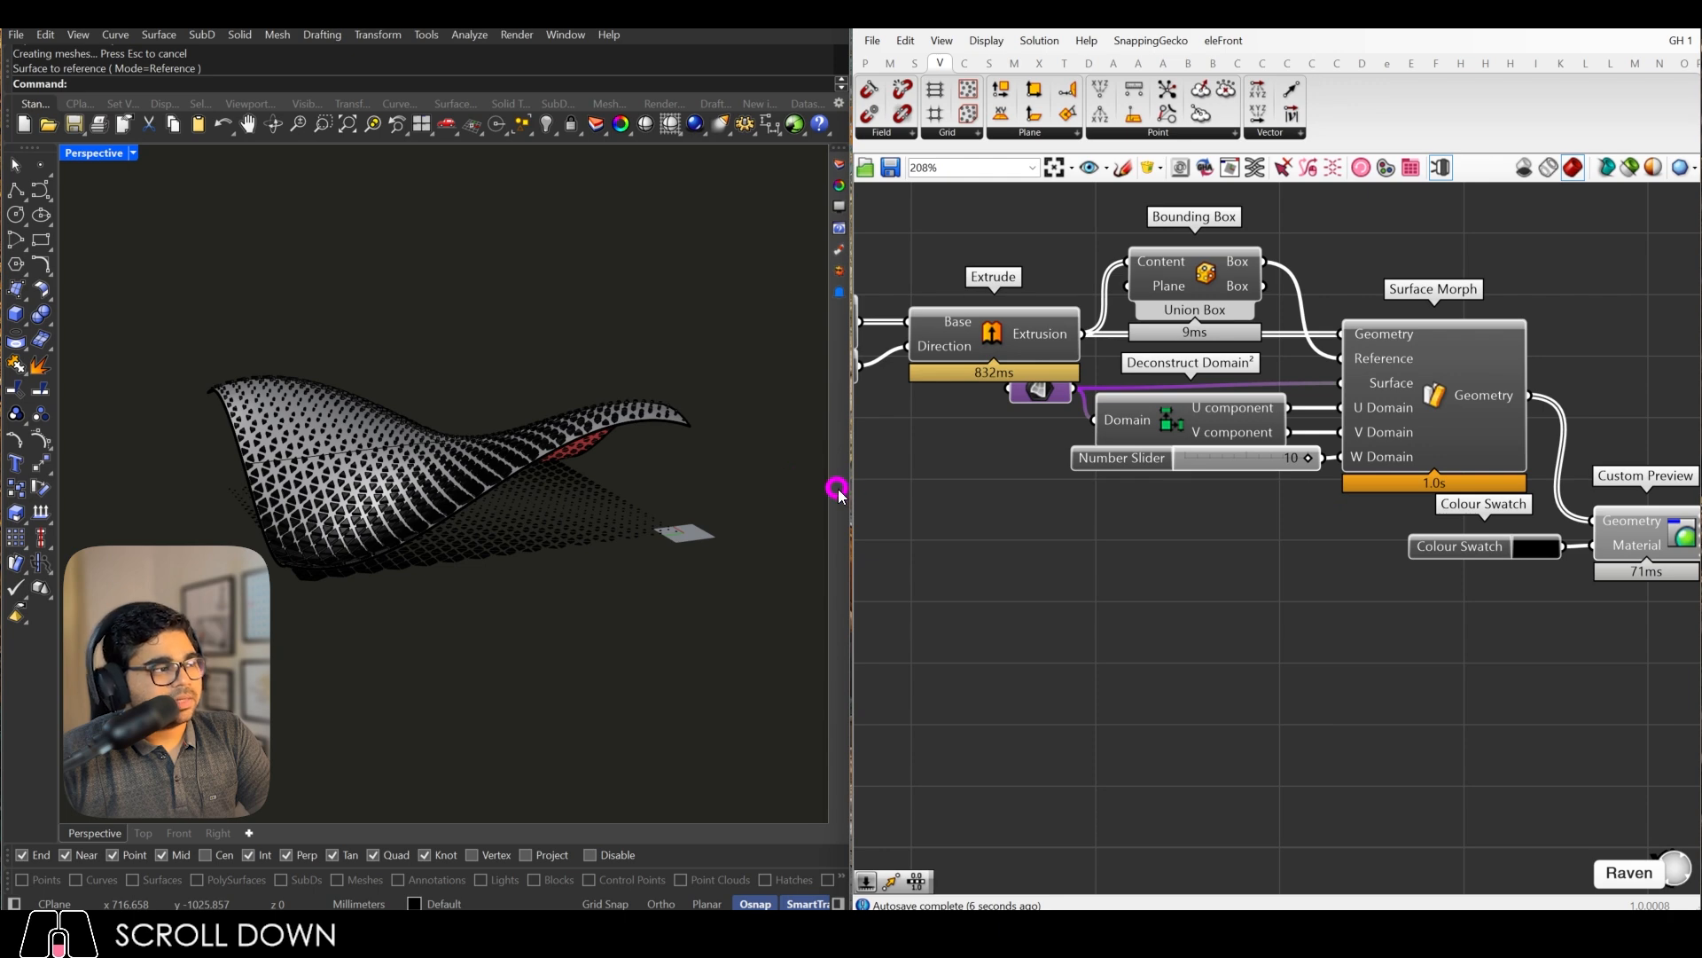
# Step: Set the perspective viewport to Rendered display and examine the triangle pattern on the reshaped surface up close and from several angles
pyautogui.click(133, 152)
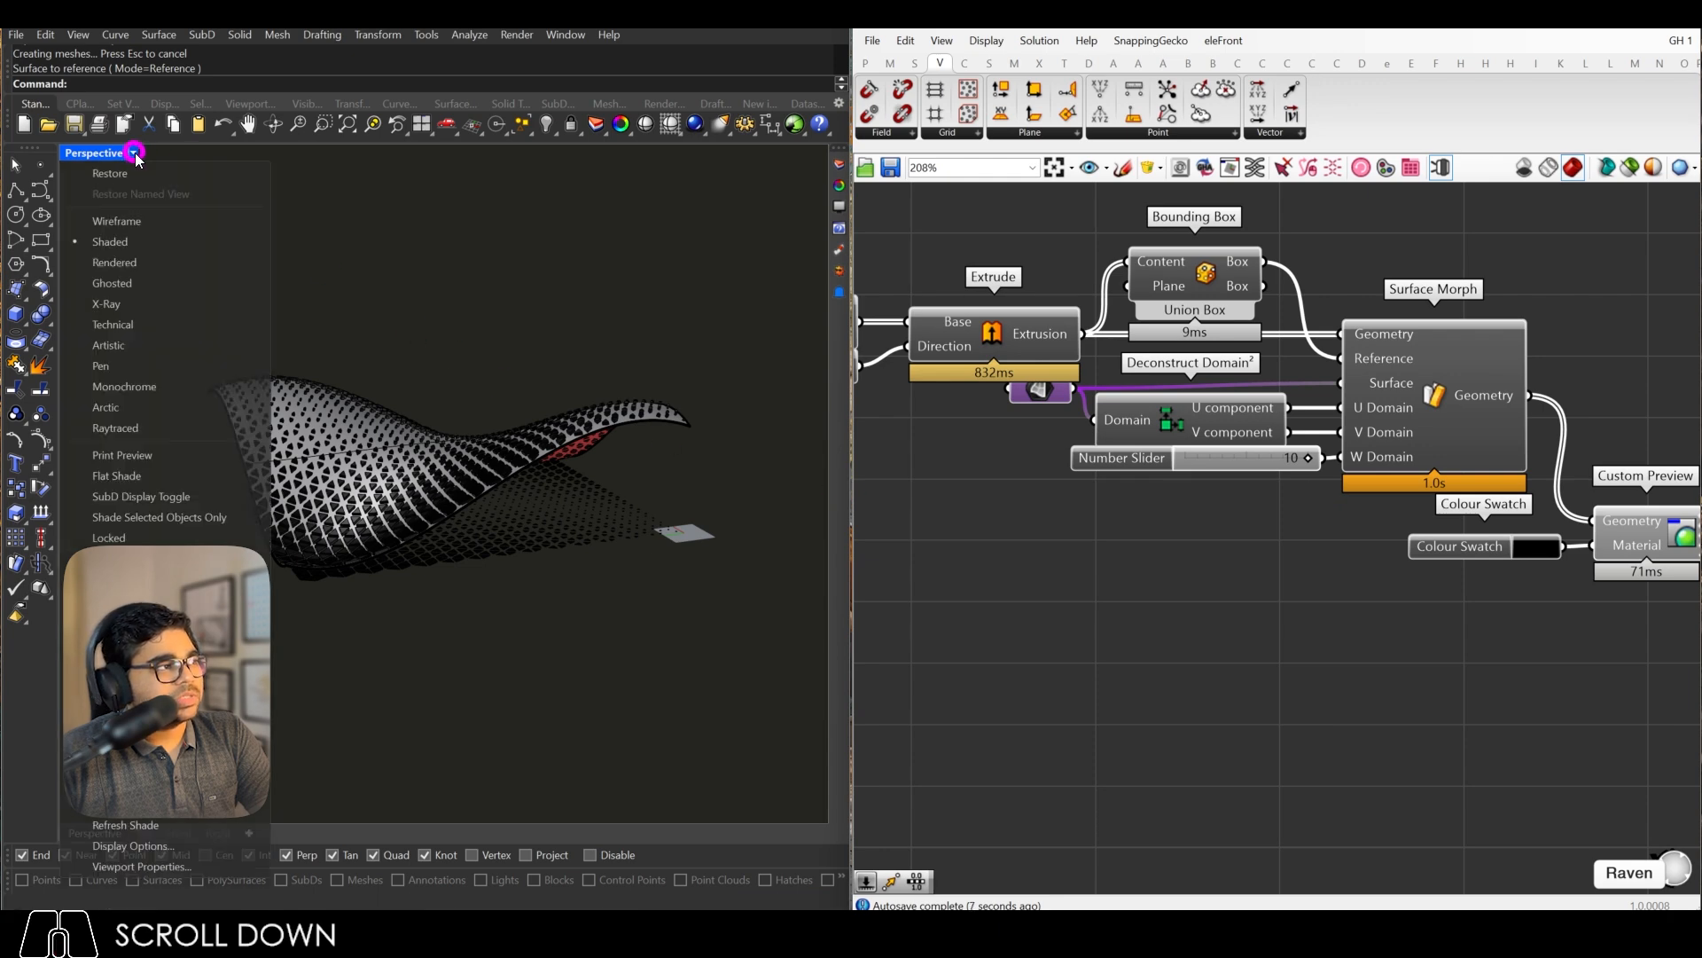
pyautogui.click(127, 263)
pyautogui.moveTo(316, 384); pyautogui.dragTo(141, 426, button='right')
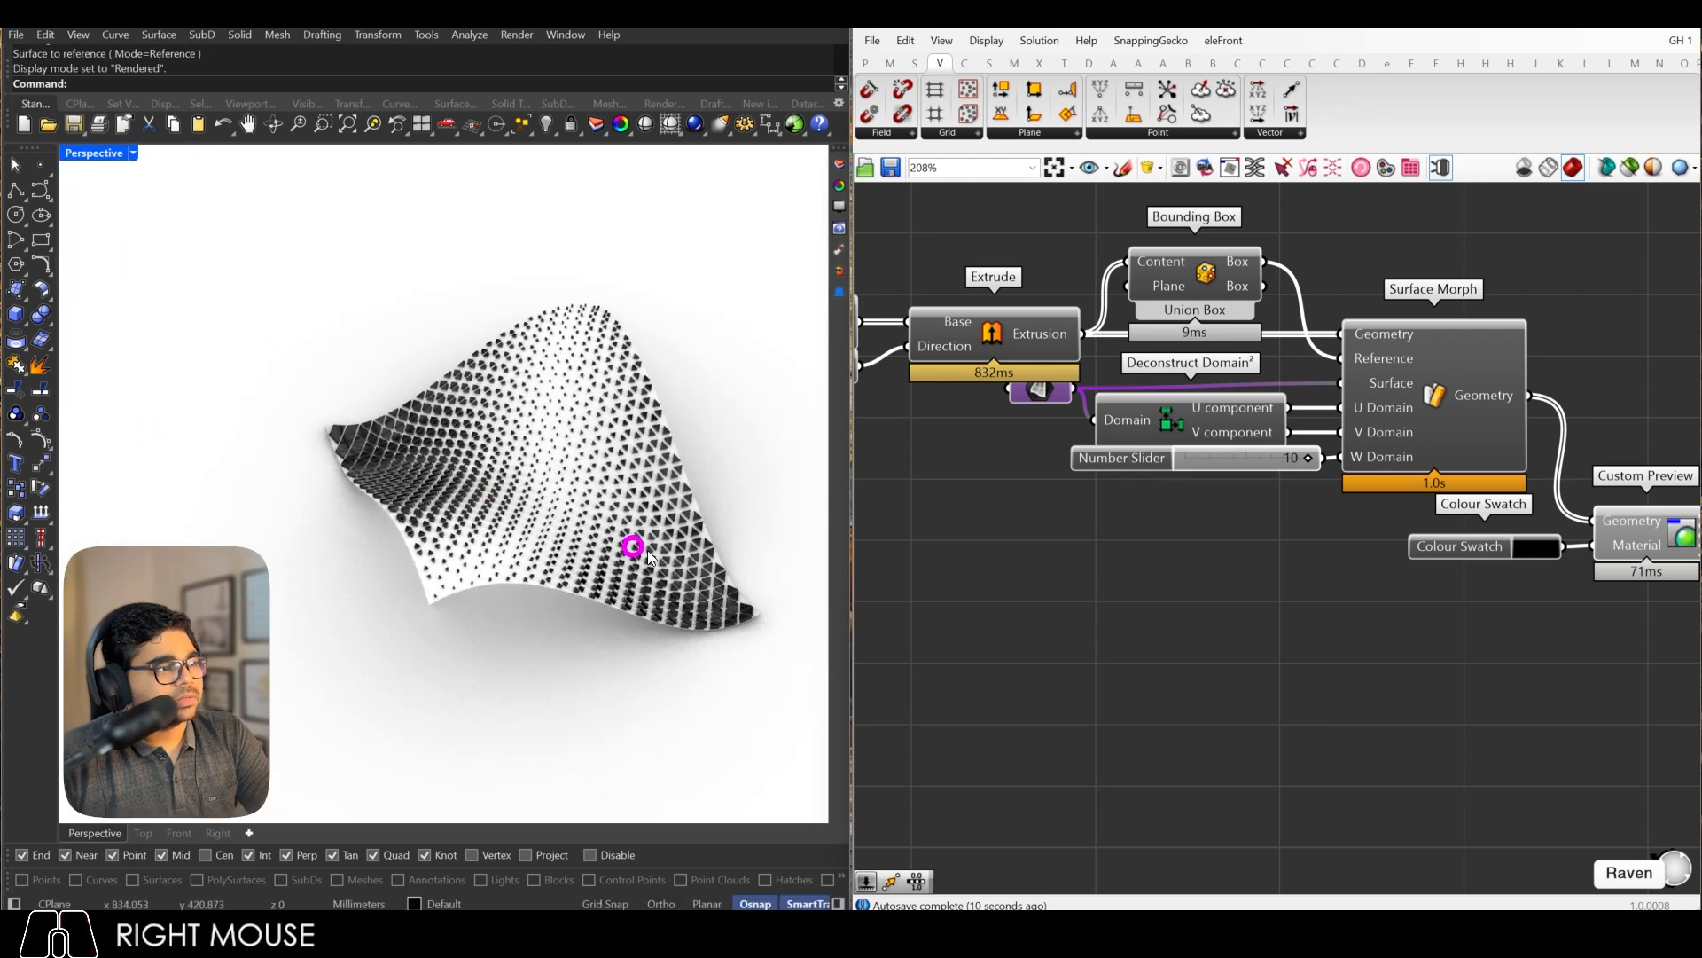
pyautogui.moveTo(649, 557); pyautogui.dragTo(570, 506, button='right')
pyautogui.scroll(6, 488, 630)
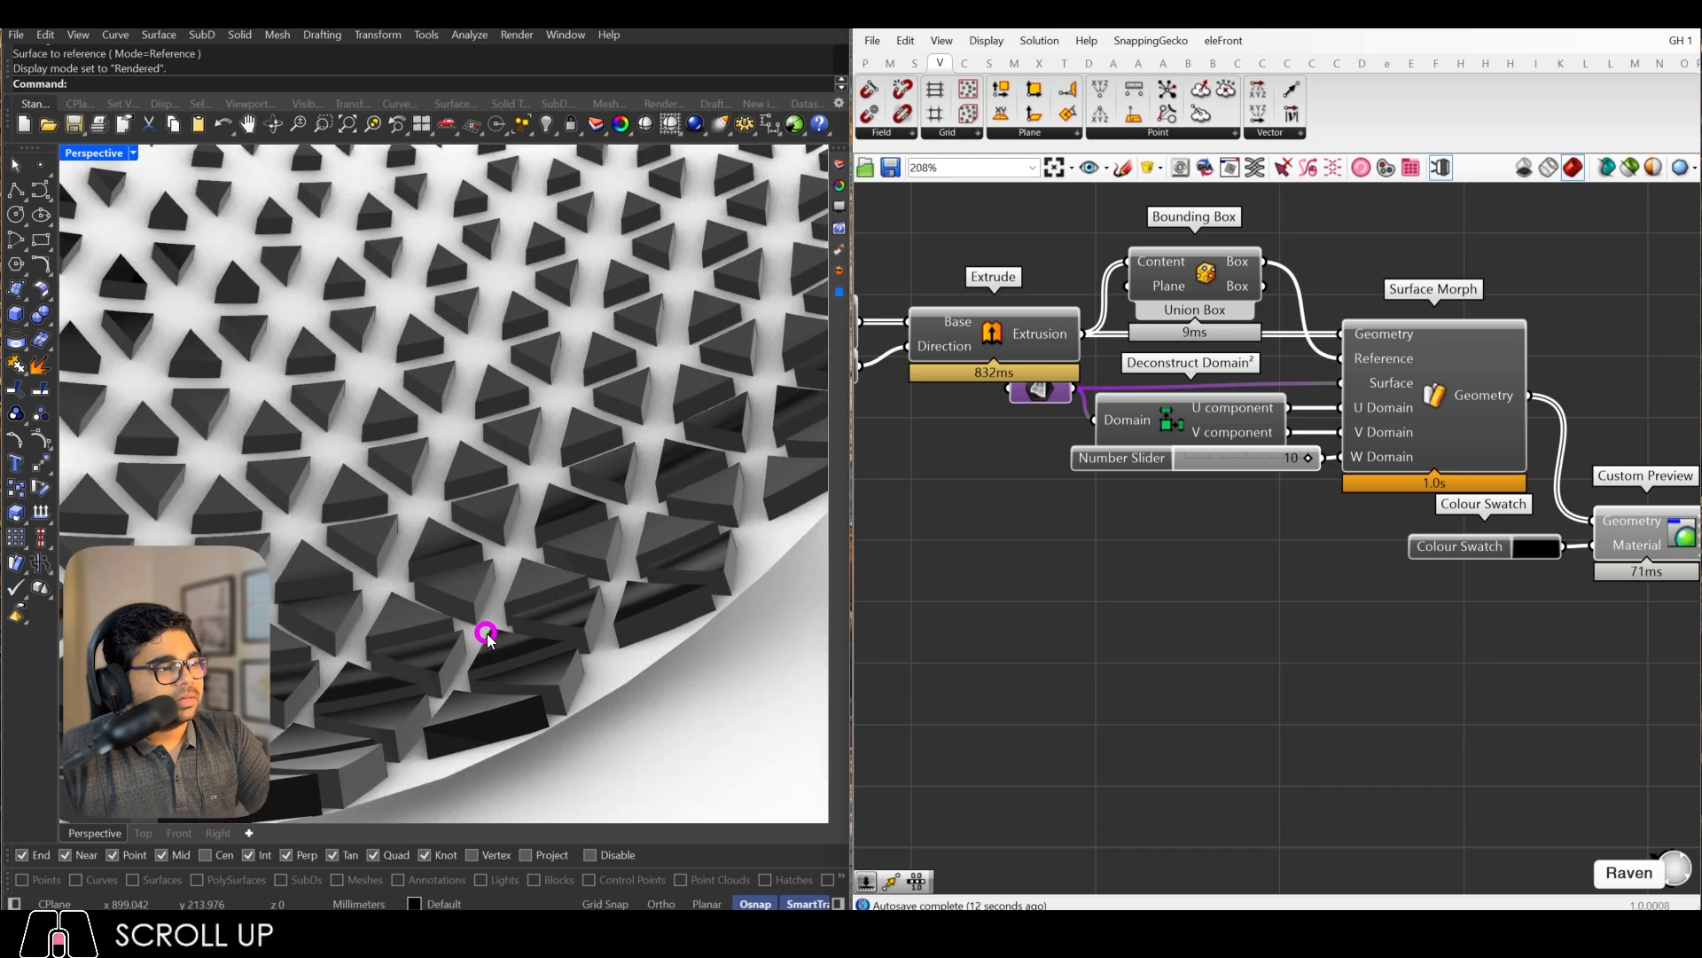
pyautogui.scroll(-8, 488, 633)
pyautogui.moveTo(441, 524)
pyautogui.mouseDown(button='right')
pyautogui.moveTo(680, 524)
pyautogui.moveTo(588, 556)
pyautogui.moveTo(600, 607)
pyautogui.mouseUp(button='right')
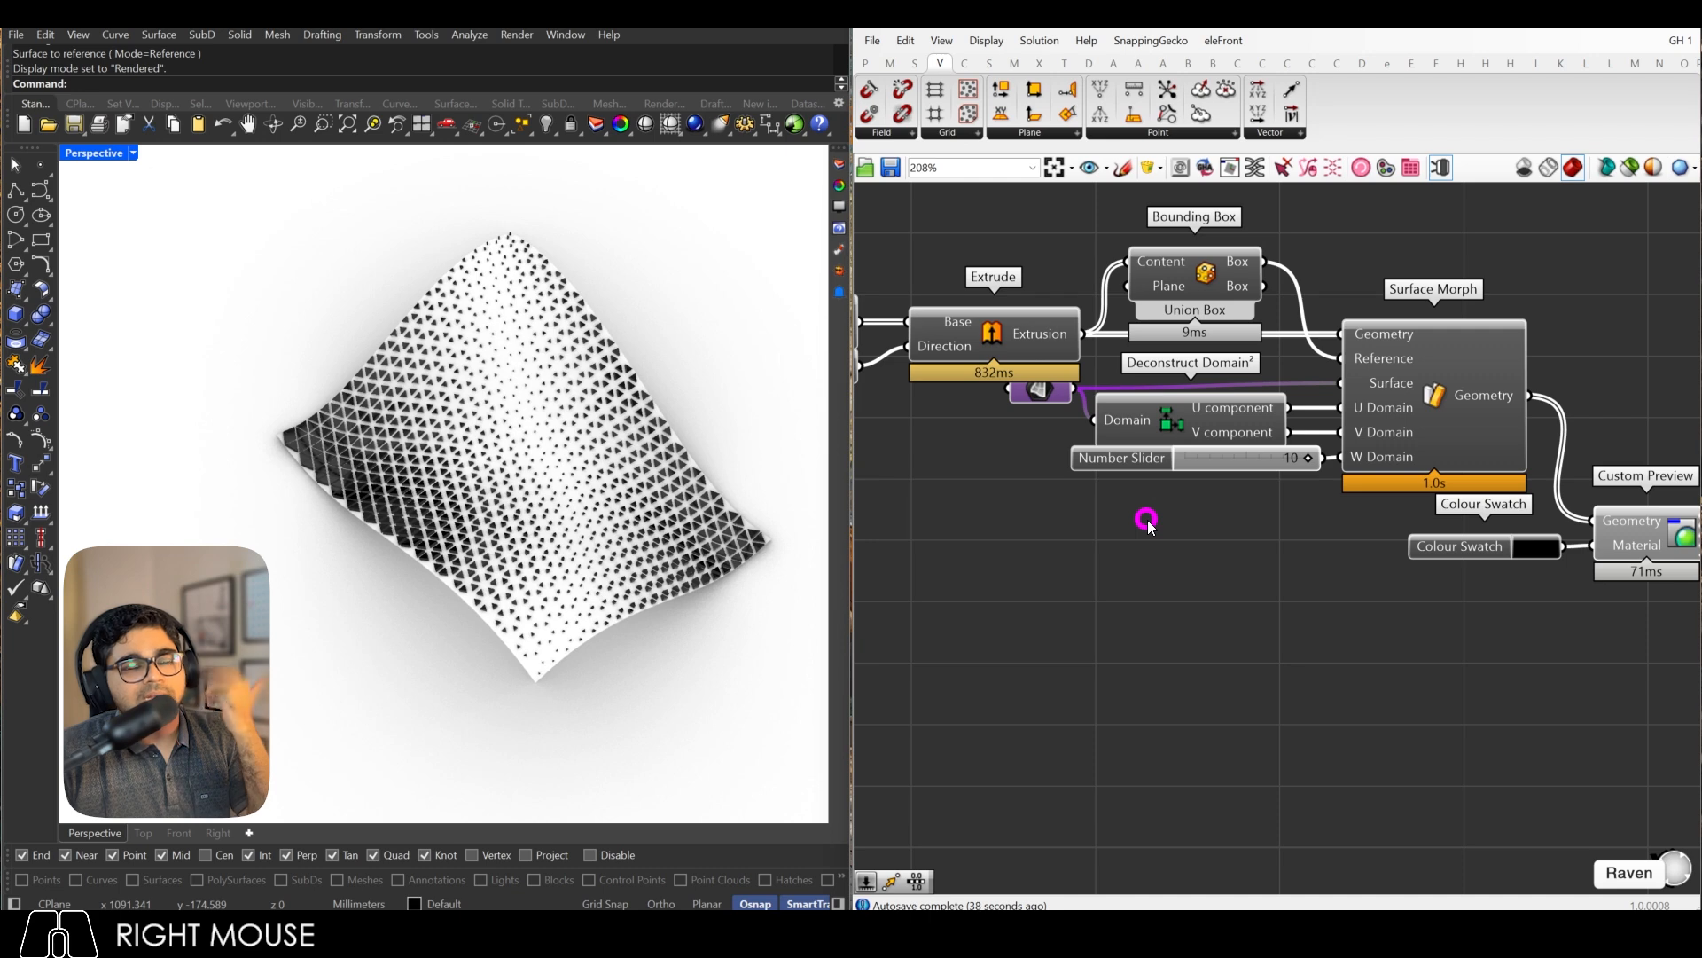
# Step: Set the perspective viewport to Shaded display and delete the unneeded object from the Rhino scene
pyautogui.scroll(-7, 1333, 479)
pyautogui.scroll(5, 1191, 470)
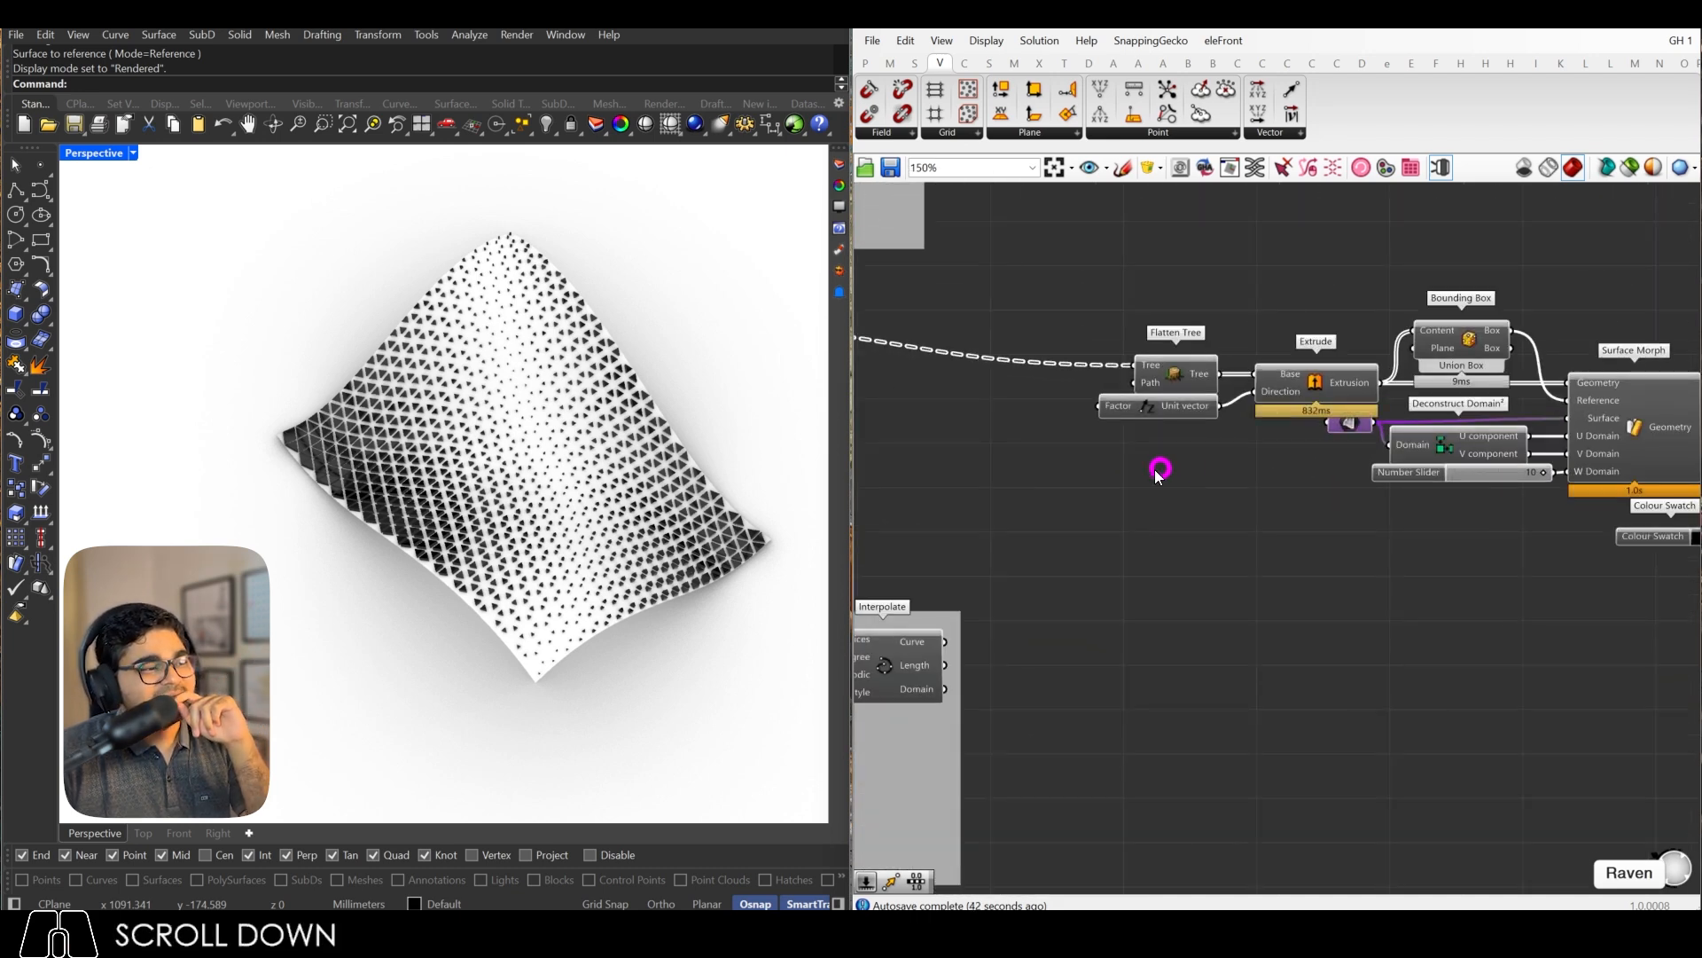
pyautogui.click(133, 153)
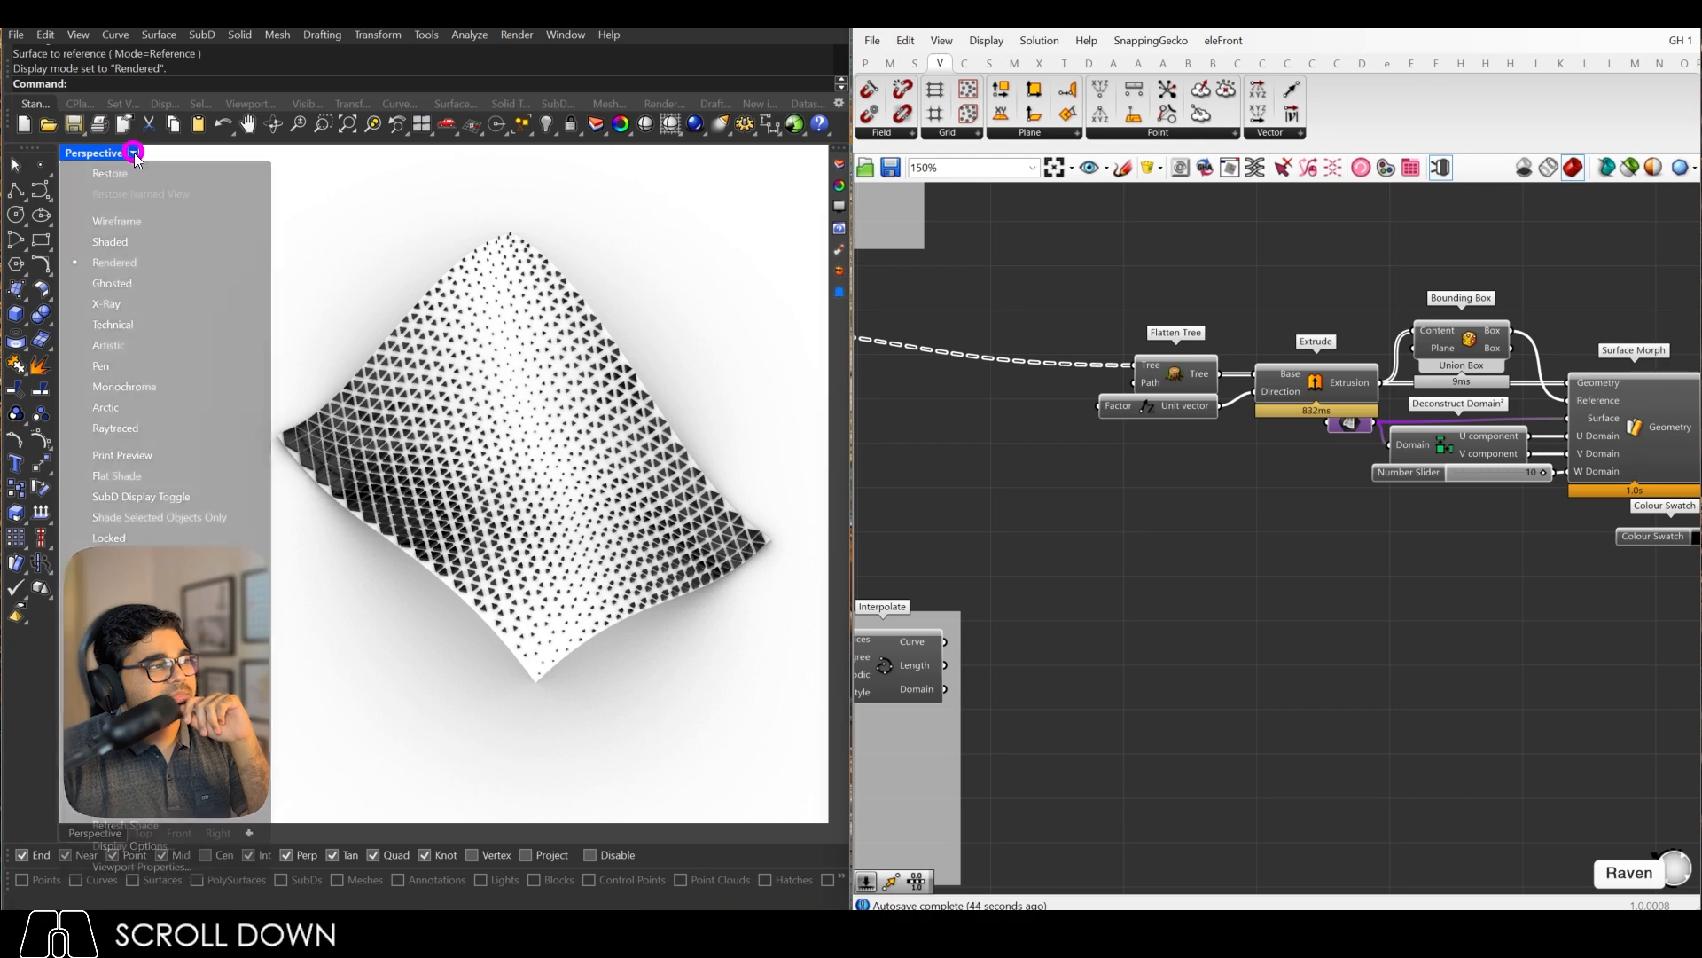
pyautogui.click(110, 243)
pyautogui.moveTo(133, 240); pyautogui.dragTo(401, 279, button='right')
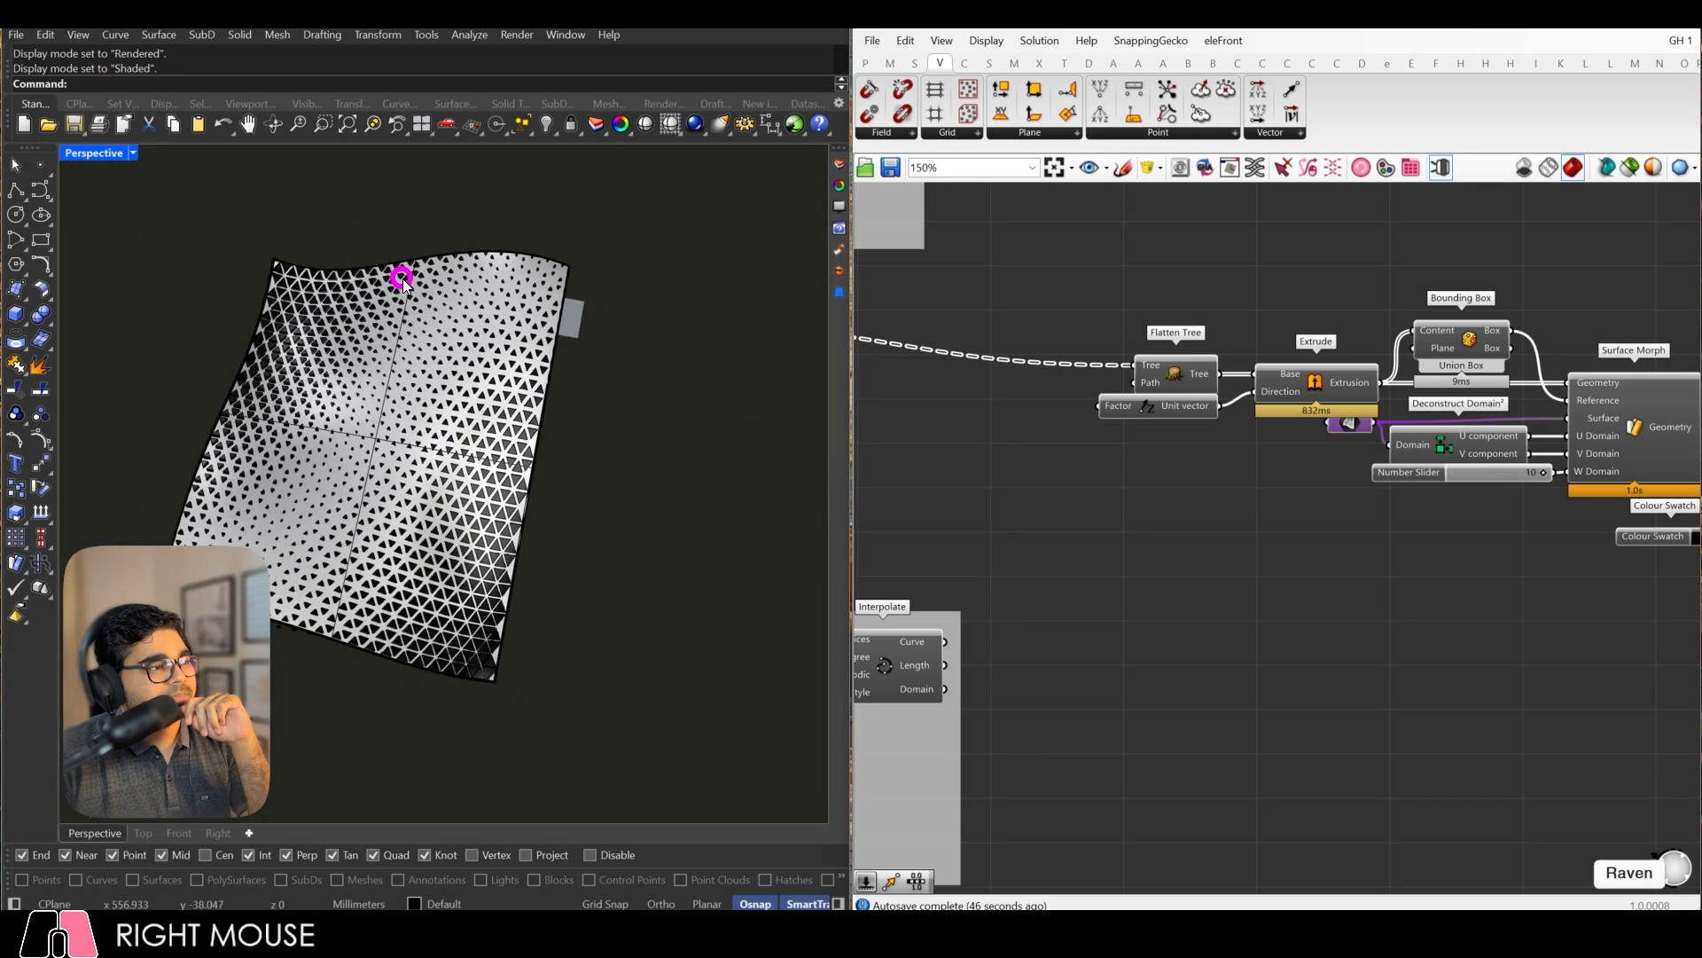
pyautogui.press('Delete')
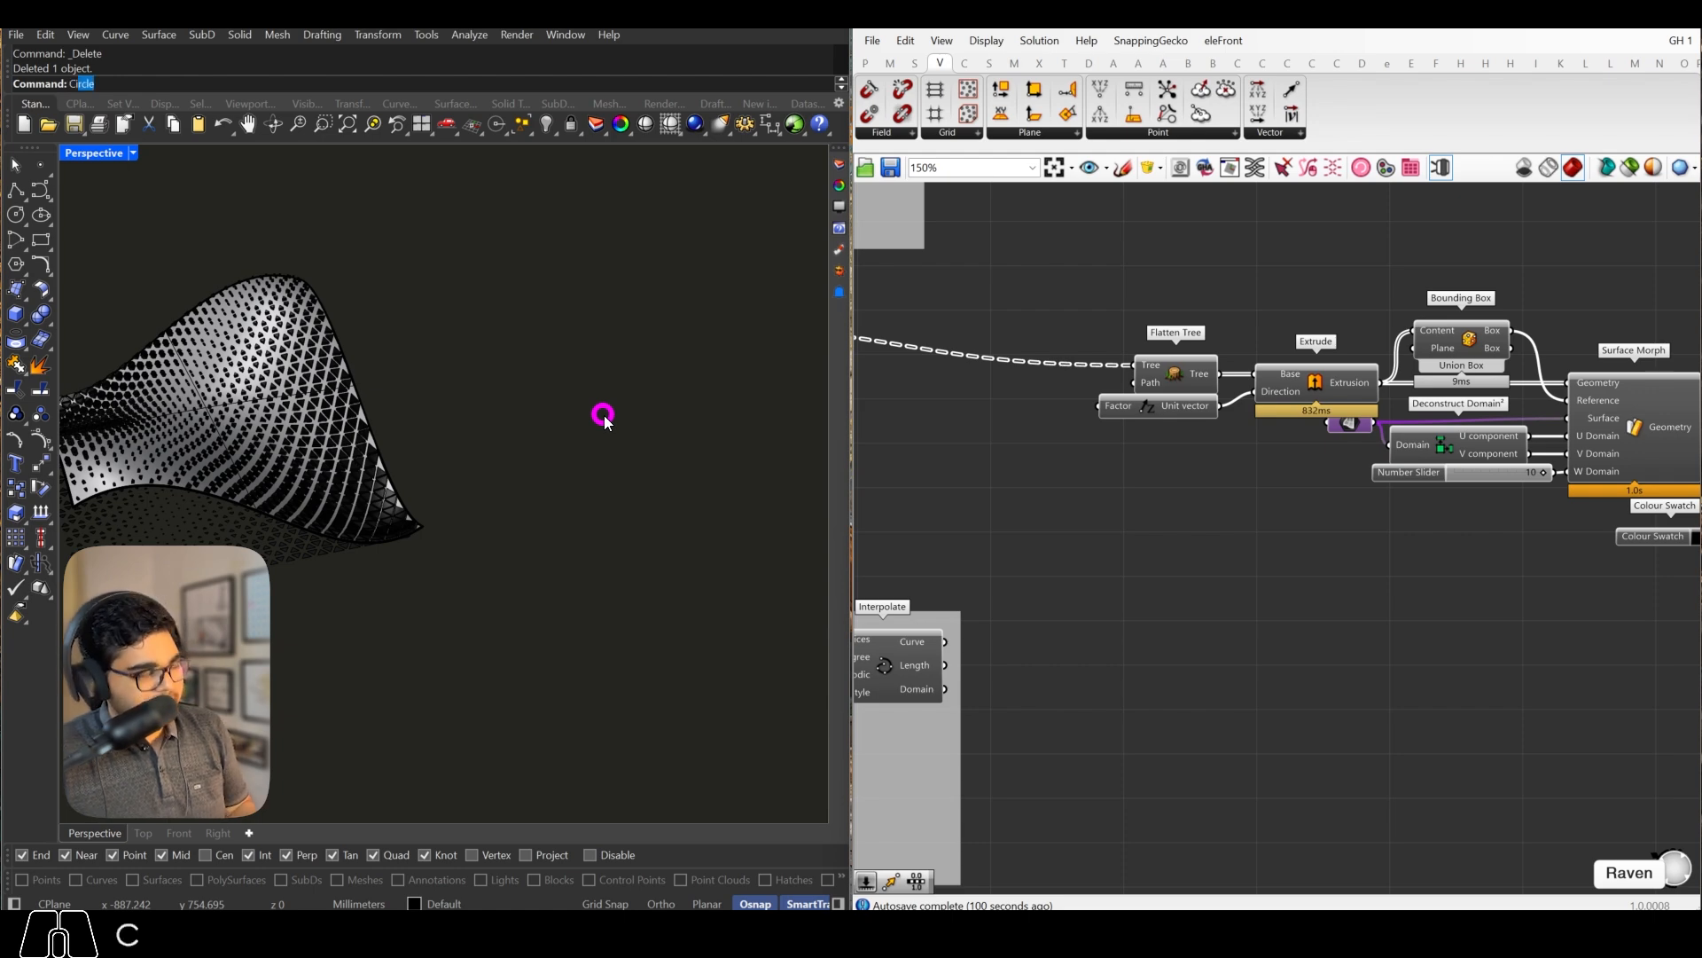
# Step: Draw a circle on the ground plane beside the patterned surface
pyautogui.press('space')
pyautogui.click(567, 425)
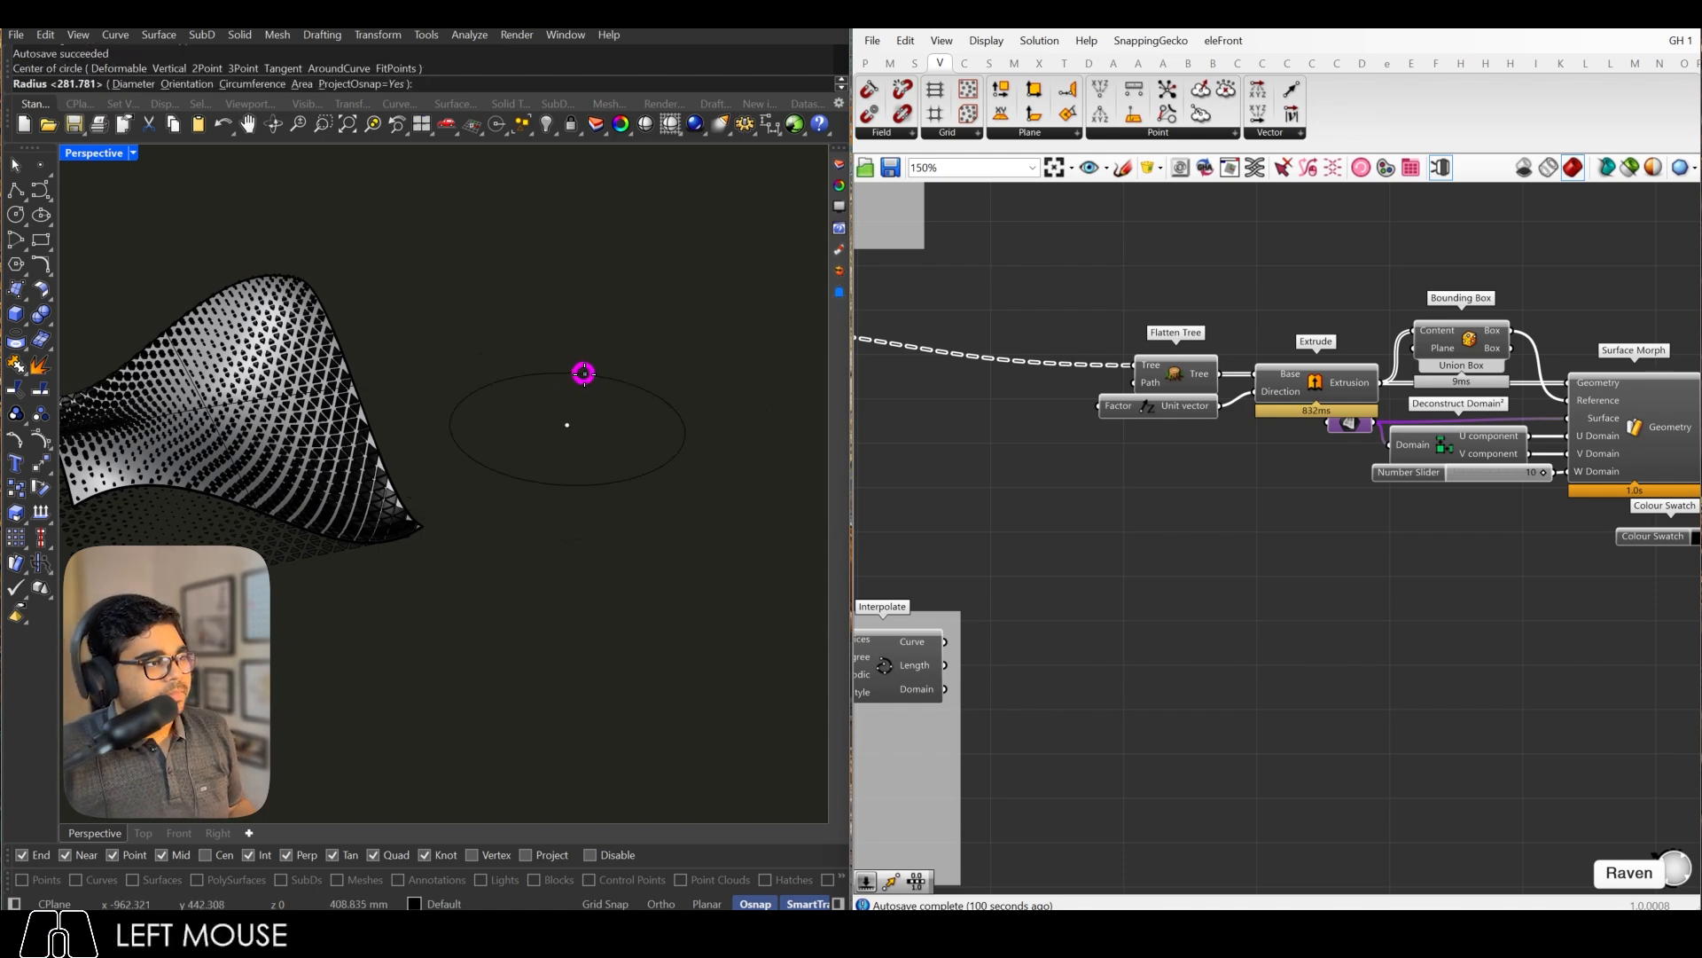
pyautogui.moveTo(584, 373); pyautogui.dragTo(568, 400, button='right')
pyautogui.click(571, 285)
# Step: Extrude the circle vertically with ExtrudeCrv into an open cylinder roughly as tall as it is wide
pyautogui.click(565, 462)
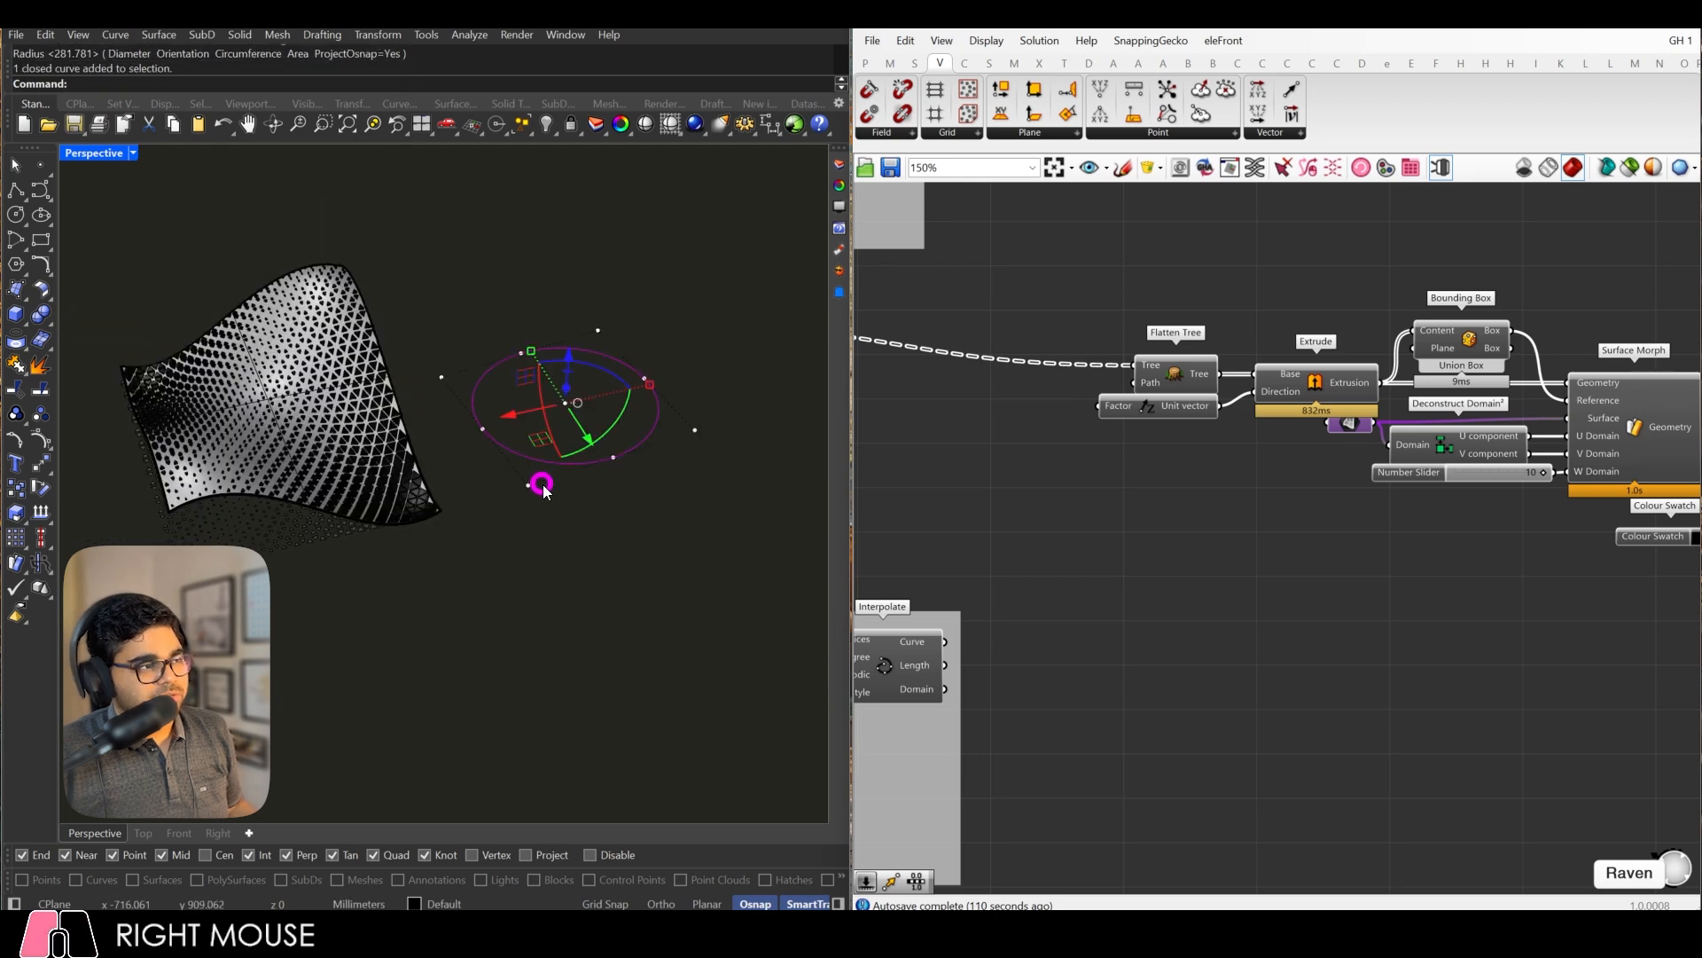
pyautogui.click(543, 490)
pyautogui.write('Extr')
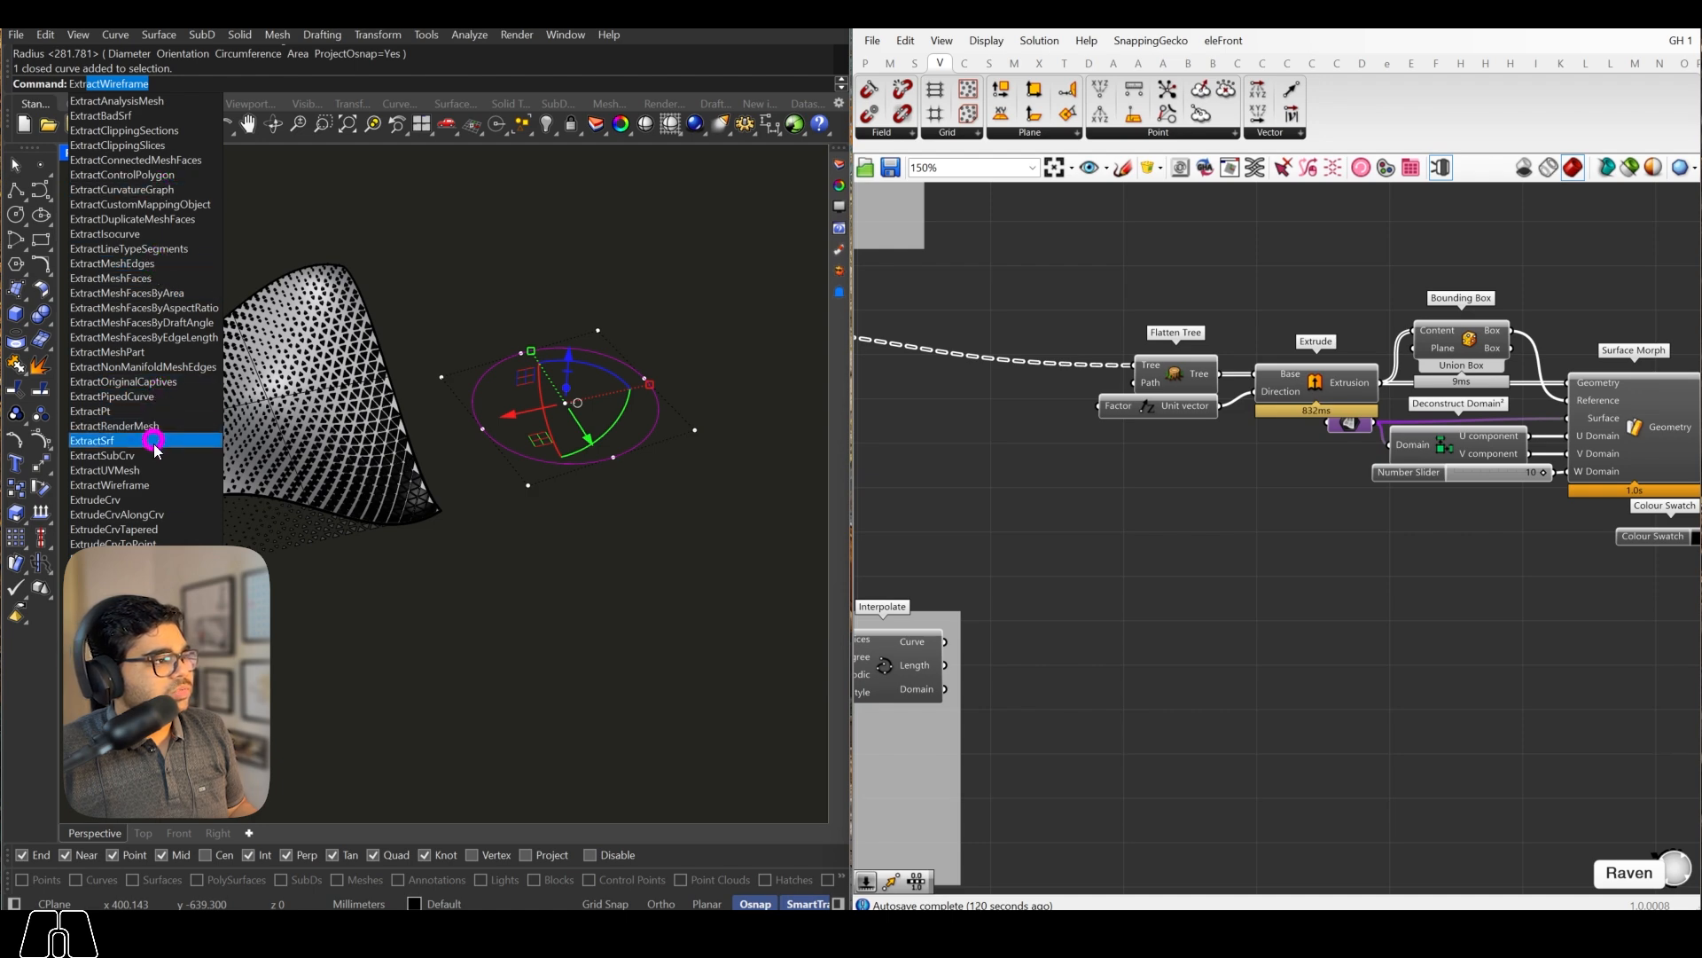
pyautogui.click(145, 501)
pyautogui.moveTo(406, 486); pyautogui.dragTo(473, 347, button='right')
pyautogui.scroll(2, 479, 349)
pyautogui.click(472, 347)
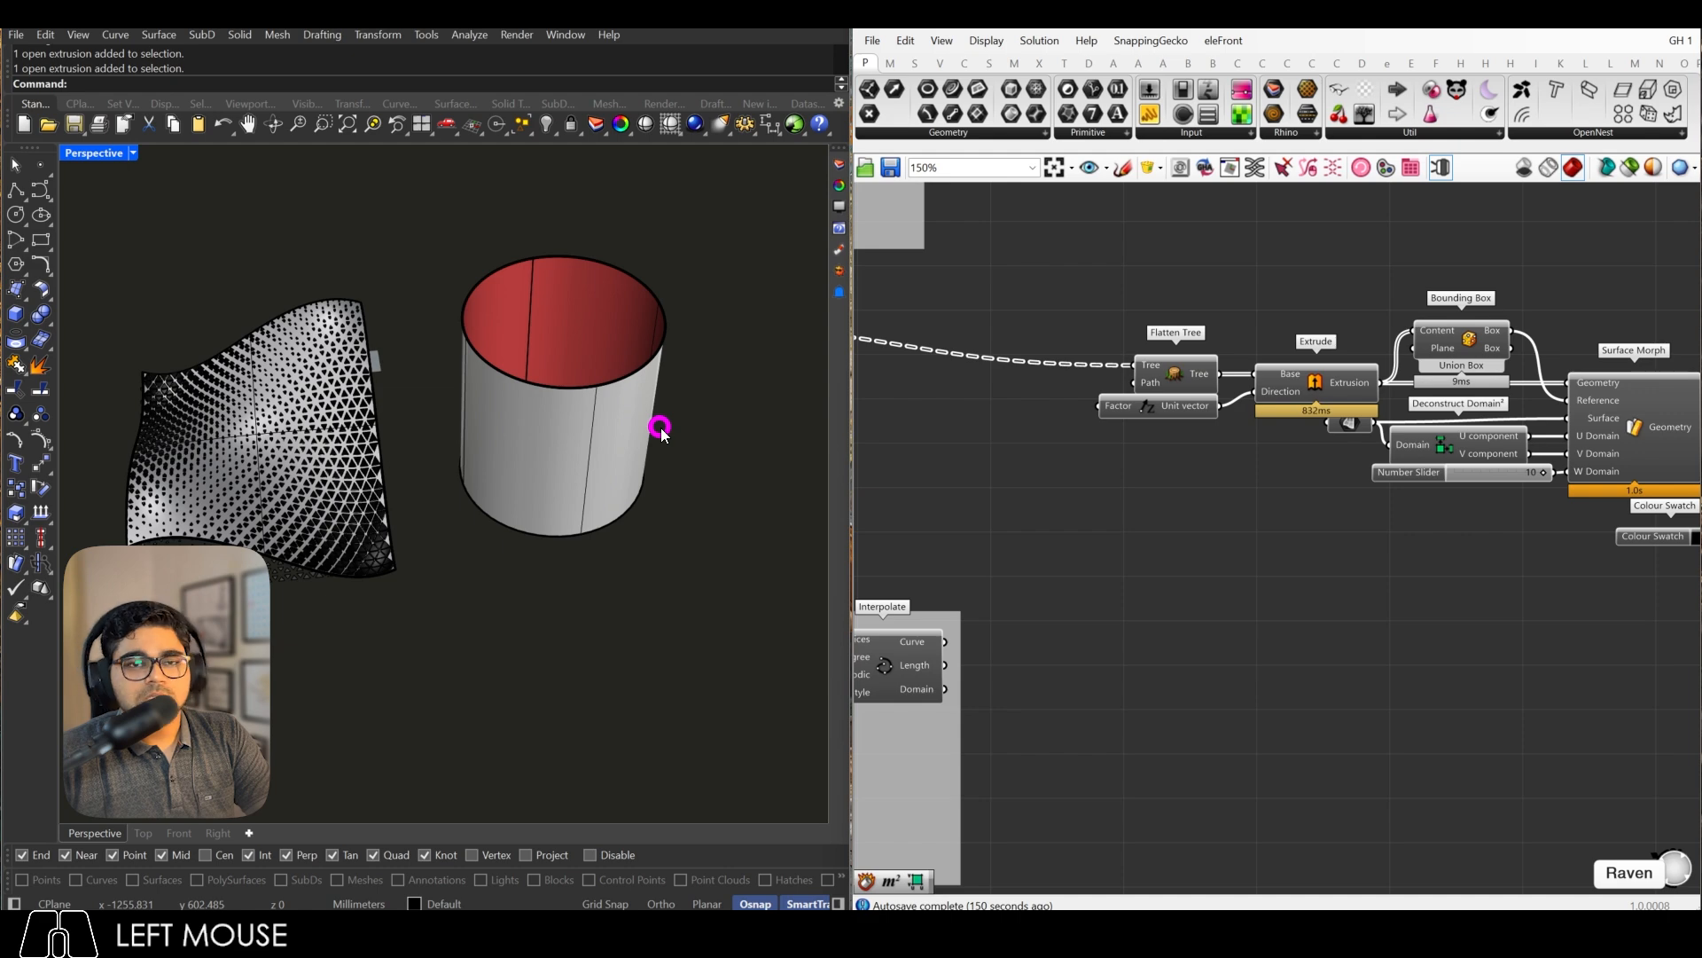
# Step: Rebuild the open cylinder with point counts of 25 in U and 25 in V, degree 3
pyautogui.moveTo(659, 421); pyautogui.dragTo(653, 350, button='right')
pyautogui.click(629, 435)
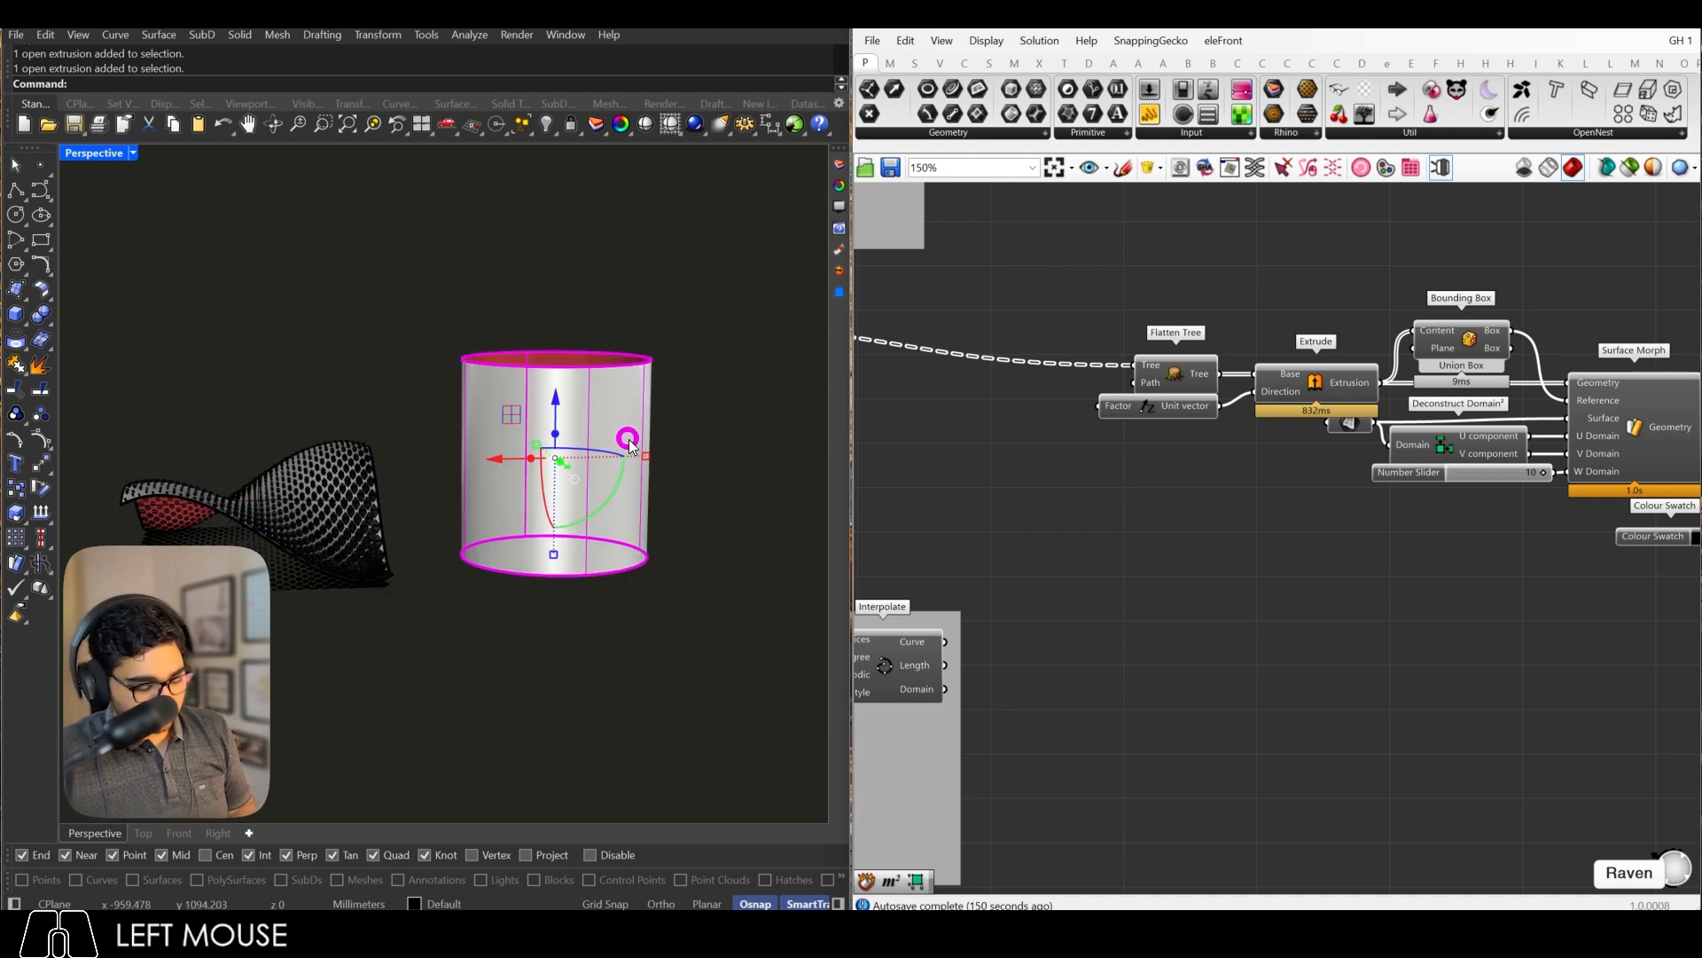
pyautogui.write('Rebuild')
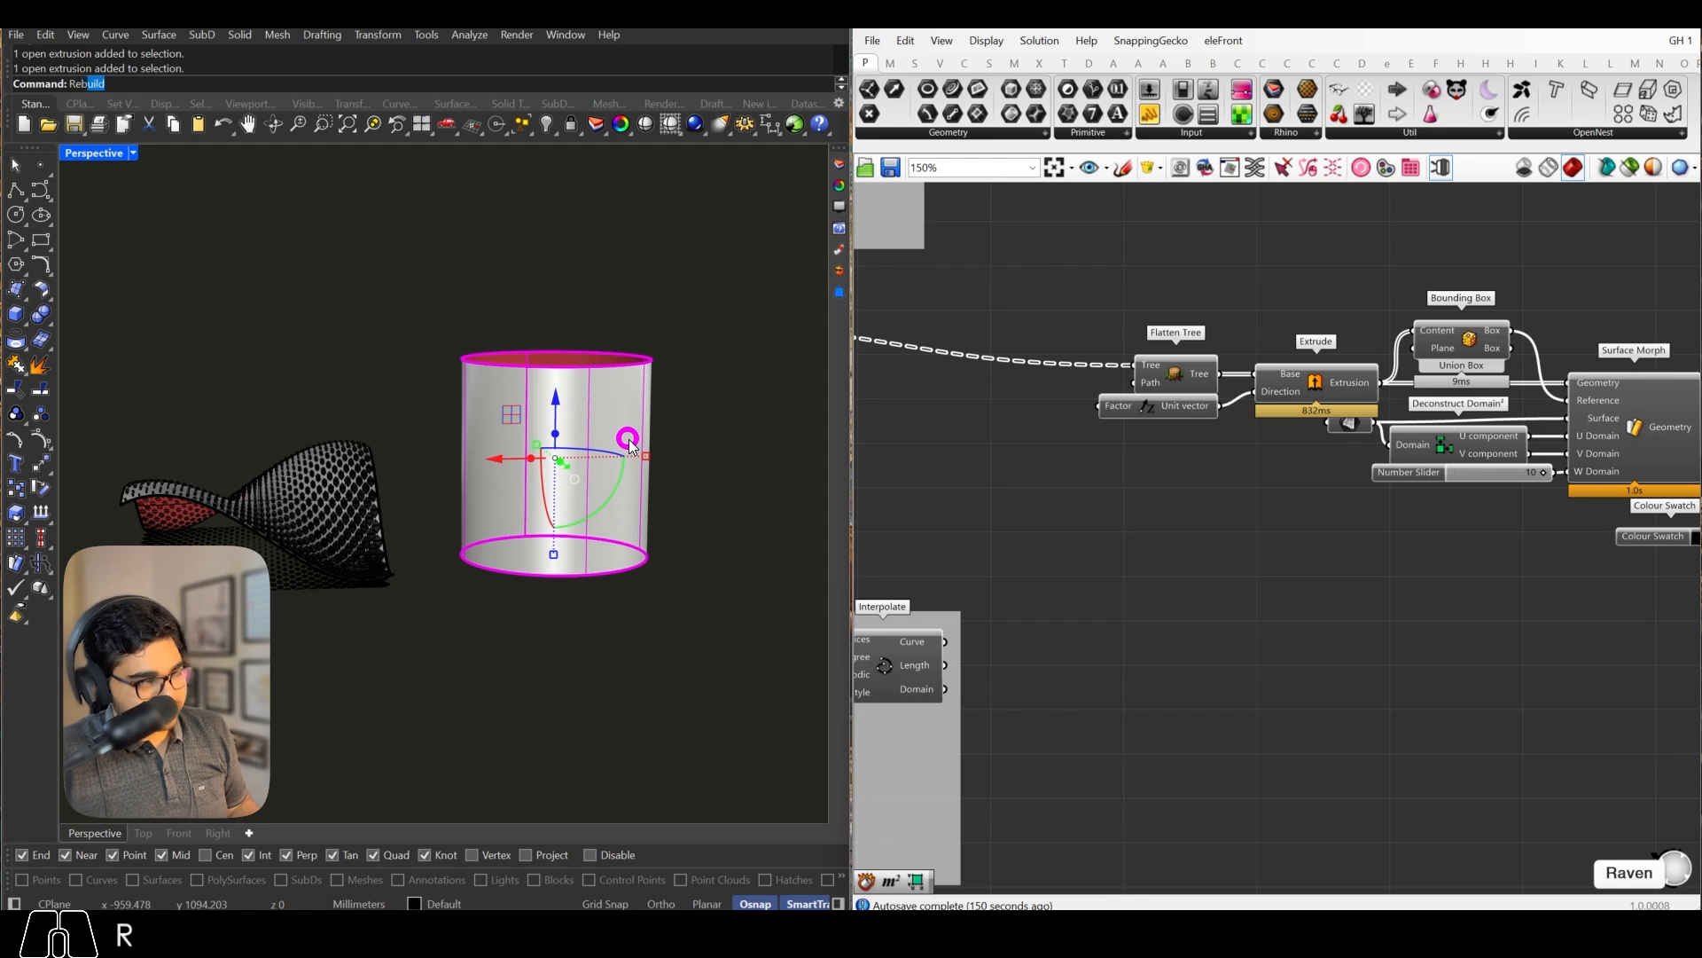
pyautogui.press('space')
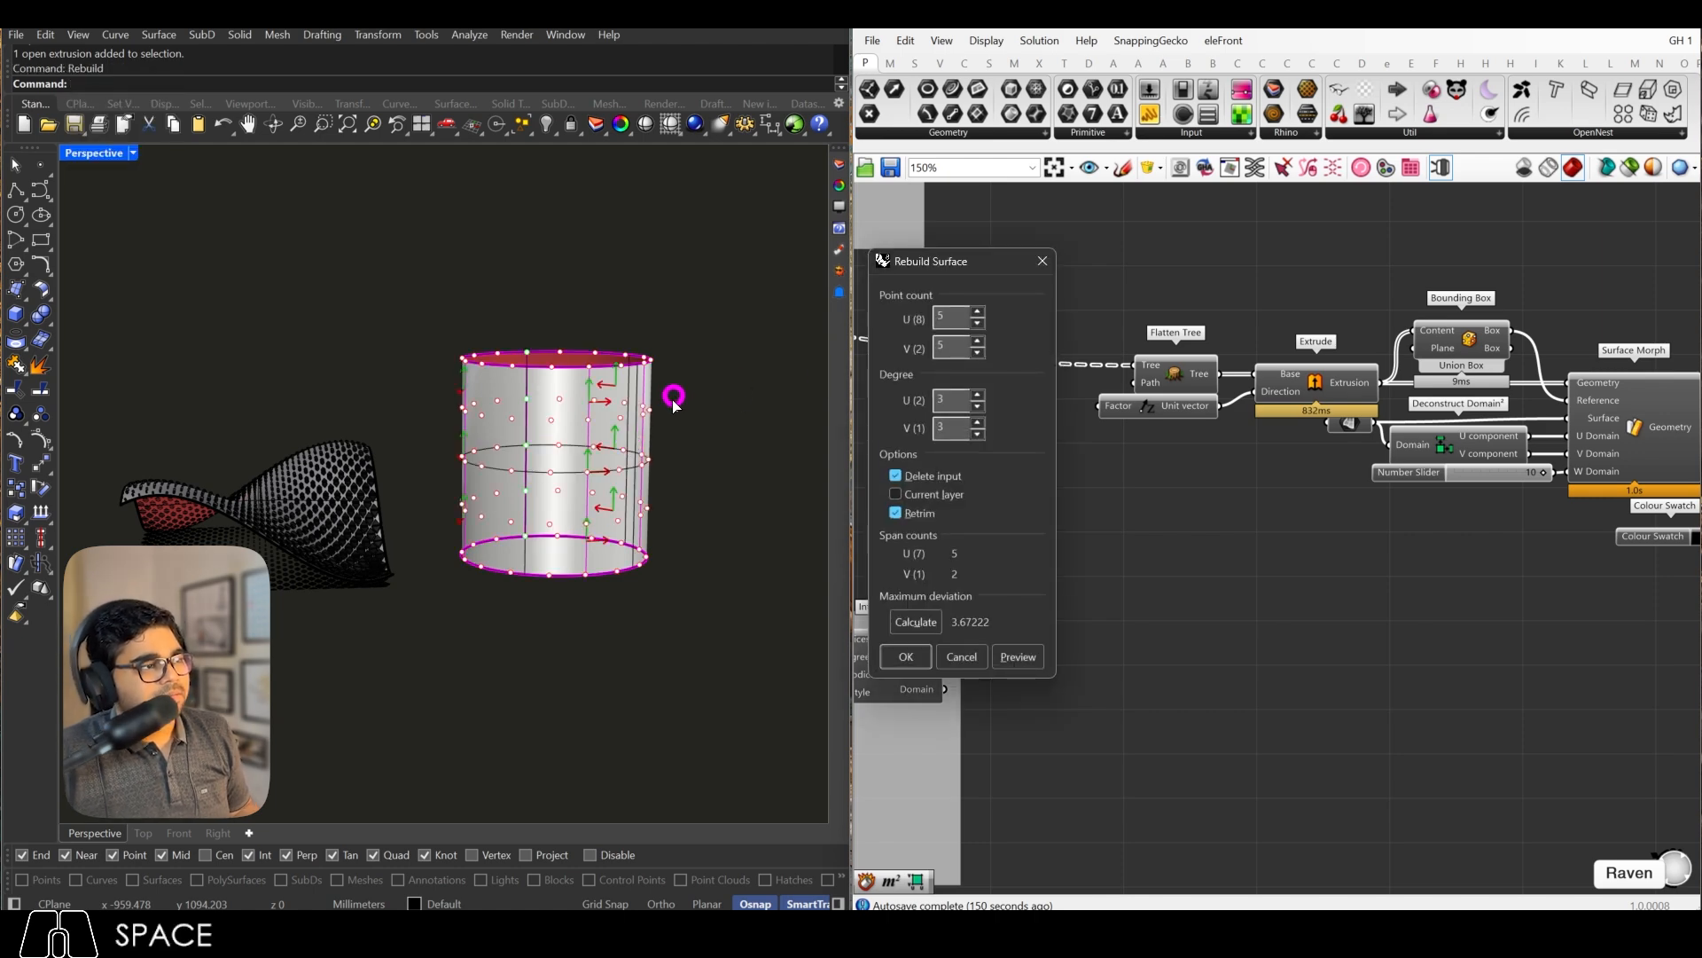
pyautogui.scroll(3, 610, 440)
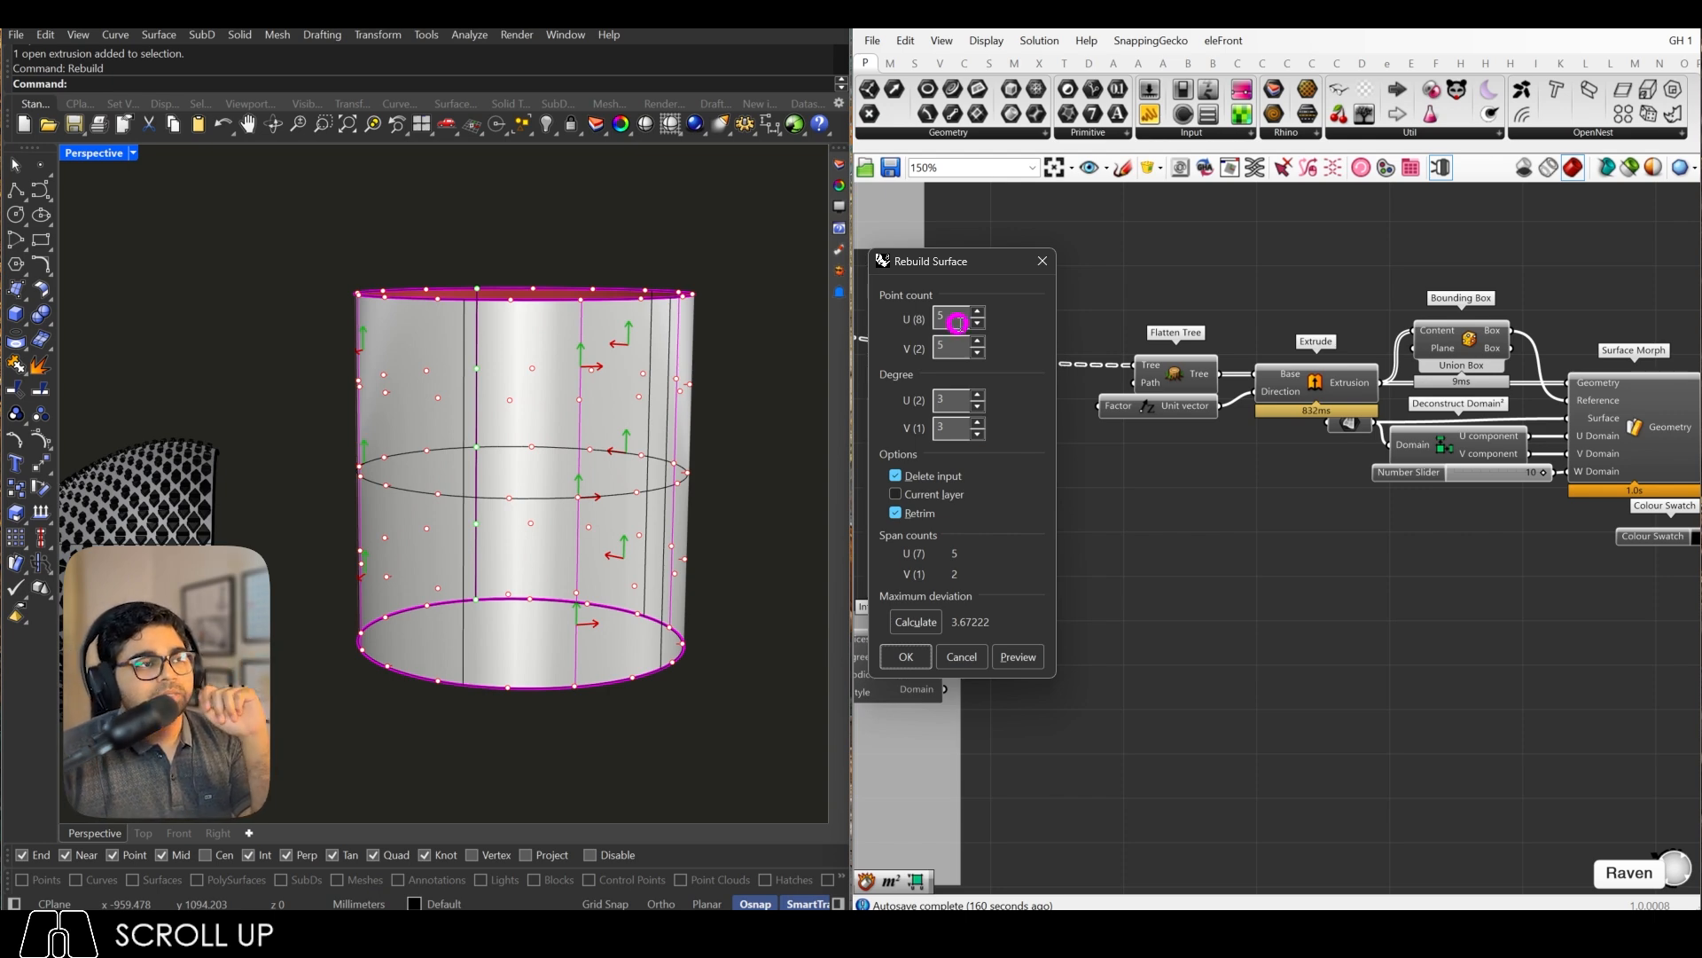
pyautogui.moveTo(960, 323); pyautogui.dragTo(928, 316)
pyautogui.write('25')
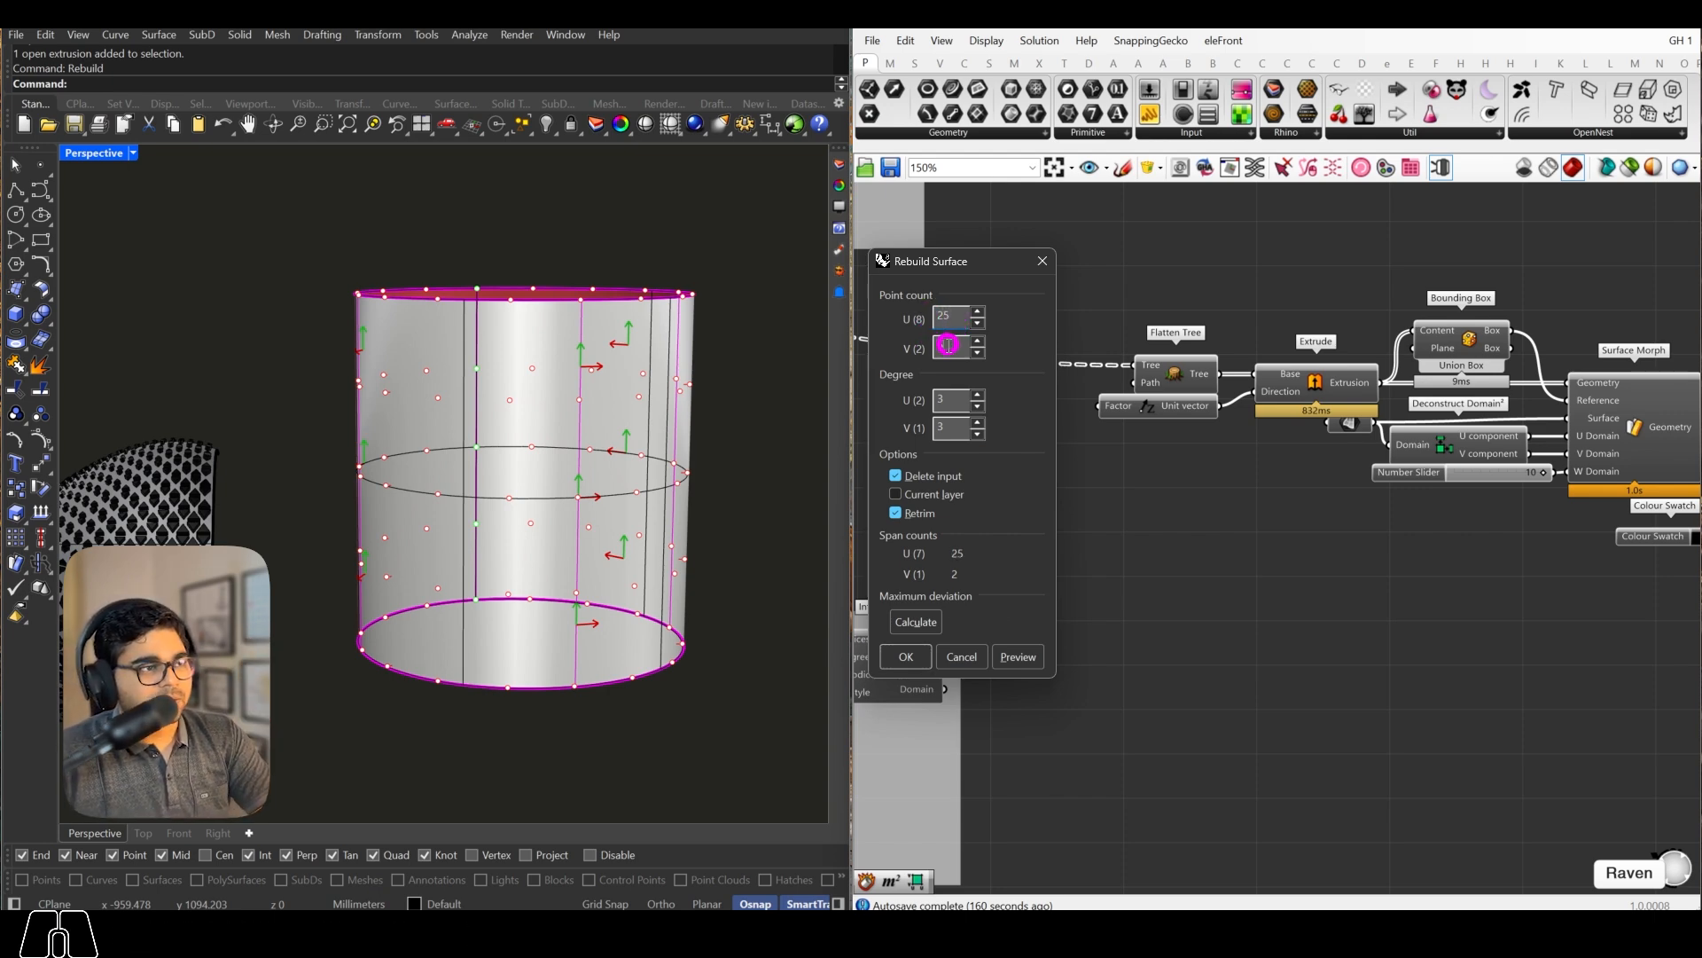
pyautogui.click(948, 346)
pyautogui.click(906, 656)
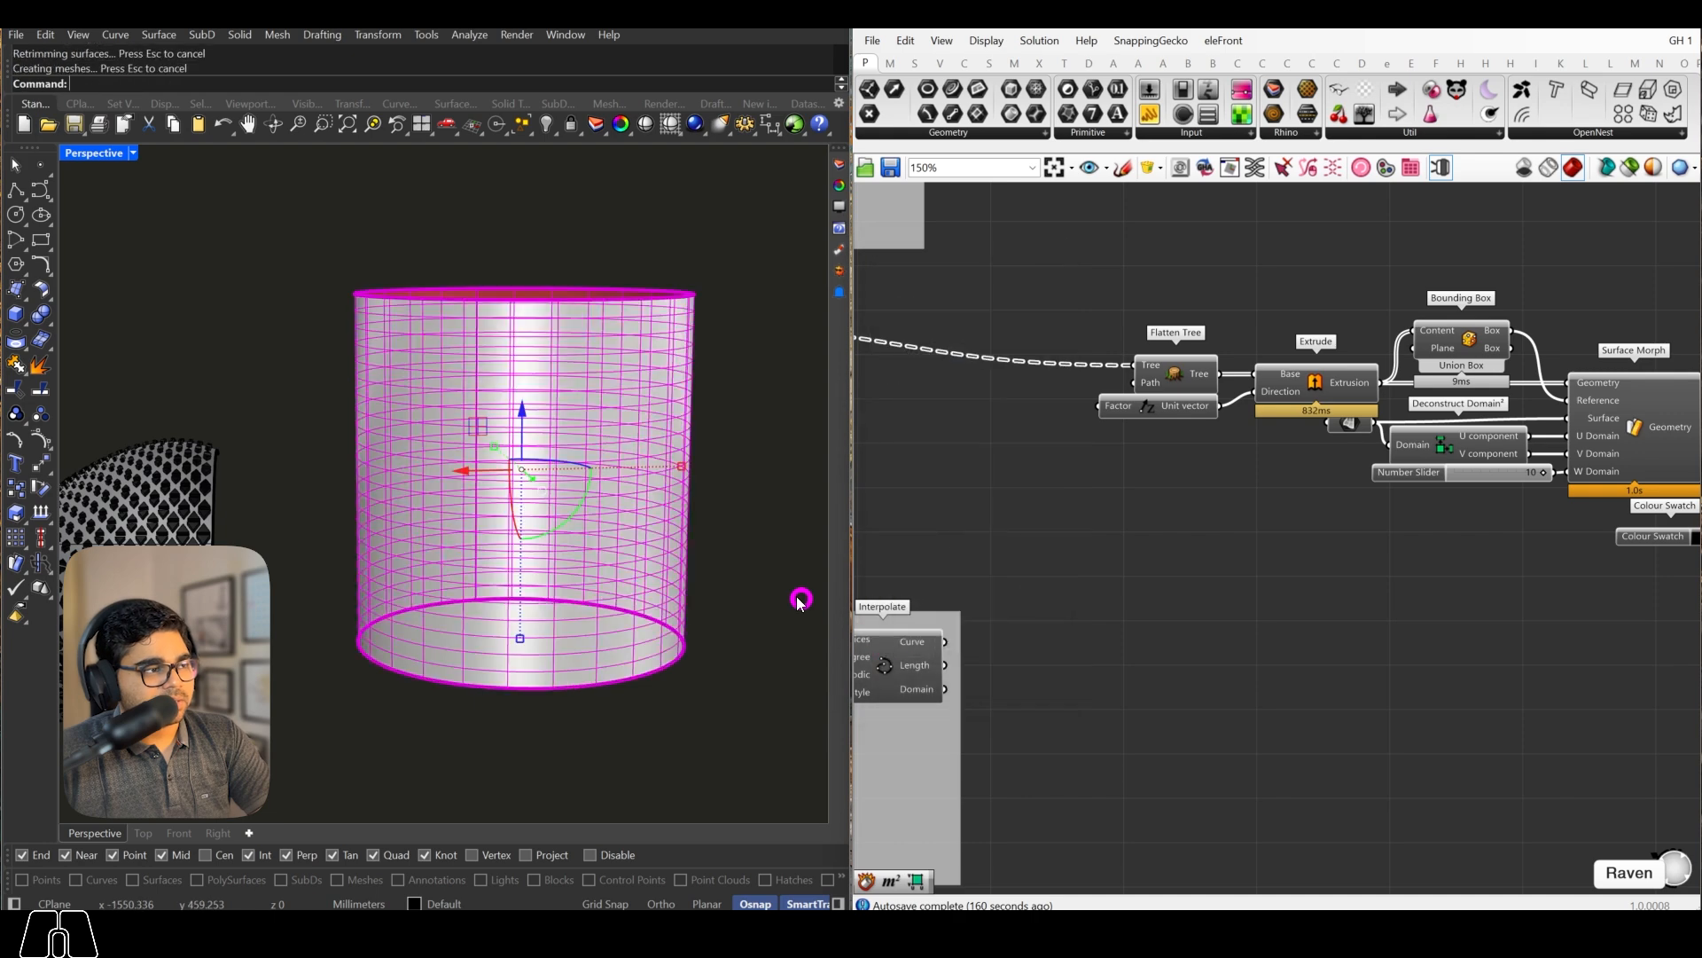
# Step: Turn on the rebuilt cylinder's control points and pull a group near its upper side outward into a bulge
pyautogui.click(758, 553)
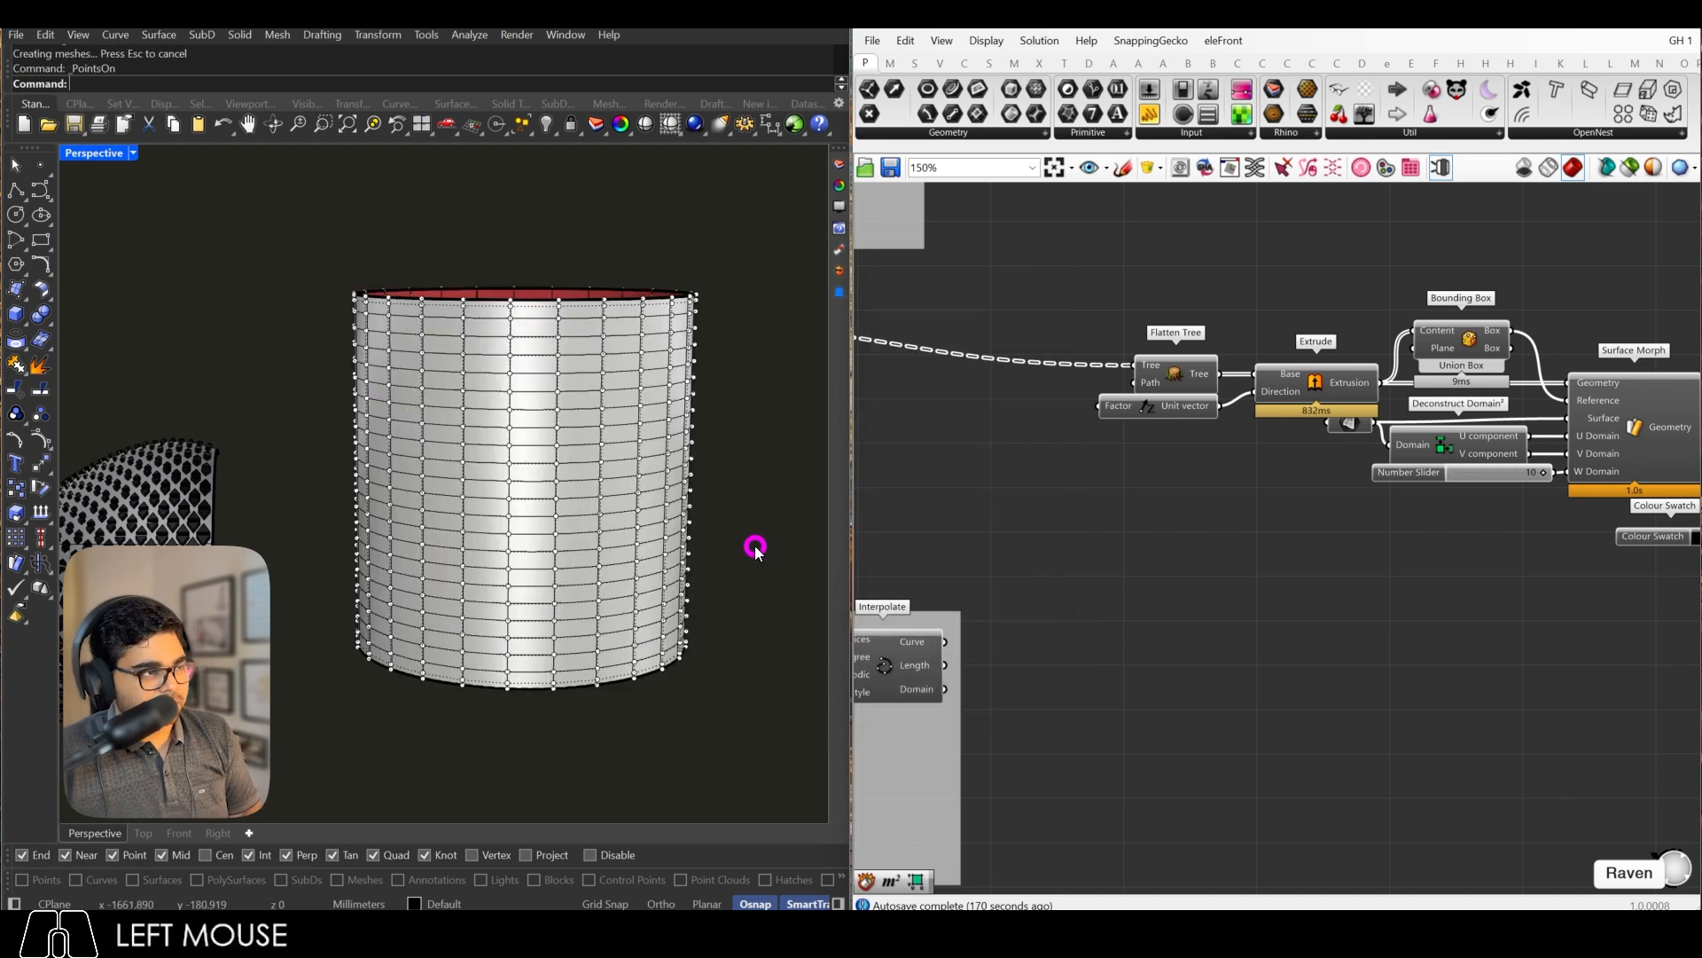
pyautogui.press('F10')
pyautogui.moveTo(608, 419); pyautogui.dragTo(509, 384, button='right')
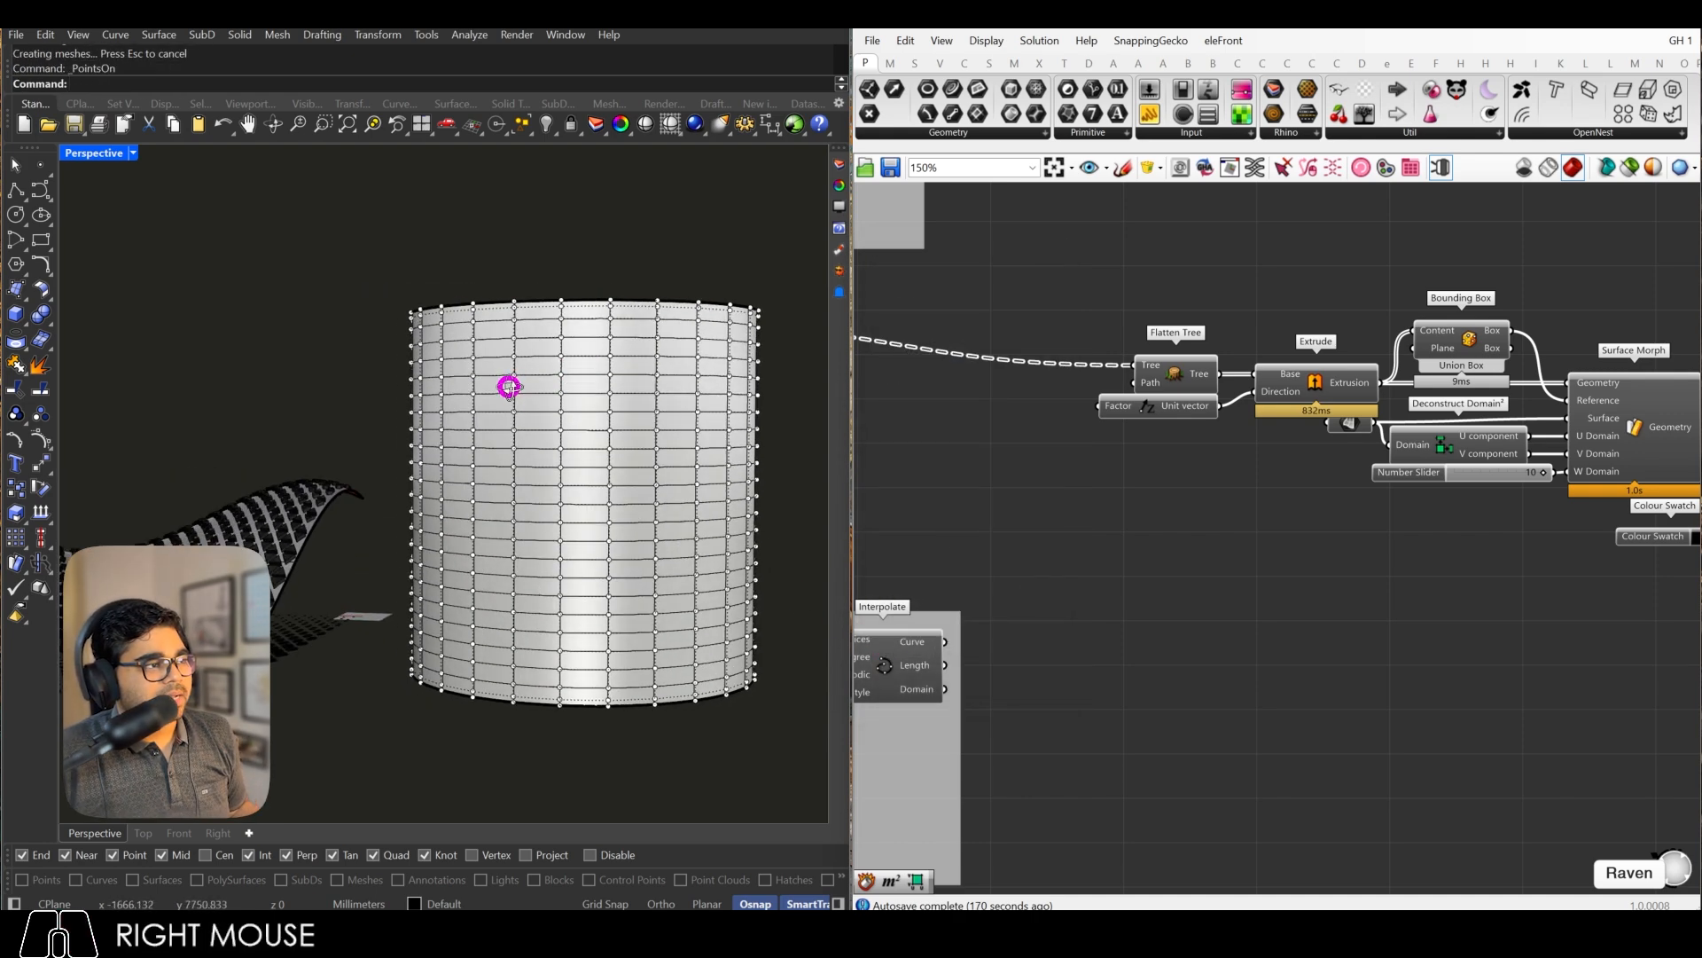
pyautogui.moveTo(393, 374); pyautogui.dragTo(348, 390)
pyautogui.scroll(5, 391, 391)
pyautogui.scroll(-5, 324, 345)
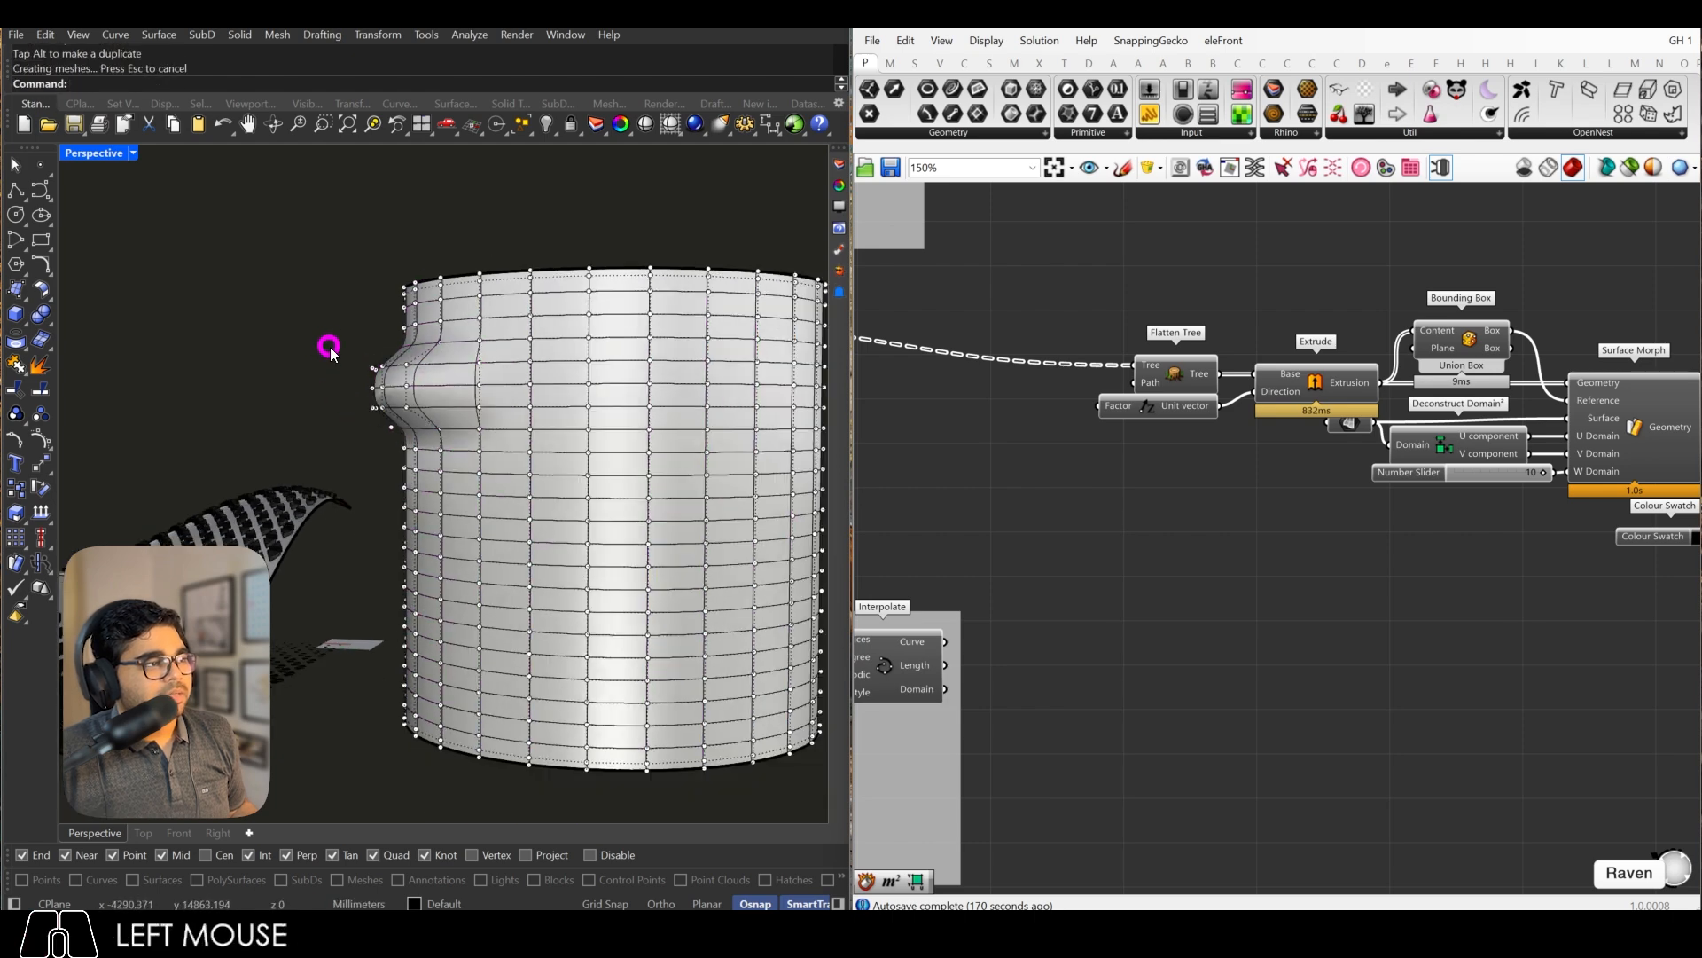
pyautogui.moveTo(391, 350)
pyautogui.mouseDown(button='right')
pyautogui.moveTo(418, 349)
pyautogui.moveTo(384, 360)
pyautogui.mouseUp(button='right')
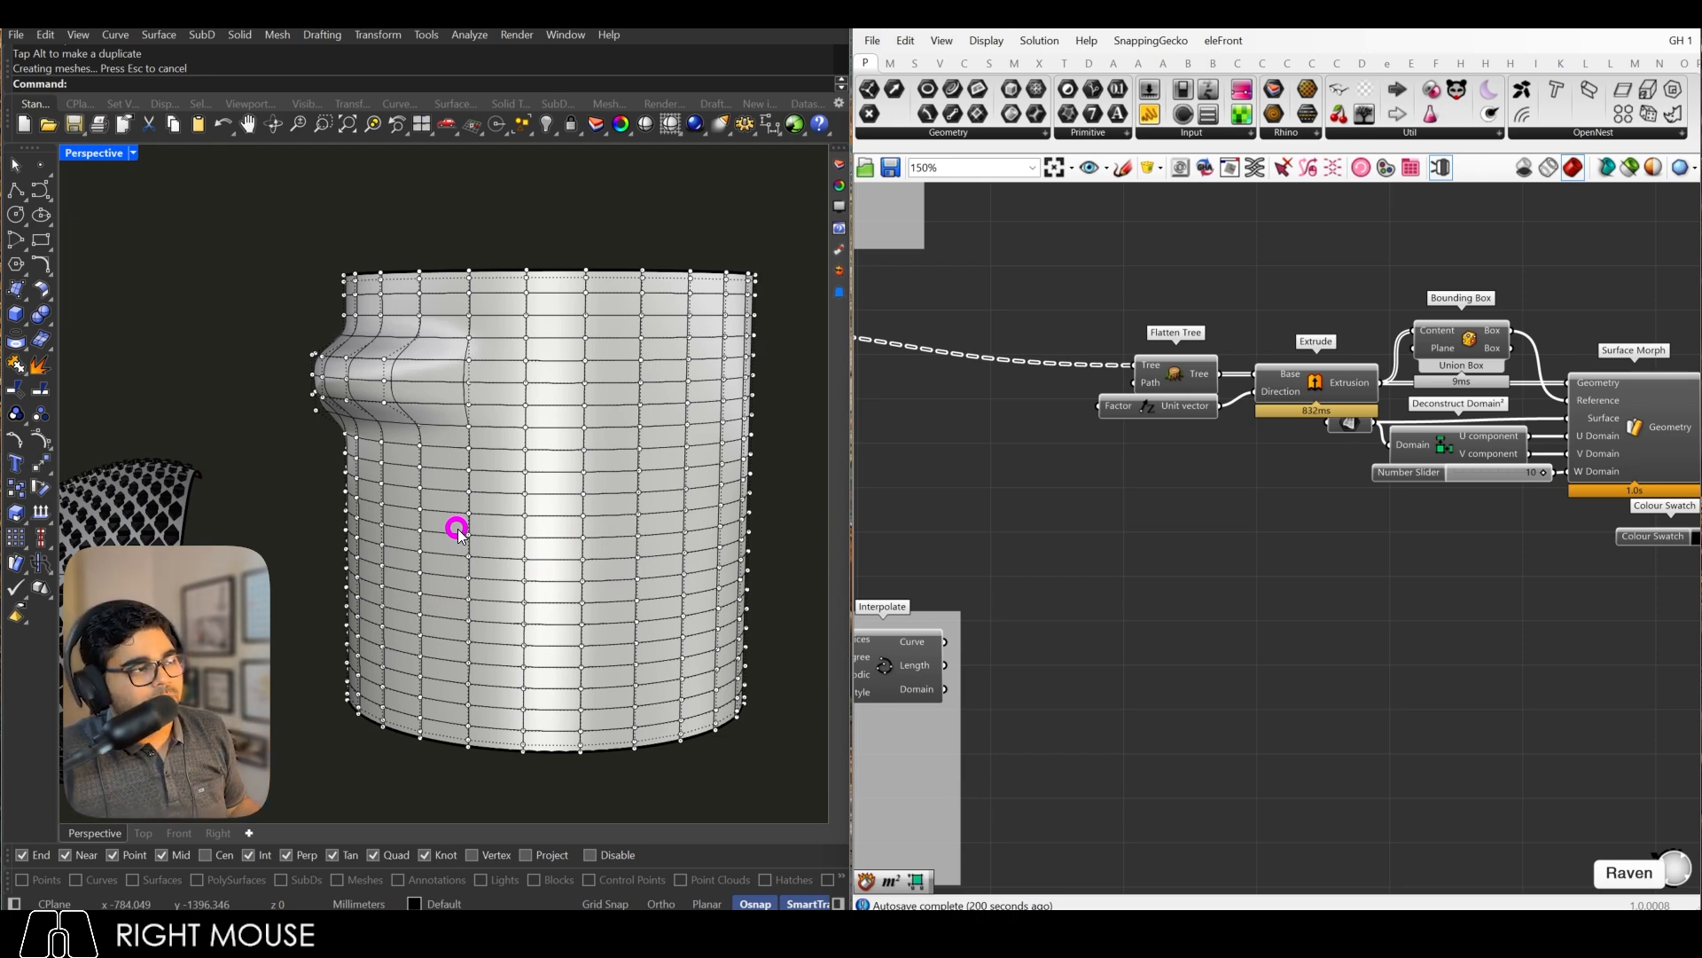
# Step: Undo the bulge edit and the 25 by 25 rebuild of the cylinder
pyautogui.hotkey('ctrl', 'z')
pyautogui.hotkey('ctrl', 'z')
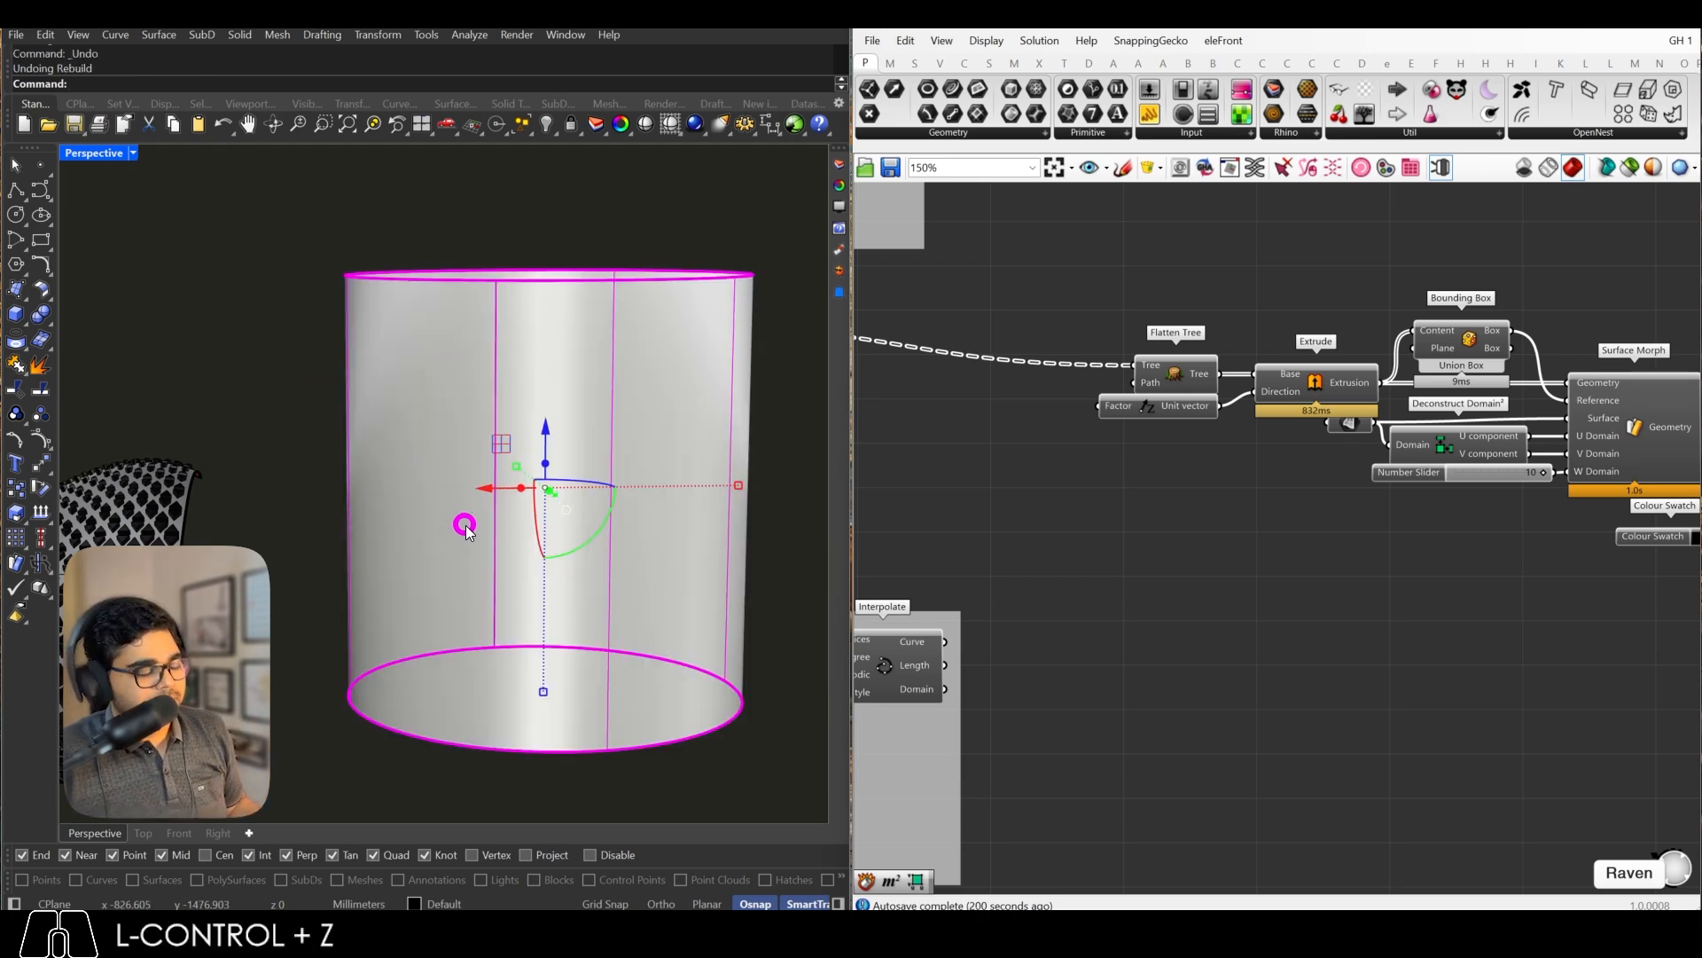
# Step: Rebuild the cylinder with point counts of 5 in U and 5 in V, degree 3
pyautogui.write('Rebuild')
pyautogui.press('space')
pyautogui.moveTo(955, 316); pyautogui.dragTo(903, 319)
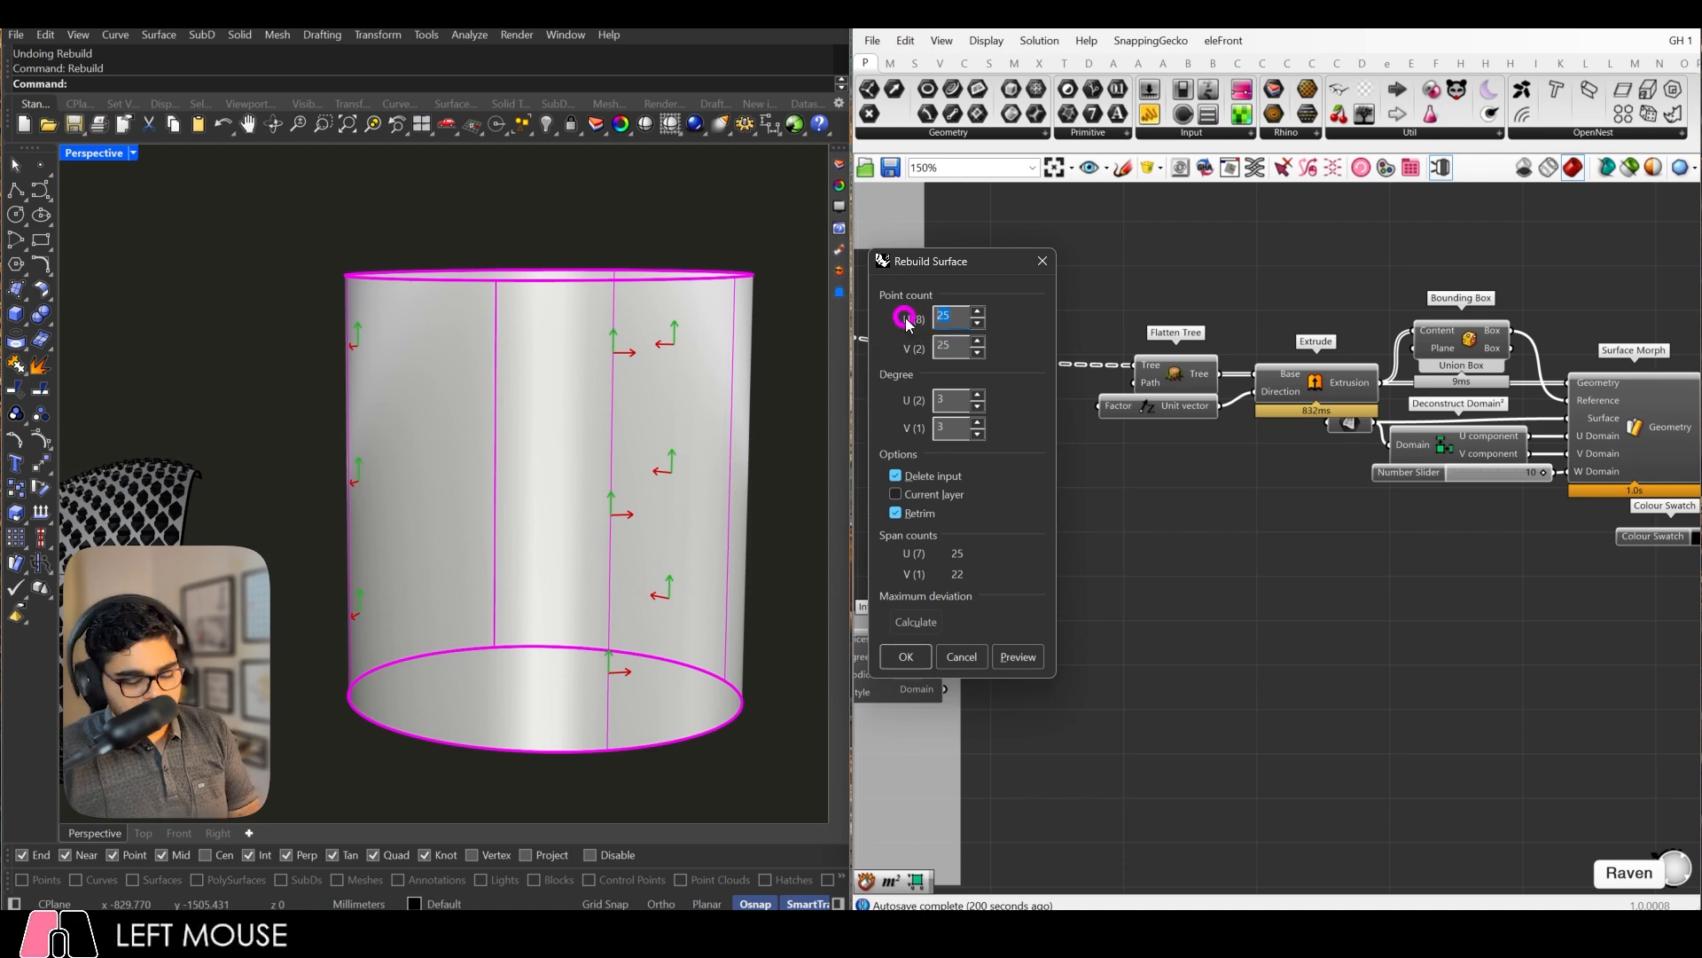
pyautogui.write('55')
pyautogui.click(915, 622)
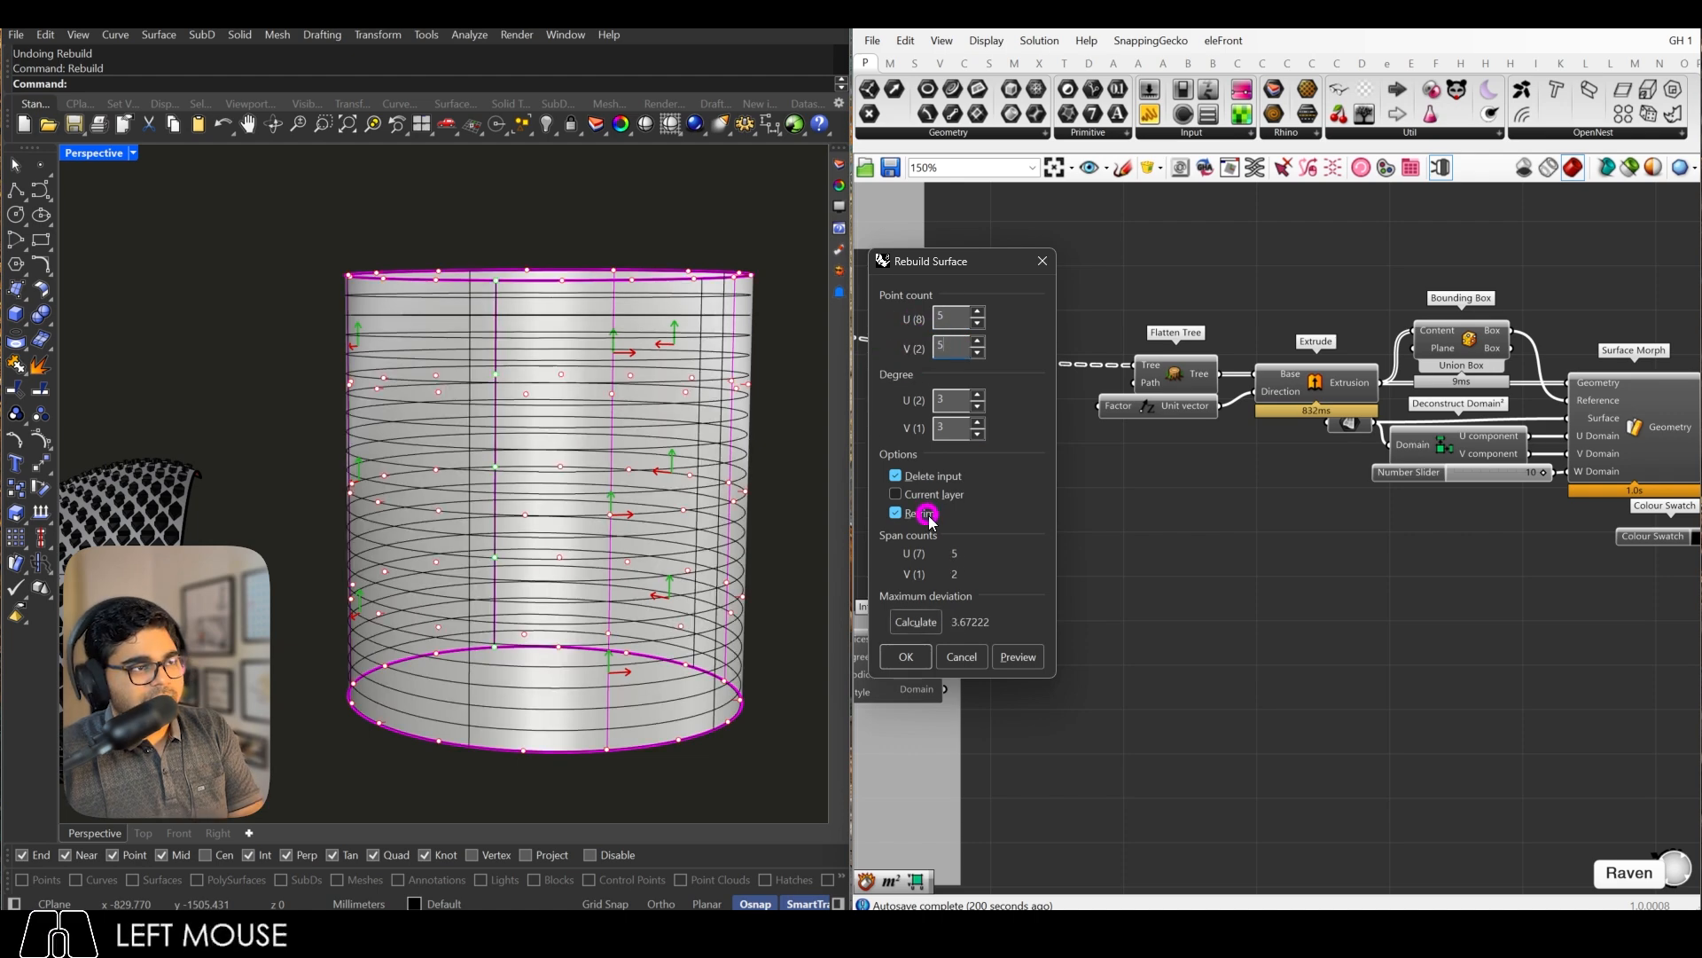
pyautogui.click(900, 669)
# Step: Turn on the rebuilt cylinder's control points and select its two uppermost rows
pyautogui.click(771, 551)
pyautogui.scroll(-3, 524, 434)
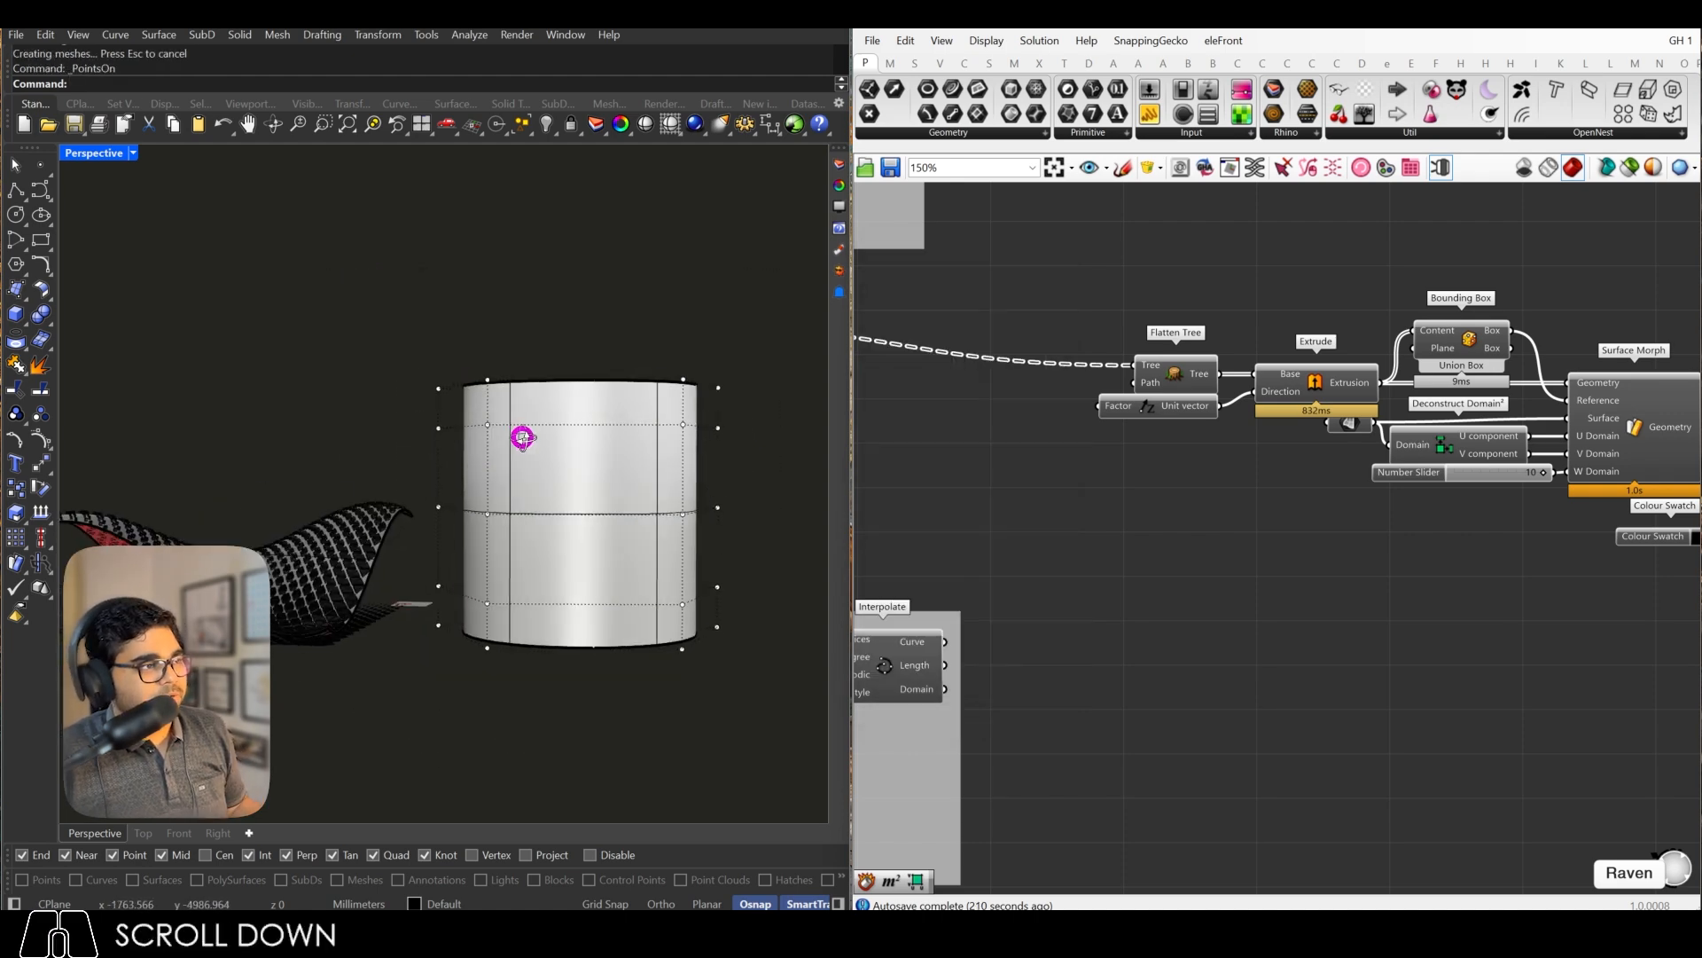
pyautogui.rightClick(523, 441)
pyautogui.moveTo(411, 335); pyautogui.dragTo(737, 448)
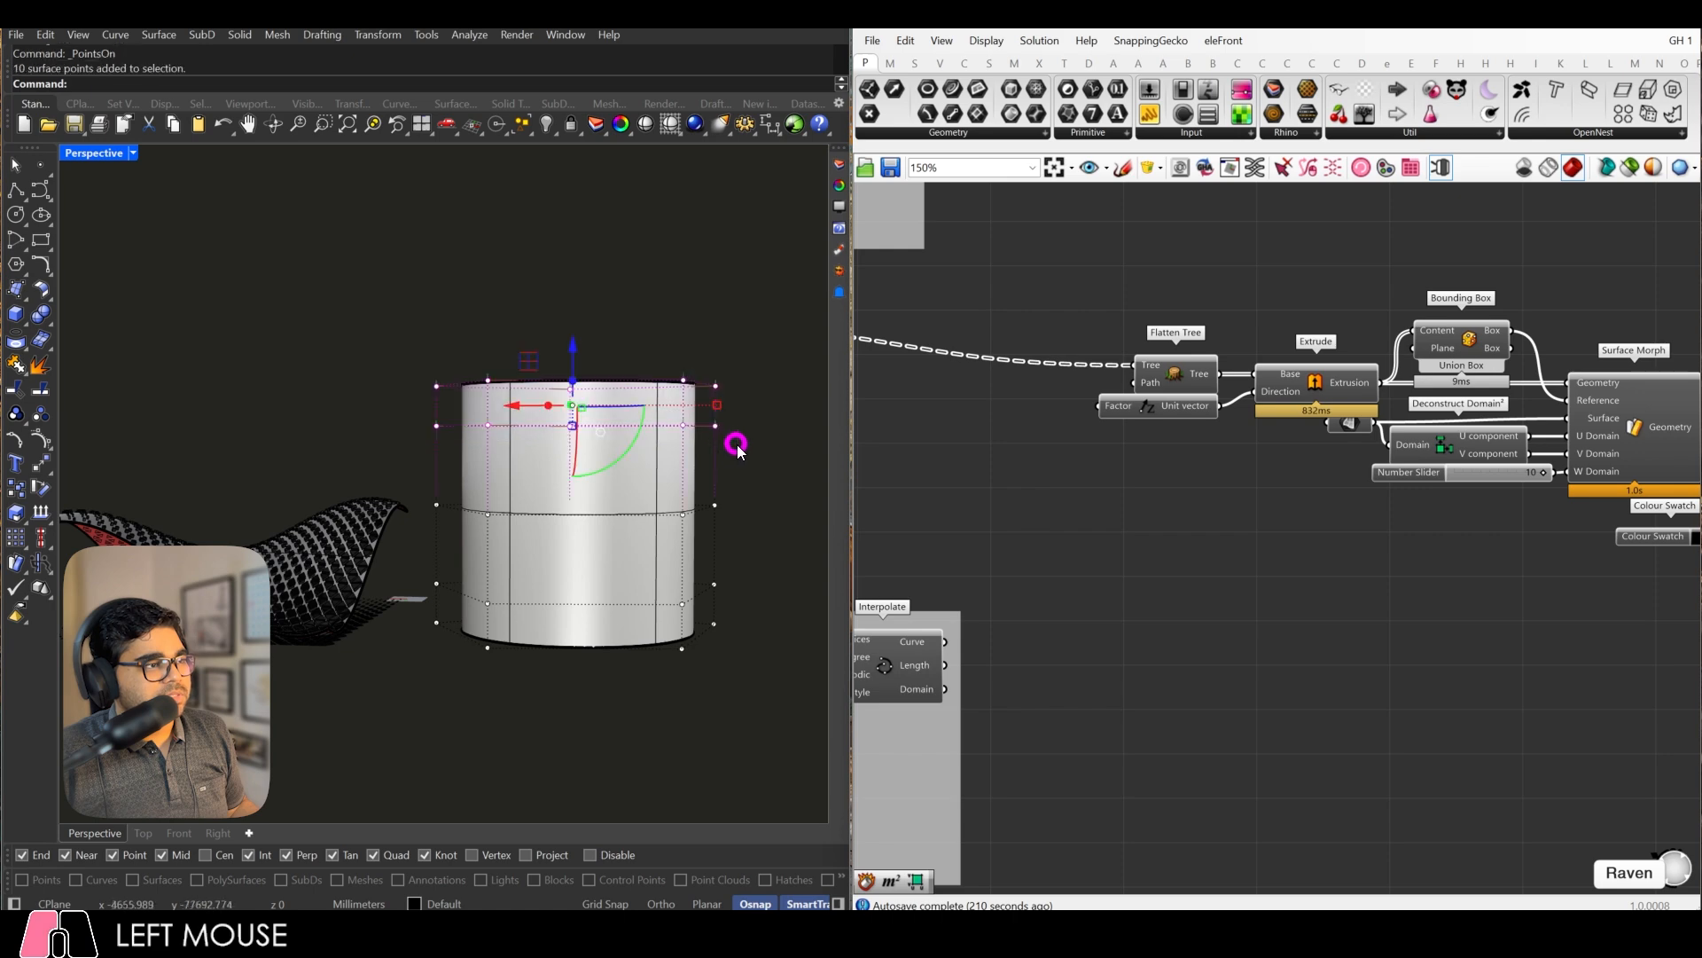
# Step: Try scaling the two selected upper rows of control points, and undo the scaling
pyautogui.moveTo(554, 415); pyautogui.dragTo(710, 396)
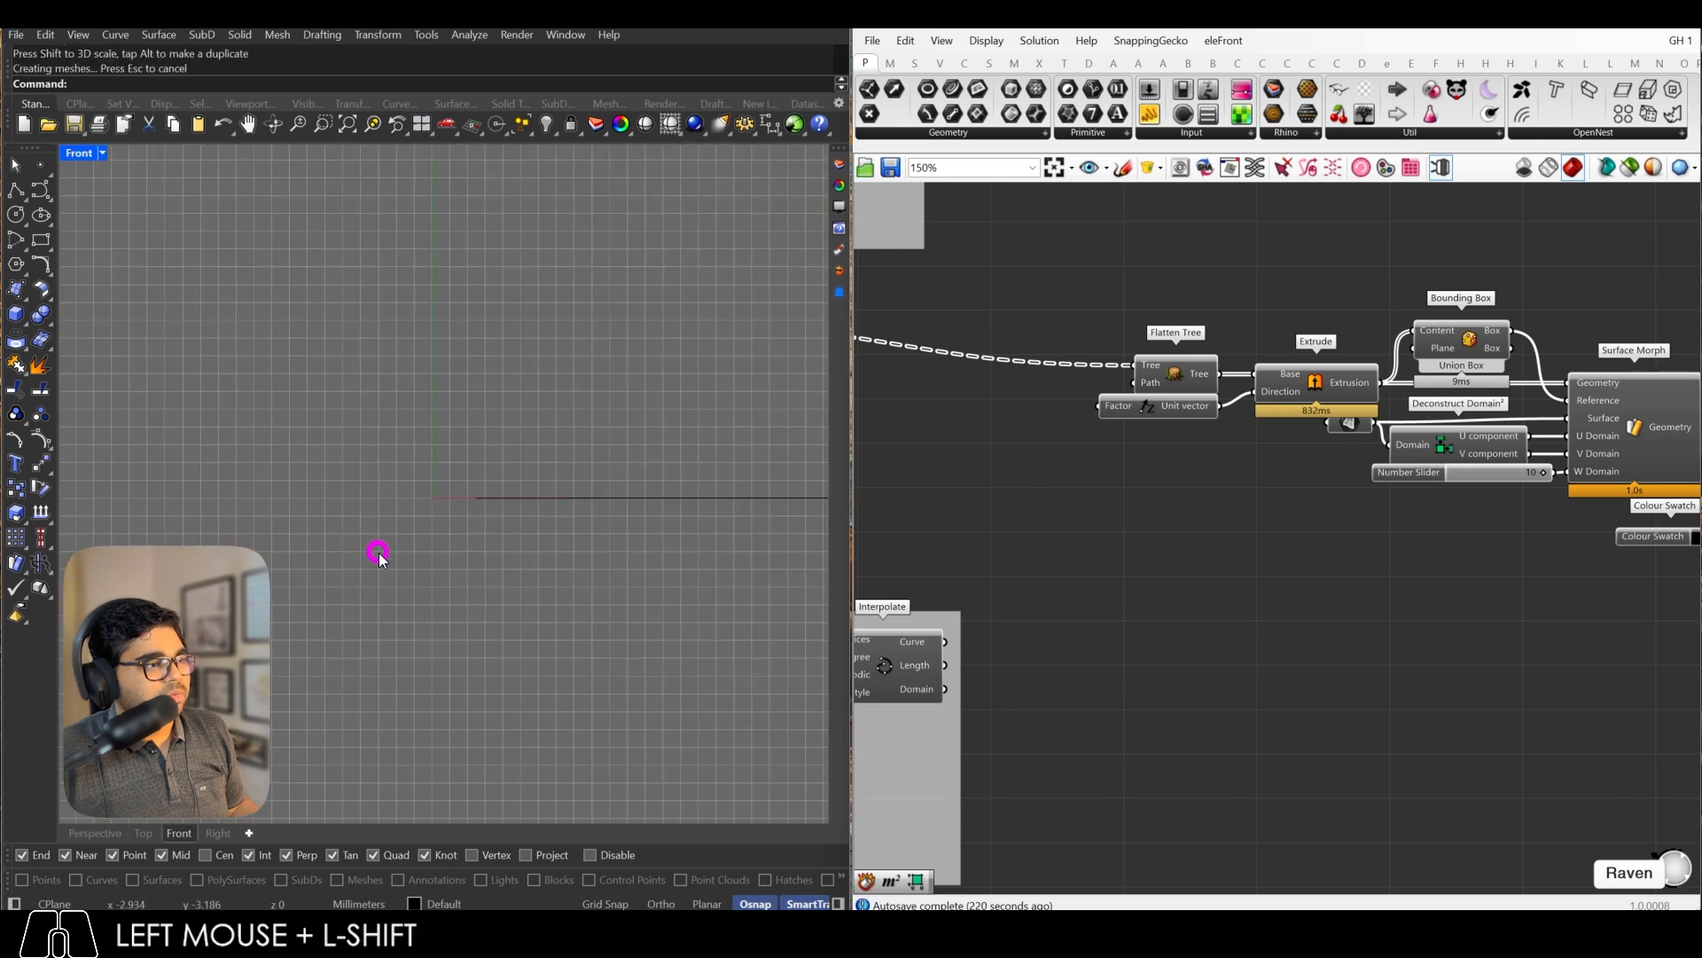
pyautogui.keyDown('shift'); pyautogui.scroll(-2, 377, 553); pyautogui.keyUp('shift')
pyautogui.scroll(-5, 378, 554)
pyautogui.hotkey('ctrl', 'z')
# Step: Set the Front viewport to Shaded and scale the cylinder's two upper control point rows inward to taper it
pyautogui.click(102, 153)
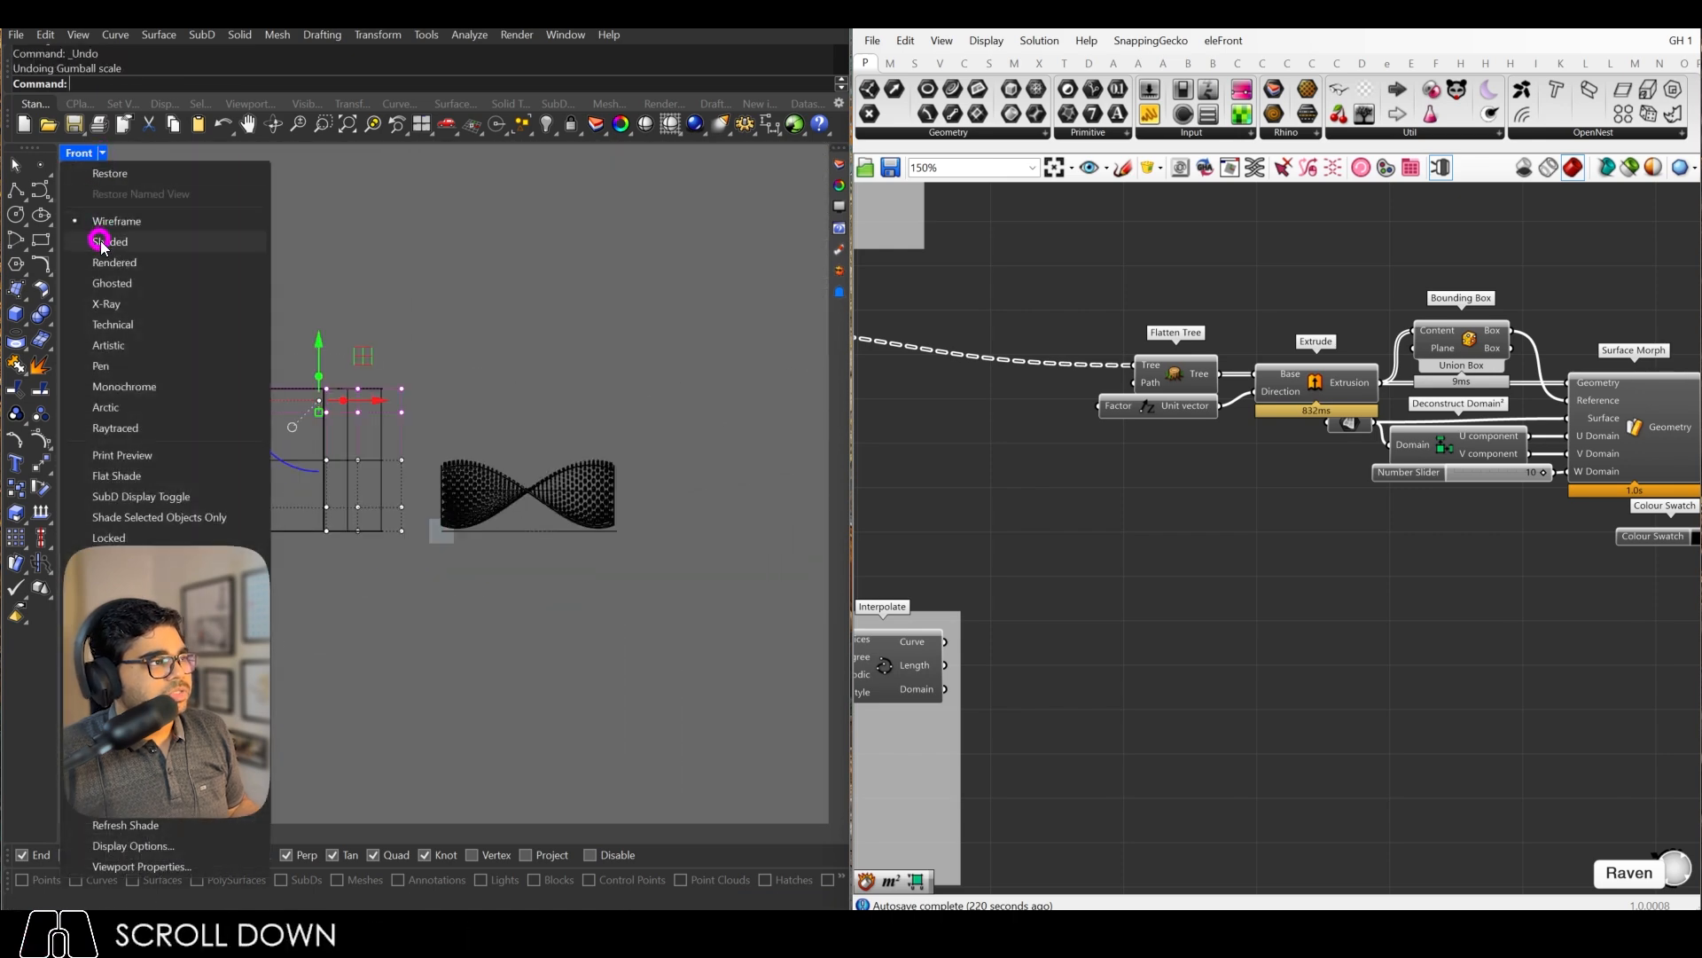
pyautogui.click(106, 241)
pyautogui.scroll(4, 204, 383)
pyautogui.keyDown('shift'); pyautogui.moveTo(472, 610); pyautogui.dragTo(758, 621); pyautogui.keyUp('shift')
pyautogui.scroll(-2, 677, 513)
pyautogui.moveTo(409, 562); pyautogui.dragTo(339, 563)
pyautogui.click(103, 833)
pyautogui.moveTo(343, 714); pyautogui.dragTo(524, 563, button='right')
pyautogui.press('Escape')
# Step: Rotate the tapered surface upside down so its narrow opening is at the base
pyautogui.scroll(2, 577, 455)
pyautogui.click(477, 502)
pyautogui.moveTo(478, 500); pyautogui.dragTo(474, 512, button='right')
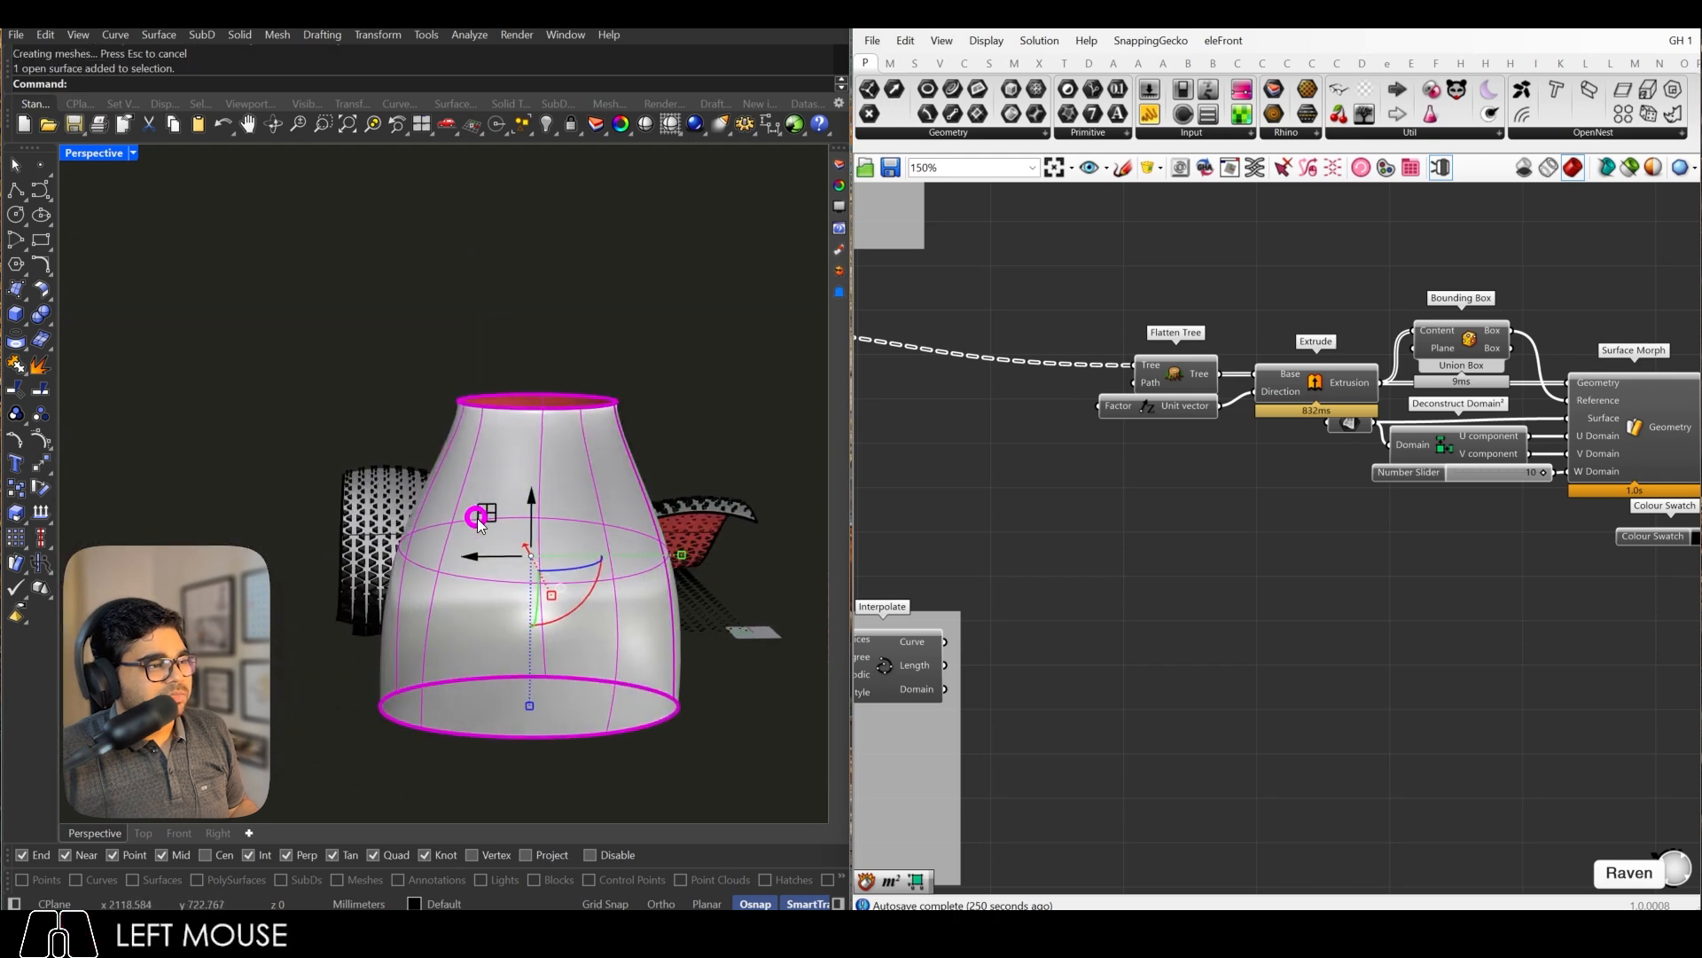
pyautogui.moveTo(579, 596); pyautogui.dragTo(507, 536)
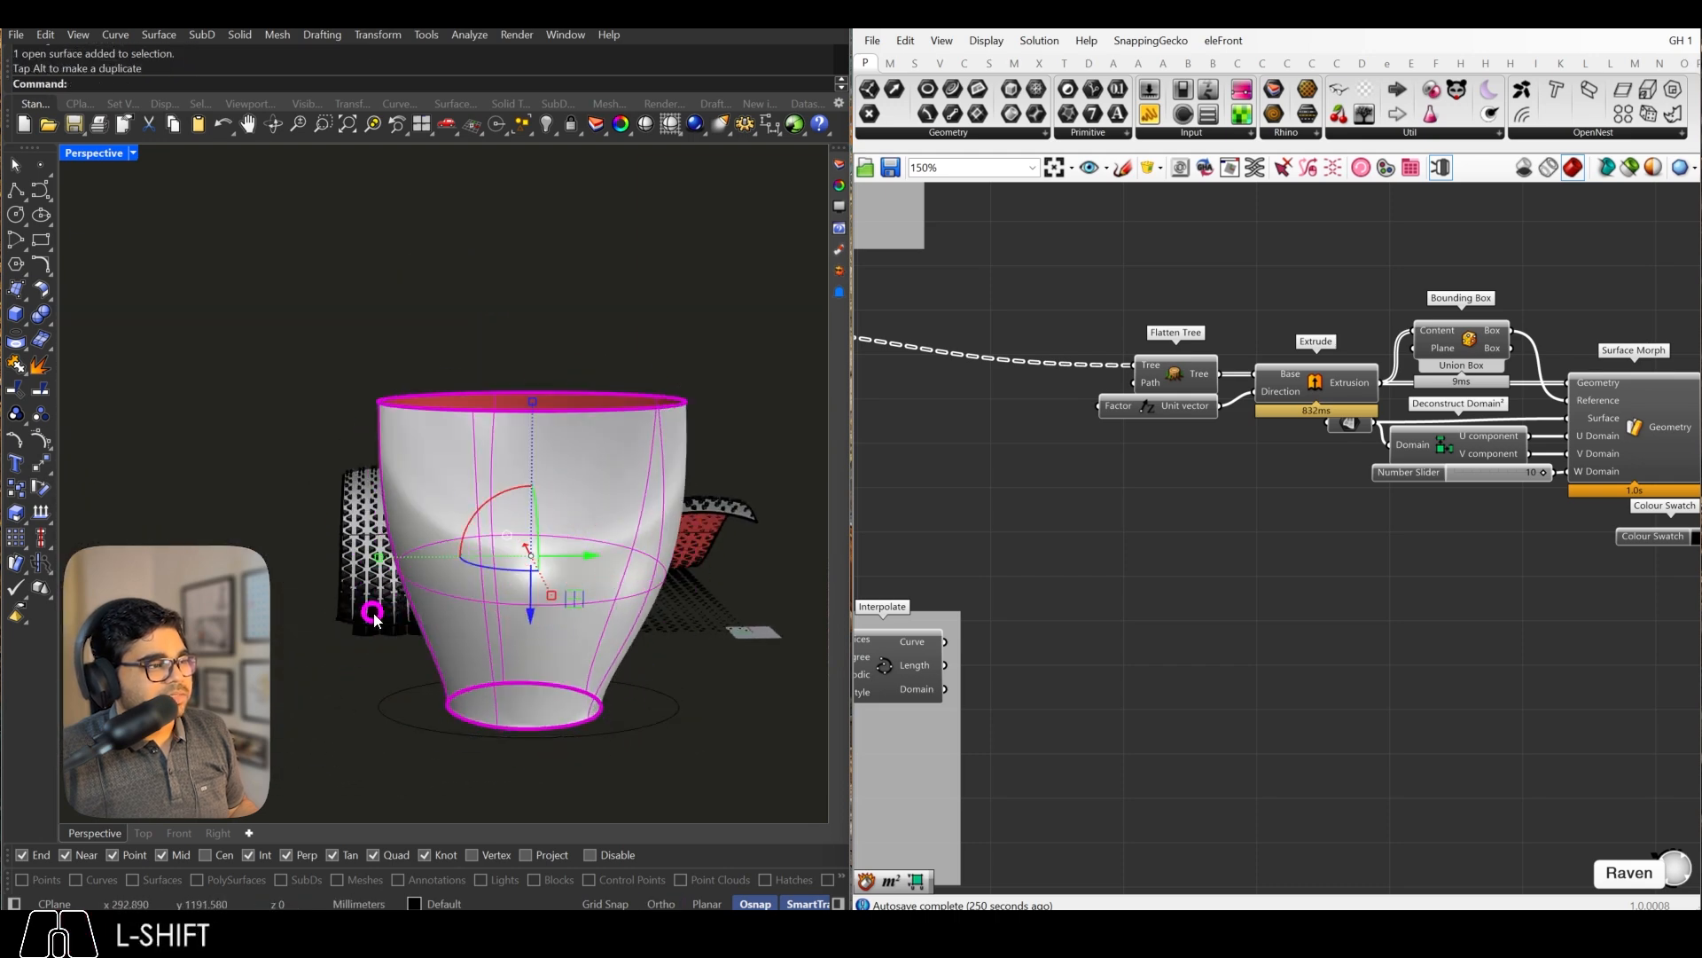
pyautogui.click(373, 612)
pyautogui.moveTo(374, 617); pyautogui.dragTo(462, 671, button='right')
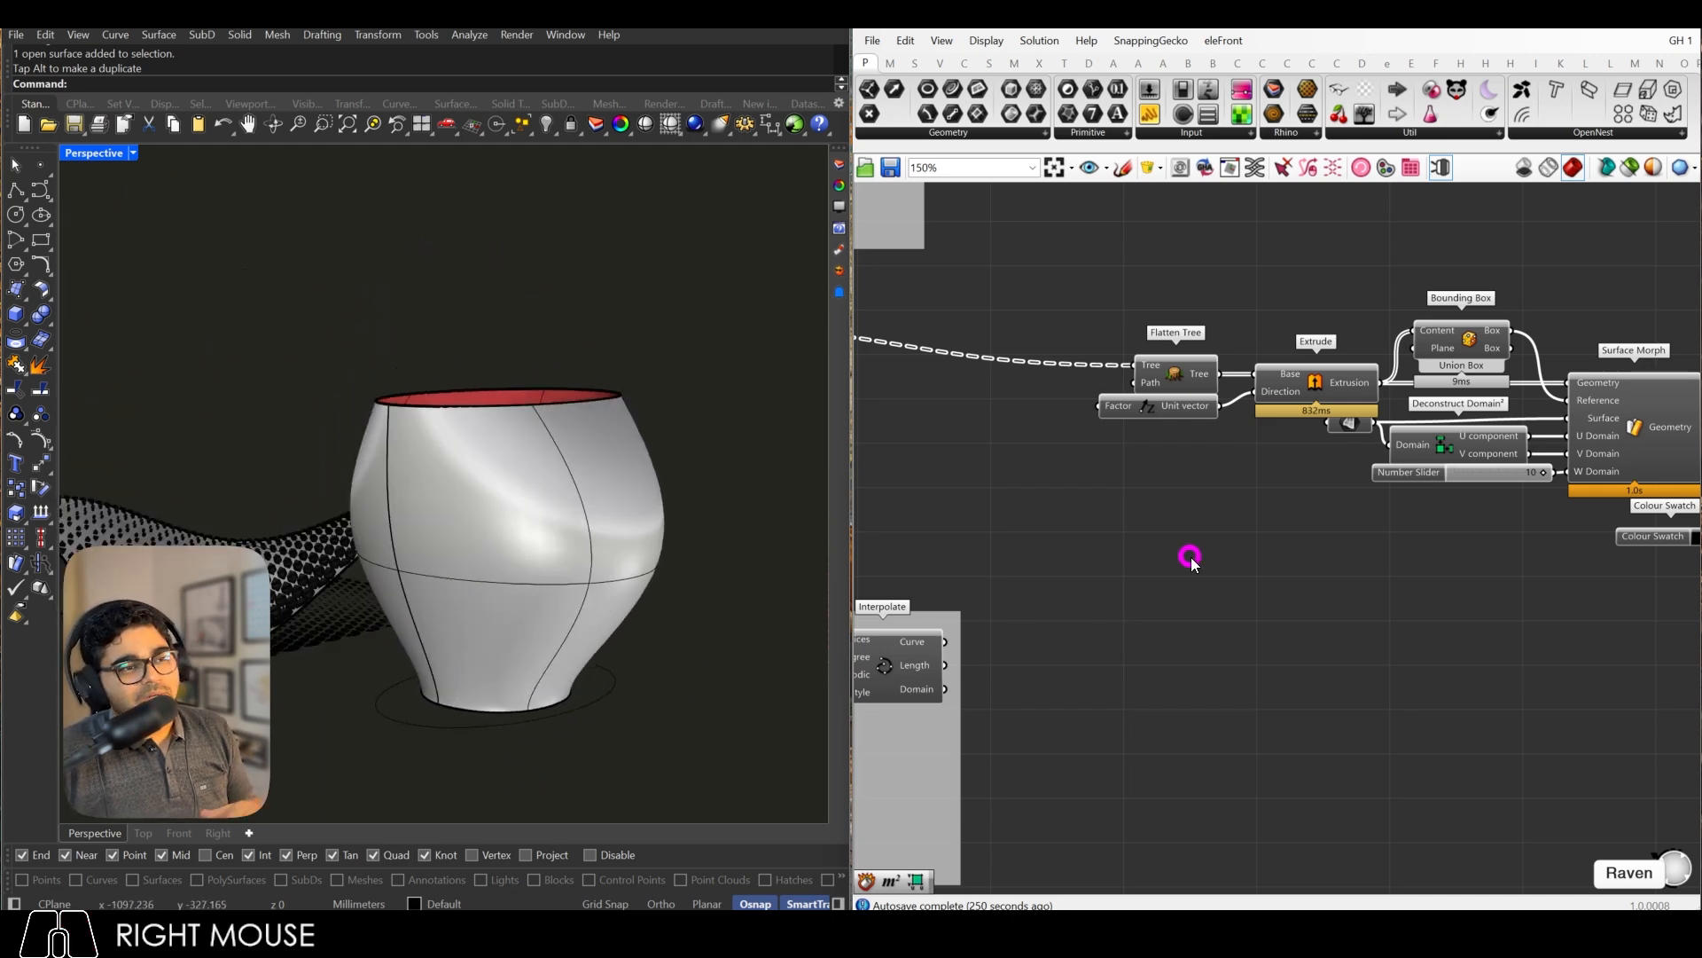
# Step: Group the Grasshopper morphing components from Flatten Tree through Surface Morph to Custom Preview
pyautogui.scroll(-3, 1205, 561)
pyautogui.scroll(4, 1334, 482)
pyautogui.moveTo(1245, 483); pyautogui.dragTo(1236, 491)
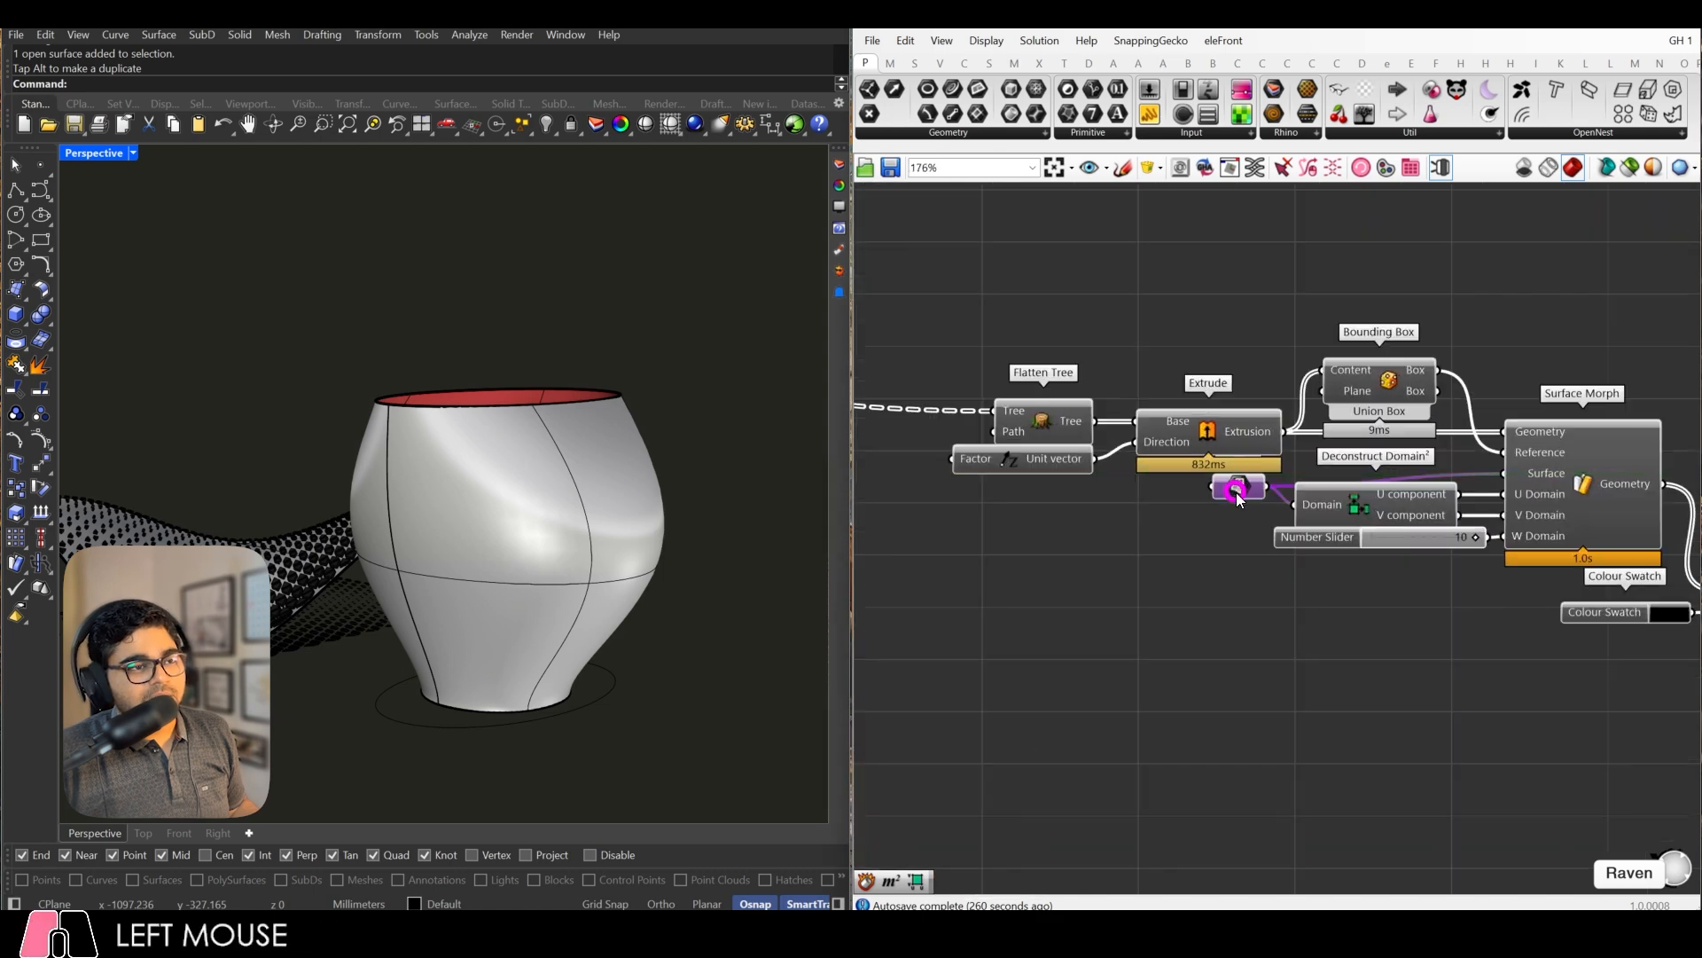
pyautogui.scroll(-3, 1326, 410)
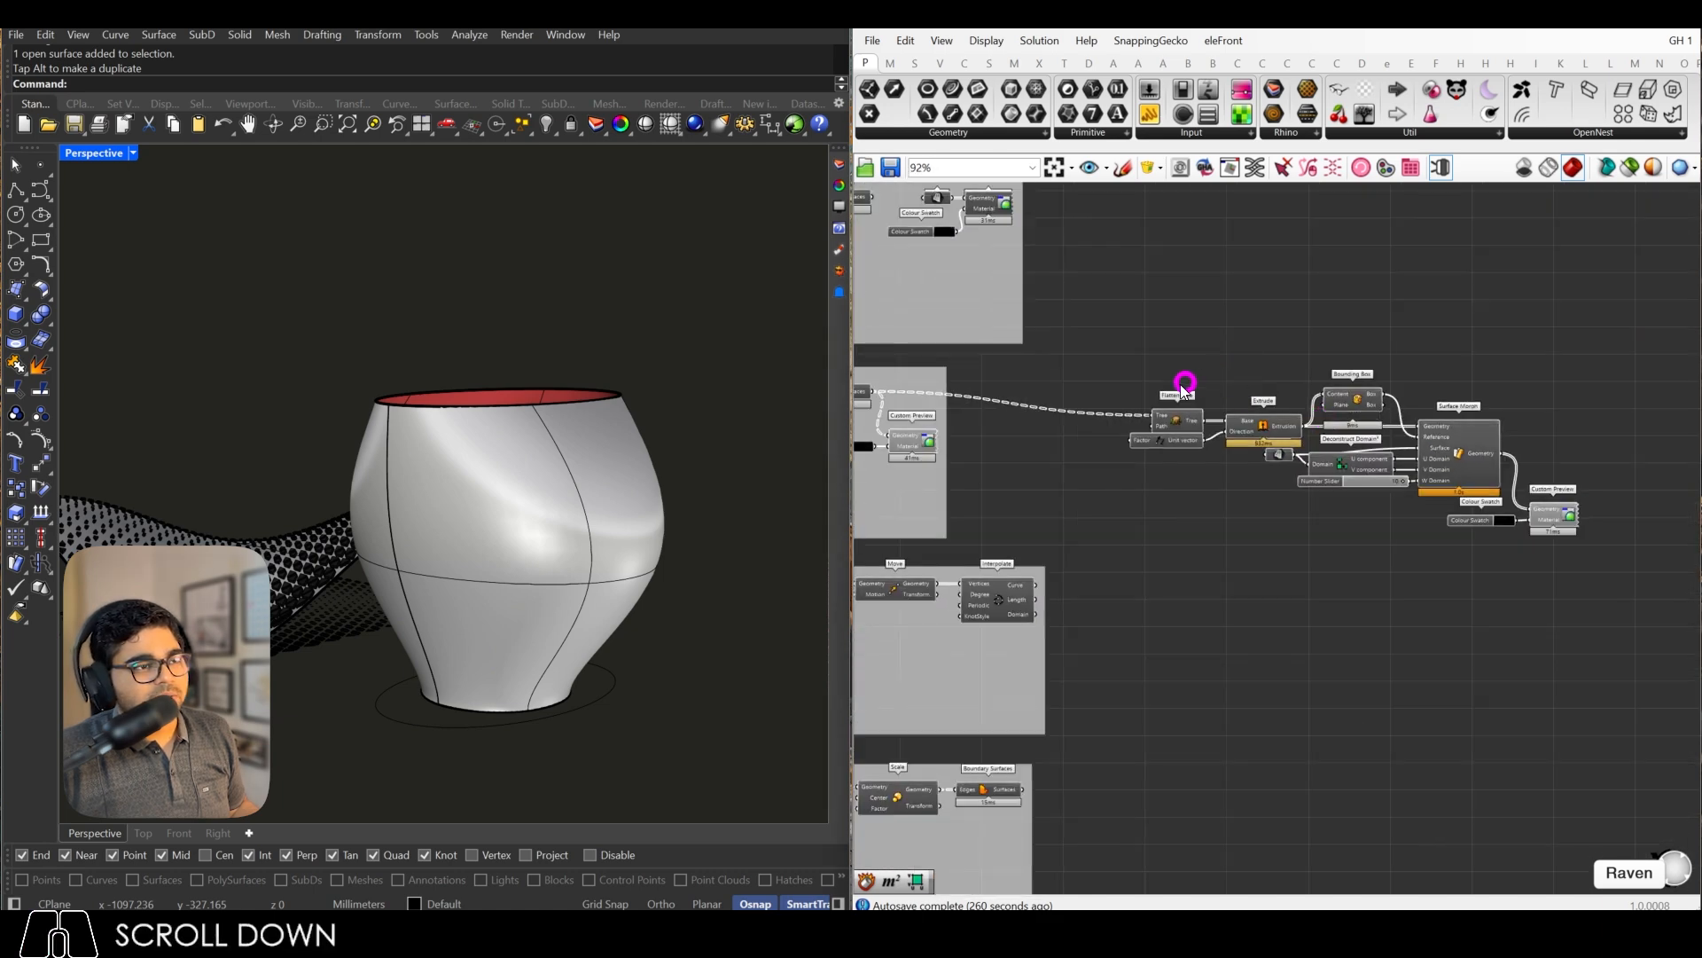
pyautogui.moveTo(1119, 367); pyautogui.dragTo(1634, 562)
pyautogui.hotkey('ctrl', 'g')
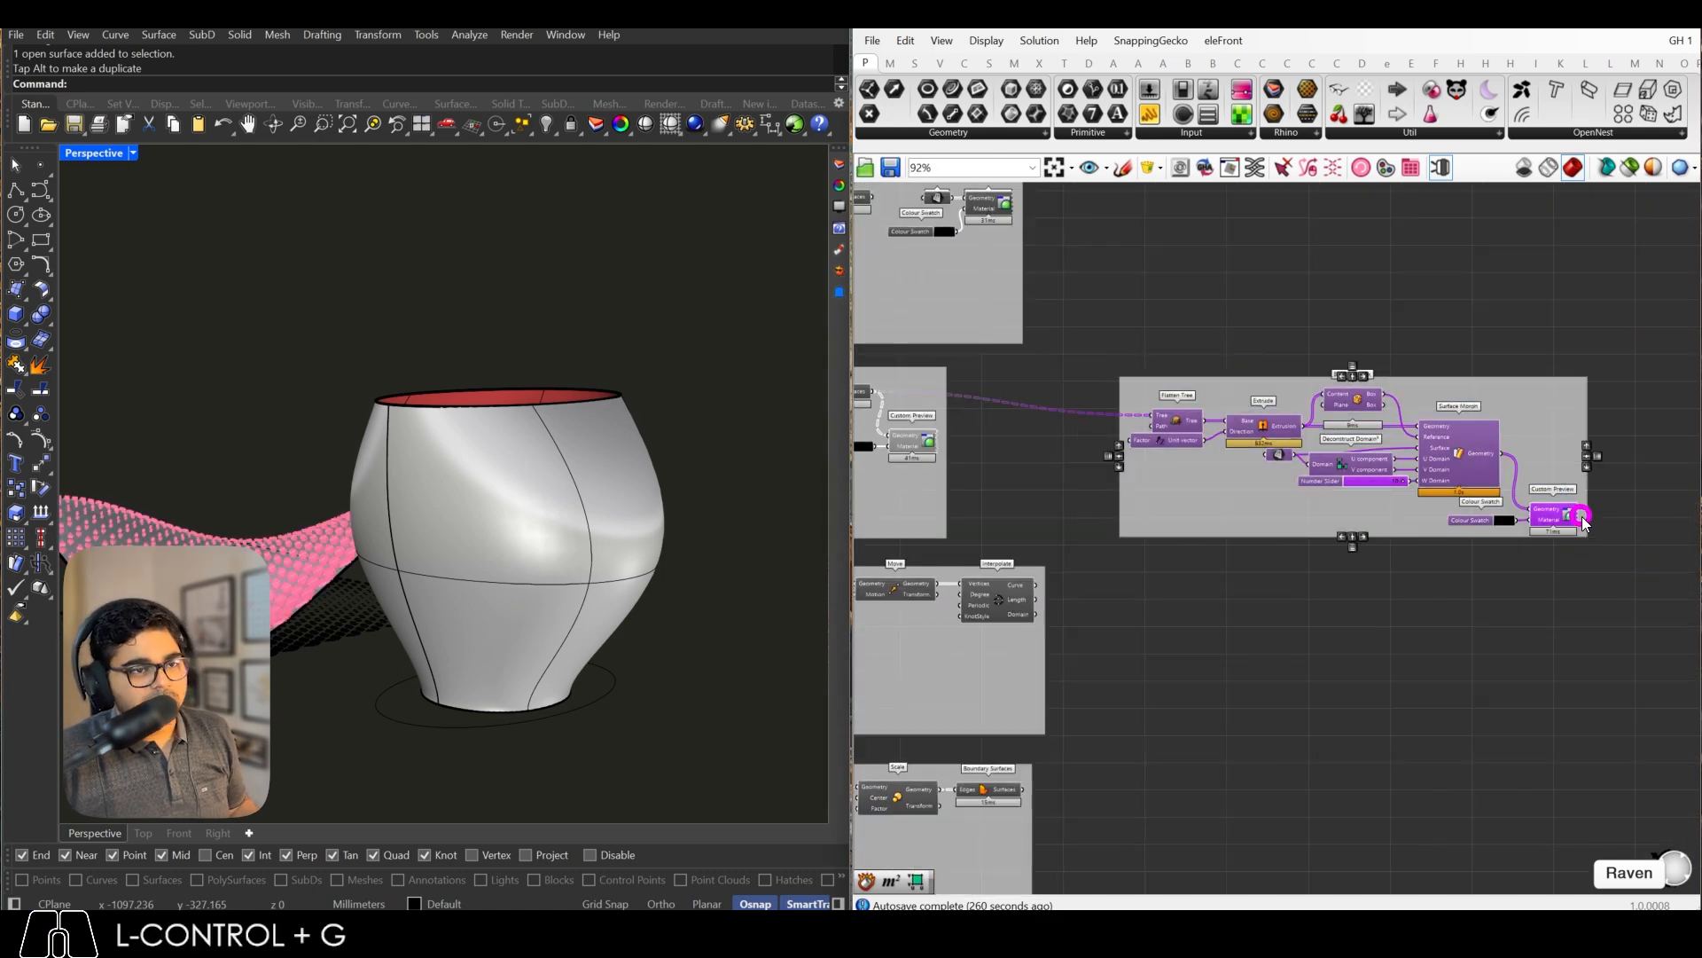
pyautogui.rightClick(1584, 520)
pyautogui.click(1547, 362)
pyautogui.moveTo(1544, 401); pyautogui.dragTo(1429, 377)
# Step: Duplicate the Surface Morph component group lower on the Grasshopper canvas
pyautogui.moveTo(984, 348); pyautogui.dragTo(1485, 532)
pyautogui.scroll(-8, 1473, 373)
pyautogui.moveTo(1453, 411); pyautogui.dragTo(1464, 642)
pyautogui.press('alt')
# Step: Move the Custom Preview below Ruled Surface and connect Ruled Surface's output to the copied Flatten Tree's Tree input
pyautogui.scroll(8, 1612, 562)
pyautogui.scroll(-3, 1520, 608)
pyautogui.click(1189, 742)
pyautogui.scroll(4, 1146, 736)
pyautogui.moveTo(1053, 494); pyautogui.dragTo(1053, 565)
pyautogui.moveTo(958, 486); pyautogui.dragTo(1237, 487)
pyautogui.click(1236, 381)
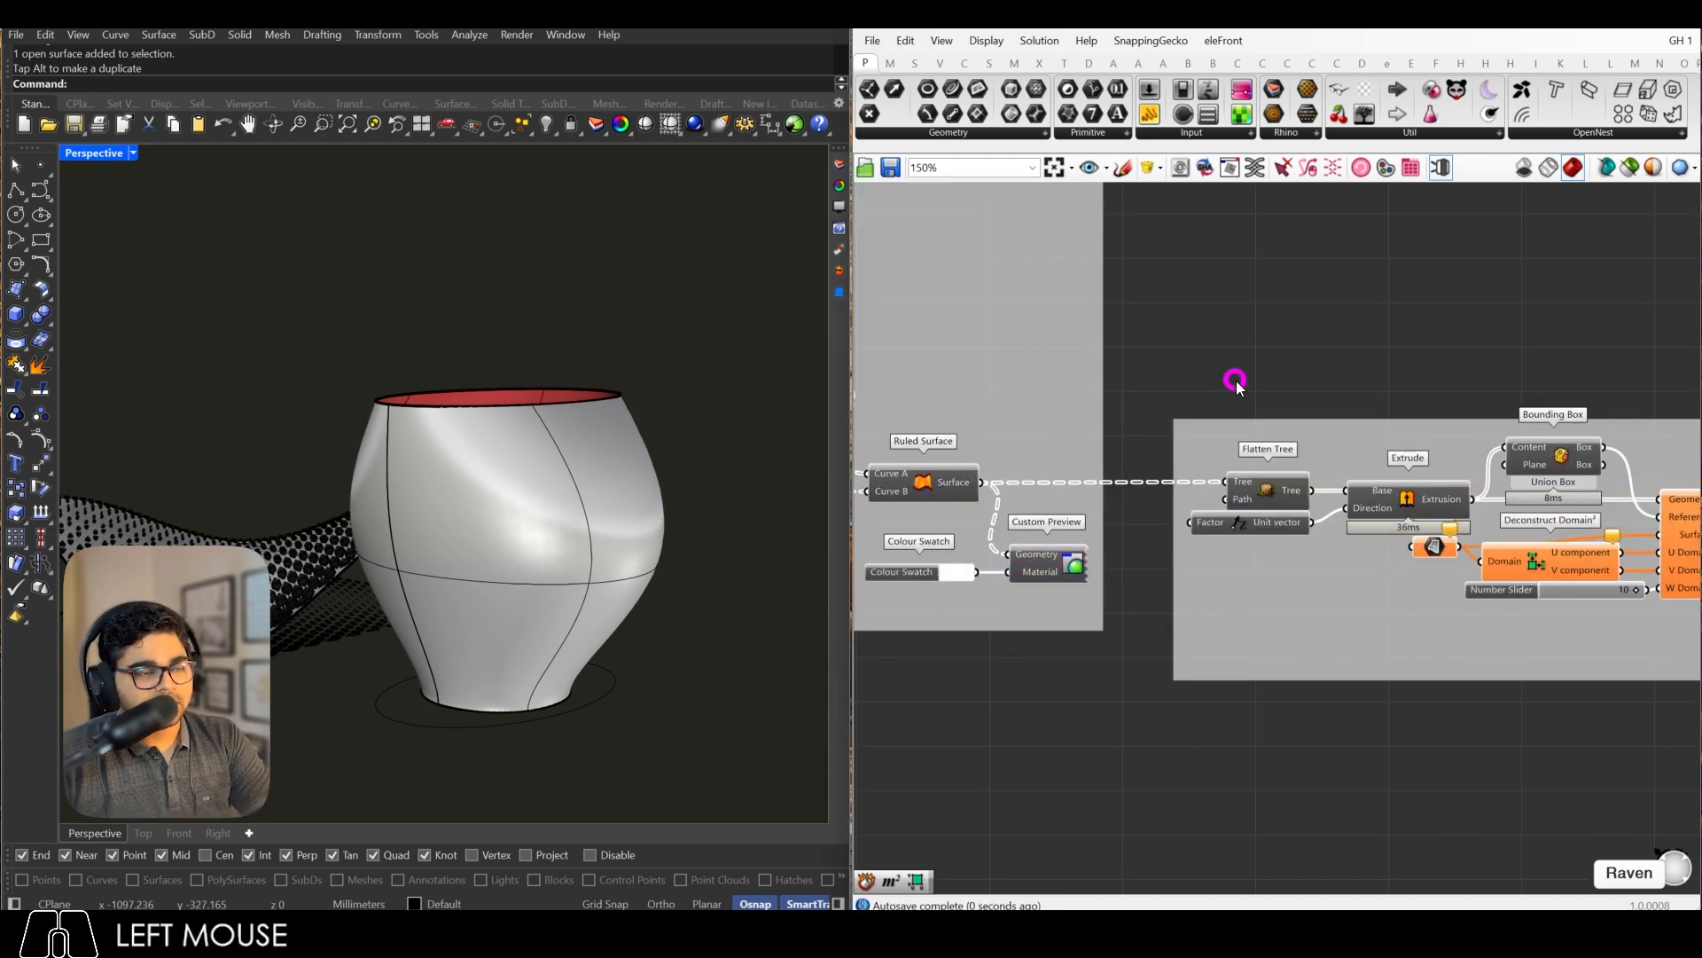
# Step: Reference the vase-like Rhino surface in the copied group's Surface parameter as its single surface
pyautogui.scroll(-3, 1236, 382)
pyautogui.scroll(5, 1331, 453)
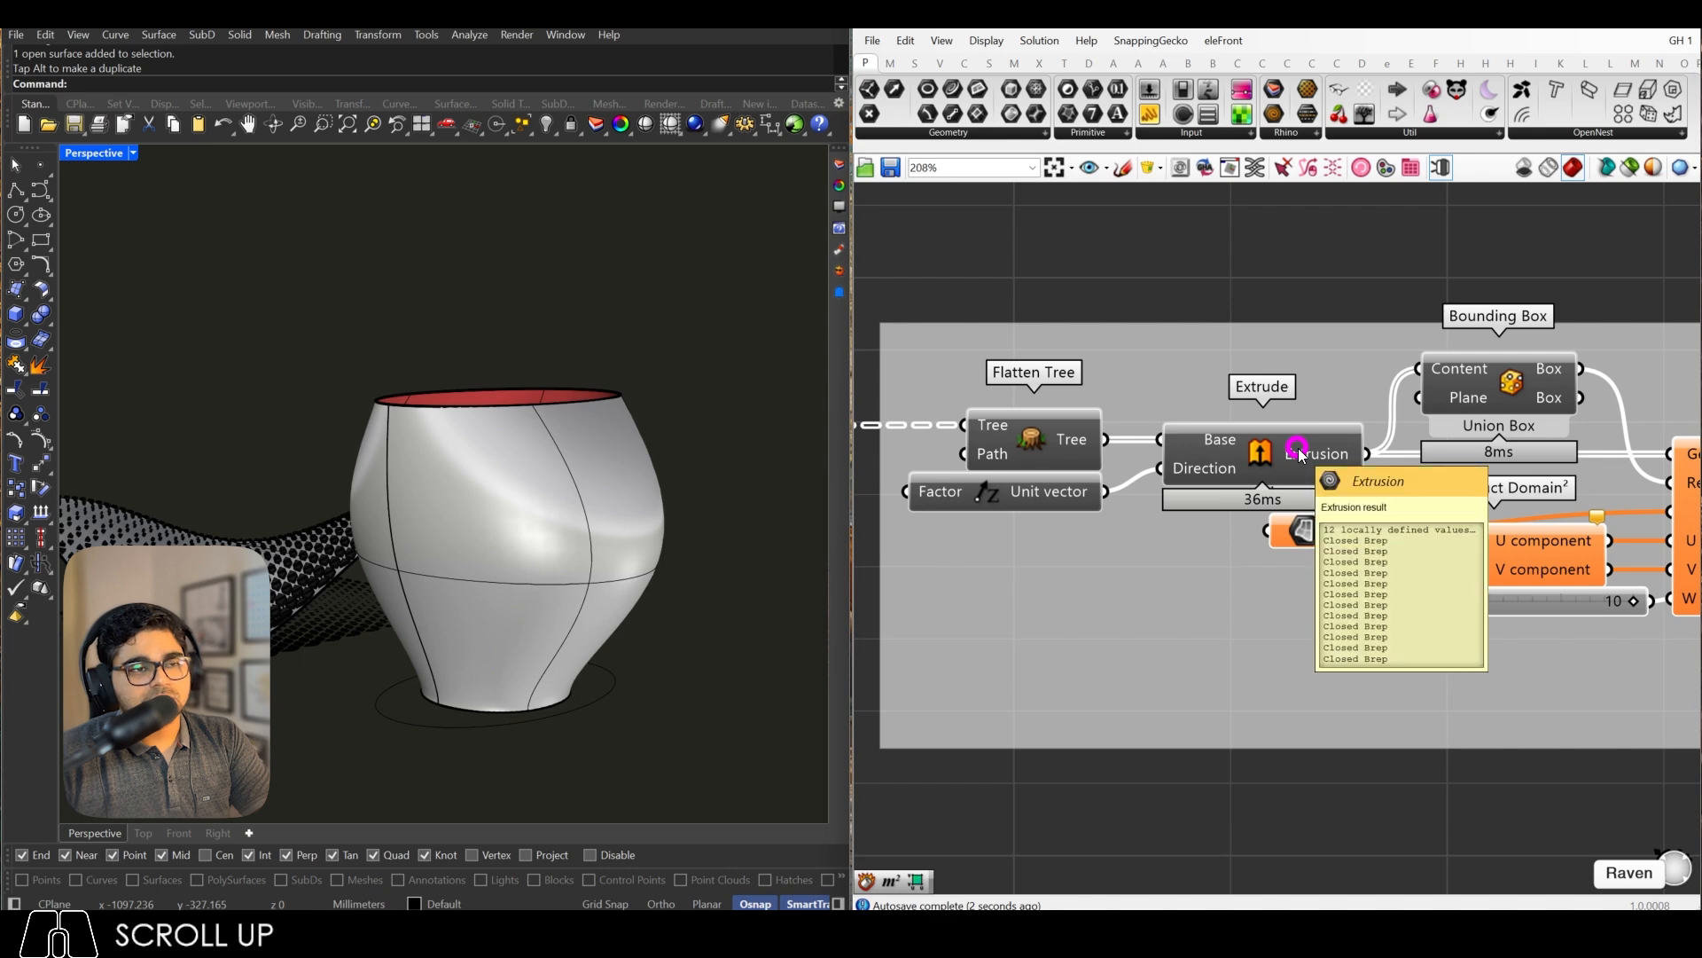
pyautogui.scroll(-3, 1331, 453)
pyautogui.scroll(3, 1247, 503)
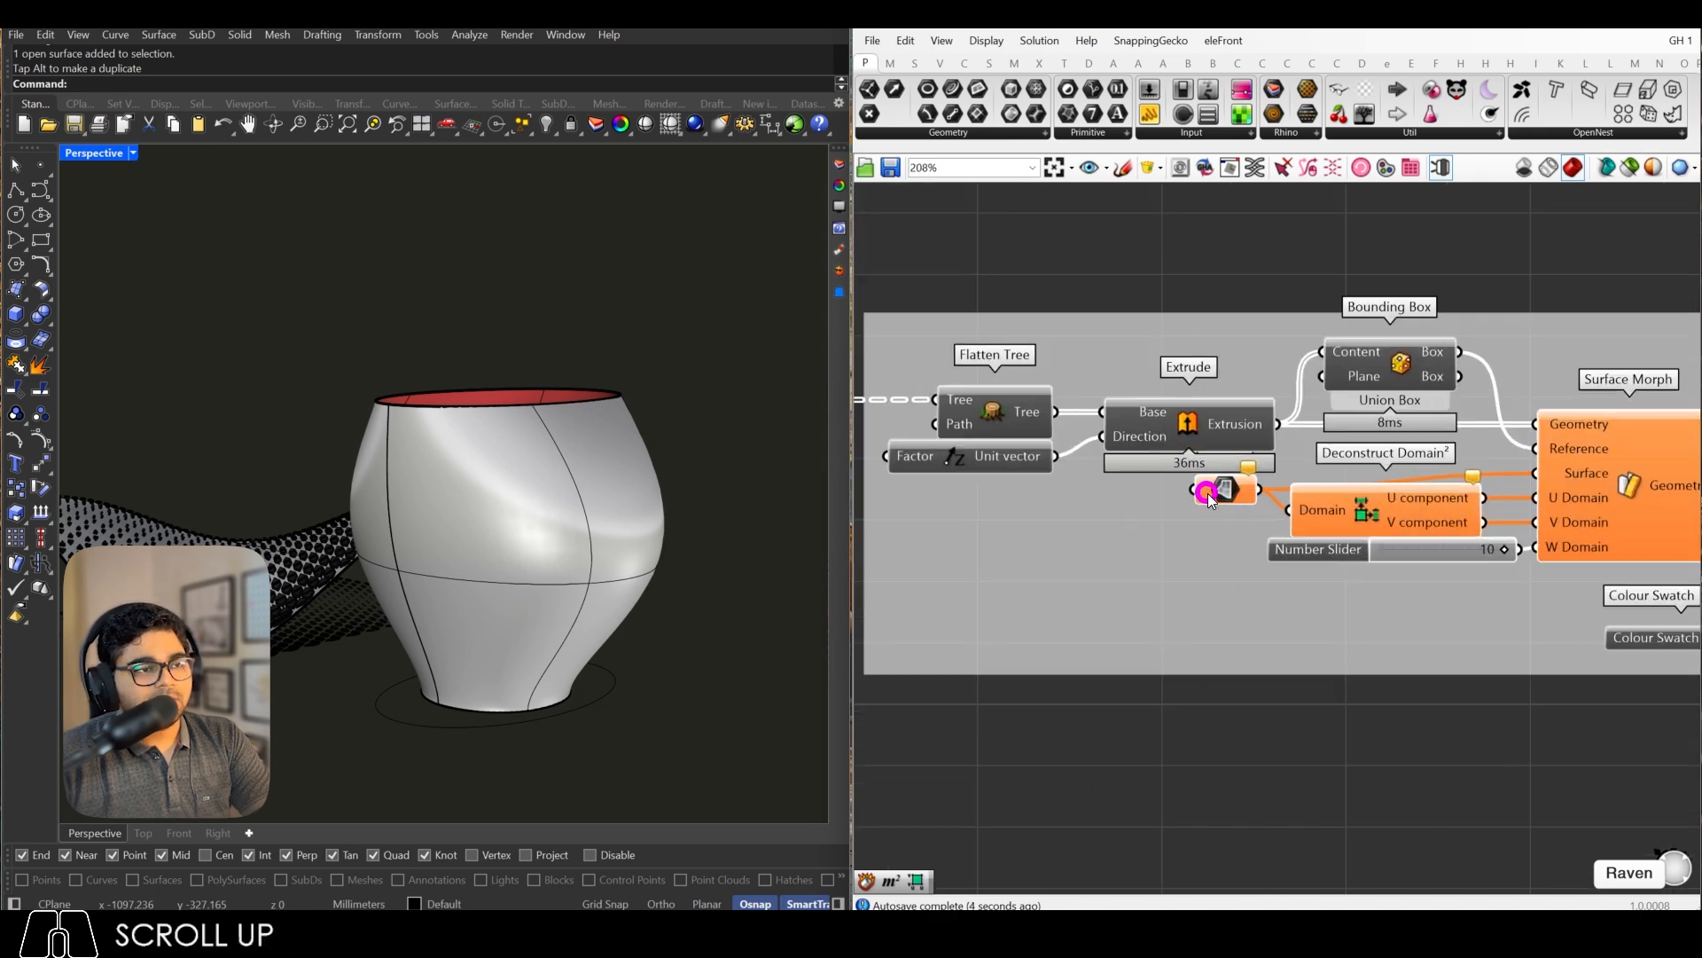
pyautogui.rightClick(1208, 495)
pyautogui.moveTo(1235, 631)
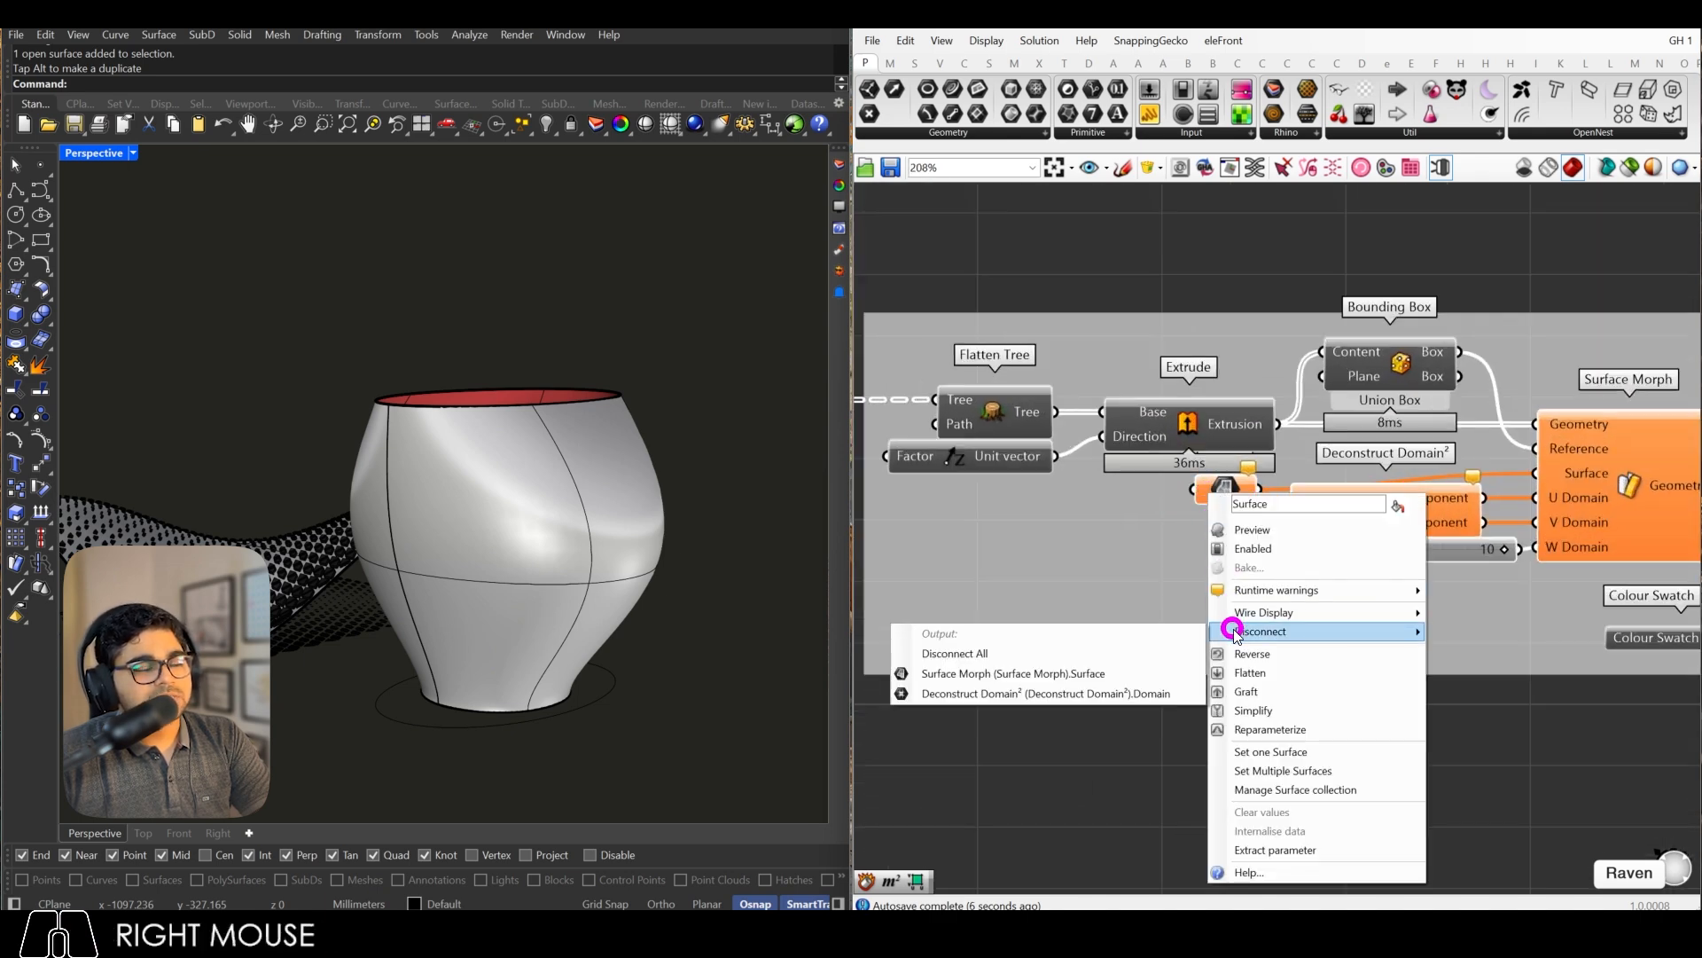
pyautogui.click(1294, 751)
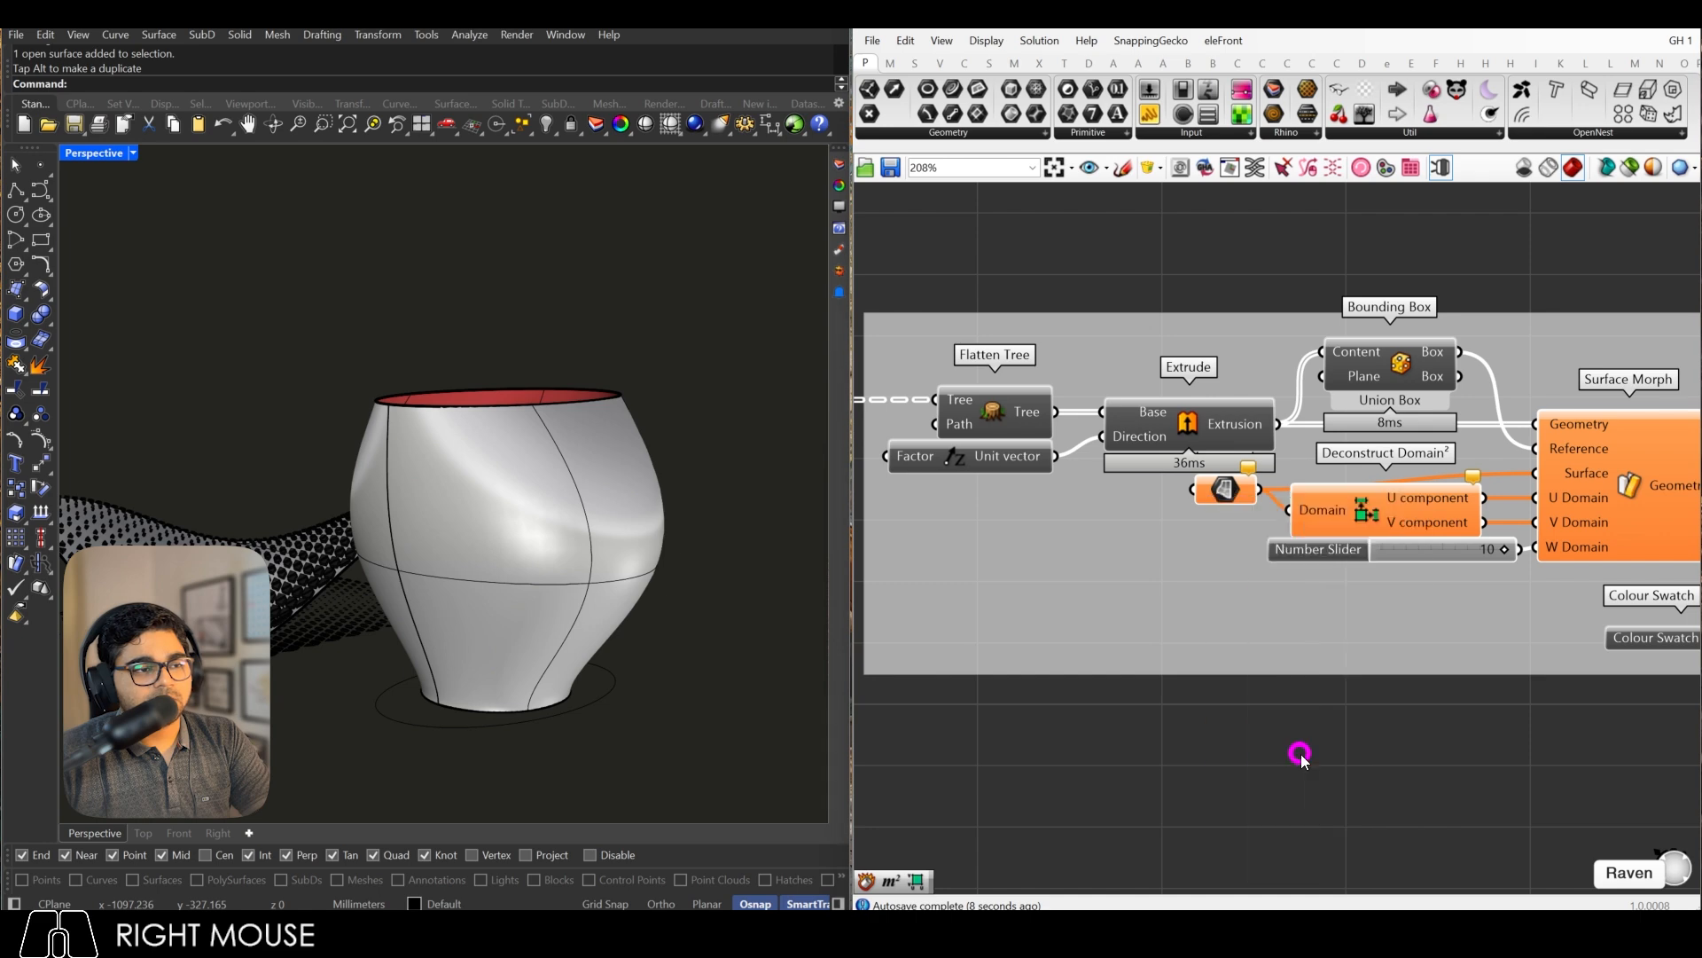
pyautogui.click(607, 566)
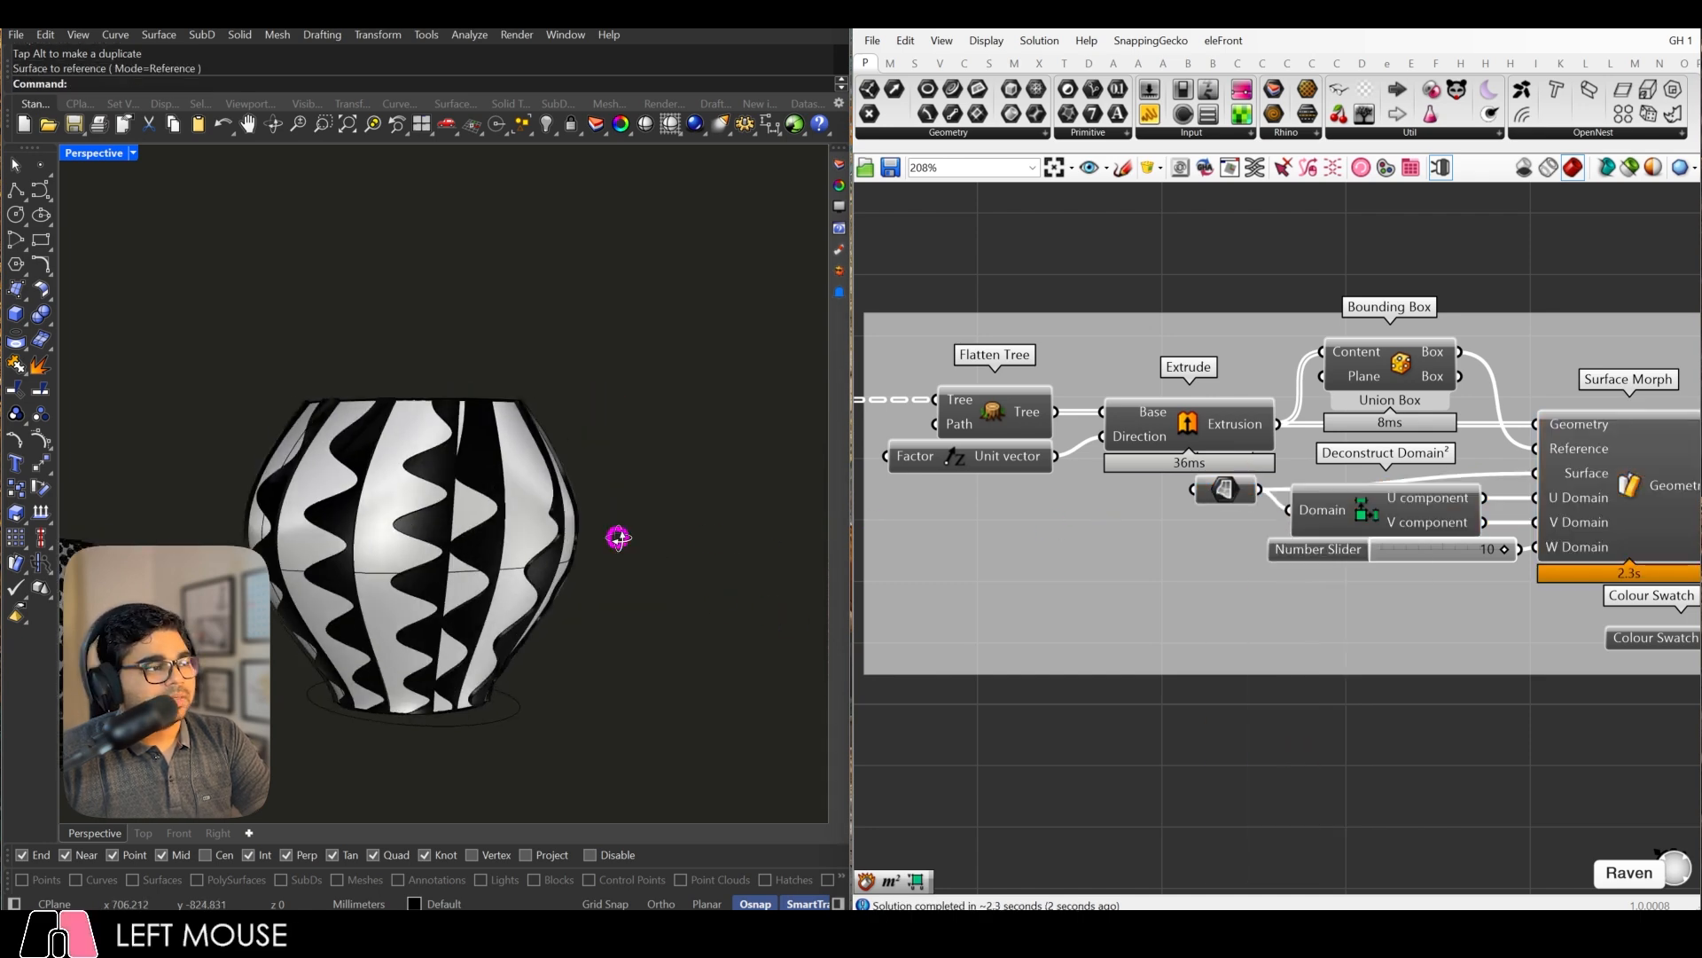
pyautogui.moveTo(616, 535); pyautogui.dragTo(392, 551, button='right')
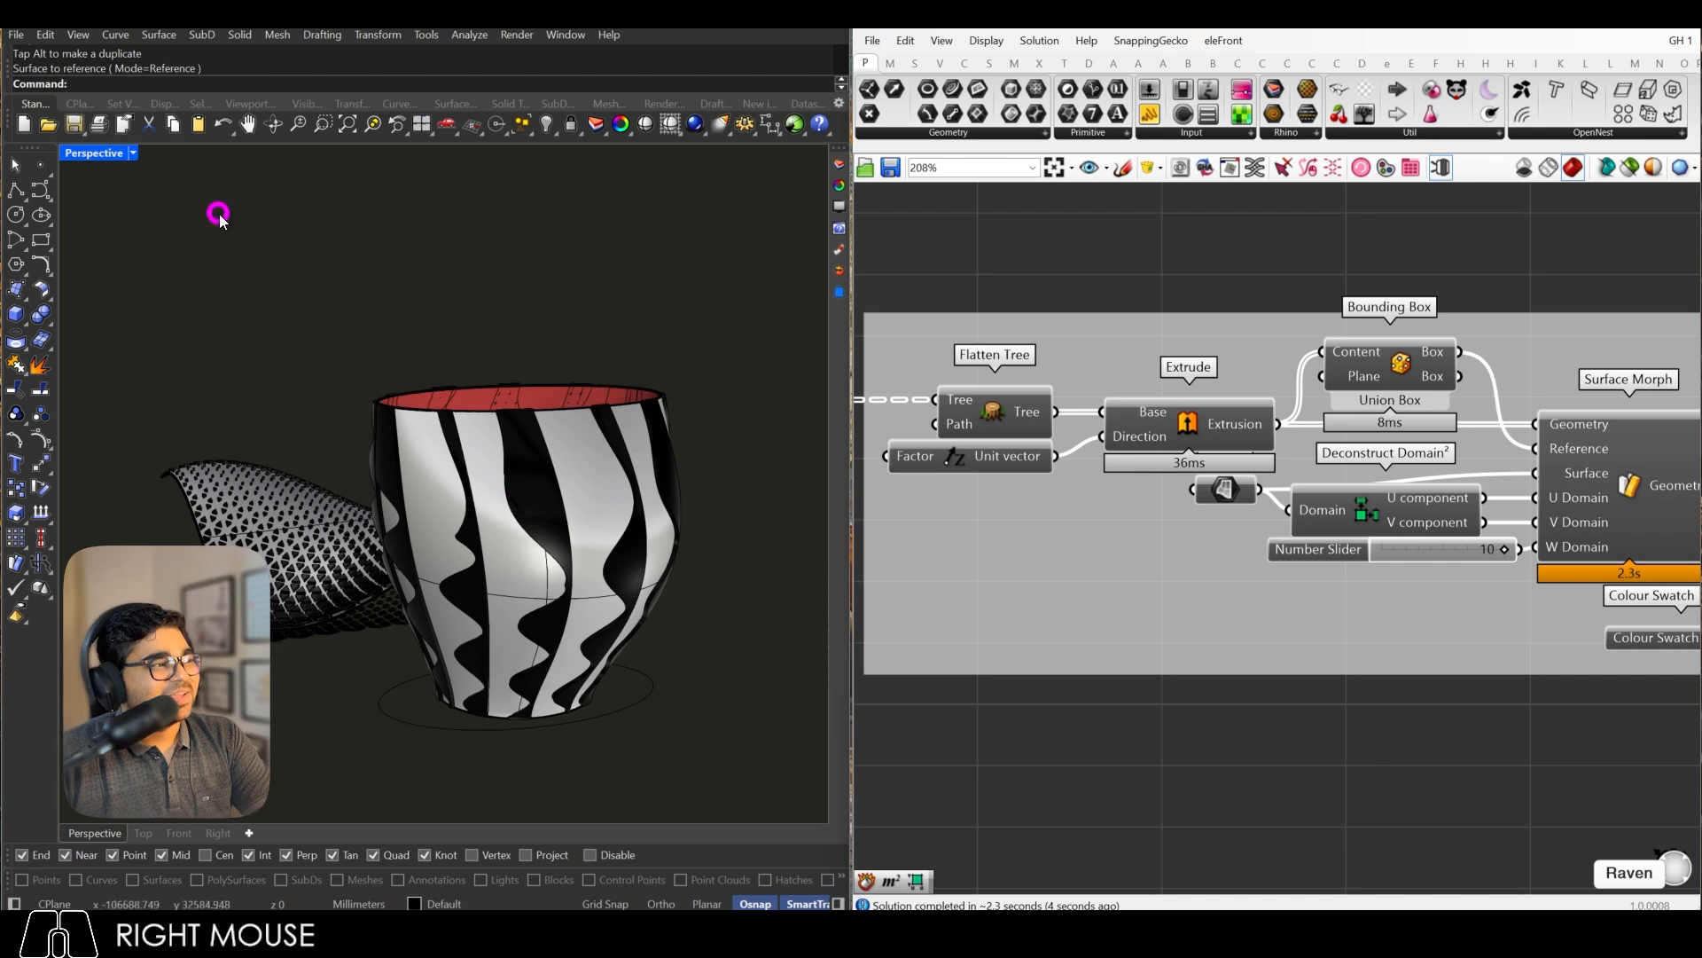
# Step: Set the Perspective viewport's display mode to Rendered
pyautogui.rightClick(133, 154)
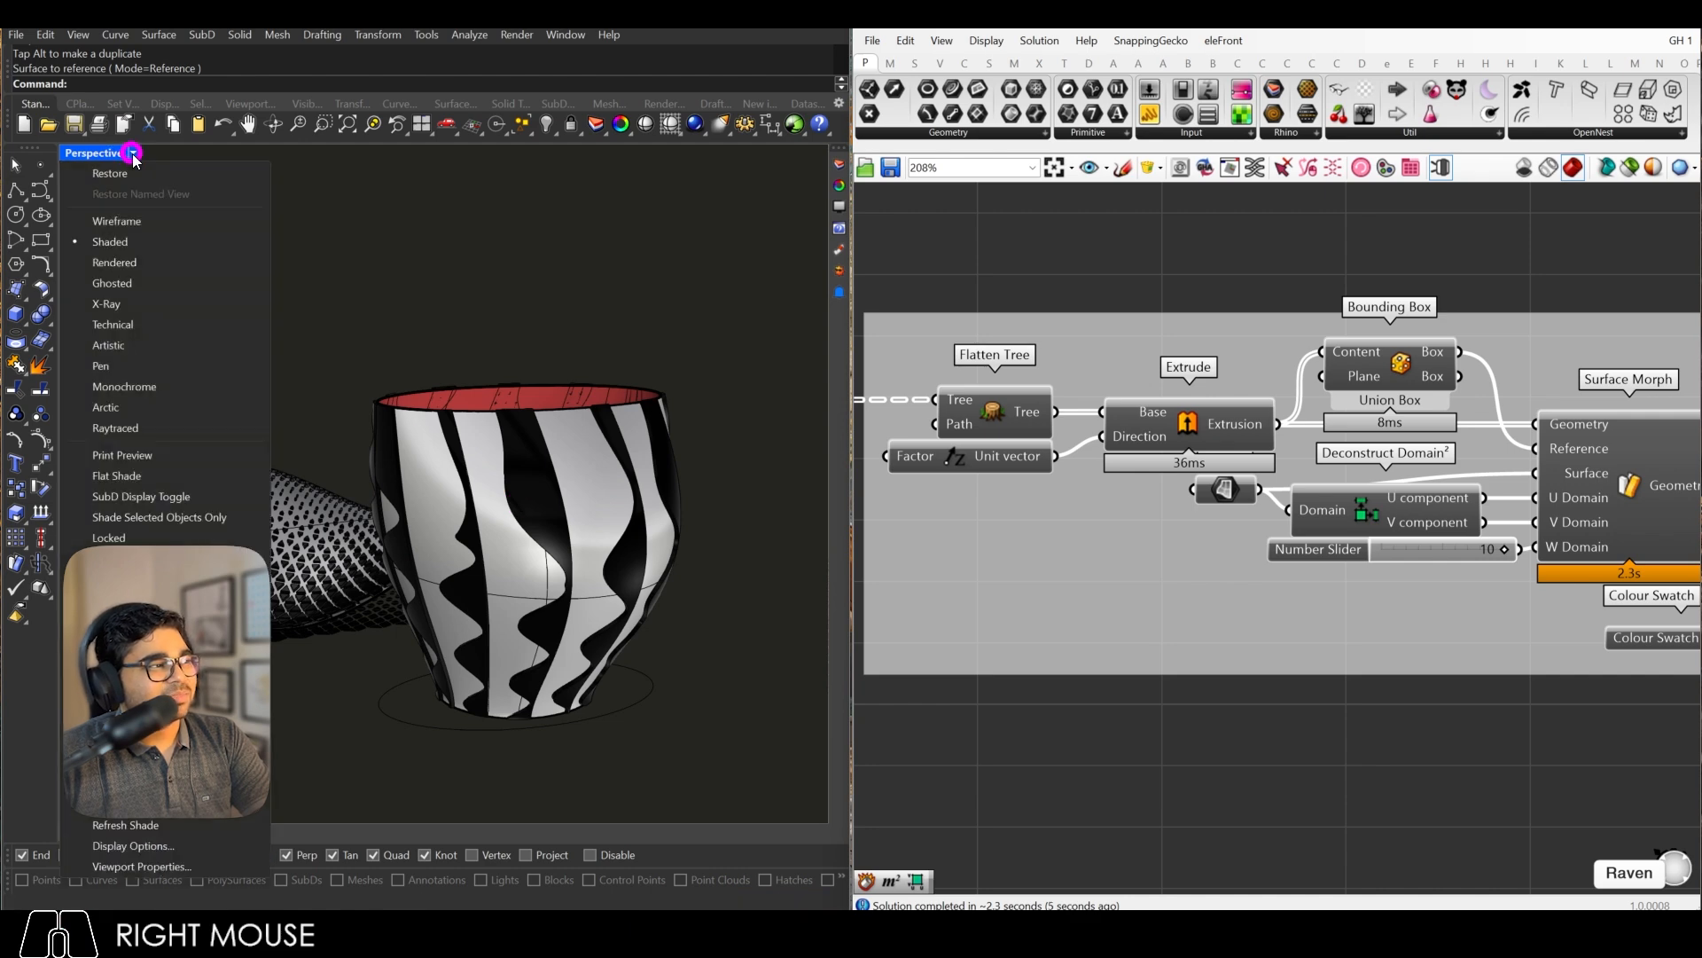
pyautogui.click(133, 261)
pyautogui.moveTo(514, 480); pyautogui.dragTo(464, 551, button='right')
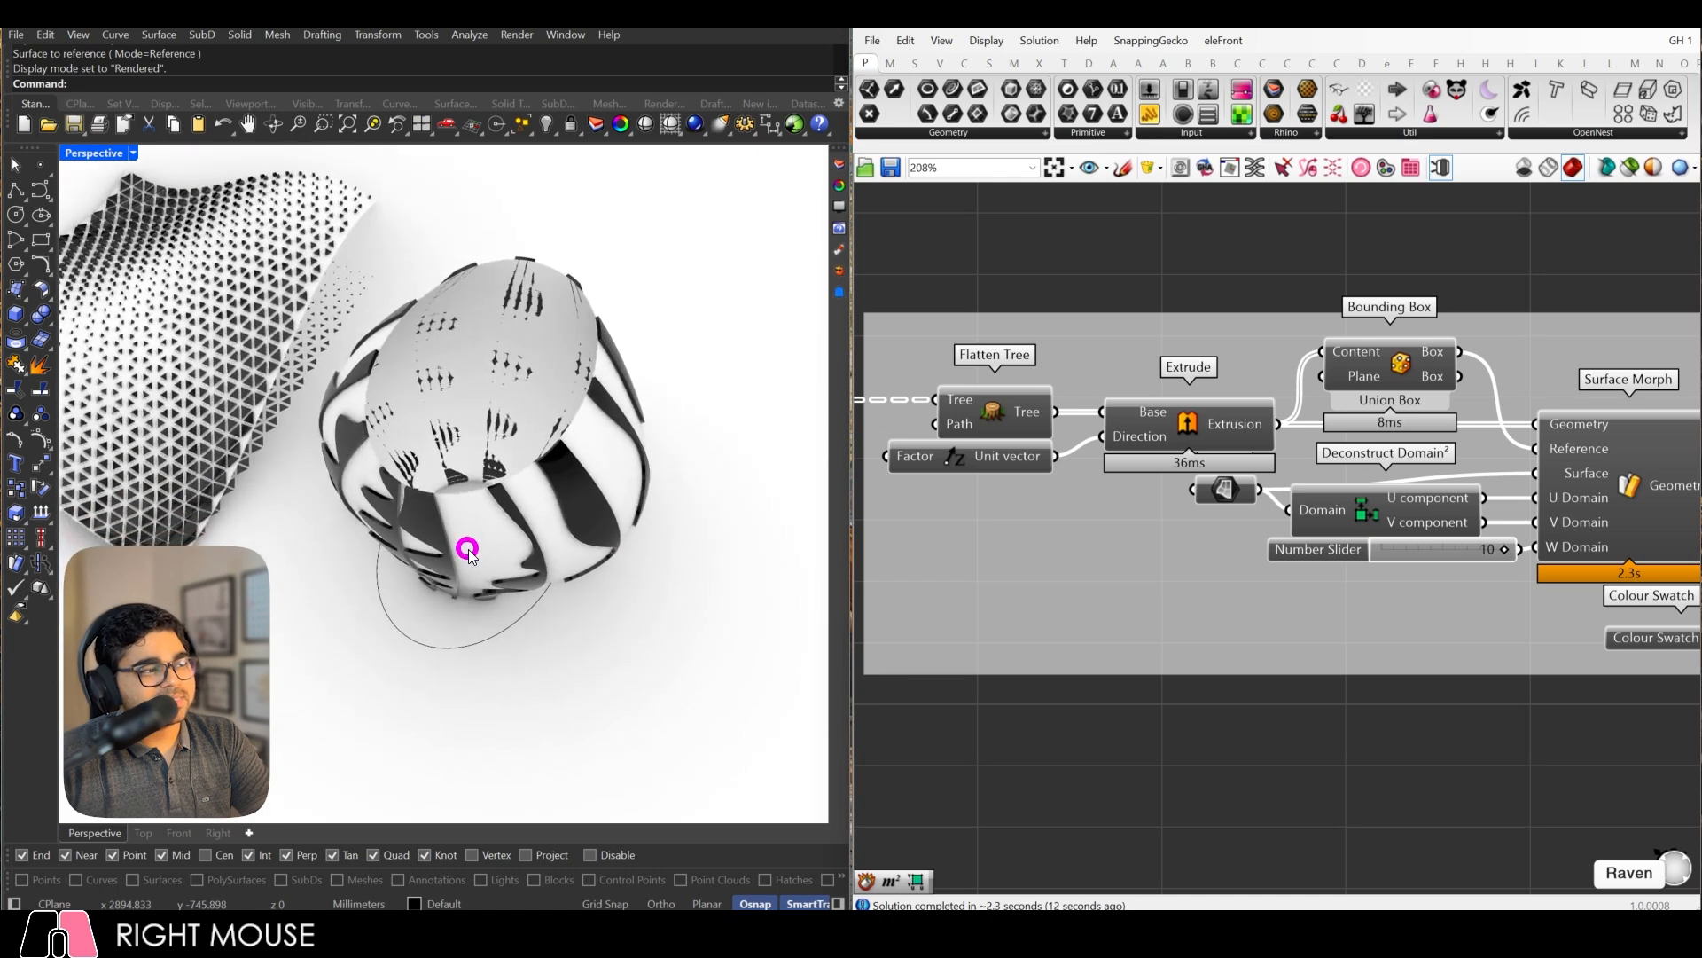
# Step: Show the flat striped pattern through the Custom Preview beside Ruled Surface and set its Colour Swatch to black
pyautogui.scroll(-5, 1349, 503)
pyautogui.scroll(4, 1349, 503)
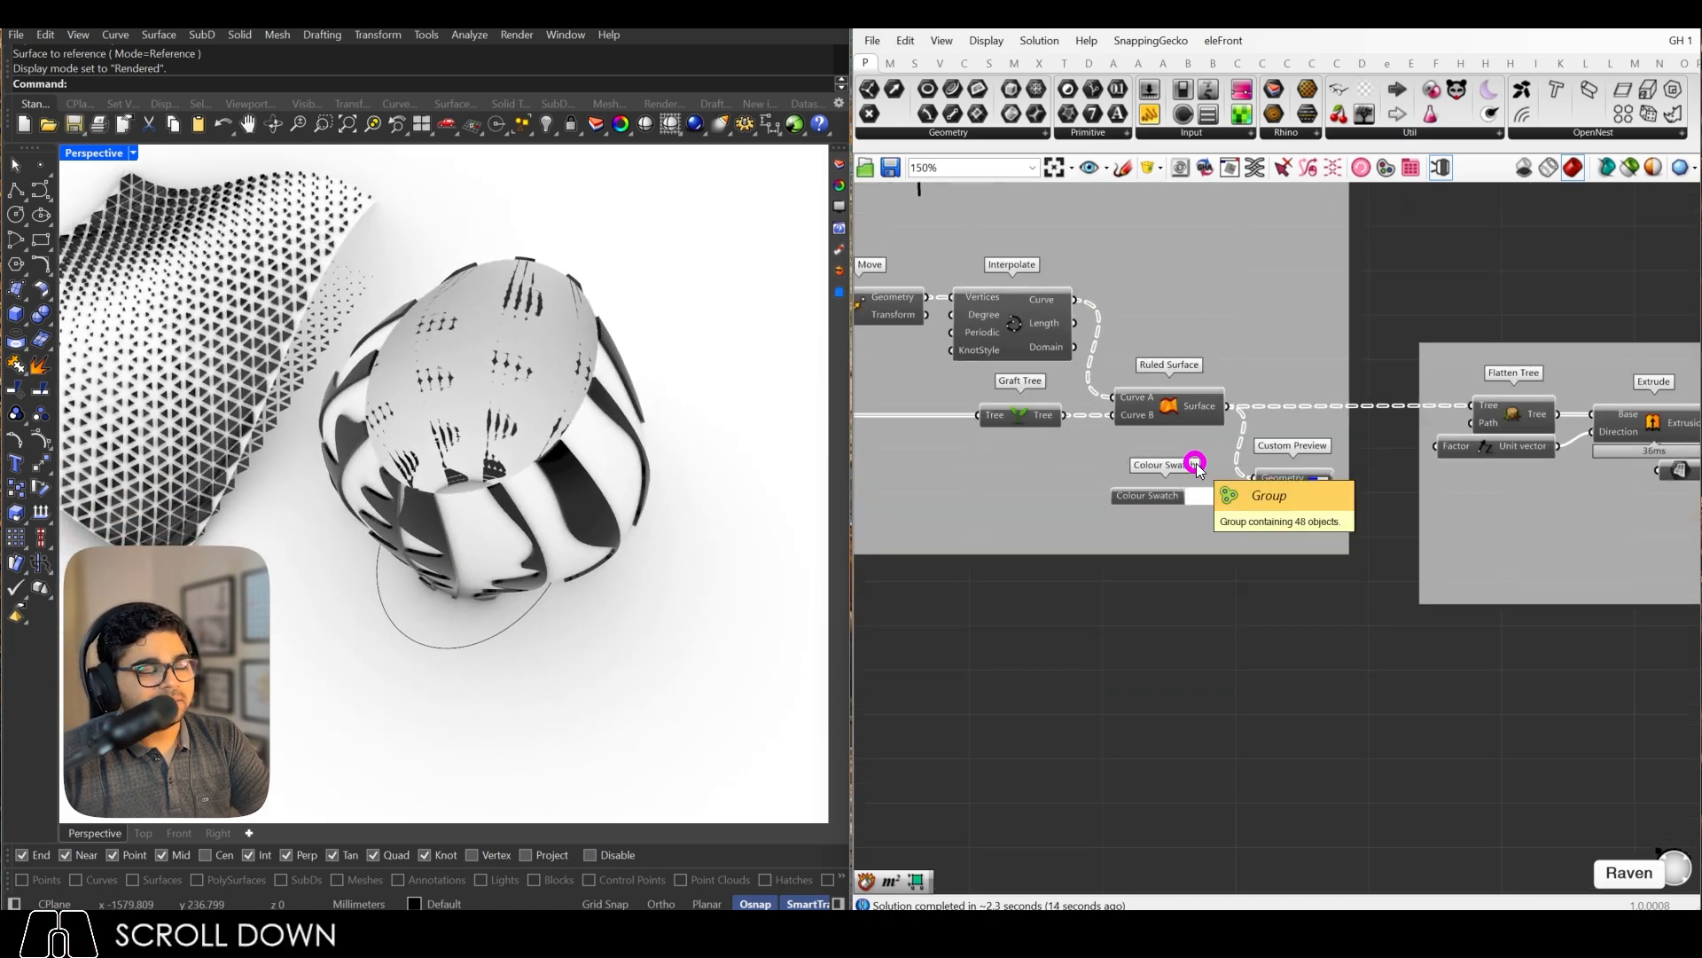
pyautogui.rightClick(1314, 492)
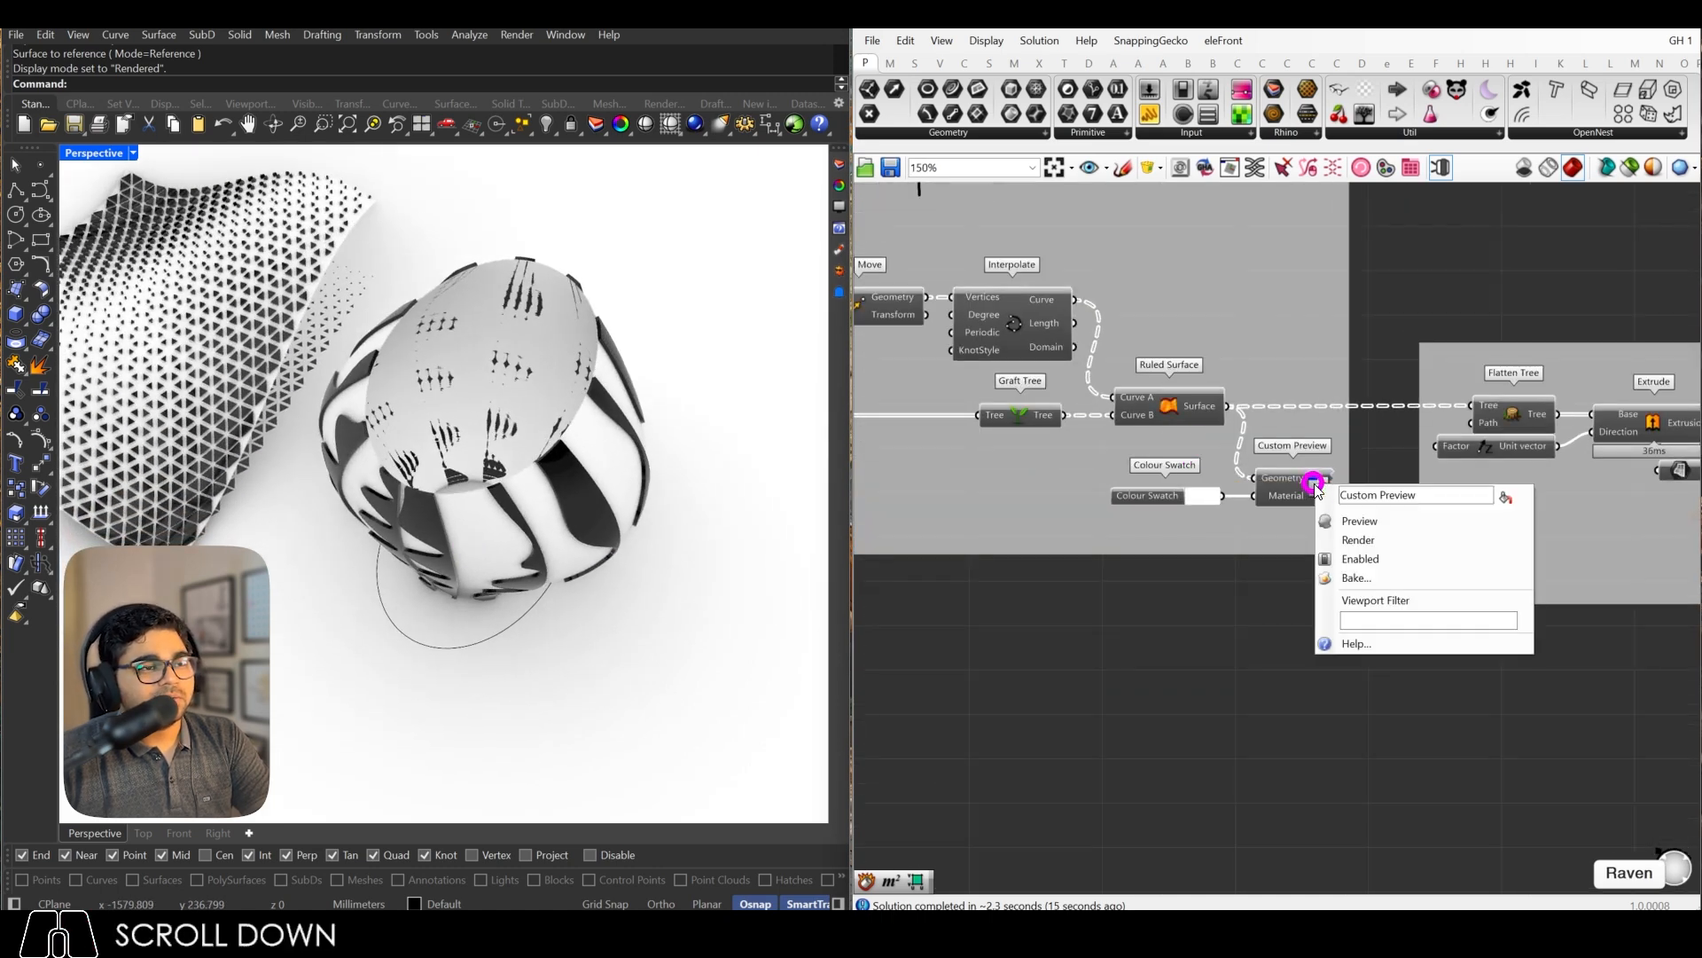
pyautogui.click(1327, 528)
pyautogui.click(1207, 502)
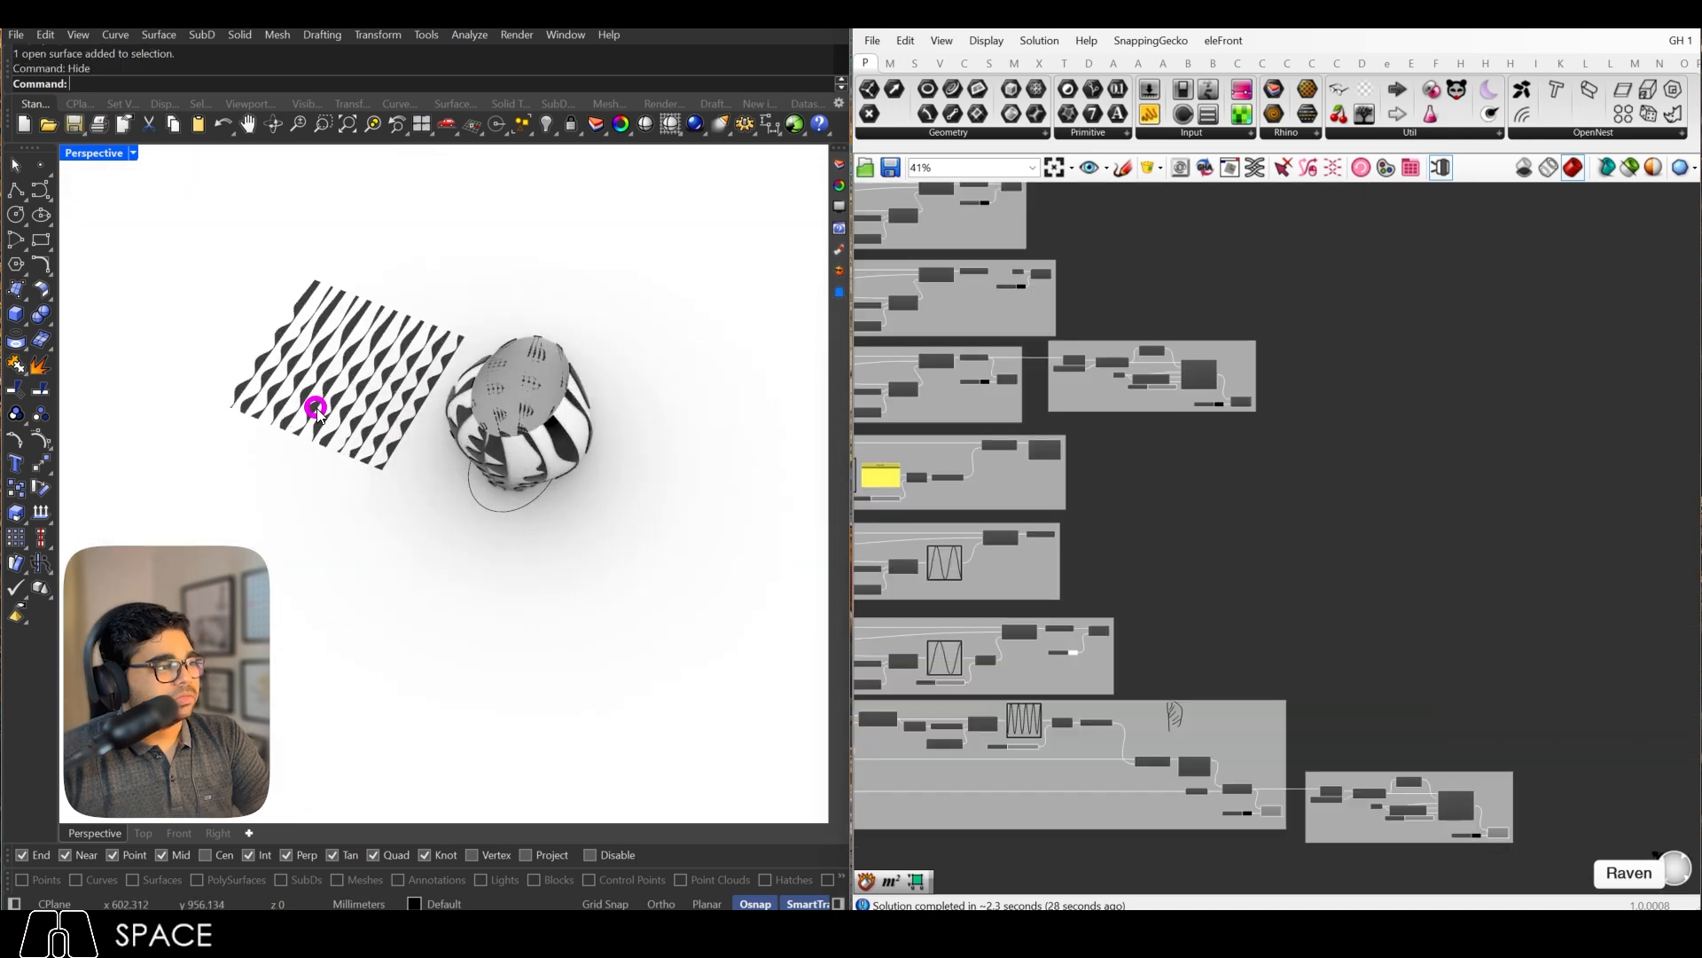
# Step: Compare the flat wavy-stripe pattern with the pattern morphed around the vase from several angles
pyautogui.scroll(3, 346, 417)
pyautogui.scroll(-6, 555, 376)
pyautogui.moveTo(346, 416); pyautogui.dragTo(433, 449, button='right')
pyautogui.scroll(5, 477, 482)
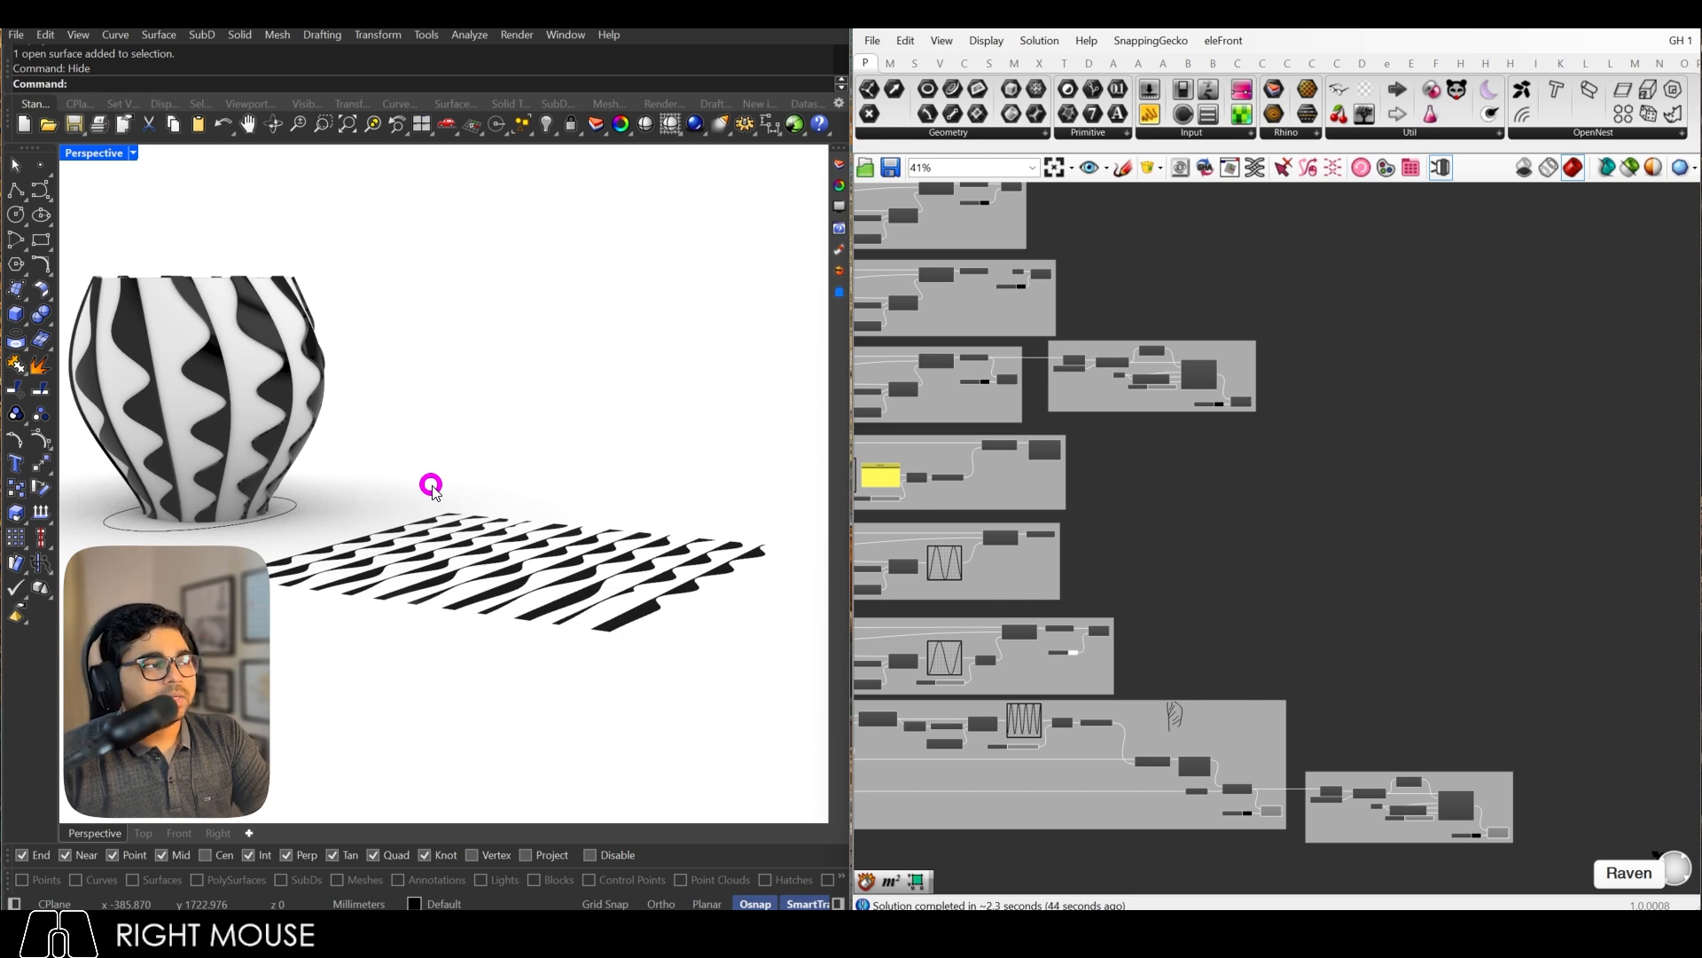
pyautogui.scroll(-4, 531, 461)
pyautogui.scroll(4, 483, 470)
pyautogui.moveTo(547, 461); pyautogui.dragTo(349, 540, button='right')
pyautogui.scroll(-3, 568, 442)
pyautogui.moveTo(569, 442); pyautogui.dragTo(771, 517, button='right')
pyautogui.scroll(4, 668, 527)
pyautogui.moveTo(668, 527); pyautogui.dragTo(663, 531, button='right')
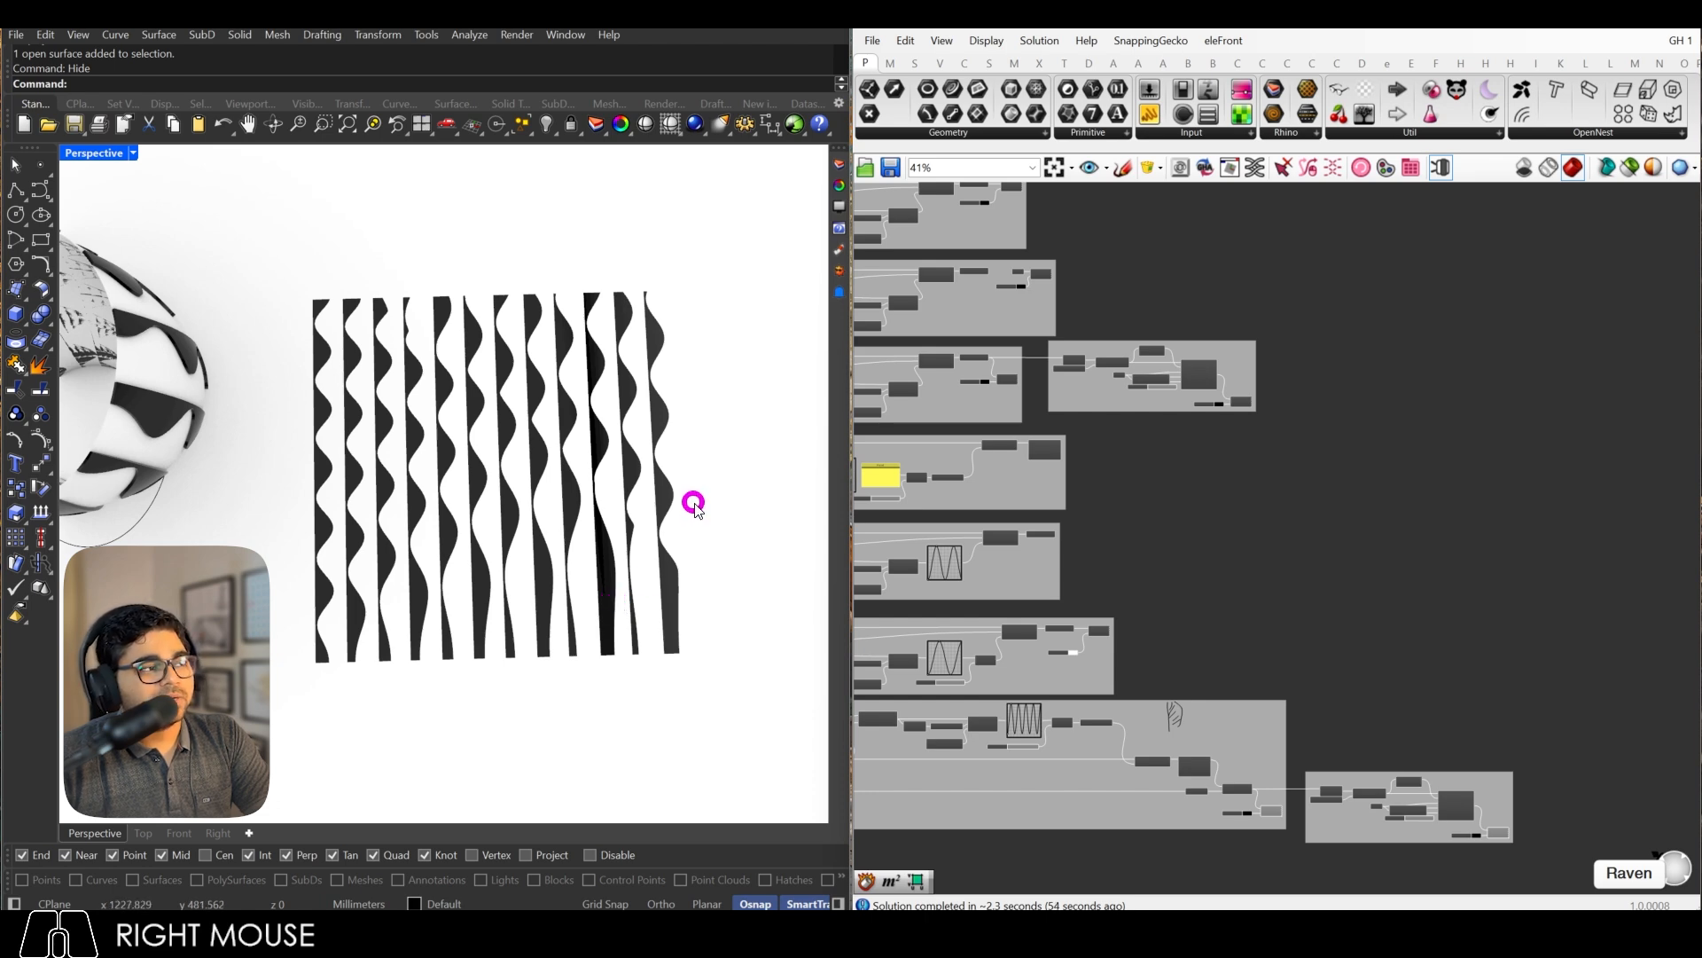
pyautogui.moveTo(341, 388); pyautogui.dragTo(544, 417, button='right')
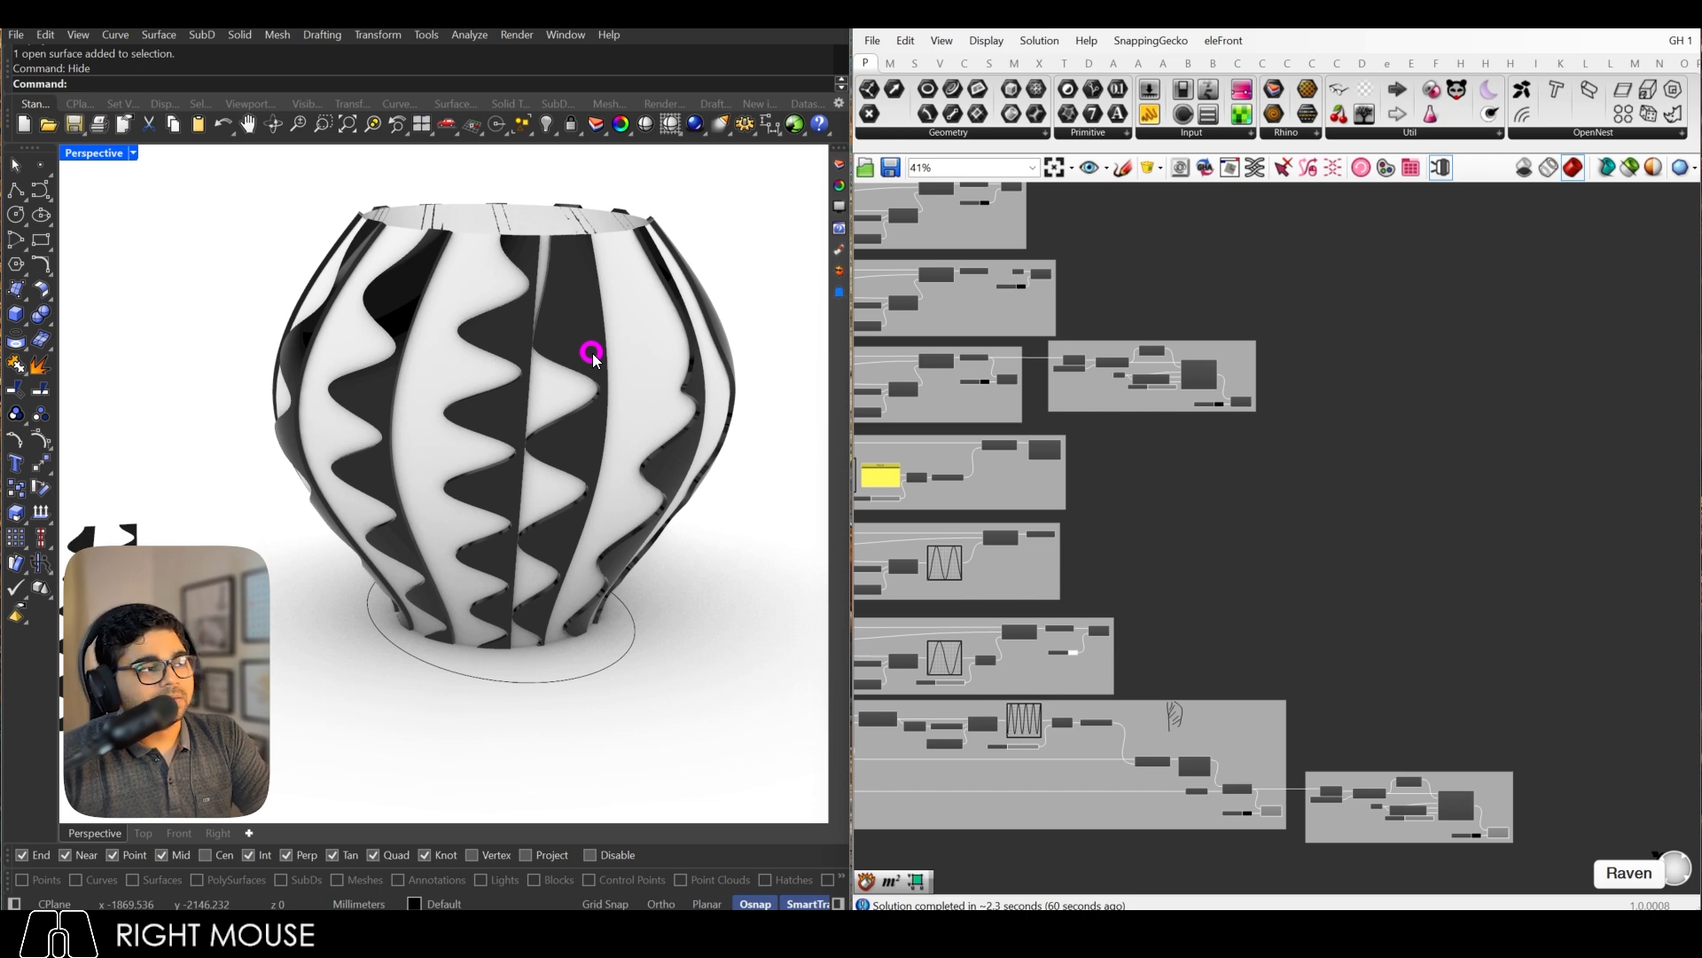
pyautogui.scroll(-3, 621, 353)
pyautogui.moveTo(407, 384); pyautogui.dragTo(727, 474, button='right')
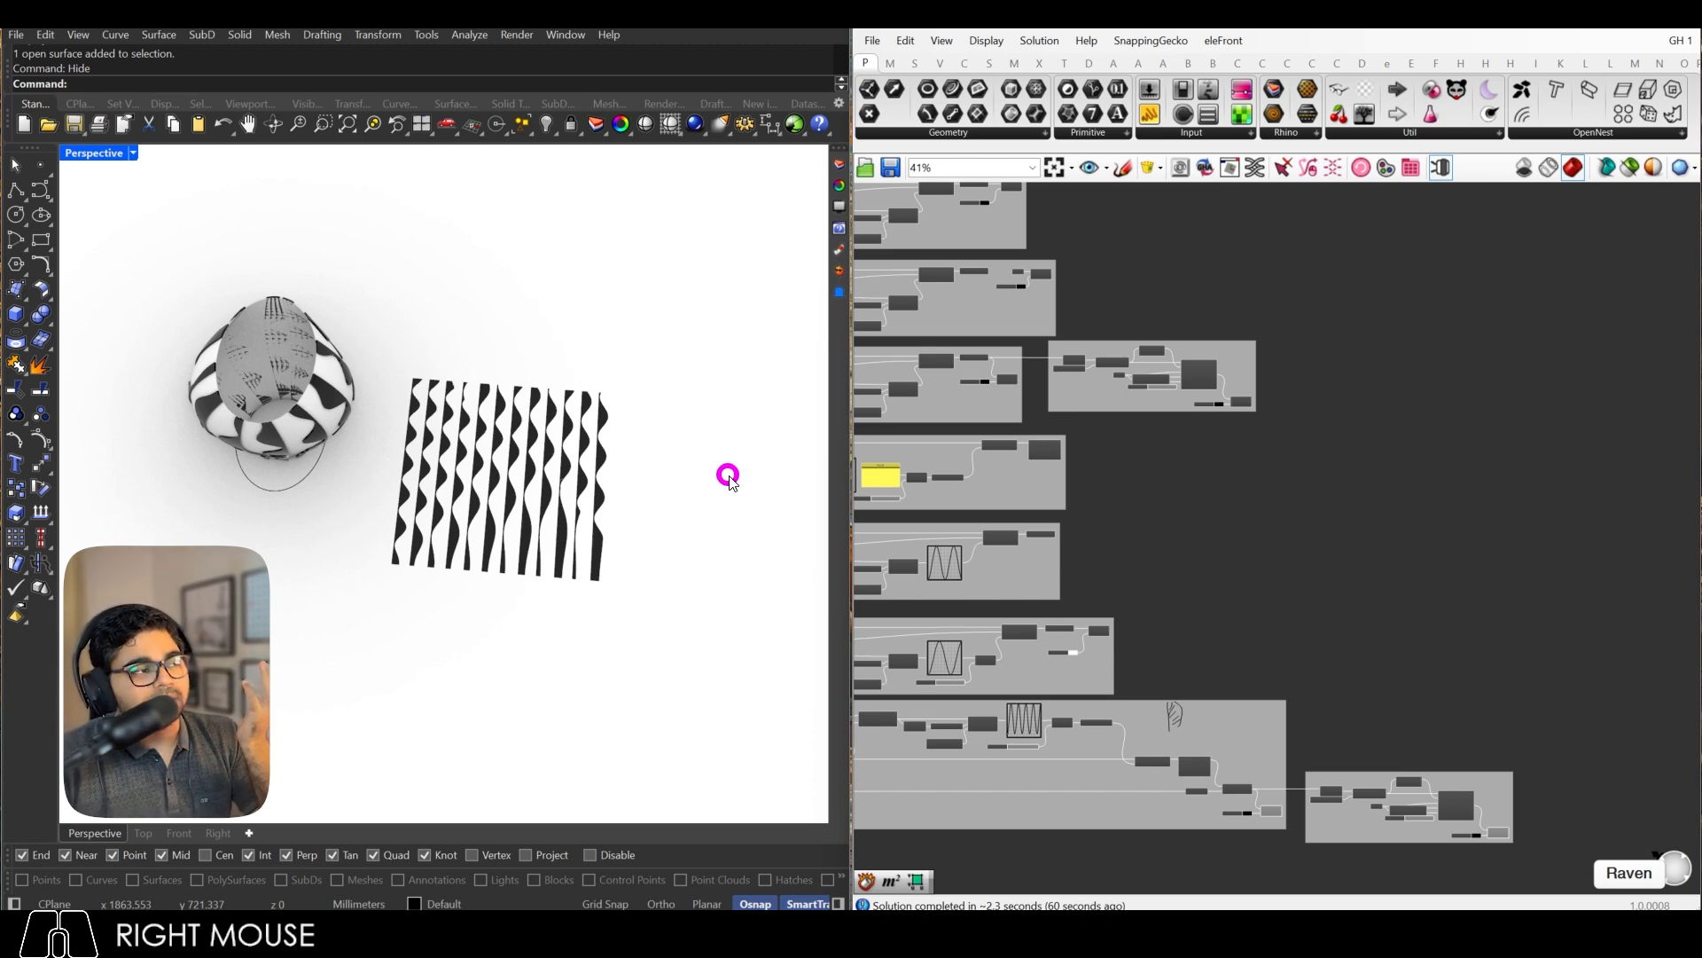
# Step: Replace Ruled Surface with the Boundary Surfaces output from the group above as the copied Flatten Tree's Tree input
pyautogui.scroll(6, 1095, 568)
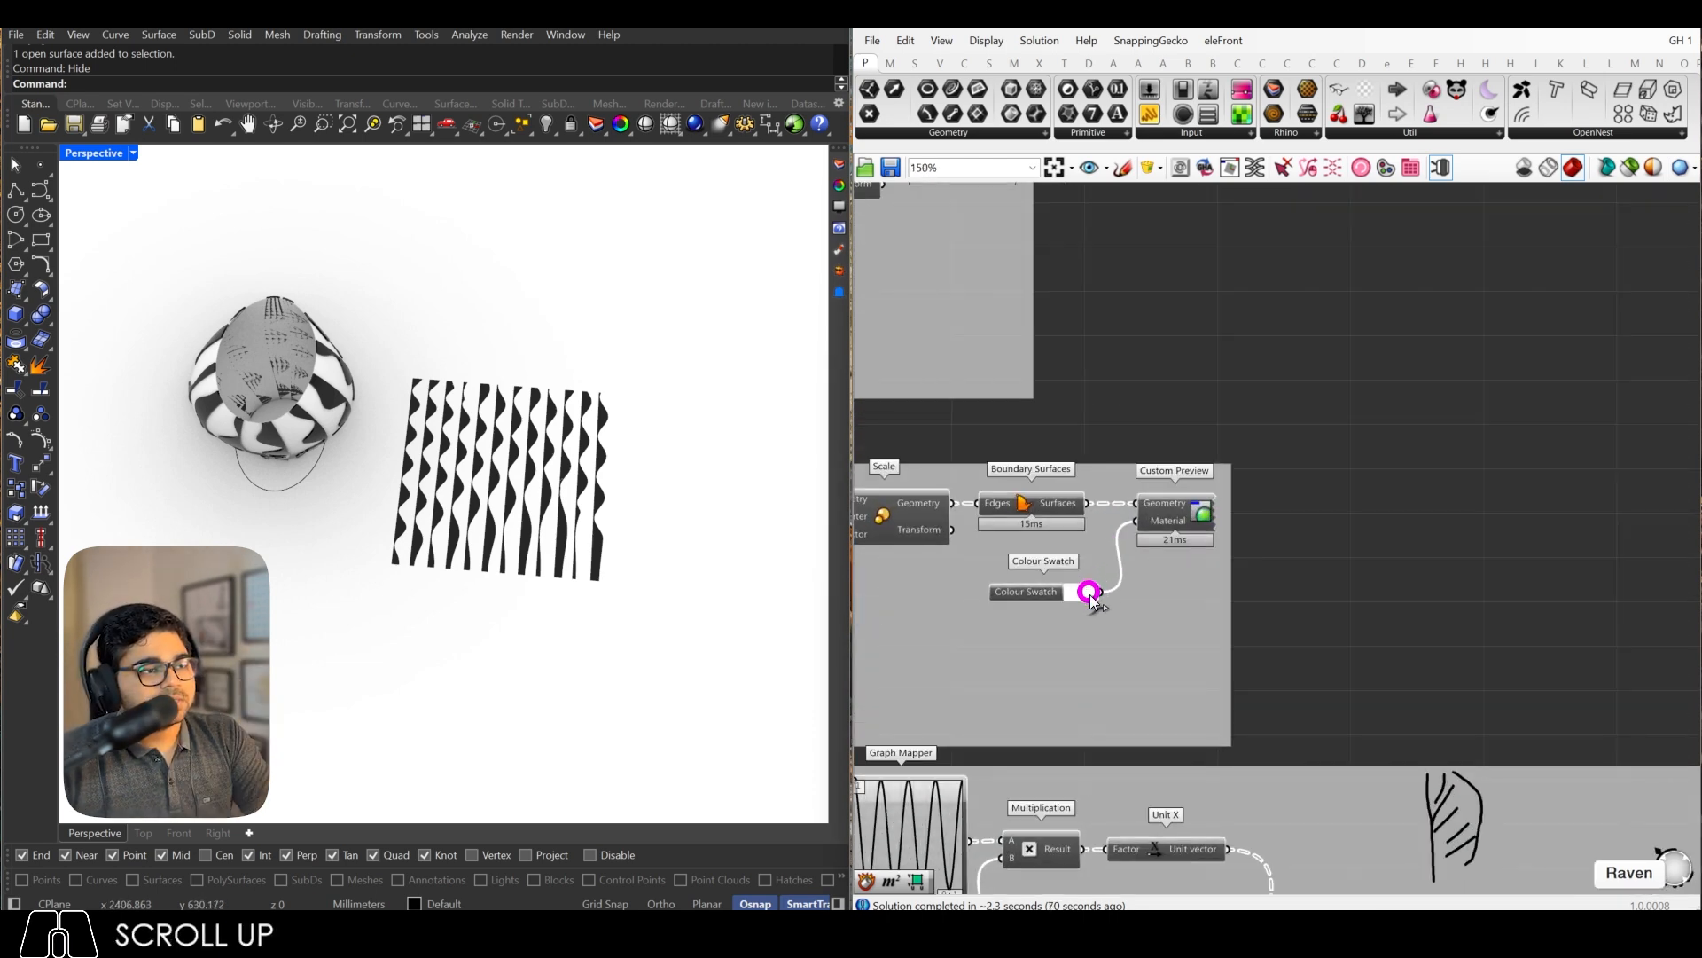
pyautogui.click(1089, 593)
pyautogui.moveTo(1097, 581); pyautogui.dragTo(1277, 494)
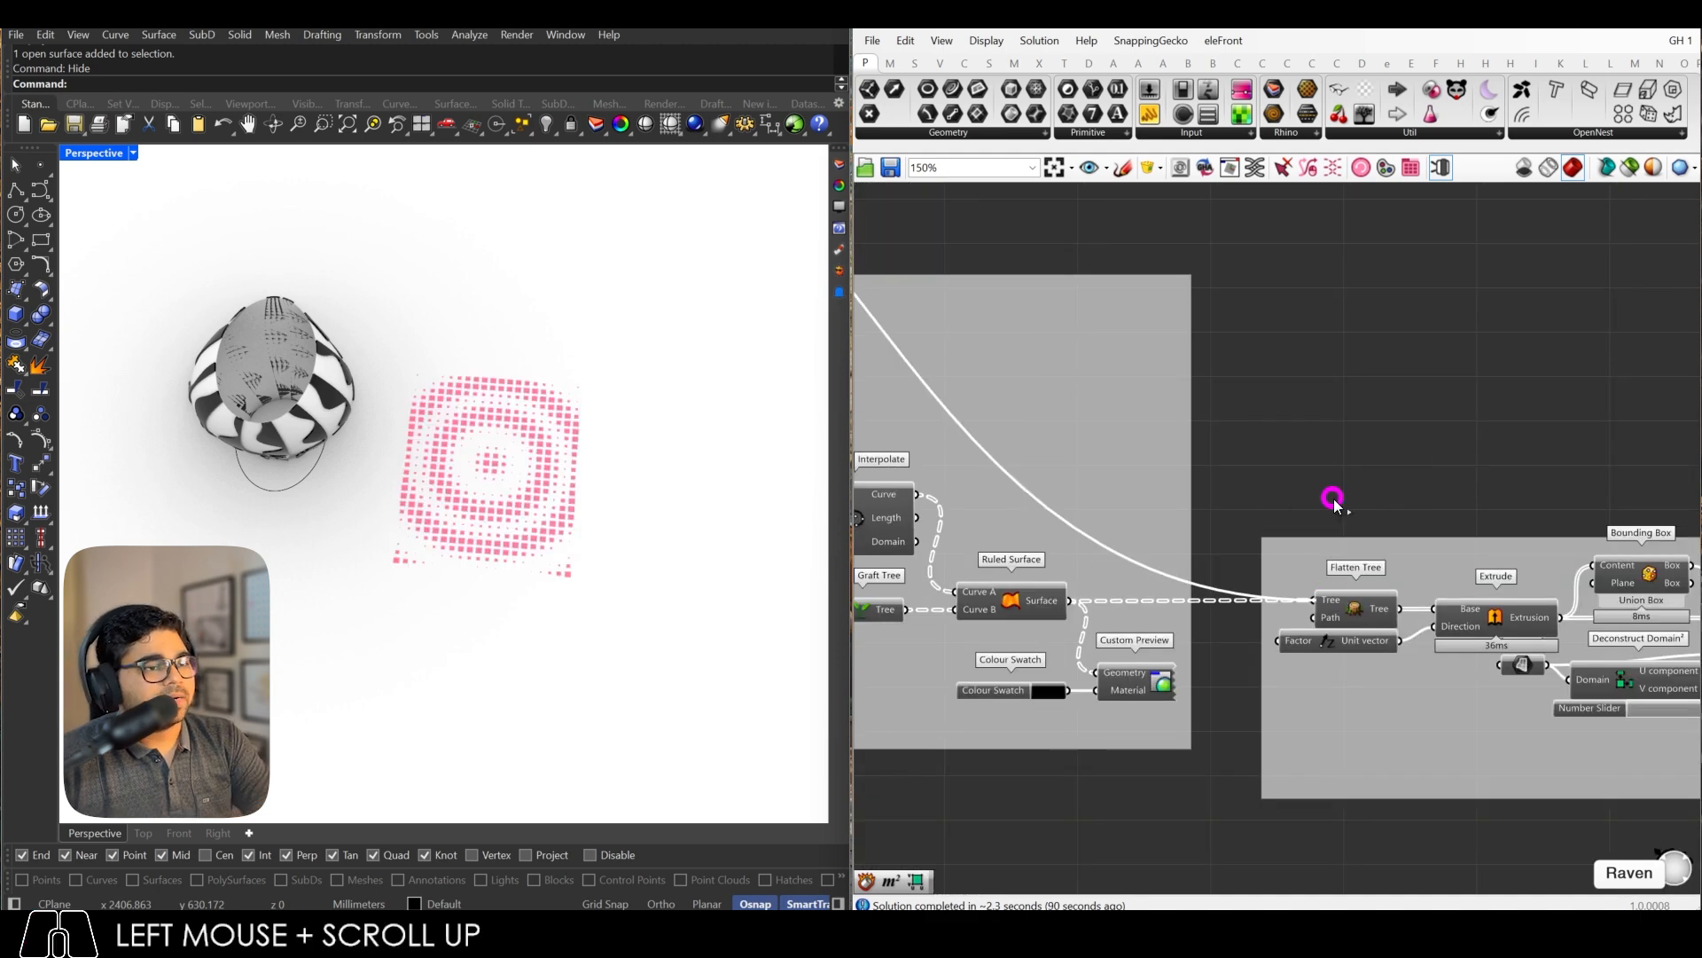
pyautogui.moveTo(1335, 504); pyautogui.dragTo(1335, 504)
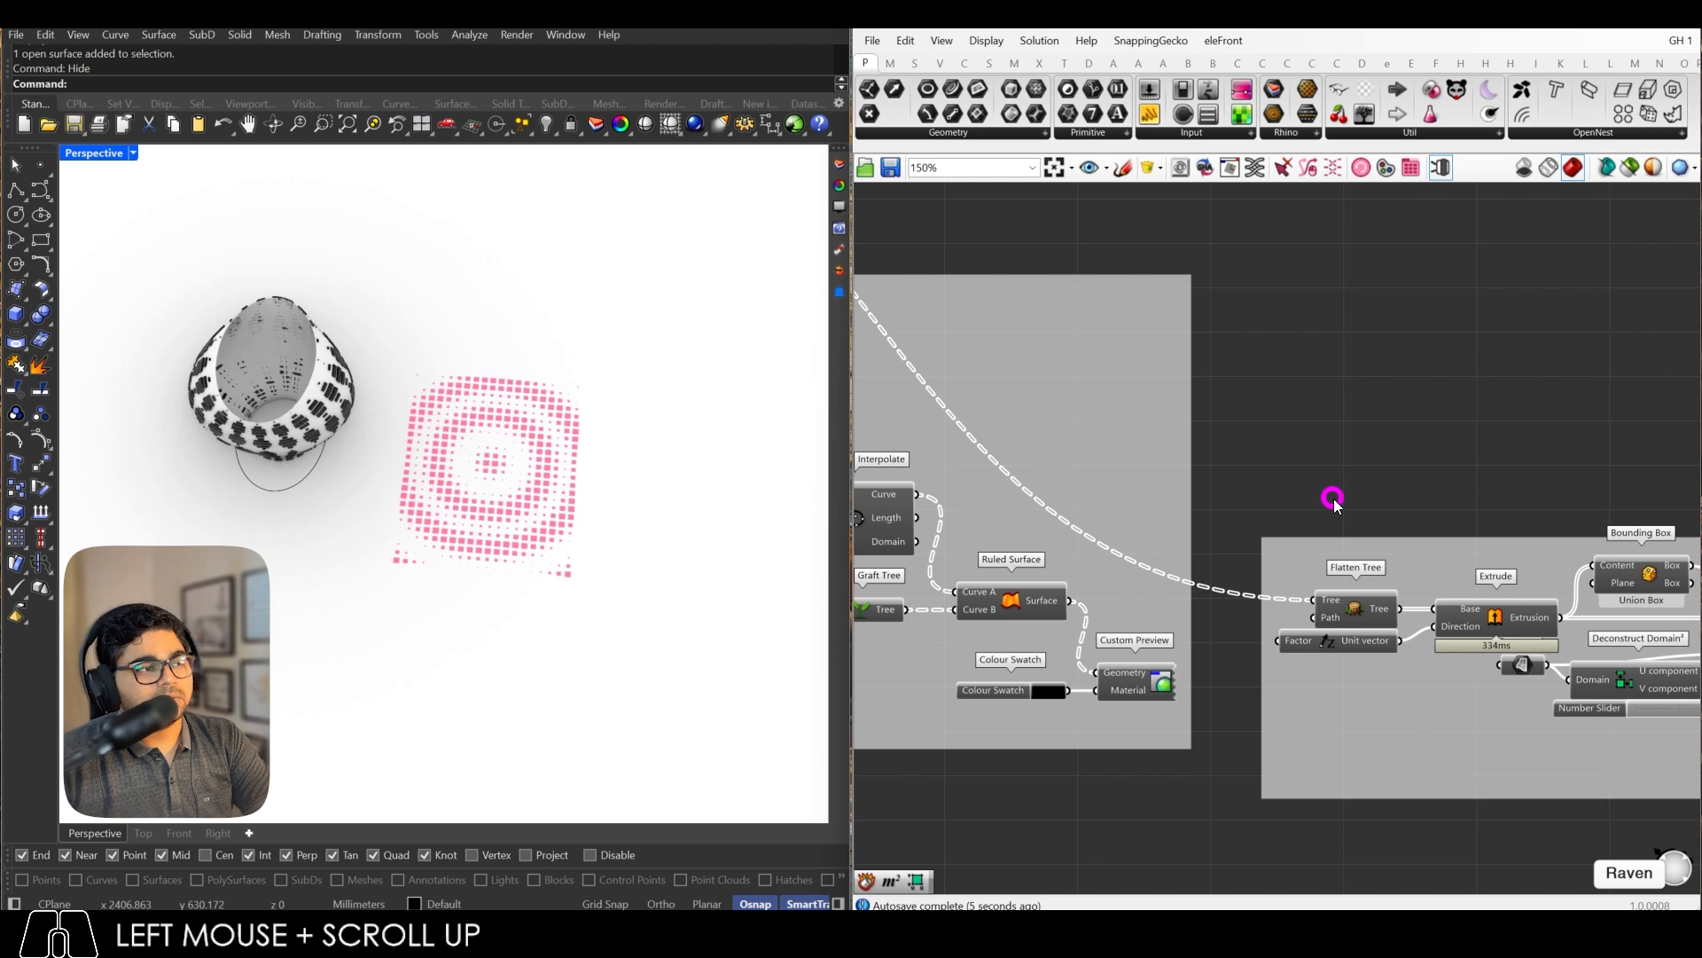
# Step: Examine how the graded-square pattern wraps around the vase from the side and from above
pyautogui.scroll(3, 442, 396)
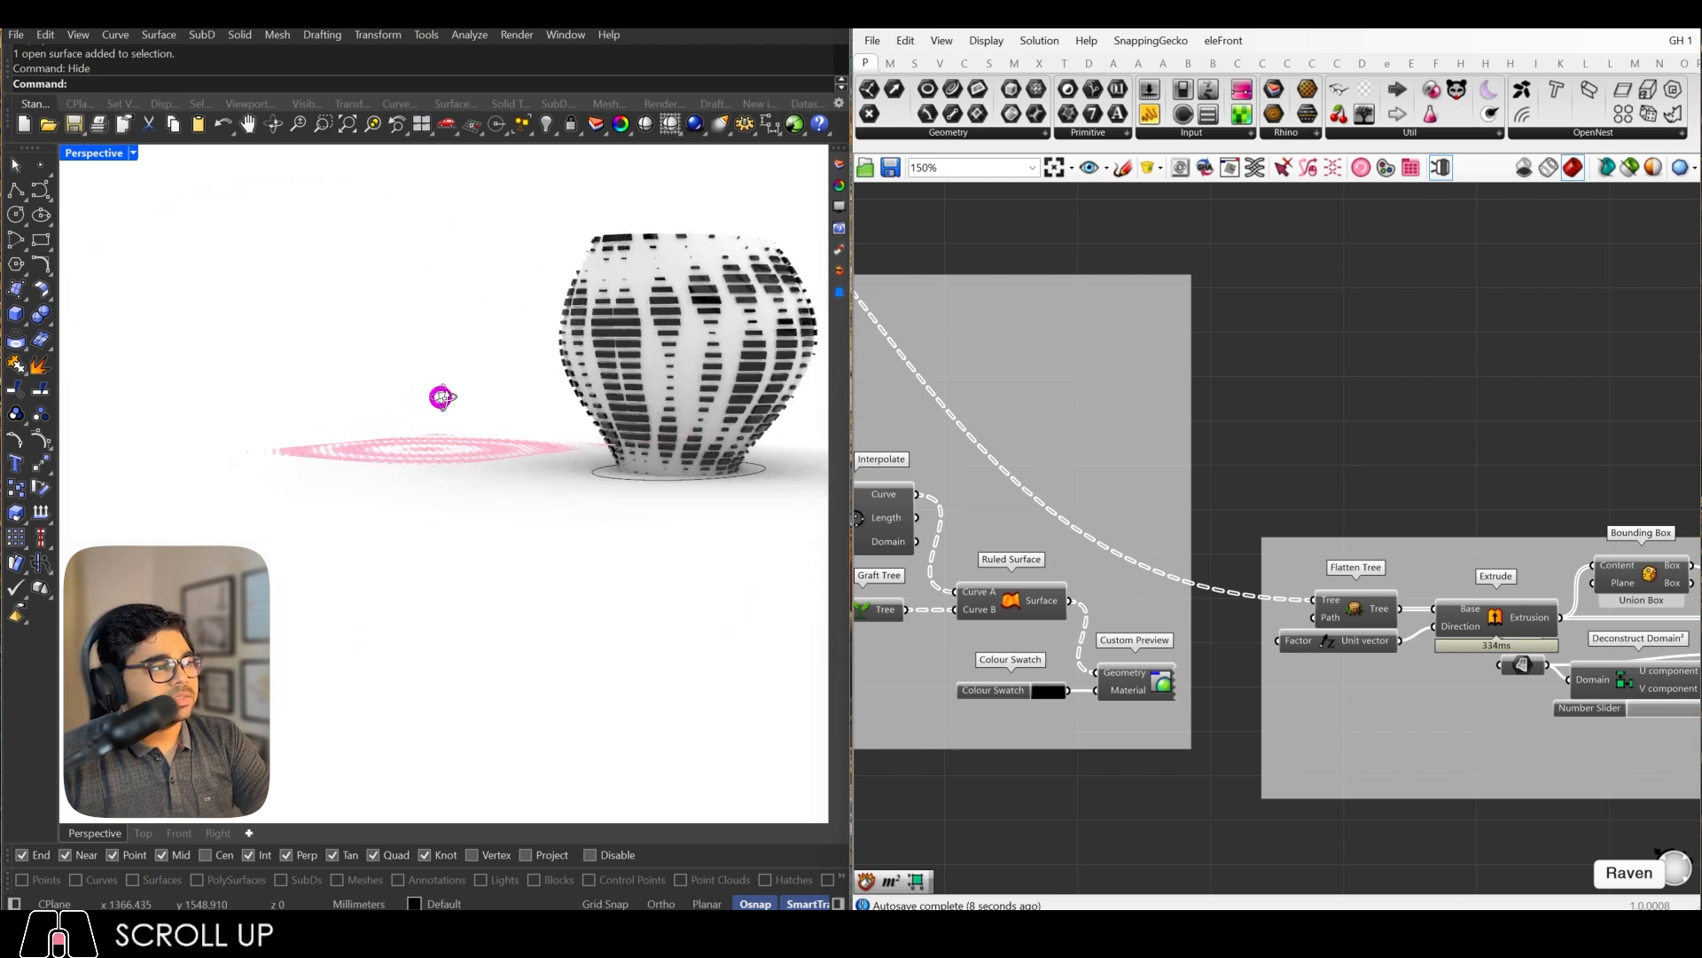
pyautogui.moveTo(441, 395); pyautogui.dragTo(567, 382, button='right')
pyautogui.scroll(-5, 743, 344)
pyautogui.scroll(2, 519, 367)
pyautogui.moveTo(743, 344); pyautogui.dragTo(334, 355, button='right')
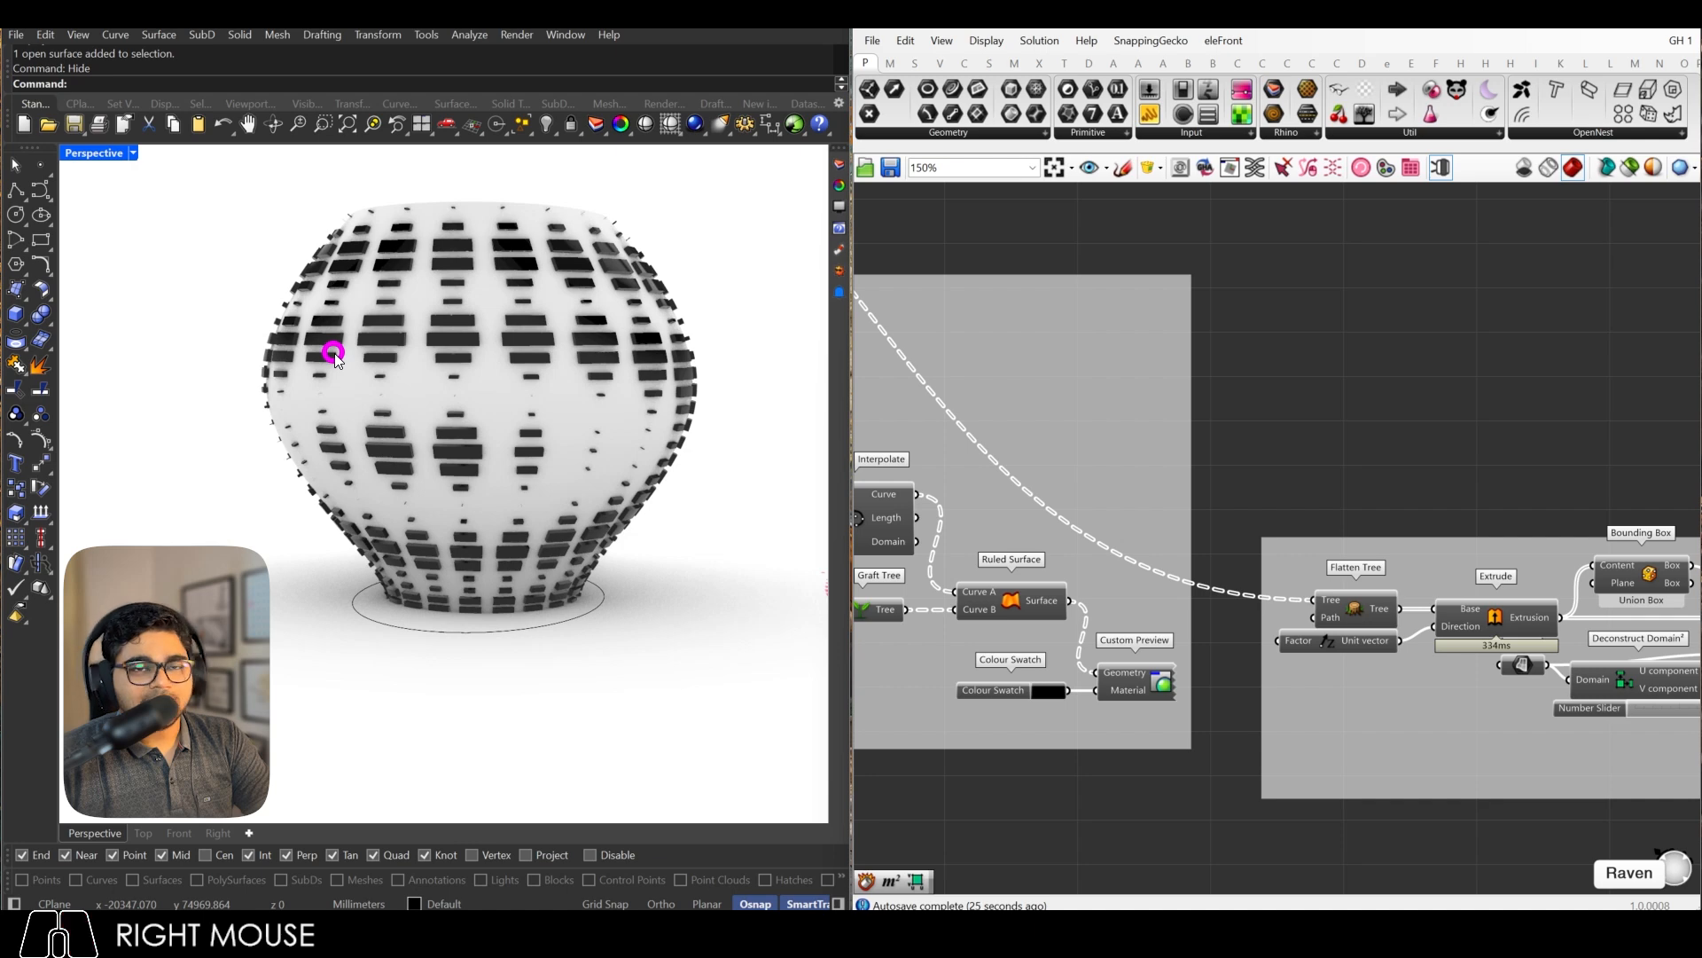
pyautogui.moveTo(439, 334); pyautogui.dragTo(684, 390, button='right')
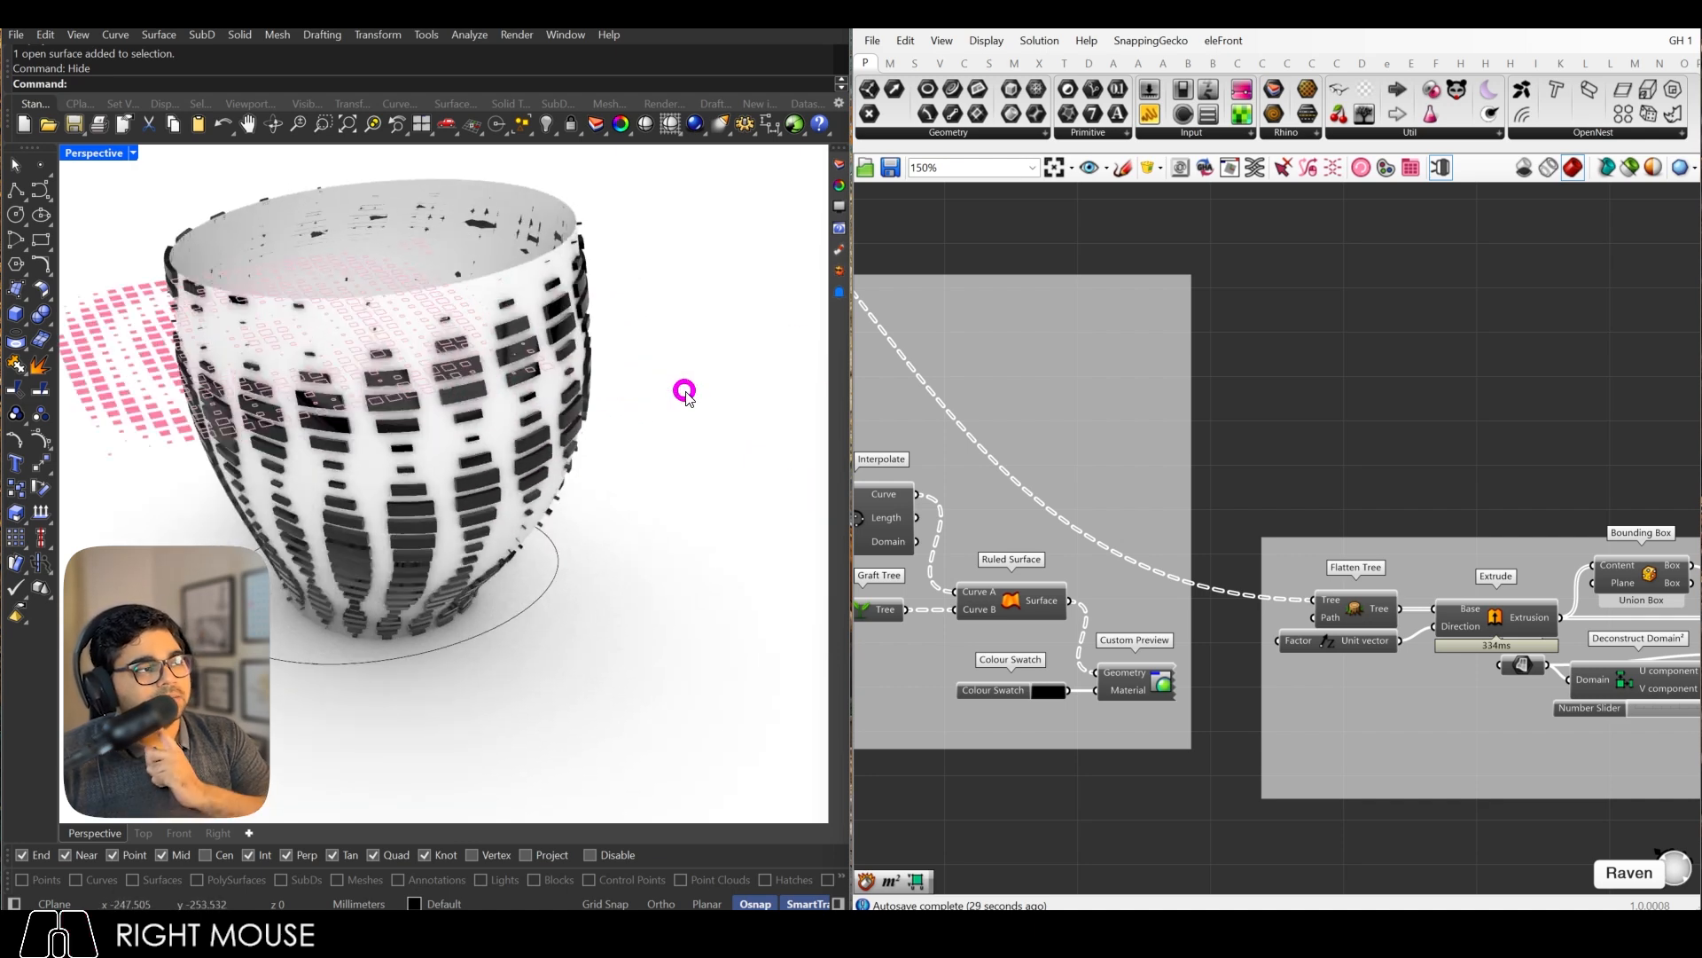
# Step: Disconnect the Surface parameter from Surface Morph's Surface input in the copied group
pyautogui.scroll(-3, 1220, 558)
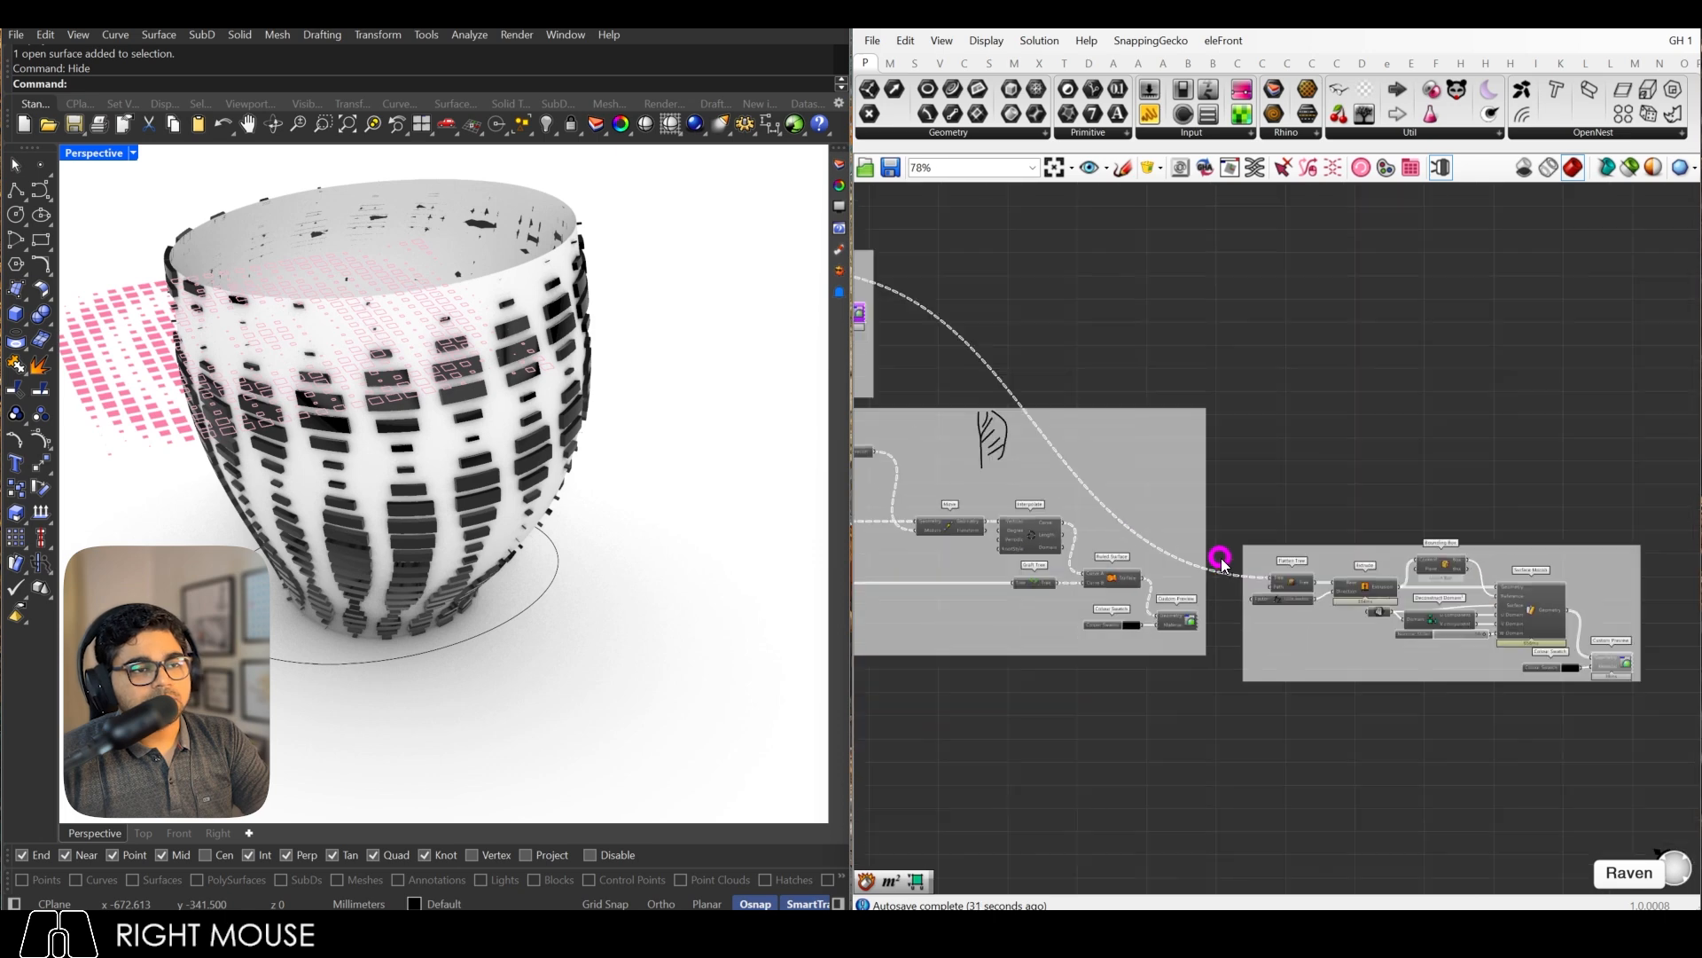
pyautogui.scroll(3, 1254, 555)
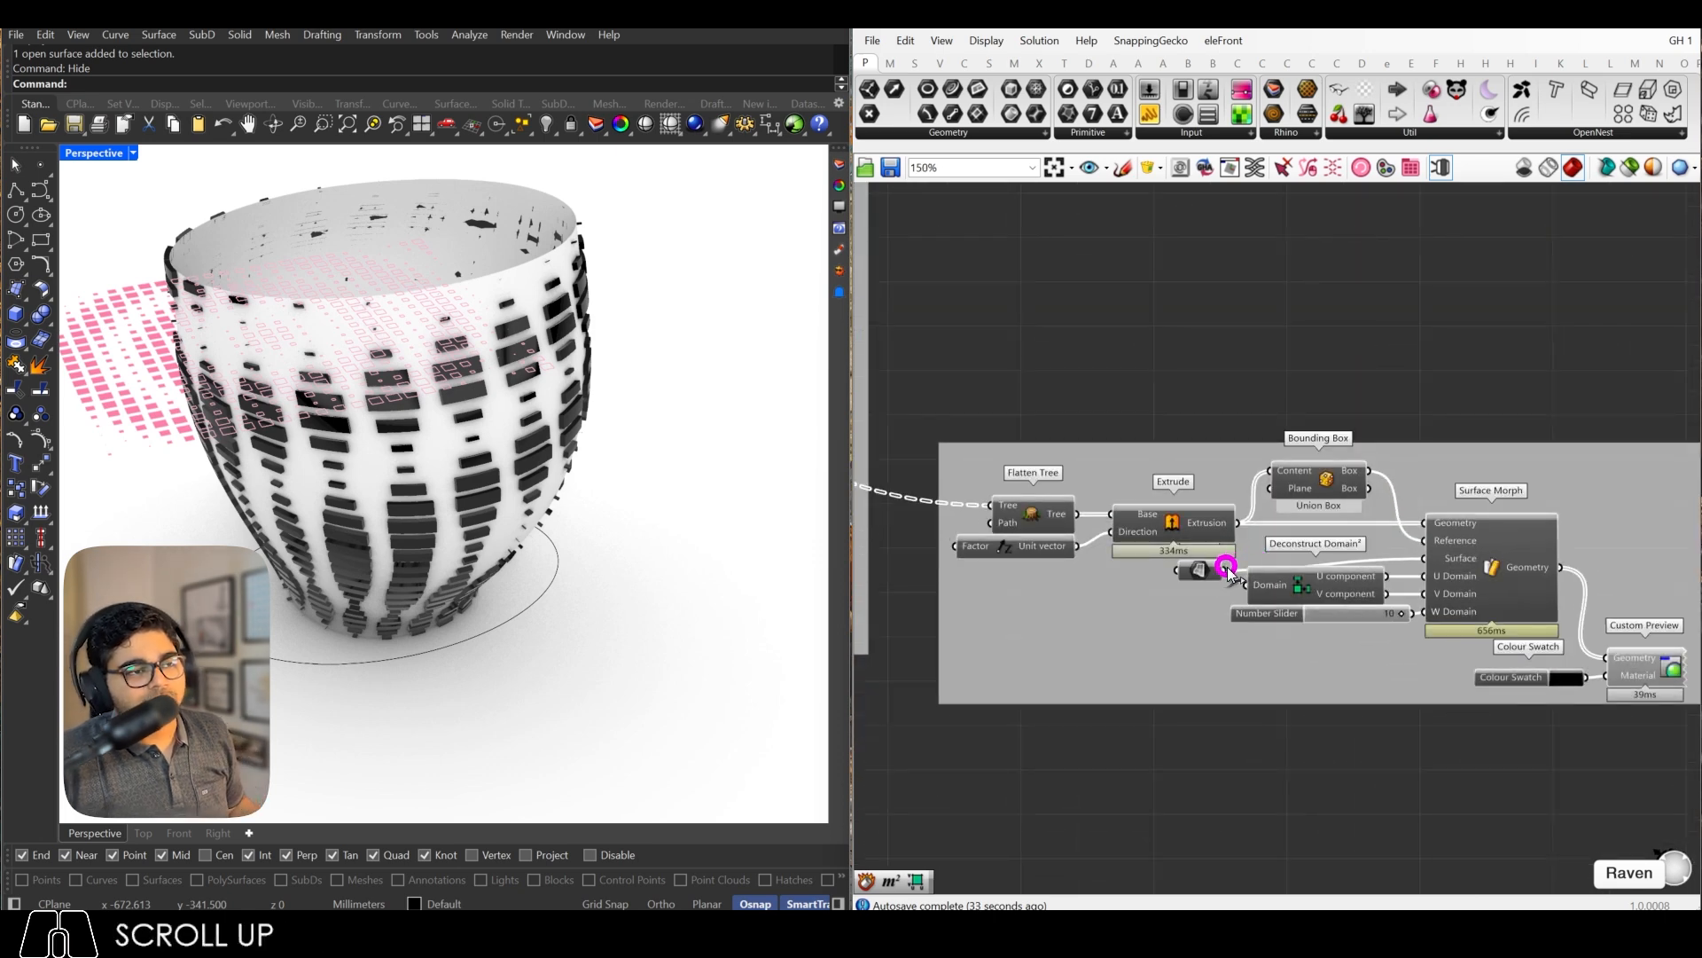
pyautogui.keyDown('ctrl'); pyautogui.moveTo(1228, 572); pyautogui.dragTo(1410, 559); pyautogui.keyUp('ctrl')
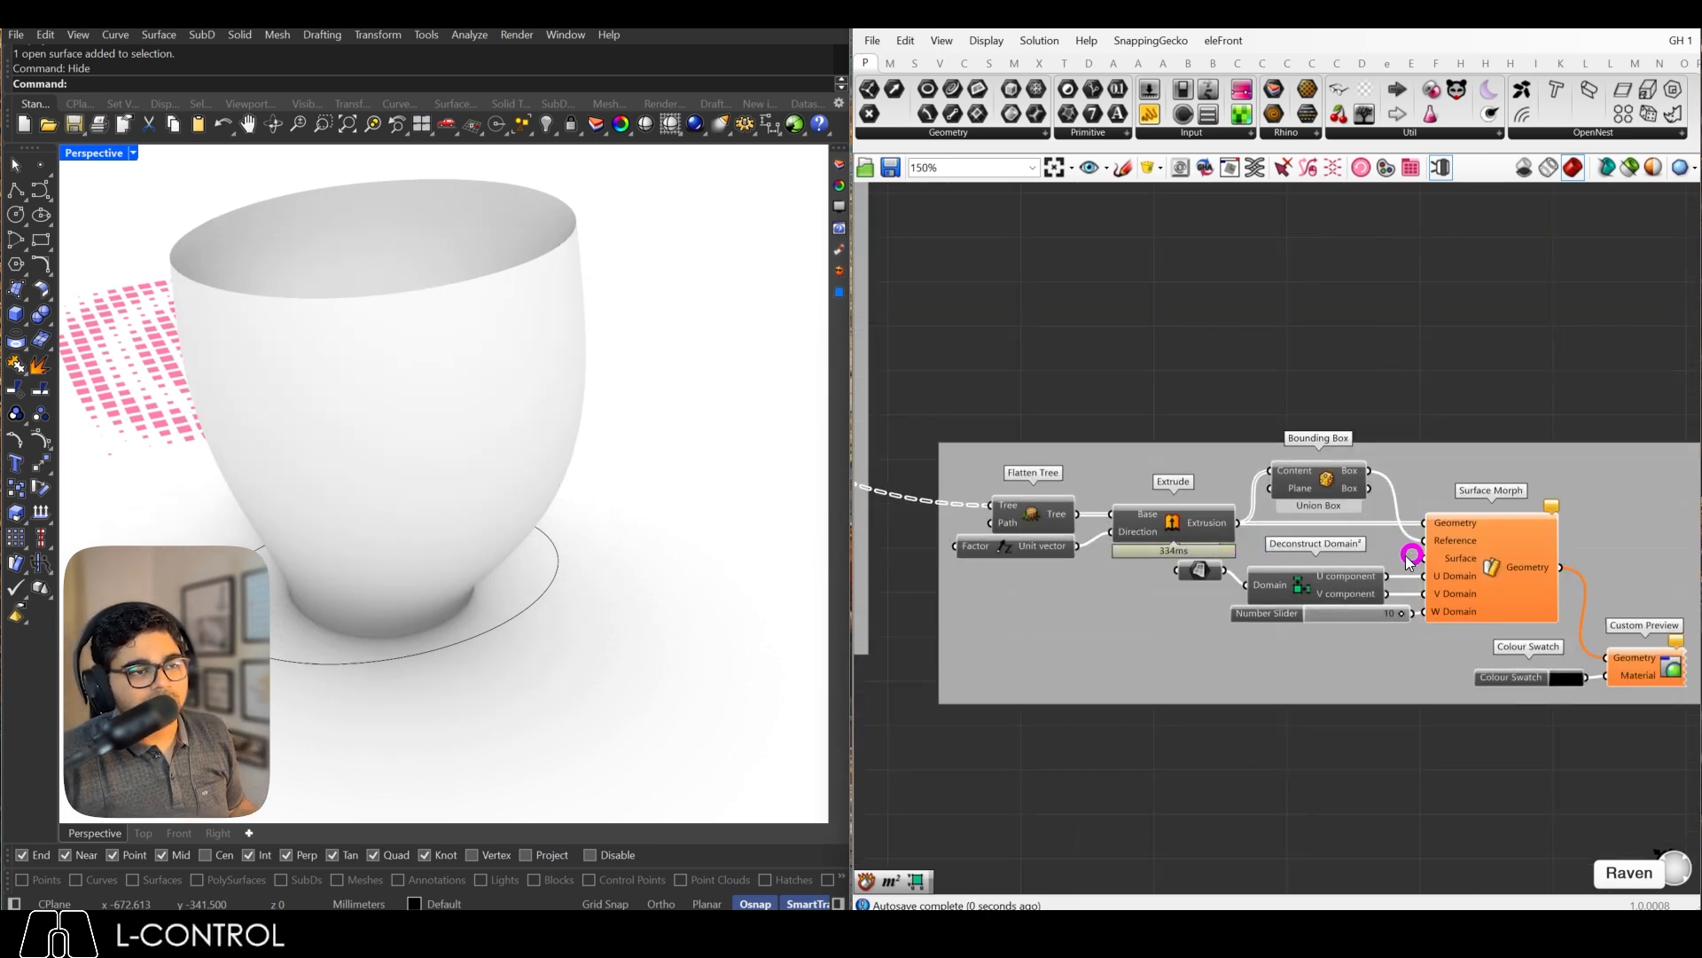
# Step: Show the vase surface's control points and move a mid-height front control point sideways to distort the surface
pyautogui.click(460, 397)
pyautogui.moveTo(460, 396); pyautogui.dragTo(236, 341, button='right')
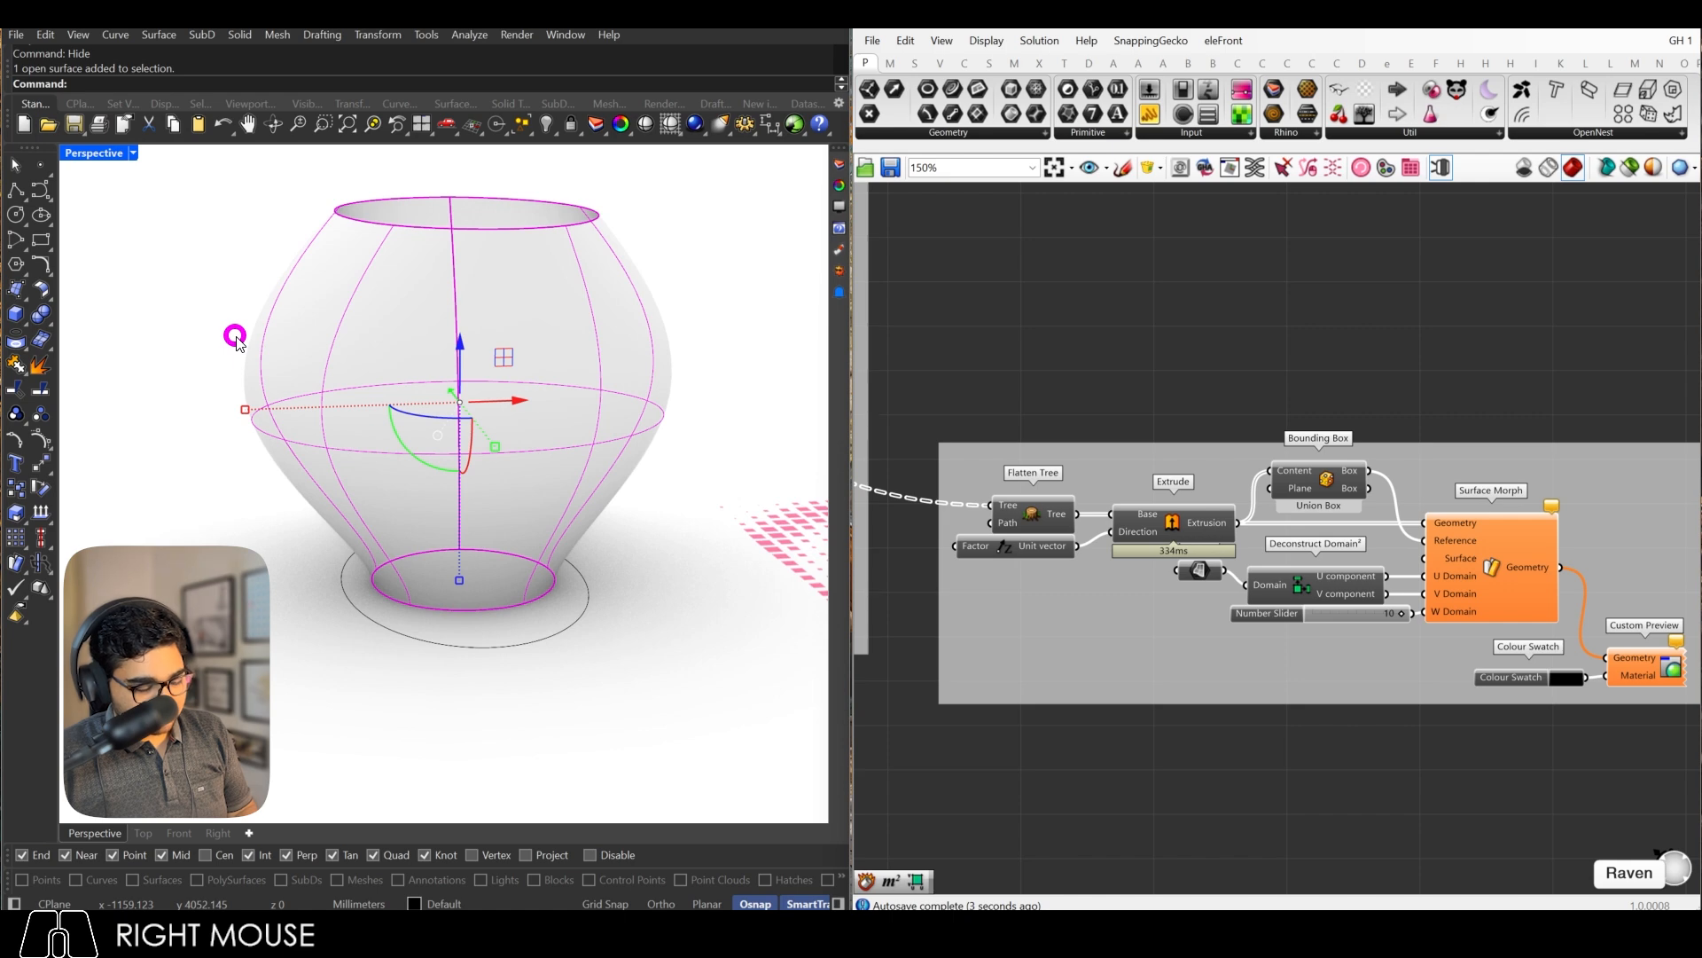
pyautogui.moveTo(497, 456); pyautogui.dragTo(752, 461)
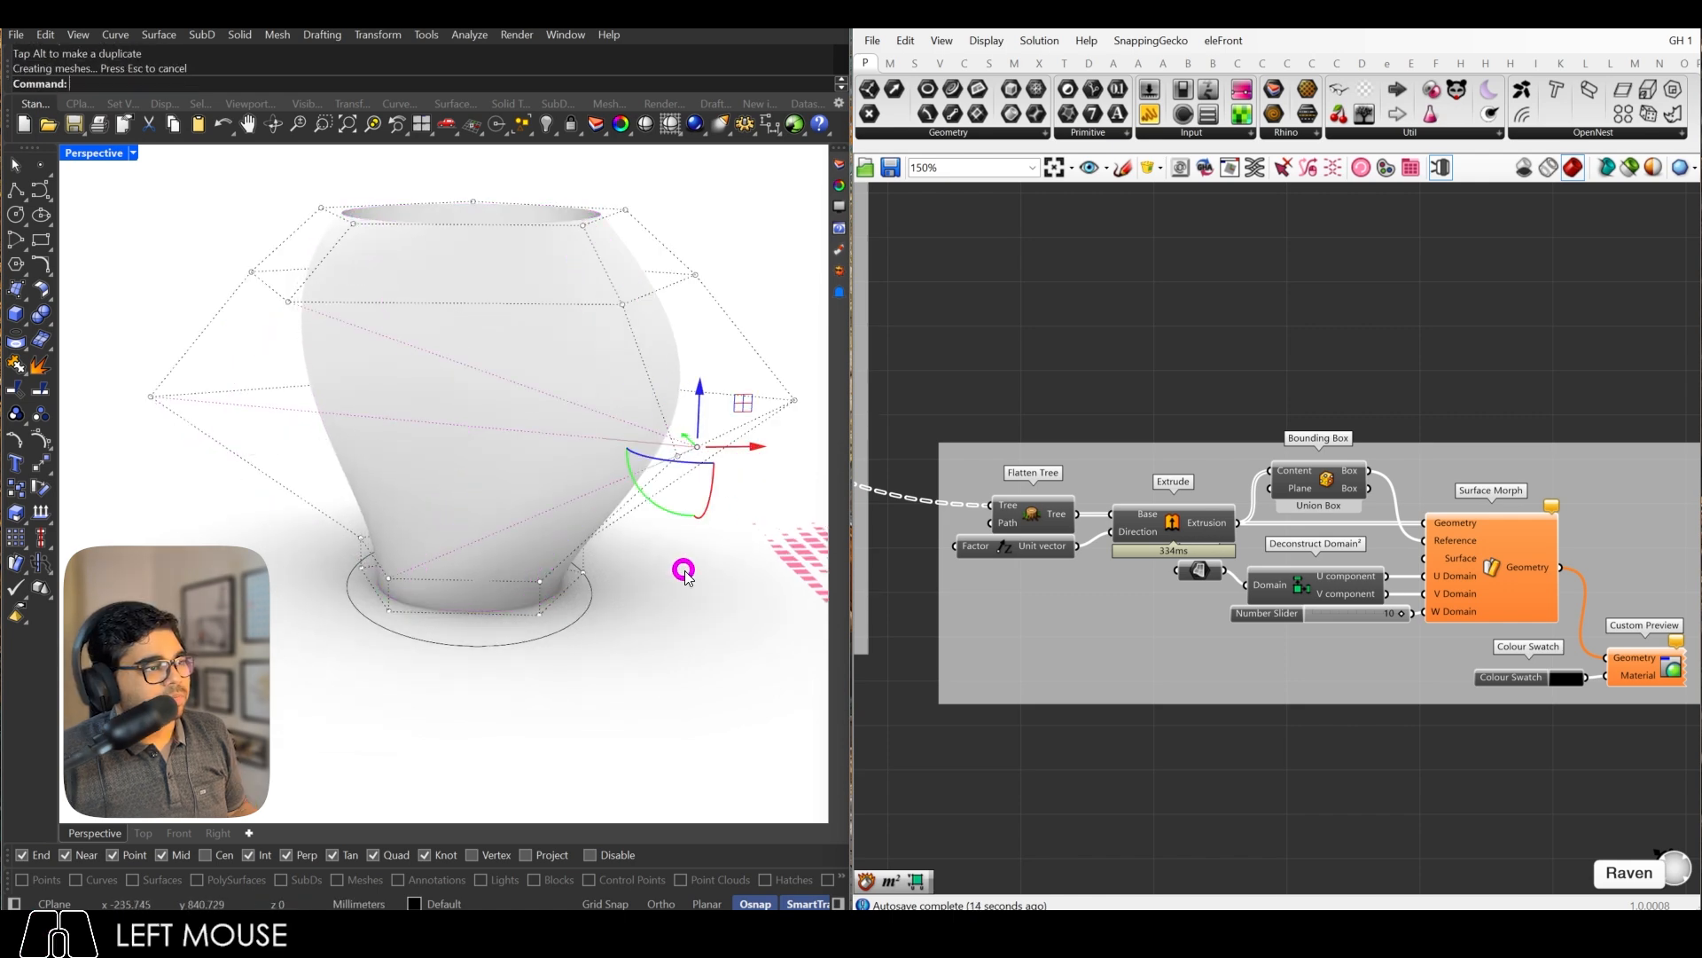
pyautogui.click(685, 572)
pyautogui.click(502, 446)
pyautogui.moveTo(497, 441); pyautogui.dragTo(544, 418, button='right')
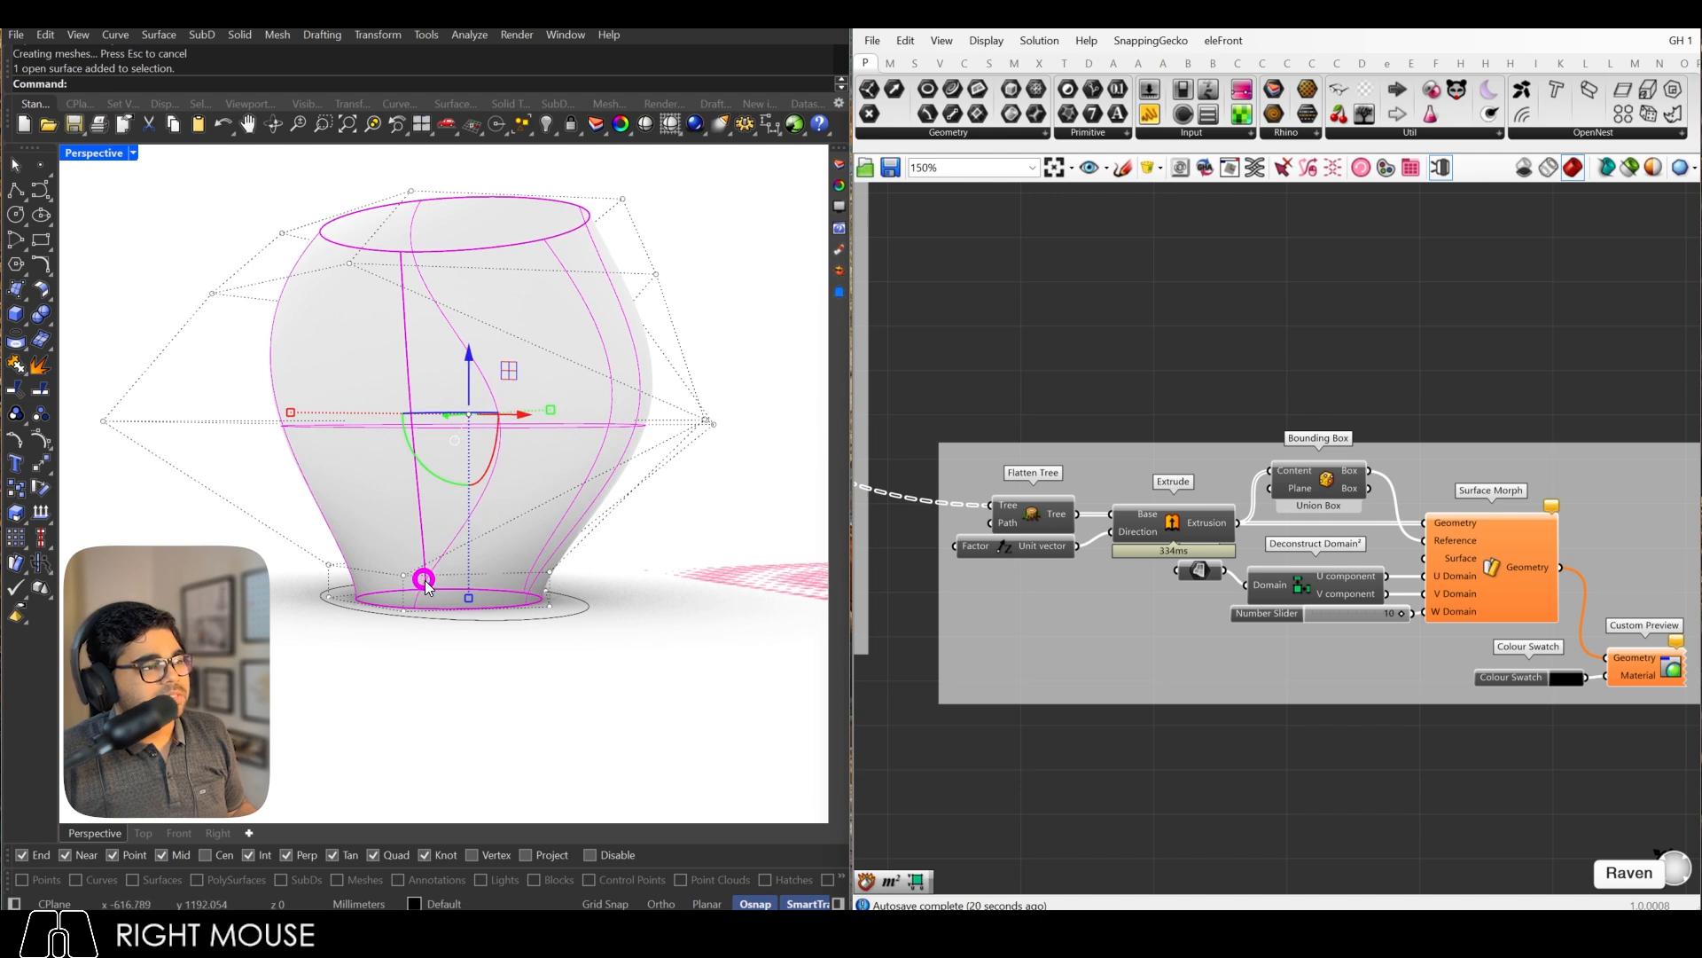
pyautogui.click(562, 683)
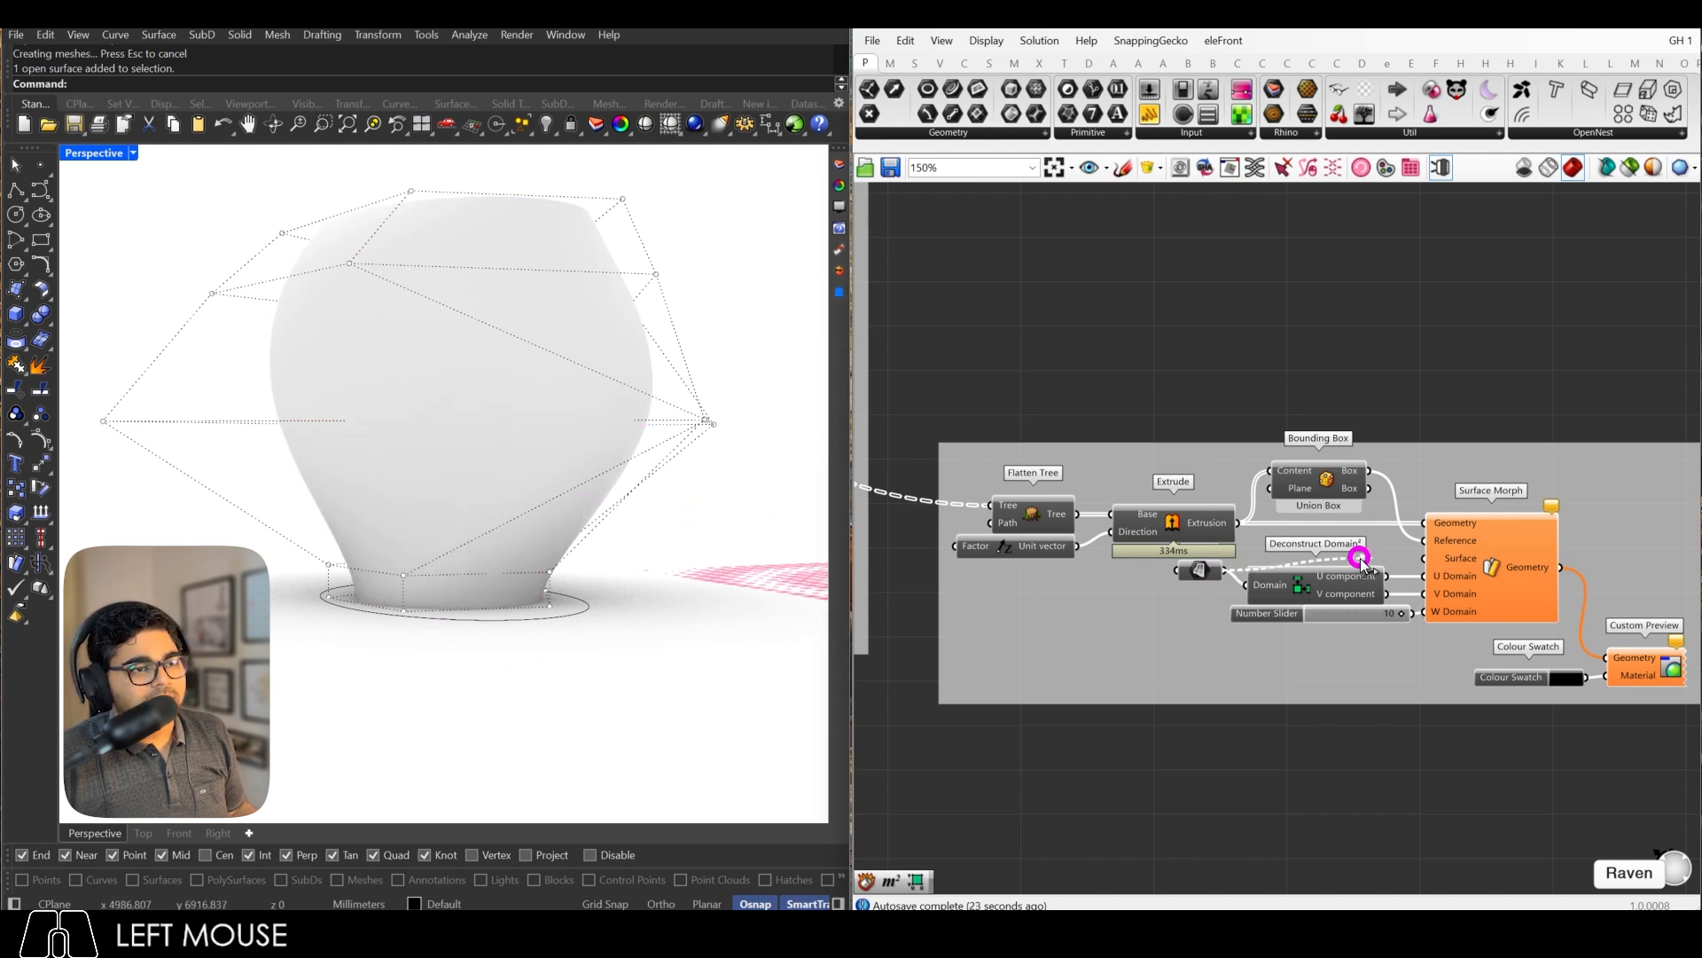
# Step: Reconnect the Surface parameter to Surface Morph's Surface input to remap the pattern onto the distorted vase
pyautogui.moveTo(1361, 559); pyautogui.dragTo(1434, 558)
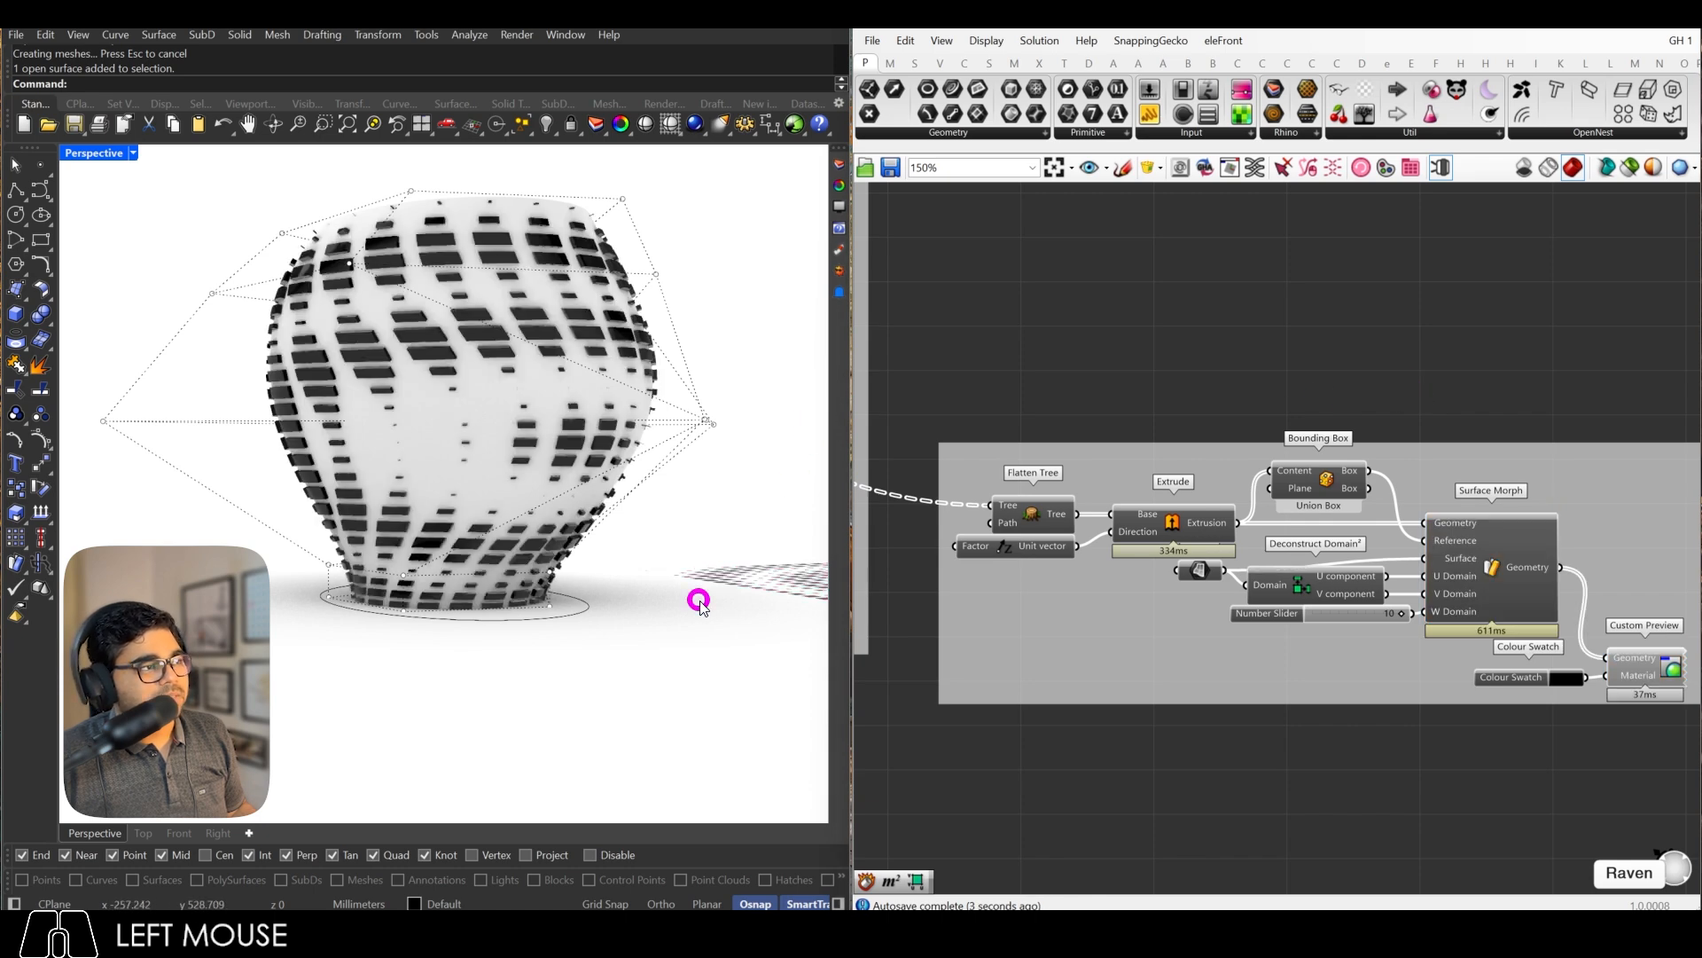
pyautogui.click(522, 352)
pyautogui.moveTo(488, 244); pyautogui.dragTo(457, 240, button='right')
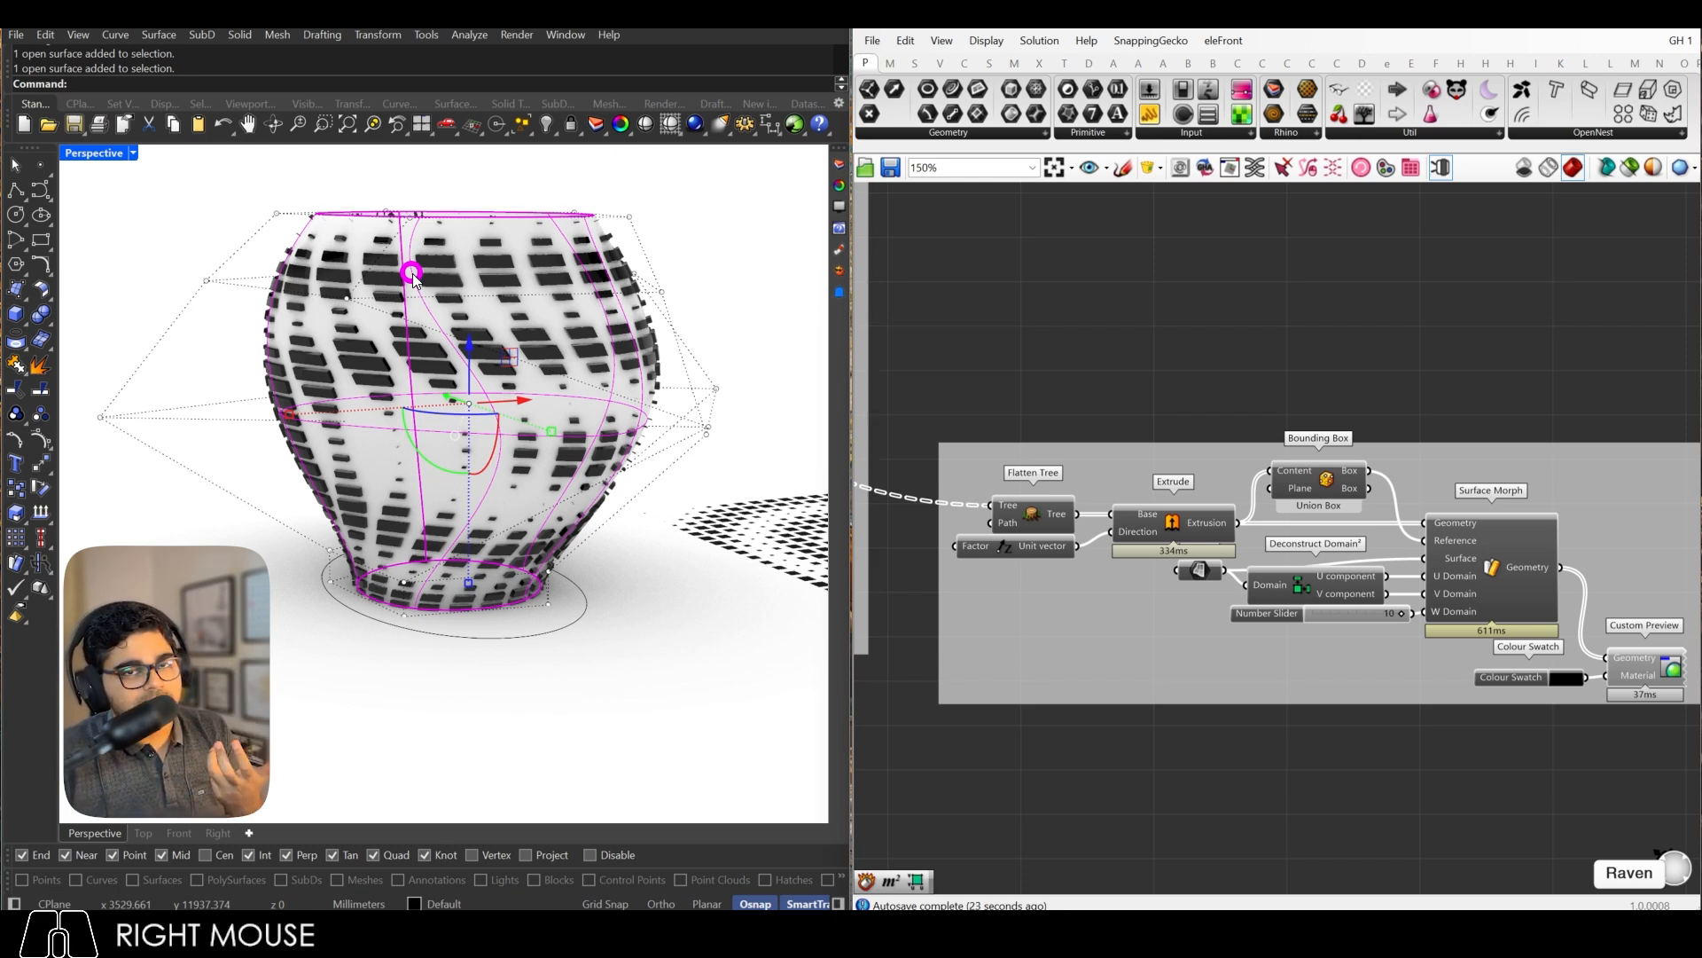
pyautogui.click(662, 710)
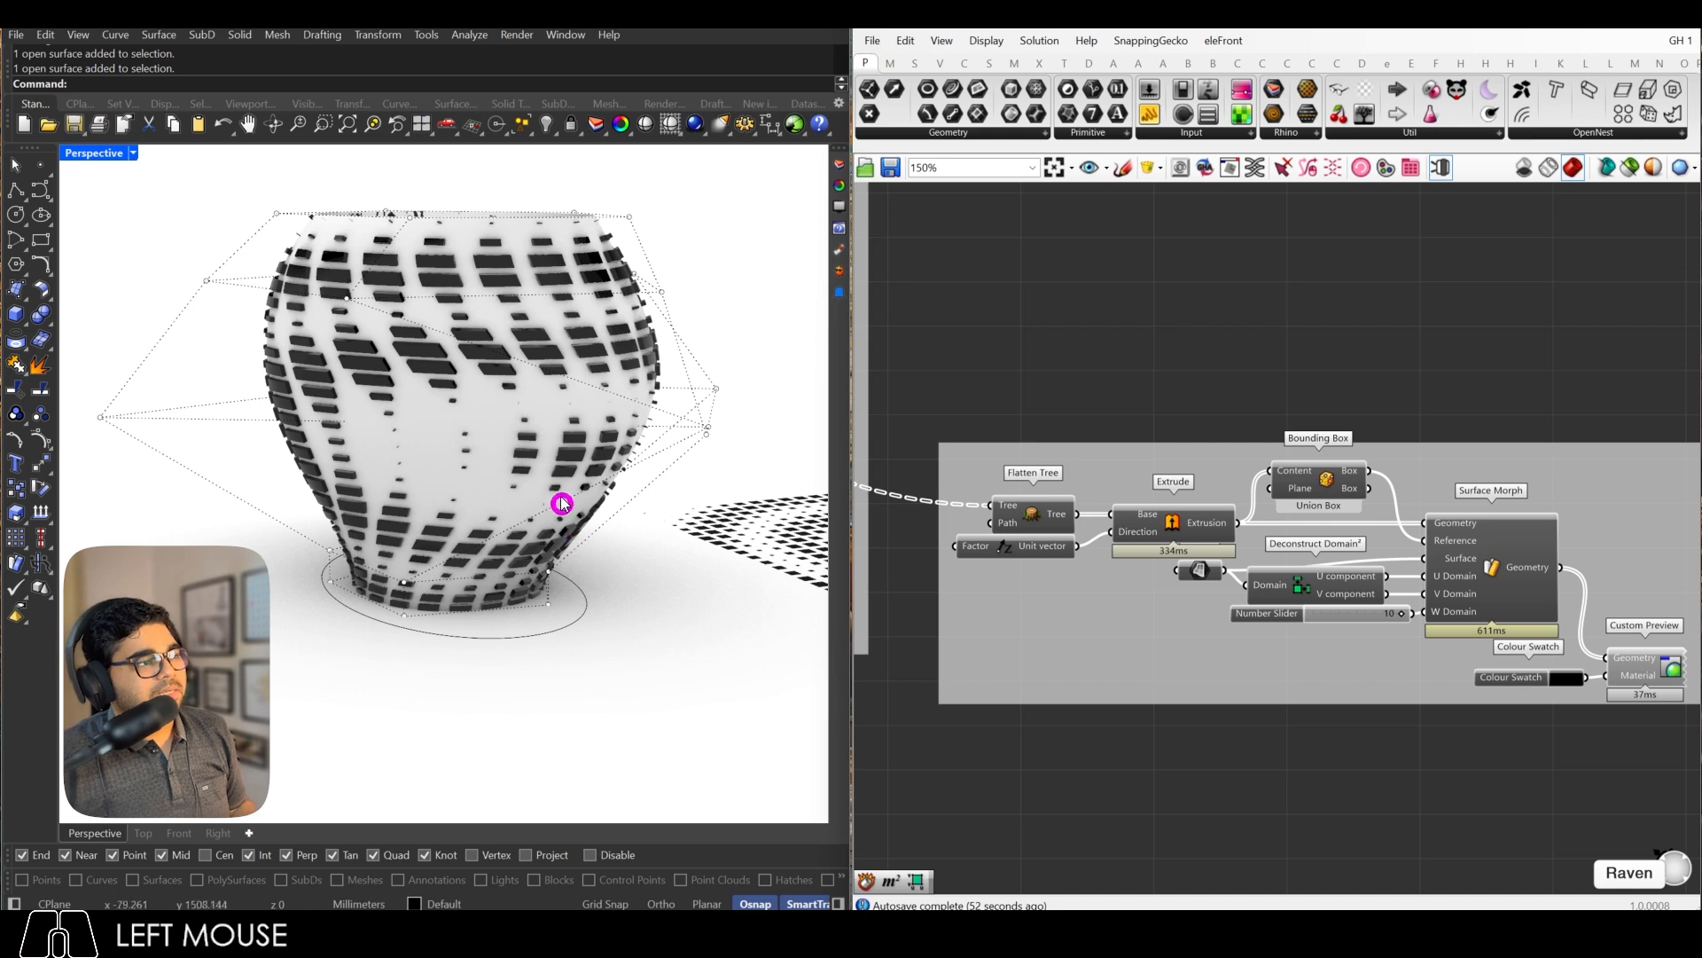
# Step: Draw a roughly semicircular arc with the Arc command on the ground plane in front of the vase and select it
pyautogui.moveTo(565, 470); pyautogui.dragTo(596, 615, button='right')
pyautogui.write('arc')
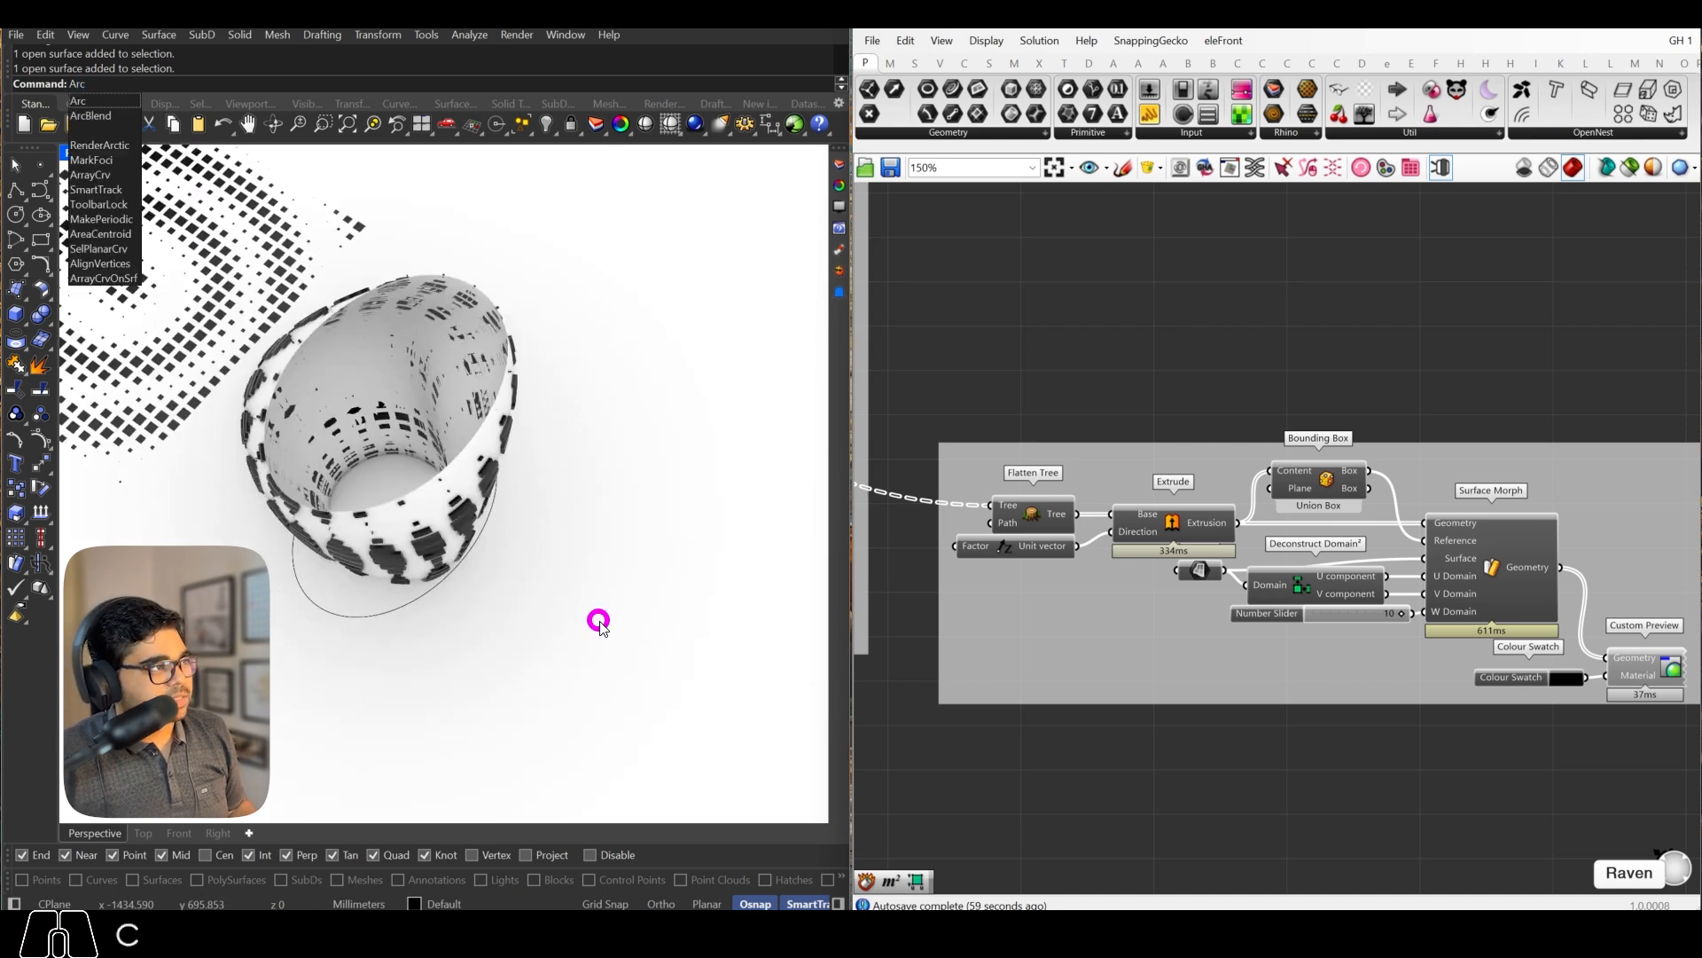
pyautogui.press('Return')
pyautogui.click(557, 630)
pyautogui.keyDown('shift'); pyautogui.click(696, 729); pyautogui.keyUp('shift')
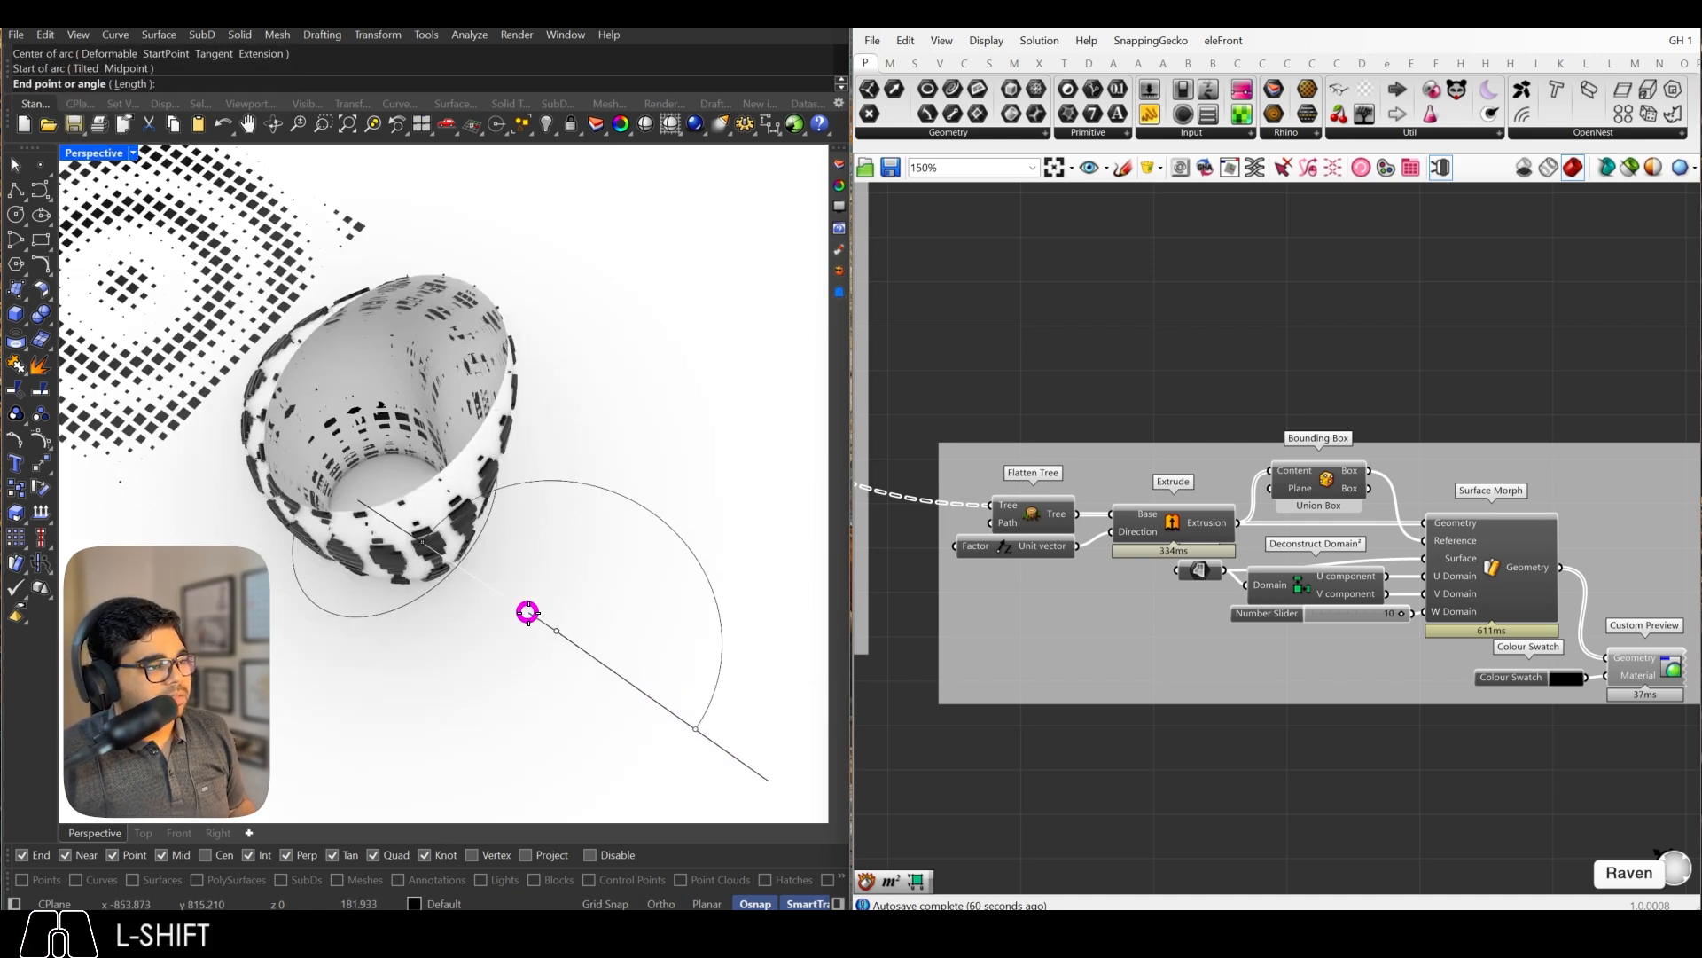
pyautogui.keyDown('shift'); pyautogui.click(522, 610); pyautogui.keyUp('shift')
pyautogui.click(660, 527)
pyautogui.scroll(-4, 586, 449)
pyautogui.moveTo(585, 449); pyautogui.dragTo(497, 388, button='right')
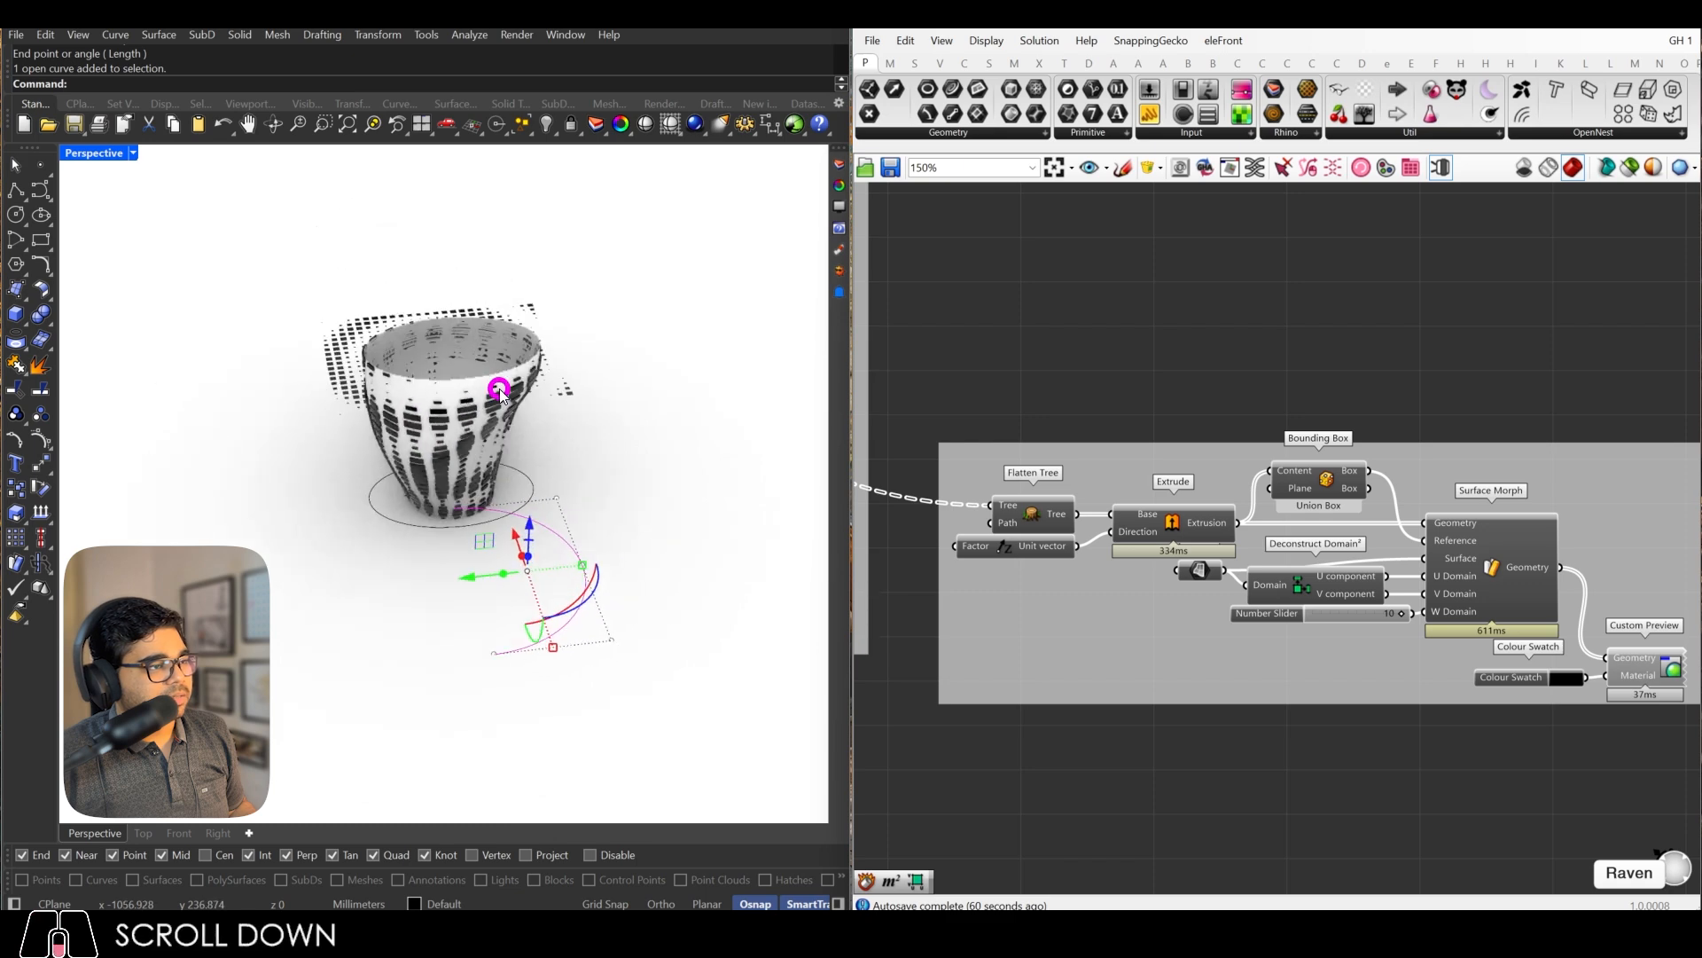
pyautogui.moveTo(529, 587); pyautogui.dragTo(546, 628, button='right')
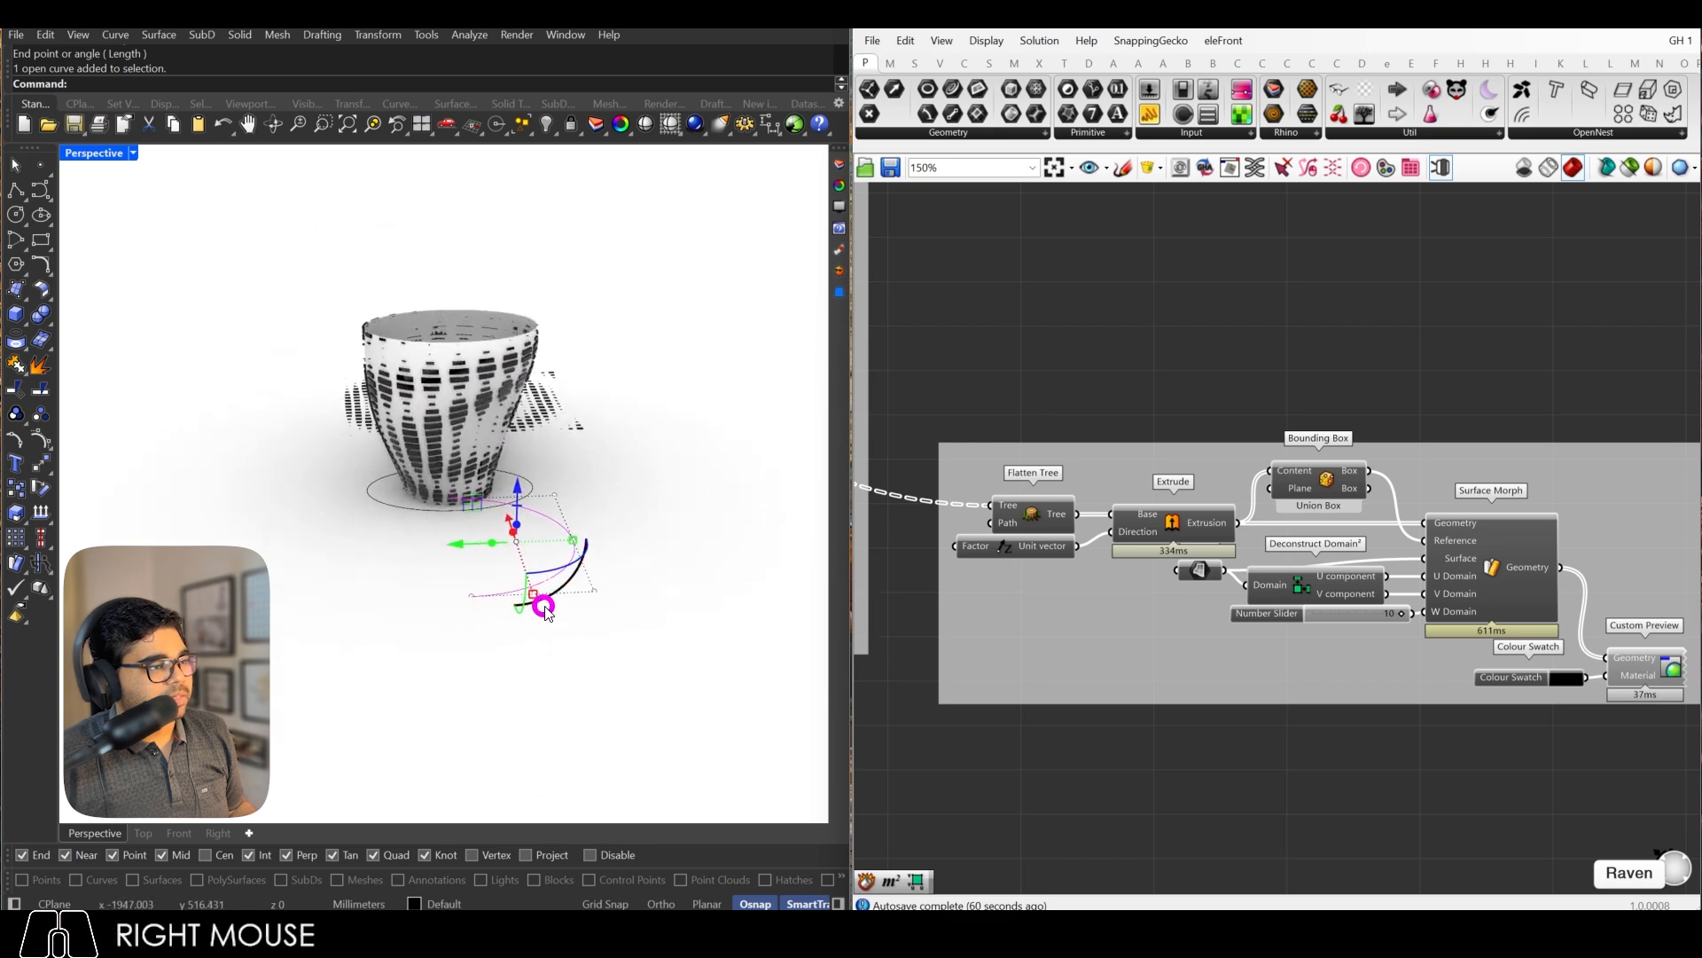
# Step: Rotate the arc with the gumball so it stands upright and move it farther away from the vase
pyautogui.click(543, 606)
pyautogui.press('Return')
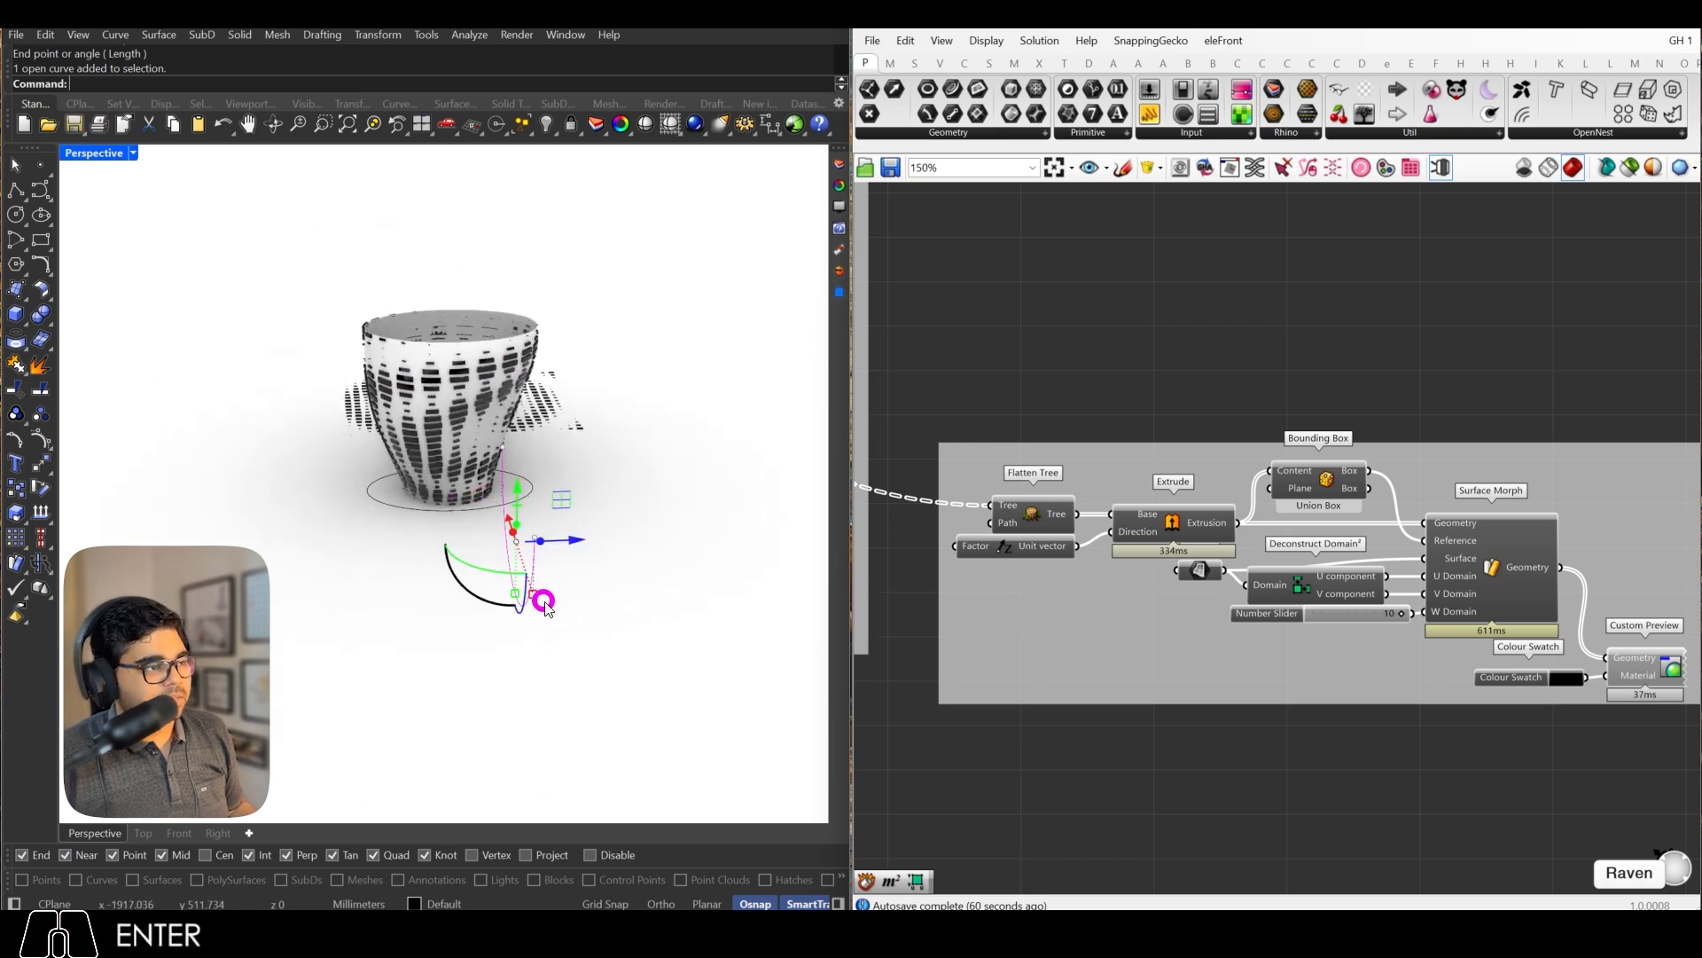
pyautogui.moveTo(540, 600); pyautogui.dragTo(627, 612, button='right')
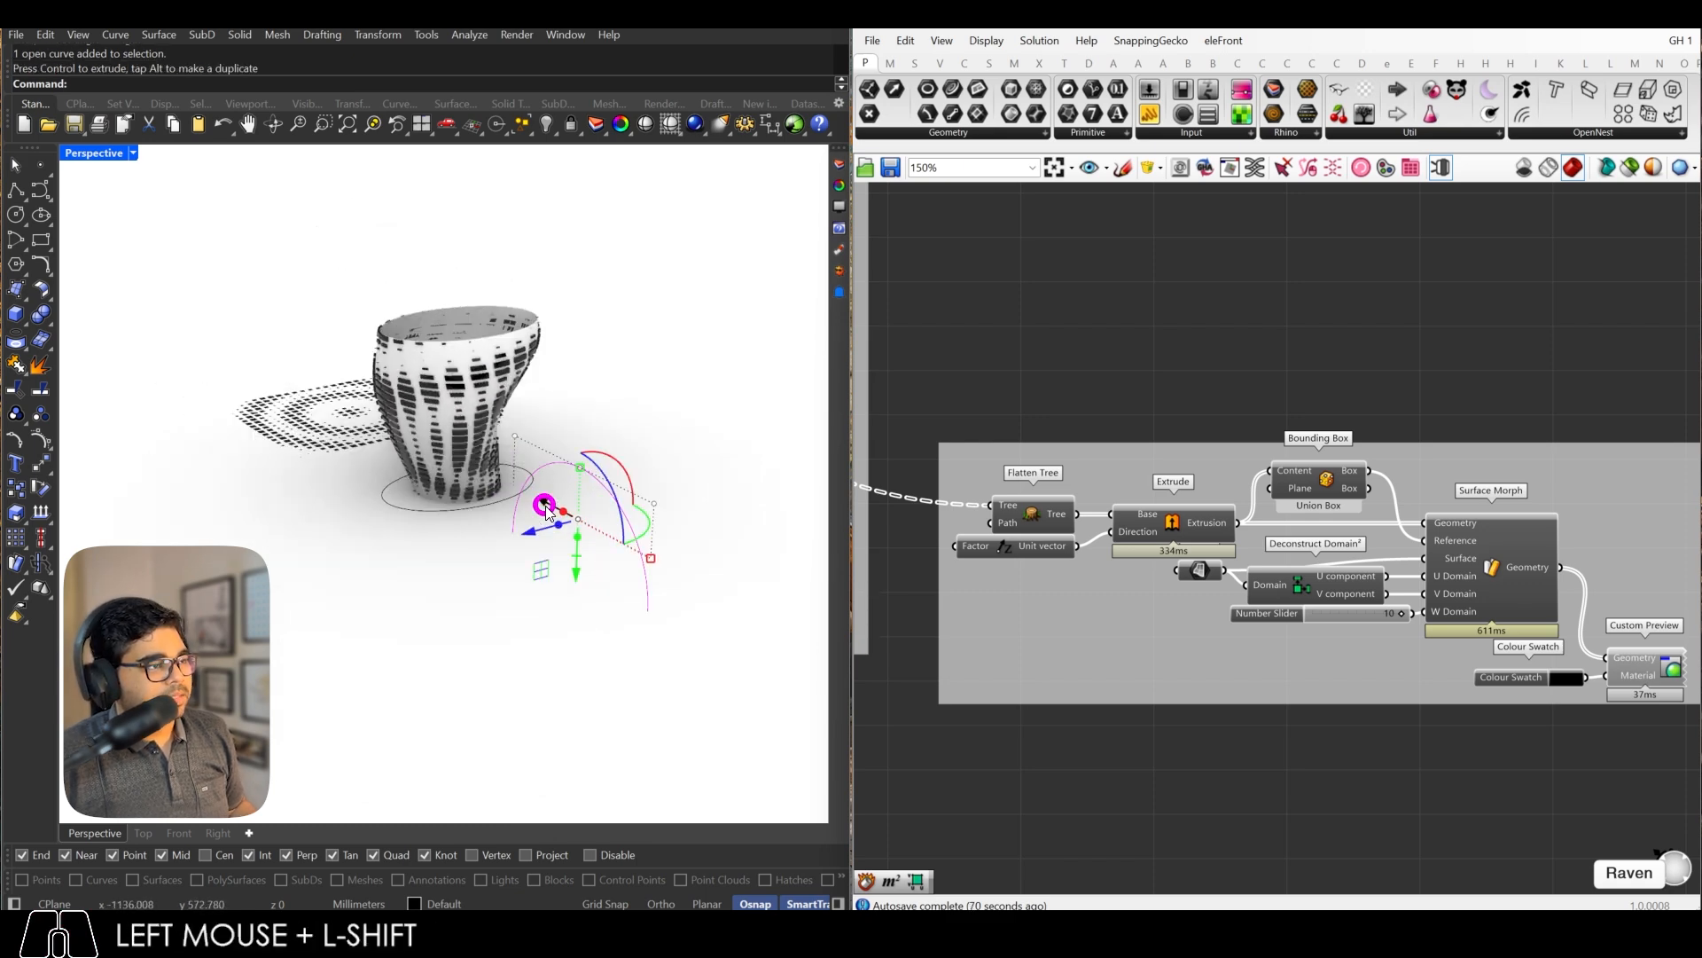
pyautogui.keyDown('shift'); pyautogui.moveTo(545, 505); pyautogui.dragTo(616, 514); pyautogui.keyUp('shift')
pyautogui.scroll(-2, 615, 514)
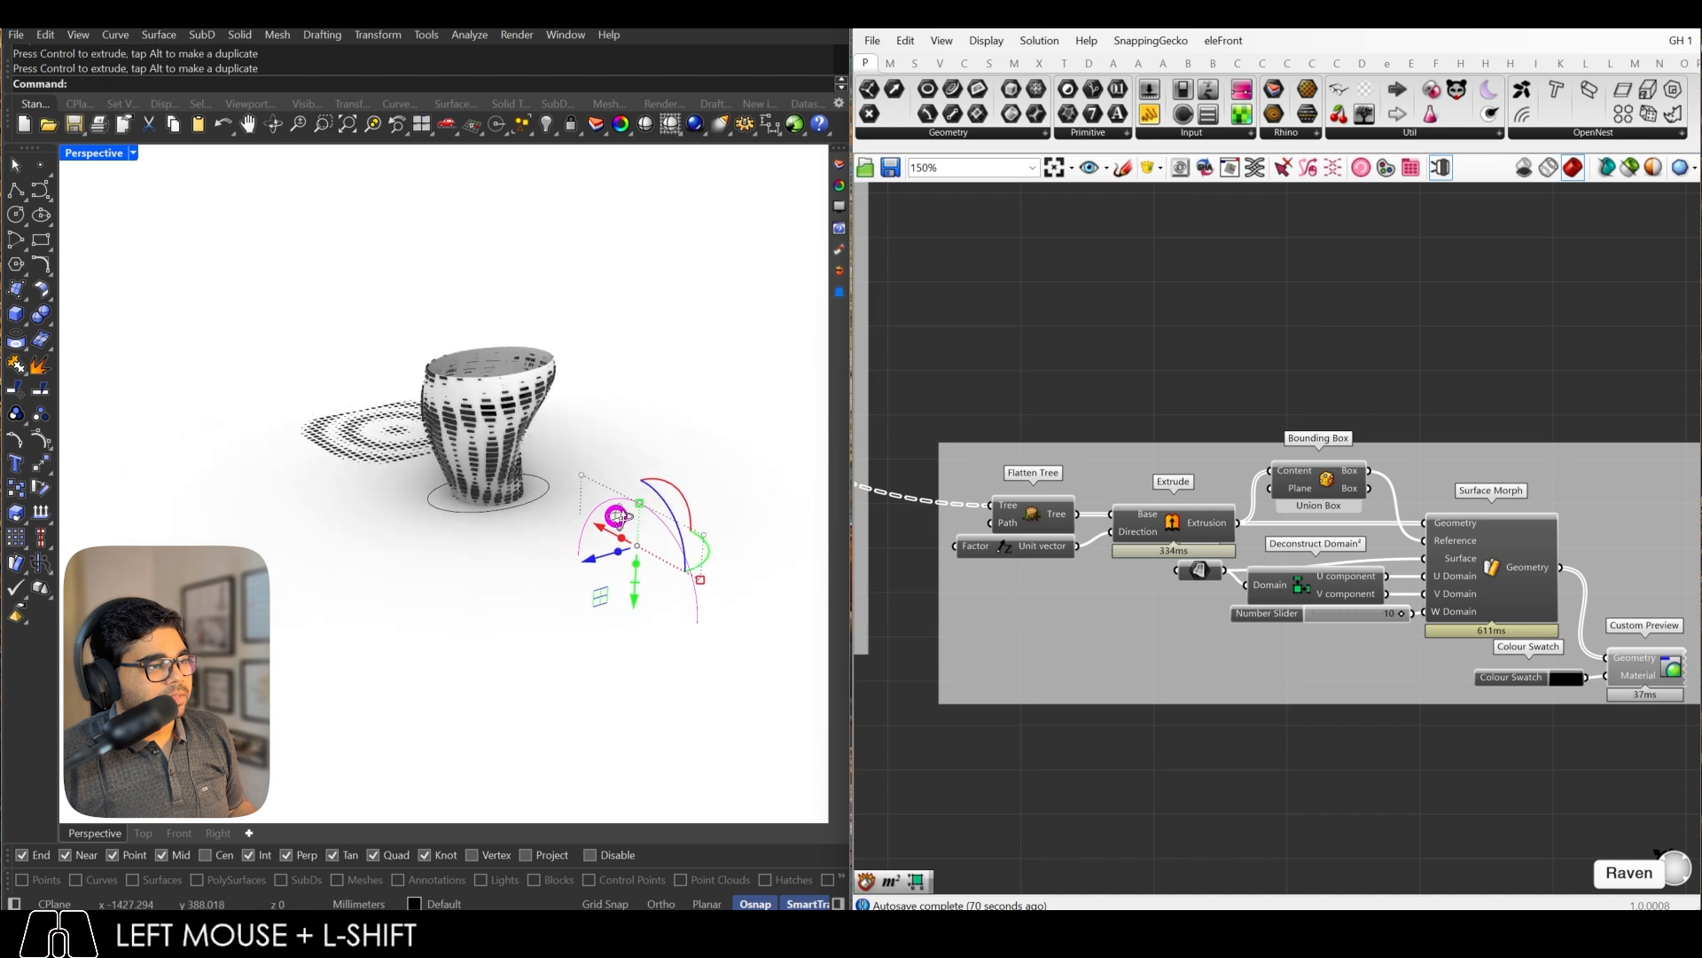
pyautogui.moveTo(615, 514); pyautogui.dragTo(750, 496, button='right')
pyautogui.scroll(5, 750, 495)
pyautogui.click(784, 493)
pyautogui.click(785, 493)
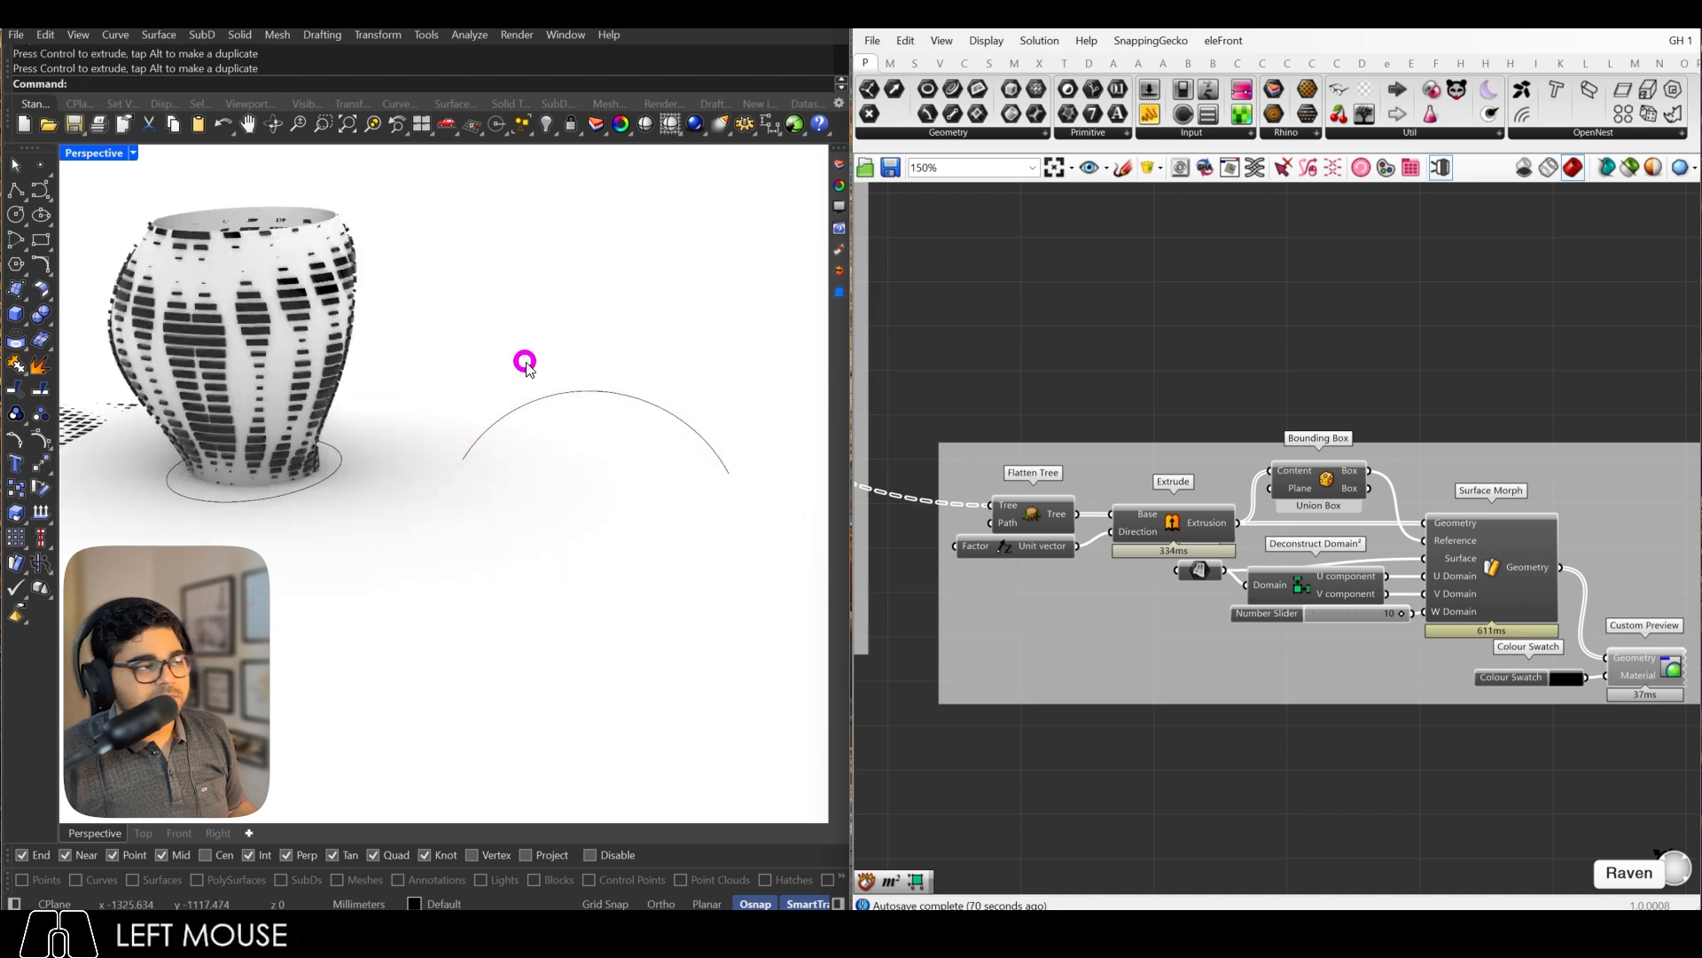
# Step: Set the Perspective viewport's display mode to Wireframe
pyautogui.click(135, 154)
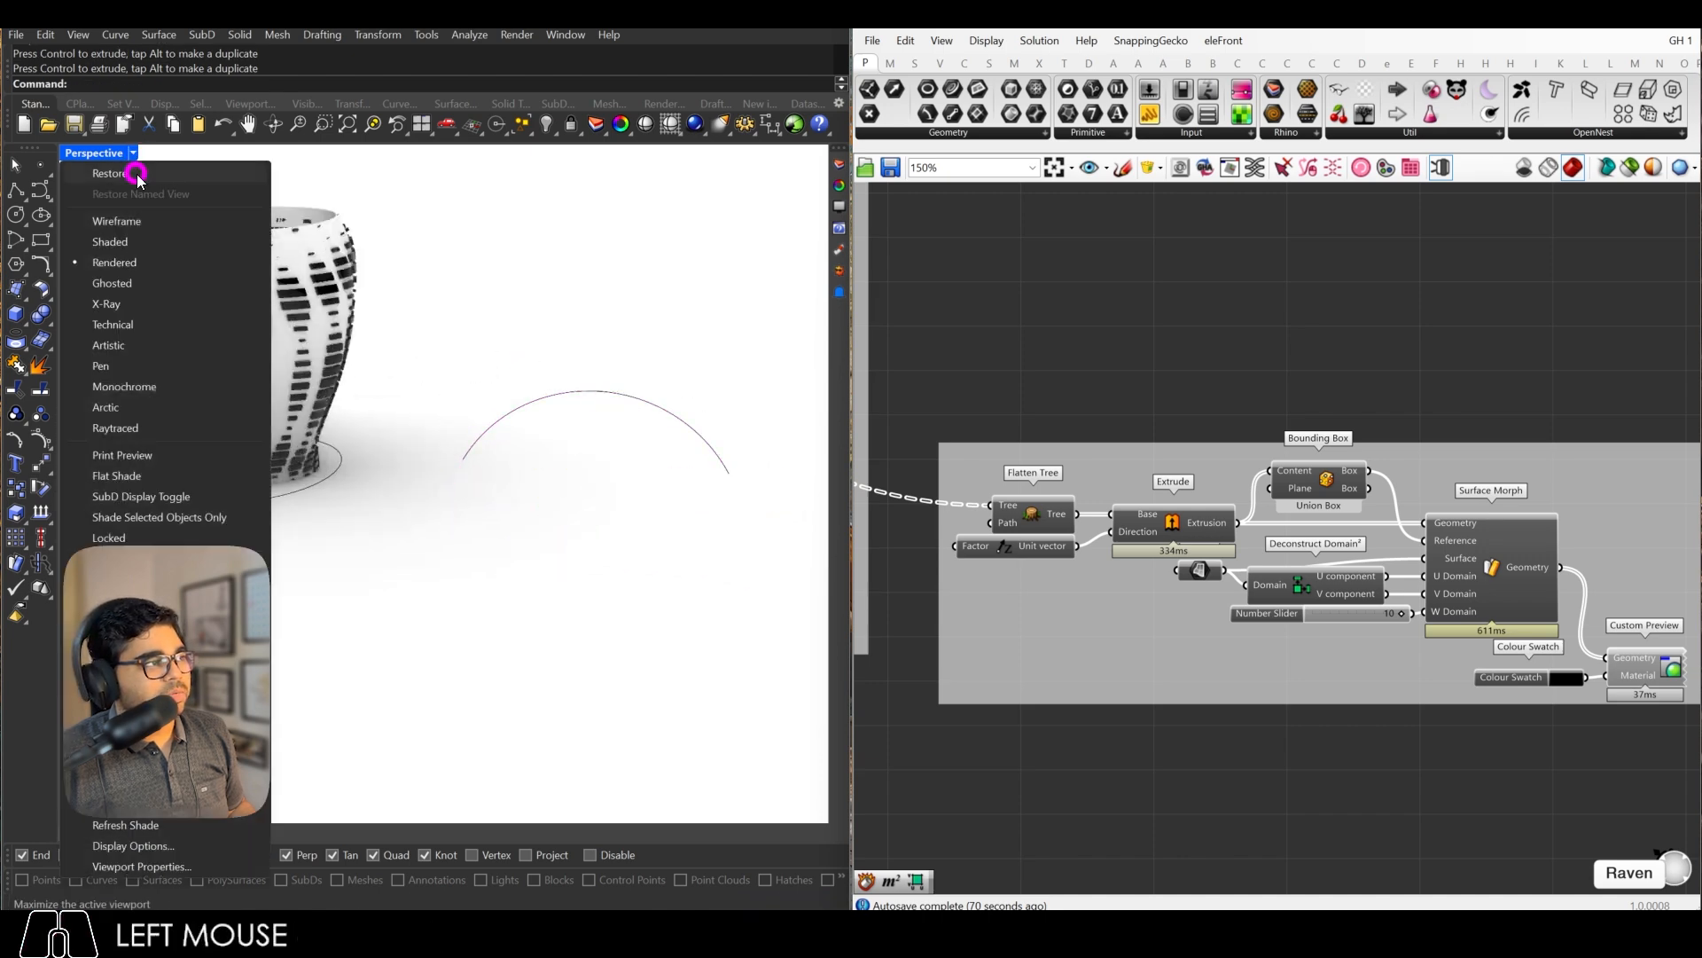
pyautogui.click(137, 233)
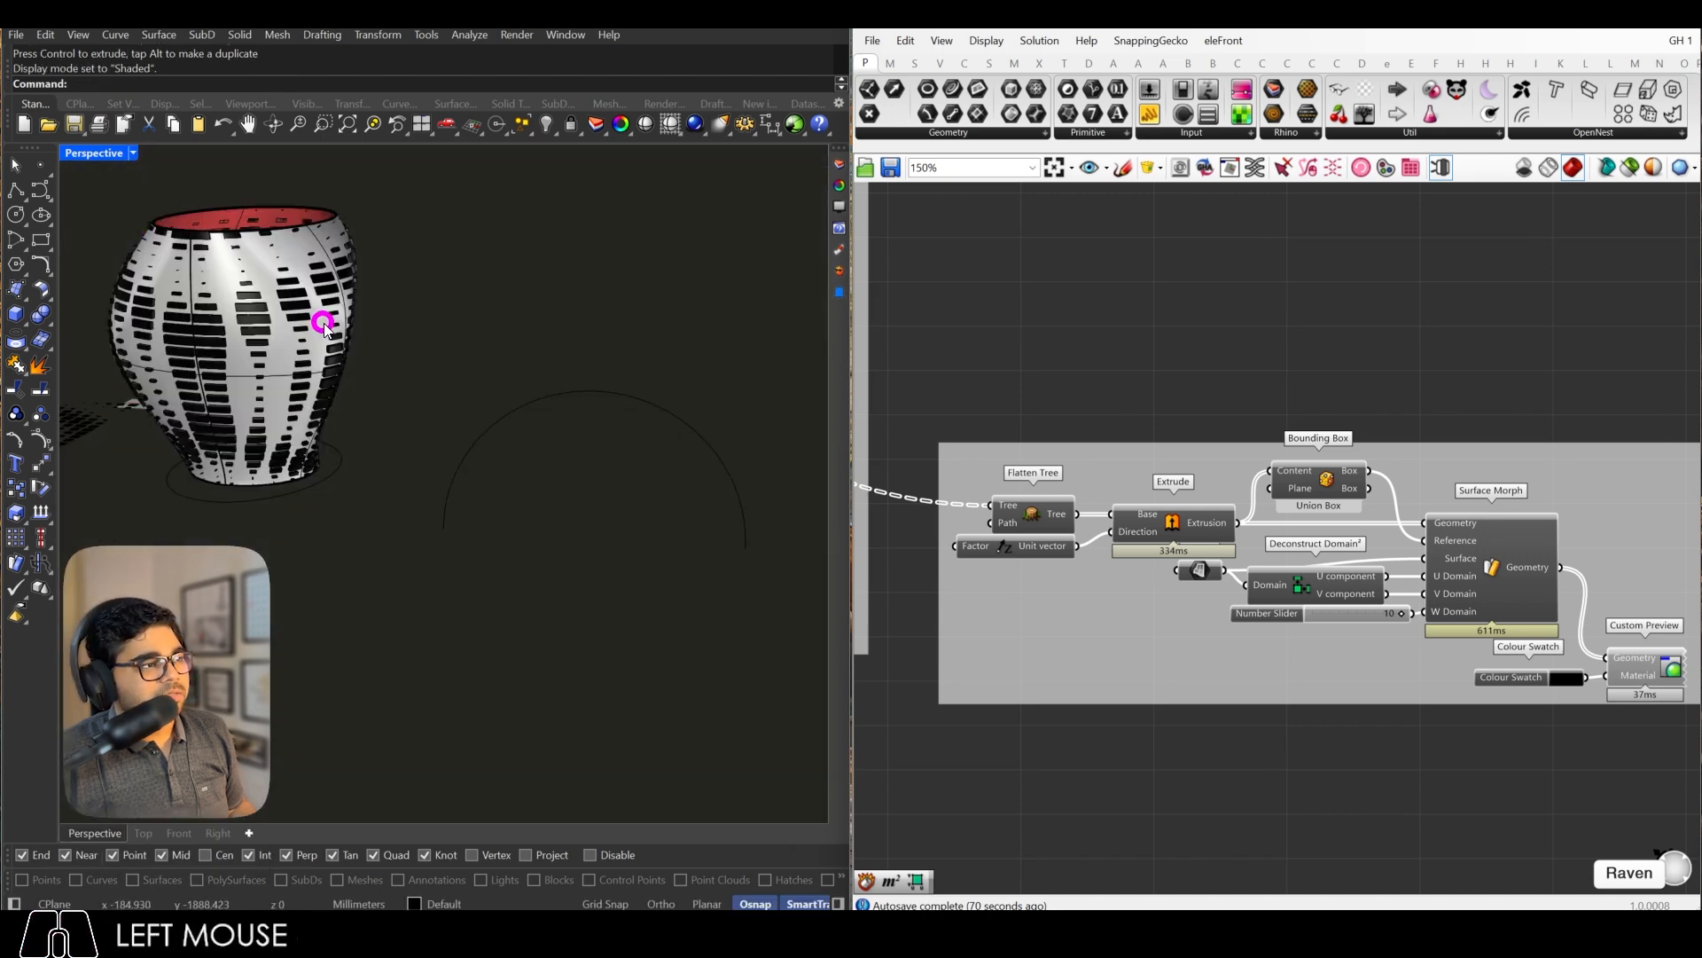
pyautogui.click(134, 154)
pyautogui.click(138, 218)
# Step: Rebuild the upright arc with a point count of 8 and degree 3, deleting the input curve
pyautogui.click(607, 406)
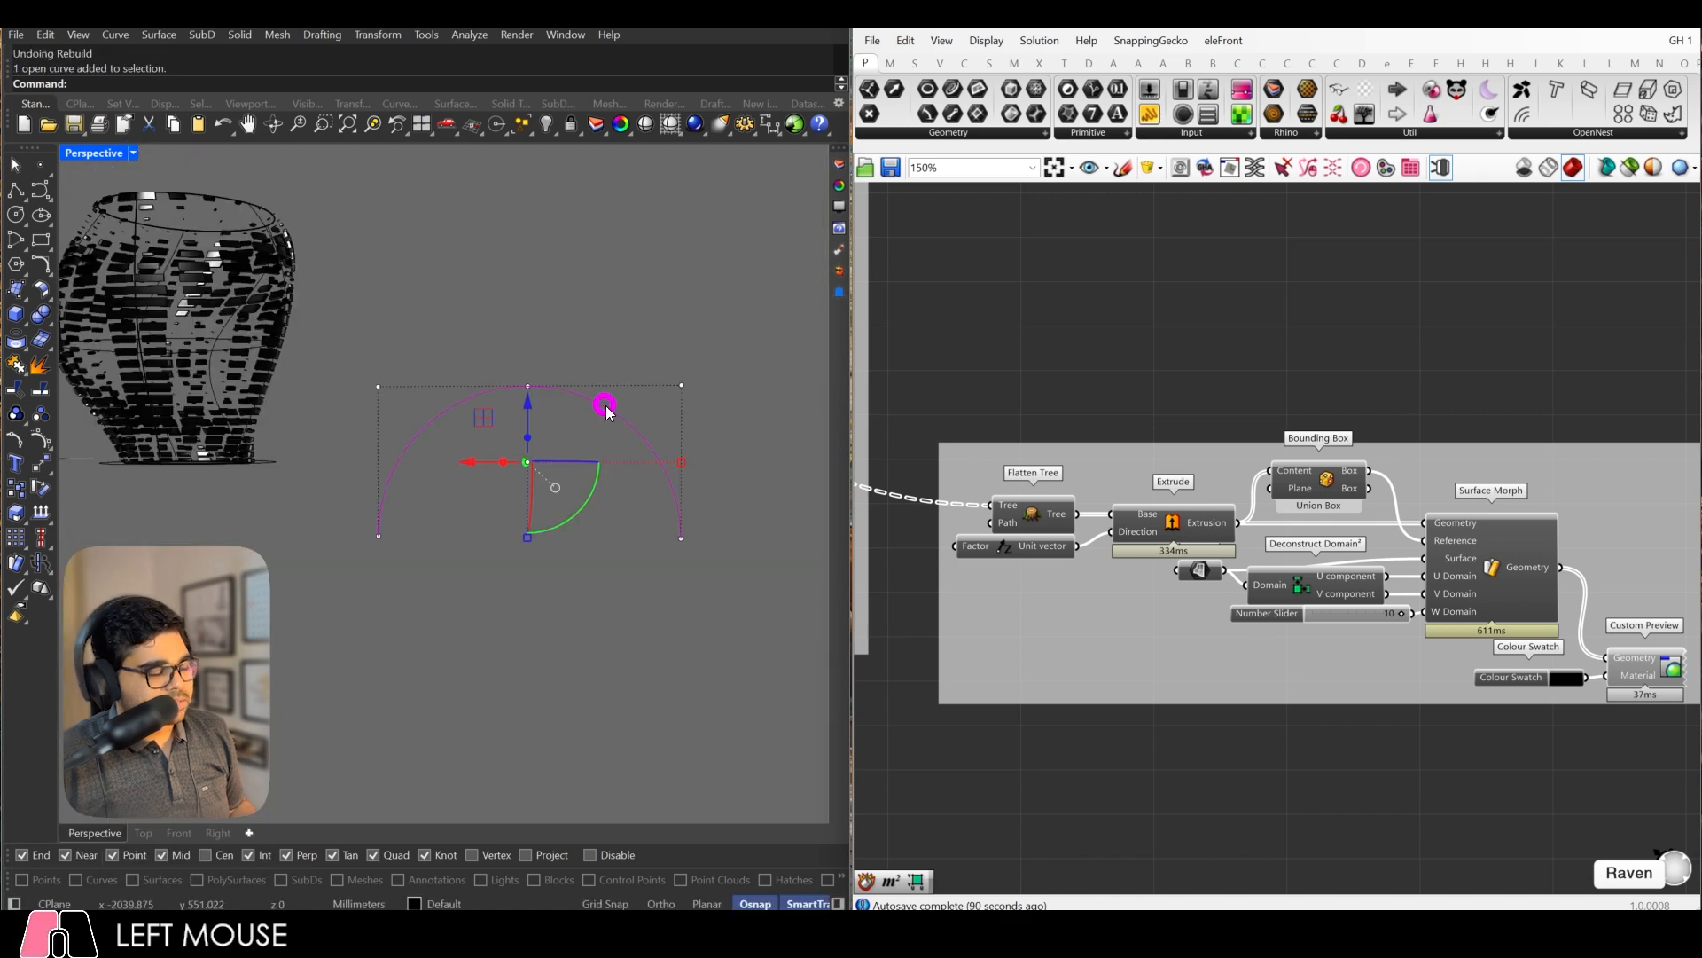
pyautogui.write('Re')
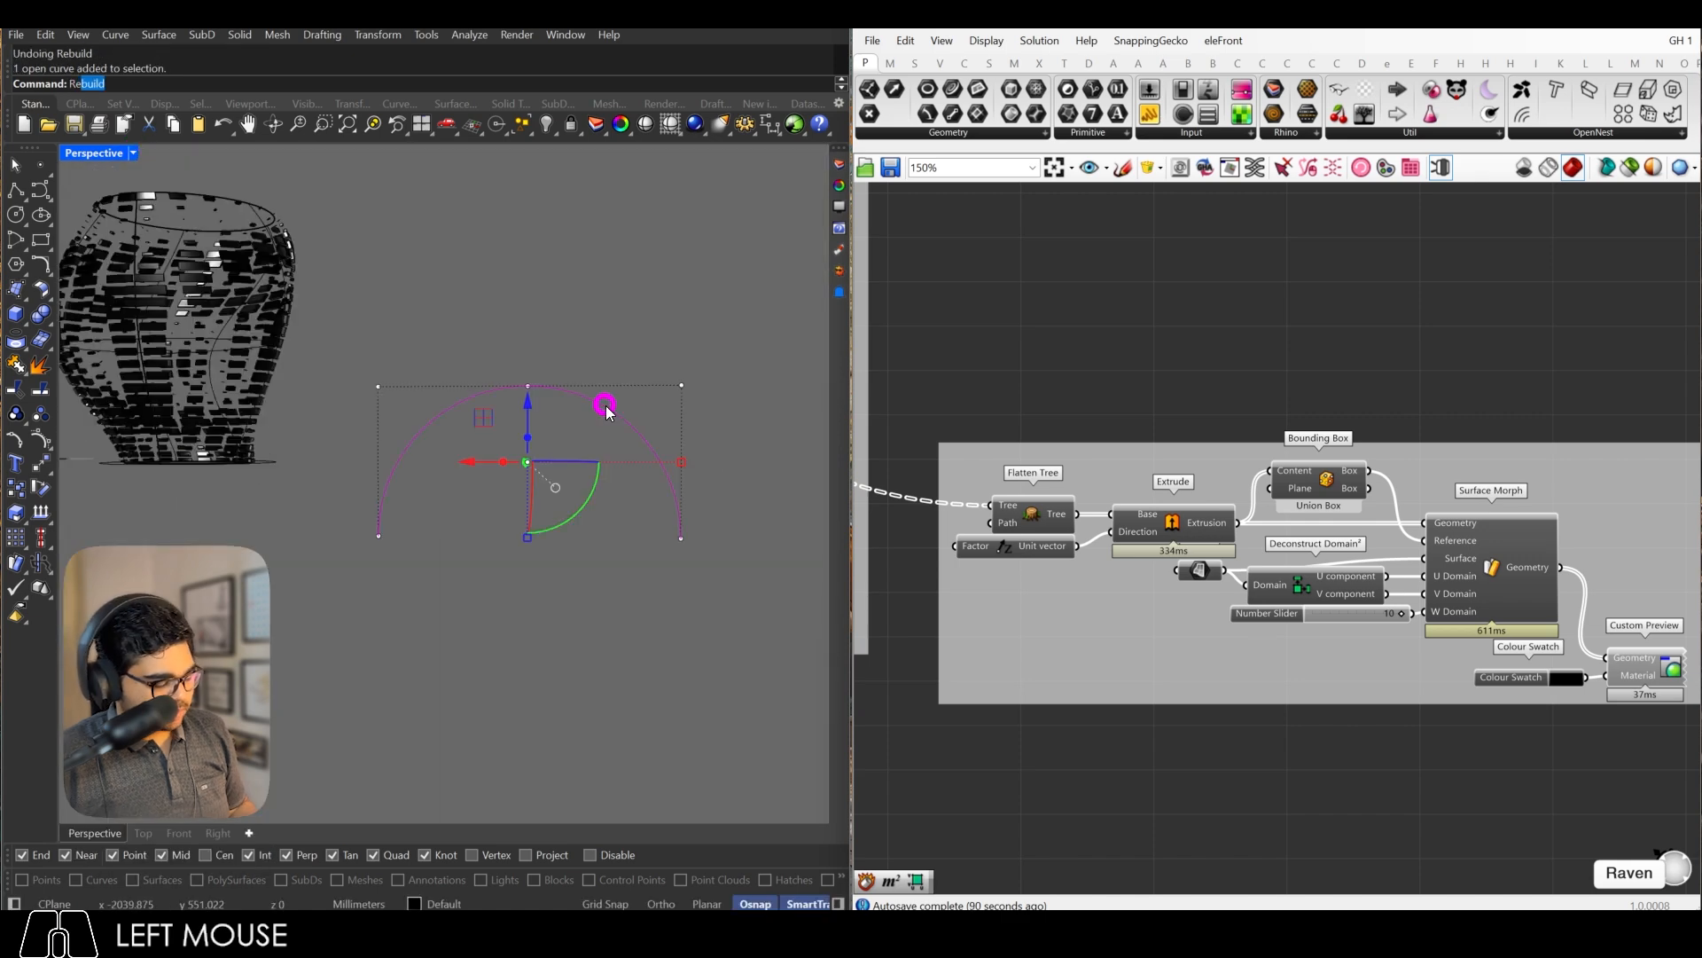
pyautogui.press('space')
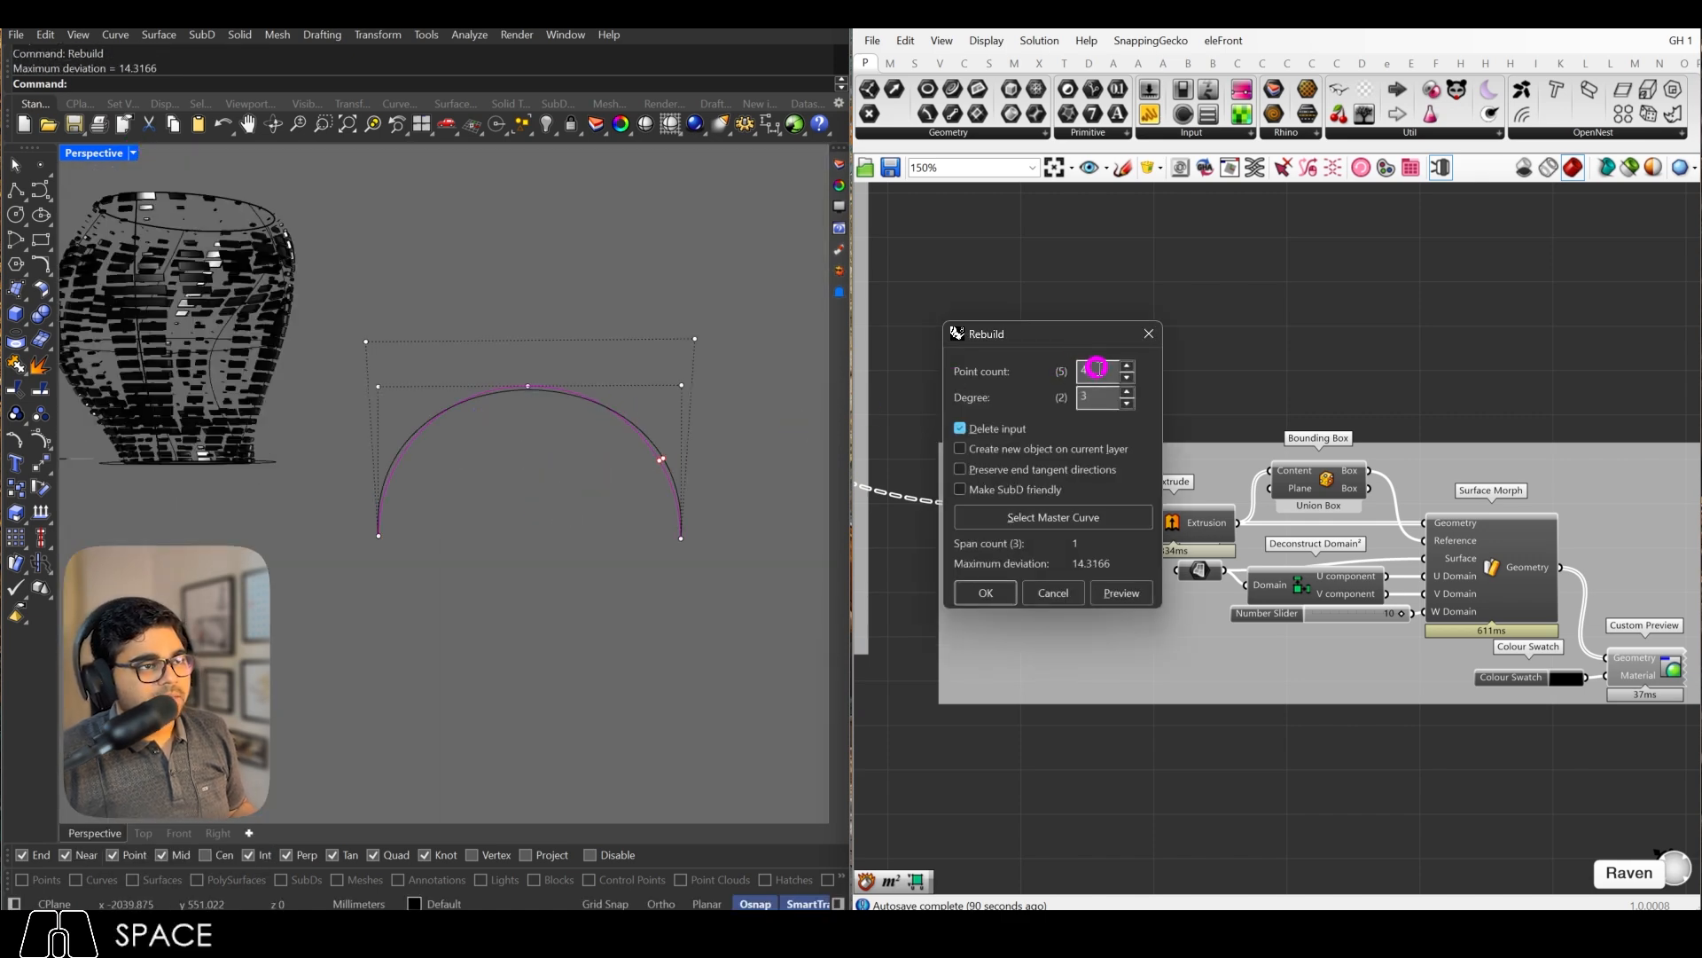
pyautogui.moveTo(1097, 368); pyautogui.dragTo(1074, 373)
pyautogui.write('8')
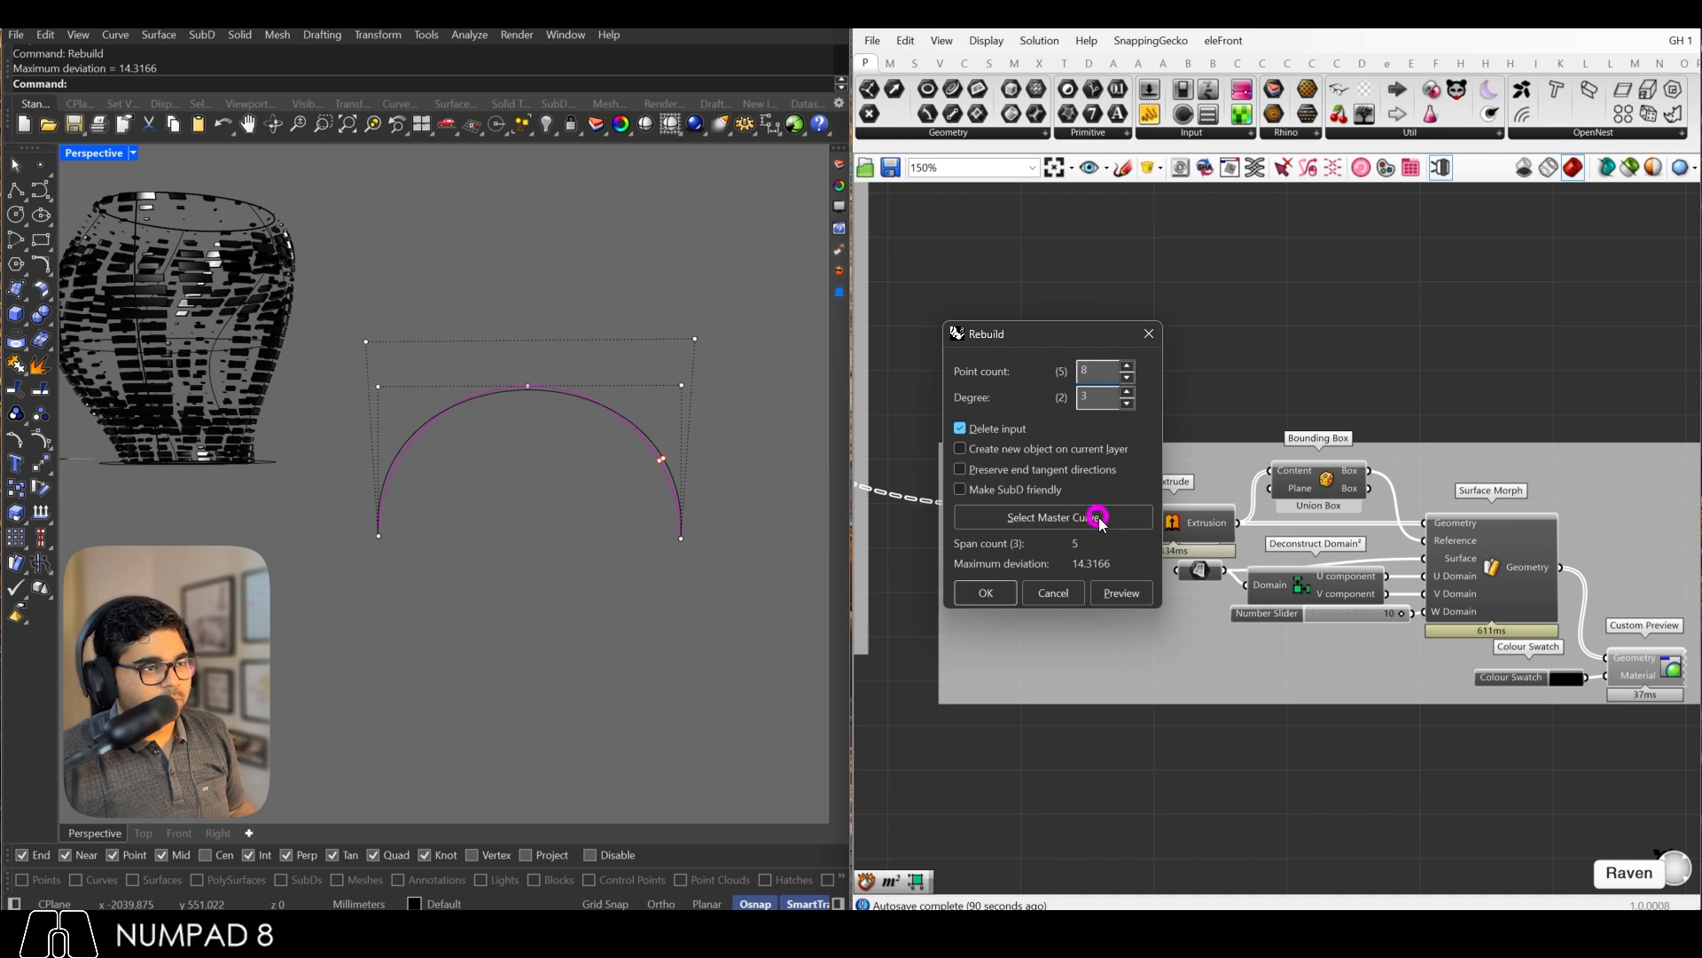
pyautogui.click(991, 591)
pyautogui.click(449, 524)
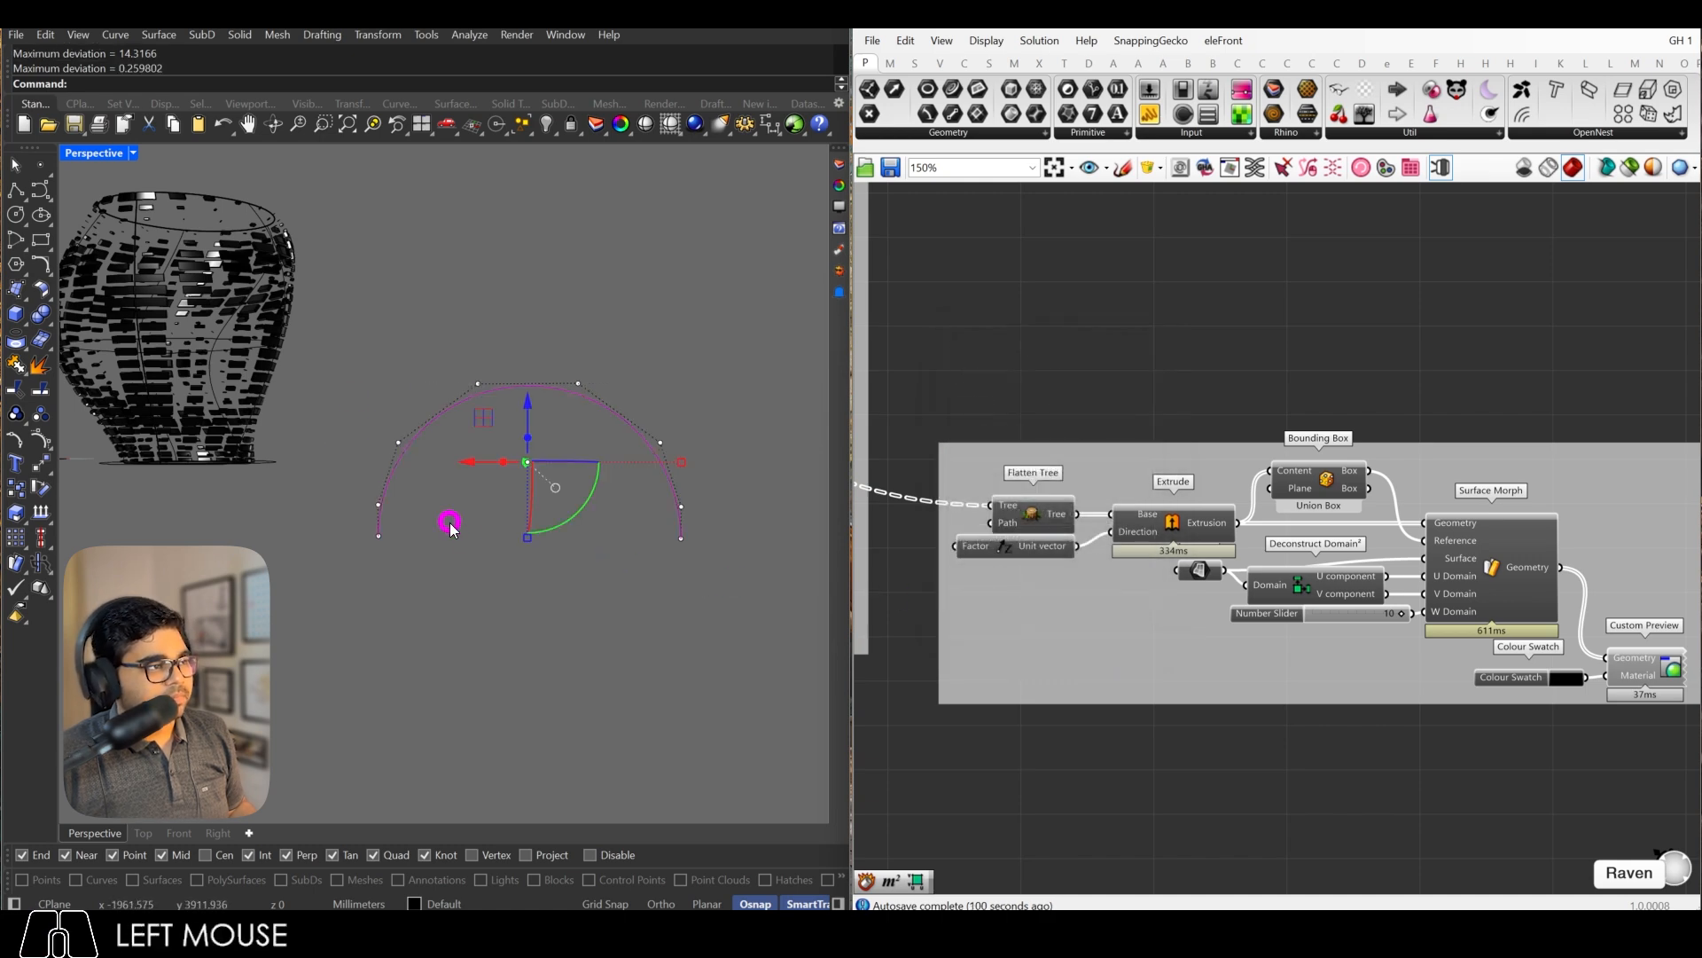
# Step: Scale the arch's two widest upper side control points outward and raise its two topmost control points
pyautogui.hotkey('ctrl', 'z')
pyautogui.click(365, 409)
pyautogui.click(425, 418)
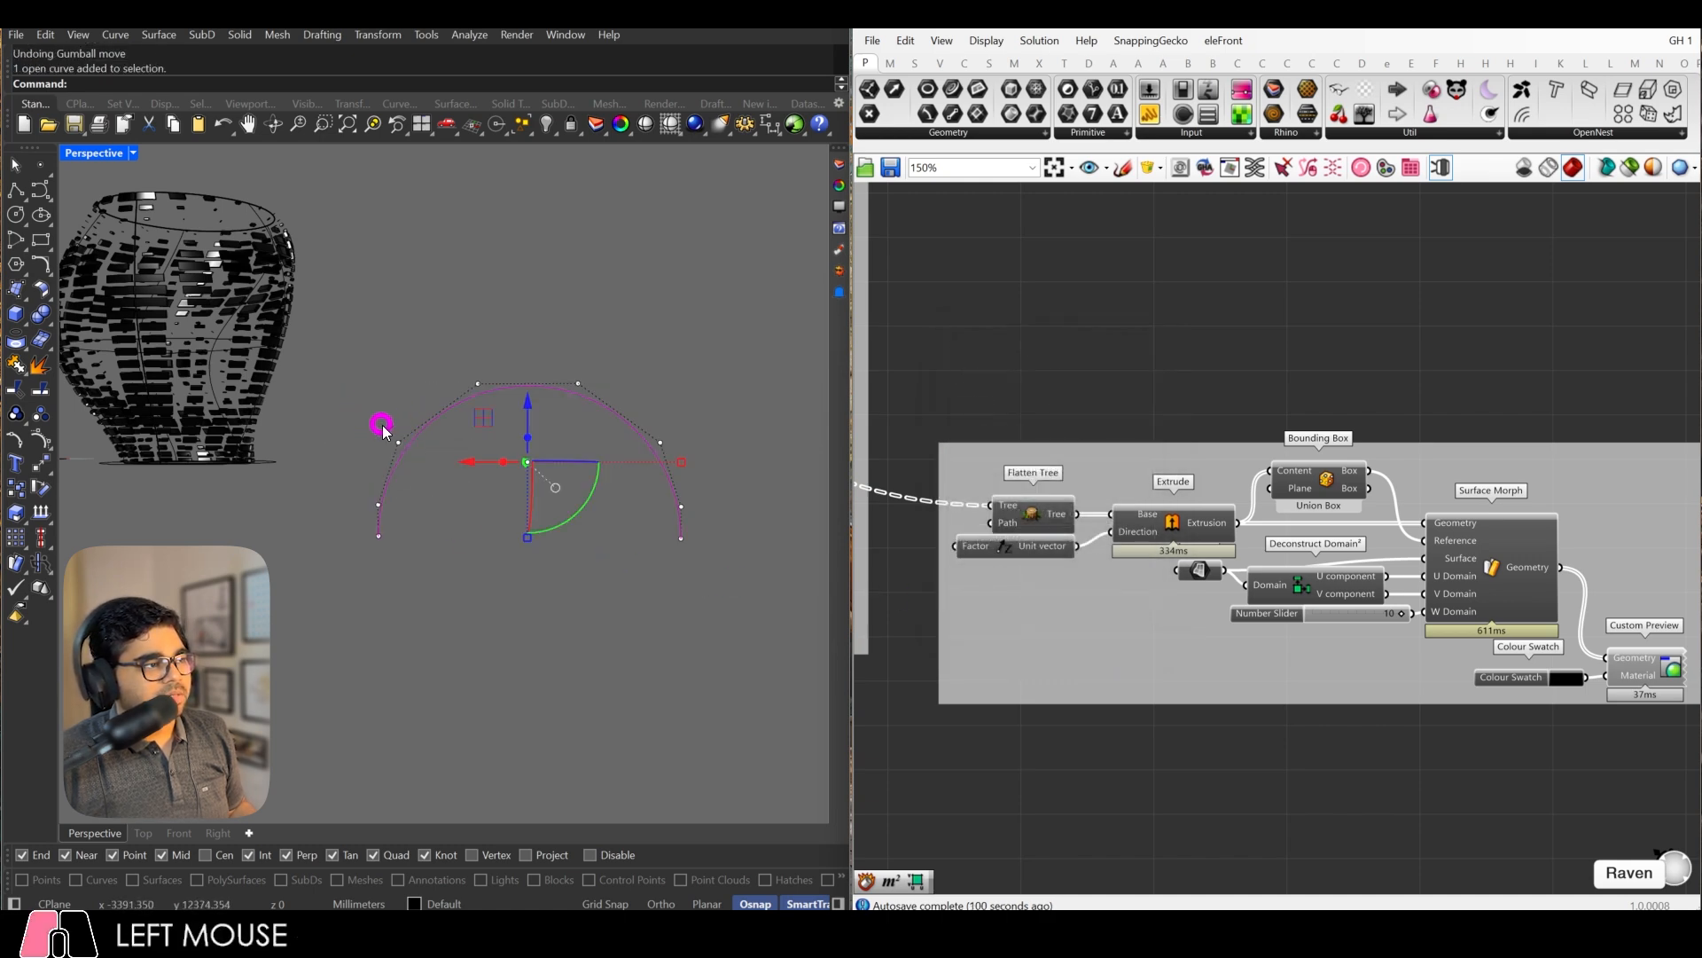
pyautogui.moveTo(382, 426); pyautogui.dragTo(726, 446)
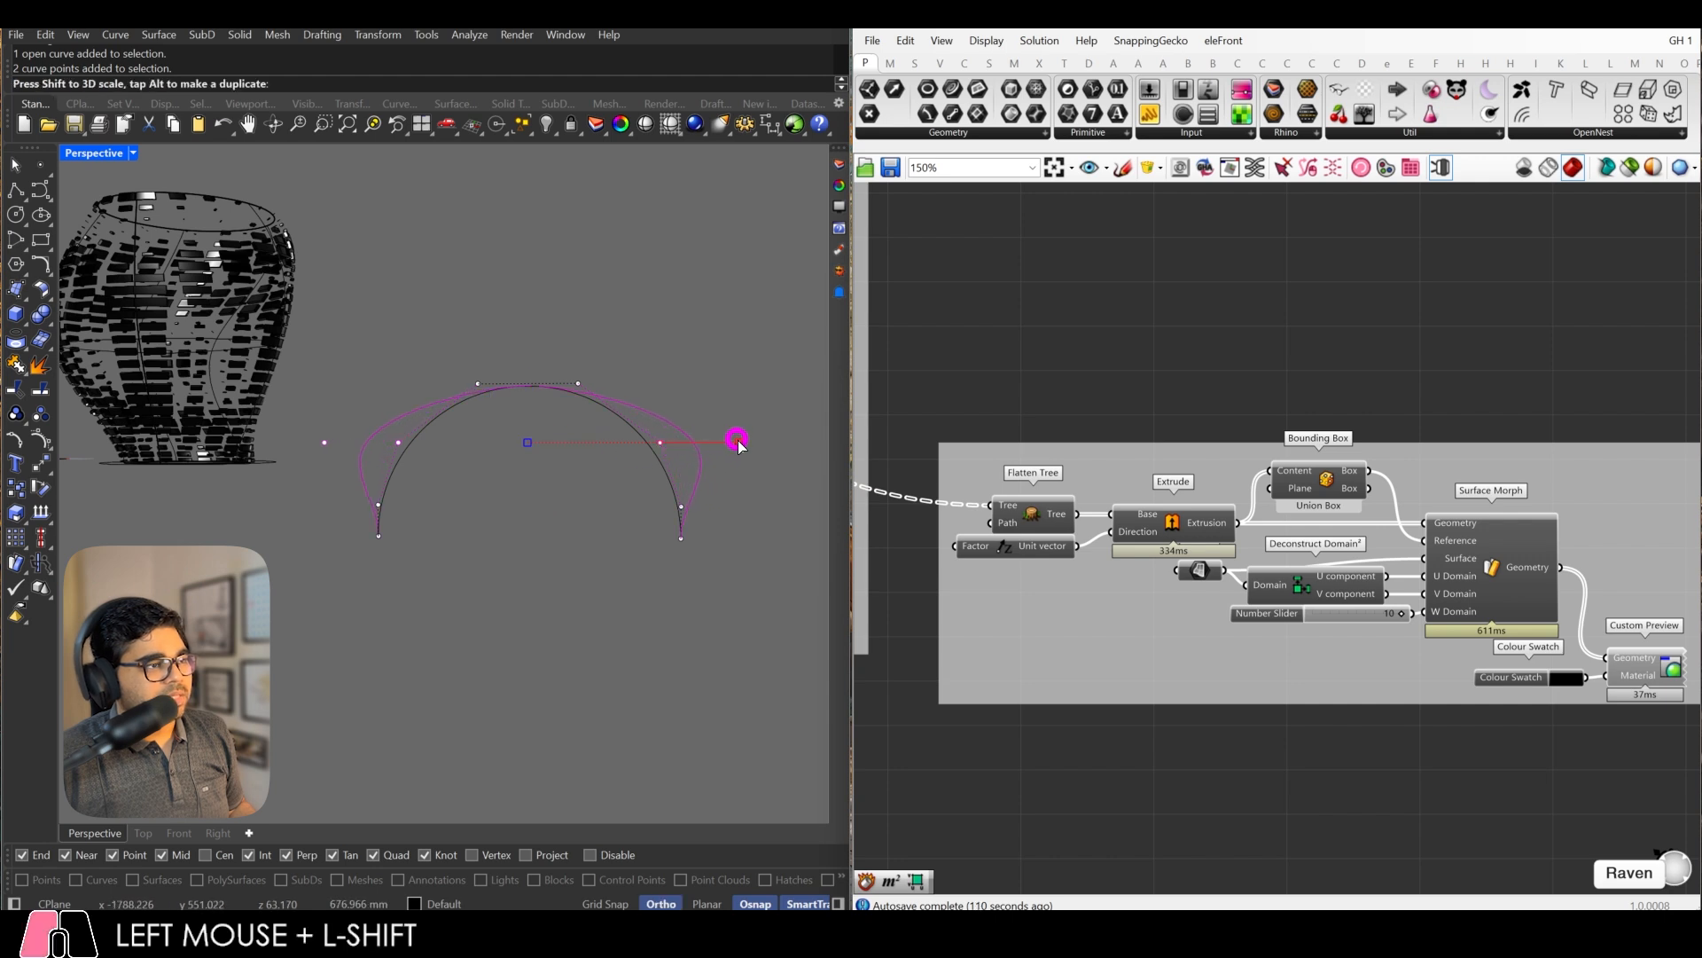
pyautogui.moveTo(457, 359); pyautogui.dragTo(532, 299)
# Step: Scale the four lowest control points of the arch inward to narrow its base
pyautogui.click(336, 495)
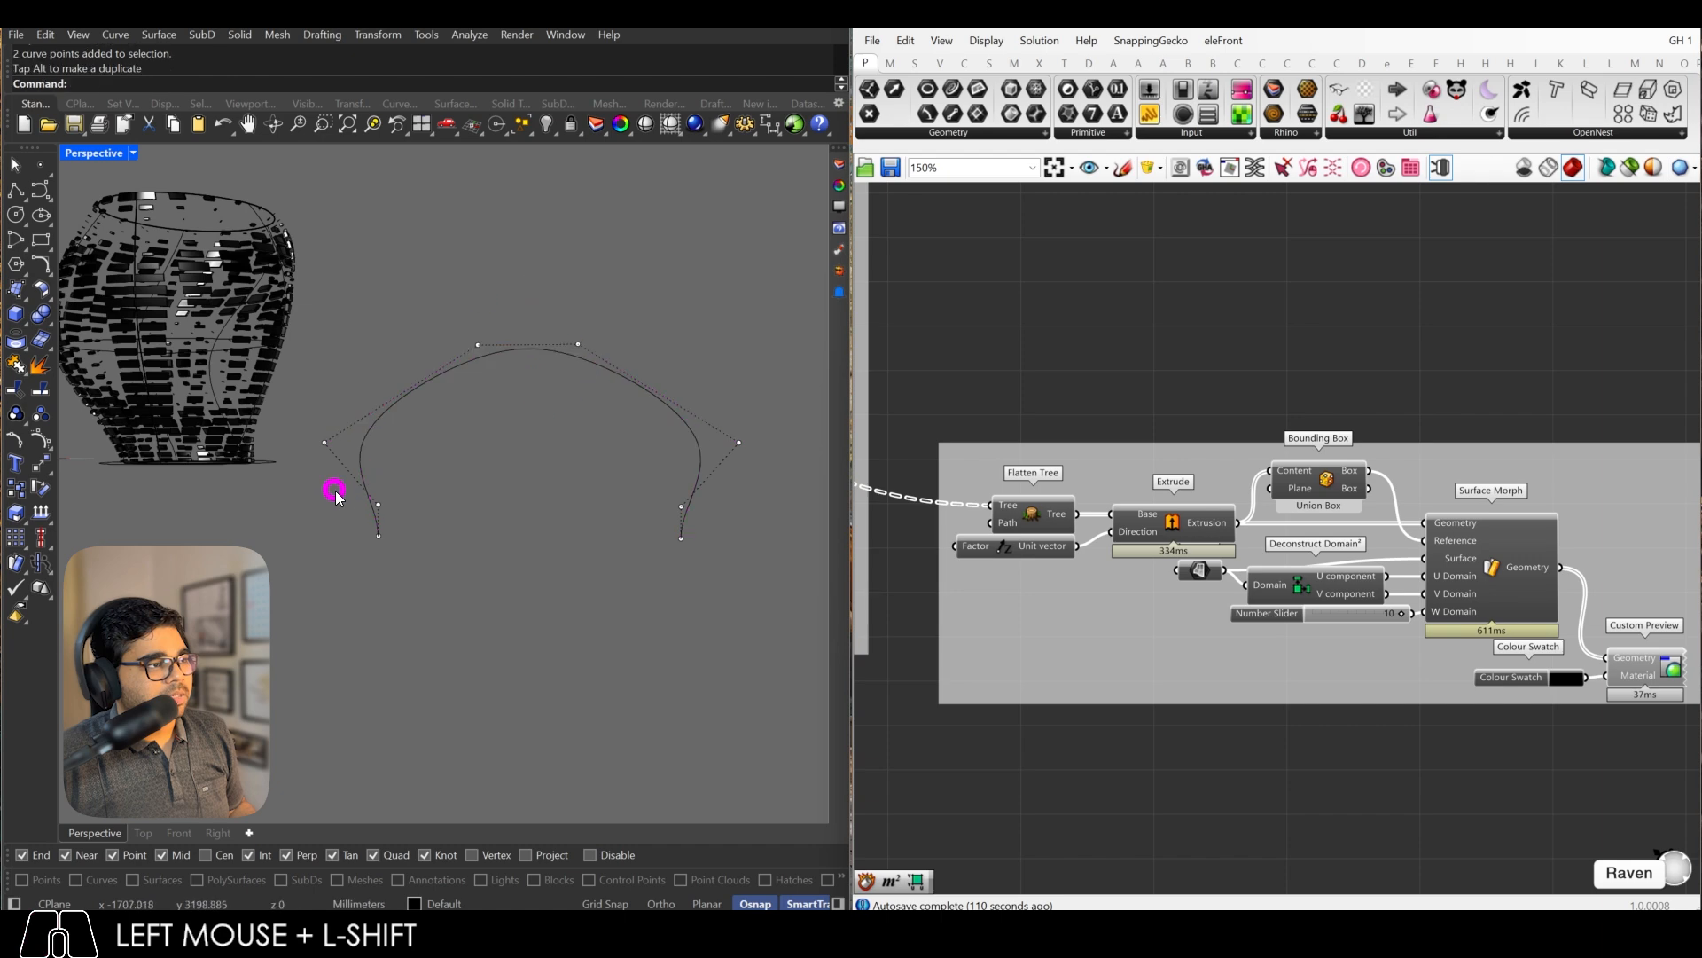
pyautogui.keyDown('shift'); pyautogui.moveTo(741, 565); pyautogui.dragTo(743, 565); pyautogui.keyUp('shift')
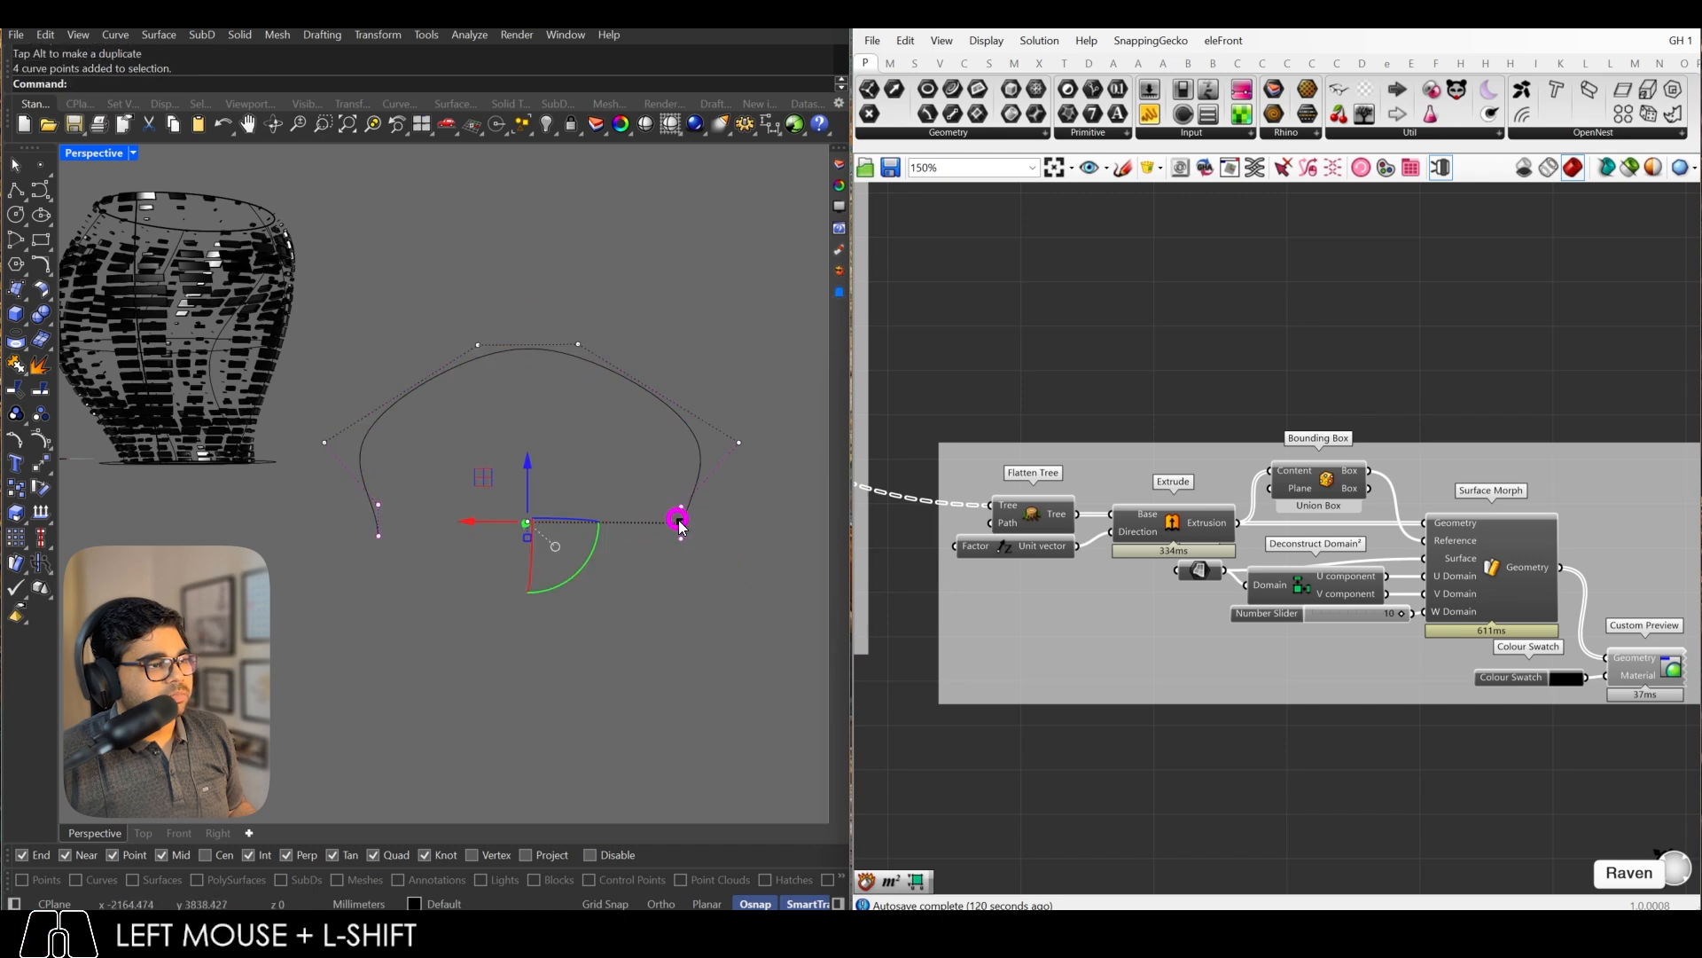
pyautogui.keyDown('shift'); pyautogui.moveTo(681, 524); pyautogui.dragTo(617, 529); pyautogui.keyUp('shift')
pyautogui.moveTo(617, 529); pyautogui.dragTo(623, 592, button='right')
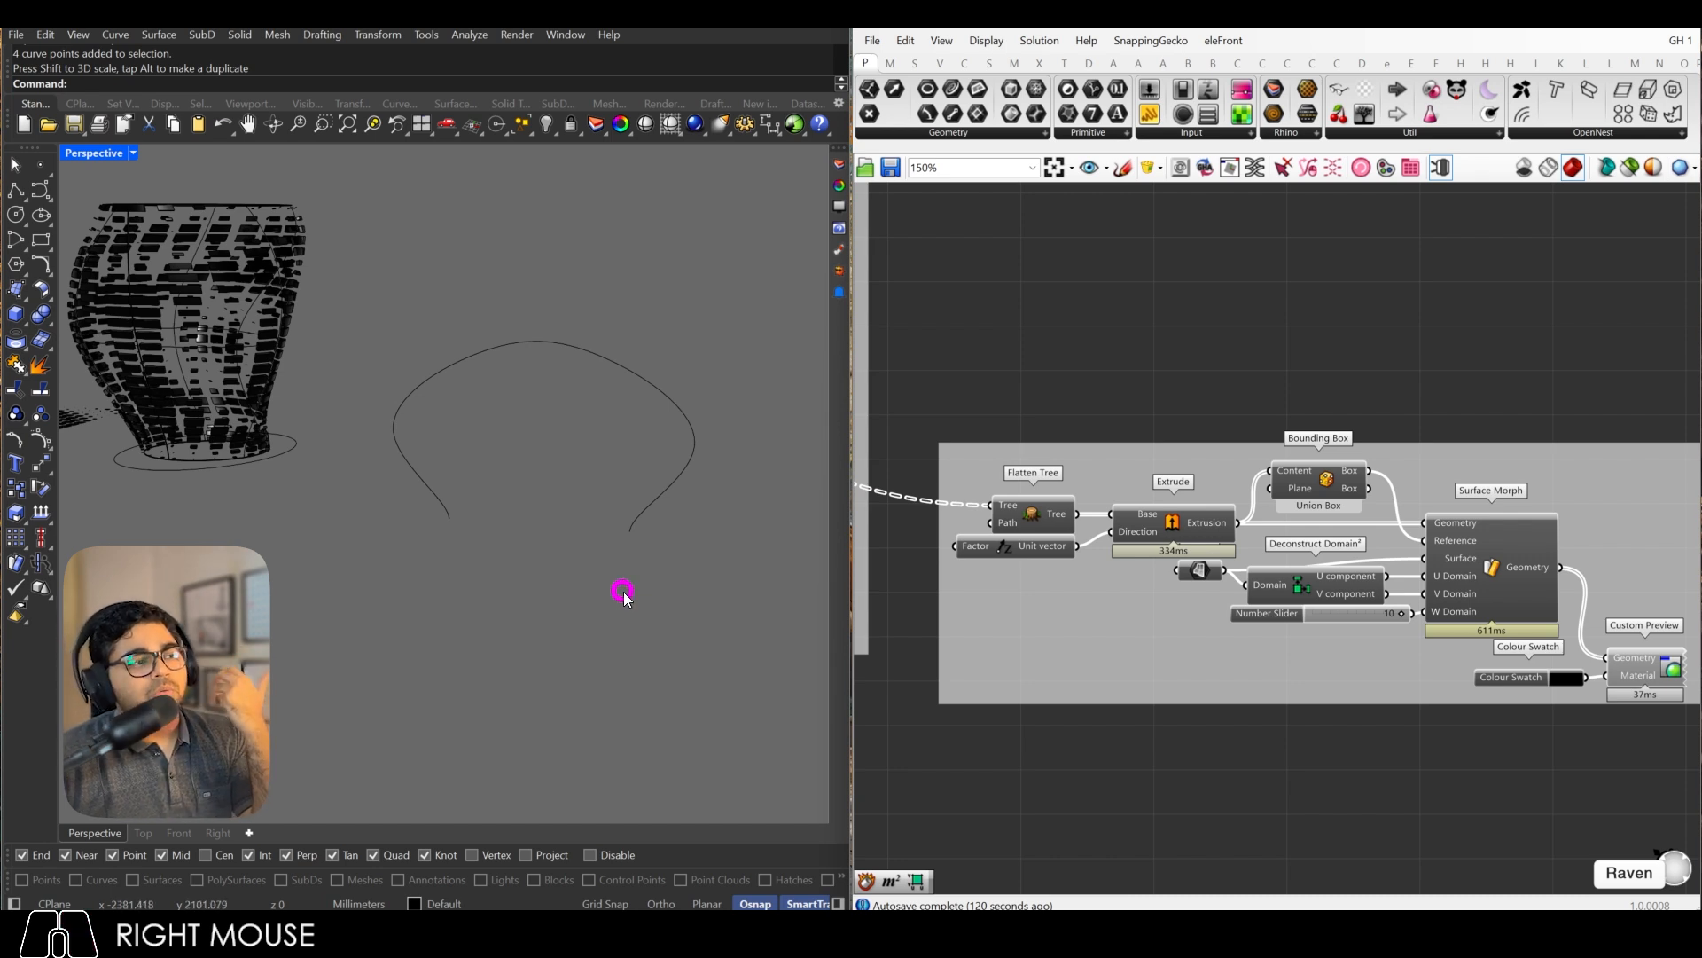
# Step: Extrude the reshaped arch curve horizontally into a vault surface with ExtrudeCrv and delete the source curve
pyautogui.moveTo(623, 591); pyautogui.dragTo(530, 532, button='right')
pyautogui.scroll(1, 508, 548)
pyautogui.click(512, 543)
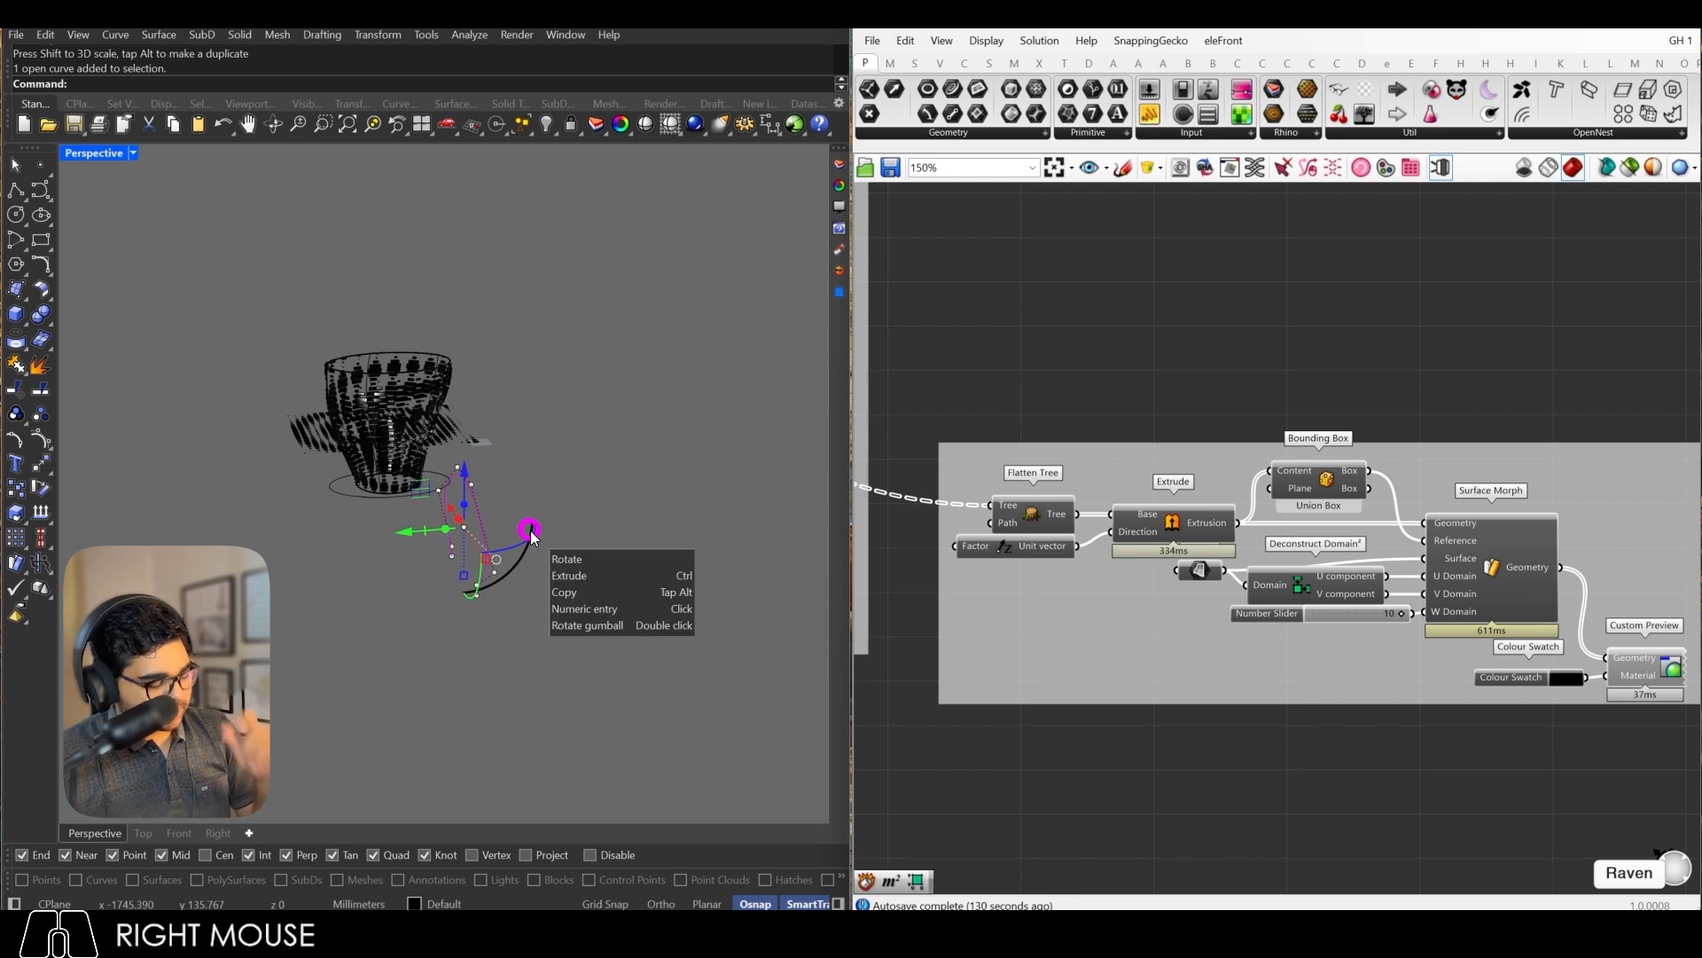
pyautogui.write('ExtractWireframe')
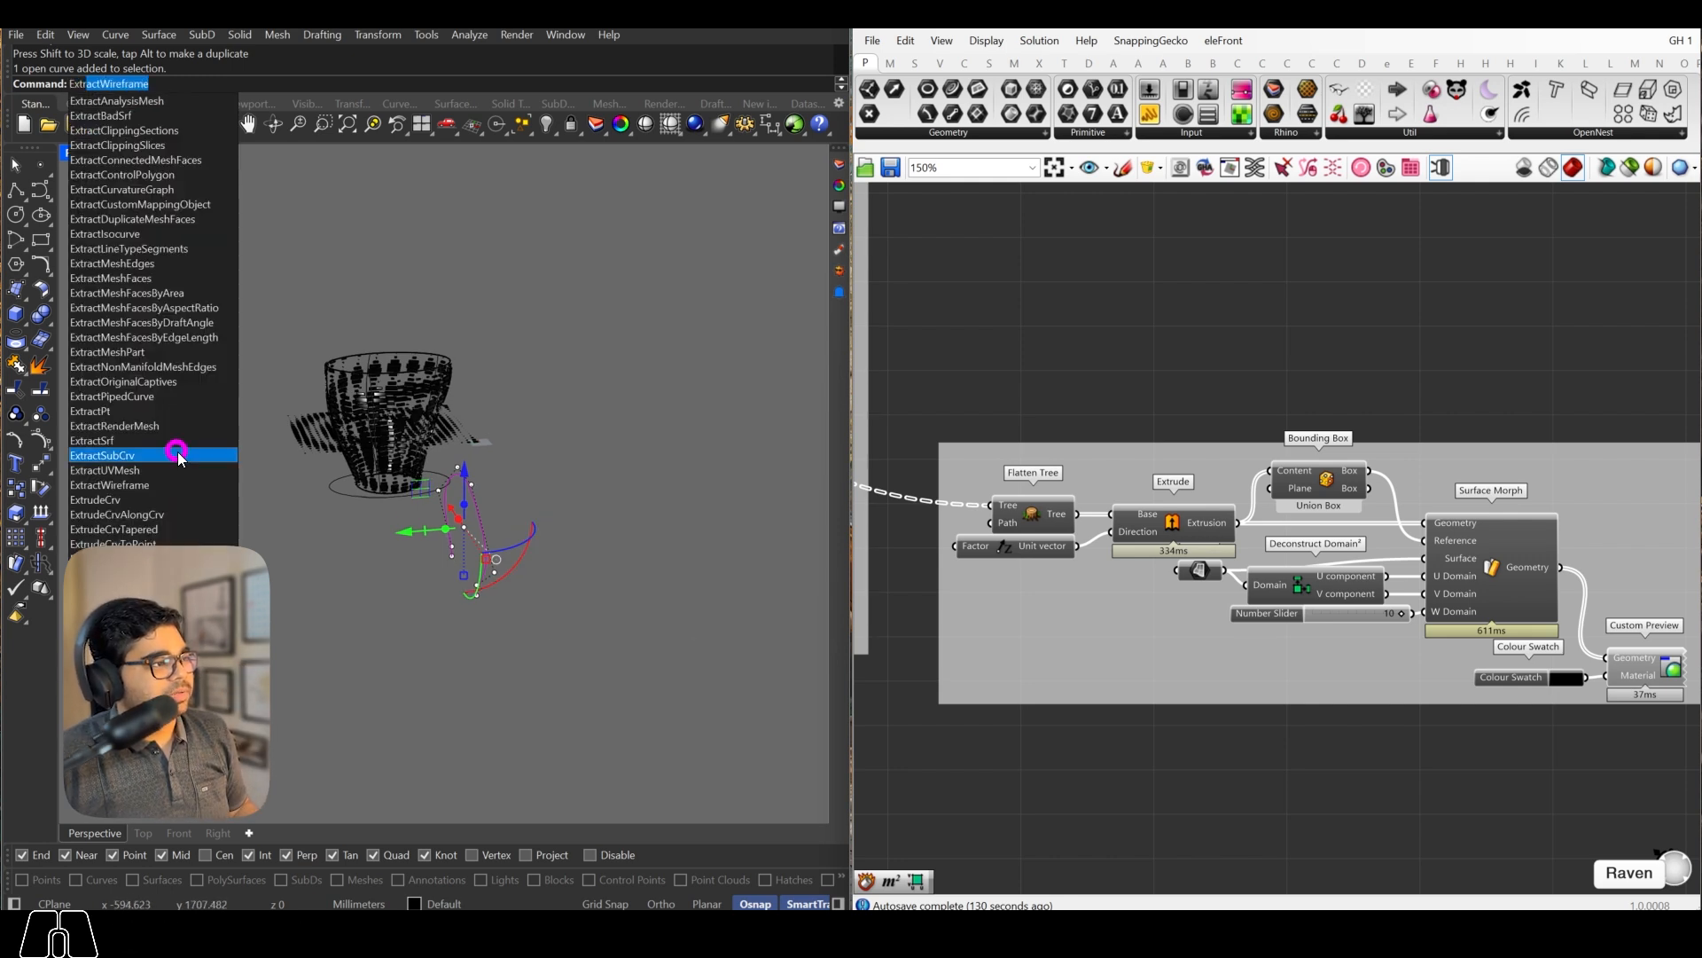
pyautogui.click(178, 498)
pyautogui.scroll(-1, 399, 525)
pyautogui.scroll(3, 674, 544)
pyautogui.scroll(3, 710, 543)
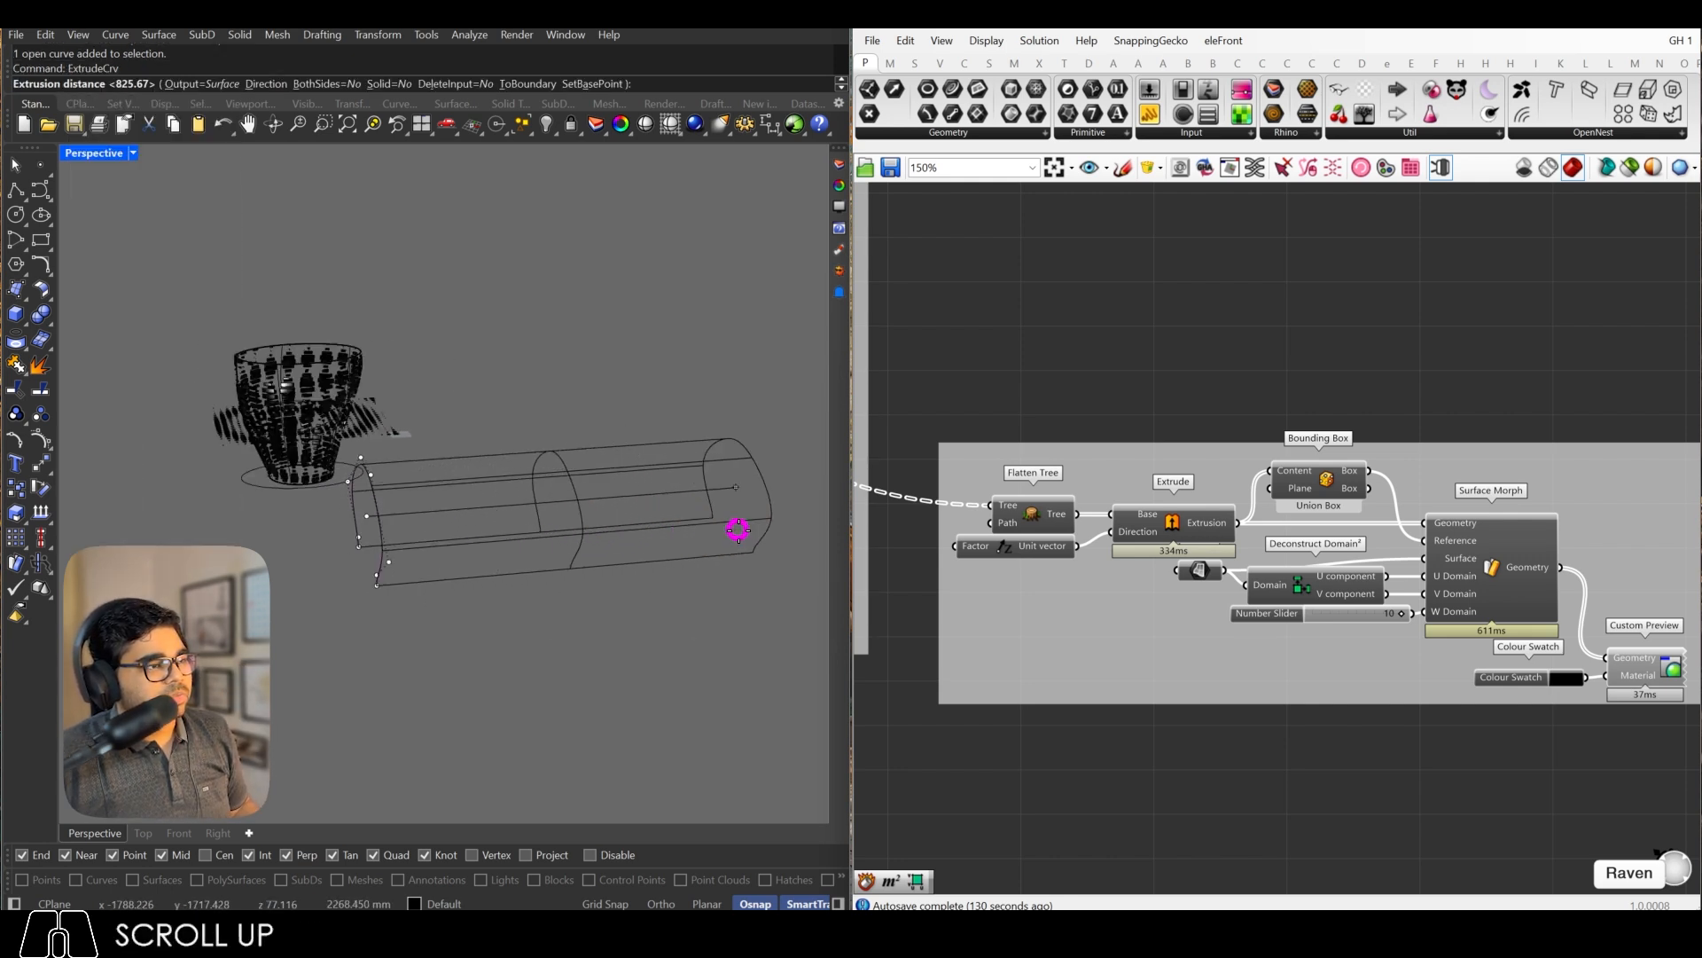
pyautogui.scroll(-1, 741, 529)
pyautogui.click(671, 610)
pyautogui.press('Delete')
pyautogui.moveTo(671, 610); pyautogui.dragTo(558, 532, button='right')
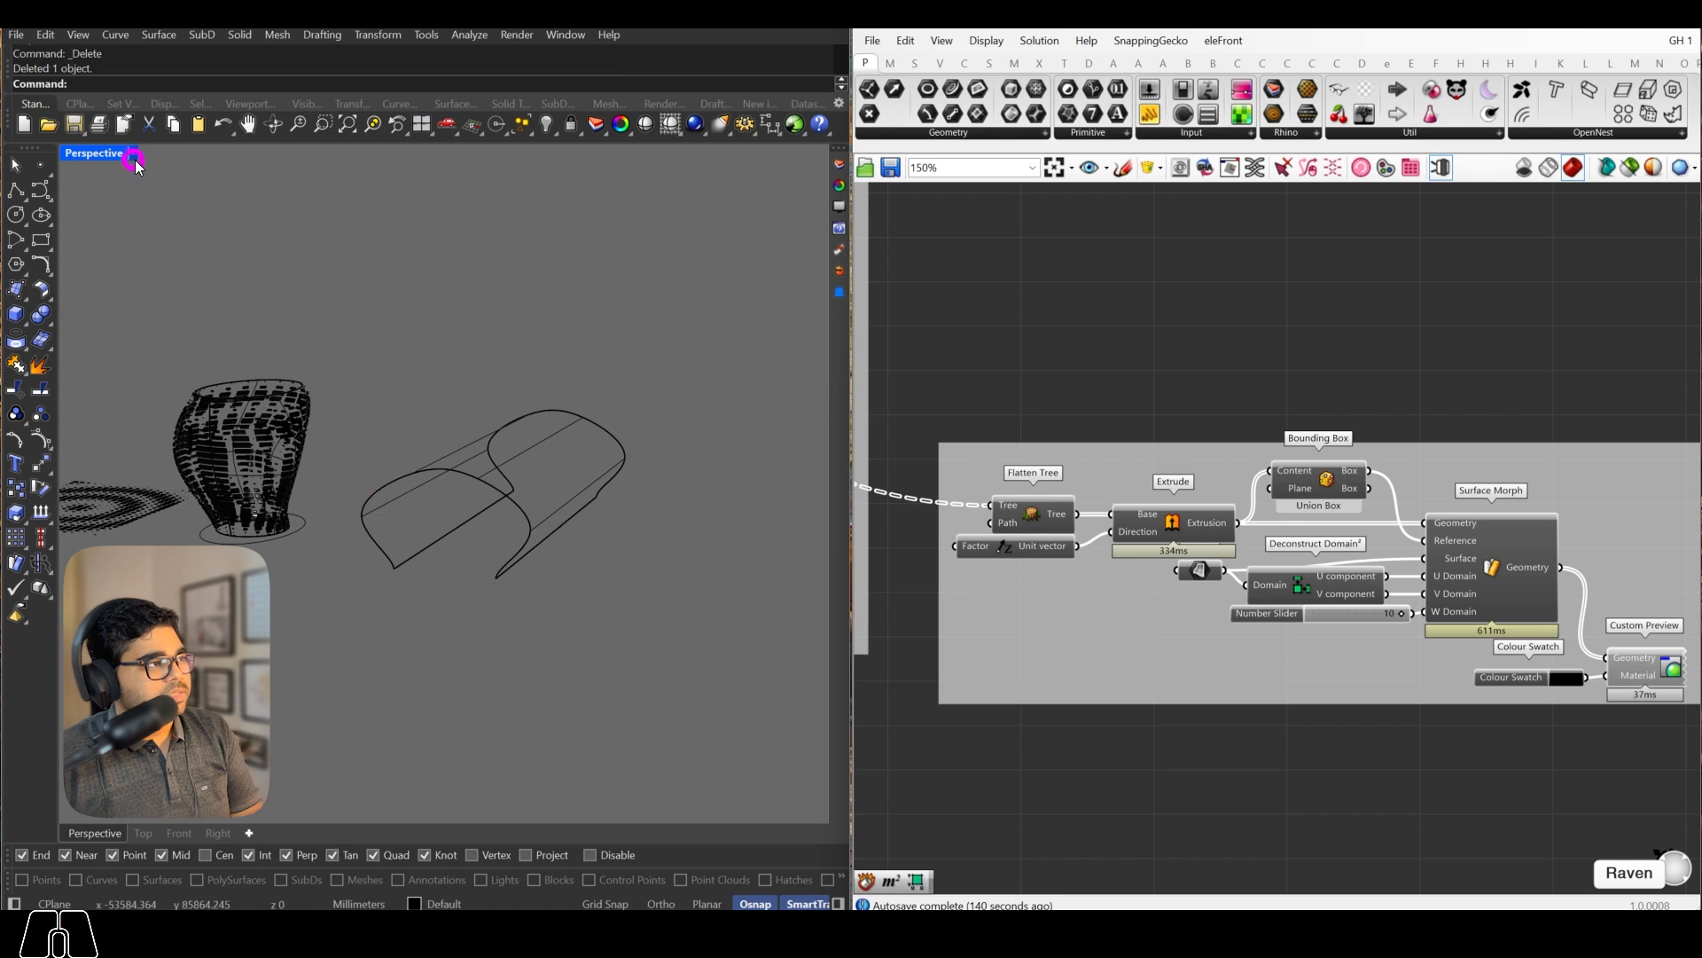
# Step: Set the viewport display to Rendered and reference the vault as the one surface in the copied group's Surface parameter
pyautogui.click(133, 153)
pyautogui.click(158, 259)
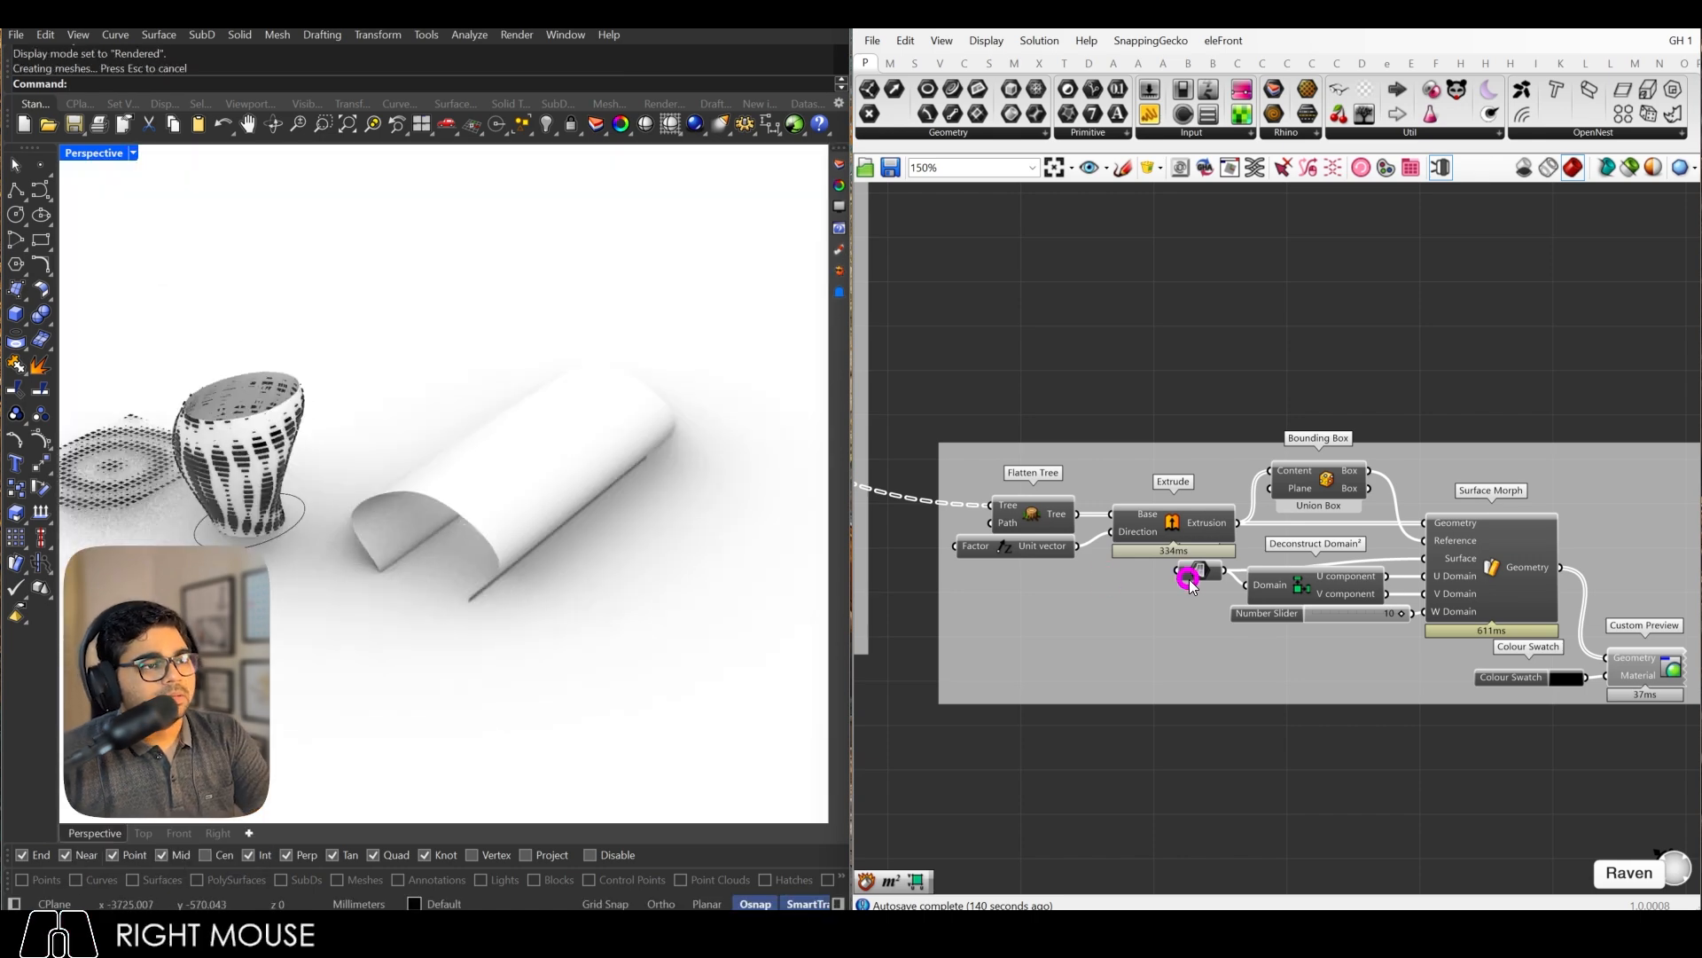
pyautogui.scroll(2, 1196, 578)
pyautogui.rightClick(1203, 578)
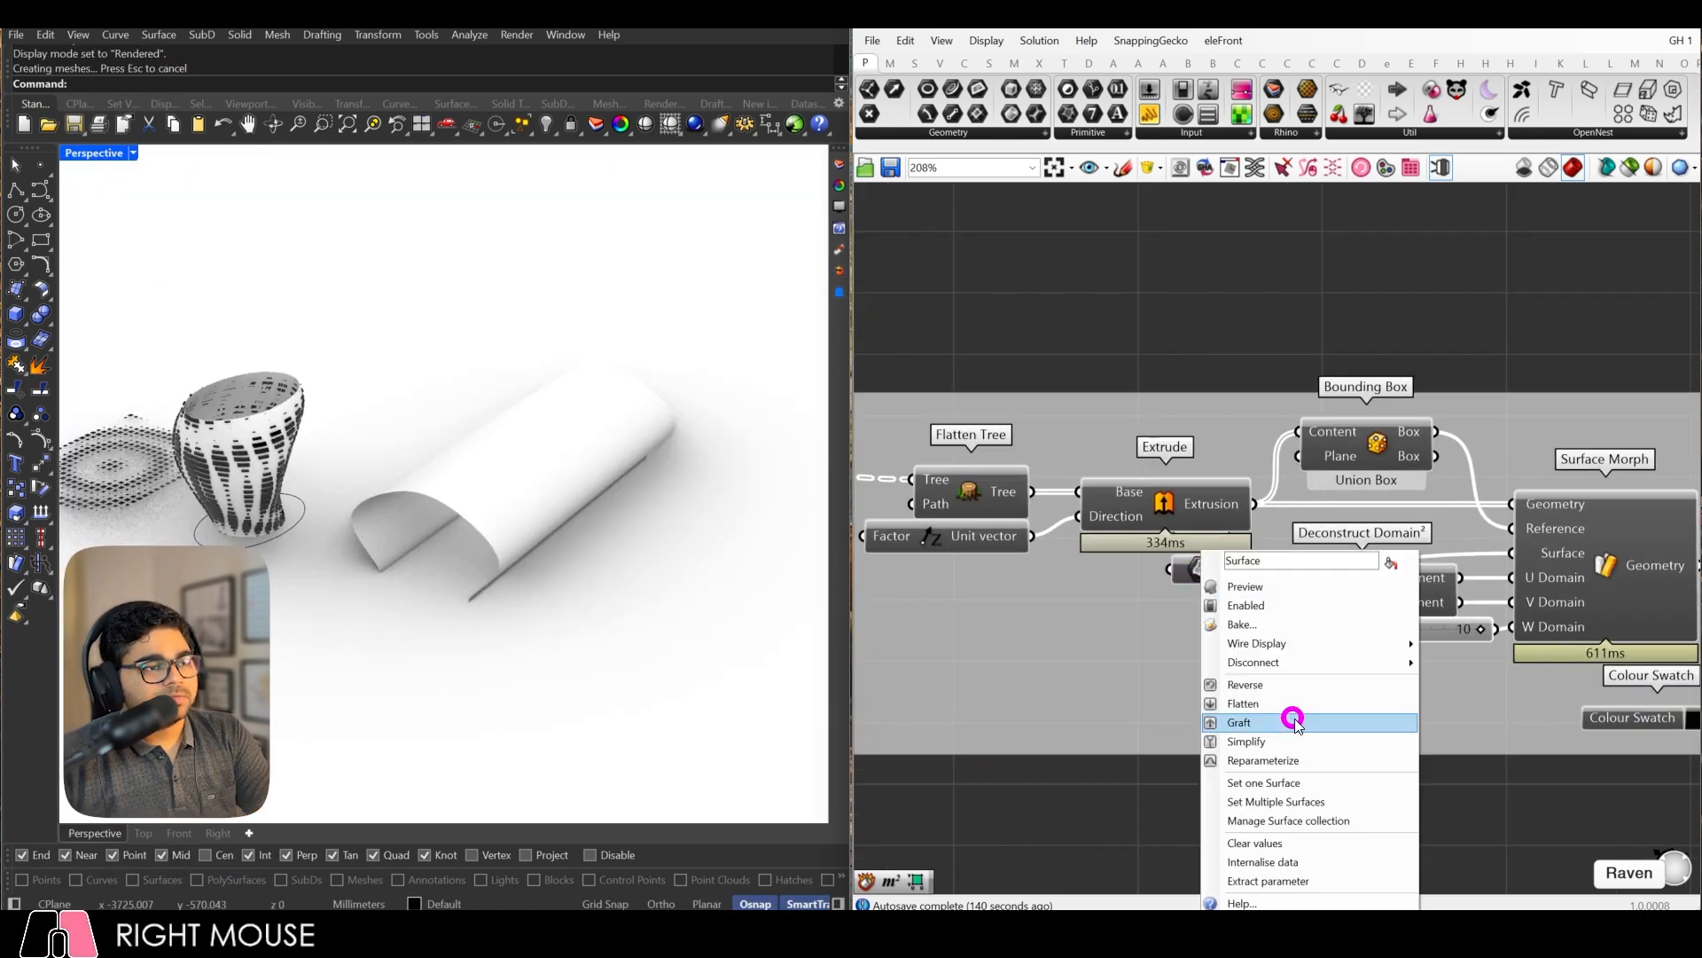
pyautogui.click(1285, 780)
pyautogui.click(507, 497)
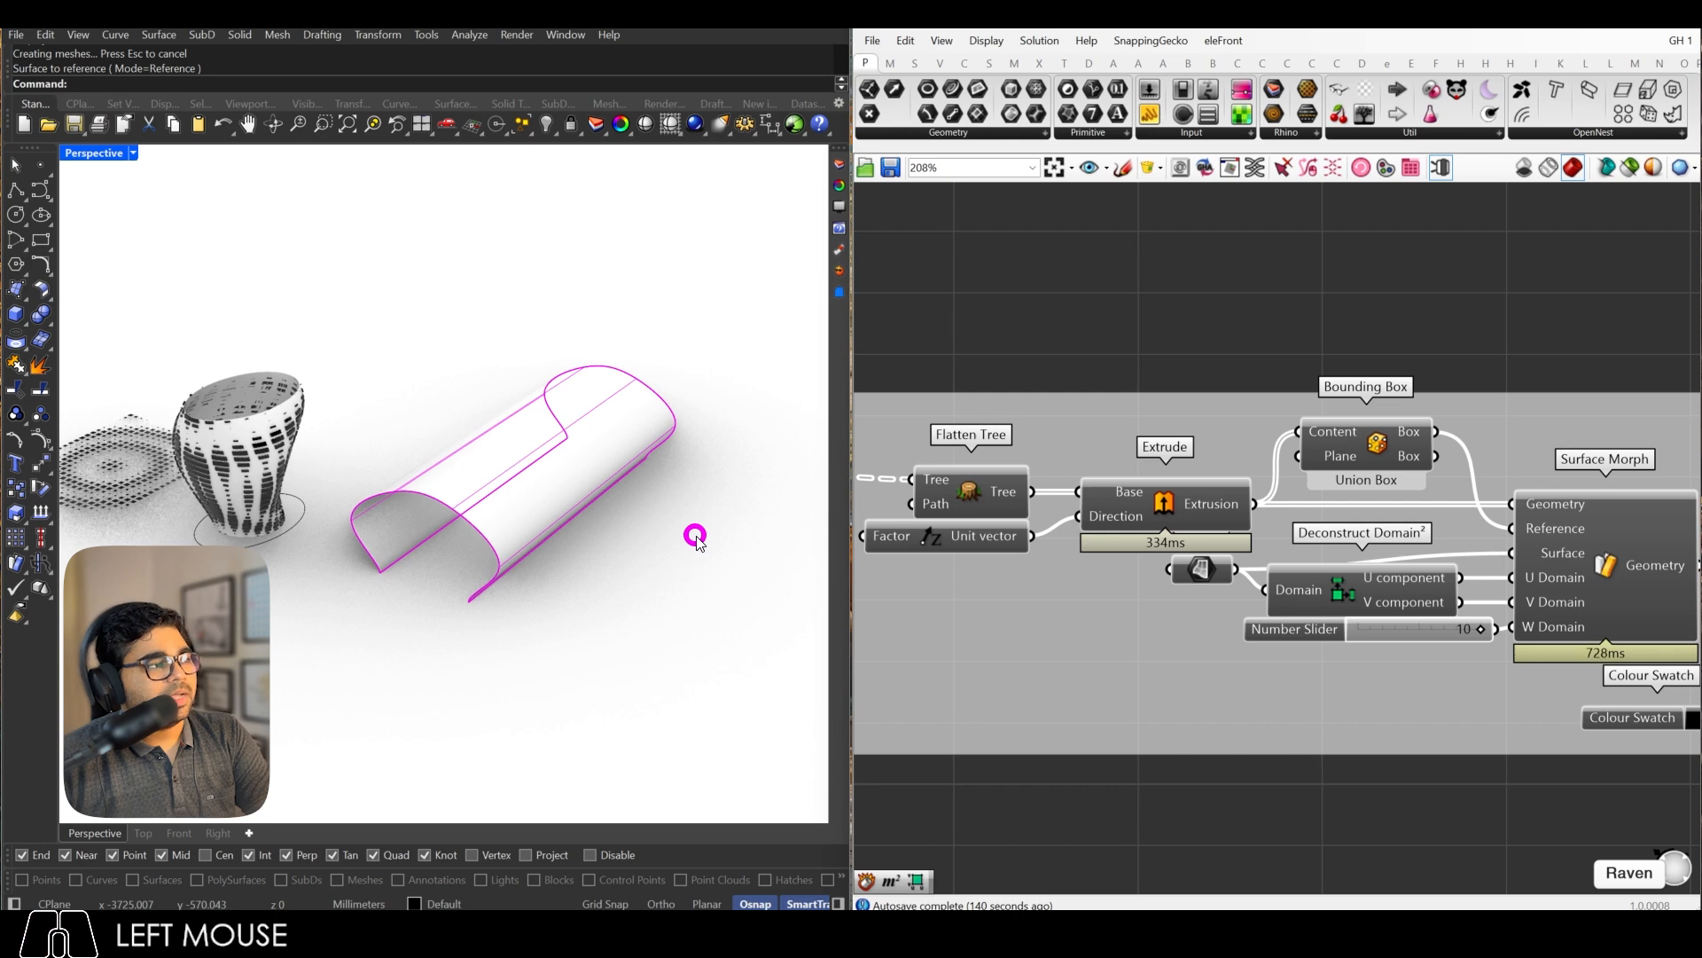
# Step: Flip the vault surface's direction with the Flip command so the pattern maps onto its other side
pyautogui.moveTo(494, 482); pyautogui.dragTo(532, 513, button='right')
pyautogui.click(532, 521)
pyautogui.write('F')
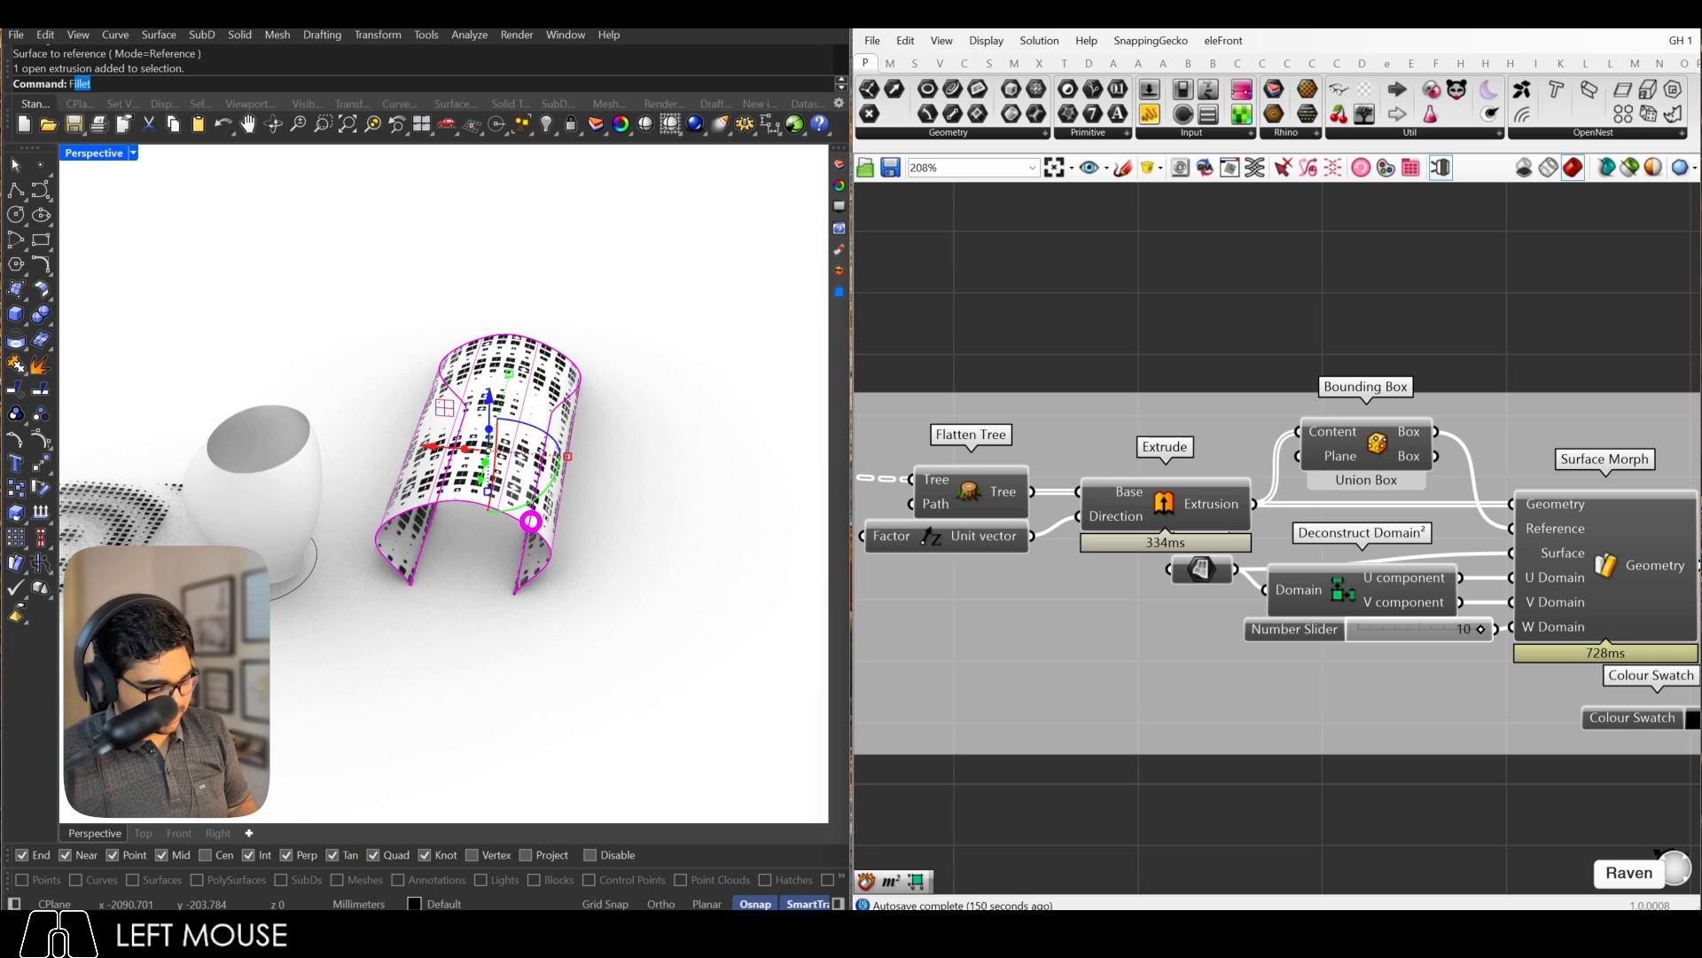
pyautogui.write('lip')
# Step: Connect the Ruled Surface component's Surface output to Flatten Tree's Tree input to map the wavy pattern onto the vault
pyautogui.scroll(-5, 1222, 452)
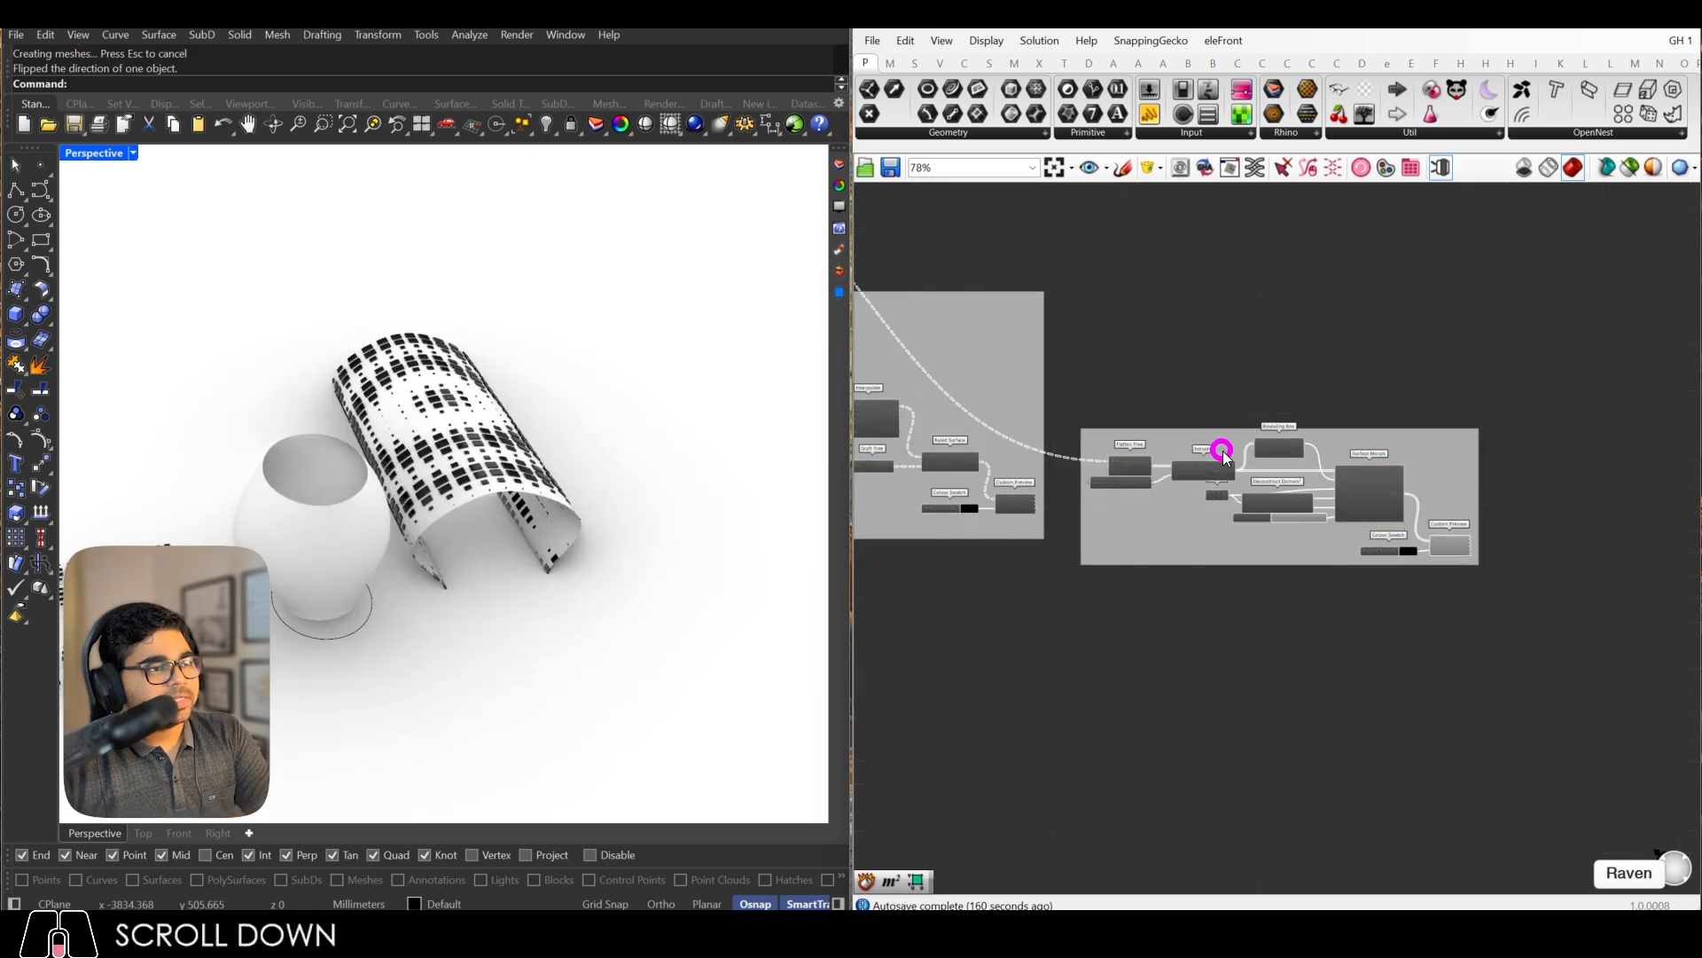
pyautogui.scroll(4, 984, 470)
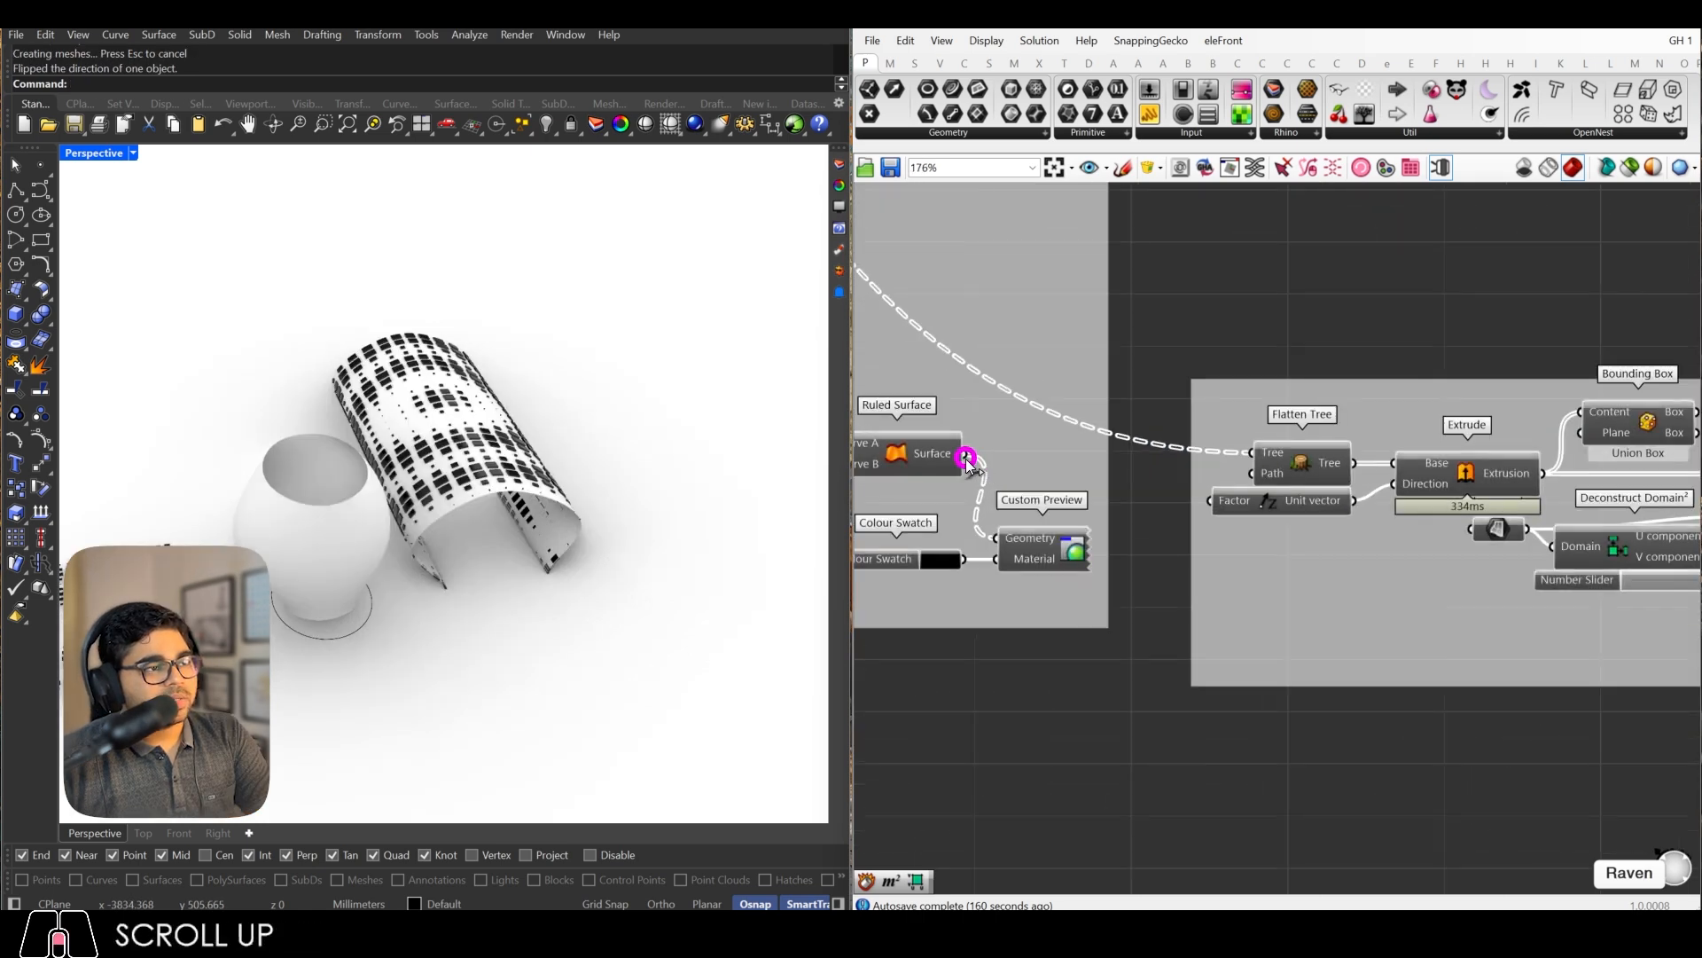
pyautogui.moveTo(966, 456); pyautogui.dragTo(1252, 452)
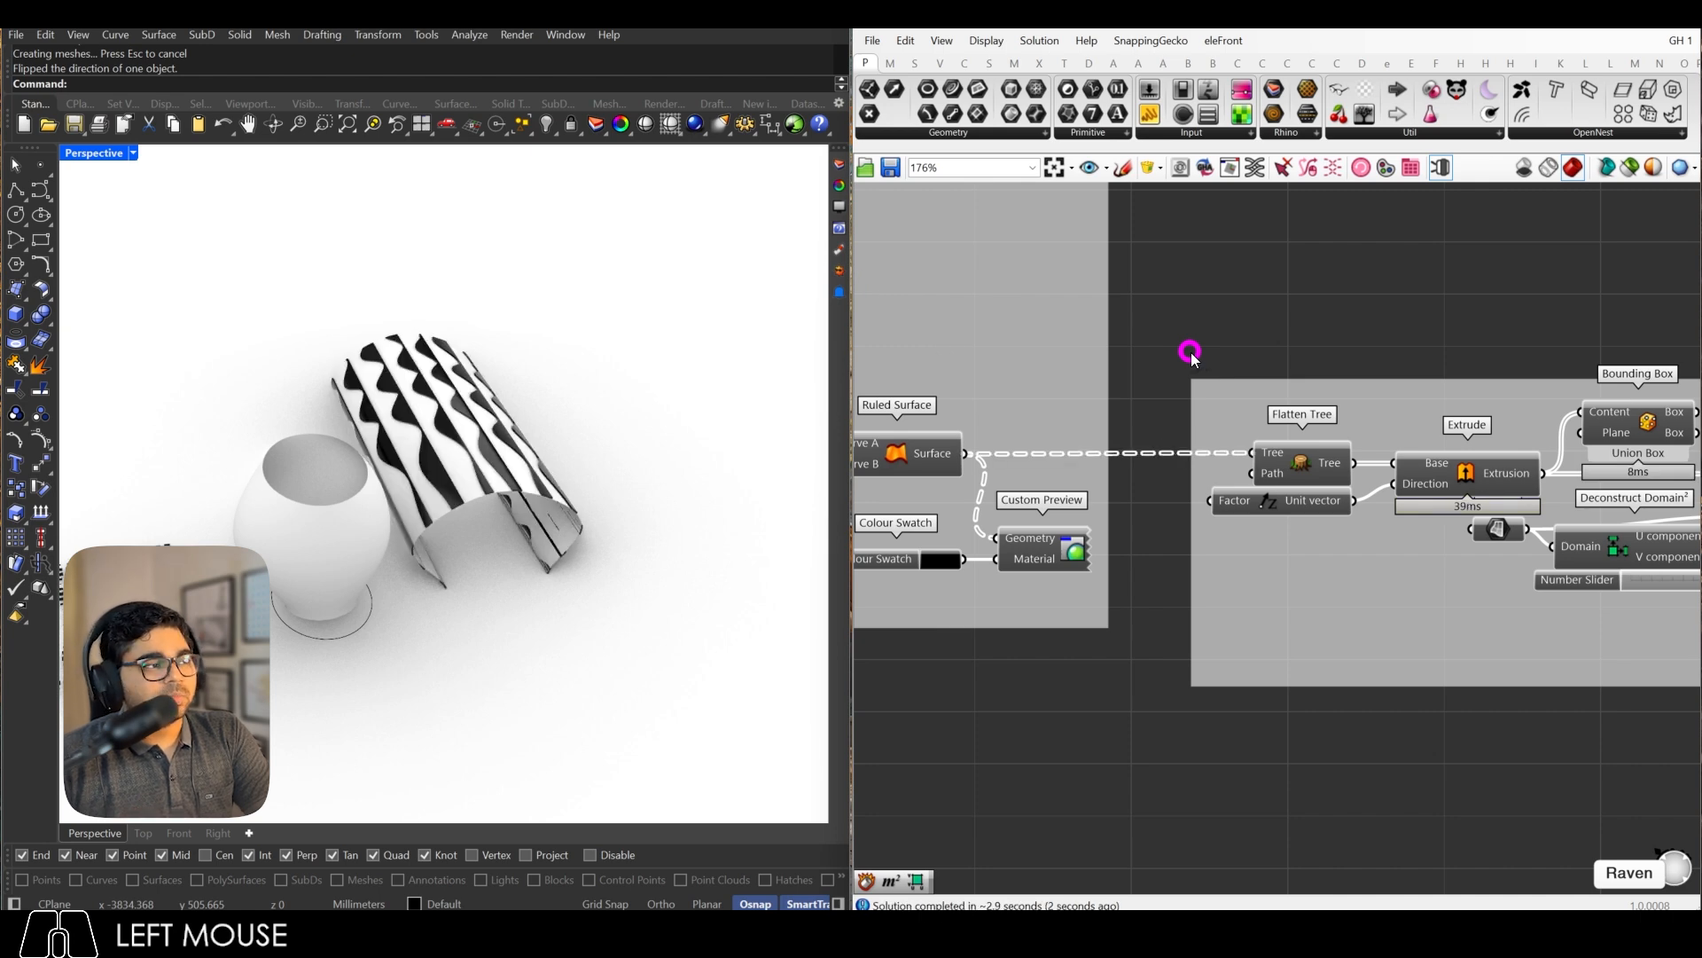
pyautogui.moveTo(582, 475); pyautogui.dragTo(477, 460, button='right')
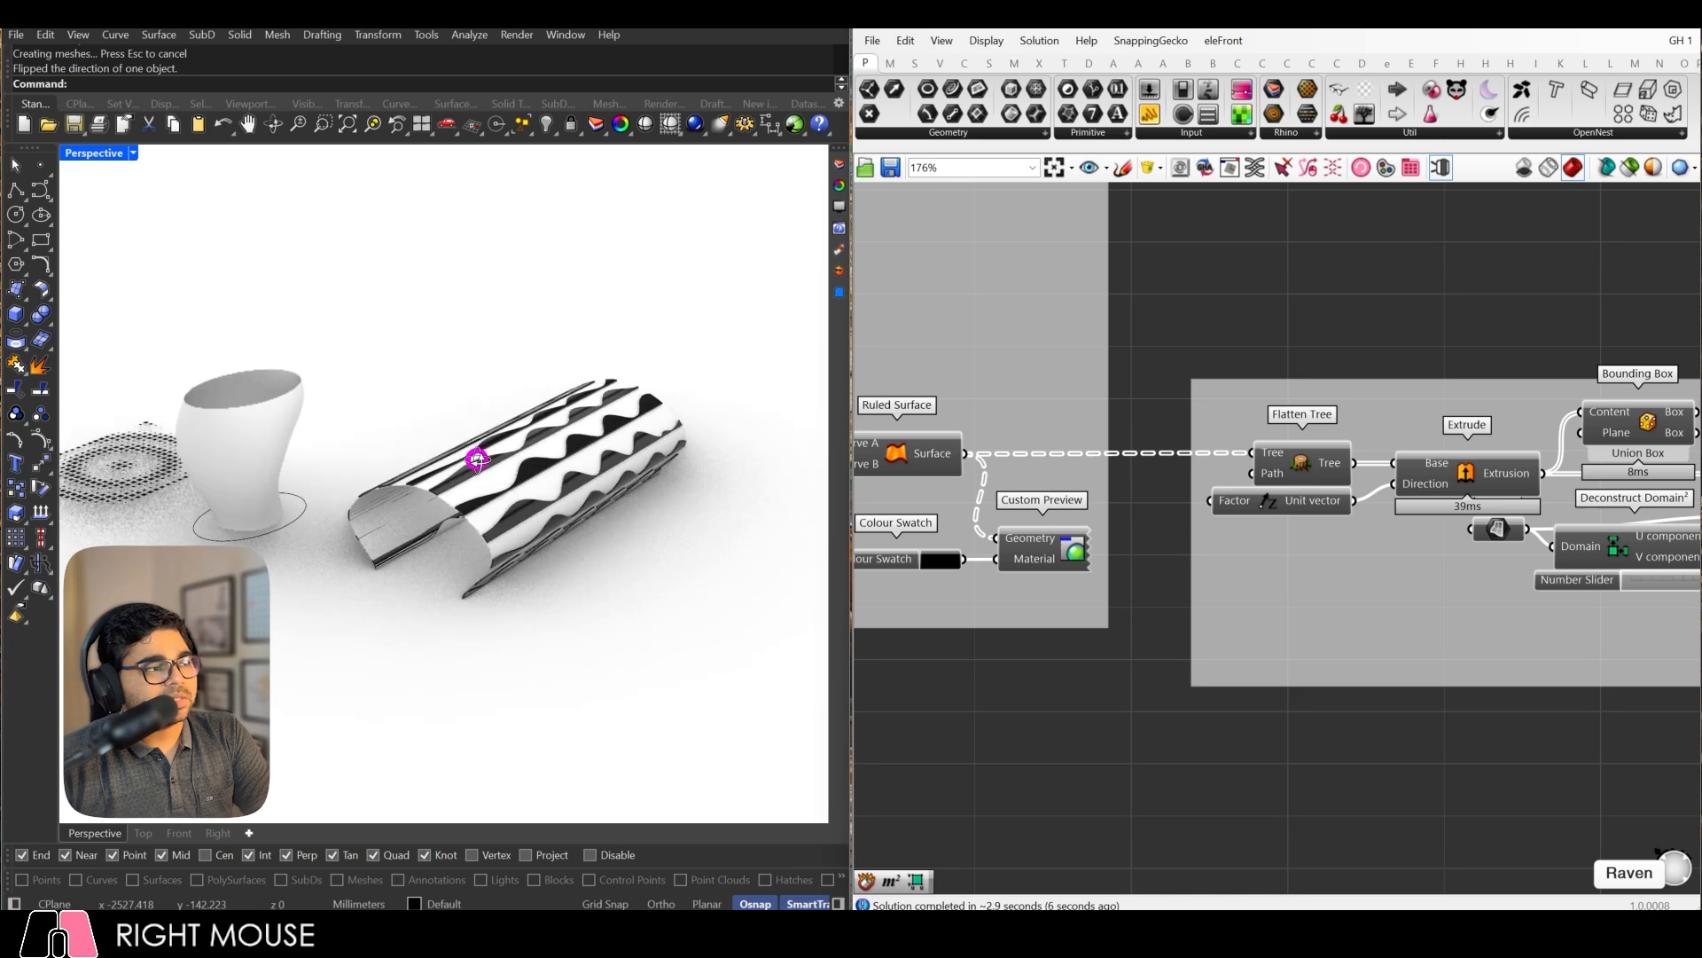
pyautogui.scroll(-3, 1189, 506)
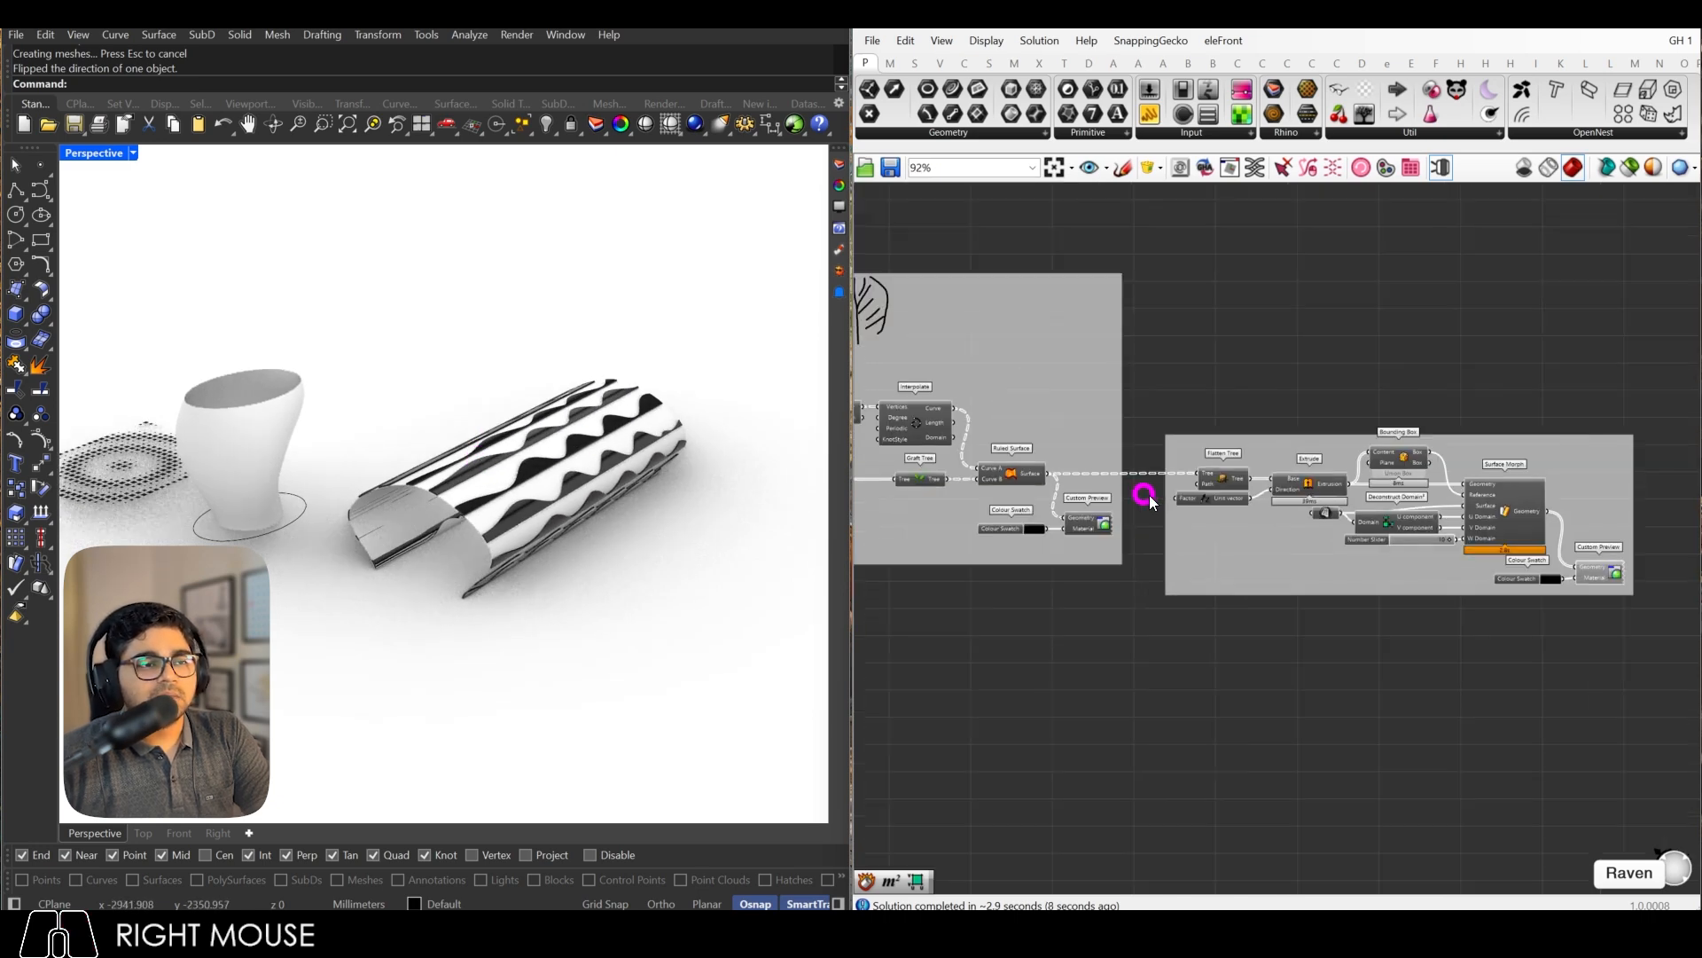
pyautogui.scroll(5, 1448, 523)
pyautogui.click(1182, 501)
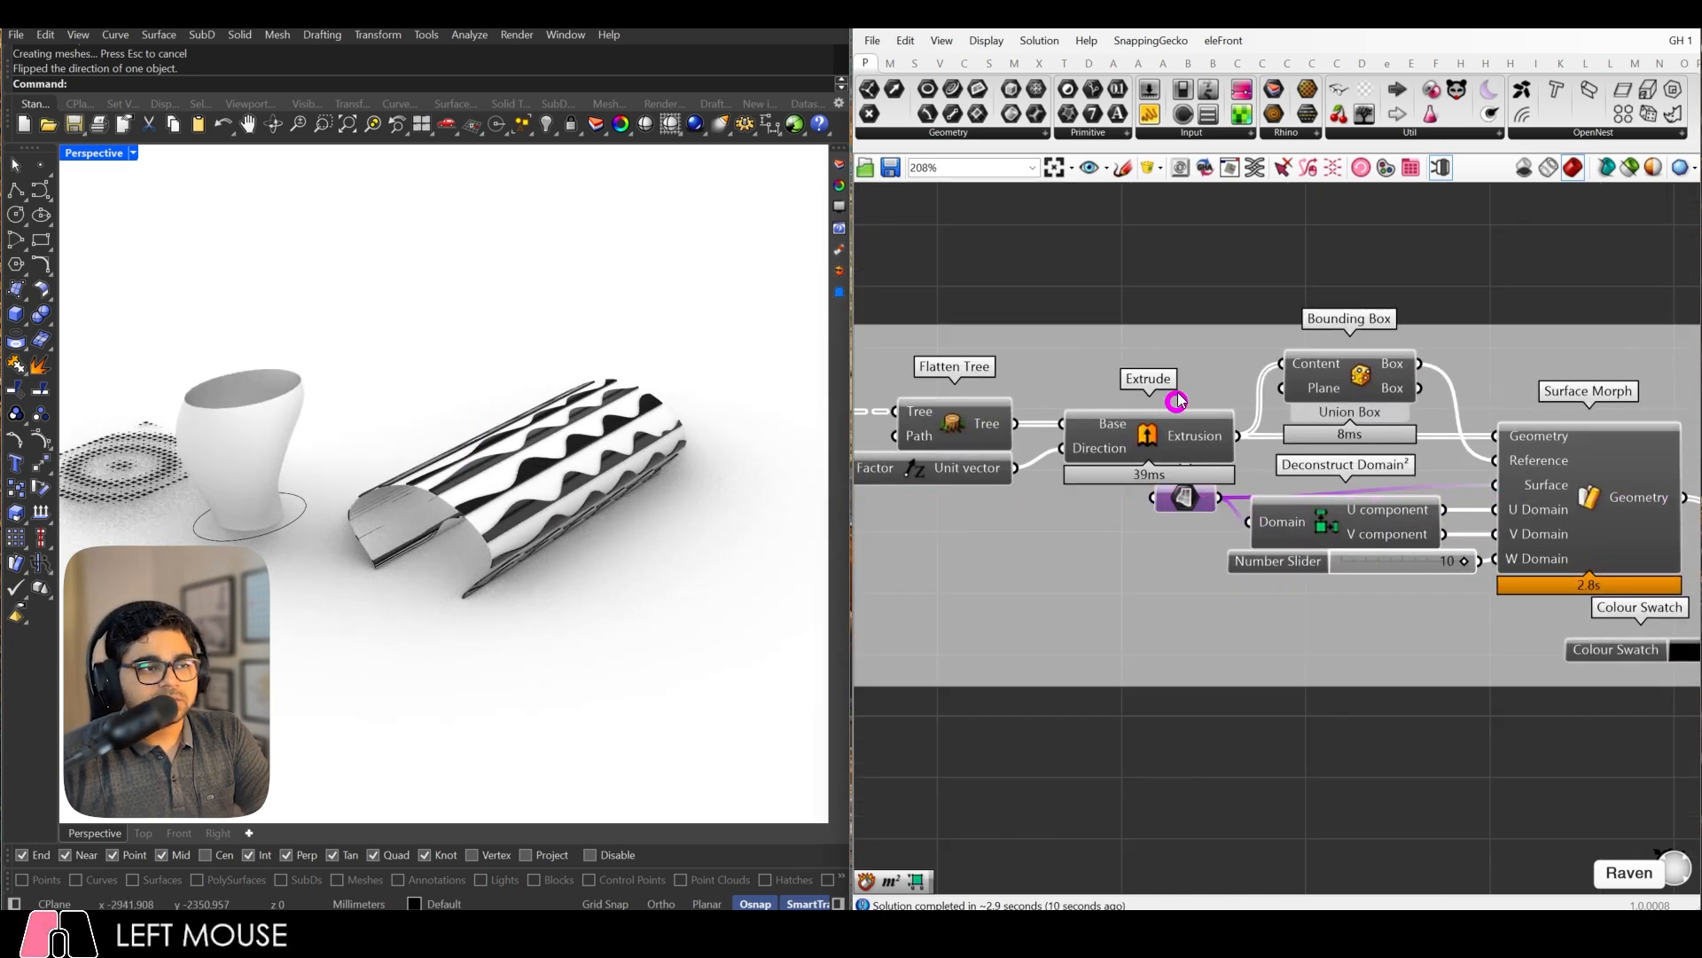
pyautogui.click(1199, 300)
pyautogui.scroll(-4, 1303, 349)
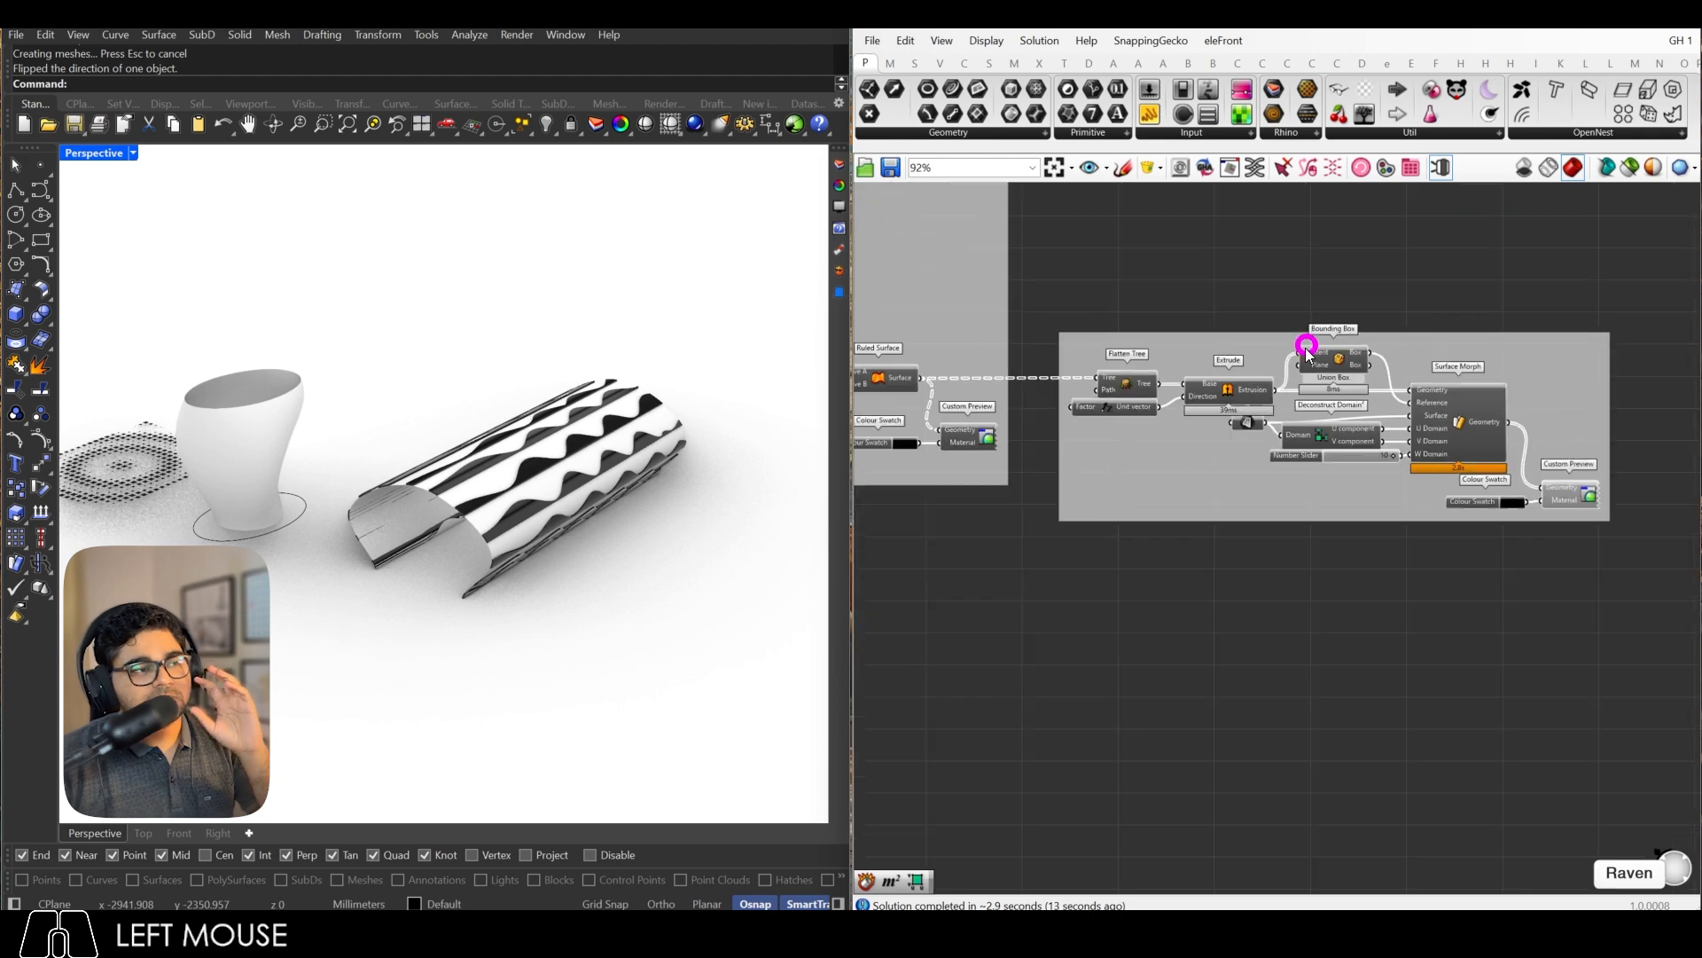
pyautogui.scroll(2, 1179, 380)
pyautogui.scroll(-2, 1188, 355)
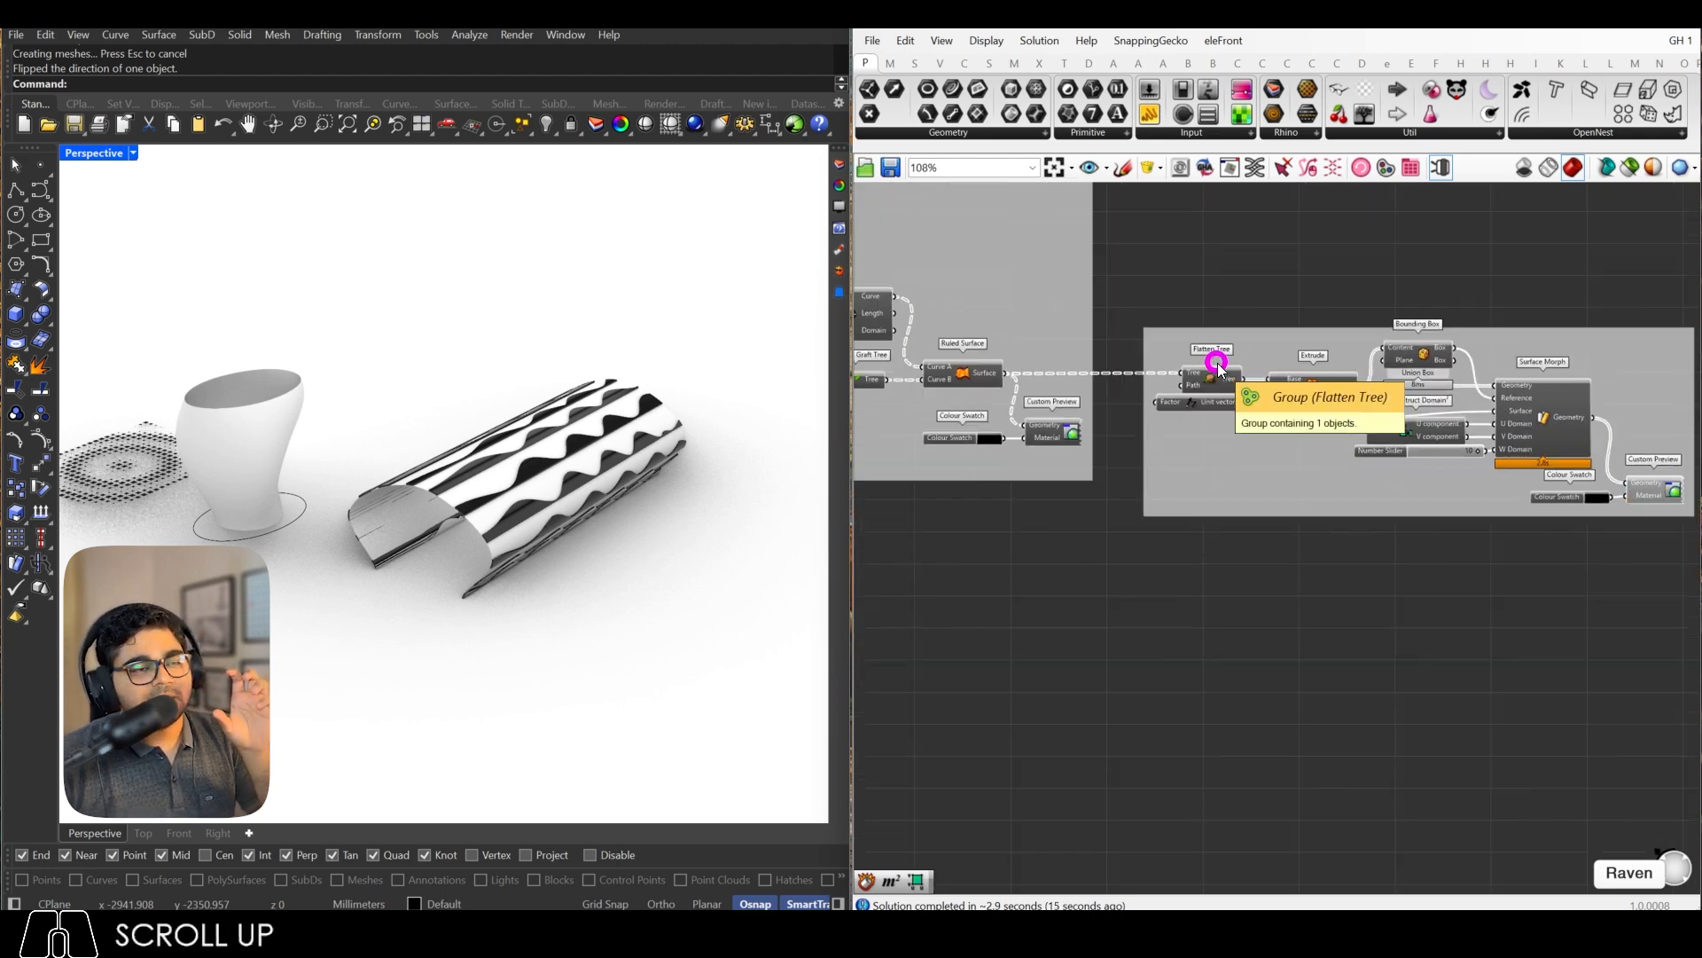
pyautogui.scroll(3, 1398, 342)
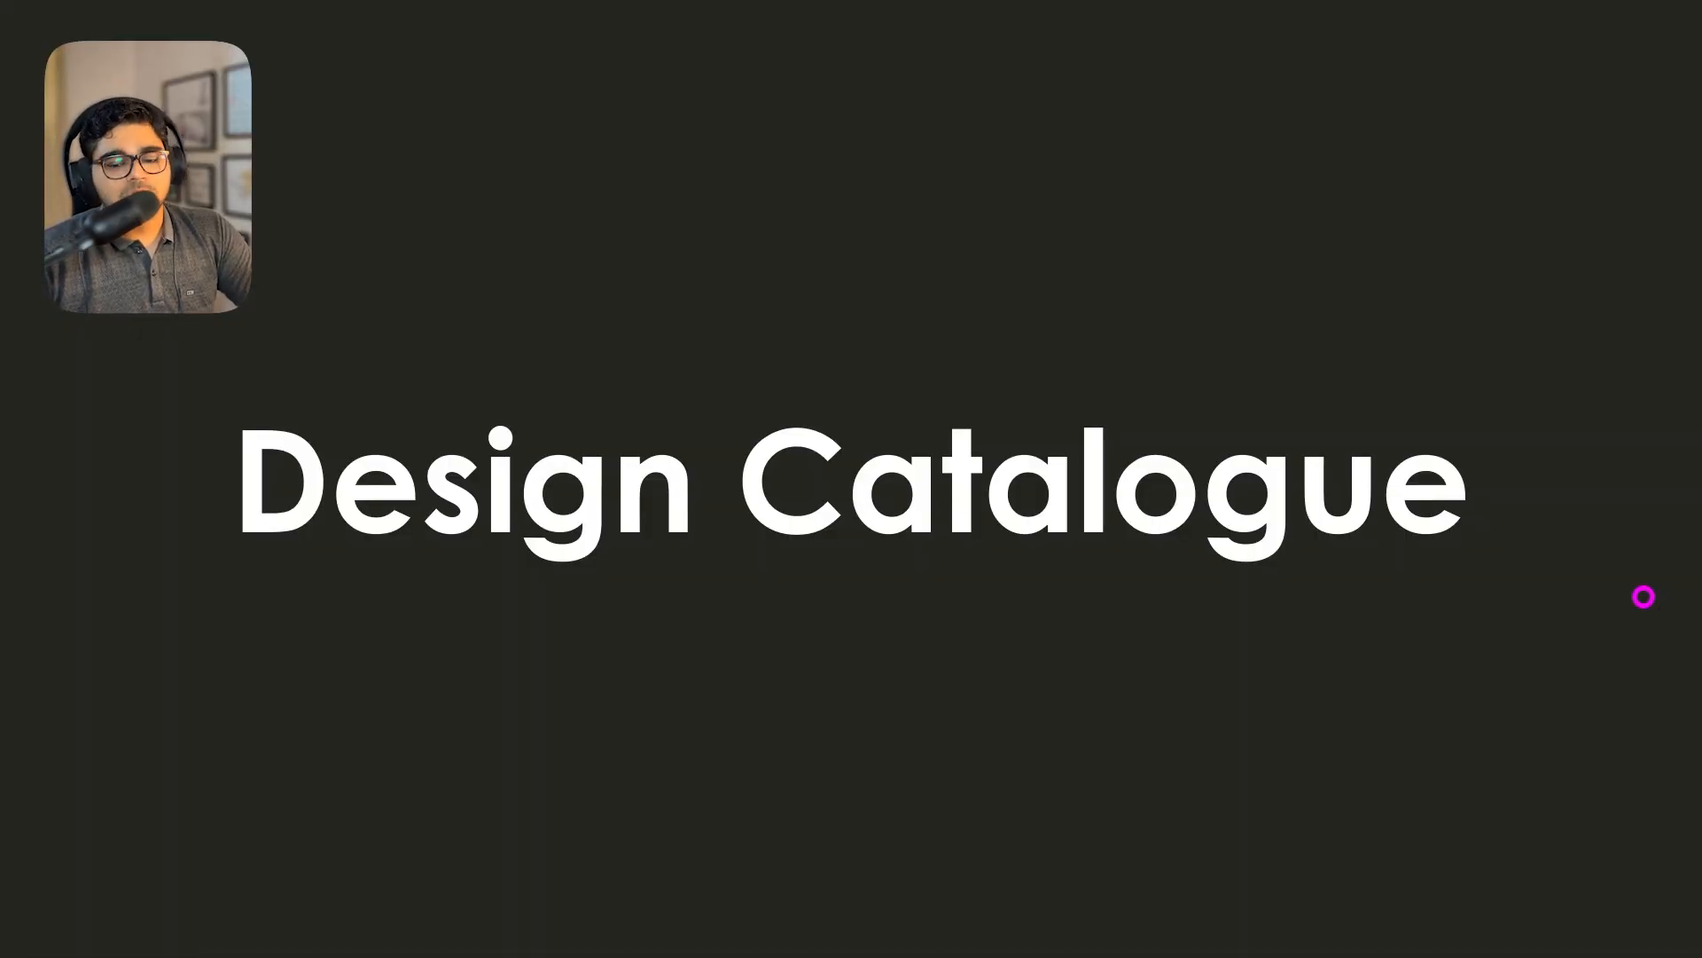
pyautogui.click(1644, 596)
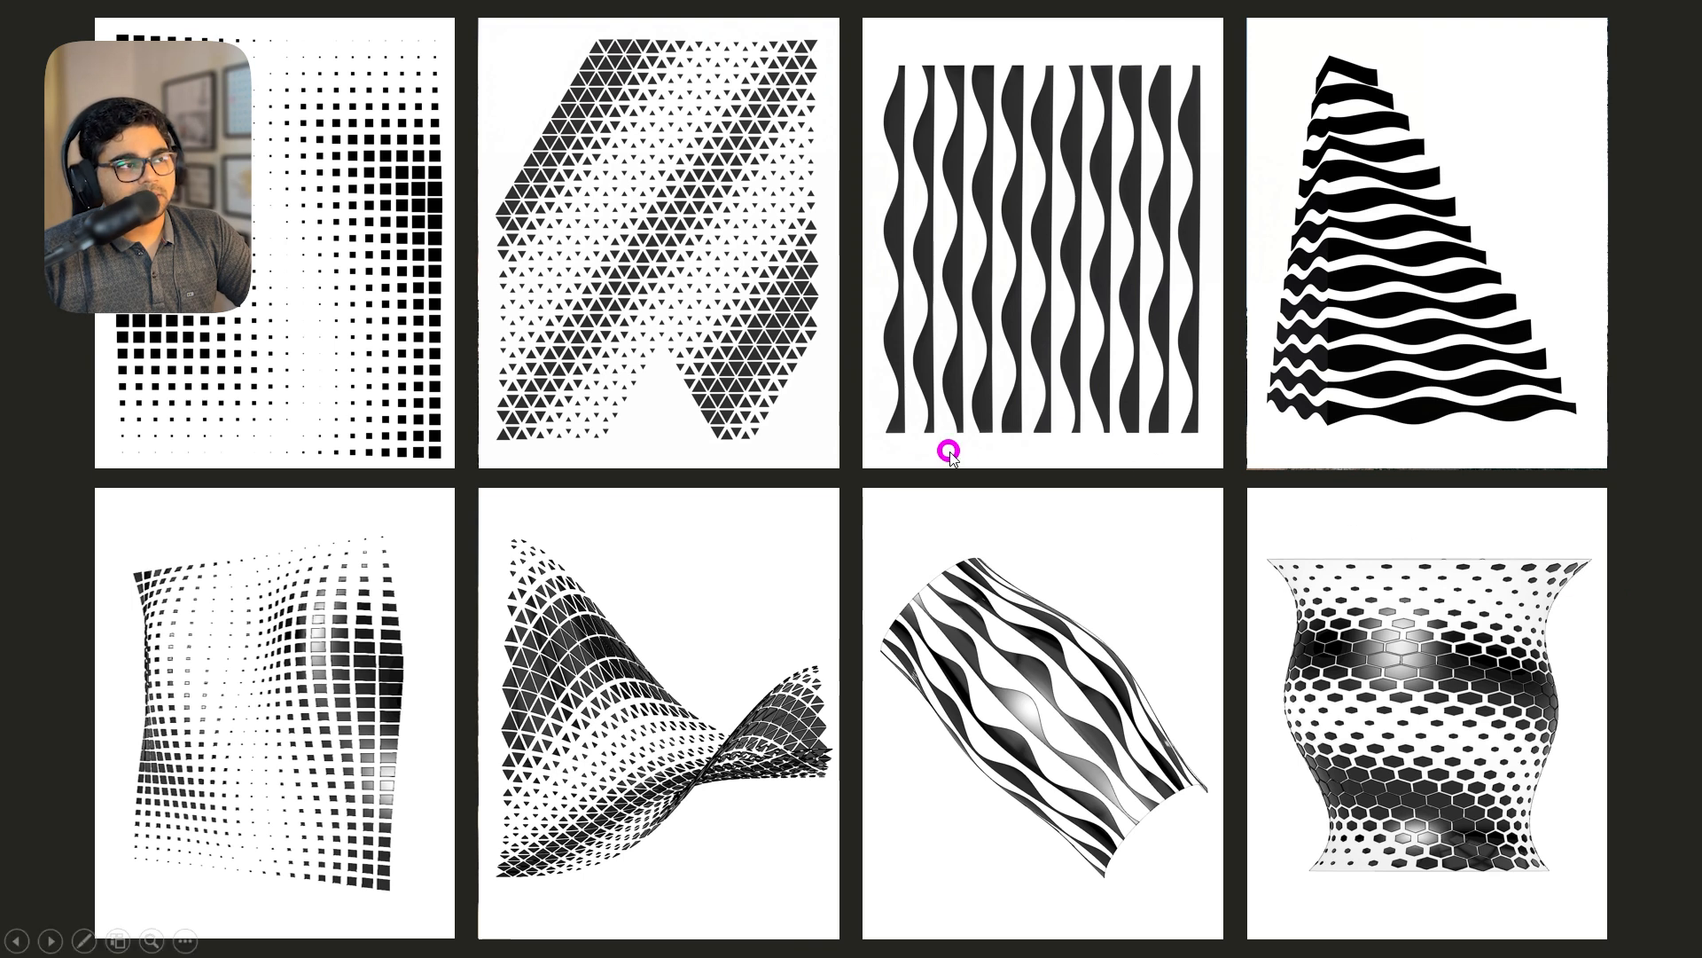